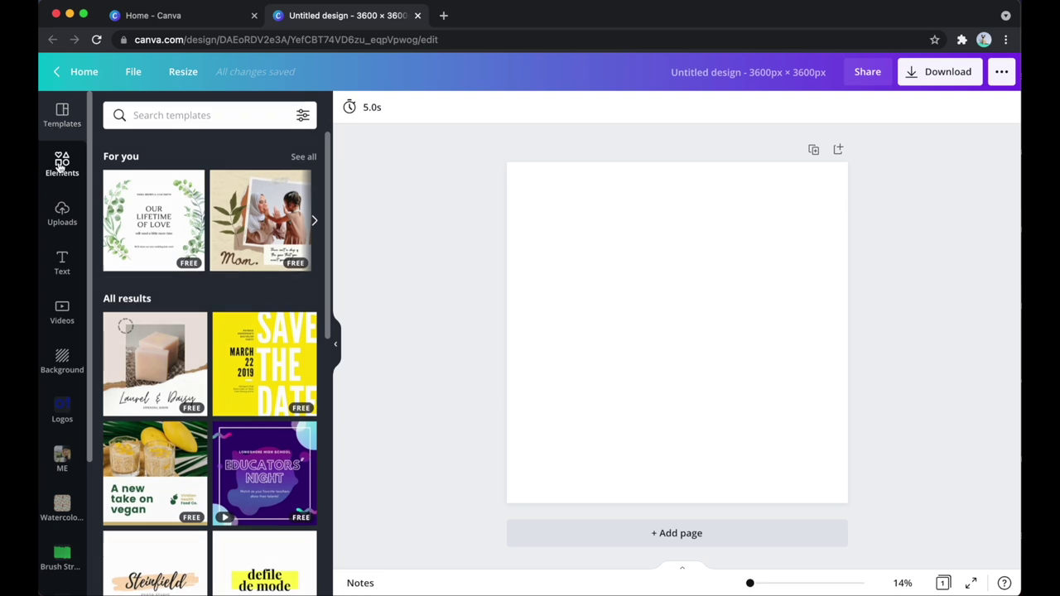
Step: Add a circle from the Lines & Shapes elements to the first page, enlarge it to nearly fill the page and centre it
{"action": "left_click", "coordinate": [303, 282]}
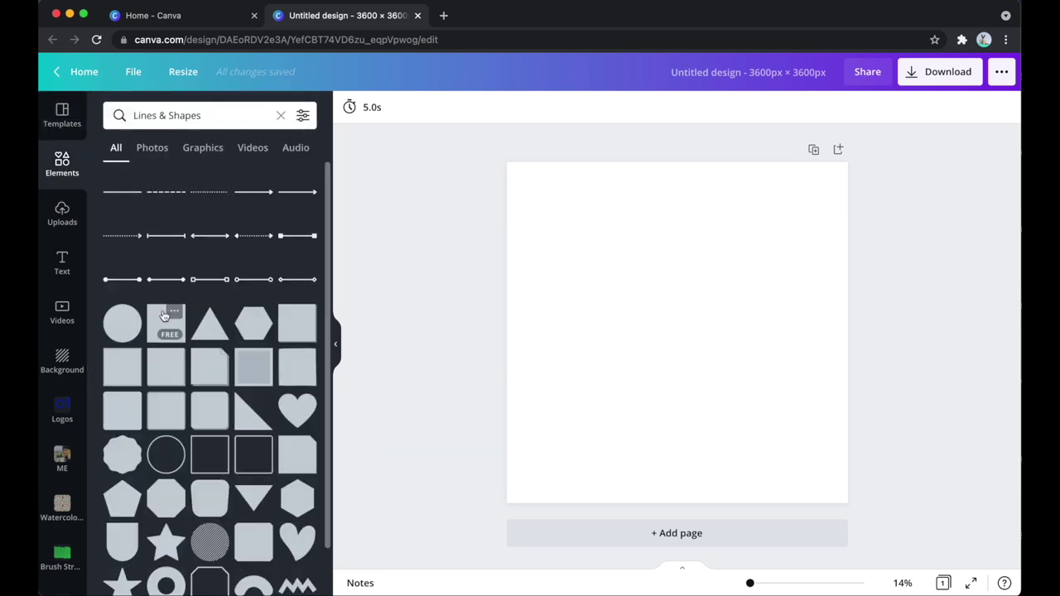
{"action": "left_click", "coordinate": [115, 329]}
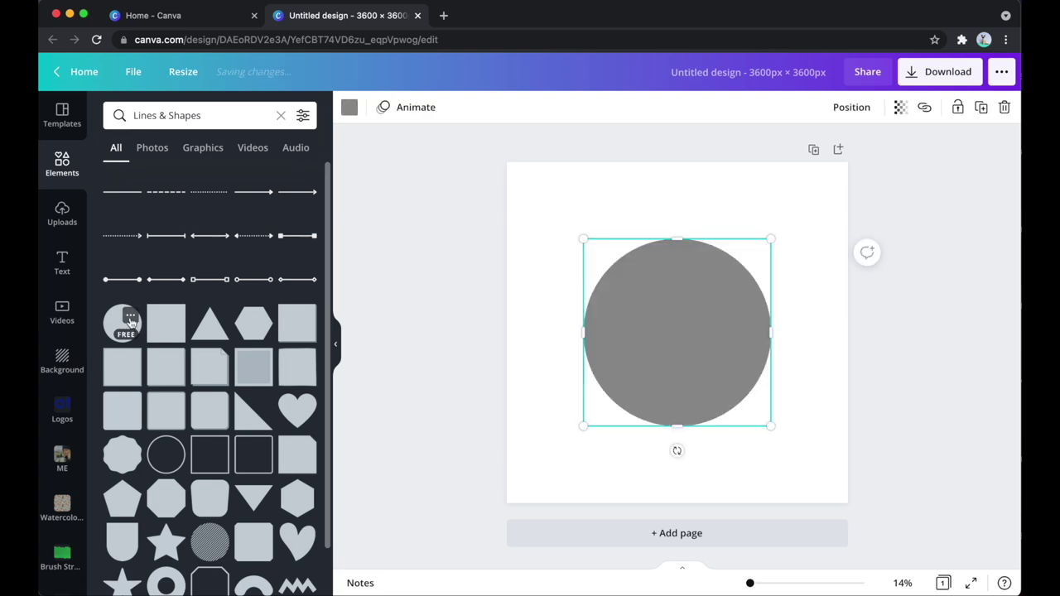
{"action": "left_click_drag", "start_coordinate": [584, 239], "coordinate": [510, 180]}
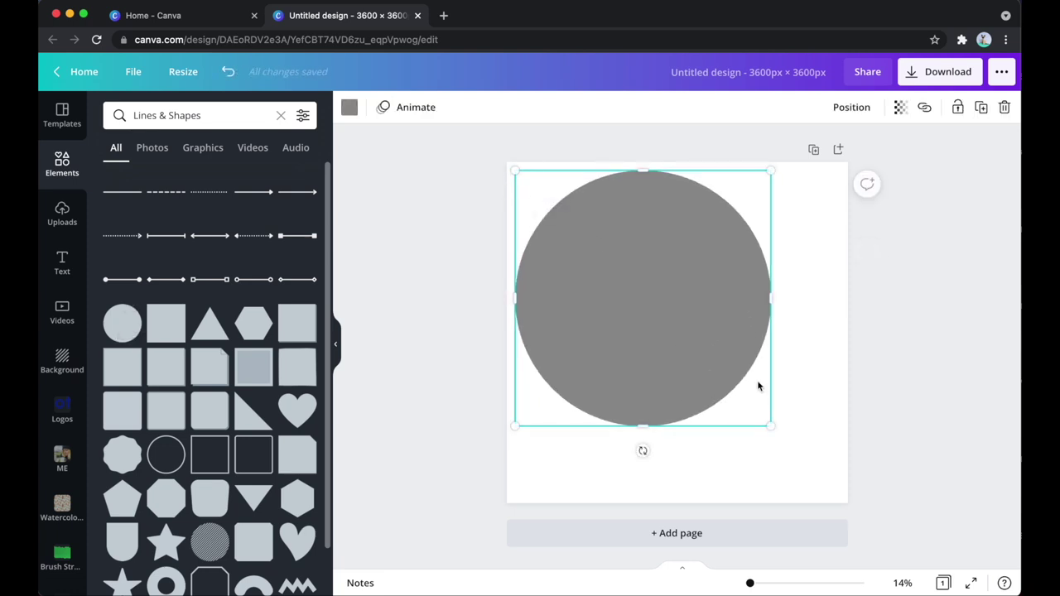
{"action": "left_click_drag", "start_coordinate": [771, 426], "coordinate": [835, 495]}
{"action": "left_click_drag", "start_coordinate": [701, 378], "coordinate": [696, 373]}
Step: Add a second page with a square enlarged to leave only a narrow white margin around it
{"action": "left_click", "coordinate": [636, 534]}
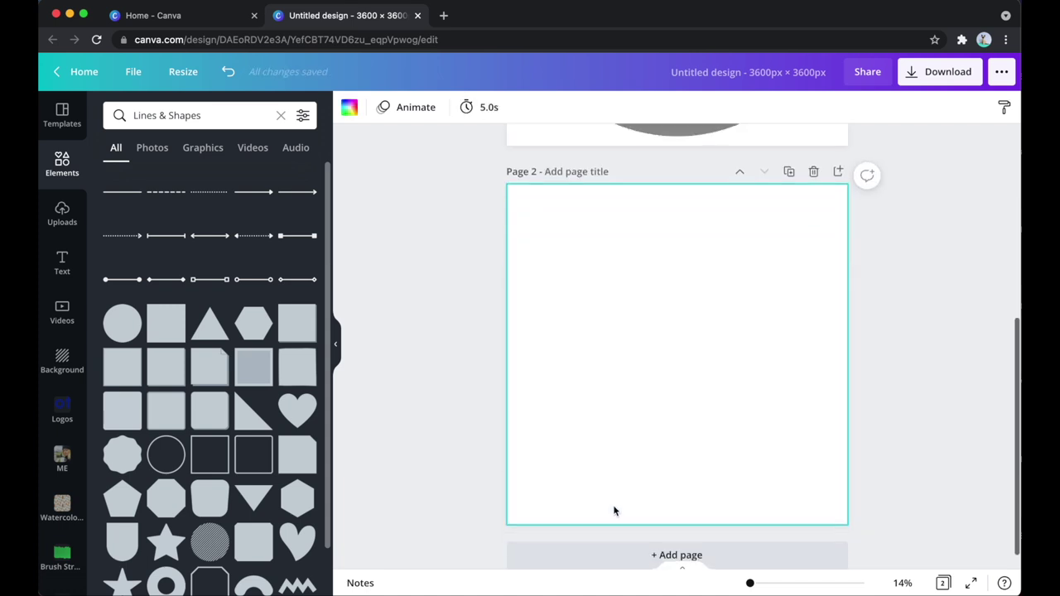
{"action": "left_click", "coordinate": [168, 332]}
{"action": "left_click_drag", "start_coordinate": [583, 260], "coordinate": [515, 193]}
{"action": "left_click_drag", "start_coordinate": [775, 452], "coordinate": [838, 515]}
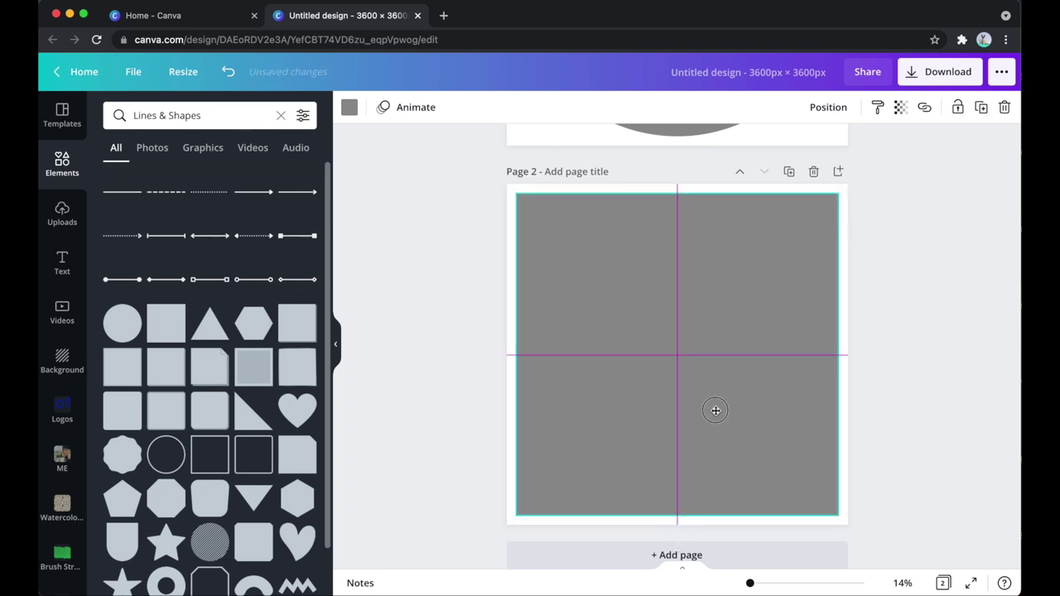
Step: Add a third page with a triangle enlarged to almost the full page width
{"action": "left_click", "coordinate": [663, 554]}
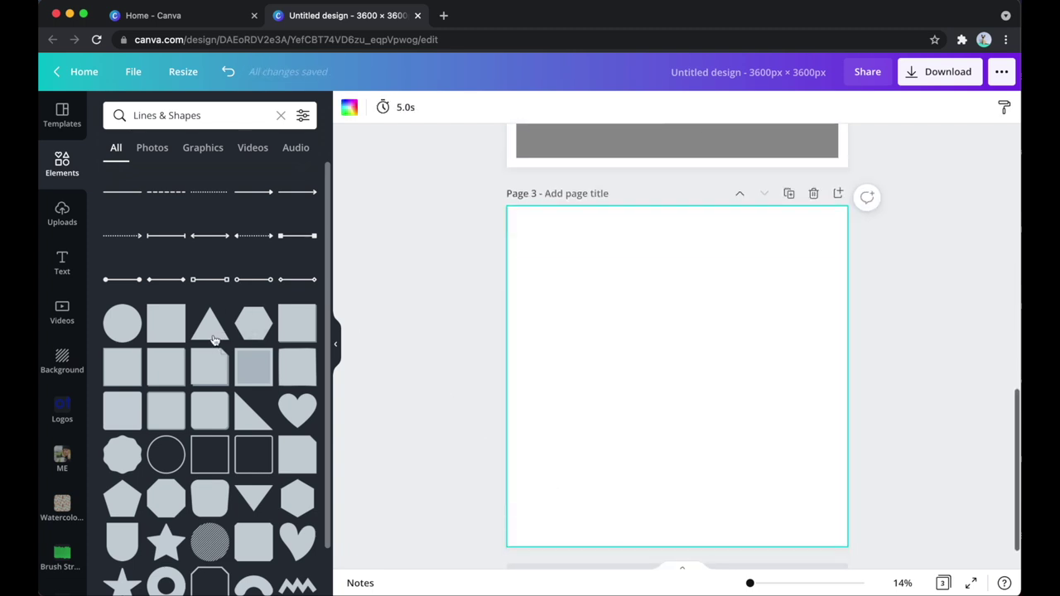
{"action": "left_click", "coordinate": [211, 325]}
{"action": "left_click_drag", "start_coordinate": [586, 298], "coordinate": [517, 232]}
{"action": "left_click_drag", "start_coordinate": [767, 456], "coordinate": [840, 519]}
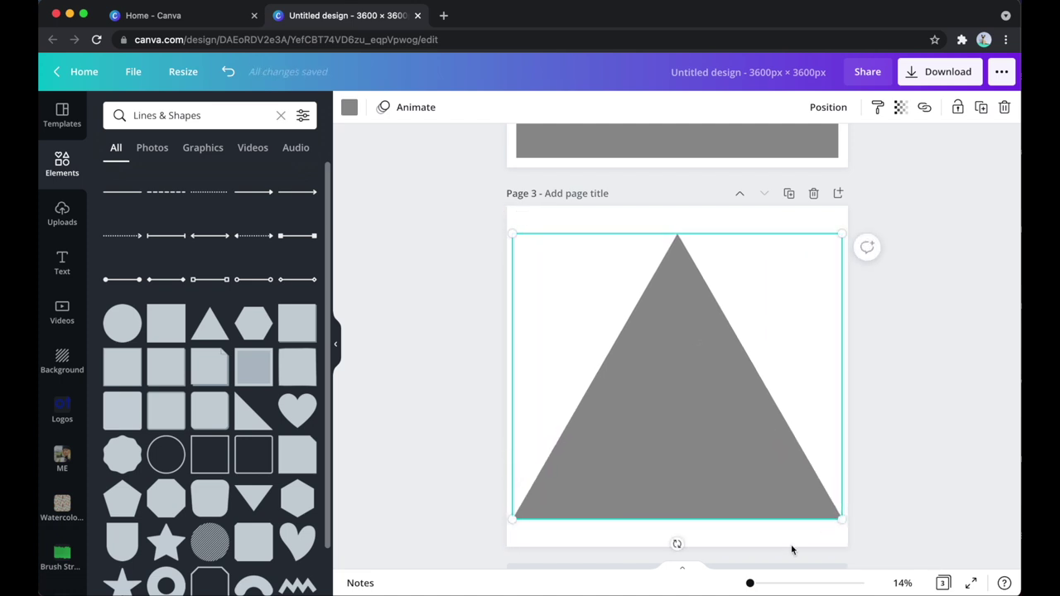
Step: Add a fourth page with a hexagon enlarged to almost the full page width and centred
{"action": "scroll", "coordinate": [820, 439], "scroll_direction": "down", "scroll_amount": 1}
{"action": "left_click", "coordinate": [759, 533]}
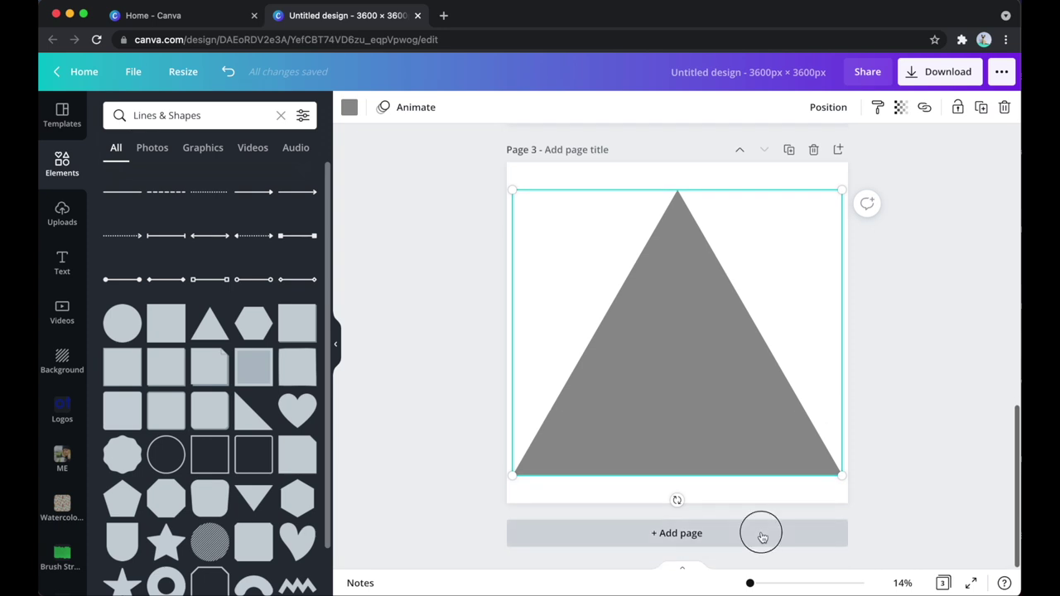
{"action": "left_click", "coordinate": [253, 323]}
{"action": "left_click_drag", "start_coordinate": [584, 250], "coordinate": [514, 190]}
{"action": "left_click_drag", "start_coordinate": [772, 418], "coordinate": [829, 487]}
{"action": "left_click_drag", "start_coordinate": [736, 397], "coordinate": [710, 364]}
Step: Add a fifth page with a heart shape enlarged to almost the full page width and centred
{"action": "left_click", "coordinate": [580, 533]}
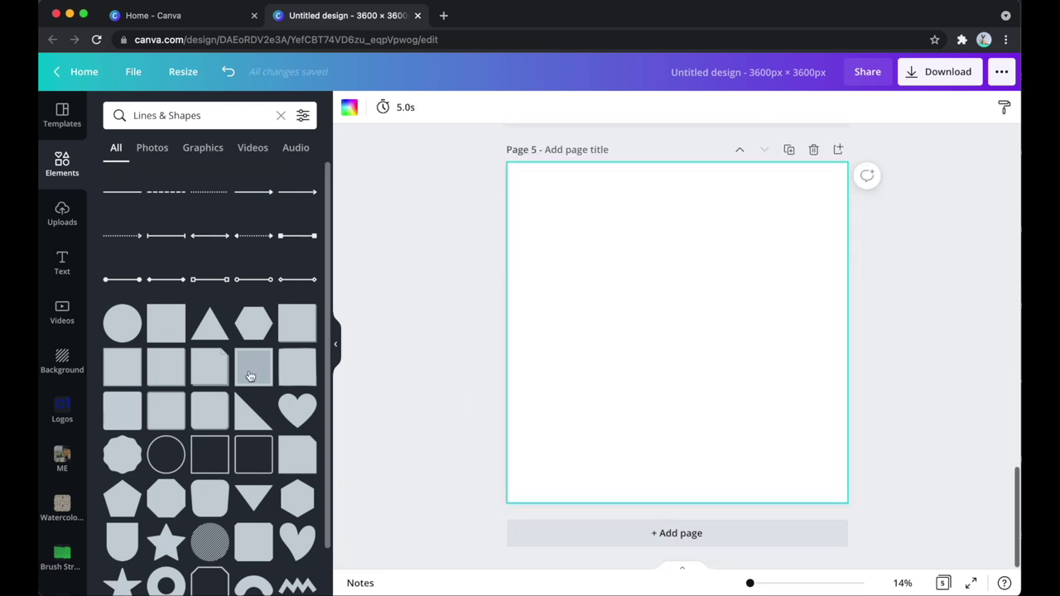
{"action": "left_click", "coordinate": [302, 401]}
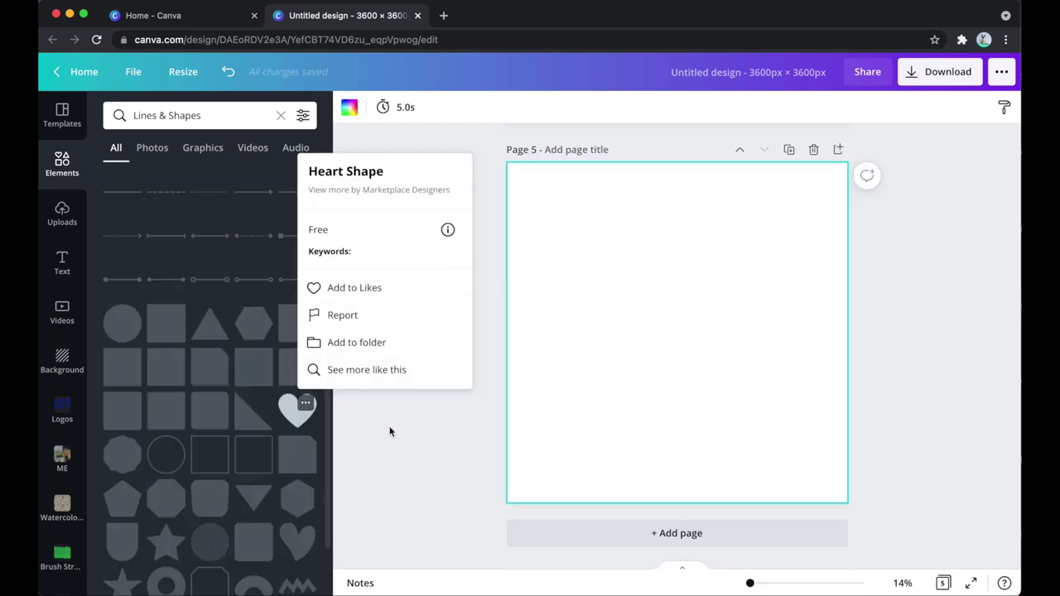
{"action": "left_click", "coordinate": [346, 435]}
{"action": "left_click", "coordinate": [296, 412]}
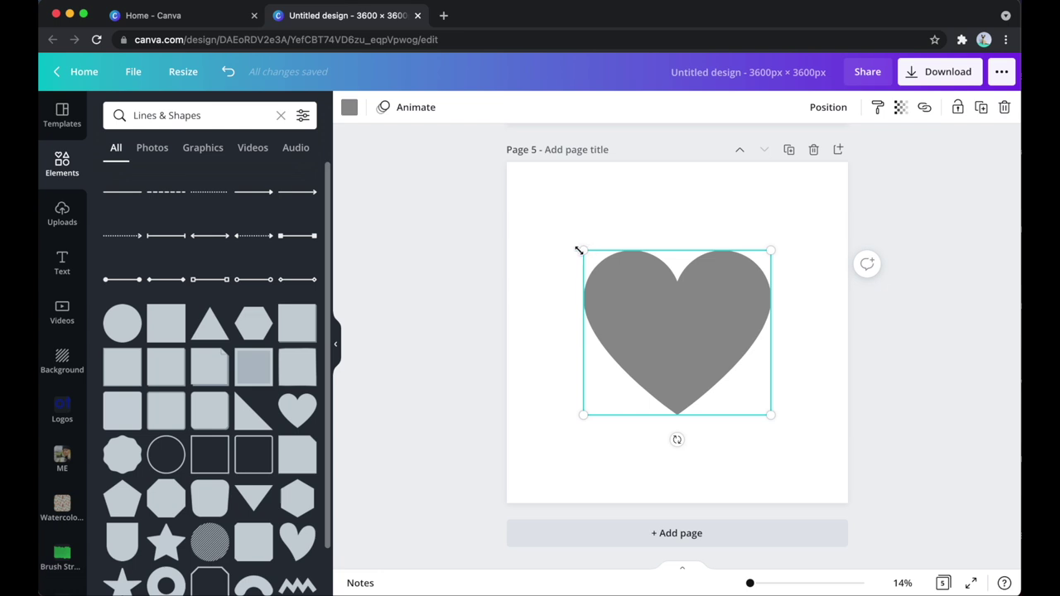
{"action": "left_click_drag", "start_coordinate": [579, 249], "coordinate": [509, 186]}
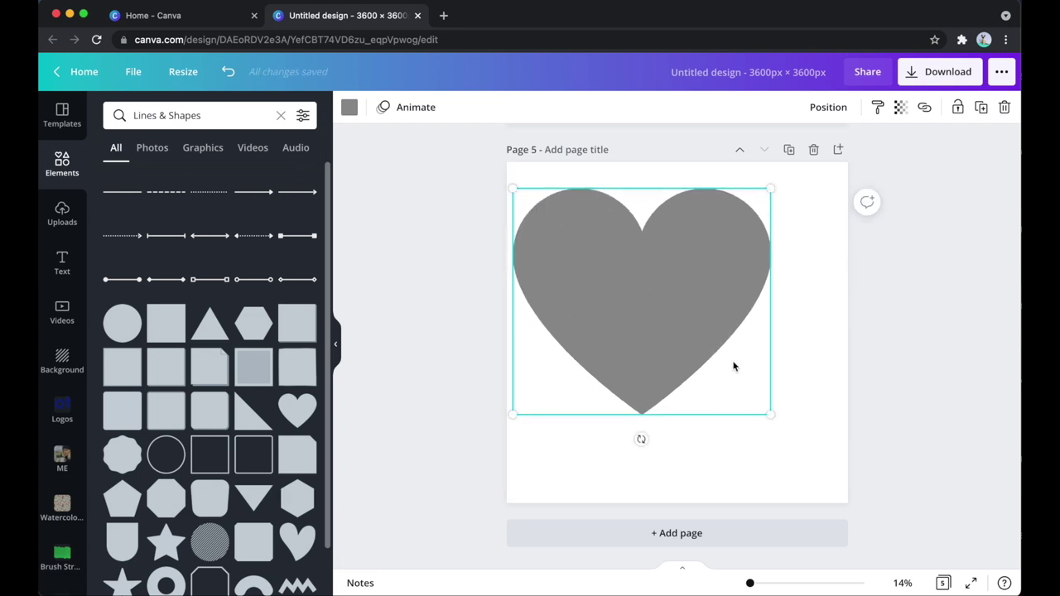
{"action": "left_click_drag", "start_coordinate": [772, 416], "coordinate": [842, 478]}
{"action": "left_click_drag", "start_coordinate": [726, 374], "coordinate": [726, 373]}
Step: Add a sixth page with a rounded five-point star enlarged to nearly fill the page and centred
{"action": "left_click", "coordinate": [580, 540]}
{"action": "scroll", "coordinate": [200, 479], "scroll_direction": "down", "scroll_amount": 4}
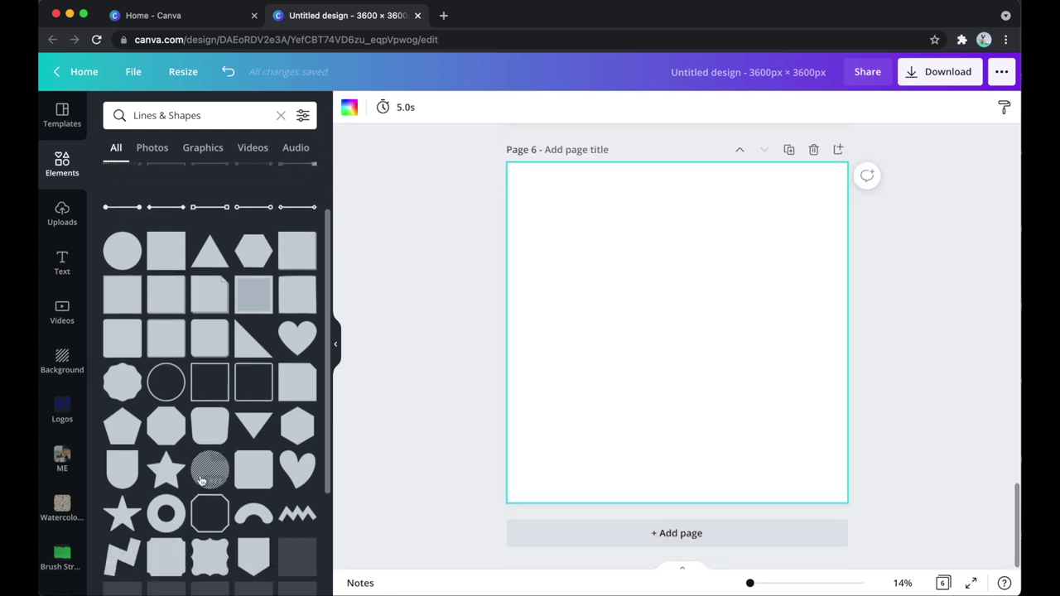
{"action": "left_click", "coordinate": [162, 368]}
{"action": "left_click_drag", "start_coordinate": [584, 244], "coordinate": [508, 171]}
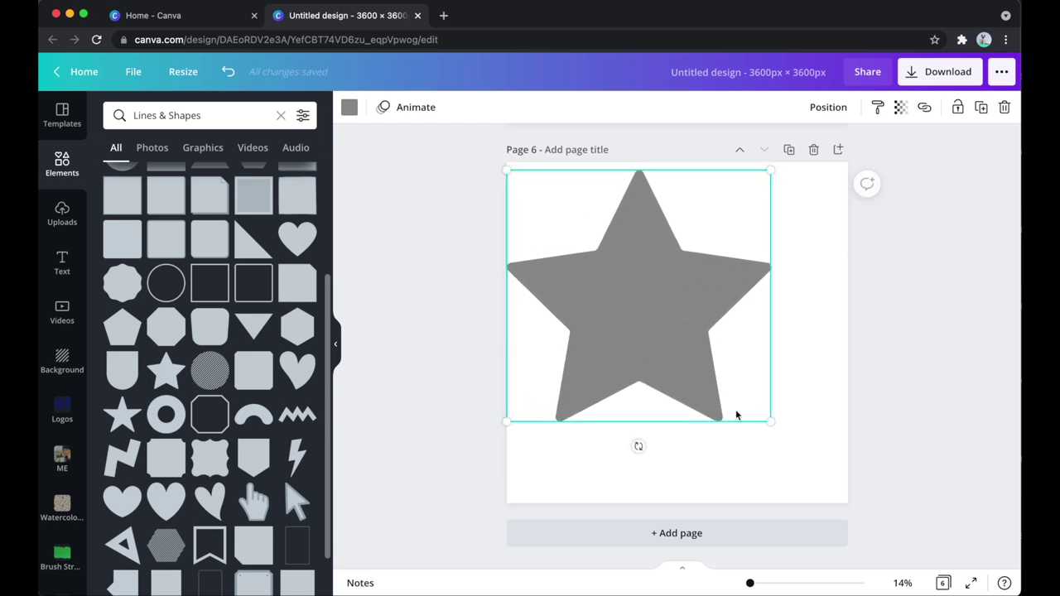
{"action": "left_click_drag", "start_coordinate": [769, 424], "coordinate": [835, 506]}
{"action": "left_click_drag", "start_coordinate": [708, 358], "coordinate": [710, 360]}
Step: Add a seventh page with a rounded speech bubble enlarged to almost the full page width and centred
{"action": "left_click", "coordinate": [602, 531]}
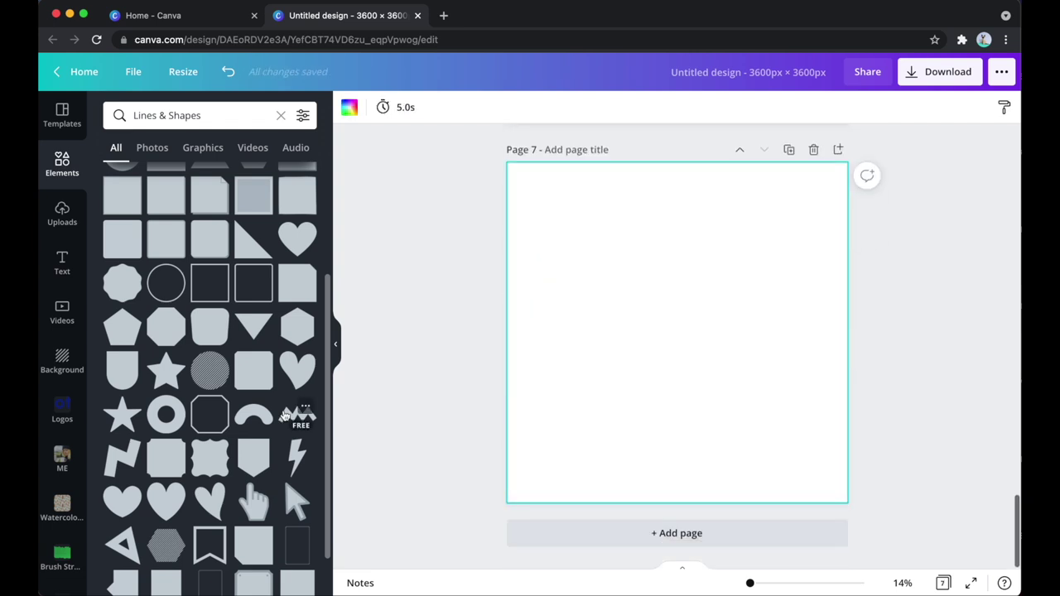
{"action": "scroll", "coordinate": [250, 346], "scroll_direction": "down", "scroll_amount": 5}
{"action": "scroll", "coordinate": [250, 346], "scroll_direction": "down", "scroll_amount": 5}
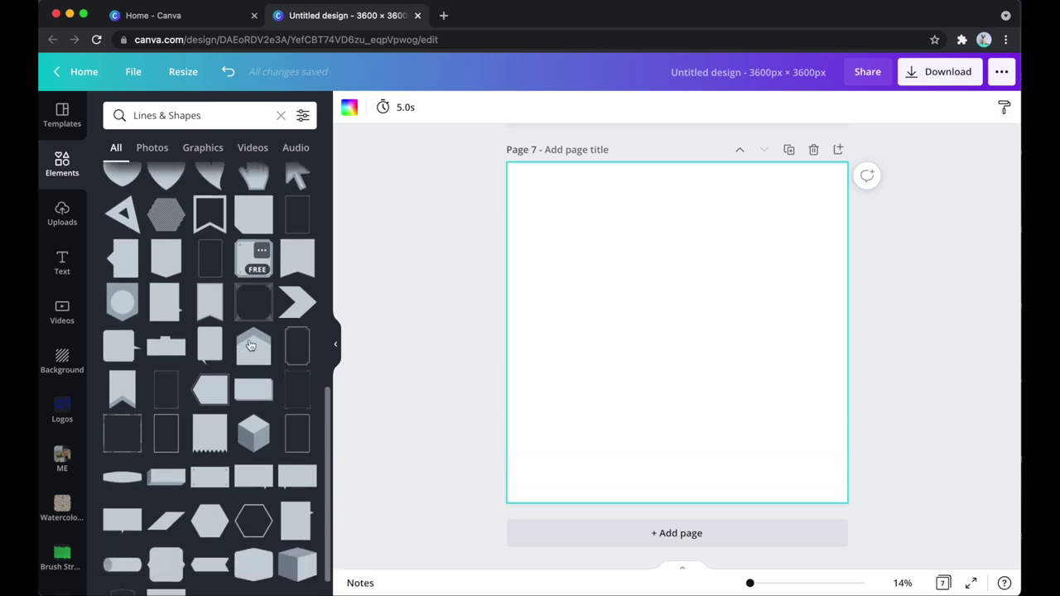
{"action": "scroll", "coordinate": [234, 290], "scroll_direction": "down", "scroll_amount": 3}
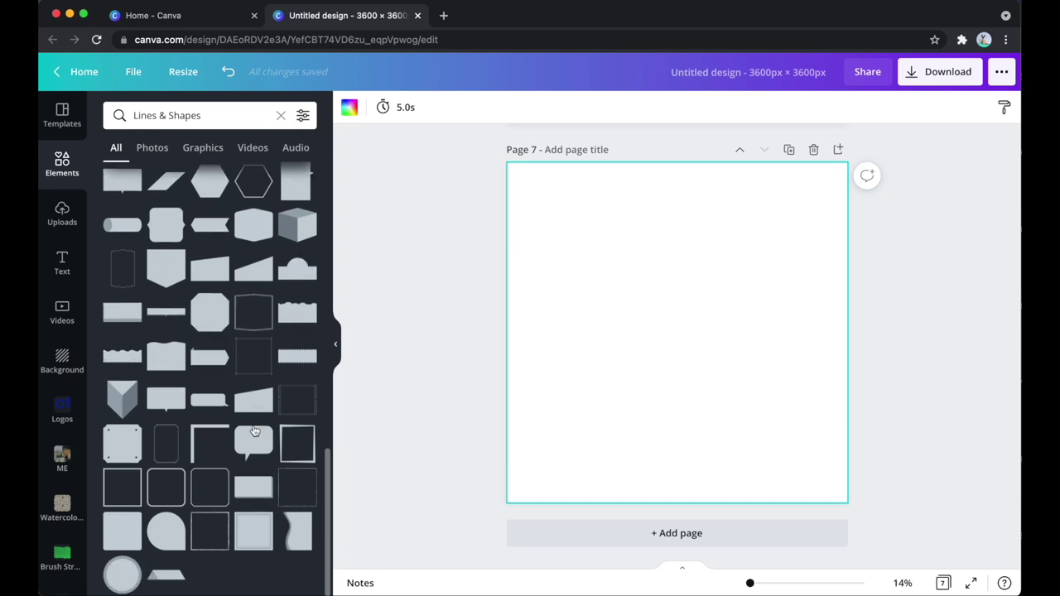
{"action": "scroll", "coordinate": [124, 375], "scroll_direction": "down", "scroll_amount": 1}
{"action": "left_click", "coordinate": [253, 448]}
{"action": "left_click_drag", "start_coordinate": [580, 246], "coordinate": [512, 177]}
{"action": "left_click_drag", "start_coordinate": [765, 420], "coordinate": [843, 491]}
{"action": "left_click_drag", "start_coordinate": [740, 362], "coordinate": [741, 358]}
Step: Add an eighth page with a pennant shape pointed at its lower edge, enlarged to nearly the full page height and centred
{"action": "left_click", "coordinate": [621, 534]}
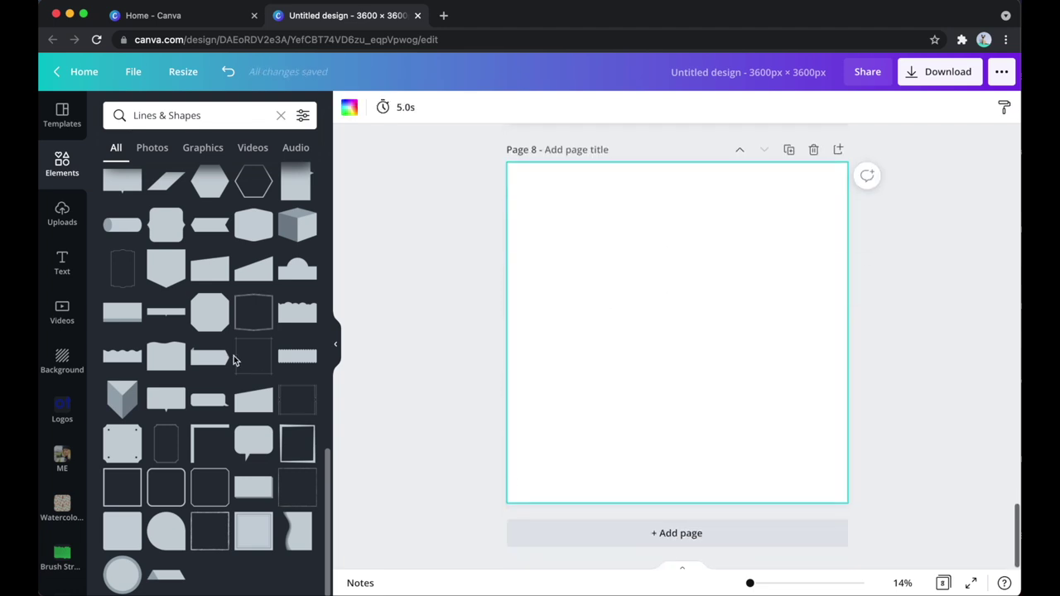
{"action": "scroll", "coordinate": [227, 314], "scroll_direction": "up", "scroll_amount": 5}
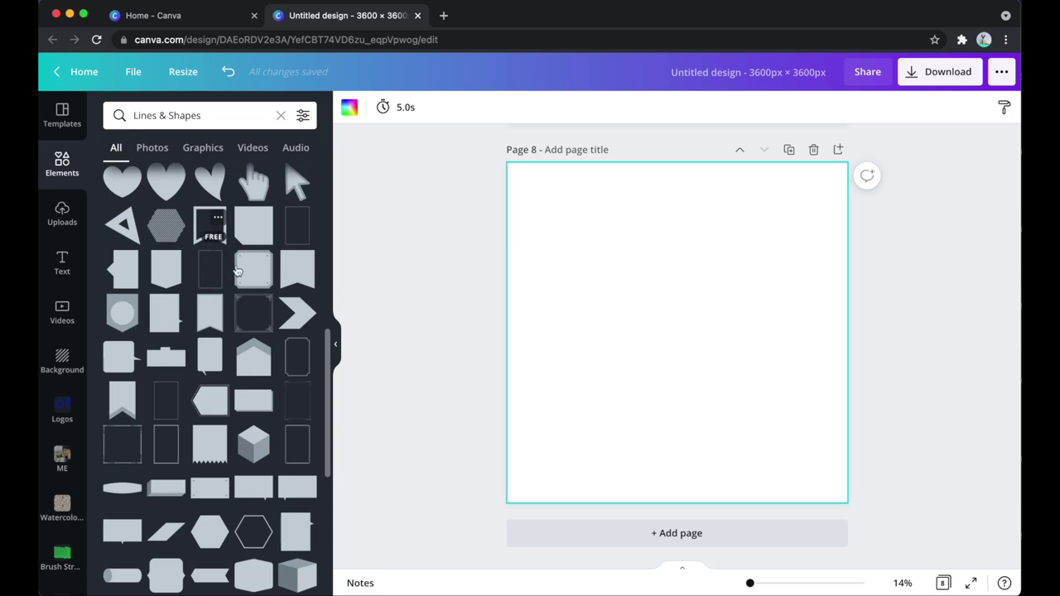
{"action": "scroll", "coordinate": [240, 299], "scroll_direction": "up", "scroll_amount": 3}
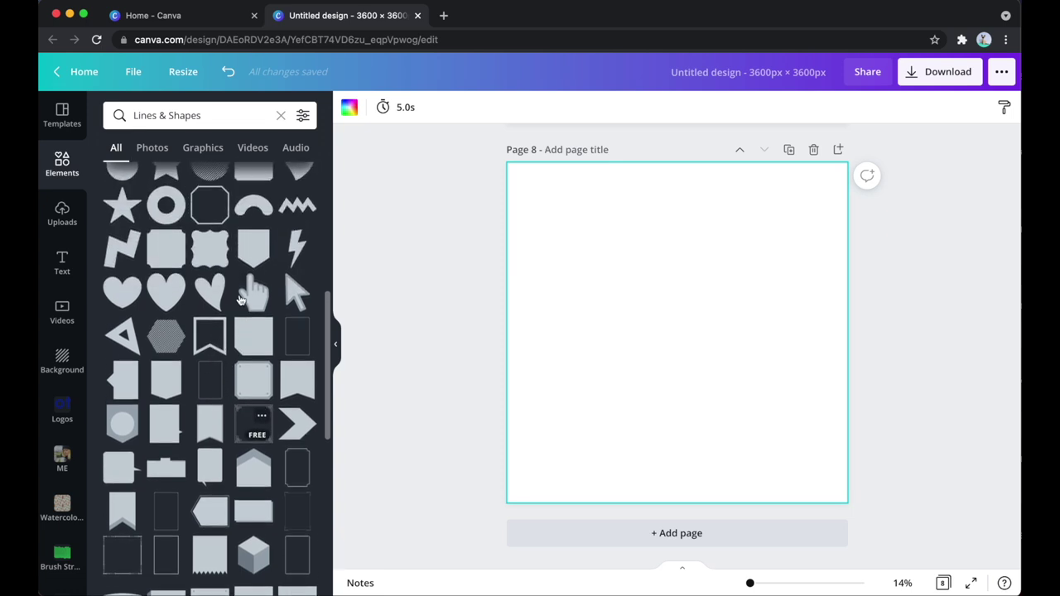
{"action": "left_click", "coordinate": [166, 382]}
{"action": "left_click_drag", "start_coordinate": [604, 238], "coordinate": [549, 170]}
{"action": "left_click_drag", "start_coordinate": [753, 427], "coordinate": [804, 495]}
{"action": "left_click_drag", "start_coordinate": [723, 397], "coordinate": [719, 400]}
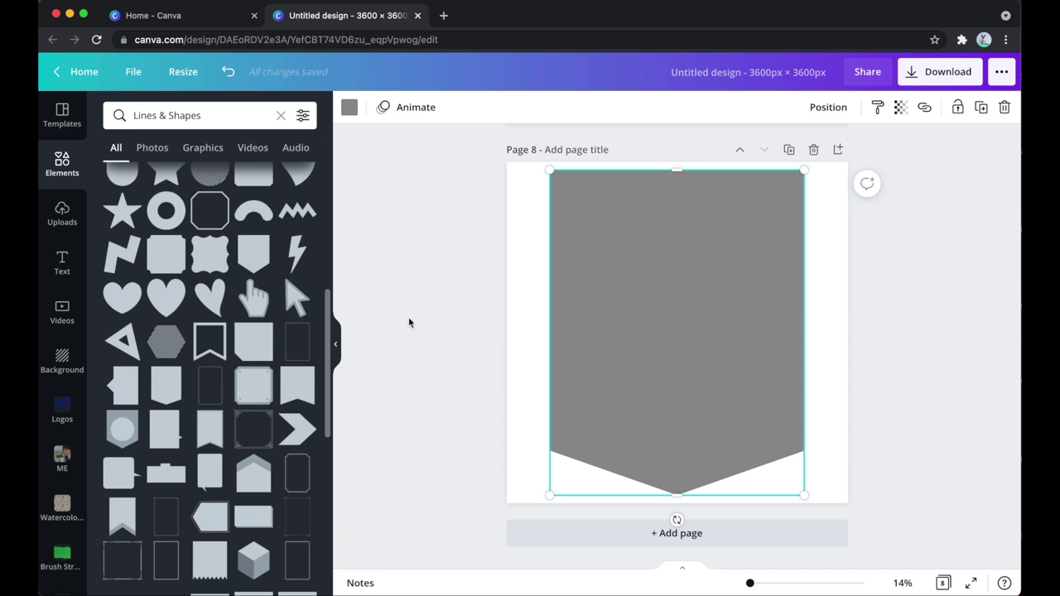
Step: Add a ninth page with the wavy-edged ornamental label shape, enlarged to nearly fill the page and centred
{"action": "left_click", "coordinate": [522, 536]}
{"action": "left_click", "coordinate": [205, 257]}
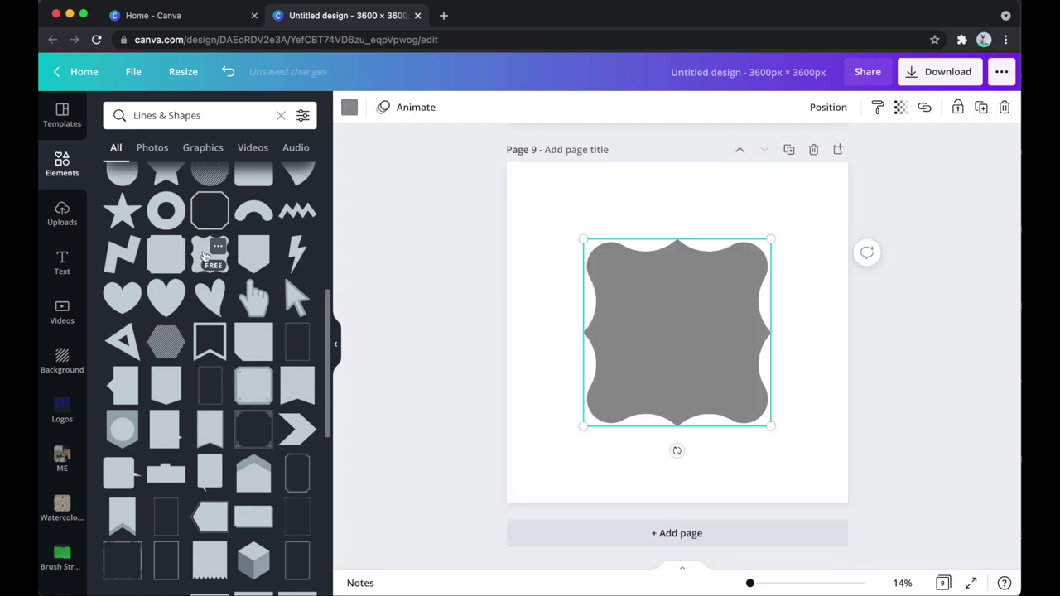
{"action": "left_click_drag", "start_coordinate": [586, 239], "coordinate": [514, 169]}
{"action": "left_click_drag", "start_coordinate": [770, 427], "coordinate": [837, 492]}
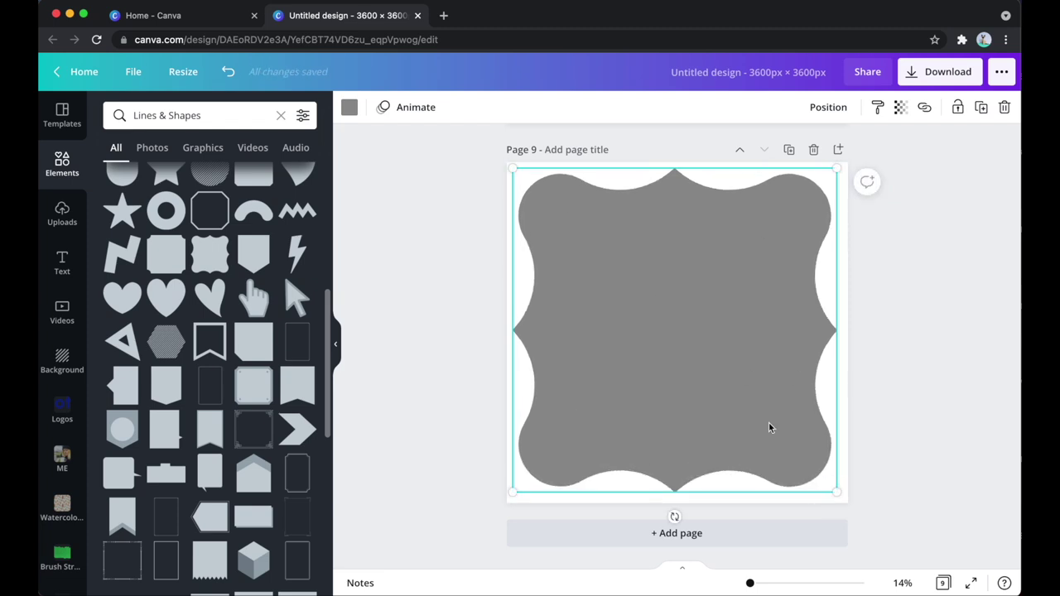
{"action": "left_click_drag", "start_coordinate": [719, 370], "coordinate": [721, 370]}
{"action": "left_click", "coordinate": [928, 306]}
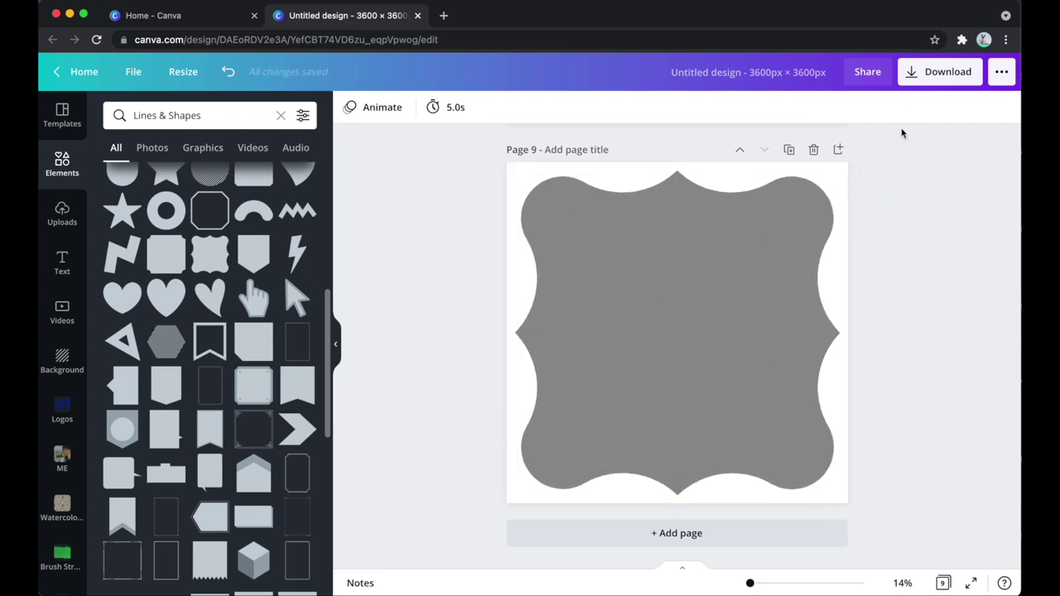
Step: Download all nine pages as PNG files at 3600 × 3600 px and dismiss the saved-design dialog
{"action": "left_click", "coordinate": [923, 72]}
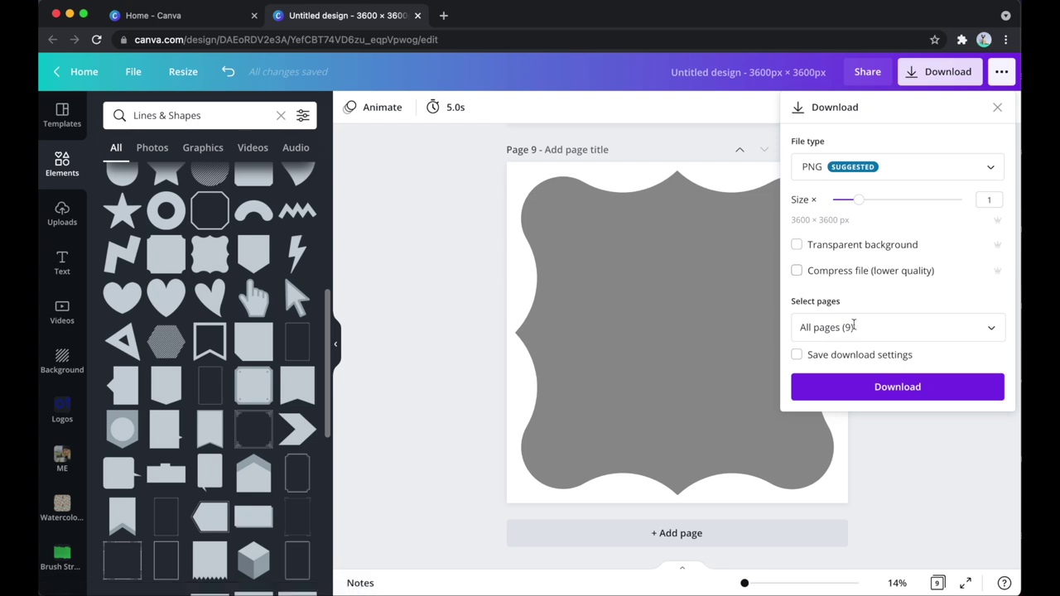
{"action": "left_click", "coordinate": [865, 389]}
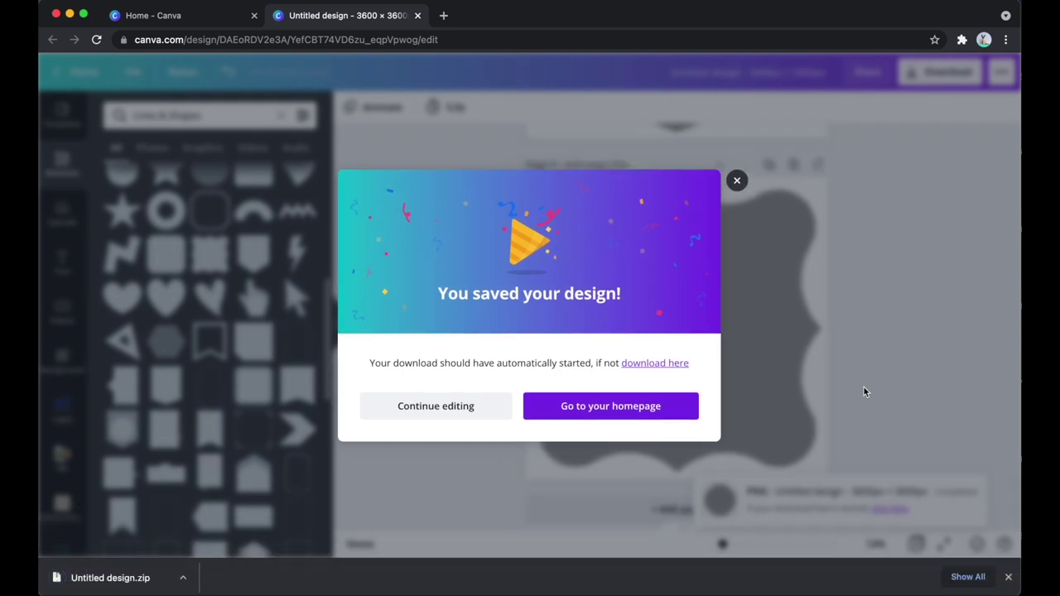
{"action": "left_click", "coordinate": [737, 181]}
Step: In Finder, open the downloaded Untitled design folder and open all nine PNG files in Clip Studio Paint
{"action": "left_click", "coordinate": [64, 590]}
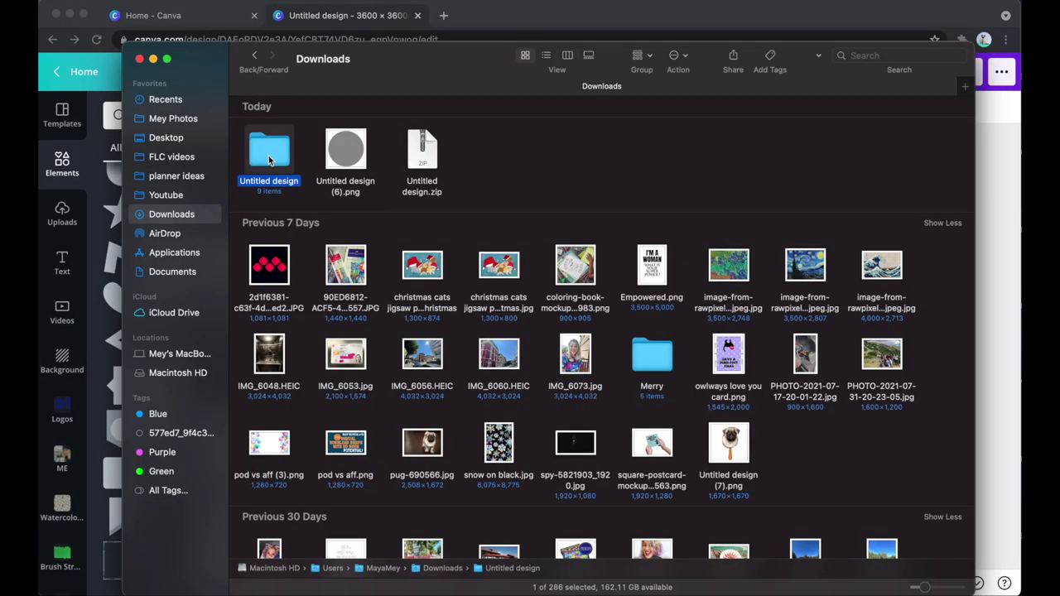
{"action": "double_click", "coordinate": [268, 156]}
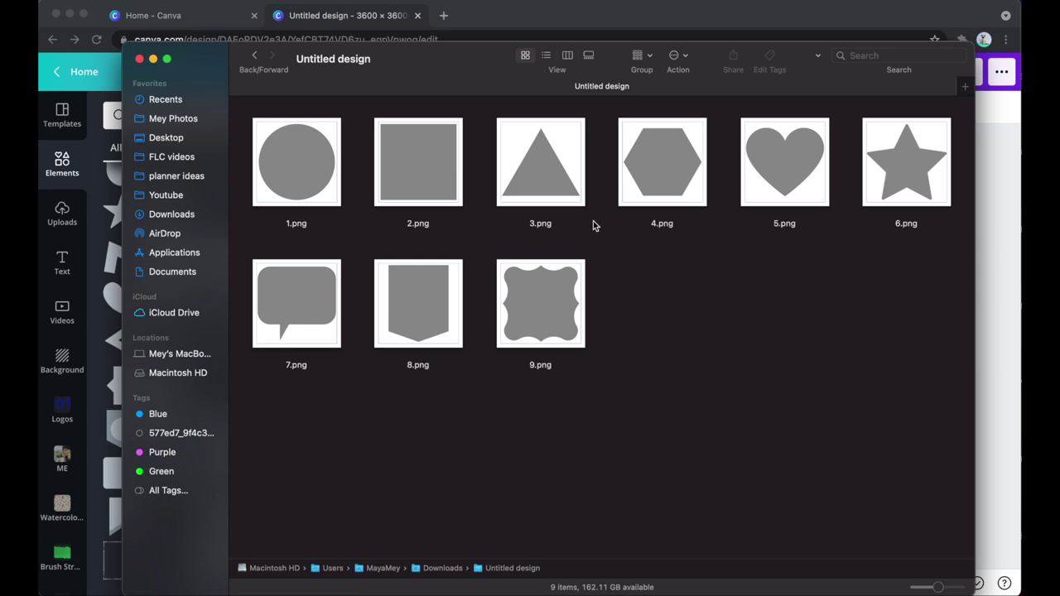
{"action": "left_click_drag", "start_coordinate": [913, 344], "coordinate": [292, 187]}
{"action": "right_click", "coordinate": [292, 187]}
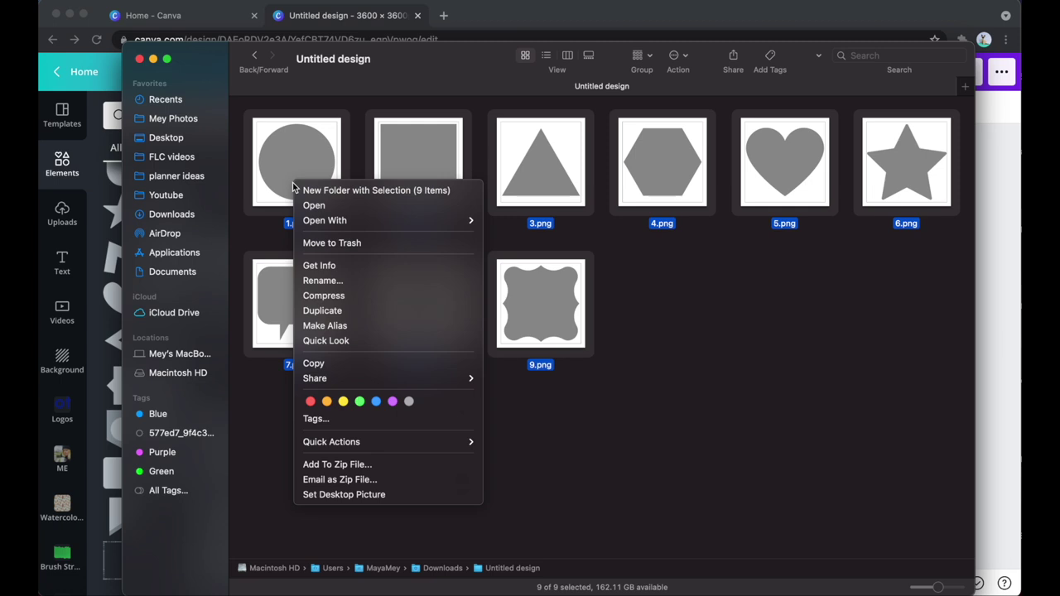
{"action": "mouse_move", "coordinate": [318, 220]}
{"action": "left_click", "coordinate": [536, 242]}
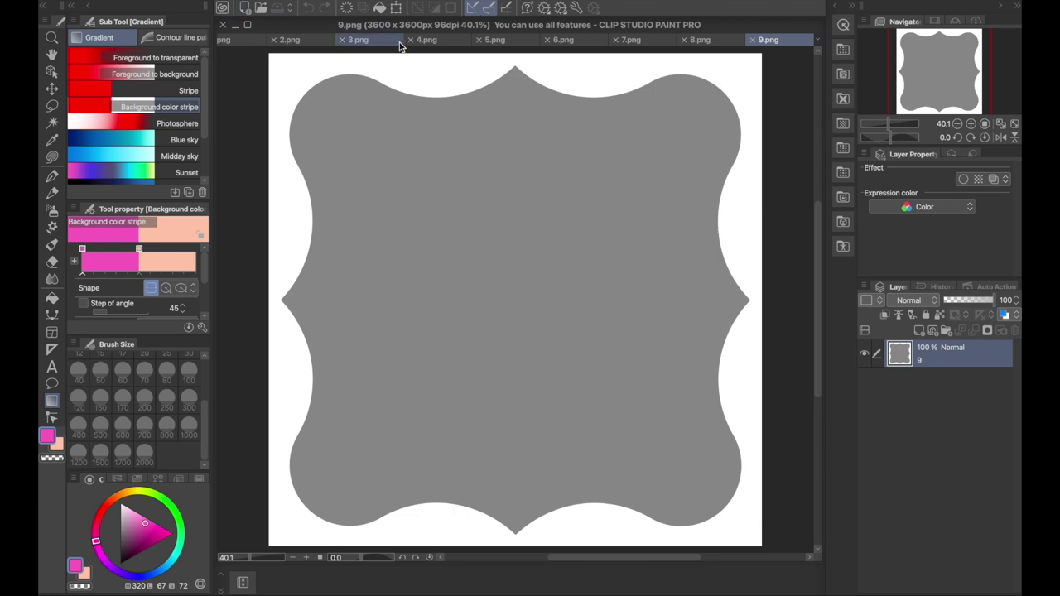
Step: Look through the opened shape images 8.png, 7.png and 6.png, ending on 1.png
{"action": "left_click", "coordinate": [696, 49]}
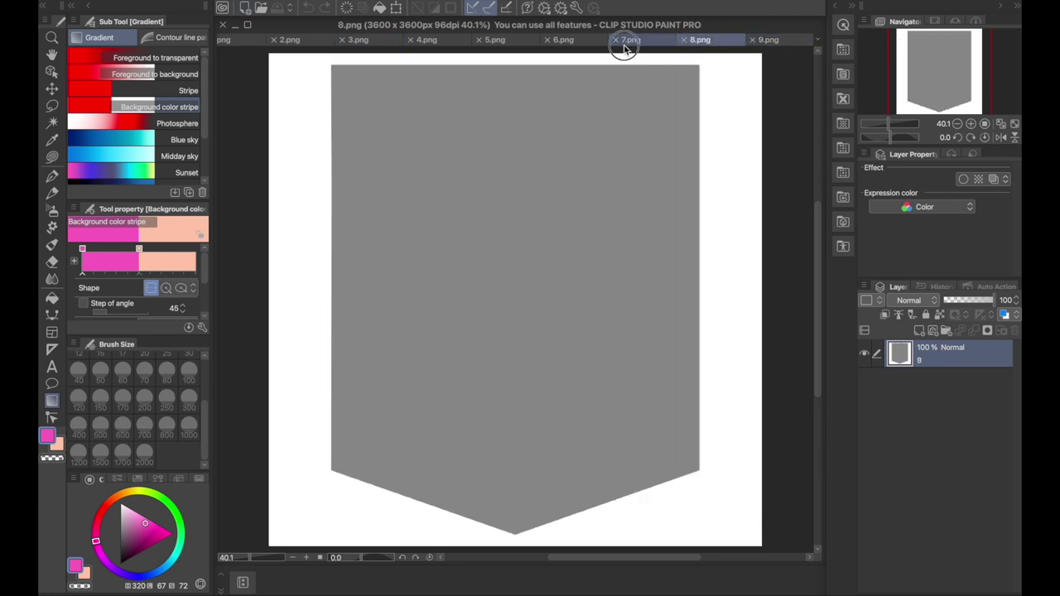
{"action": "left_click", "coordinate": [623, 41]}
{"action": "left_click", "coordinate": [558, 43]}
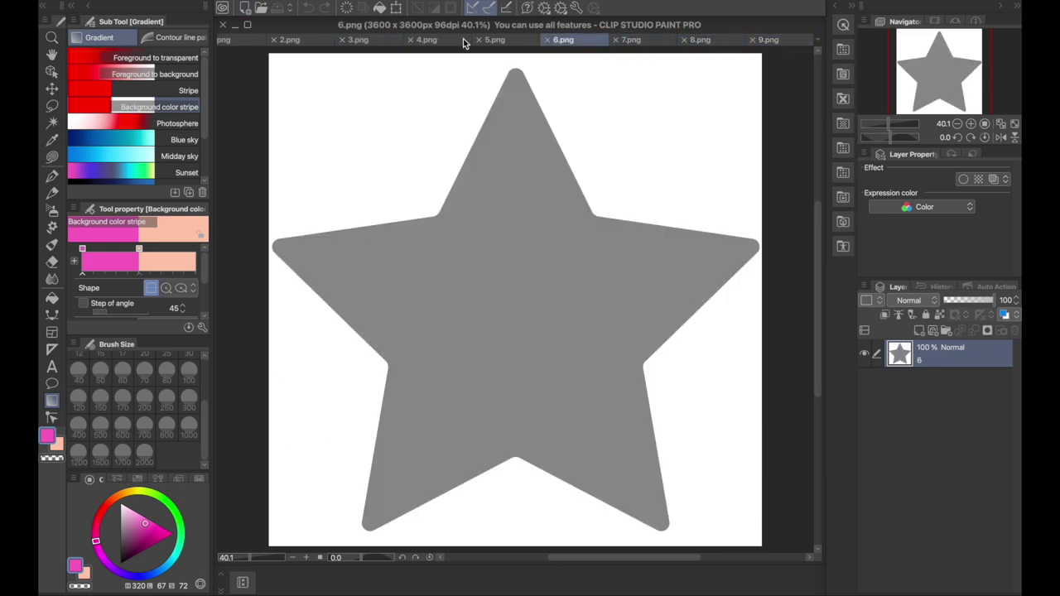
{"action": "left_click", "coordinate": [233, 40]}
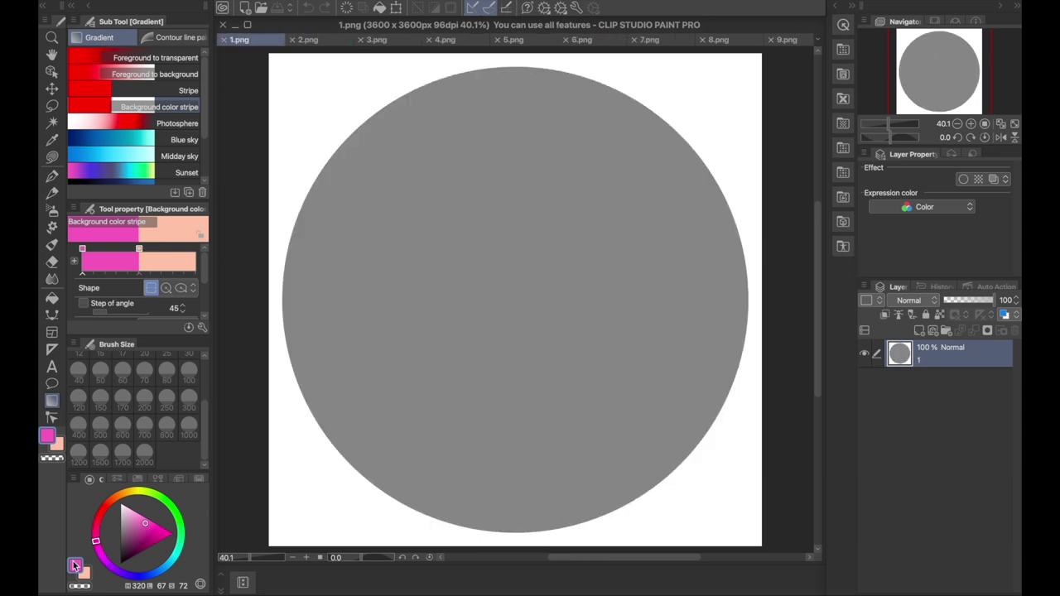
Step: With the Fill tool and transparent colour, clear the white background around the shapes in 1.png, 2.png, 3.png and 4.png
{"action": "mouse_move", "coordinate": [74, 590]}
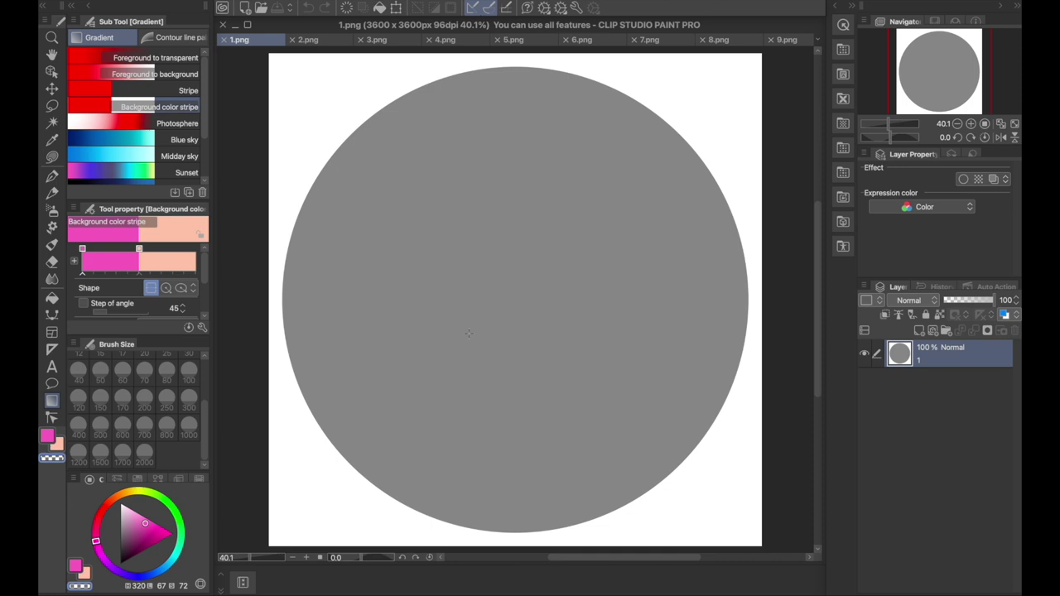
{"action": "left_click", "coordinate": [52, 299]}
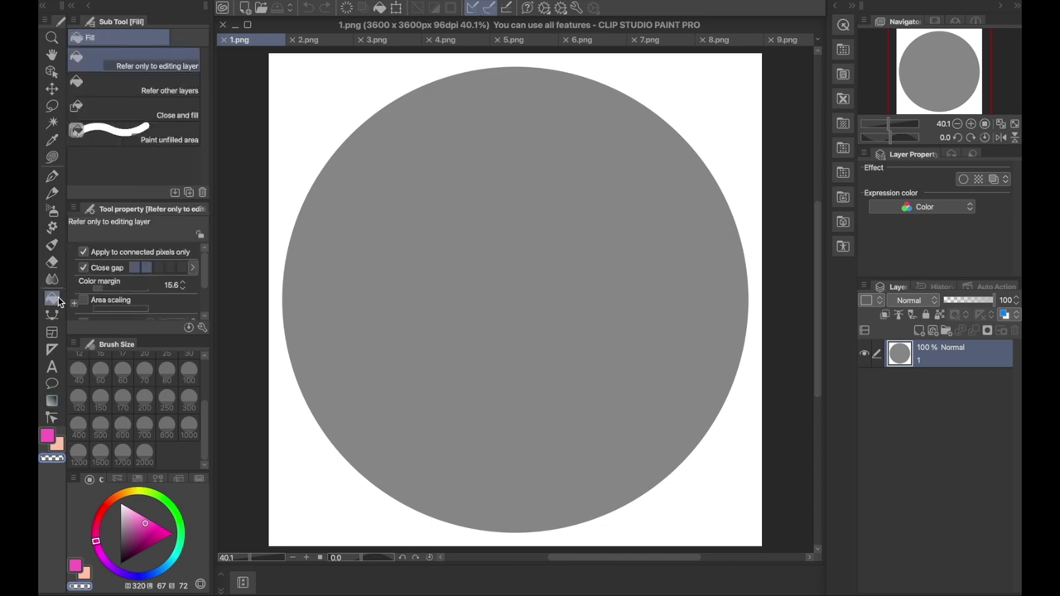
{"action": "left_click", "coordinate": [305, 133]}
{"action": "left_click", "coordinate": [308, 39]}
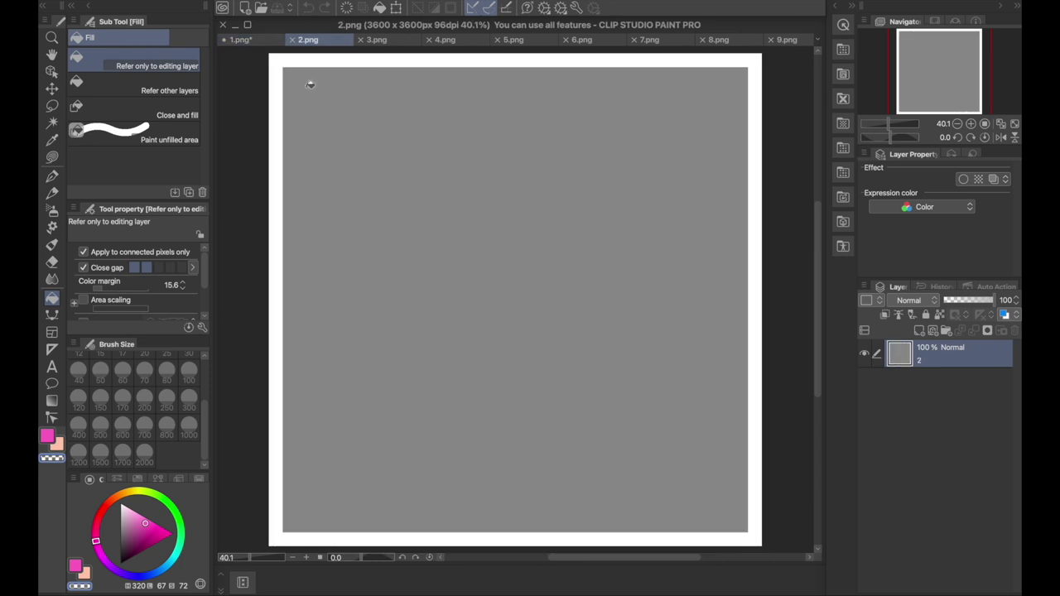
{"action": "left_click", "coordinate": [280, 72]}
{"action": "left_click", "coordinate": [373, 40]}
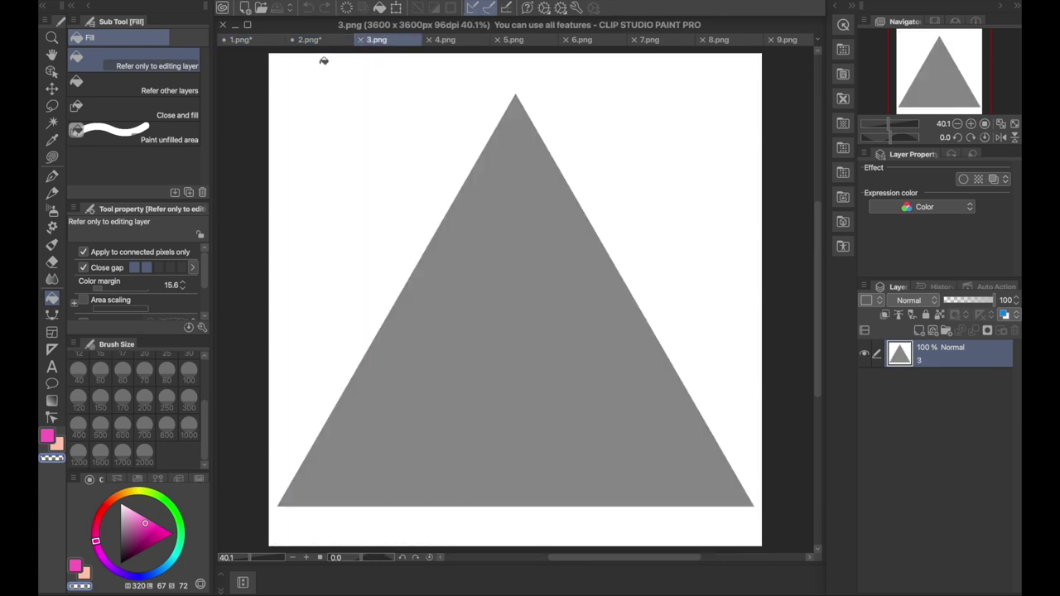
{"action": "left_click", "coordinate": [323, 61]}
{"action": "left_click", "coordinate": [442, 41]}
{"action": "left_click", "coordinate": [399, 64]}
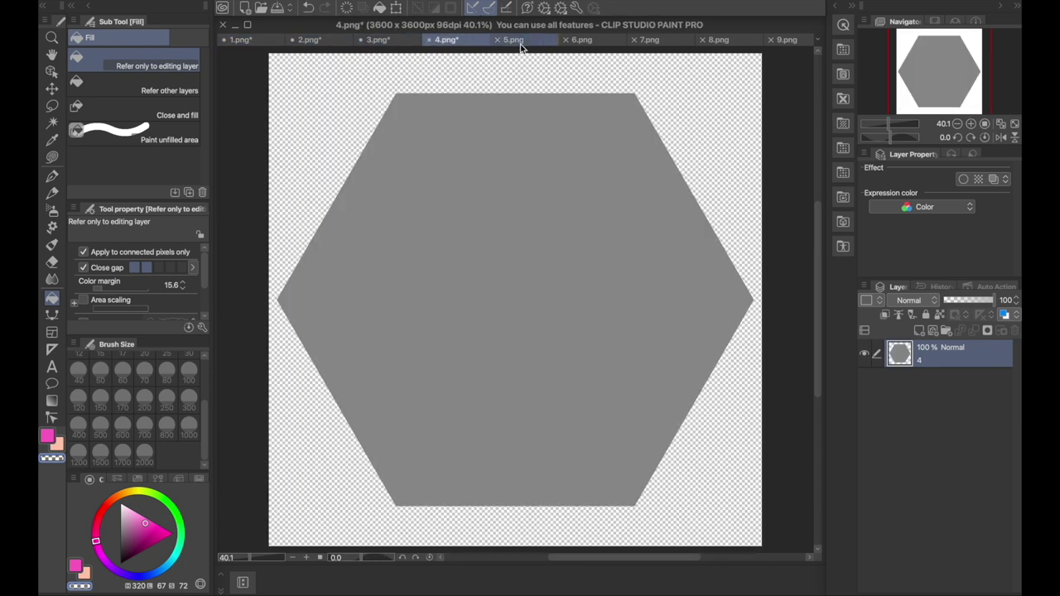
Step: Fill the white background with transparency in 5.png, 6.png, 7.png, 8.png and 9.png
{"action": "left_click", "coordinate": [519, 40]}
{"action": "left_click", "coordinate": [550, 60]}
{"action": "left_click", "coordinate": [580, 40]}
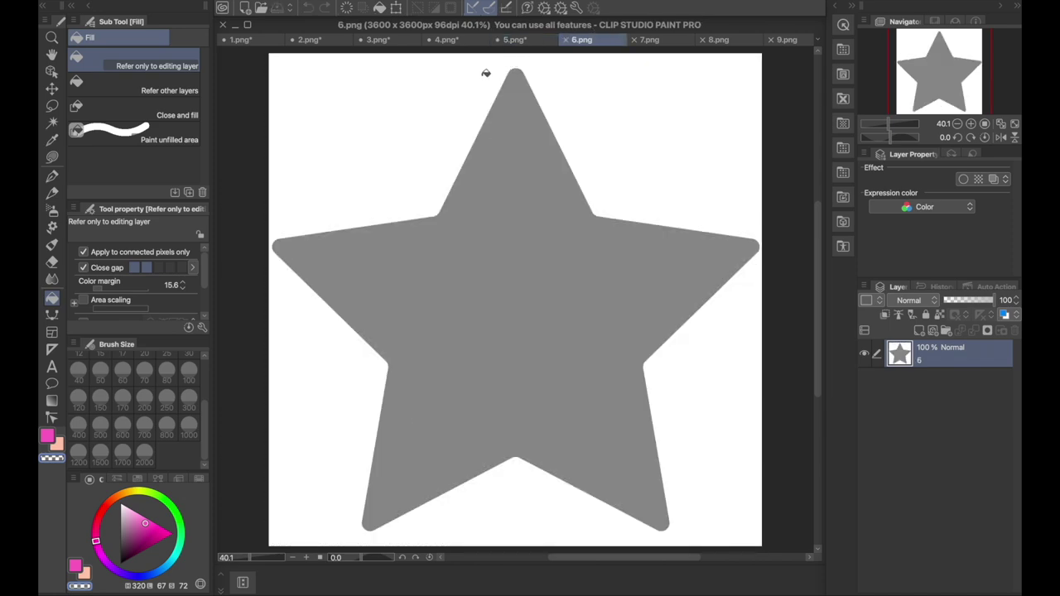
{"action": "left_click", "coordinate": [486, 73]}
{"action": "left_click", "coordinate": [650, 40]}
{"action": "left_click", "coordinate": [459, 67]}
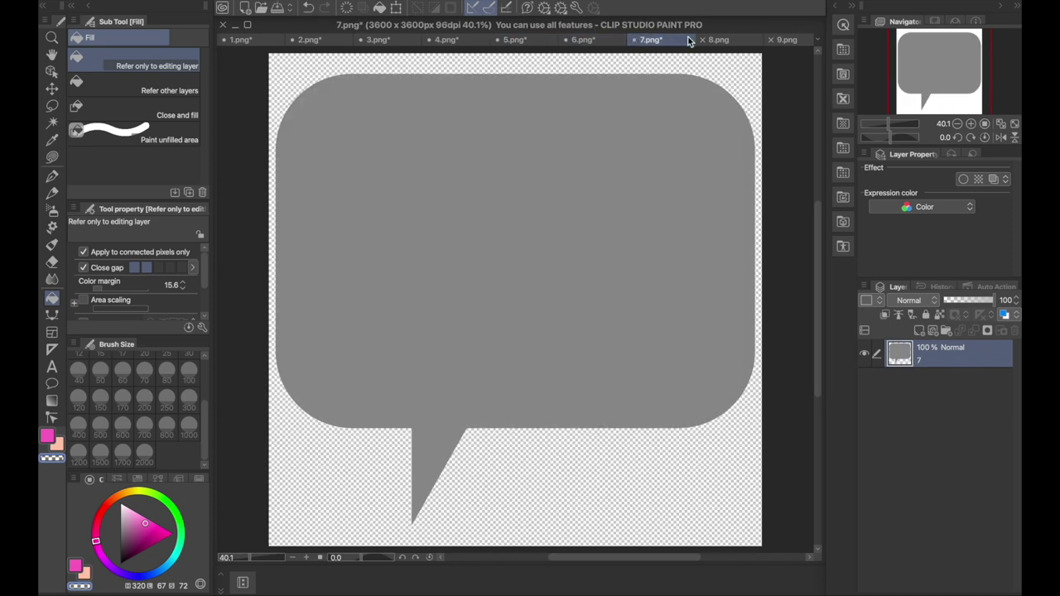
{"action": "left_click", "coordinate": [718, 40]}
{"action": "left_click", "coordinate": [675, 57]}
{"action": "left_click", "coordinate": [783, 39]}
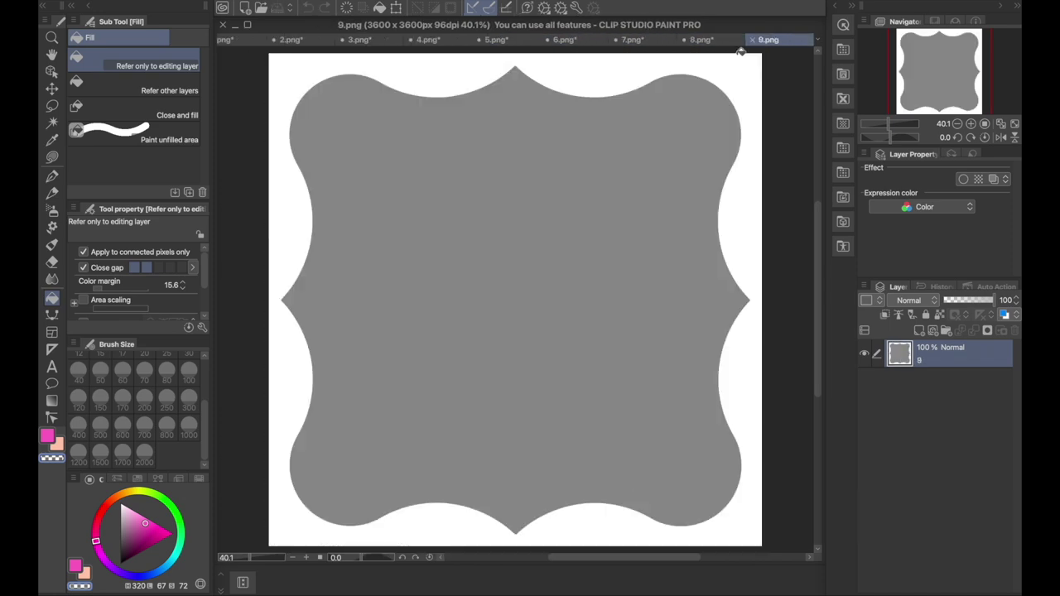
{"action": "left_click", "coordinate": [685, 63]}
Step: Return to 1.png and add a new empty raster layer above the grey circle
{"action": "key", "text": "ctrl+Tab"}
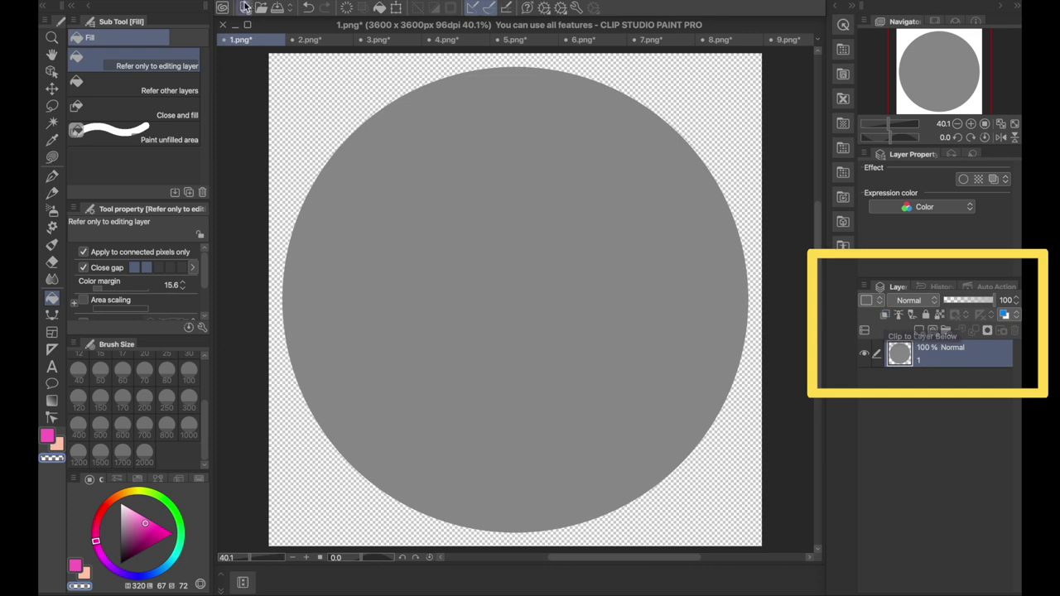
{"action": "left_click", "coordinate": [308, 2]}
{"action": "left_click", "coordinate": [306, 12]}
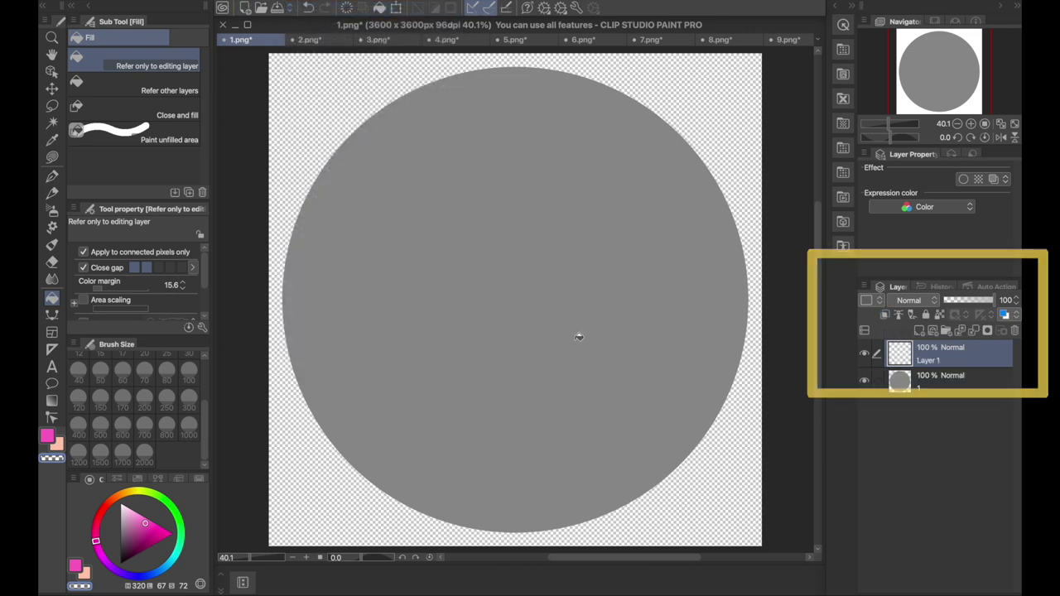
Step: Paint the whole canvas of the new layer bright pink with the Gouache brush at size 700
{"action": "left_click_drag", "start_coordinate": [142, 534], "coordinate": [165, 461]}
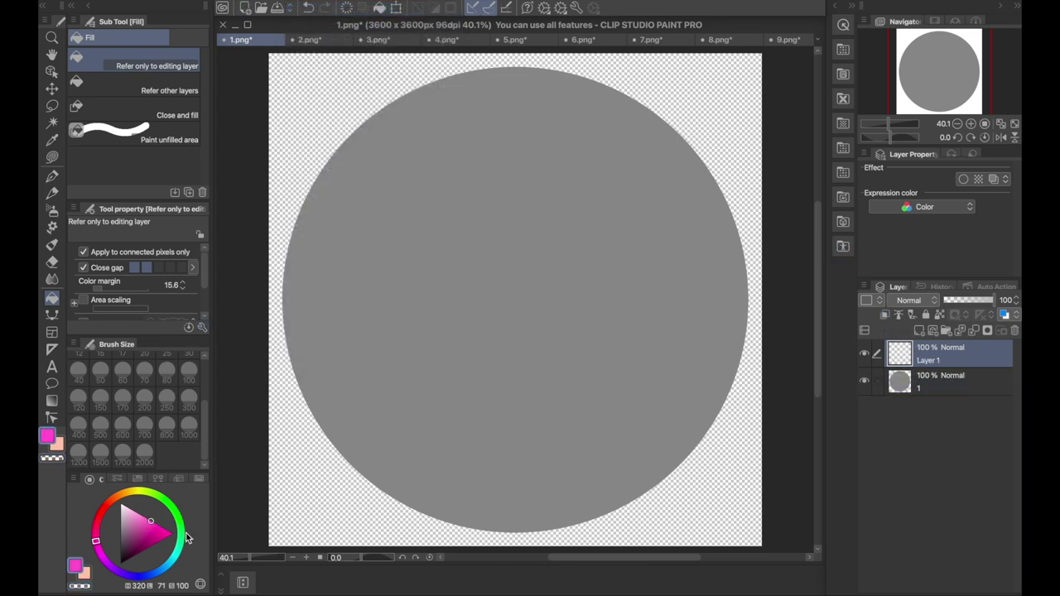
{"action": "left_click", "coordinate": [52, 246]}
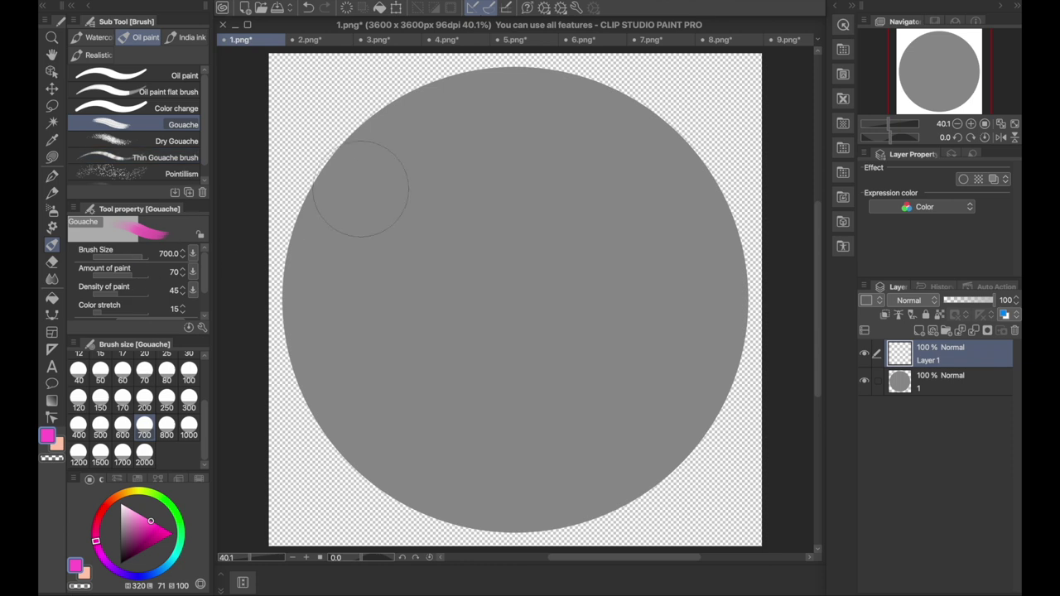
{"action": "mouse_move", "coordinate": [349, 183]}
{"action": "left_mouse_down"}
{"action": "mouse_move", "coordinate": [372, 243]}
{"action": "mouse_move", "coordinate": [336, 181]}
{"action": "mouse_move", "coordinate": [402, 134]}
{"action": "mouse_move", "coordinate": [437, 142]}
{"action": "mouse_move", "coordinate": [406, 140]}
{"action": "mouse_move", "coordinate": [395, 100]}
{"action": "mouse_move", "coordinate": [448, 138]}
{"action": "mouse_move", "coordinate": [497, 107]}
{"action": "mouse_move", "coordinate": [549, 98]}
{"action": "mouse_move", "coordinate": [555, 110]}
{"action": "mouse_move", "coordinate": [503, 100]}
{"action": "mouse_move", "coordinate": [551, 141]}
{"action": "mouse_move", "coordinate": [625, 99]}
{"action": "mouse_move", "coordinate": [629, 169]}
{"action": "mouse_move", "coordinate": [671, 147]}
{"action": "mouse_move", "coordinate": [709, 167]}
{"action": "mouse_move", "coordinate": [680, 249]}
{"action": "mouse_move", "coordinate": [713, 243]}
{"action": "mouse_move", "coordinate": [661, 345]}
{"action": "mouse_move", "coordinate": [724, 312]}
{"action": "mouse_move", "coordinate": [706, 446]}
{"action": "mouse_move", "coordinate": [756, 430]}
{"action": "mouse_move", "coordinate": [682, 527]}
{"action": "mouse_move", "coordinate": [673, 471]}
{"action": "mouse_move", "coordinate": [547, 513]}
{"action": "mouse_move", "coordinate": [646, 508]}
{"action": "mouse_move", "coordinate": [584, 518]}
{"action": "mouse_move", "coordinate": [519, 492]}
{"action": "mouse_move", "coordinate": [420, 523]}
{"action": "mouse_move", "coordinate": [548, 528]}
{"action": "mouse_move", "coordinate": [346, 539]}
{"action": "mouse_move", "coordinate": [309, 531]}
{"action": "mouse_move", "coordinate": [298, 501]}
{"action": "mouse_move", "coordinate": [344, 458]}
{"action": "mouse_move", "coordinate": [400, 467]}
{"action": "mouse_move", "coordinate": [338, 361]}
{"action": "mouse_move", "coordinate": [315, 429]}
{"action": "mouse_move", "coordinate": [311, 280]}
{"action": "mouse_move", "coordinate": [280, 252]}
{"action": "mouse_move", "coordinate": [288, 220]}
{"action": "mouse_move", "coordinate": [338, 277]}
{"action": "mouse_move", "coordinate": [337, 137]}
{"action": "mouse_move", "coordinate": [306, 168]}
{"action": "mouse_move", "coordinate": [335, 88]}
{"action": "mouse_move", "coordinate": [304, 68]}
{"action": "mouse_move", "coordinate": [408, 91]}
{"action": "mouse_move", "coordinate": [426, 69]}
{"action": "mouse_move", "coordinate": [469, 68]}
{"action": "mouse_move", "coordinate": [508, 92]}
{"action": "mouse_move", "coordinate": [562, 52]}
{"action": "mouse_move", "coordinate": [678, 60]}
{"action": "mouse_move", "coordinate": [716, 110]}
{"action": "mouse_move", "coordinate": [737, 72]}
{"action": "mouse_move", "coordinate": [691, 94]}
{"action": "mouse_move", "coordinate": [716, 128]}
{"action": "mouse_move", "coordinate": [700, 217]}
{"action": "mouse_move", "coordinate": [681, 172]}
{"action": "mouse_move", "coordinate": [749, 258]}
{"action": "left_mouse_up"}
{"action": "mouse_move", "coordinate": [660, 406]}
{"action": "left_mouse_down"}
{"action": "mouse_move", "coordinate": [744, 445]}
{"action": "mouse_move", "coordinate": [667, 426]}
{"action": "mouse_move", "coordinate": [534, 437]}
{"action": "left_mouse_up"}
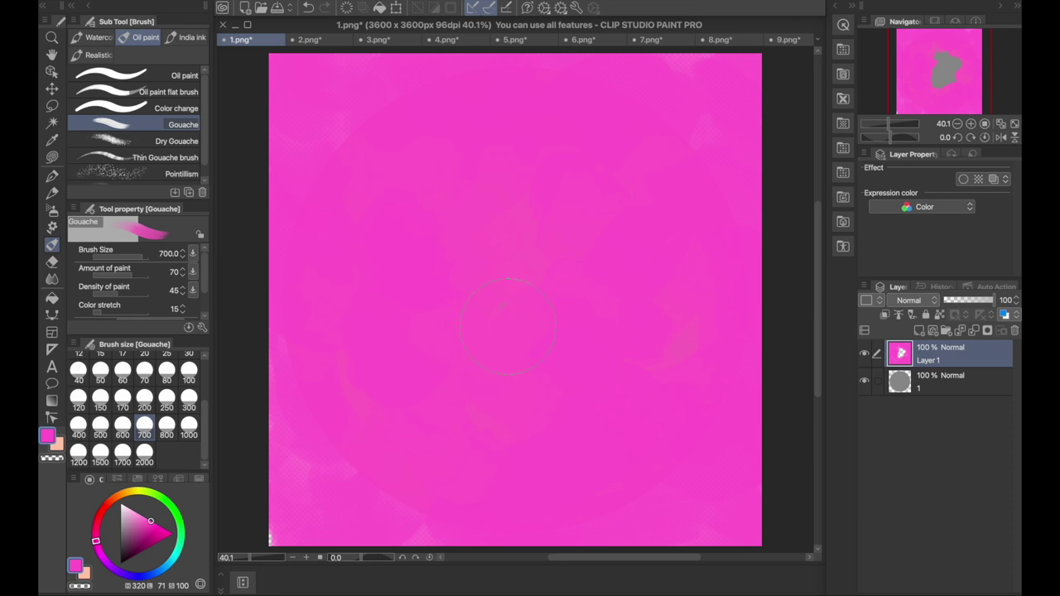
Step: Choose a lighter pink and brush overlapping light patches across the pink base with the Gouache brush
{"action": "left_click", "coordinate": [138, 515]}
{"action": "mouse_move", "coordinate": [431, 381]}
{"action": "left_mouse_down"}
{"action": "mouse_move", "coordinate": [389, 298]}
{"action": "mouse_move", "coordinate": [454, 187]}
{"action": "mouse_move", "coordinate": [497, 203]}
{"action": "left_mouse_up"}
{"action": "mouse_move", "coordinate": [696, 381]}
{"action": "left_mouse_down"}
{"action": "mouse_move", "coordinate": [662, 265]}
{"action": "mouse_move", "coordinate": [630, 332]}
{"action": "left_mouse_up"}
{"action": "mouse_move", "coordinate": [464, 398]}
{"action": "left_mouse_down"}
{"action": "mouse_move", "coordinate": [505, 448]}
{"action": "mouse_move", "coordinate": [430, 431]}
{"action": "left_mouse_up"}
{"action": "mouse_move", "coordinate": [346, 390]}
{"action": "left_mouse_down"}
{"action": "mouse_move", "coordinate": [362, 420]}
{"action": "mouse_move", "coordinate": [328, 221]}
{"action": "mouse_move", "coordinate": [328, 295]}
{"action": "mouse_move", "coordinate": [318, 131]}
{"action": "mouse_move", "coordinate": [333, 109]}
{"action": "mouse_move", "coordinate": [328, 79]}
{"action": "left_mouse_up"}
{"action": "mouse_move", "coordinate": [572, 83]}
{"action": "left_mouse_down"}
{"action": "mouse_move", "coordinate": [613, 74]}
{"action": "mouse_move", "coordinate": [414, 83]}
{"action": "mouse_move", "coordinate": [629, 66]}
{"action": "left_mouse_up"}
{"action": "mouse_move", "coordinate": [729, 83]}
{"action": "left_mouse_down"}
{"action": "mouse_move", "coordinate": [681, 91]}
{"action": "mouse_move", "coordinate": [669, 57]}
{"action": "mouse_move", "coordinate": [729, 199]}
{"action": "mouse_move", "coordinate": [738, 350]}
{"action": "mouse_move", "coordinate": [724, 425]}
{"action": "mouse_move", "coordinate": [775, 499]}
{"action": "mouse_move", "coordinate": [772, 517]}
{"action": "mouse_move", "coordinate": [619, 512]}
{"action": "mouse_move", "coordinate": [483, 483]}
{"action": "mouse_move", "coordinate": [386, 352]}
{"action": "left_mouse_up"}
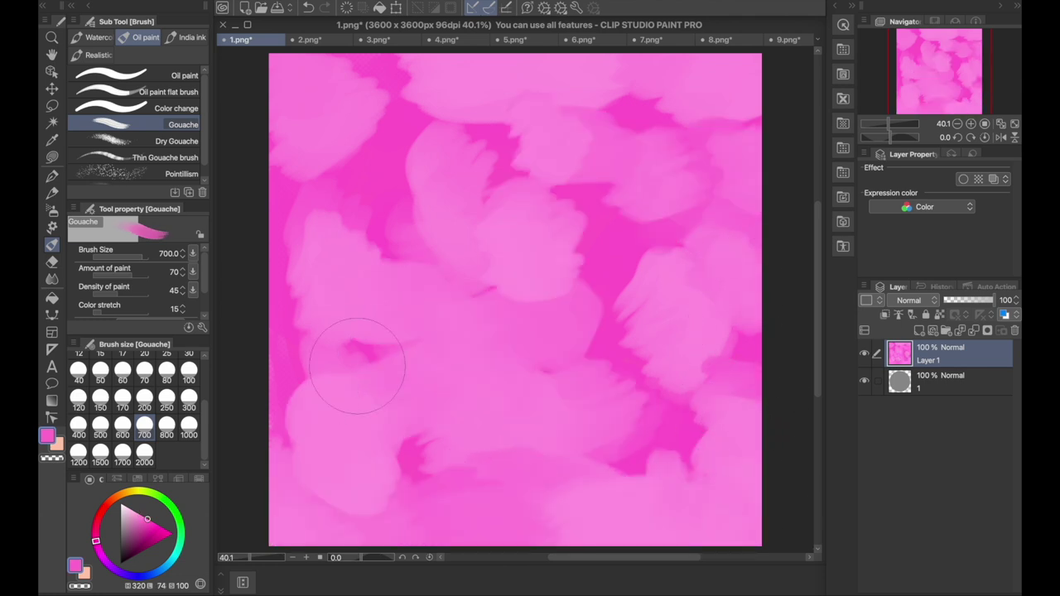
Step: Choose a deep magenta and paint scattered dark patches around the canvas over the pink texture
{"action": "left_click", "coordinate": [159, 536]}
{"action": "mouse_move", "coordinate": [364, 356]}
{"action": "left_mouse_down"}
{"action": "mouse_move", "coordinate": [385, 329]}
{"action": "mouse_move", "coordinate": [356, 281]}
{"action": "left_mouse_up"}
{"action": "left_click_drag", "start_coordinate": [323, 124], "coordinate": [423, 215]}
{"action": "left_click_drag", "start_coordinate": [538, 290], "coordinate": [655, 365]}
{"action": "left_click_drag", "start_coordinate": [655, 447], "coordinate": [721, 472]}
{"action": "mouse_move", "coordinate": [580, 505]}
{"action": "left_mouse_down"}
{"action": "mouse_move", "coordinate": [524, 530]}
{"action": "mouse_move", "coordinate": [447, 513]}
{"action": "left_mouse_up"}
{"action": "mouse_move", "coordinate": [307, 476]}
{"action": "left_mouse_down"}
{"action": "mouse_move", "coordinate": [362, 445]}
{"action": "mouse_move", "coordinate": [307, 497]}
{"action": "left_mouse_up"}
{"action": "mouse_move", "coordinate": [654, 174]}
{"action": "left_mouse_down"}
{"action": "mouse_move", "coordinate": [729, 92]}
{"action": "mouse_move", "coordinate": [560, 93]}
{"action": "mouse_move", "coordinate": [468, 79]}
{"action": "left_mouse_up"}
Step: Hide the painted layer and fill the grey circle on layer 1 with white
{"action": "left_click", "coordinate": [923, 384]}
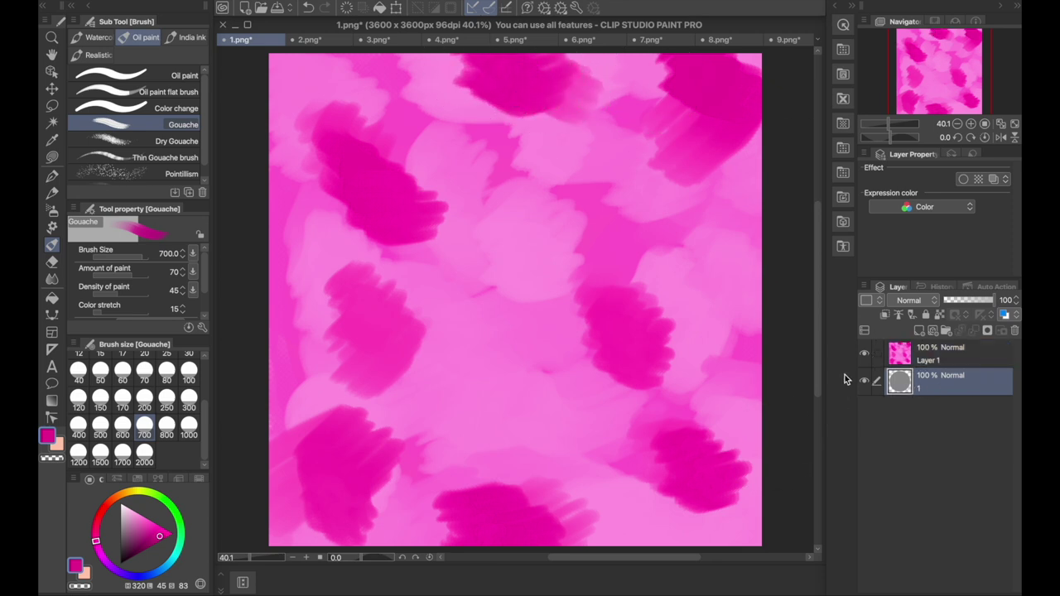
{"action": "left_click", "coordinate": [864, 356]}
{"action": "left_click", "coordinate": [121, 504]}
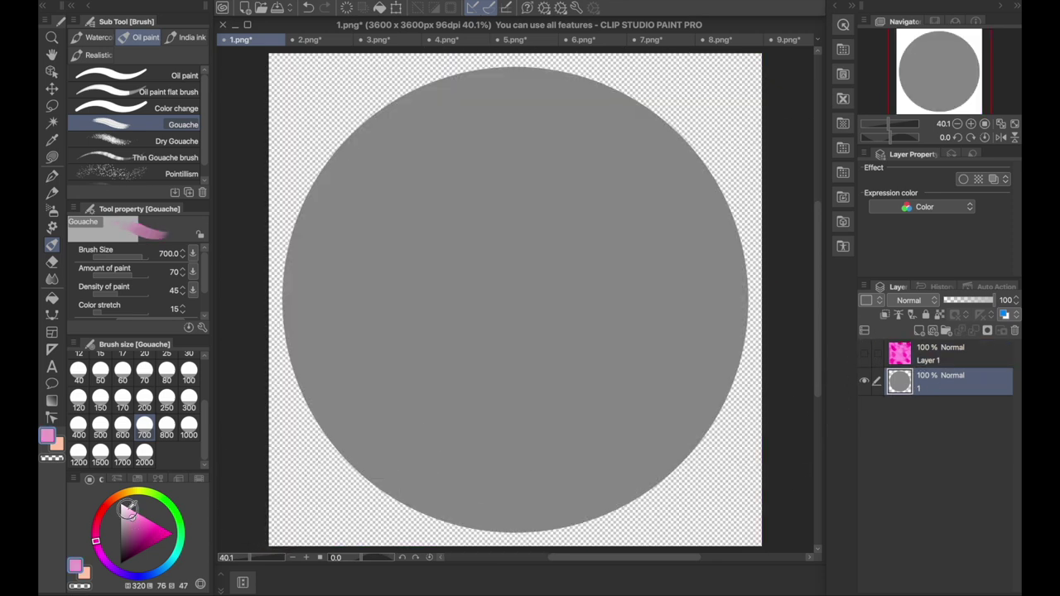
{"action": "left_click", "coordinate": [51, 298]}
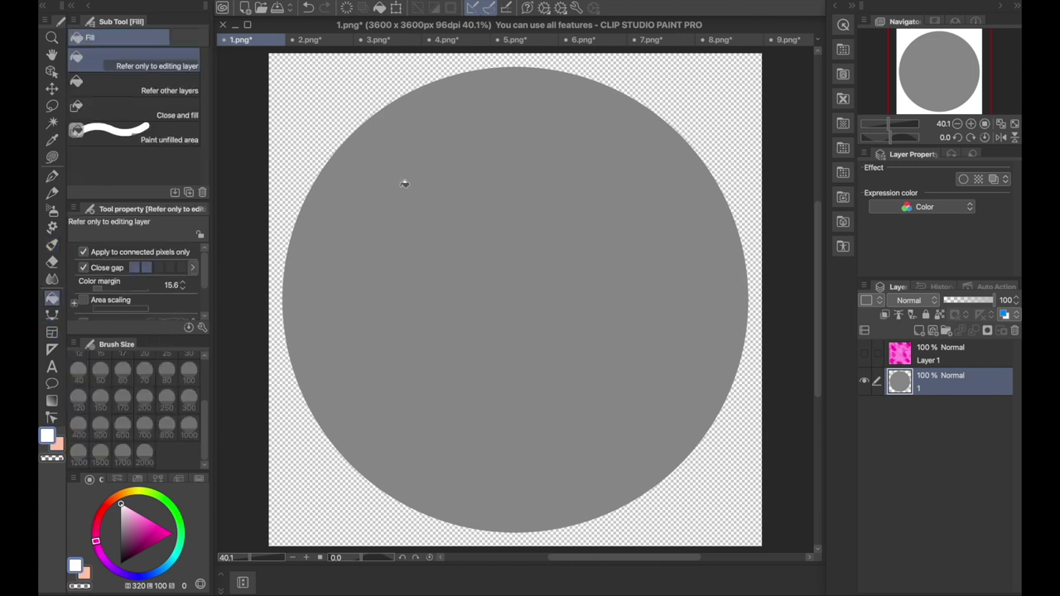
{"action": "left_click", "coordinate": [507, 193]}
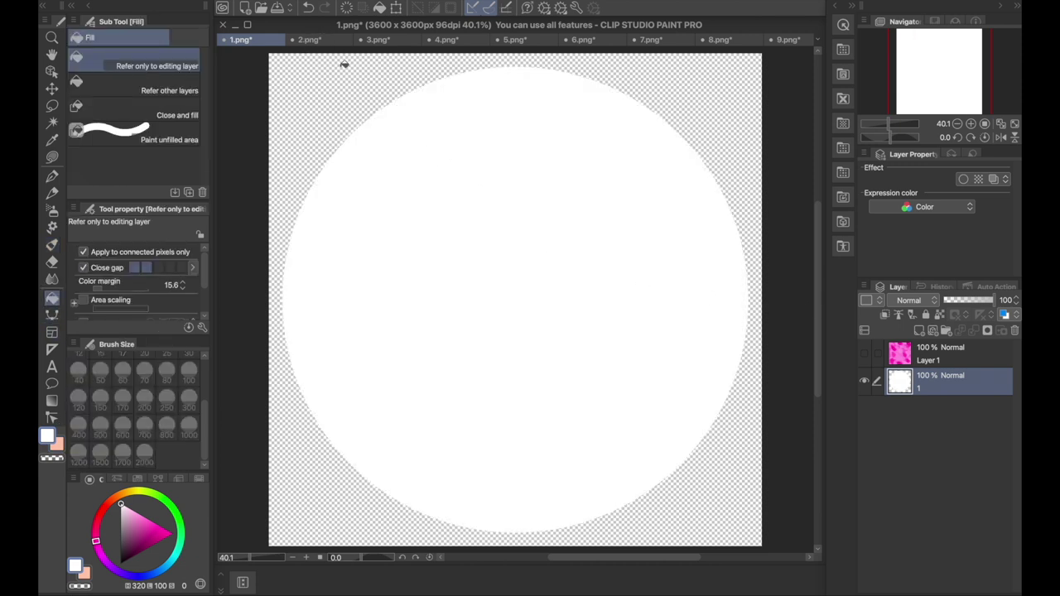
Step: Fill the grey square, triangle, hexagon and heart in 2.png through 5.png with white
{"action": "left_click", "coordinate": [309, 39]}
{"action": "left_click", "coordinate": [430, 99]}
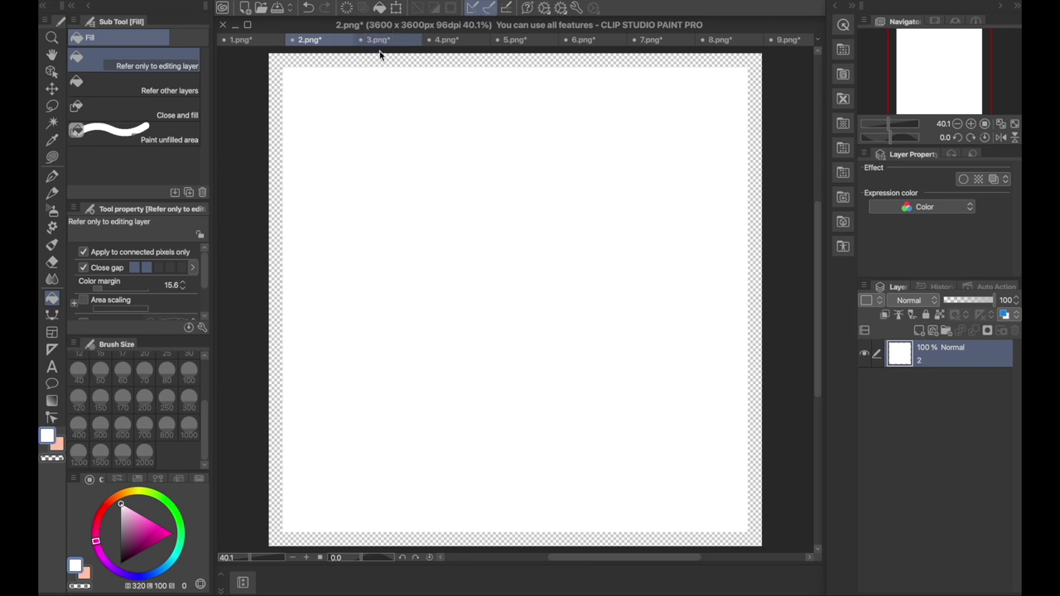
{"action": "left_click", "coordinate": [378, 40]}
{"action": "left_click", "coordinate": [497, 132]}
{"action": "left_click", "coordinate": [447, 40]}
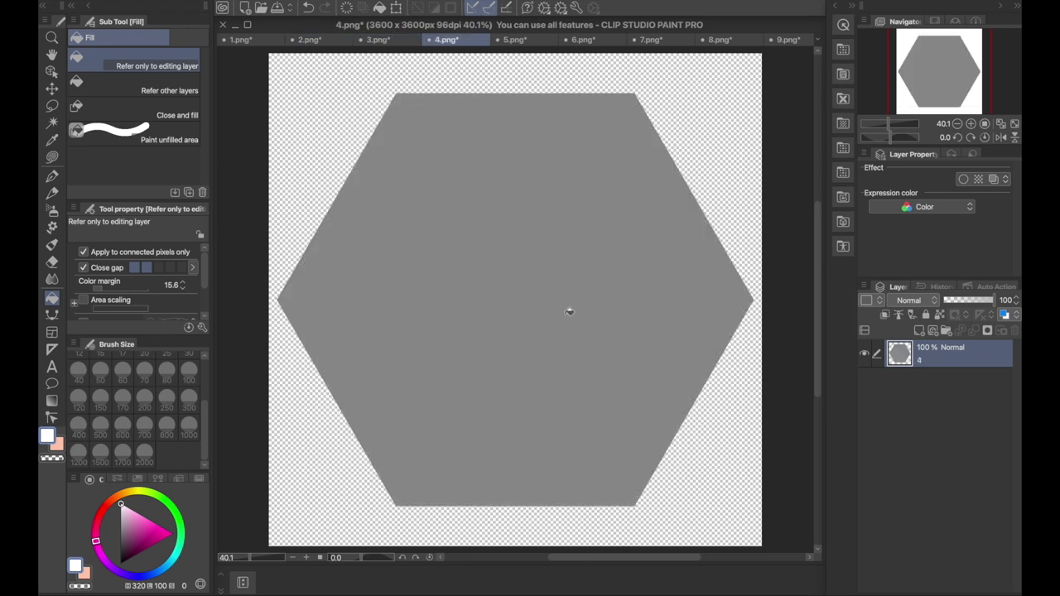
{"action": "left_click", "coordinate": [568, 308]}
{"action": "left_click", "coordinate": [522, 40]}
{"action": "left_click", "coordinate": [521, 279]}
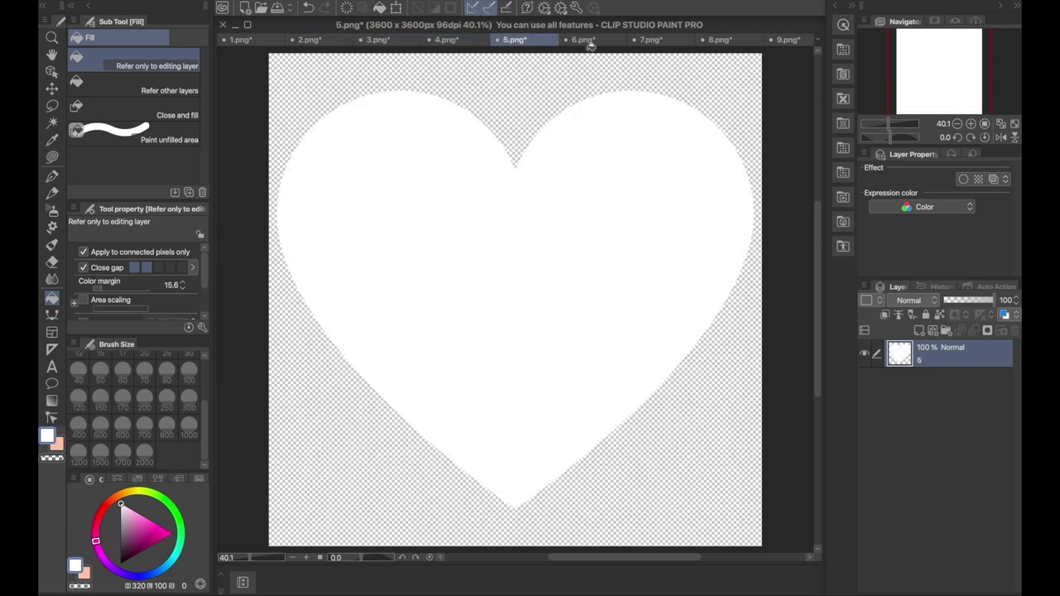
Step: Fill the grey star, speech bubble, banner and ornamental label in 6.png through 9.png with white
{"action": "left_click", "coordinate": [583, 40]}
{"action": "left_click", "coordinate": [580, 232]}
{"action": "left_click", "coordinate": [647, 40]}
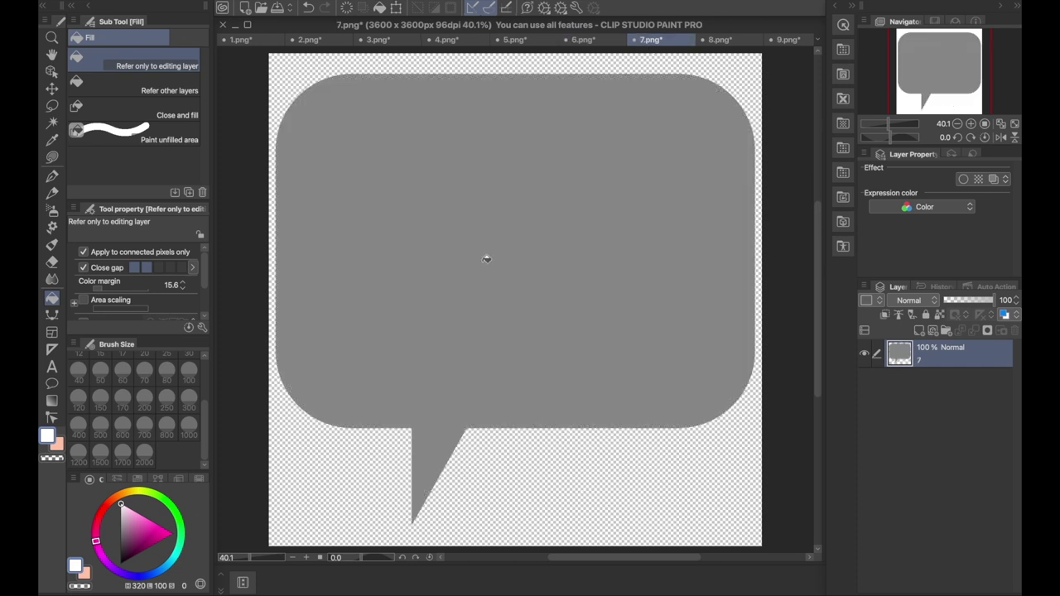
{"action": "left_click", "coordinate": [514, 248]}
{"action": "left_click", "coordinate": [720, 40]}
{"action": "left_click", "coordinate": [464, 218]}
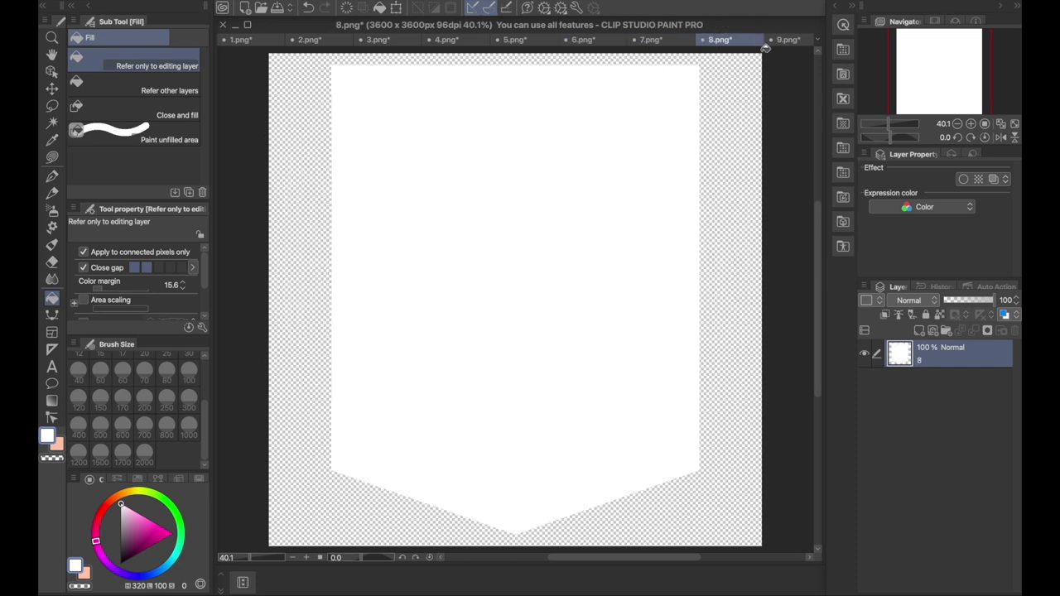
{"action": "left_click", "coordinate": [784, 40]}
{"action": "left_click", "coordinate": [568, 164]}
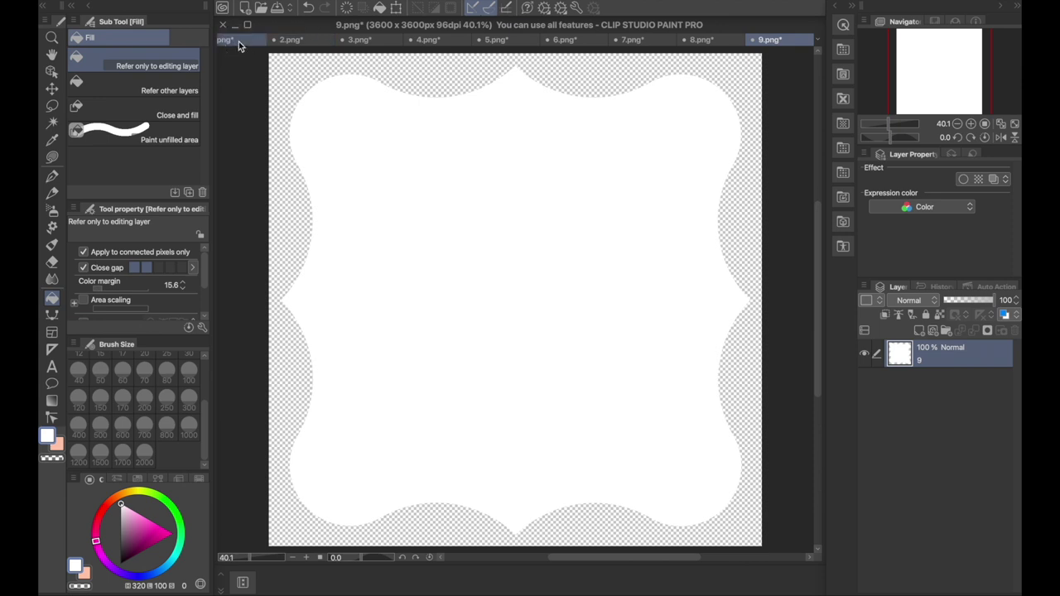
Step: In 1.png, show the painted pink layer again and clip it to the white circle layer below
{"action": "left_click", "coordinate": [240, 39]}
{"action": "left_click", "coordinate": [933, 359]}
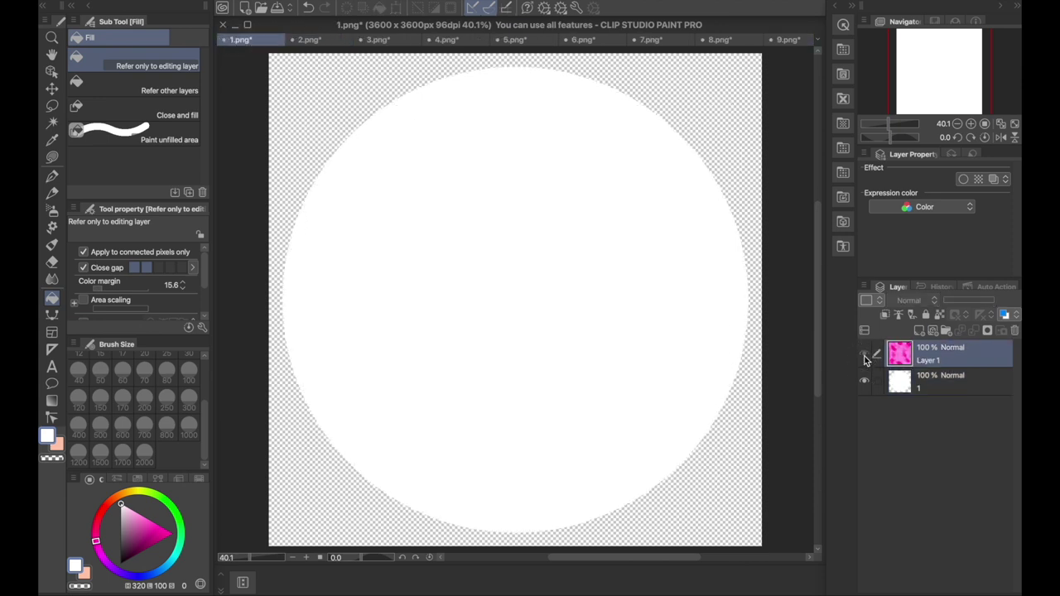
{"action": "left_click", "coordinate": [865, 357]}
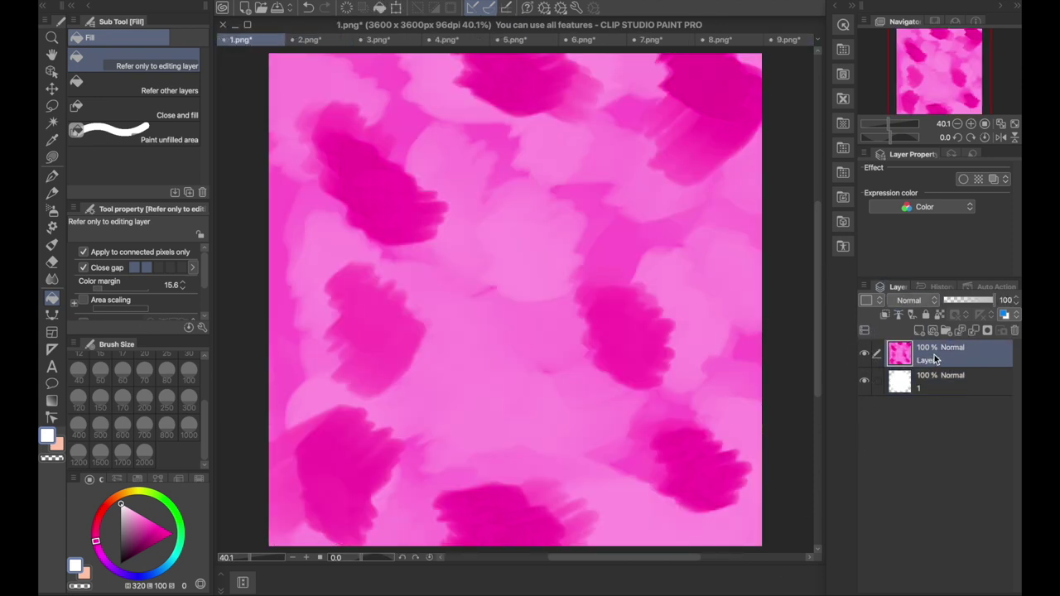
{"action": "left_click", "coordinate": [885, 315]}
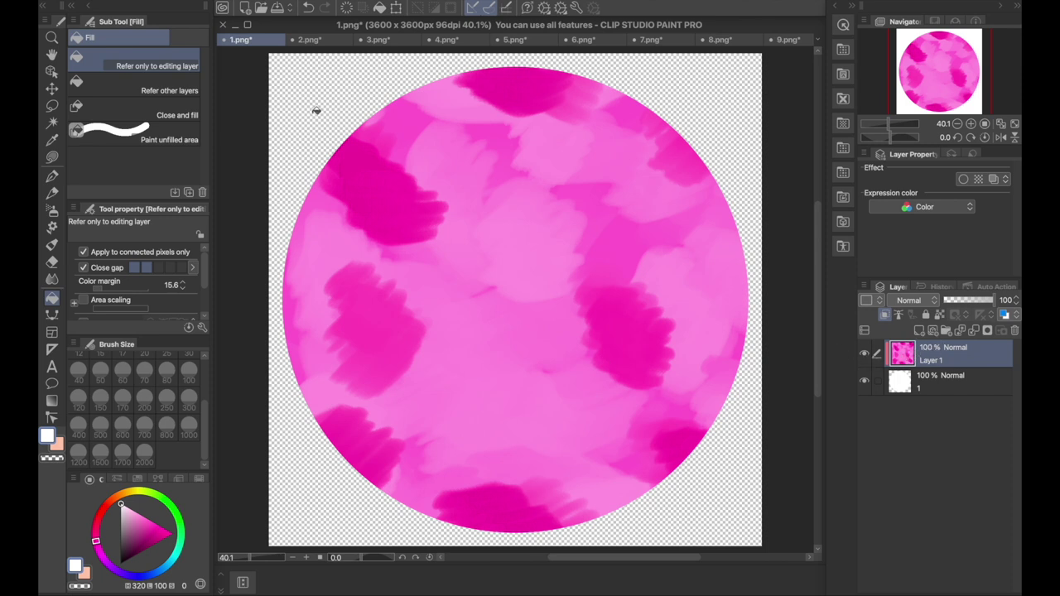
Step: Paste a copy of the clipped pink layer above the shape in 2.png, 3.png, 4.png and 5.png
{"action": "left_click", "coordinate": [313, 42]}
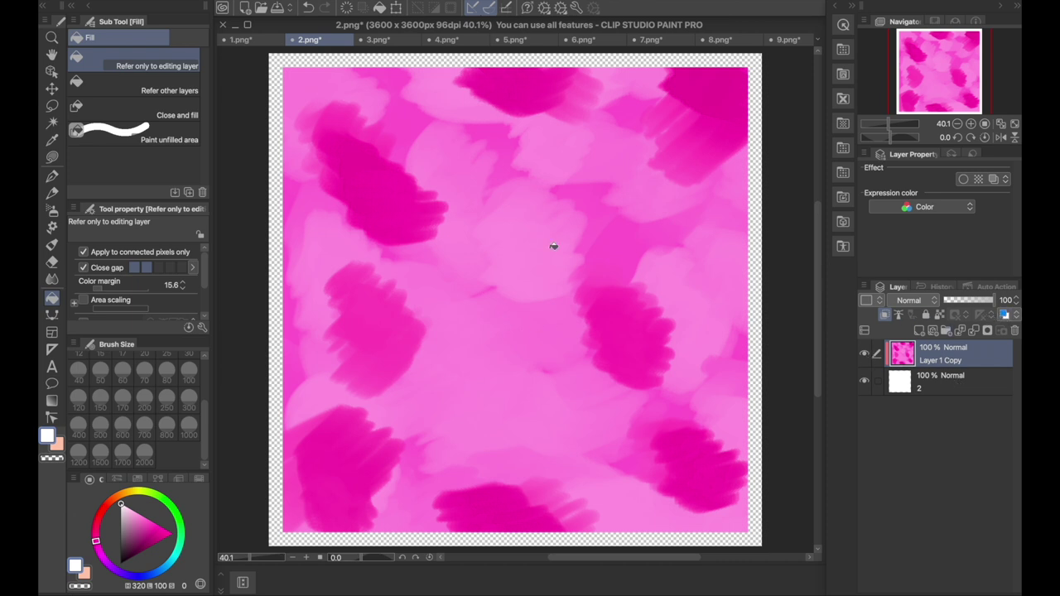
{"action": "left_click", "coordinate": [396, 39]}
{"action": "key", "text": "ctrl+v"}
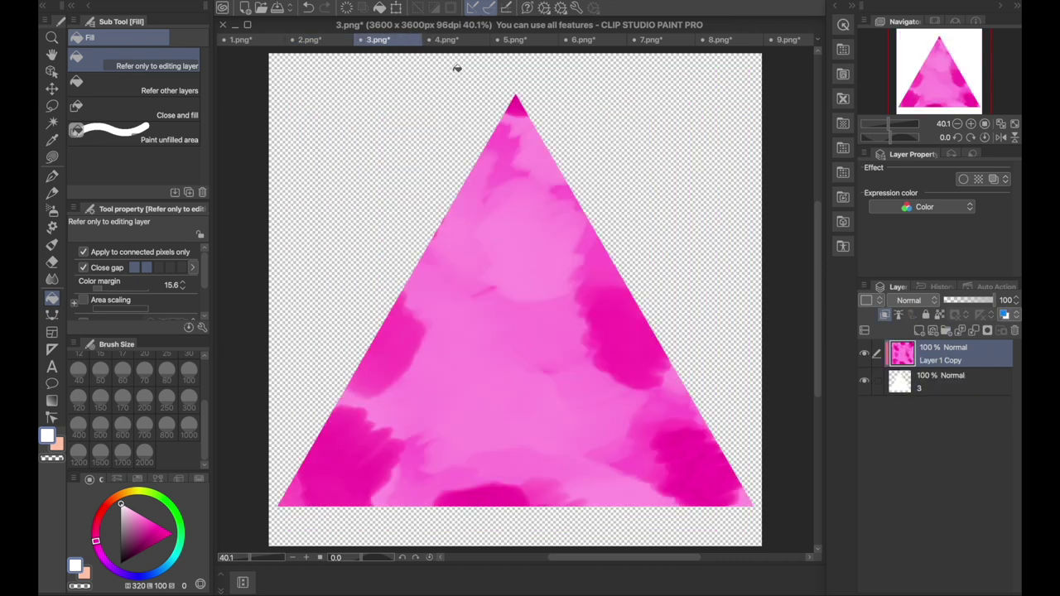
{"action": "left_click", "coordinate": [447, 40]}
{"action": "key", "text": "ctrl+v"}
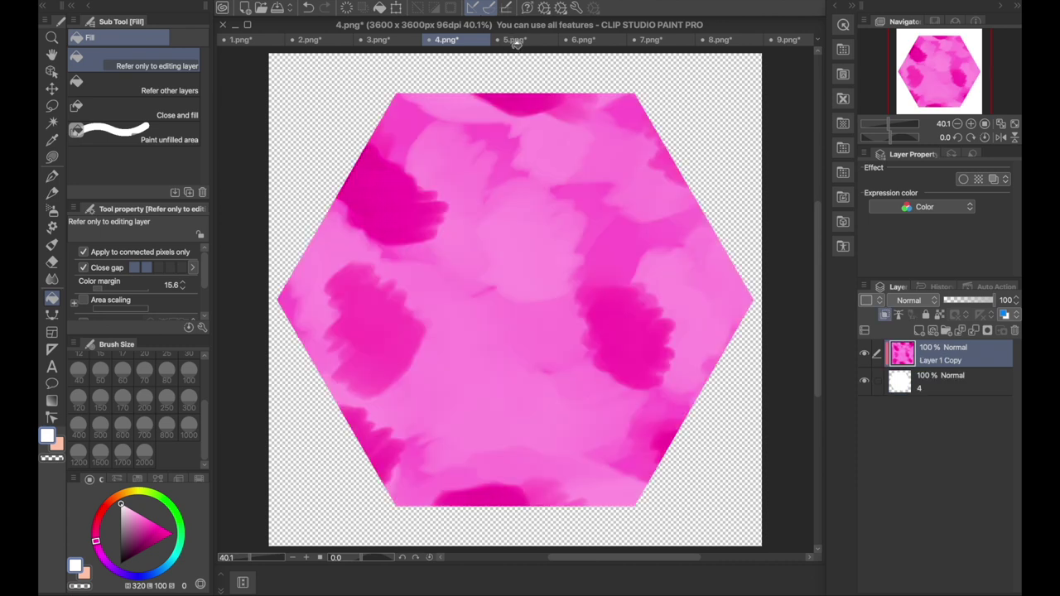
{"action": "left_click", "coordinate": [515, 40]}
{"action": "key", "text": "ctrl+v"}
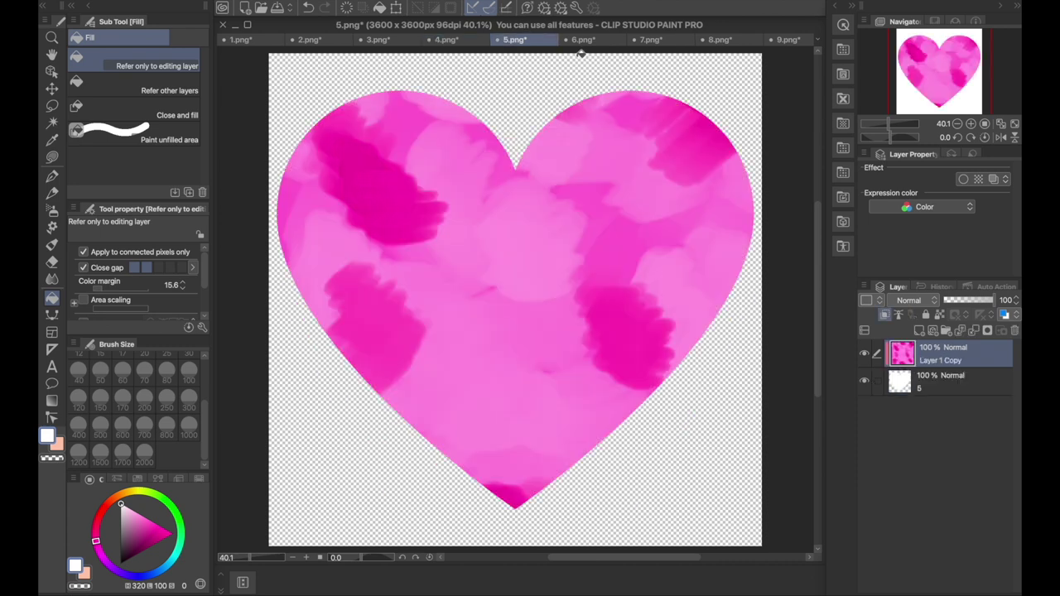
Step: Paste the clipped pink layer above the shape in 6.png, 7.png, 8.png and 9.png
{"action": "left_click", "coordinate": [582, 40]}
{"action": "key", "text": "ctrl+v"}
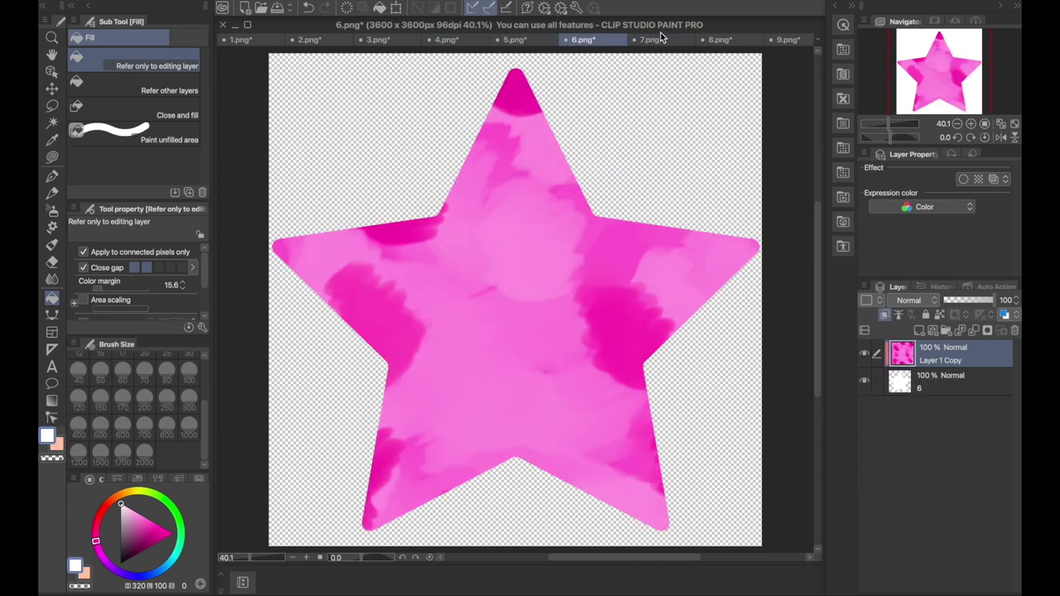
{"action": "left_click", "coordinate": [664, 40]}
{"action": "key", "text": "ctrl+v"}
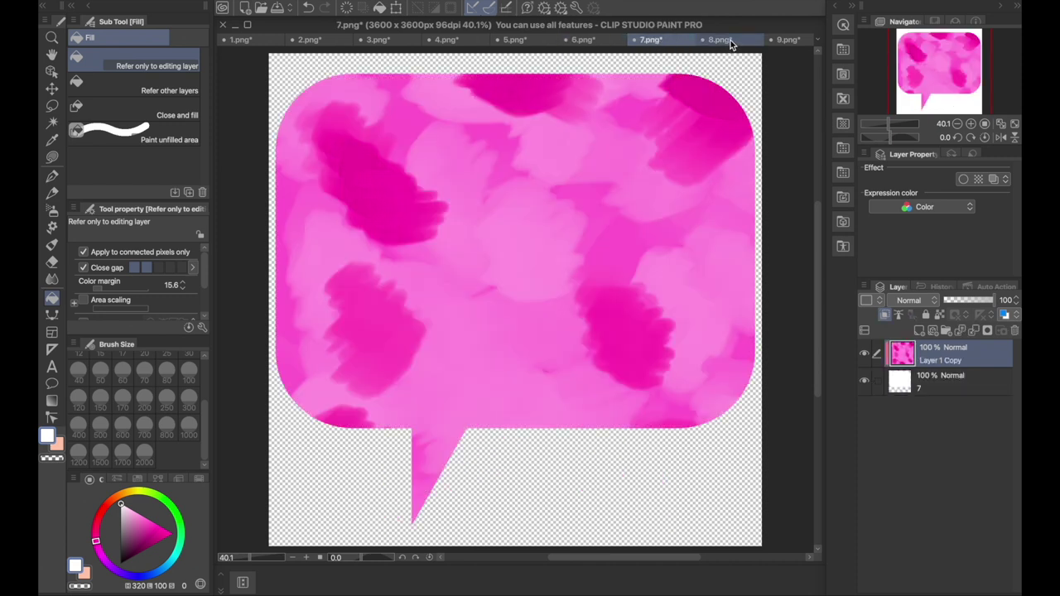
{"action": "left_click", "coordinate": [723, 39]}
{"action": "key", "text": "ctrl+v"}
{"action": "left_click", "coordinate": [788, 40]}
{"action": "key", "text": "ctrl+v"}
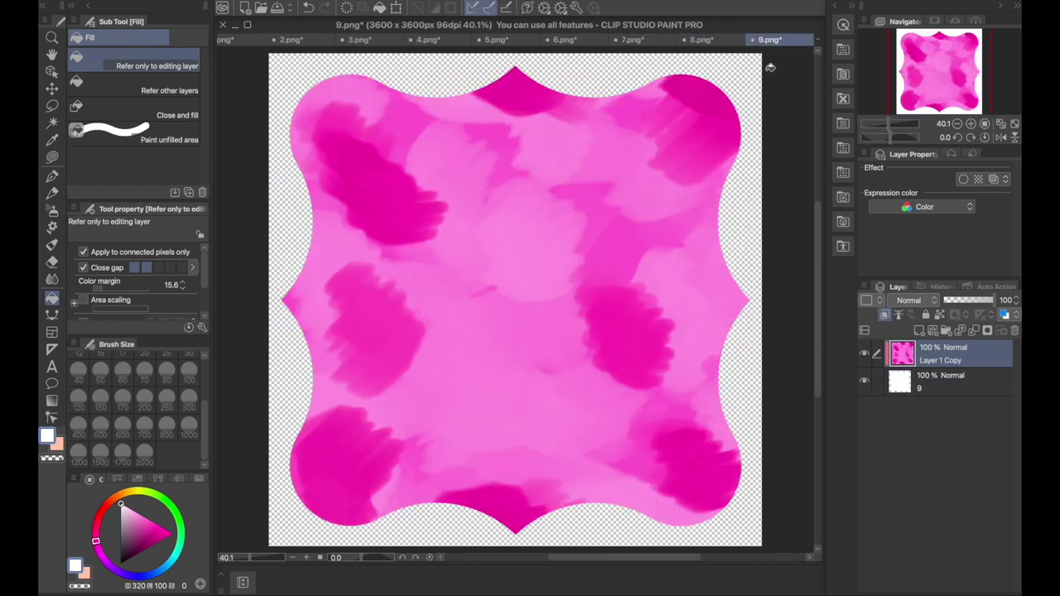
Step: Return to 1.png and hide its clipped pink texture layer
{"action": "key", "text": "ctrl+Tab"}
{"action": "left_click", "coordinate": [864, 357]}
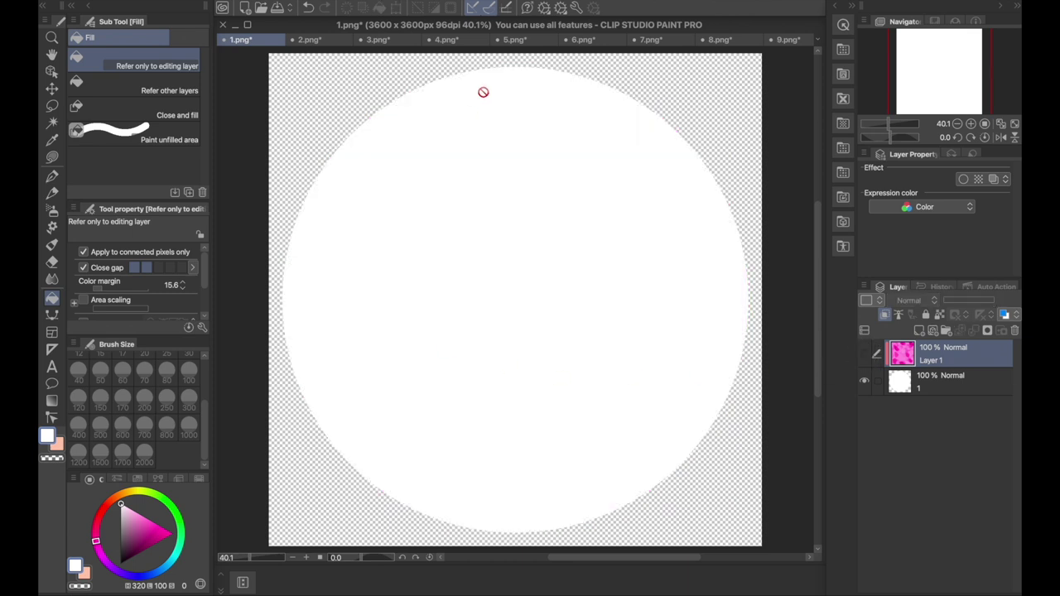
Step: Add a new raster layer in 1.png and paint a pink diagonal band with the Paint and apply watercolor brush at size 700
{"action": "left_click", "coordinate": [291, 10]}
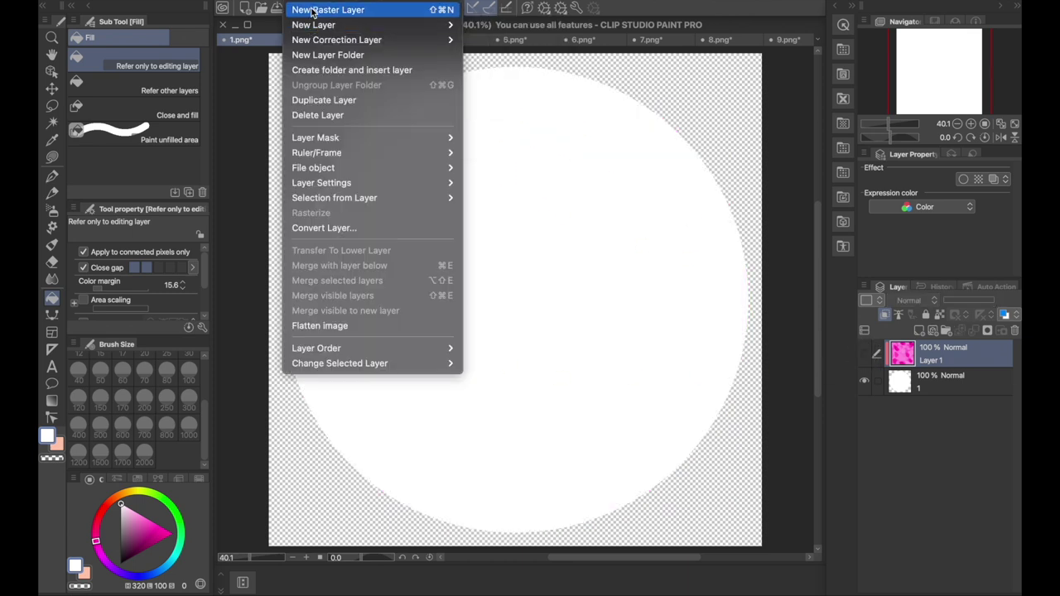
{"action": "left_click", "coordinate": [331, 8]}
{"action": "left_click", "coordinate": [145, 519]}
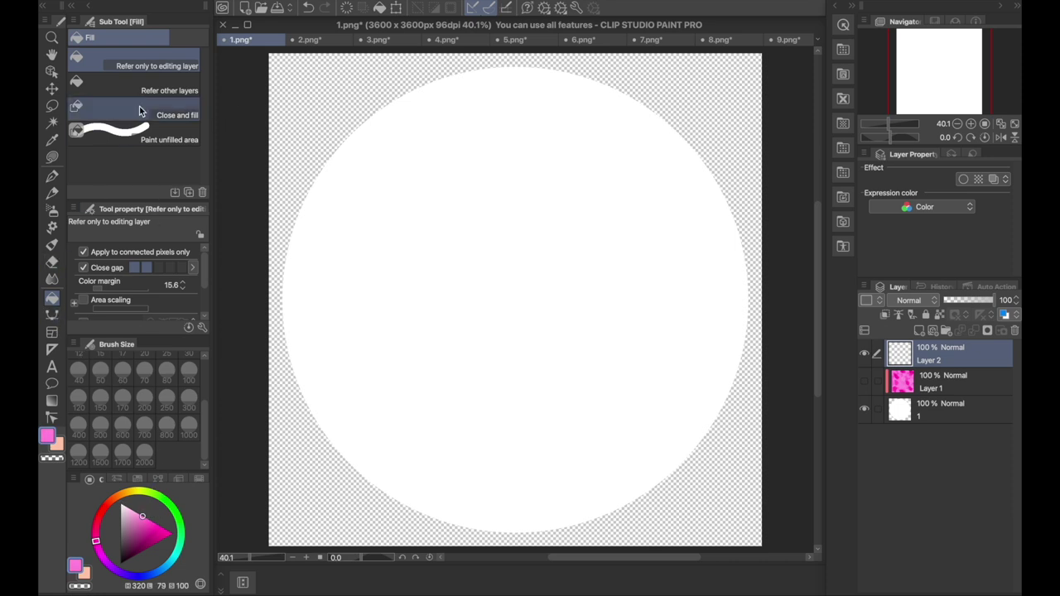
{"action": "left_click", "coordinate": [51, 242]}
{"action": "left_click", "coordinate": [99, 37]}
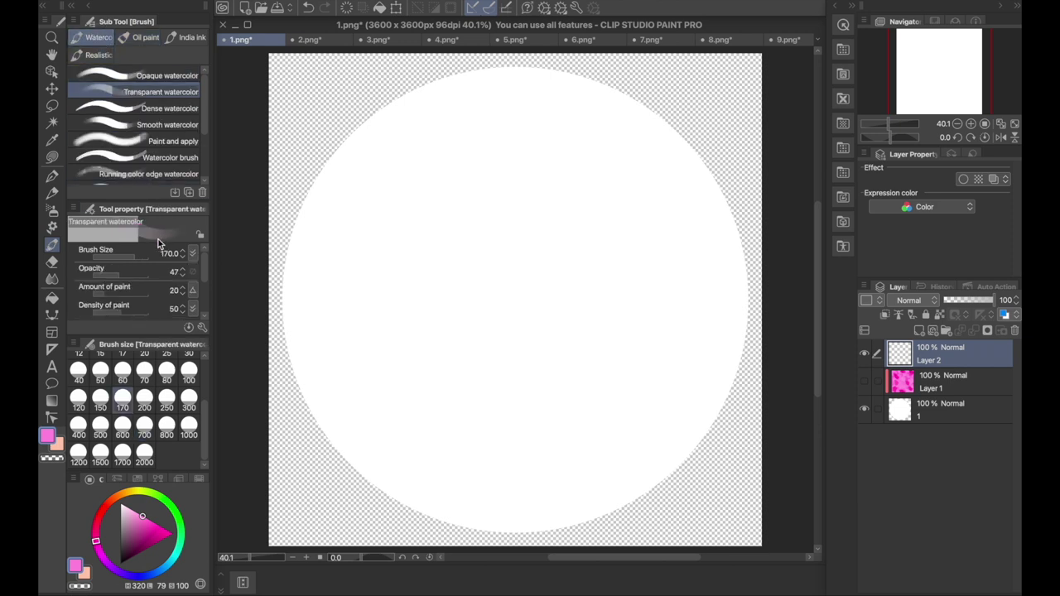
{"action": "left_click", "coordinate": [153, 143]}
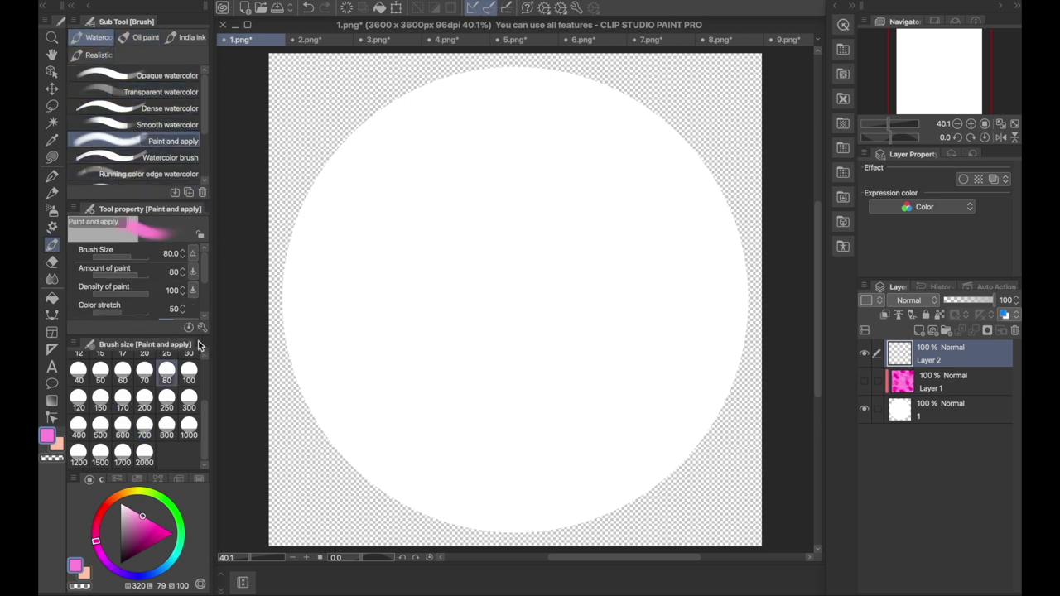
{"action": "left_click", "coordinate": [144, 427]}
{"action": "mouse_move", "coordinate": [331, 179]}
{"action": "left_mouse_down"}
{"action": "mouse_move", "coordinate": [270, 184]}
{"action": "mouse_move", "coordinate": [290, 79]}
{"action": "mouse_move", "coordinate": [398, 78]}
{"action": "mouse_move", "coordinate": [462, 118]}
{"action": "mouse_move", "coordinate": [493, 230]}
{"action": "mouse_move", "coordinate": [552, 331]}
{"action": "mouse_move", "coordinate": [670, 450]}
{"action": "mouse_move", "coordinate": [717, 464]}
{"action": "mouse_move", "coordinate": [520, 335]}
{"action": "mouse_move", "coordinate": [442, 166]}
{"action": "mouse_move", "coordinate": [356, 207]}
{"action": "left_mouse_up"}
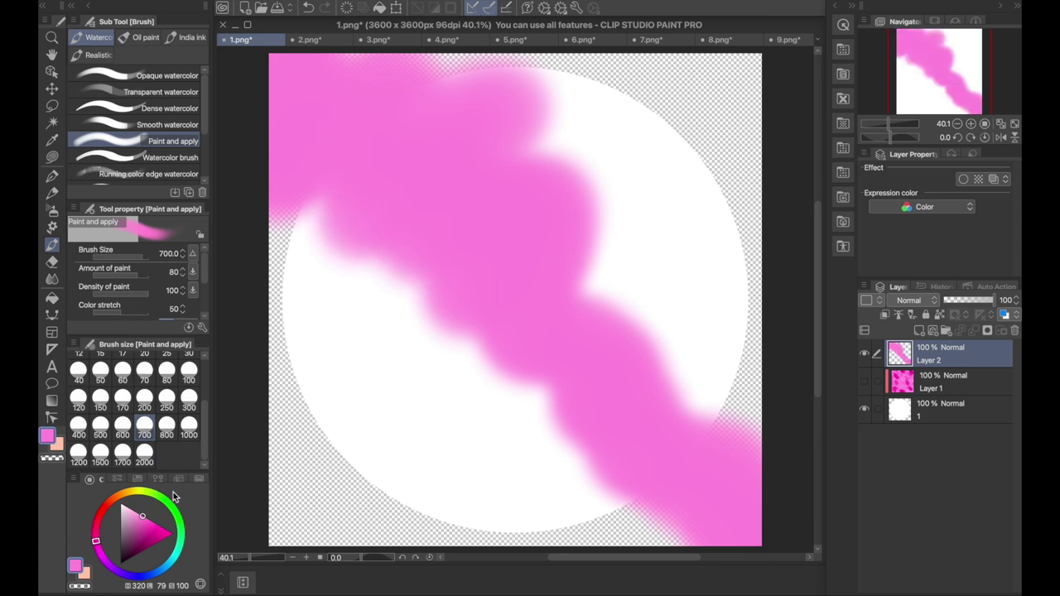
Step: Paint a light green band below the pink one and fill the lower-left corner with dark green
{"action": "left_click", "coordinate": [168, 506]}
{"action": "mouse_move", "coordinate": [319, 355]}
{"action": "left_mouse_down"}
{"action": "mouse_move", "coordinate": [260, 273]}
{"action": "mouse_move", "coordinate": [311, 243]}
{"action": "mouse_move", "coordinate": [390, 320]}
{"action": "mouse_move", "coordinate": [379, 438]}
{"action": "mouse_move", "coordinate": [497, 372]}
{"action": "mouse_move", "coordinate": [565, 485]}
{"action": "mouse_move", "coordinate": [734, 521]}
{"action": "left_mouse_up"}
{"action": "left_click_drag", "start_coordinate": [153, 533], "coordinate": [133, 556]}
{"action": "mouse_move", "coordinate": [286, 370]}
{"action": "left_mouse_down"}
{"action": "mouse_move", "coordinate": [260, 379]}
{"action": "mouse_move", "coordinate": [319, 367]}
{"action": "mouse_move", "coordinate": [332, 533]}
{"action": "mouse_move", "coordinate": [502, 537]}
{"action": "mouse_move", "coordinate": [713, 503]}
{"action": "left_mouse_up"}
Step: Paint a light blue band above the pink one and cover the upper-right corner of the canvas with darker cyan
{"action": "left_click_drag", "start_coordinate": [176, 554], "coordinate": [170, 563]}
{"action": "left_click", "coordinate": [141, 516]}
{"action": "mouse_move", "coordinate": [391, 72]}
{"action": "left_mouse_down"}
{"action": "mouse_move", "coordinate": [514, 129]}
{"action": "mouse_move", "coordinate": [556, 175]}
{"action": "mouse_move", "coordinate": [584, 232]}
{"action": "mouse_move", "coordinate": [672, 293]}
{"action": "mouse_move", "coordinate": [682, 368]}
{"action": "mouse_move", "coordinate": [587, 261]}
{"action": "mouse_move", "coordinate": [754, 415]}
{"action": "left_mouse_up"}
{"action": "left_click", "coordinate": [150, 540]}
{"action": "left_click_drag", "start_coordinate": [150, 540], "coordinate": [164, 535]}
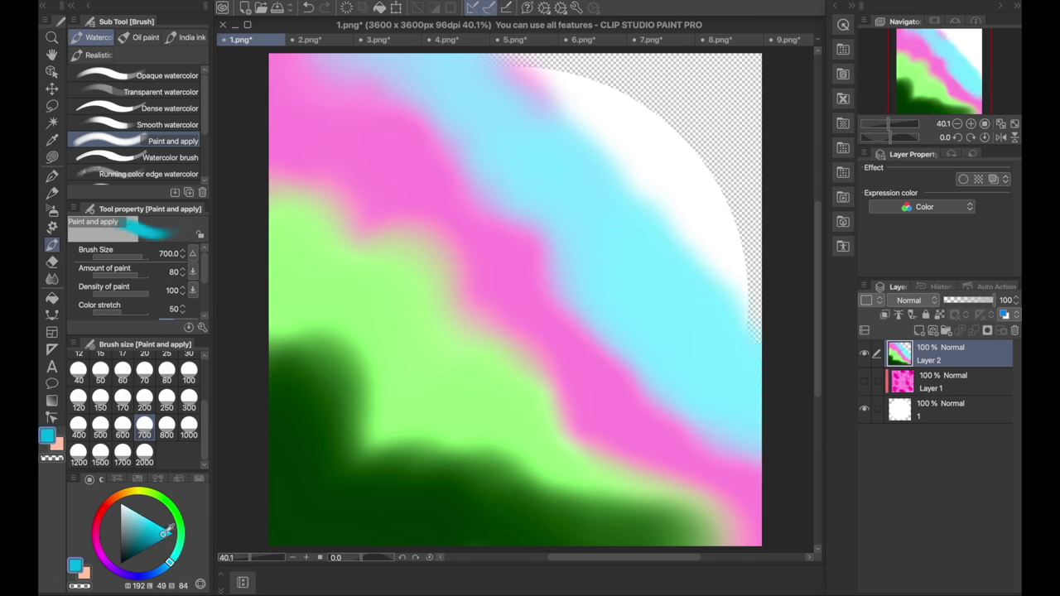
{"action": "mouse_move", "coordinate": [509, 66]}
{"action": "left_mouse_down"}
{"action": "mouse_move", "coordinate": [572, 57]}
{"action": "mouse_move", "coordinate": [678, 211]}
{"action": "mouse_move", "coordinate": [752, 107]}
{"action": "mouse_move", "coordinate": [769, 199]}
{"action": "mouse_move", "coordinate": [753, 307]}
{"action": "mouse_move", "coordinate": [758, 356]}
{"action": "left_mouse_up"}
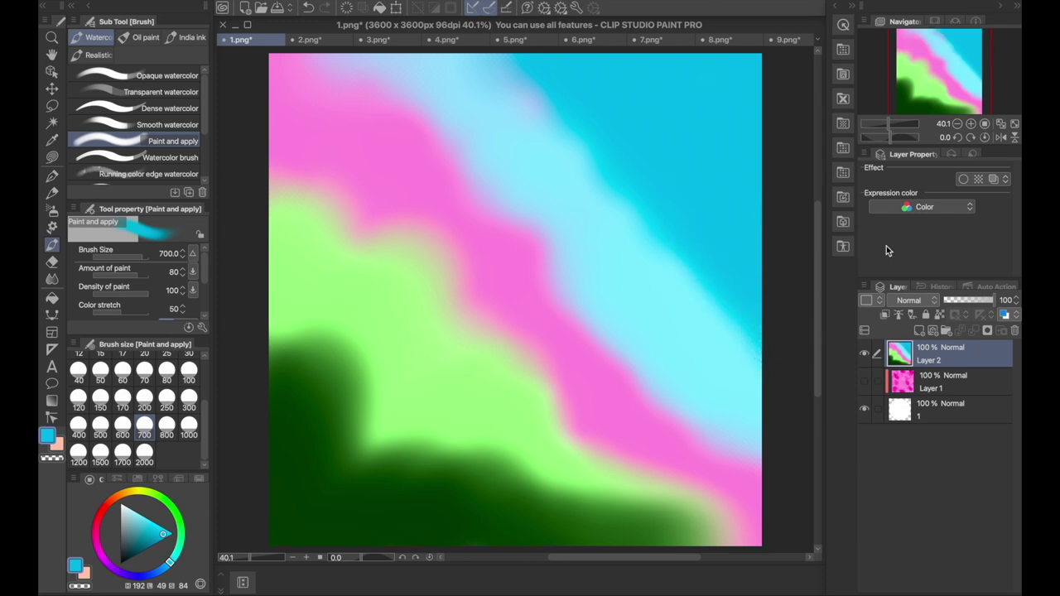
Step: Clip the multicolor layer to the circle and paste copies of it above the hidden pink layers in 2.png and 3.png
{"action": "left_click", "coordinate": [884, 315]}
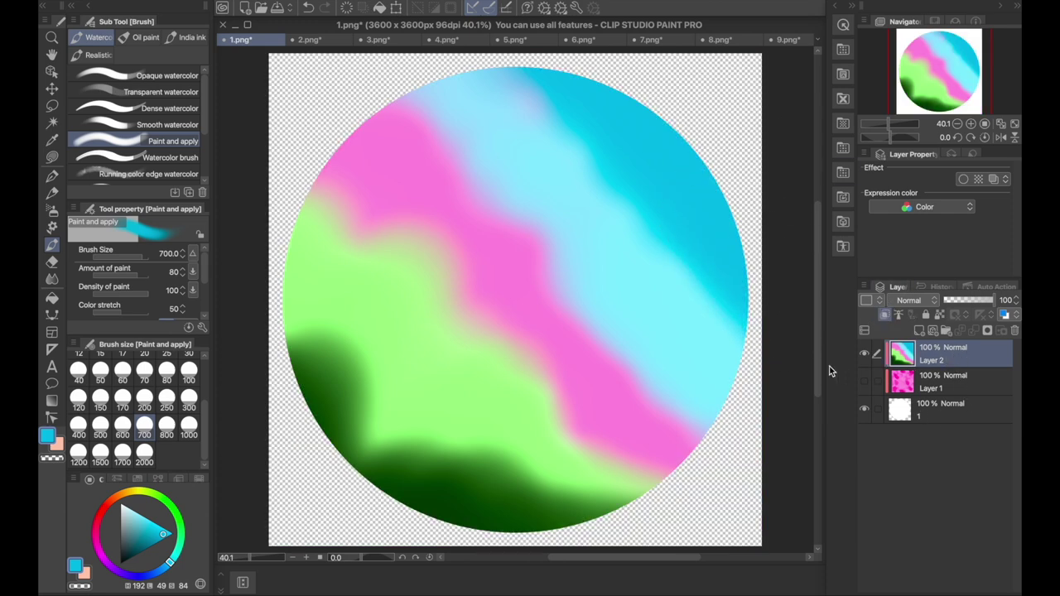
{"action": "left_click", "coordinate": [327, 40]}
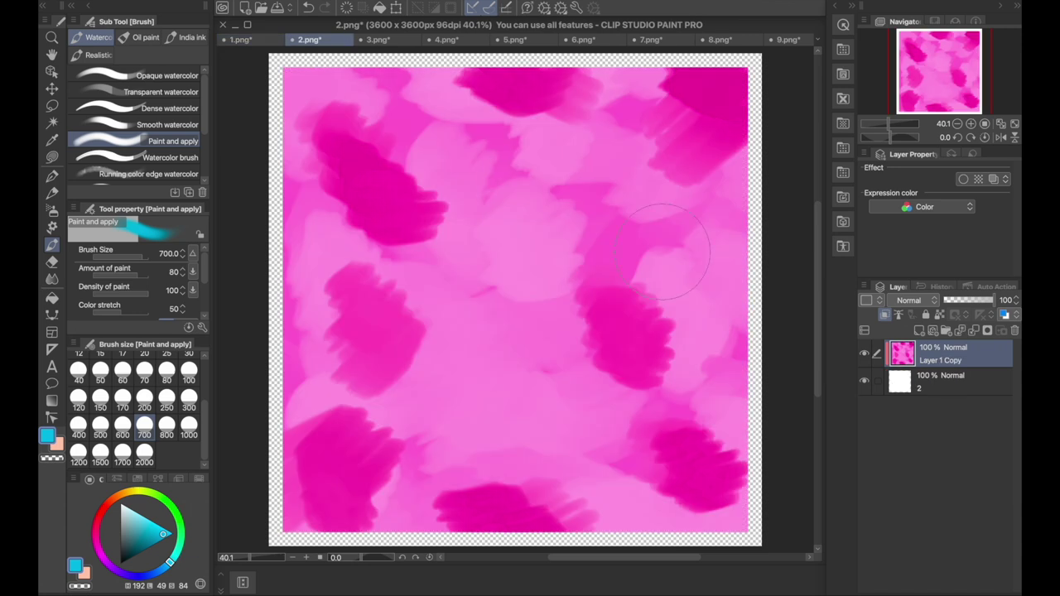
{"action": "key", "text": "ctrl+v"}
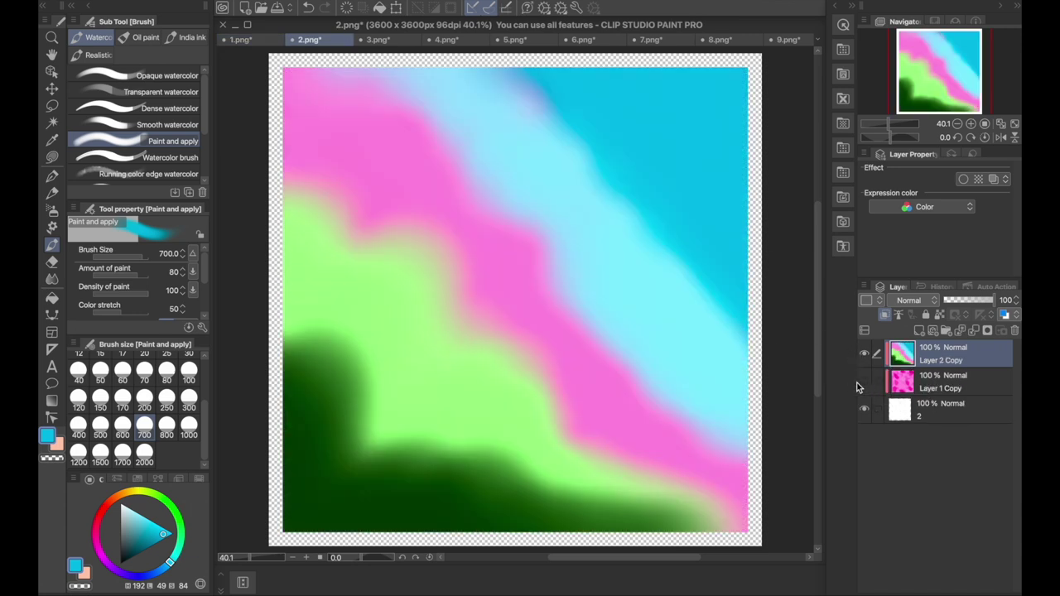
{"action": "left_click", "coordinate": [392, 41]}
{"action": "key", "text": "ctrl+v"}
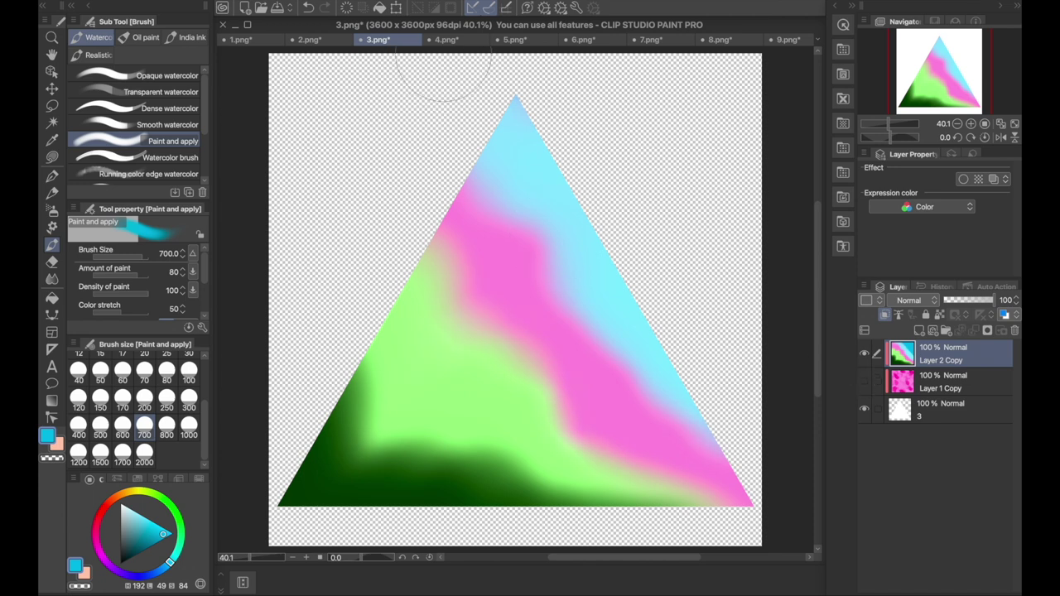
Step: Return to 1.png, hide the multicolor layer, and fill a new raster layer with cyan
{"action": "left_click", "coordinate": [240, 40]}
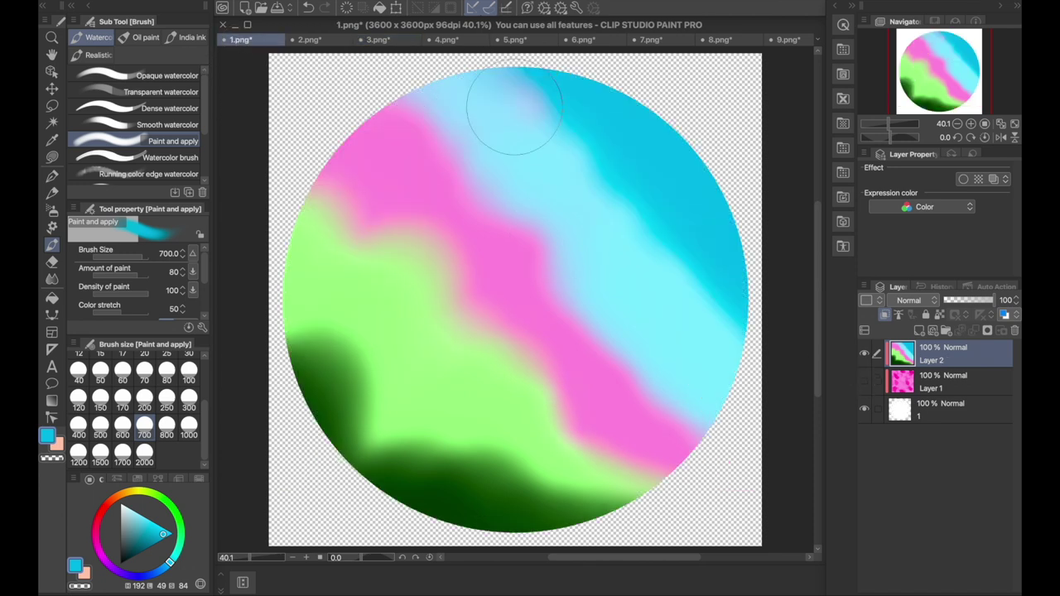
{"action": "left_click", "coordinate": [864, 356]}
{"action": "left_click", "coordinate": [300, 3]}
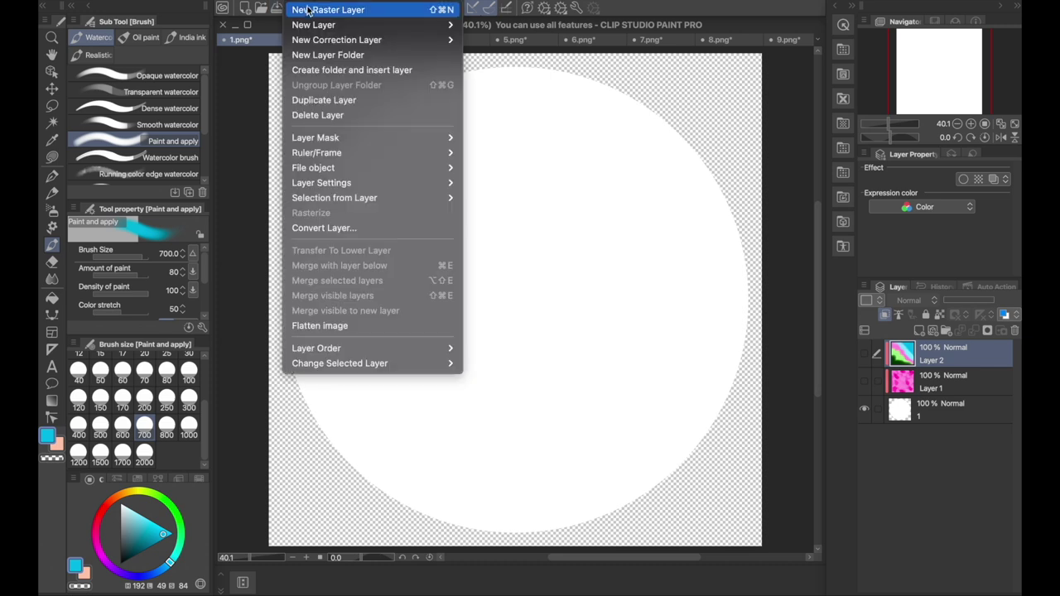
{"action": "left_click", "coordinate": [332, 12]}
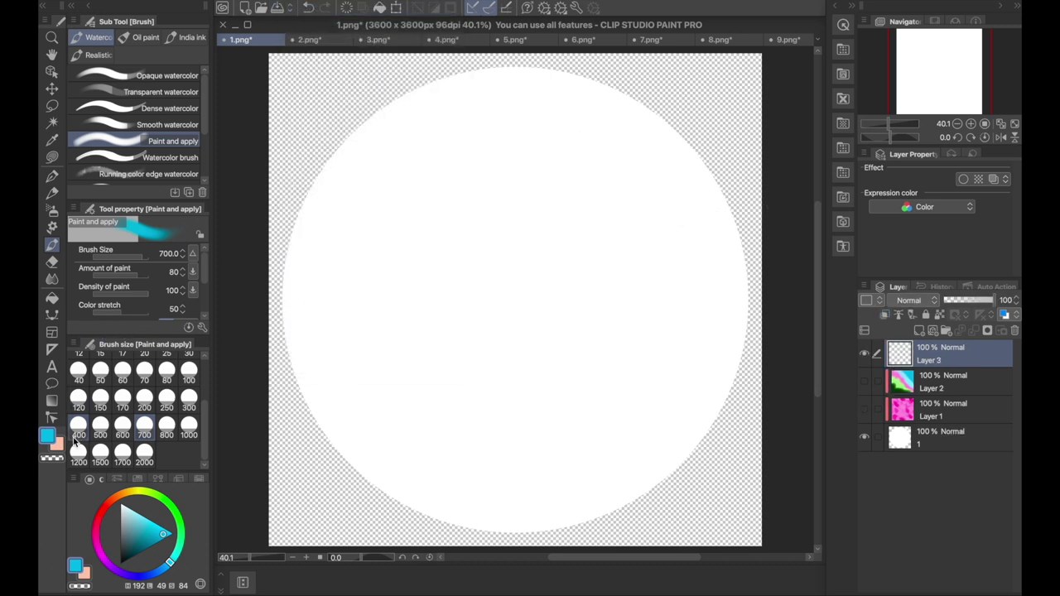
{"action": "left_click", "coordinate": [53, 298]}
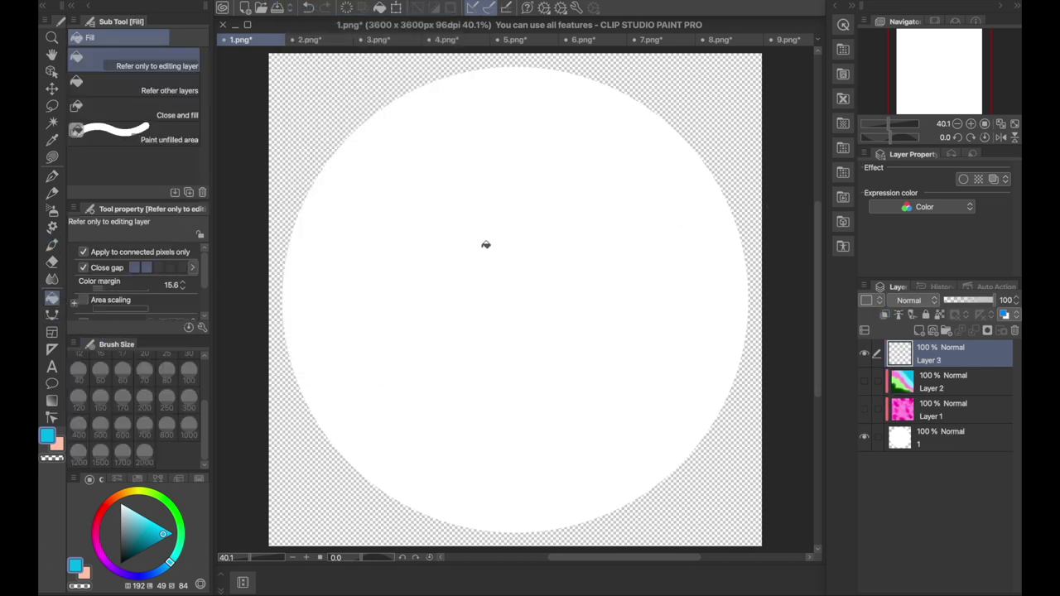
{"action": "left_click", "coordinate": [472, 273]}
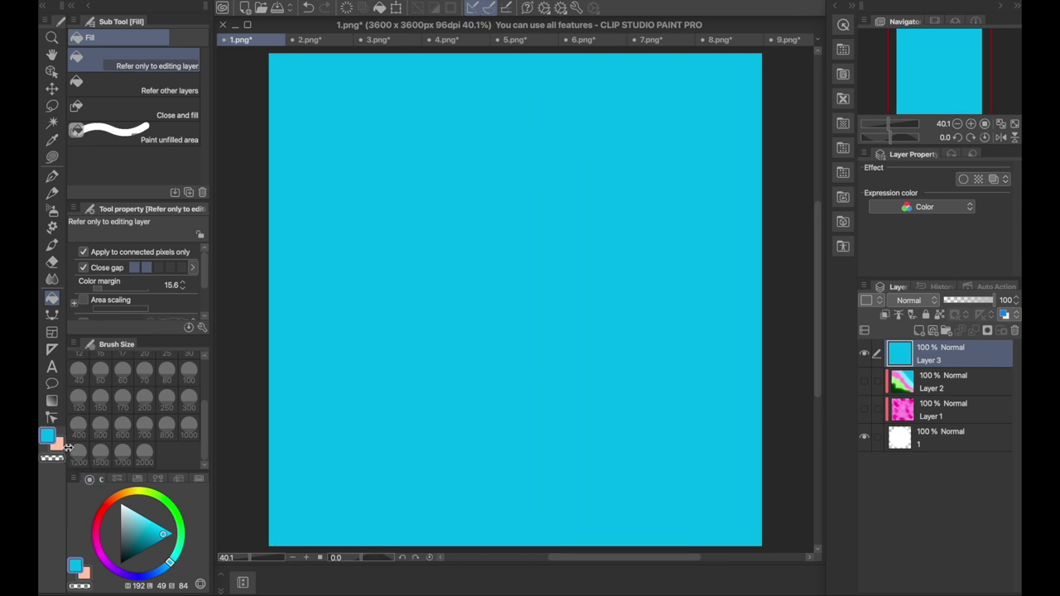
Step: Scatter white Sparkle A stars over the cyan layer at brush size 600 and particle size 521.1, then clip it to the circle
{"action": "left_click", "coordinate": [122, 504]}
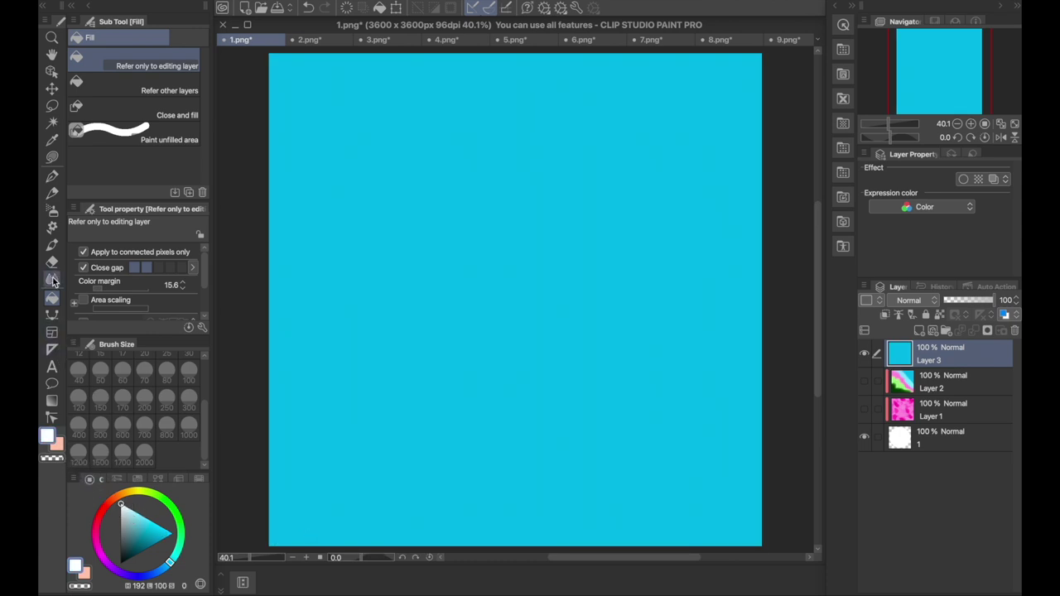
{"action": "left_click", "coordinate": [52, 229]}
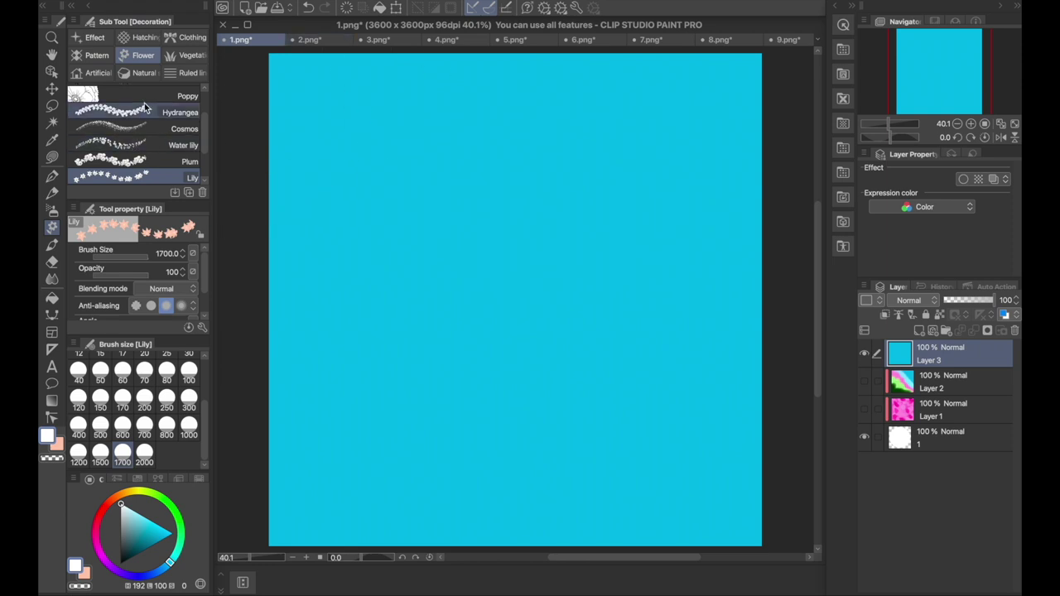
{"action": "left_click", "coordinate": [90, 37]}
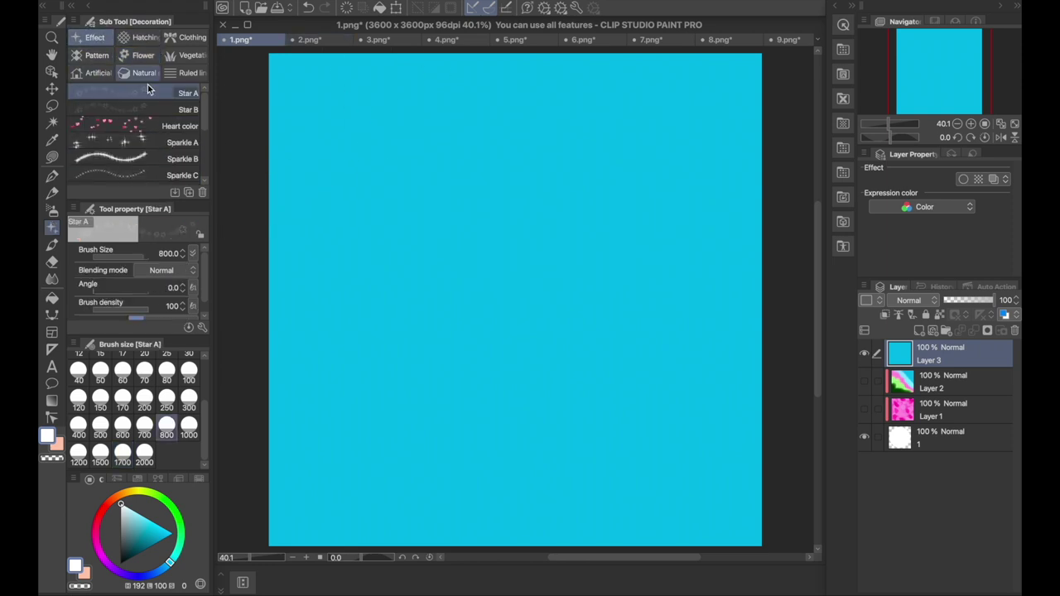
{"action": "left_click", "coordinate": [136, 142]}
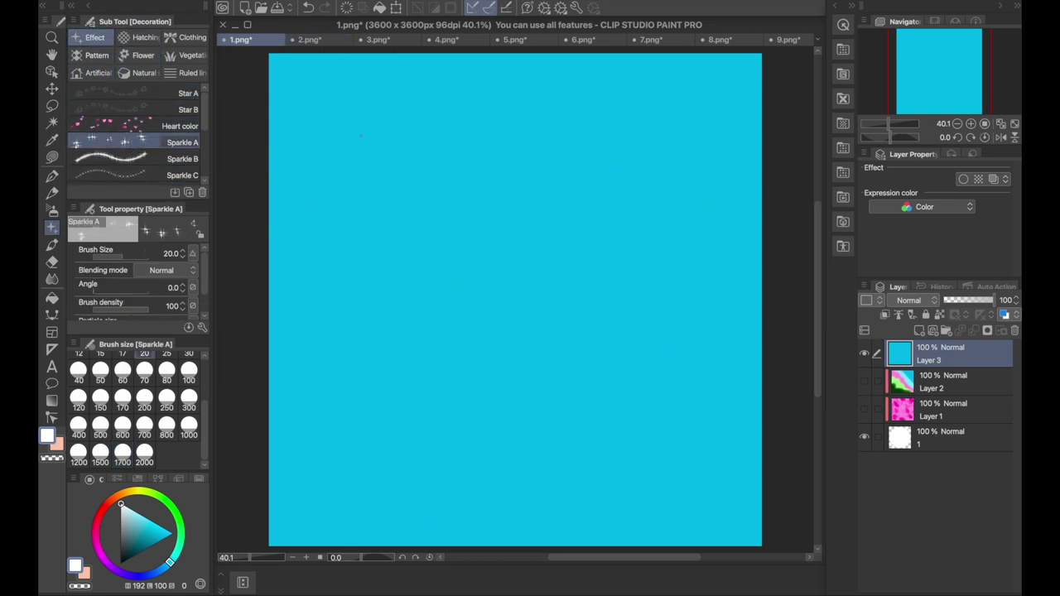
{"action": "left_click", "coordinate": [122, 427]}
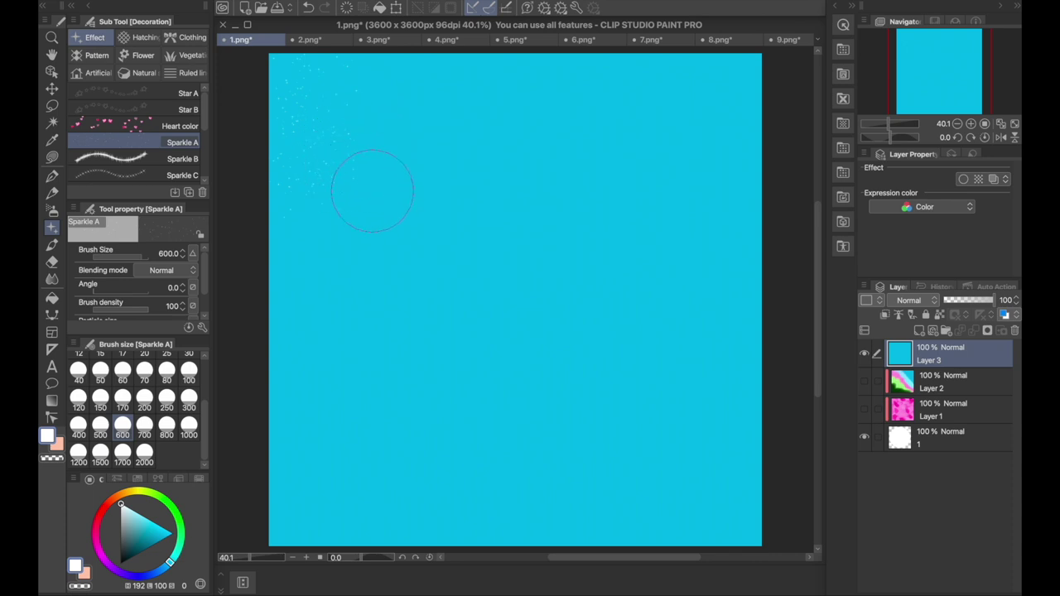
{"action": "key", "text": "ctrl+z"}
{"action": "left_click_drag", "start_coordinate": [204, 279], "coordinate": [207, 295]}
{"action": "left_click_drag", "start_coordinate": [130, 303], "coordinate": [146, 306]}
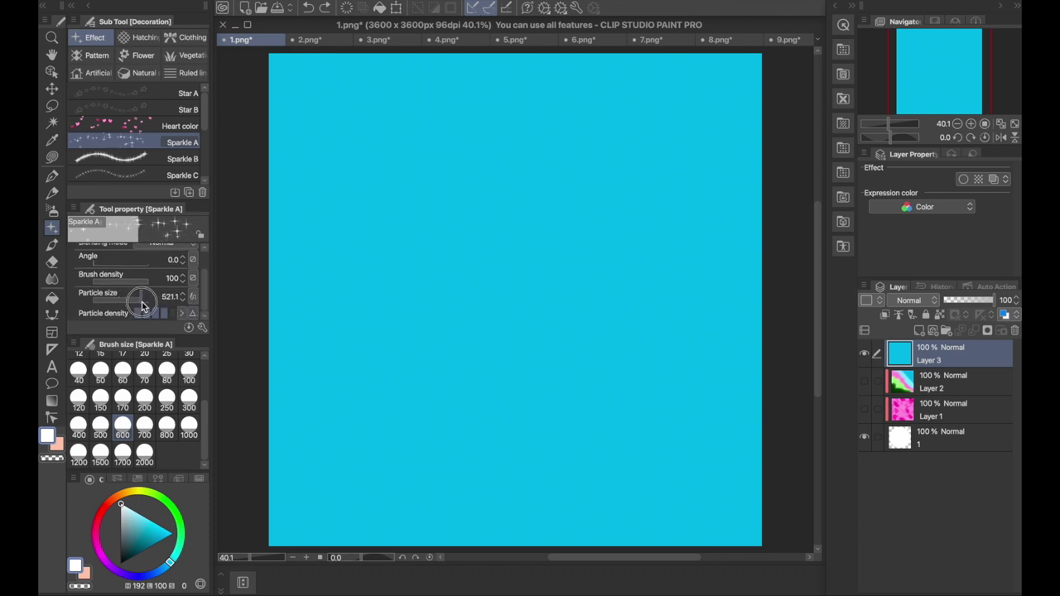
{"action": "mouse_move", "coordinate": [343, 137]}
{"action": "left_mouse_down"}
{"action": "mouse_move", "coordinate": [281, 112]}
{"action": "mouse_move", "coordinate": [539, 242]}
{"action": "mouse_move", "coordinate": [284, 324]}
{"action": "mouse_move", "coordinate": [431, 282]}
{"action": "mouse_move", "coordinate": [750, 156]}
{"action": "mouse_move", "coordinate": [729, 315]}
{"action": "mouse_move", "coordinate": [592, 367]}
{"action": "mouse_move", "coordinate": [422, 352]}
{"action": "mouse_move", "coordinate": [292, 310]}
{"action": "mouse_move", "coordinate": [422, 472]}
{"action": "mouse_move", "coordinate": [444, 340]}
{"action": "mouse_move", "coordinate": [588, 489]}
{"action": "left_mouse_up"}
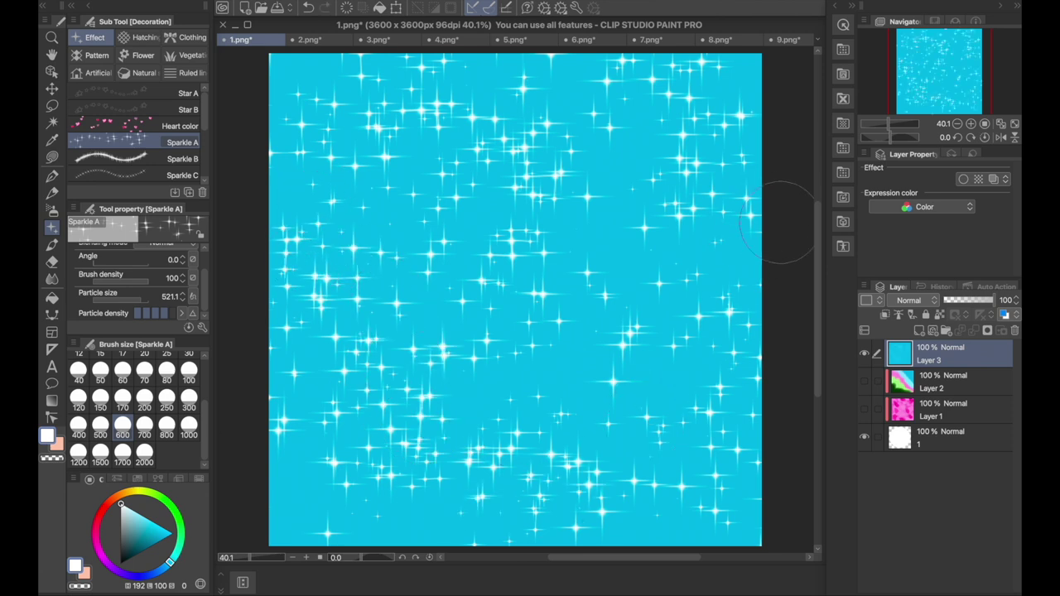
{"action": "left_click", "coordinate": [885, 314]}
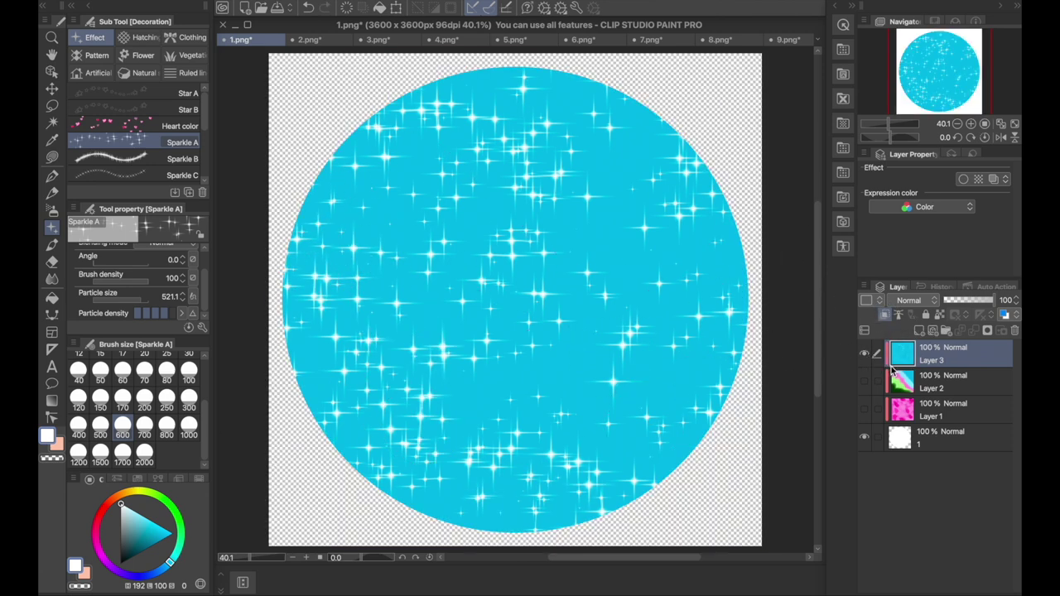
Step: In 2.png, hide the multicolor layer and fill a new raster layer with dark purple
{"action": "left_click", "coordinate": [334, 41]}
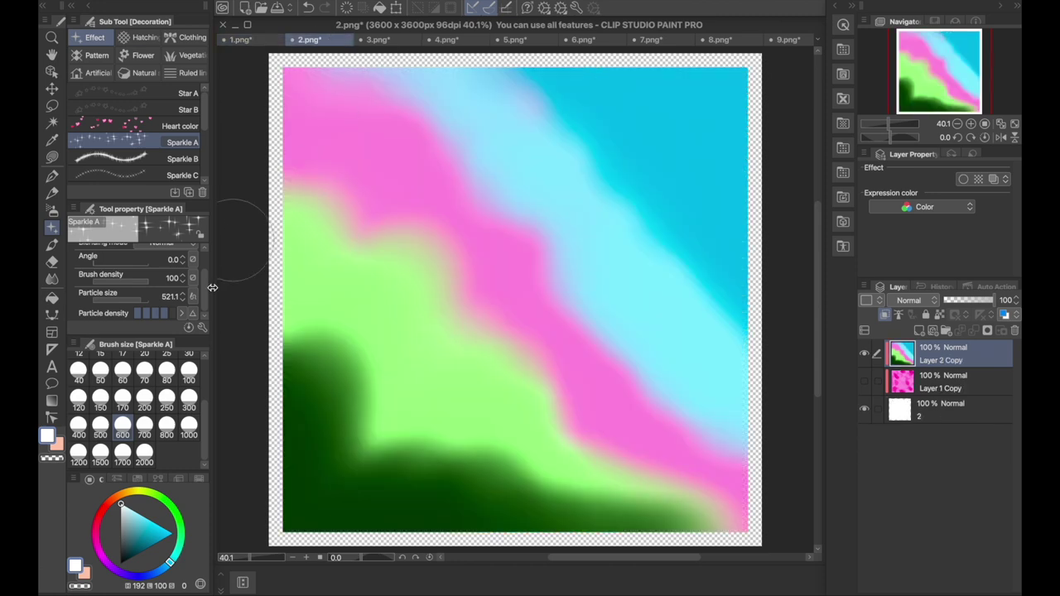
{"action": "left_click", "coordinate": [865, 354]}
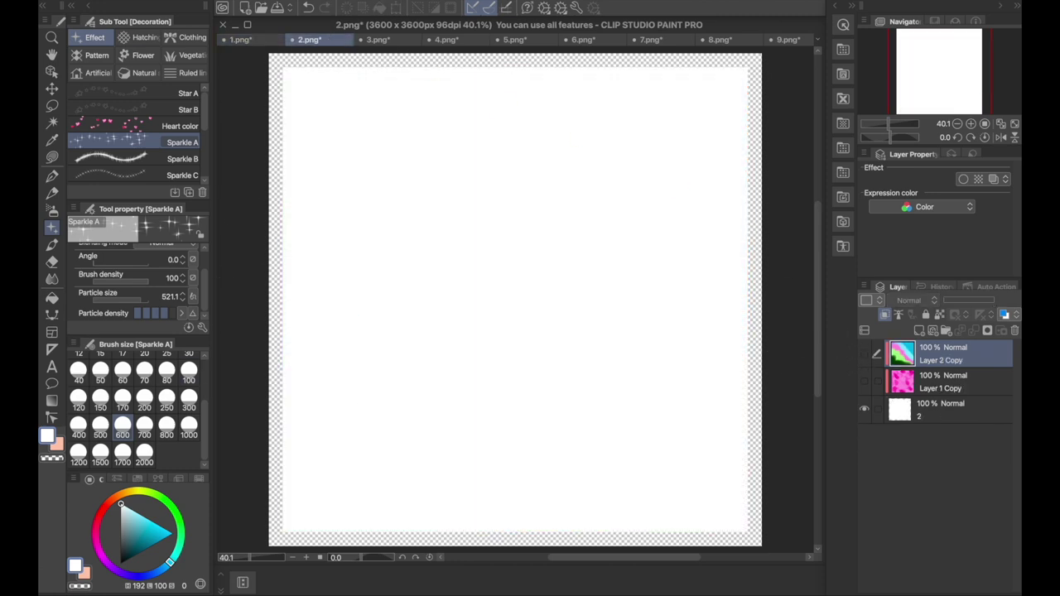
{"action": "left_click", "coordinate": [298, 2]}
{"action": "left_click", "coordinate": [318, 12]}
{"action": "mouse_move", "coordinate": [141, 516]}
{"action": "left_mouse_down"}
{"action": "mouse_move", "coordinate": [144, 545]}
{"action": "mouse_move", "coordinate": [109, 564]}
{"action": "left_mouse_up"}
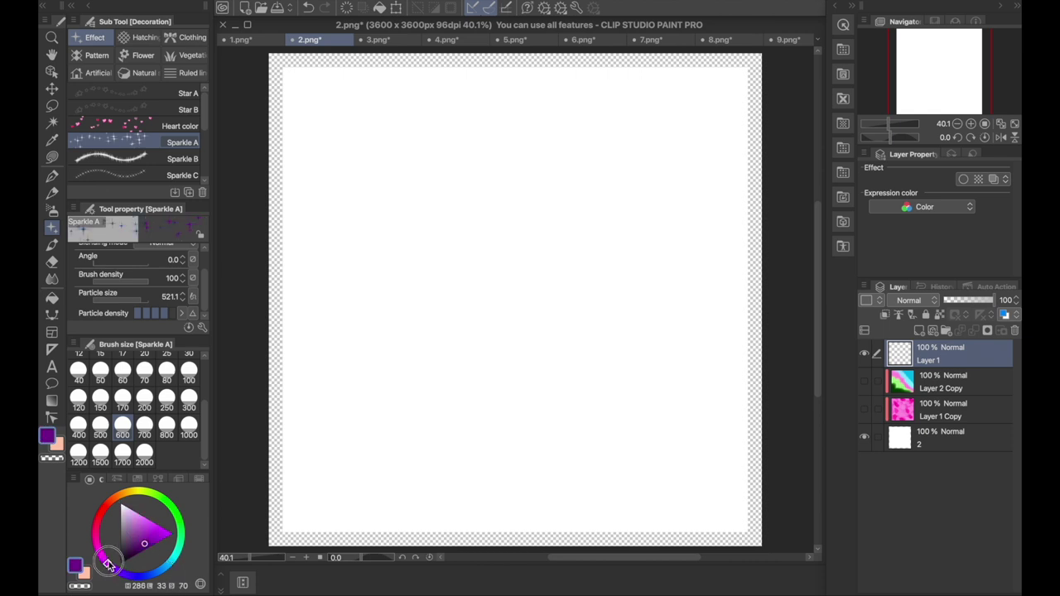
{"action": "left_click", "coordinate": [51, 297]}
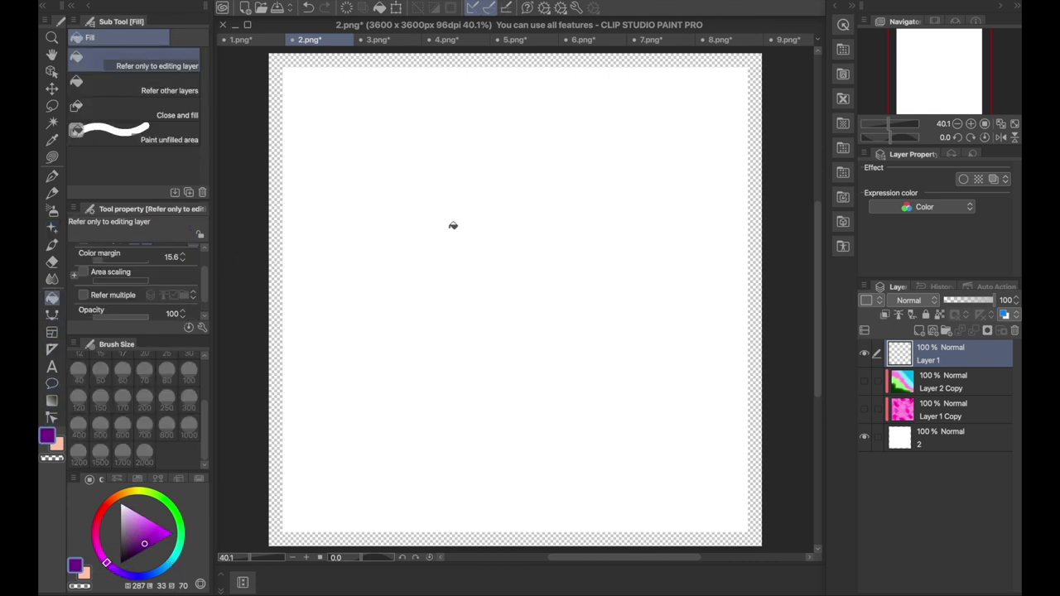
{"action": "left_click", "coordinate": [590, 424]}
Step: Set the color to white and try scattering hearts over the purple layer with the Heart color decoration brush at size 300
{"action": "left_click", "coordinate": [121, 505]}
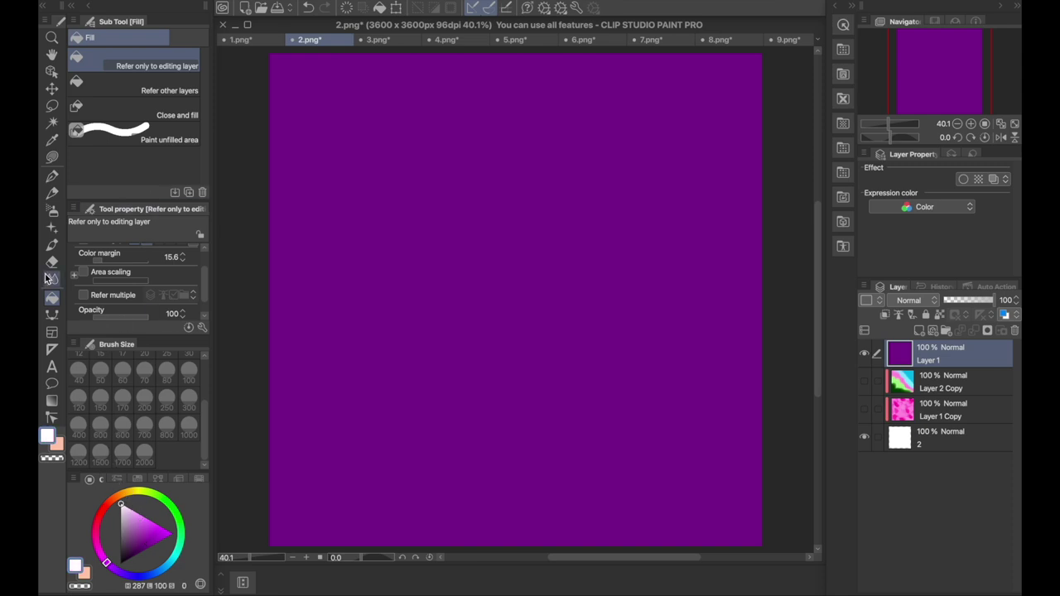
{"action": "left_click", "coordinate": [52, 226]}
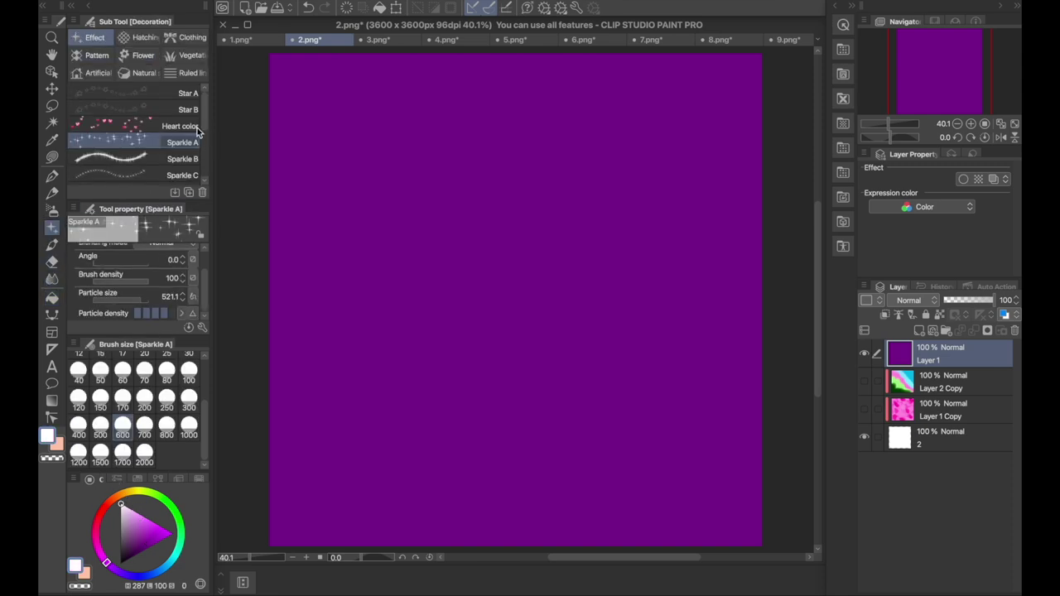
{"action": "left_click", "coordinate": [152, 129]}
{"action": "mouse_move", "coordinate": [347, 129]}
{"action": "left_mouse_down"}
{"action": "mouse_move", "coordinate": [329, 163]}
{"action": "mouse_move", "coordinate": [430, 275]}
{"action": "mouse_move", "coordinate": [458, 149]}
{"action": "mouse_move", "coordinate": [515, 200]}
{"action": "mouse_move", "coordinate": [606, 350]}
{"action": "mouse_move", "coordinate": [696, 176]}
{"action": "mouse_move", "coordinate": [536, 421]}
{"action": "mouse_move", "coordinate": [712, 414]}
{"action": "mouse_move", "coordinate": [630, 531]}
{"action": "left_mouse_up"}
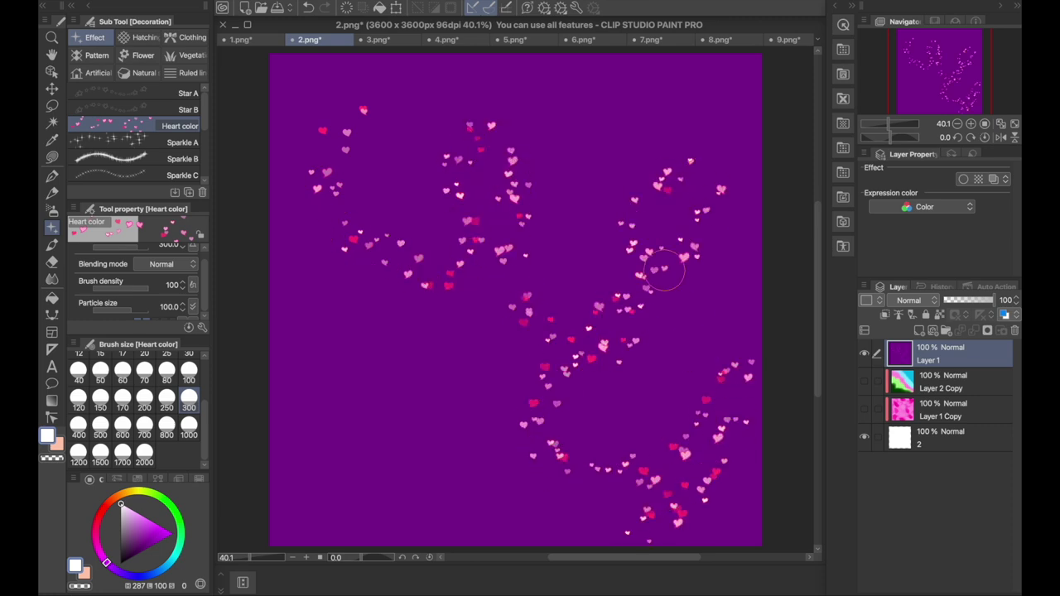
{"action": "key", "text": "ctrl+z"}
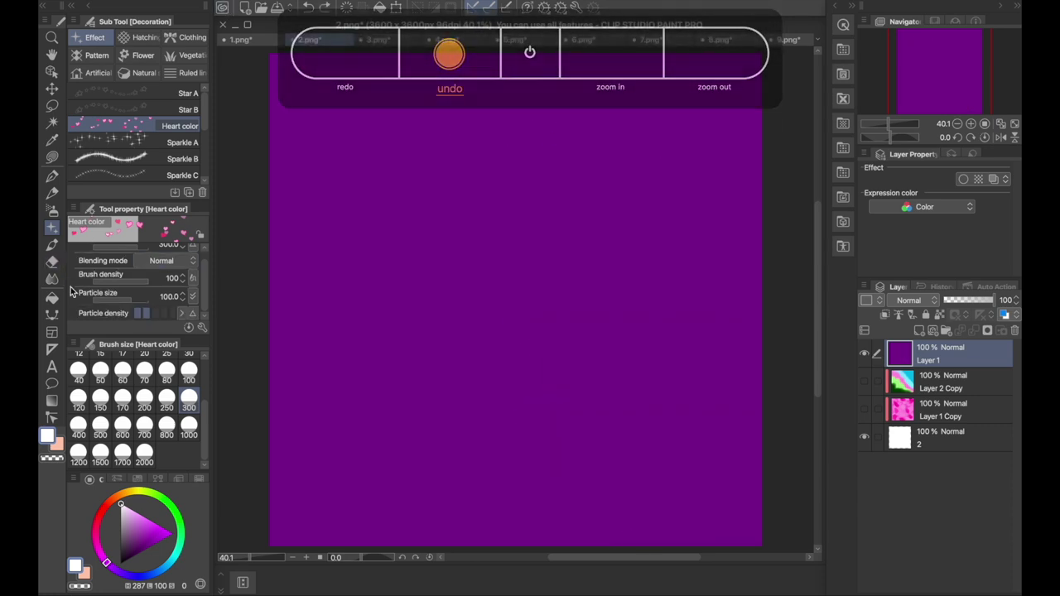
Step: Scatter hearts over the purple layer with Heart color at brush size 700 and particle size 521.1, then clip it to the square
{"action": "left_click", "coordinate": [144, 424]}
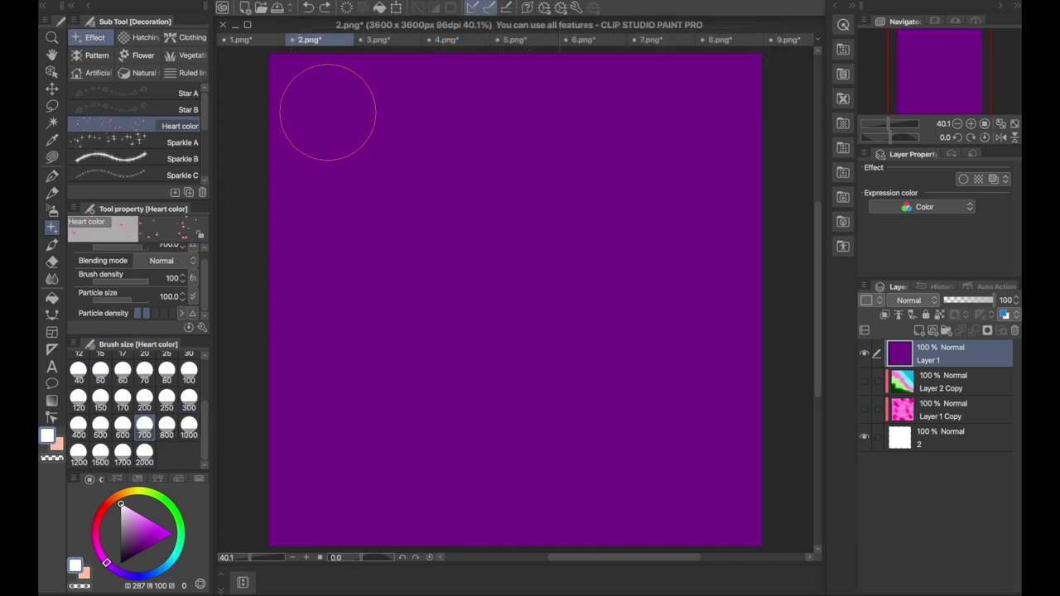
{"action": "mouse_move", "coordinate": [324, 111]}
{"action": "left_mouse_down"}
{"action": "mouse_move", "coordinate": [400, 246]}
{"action": "mouse_move", "coordinate": [465, 93]}
{"action": "mouse_move", "coordinate": [434, 387]}
{"action": "mouse_move", "coordinate": [631, 68]}
{"action": "mouse_move", "coordinate": [628, 436]}
{"action": "left_mouse_up"}
{"action": "key", "text": "ctrl+z"}
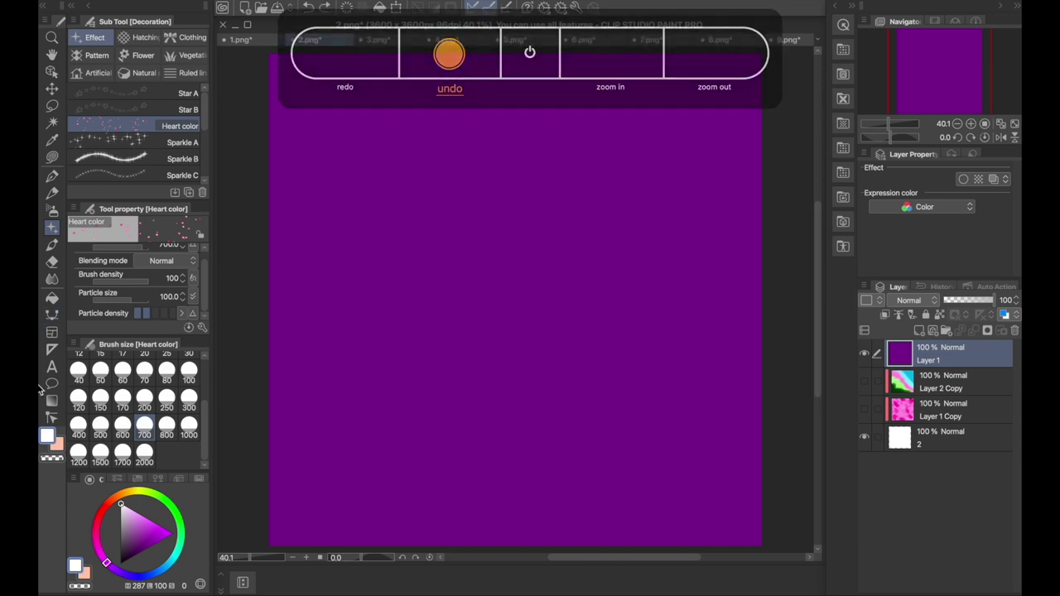
{"action": "left_click_drag", "start_coordinate": [125, 300], "coordinate": [175, 300]}
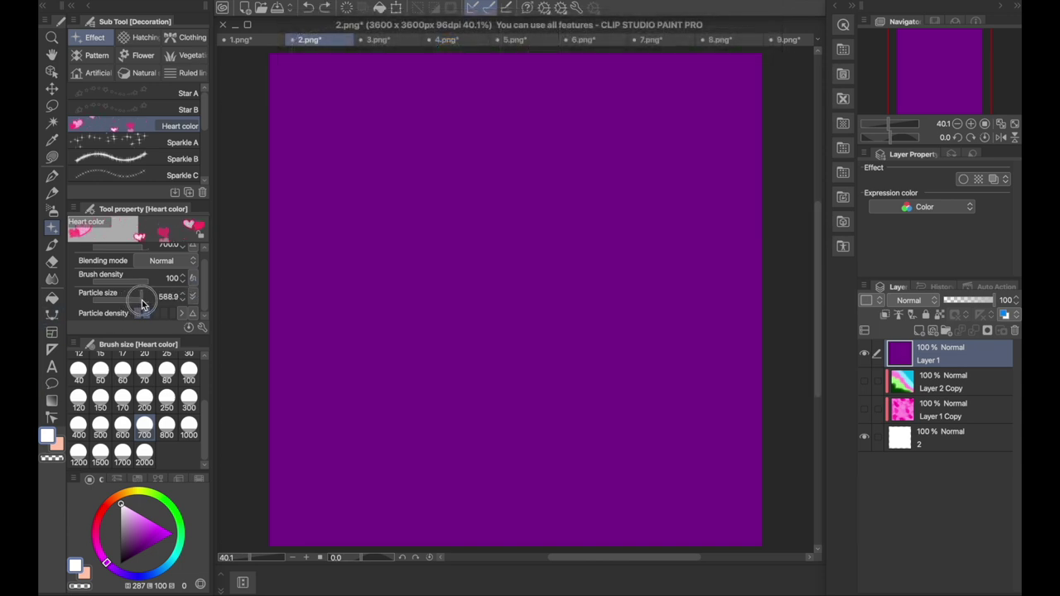
{"action": "mouse_move", "coordinate": [403, 122]}
{"action": "left_mouse_down"}
{"action": "mouse_move", "coordinate": [442, 321]}
{"action": "mouse_move", "coordinate": [443, 92]}
{"action": "mouse_move", "coordinate": [547, 210]}
{"action": "mouse_move", "coordinate": [670, 259]}
{"action": "mouse_move", "coordinate": [689, 128]}
{"action": "mouse_move", "coordinate": [645, 538]}
{"action": "mouse_move", "coordinate": [522, 373]}
{"action": "mouse_move", "coordinate": [331, 451]}
{"action": "mouse_move", "coordinate": [298, 338]}
{"action": "mouse_move", "coordinate": [495, 454]}
{"action": "mouse_move", "coordinate": [376, 150]}
{"action": "mouse_move", "coordinate": [425, 225]}
{"action": "mouse_move", "coordinate": [463, 166]}
{"action": "mouse_move", "coordinate": [492, 253]}
{"action": "mouse_move", "coordinate": [580, 91]}
{"action": "left_mouse_up"}
{"action": "mouse_move", "coordinate": [636, 148]}
{"action": "left_mouse_down"}
{"action": "mouse_move", "coordinate": [710, 462]}
{"action": "mouse_move", "coordinate": [680, 431]}
{"action": "mouse_move", "coordinate": [348, 431]}
{"action": "mouse_move", "coordinate": [385, 414]}
{"action": "mouse_move", "coordinate": [710, 142]}
{"action": "mouse_move", "coordinate": [749, 232]}
{"action": "left_mouse_up"}
{"action": "mouse_move", "coordinate": [625, 191]}
{"action": "left_mouse_down"}
{"action": "mouse_move", "coordinate": [741, 158]}
{"action": "mouse_move", "coordinate": [282, 120]}
{"action": "mouse_move", "coordinate": [610, 485]}
{"action": "mouse_move", "coordinate": [737, 464]}
{"action": "left_mouse_up"}
{"action": "left_click", "coordinate": [884, 316]}
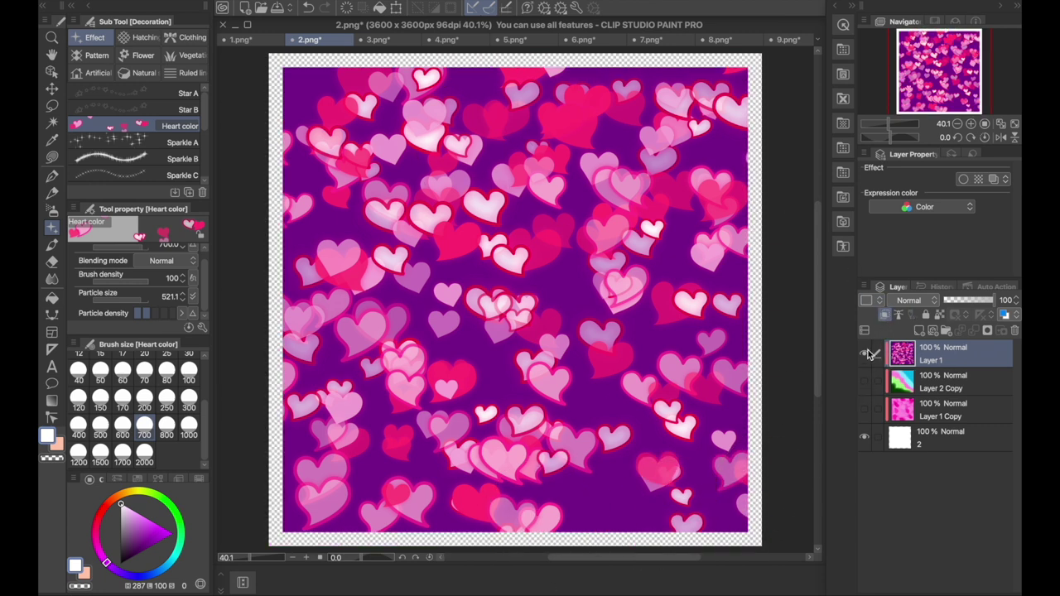
{"action": "left_click", "coordinate": [865, 355]}
Step: In 6.png, hide the pink painted layer and fill a new raster layer with pink at hue 346
{"action": "left_click", "coordinate": [381, 41]}
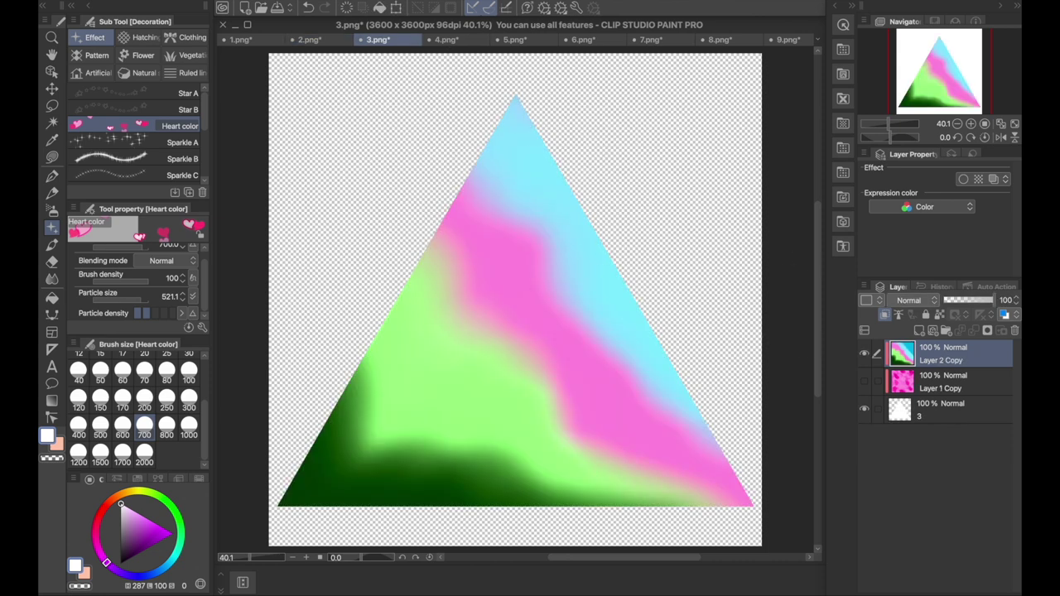
{"action": "left_click", "coordinate": [459, 40]}
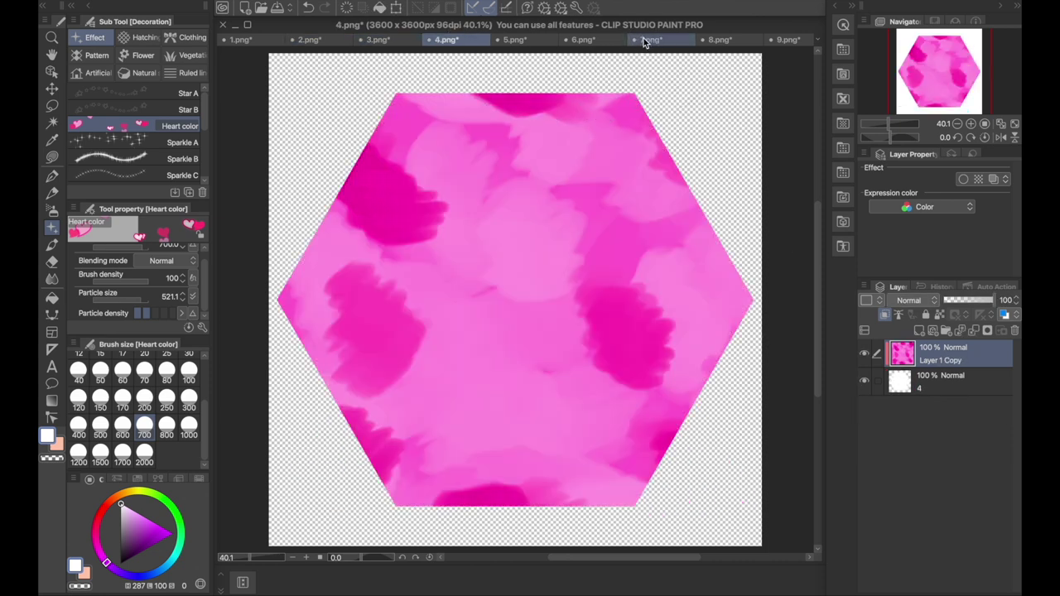
{"action": "left_click", "coordinate": [513, 40]}
{"action": "left_click", "coordinate": [582, 39]}
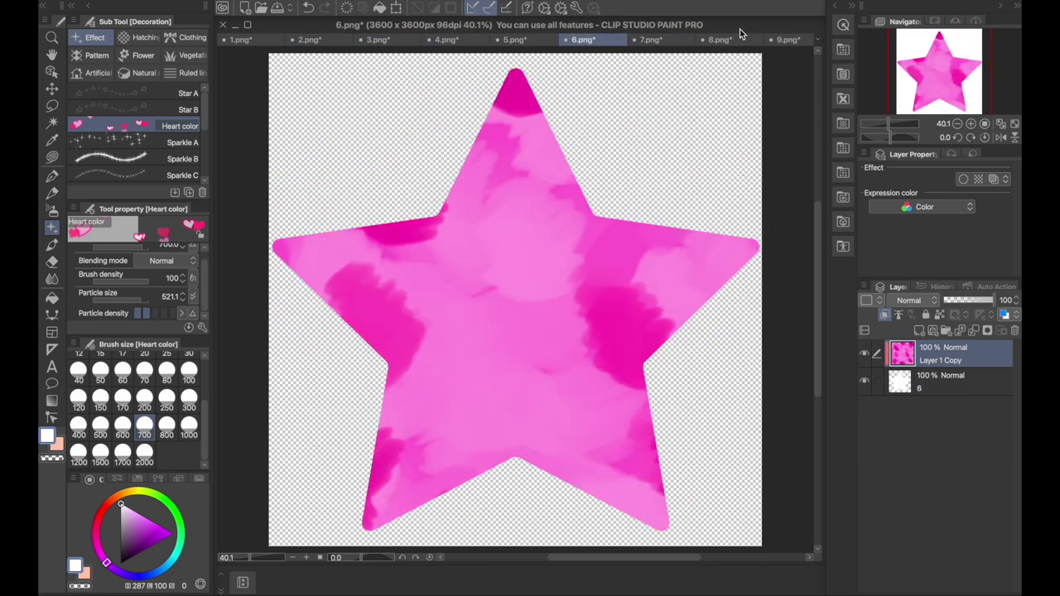
{"action": "left_click", "coordinate": [865, 354]}
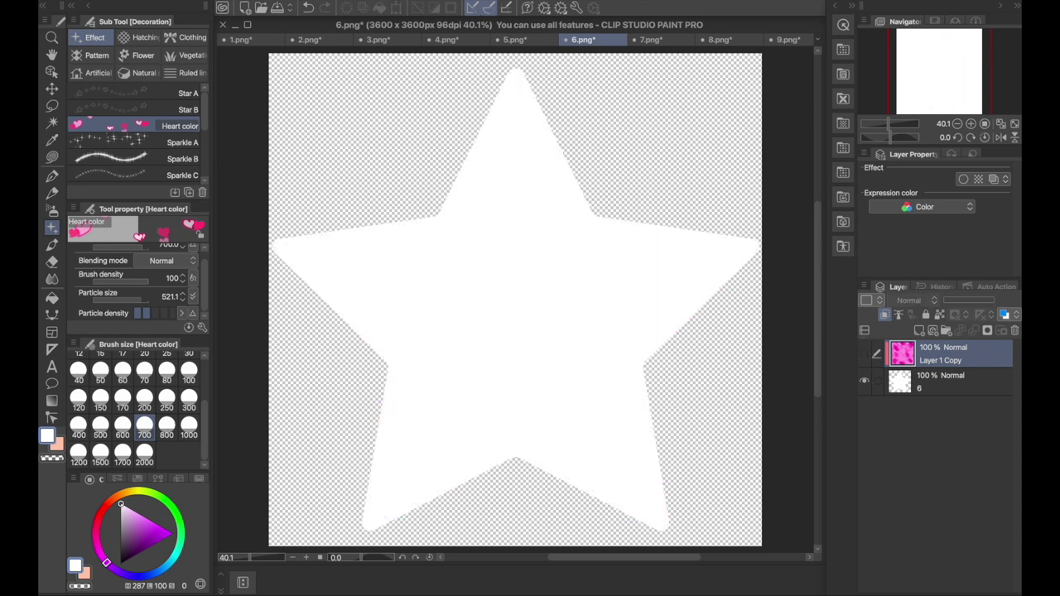
{"action": "left_click", "coordinate": [302, 1]}
{"action": "left_click", "coordinate": [324, 8]}
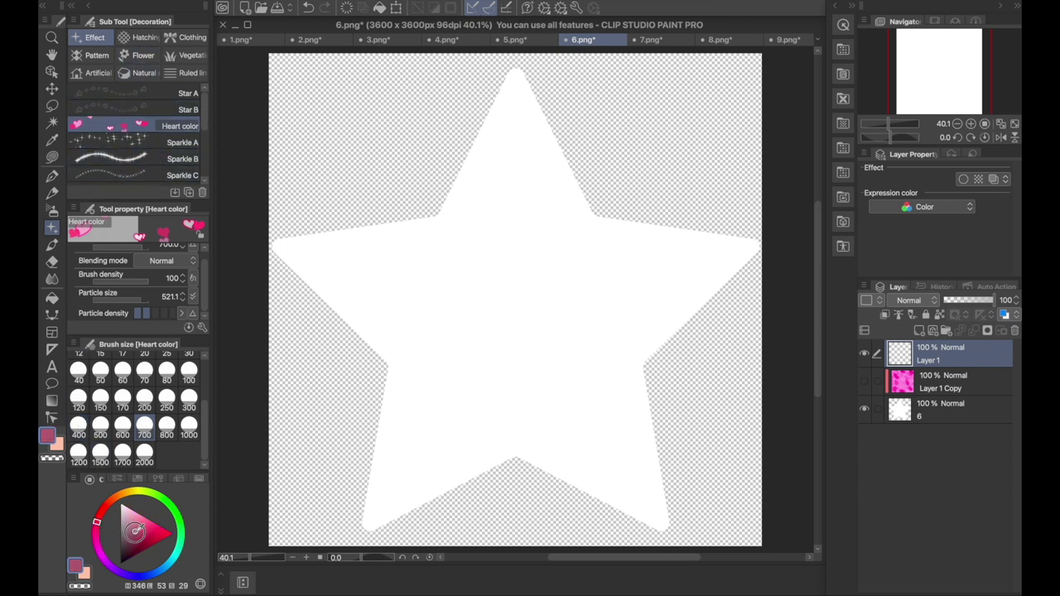
{"action": "left_click", "coordinate": [53, 298]}
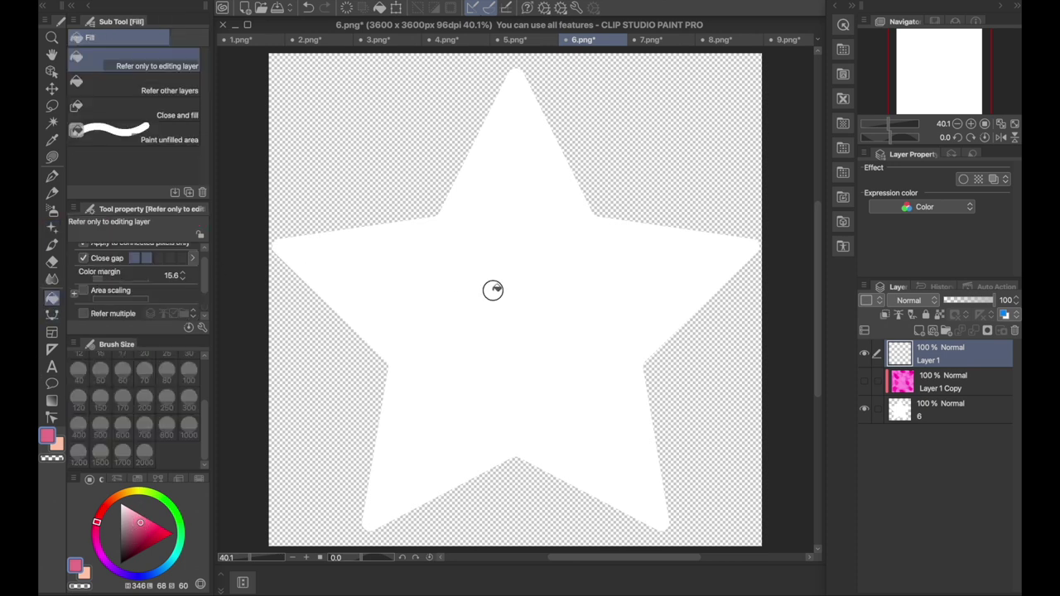
{"action": "left_click", "coordinate": [492, 290]}
Step: Set the main color to white and try painting flowers on the pink layer with the Hydrangea decoration brush at size 2000
{"action": "left_click", "coordinate": [121, 505]}
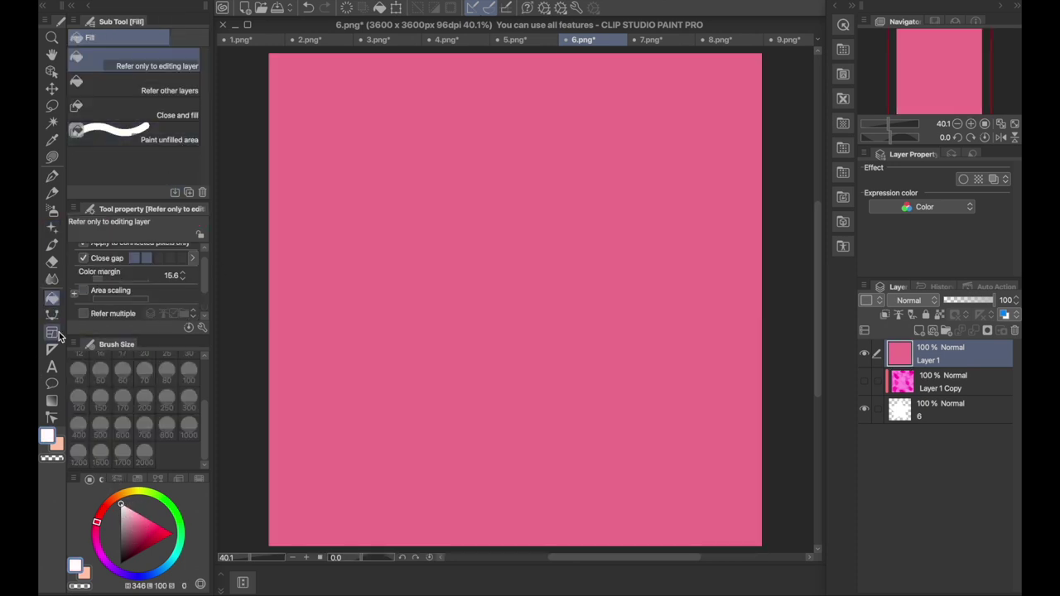
{"action": "left_click", "coordinate": [51, 229]}
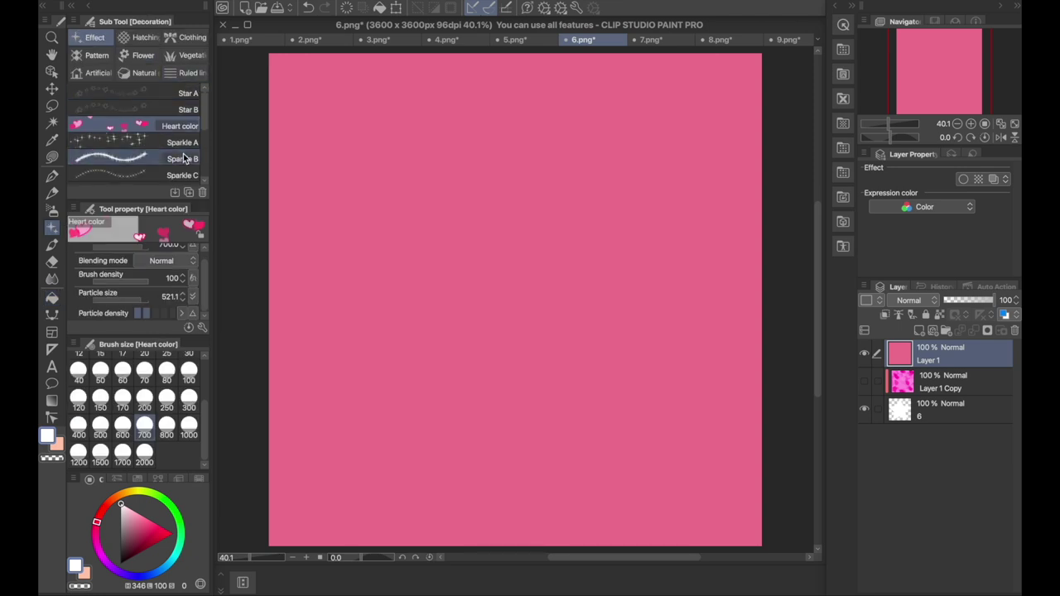
{"action": "left_click", "coordinate": [143, 55]}
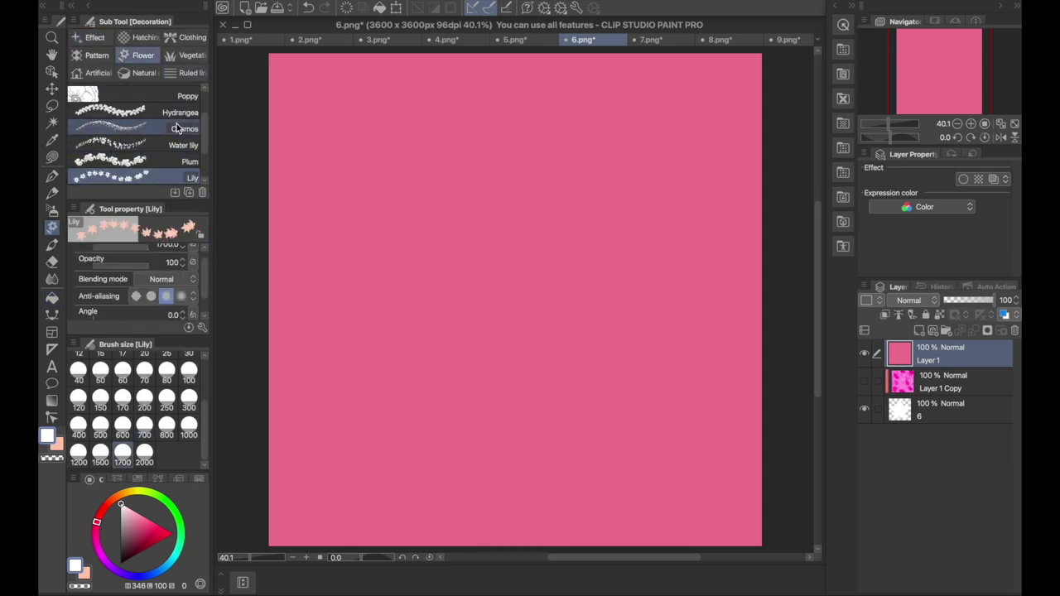
{"action": "mouse_move", "coordinate": [364, 166]}
{"action": "left_mouse_down"}
{"action": "mouse_move", "coordinate": [435, 385]}
{"action": "mouse_move", "coordinate": [593, 91]}
{"action": "left_mouse_up"}
{"action": "key", "text": "ctrl+z"}
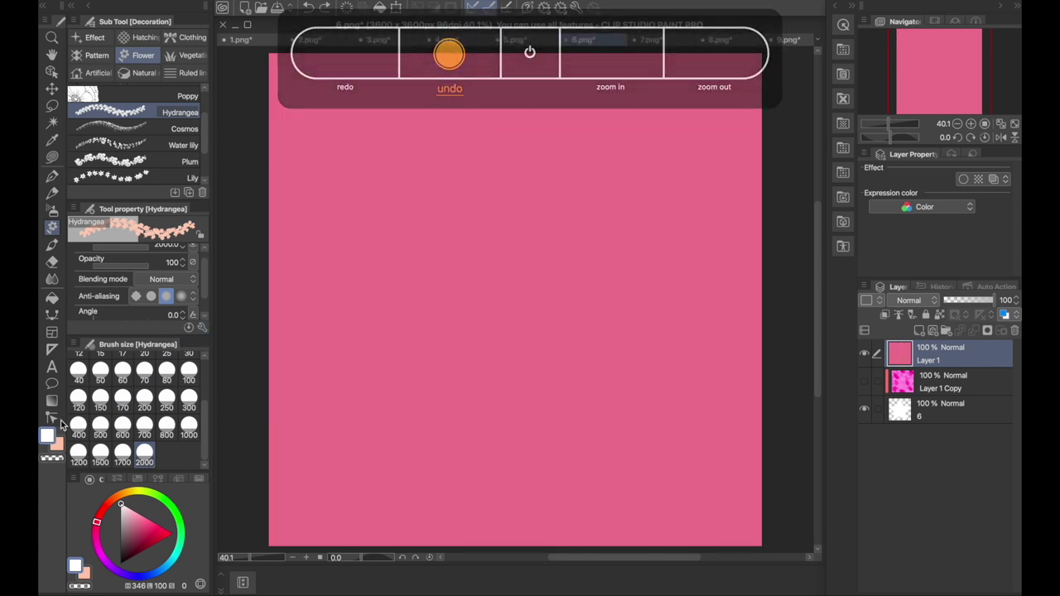
Step: Set the sub color to black, try two more Hydrangea strokes on the pink layer, and undo them
{"action": "left_click_drag", "start_coordinate": [142, 537], "coordinate": [113, 521]}
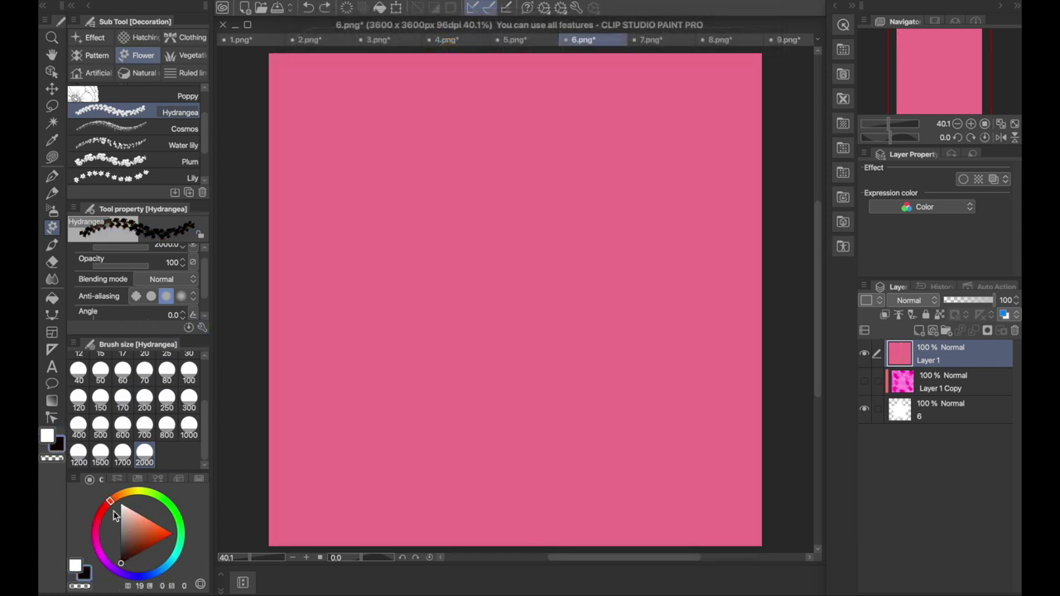
{"action": "left_click", "coordinate": [52, 444]}
{"action": "left_click_drag", "start_coordinate": [240, 281], "coordinate": [356, 273]}
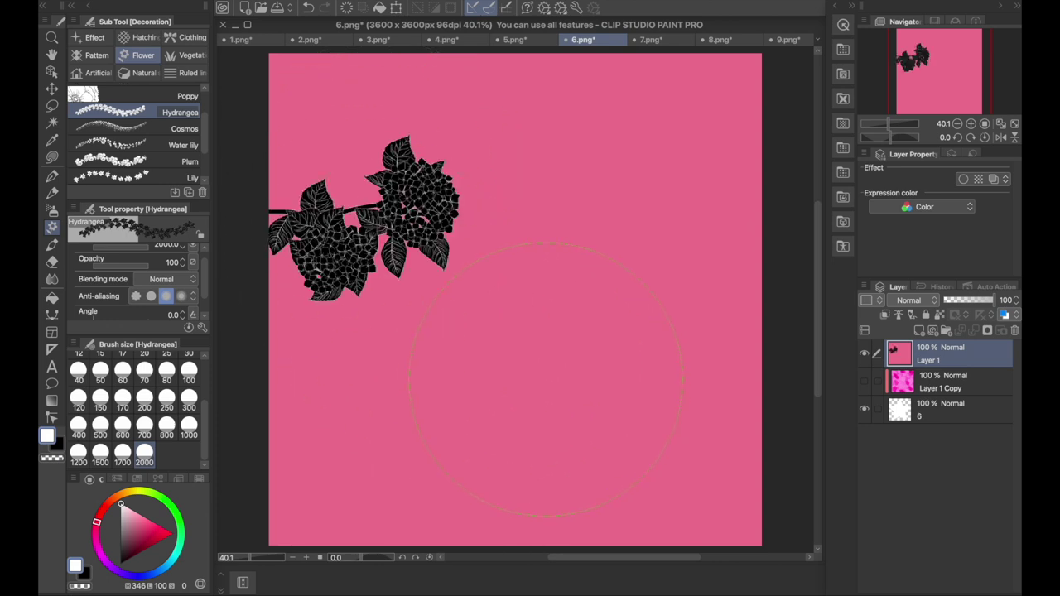
{"action": "left_click_drag", "start_coordinate": [553, 286], "coordinate": [663, 315]}
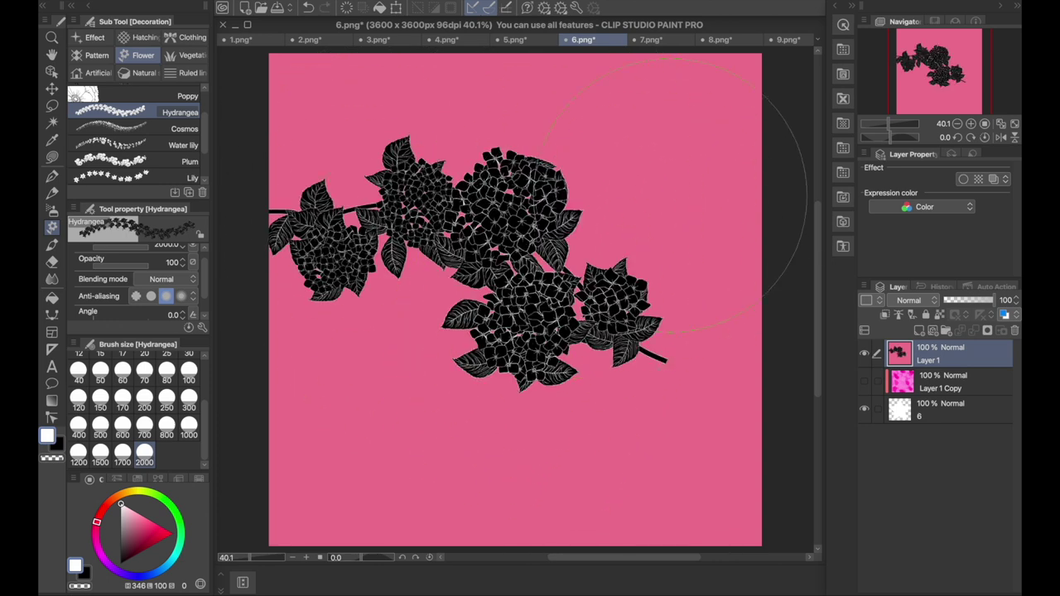
{"action": "key", "text": "ctrl+z"}
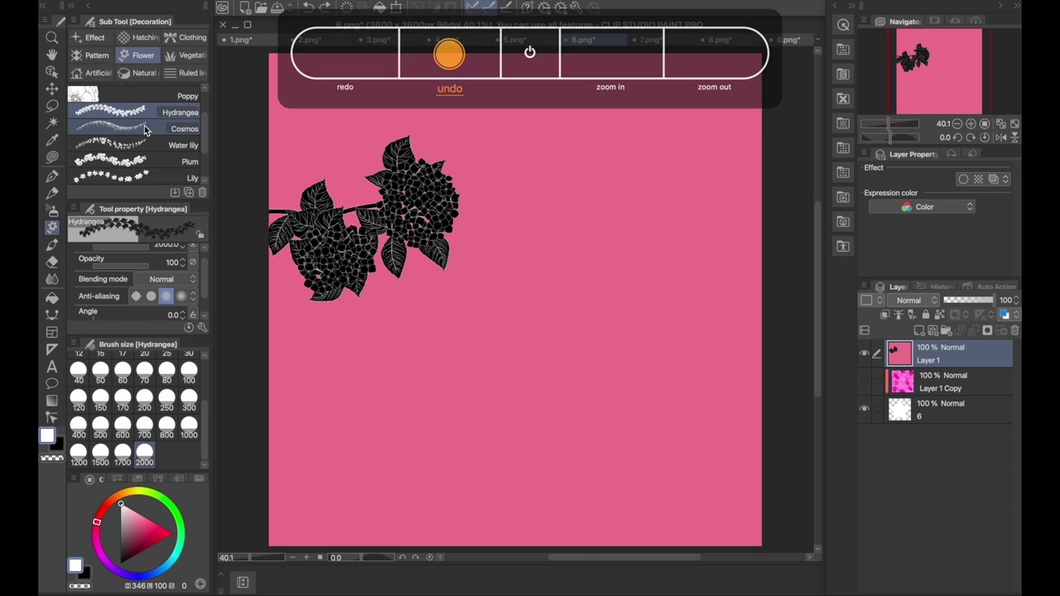
{"action": "key", "text": "ctrl+z"}
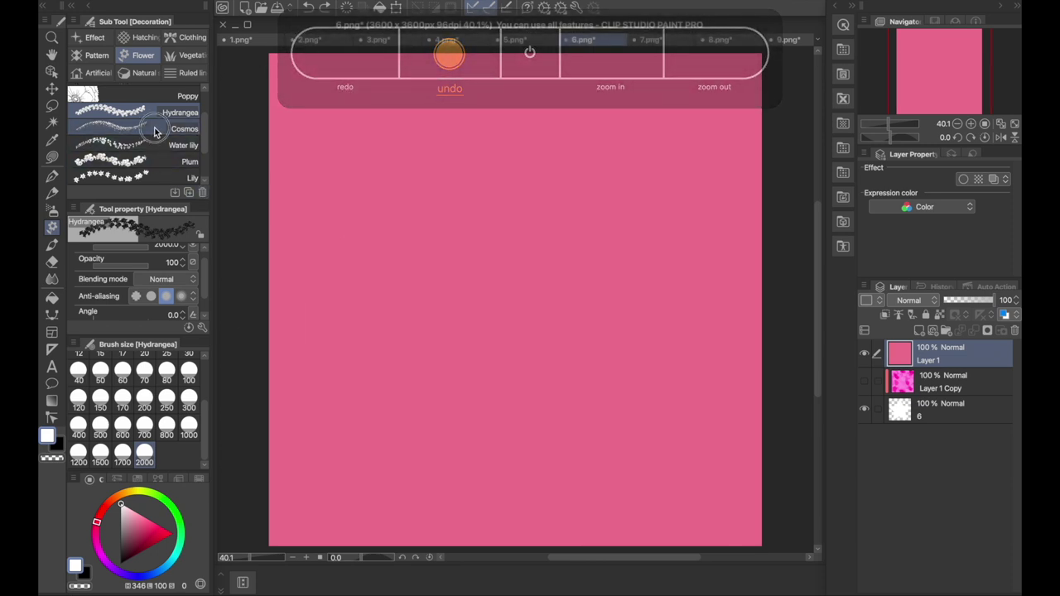
Step: Try the Cosmos and Poppy flower brushes on the pink layer, undoing each stroke
{"action": "left_click", "coordinate": [112, 128]}
{"action": "mouse_move", "coordinate": [365, 249]}
{"action": "left_mouse_down"}
{"action": "mouse_move", "coordinate": [352, 216]}
{"action": "mouse_move", "coordinate": [497, 331]}
{"action": "mouse_move", "coordinate": [679, 274]}
{"action": "mouse_move", "coordinate": [597, 165]}
{"action": "left_mouse_up"}
{"action": "key", "text": "ctrl+z"}
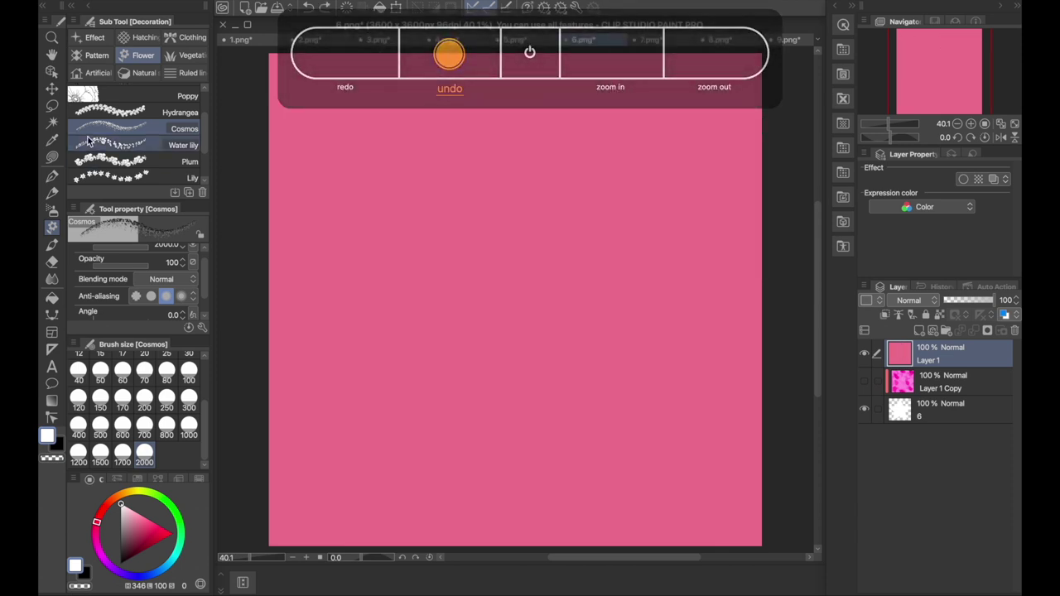
{"action": "scroll", "coordinate": [176, 130], "scroll_direction": "up", "scroll_amount": 3}
{"action": "left_click", "coordinate": [177, 143]}
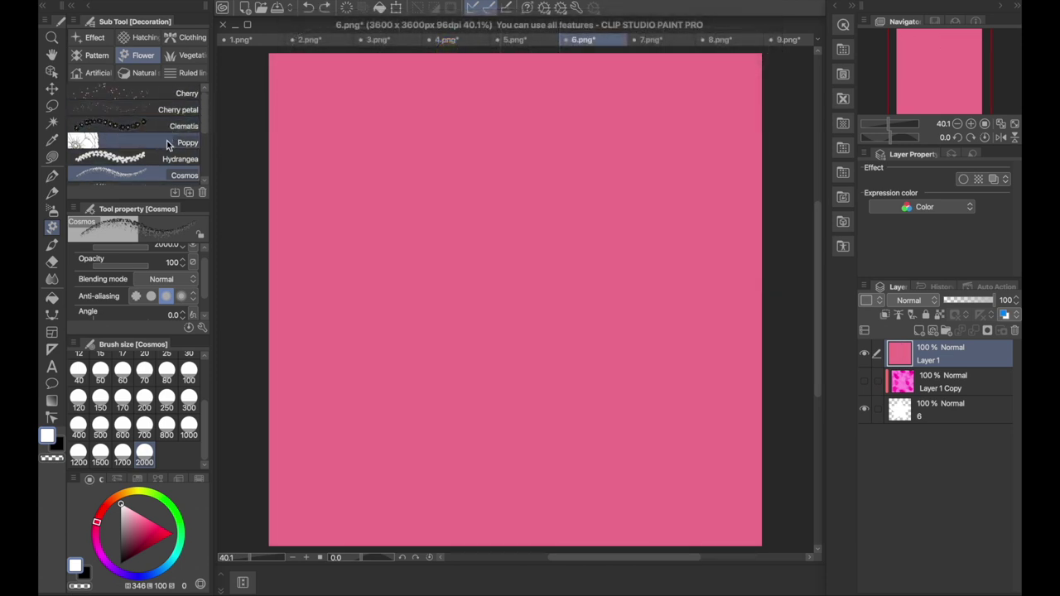
{"action": "mouse_move", "coordinate": [368, 205]}
{"action": "left_mouse_down"}
{"action": "mouse_move", "coordinate": [451, 287]}
{"action": "mouse_move", "coordinate": [568, 279]}
{"action": "left_mouse_up"}
{"action": "key", "text": "ctrl+z"}
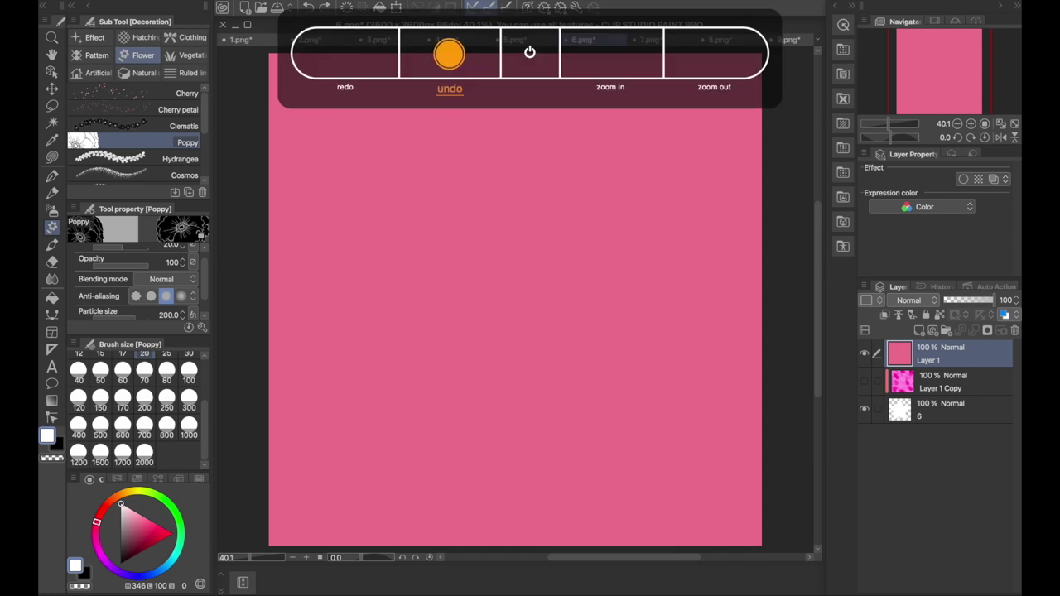
Step: Cover the pink layer with overlapping black lilies outlined in white, using the Lily brush at size 1700
{"action": "scroll", "coordinate": [199, 137], "scroll_direction": "down", "scroll_amount": 5}
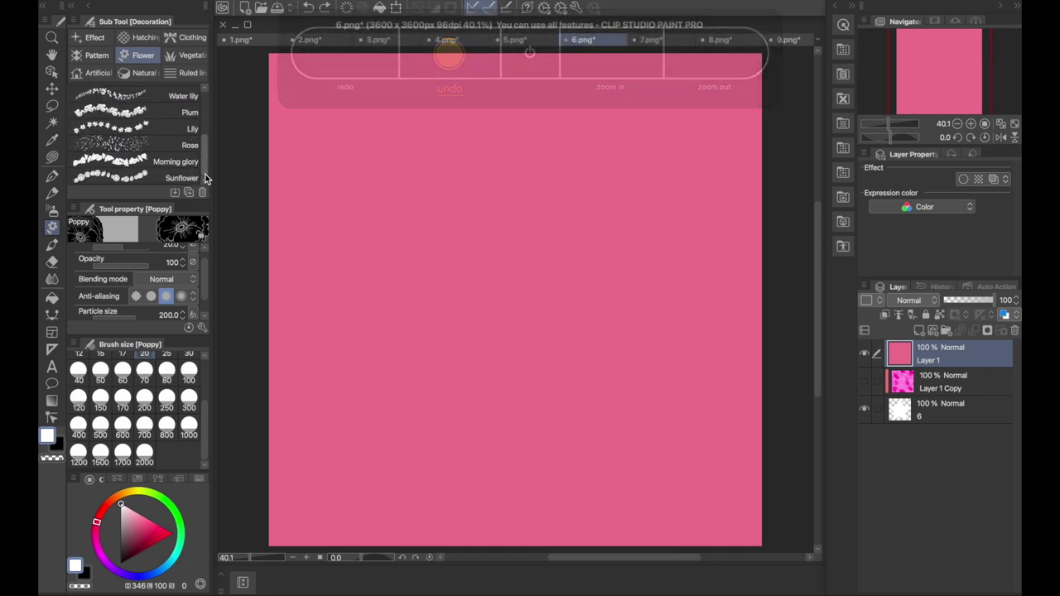
{"action": "left_click", "coordinate": [162, 129]}
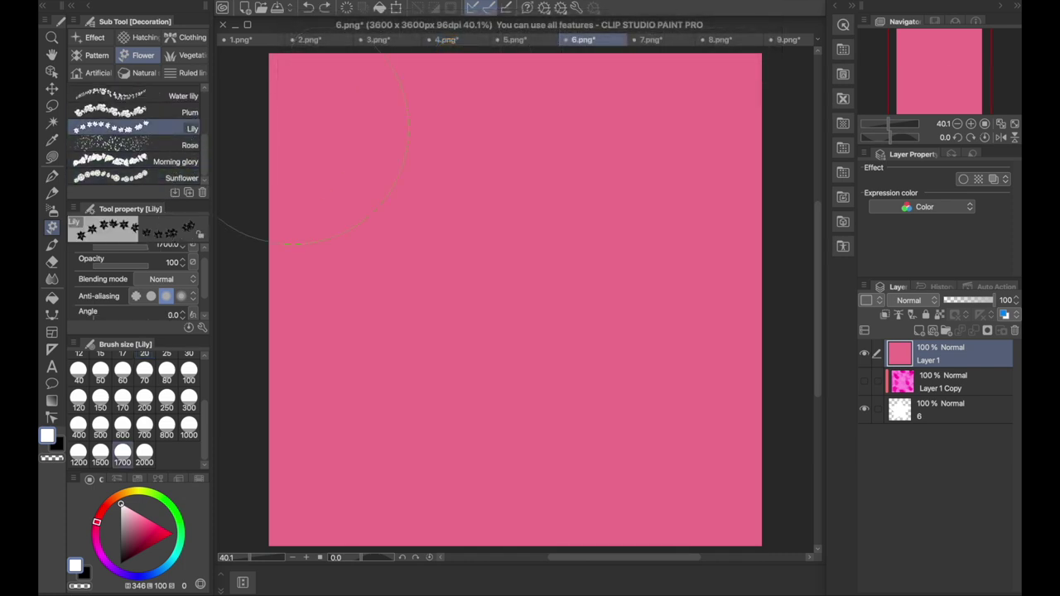
{"action": "left_click", "coordinate": [395, 218]}
{"action": "left_click", "coordinate": [456, 294]}
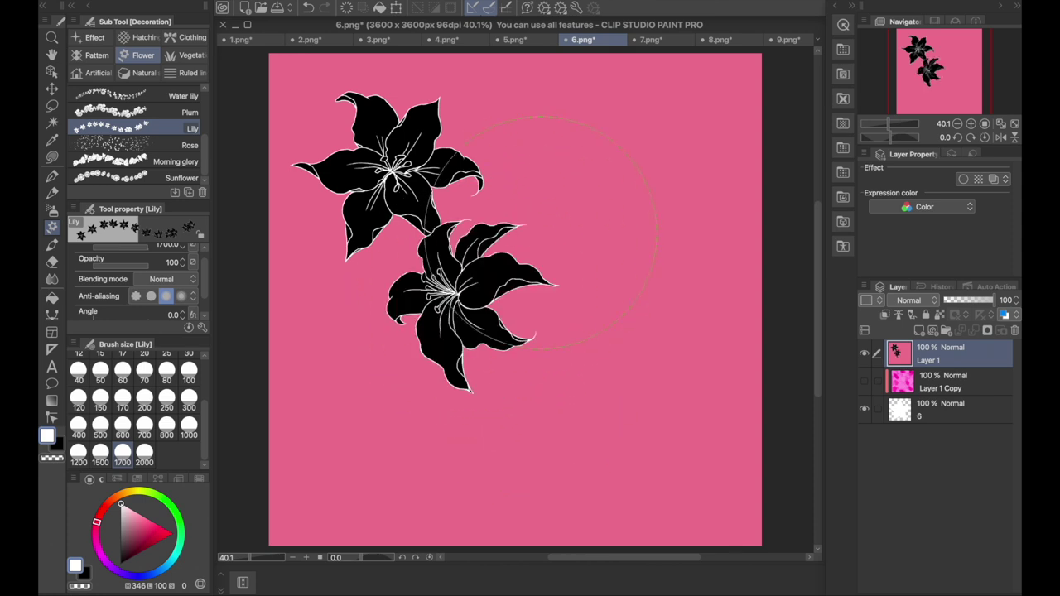
{"action": "left_click", "coordinate": [551, 201]}
{"action": "left_click", "coordinate": [613, 314]}
{"action": "left_click", "coordinate": [534, 400]}
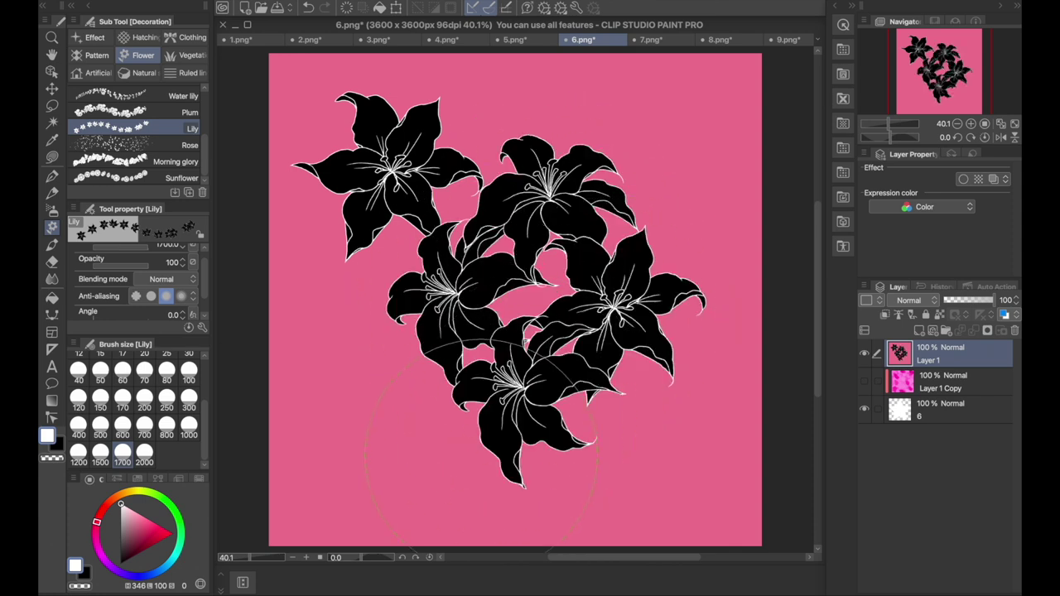
{"action": "left_click", "coordinate": [486, 444]}
{"action": "left_click", "coordinate": [364, 401]}
{"action": "left_click", "coordinate": [346, 296]}
{"action": "left_click", "coordinate": [393, 259]}
{"action": "left_click", "coordinate": [447, 179]}
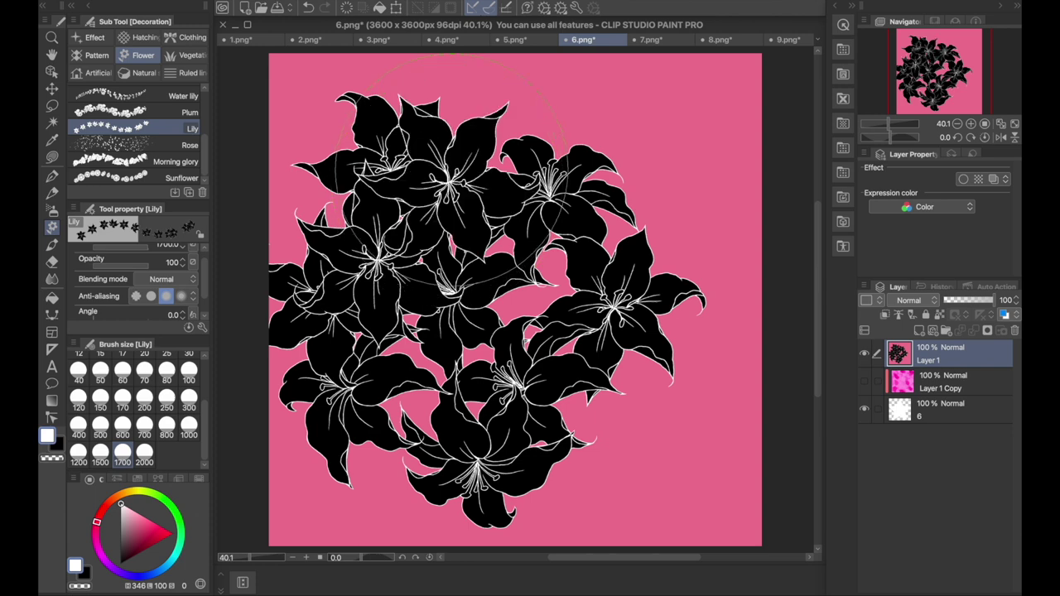
{"action": "left_click", "coordinate": [471, 117]}
{"action": "left_click", "coordinate": [582, 165]}
{"action": "left_click", "coordinate": [605, 186]}
{"action": "left_click", "coordinate": [700, 303]}
{"action": "left_click", "coordinate": [687, 369]}
{"action": "left_click", "coordinate": [613, 439]}
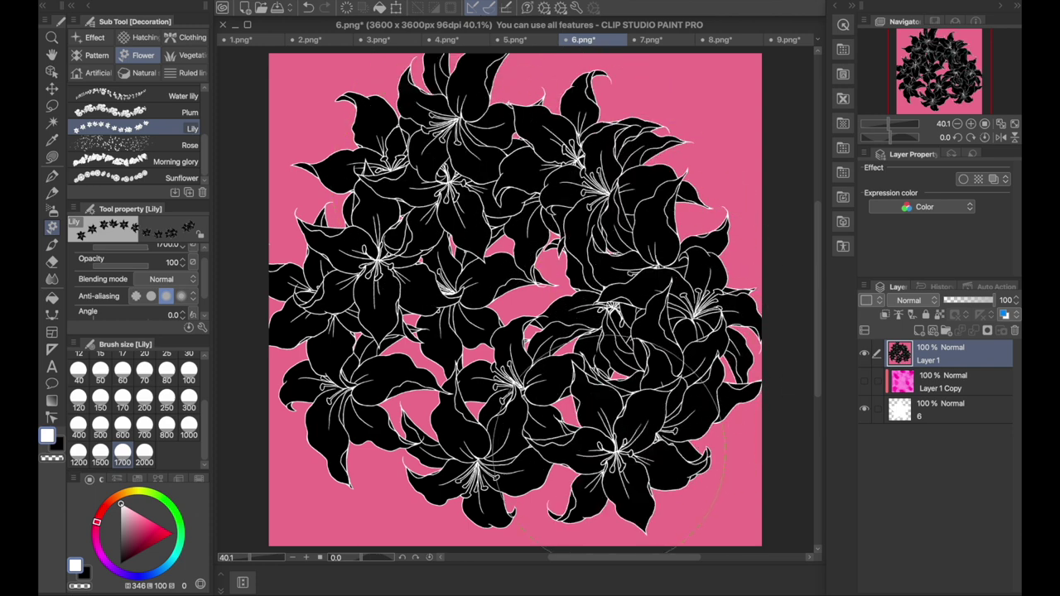
{"action": "left_click", "coordinate": [584, 477]}
{"action": "left_click", "coordinate": [688, 464]}
{"action": "left_click", "coordinate": [675, 472]}
{"action": "mouse_move", "coordinate": [525, 295]}
{"action": "left_mouse_down"}
{"action": "mouse_move", "coordinate": [493, 348]}
{"action": "mouse_move", "coordinate": [418, 389]}
{"action": "mouse_move", "coordinate": [377, 398]}
{"action": "mouse_move", "coordinate": [331, 456]}
{"action": "mouse_move", "coordinate": [311, 381]}
{"action": "mouse_move", "coordinate": [331, 261]}
{"action": "mouse_move", "coordinate": [336, 107]}
{"action": "mouse_move", "coordinate": [618, 91]}
{"action": "mouse_move", "coordinate": [642, 100]}
{"action": "mouse_move", "coordinate": [618, 116]}
{"action": "mouse_move", "coordinate": [692, 116]}
{"action": "mouse_move", "coordinate": [717, 165]}
{"action": "mouse_move", "coordinate": [750, 365]}
{"action": "mouse_move", "coordinate": [749, 497]}
{"action": "mouse_move", "coordinate": [658, 522]}
{"action": "mouse_move", "coordinate": [368, 514]}
{"action": "mouse_move", "coordinate": [310, 489]}
{"action": "mouse_move", "coordinate": [307, 498]}
{"action": "mouse_move", "coordinate": [352, 539]}
{"action": "mouse_move", "coordinate": [538, 397]}
{"action": "mouse_move", "coordinate": [584, 265]}
{"action": "mouse_move", "coordinate": [675, 228]}
{"action": "mouse_move", "coordinate": [696, 199]}
{"action": "left_mouse_up"}
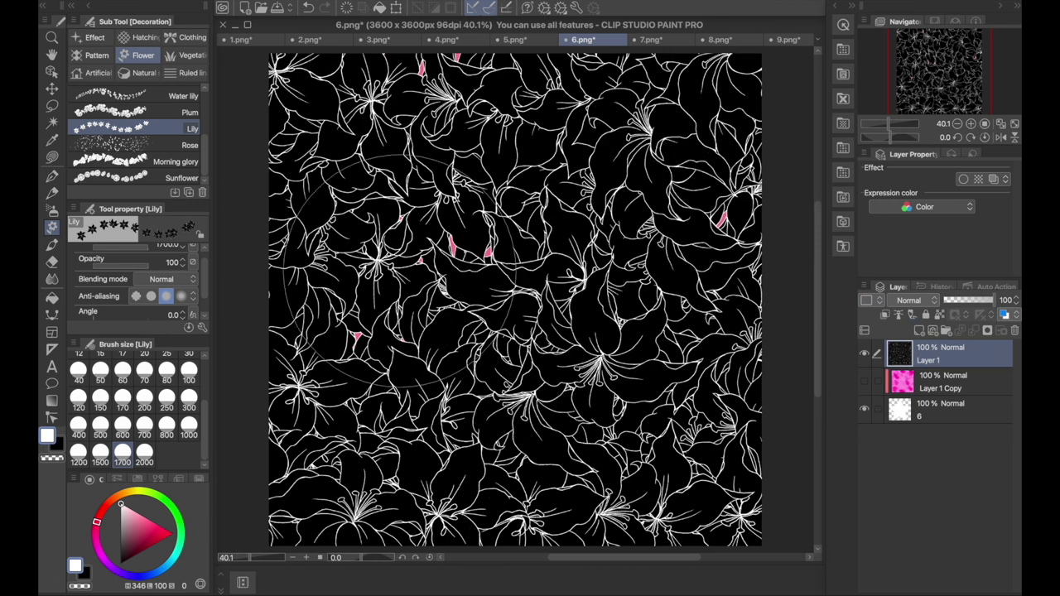
Step: Stamp more lilies over the largest pink gaps left in the center, right side and top of the pattern
{"action": "left_click_drag", "start_coordinate": [571, 190], "coordinate": [447, 265]}
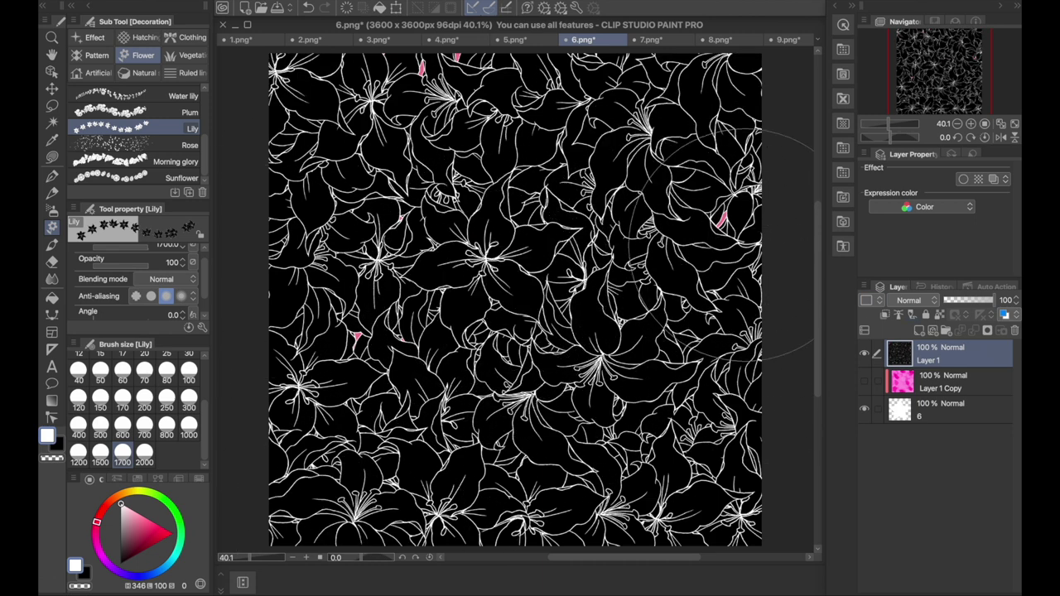
{"action": "left_click", "coordinate": [728, 234]}
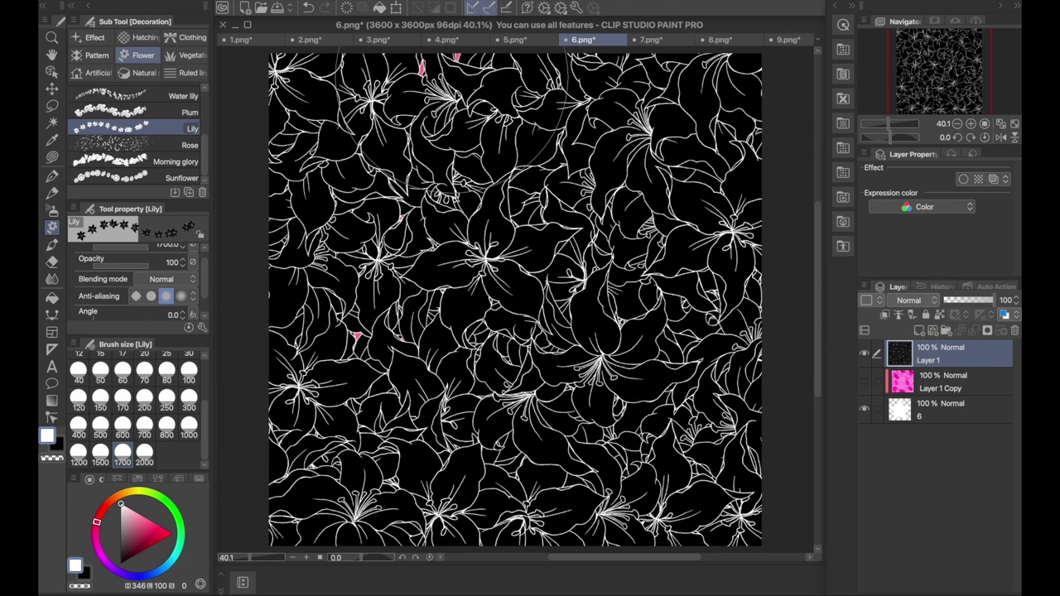
{"action": "left_click", "coordinate": [452, 108]}
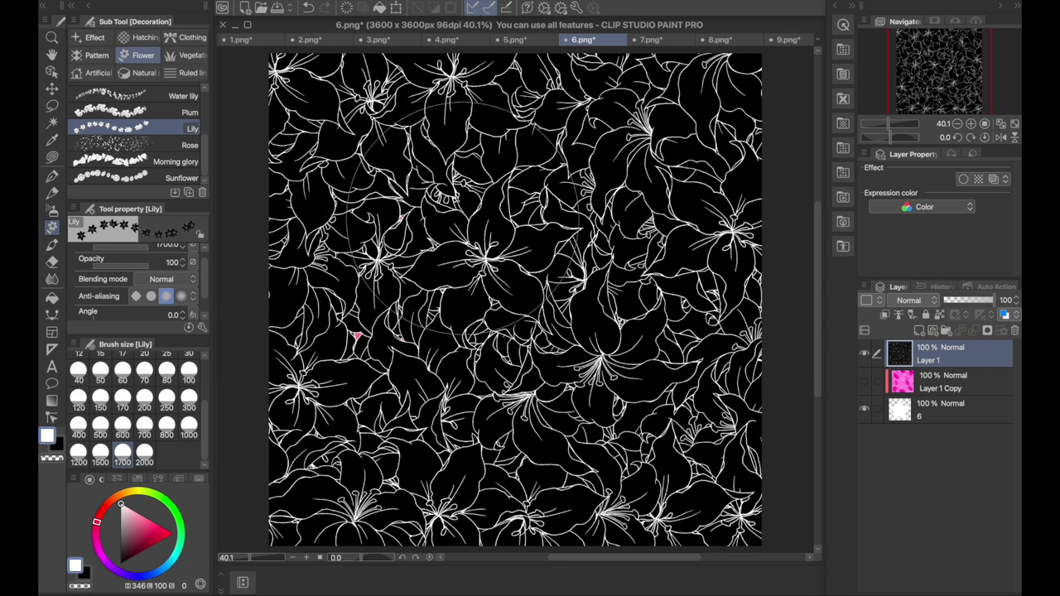
Step: Set the sub color to magenta with hue 311, luminosity 74 and saturation 83, then reactivate the white main color
{"action": "left_click", "coordinate": [58, 445]}
{"action": "left_click", "coordinate": [145, 517]}
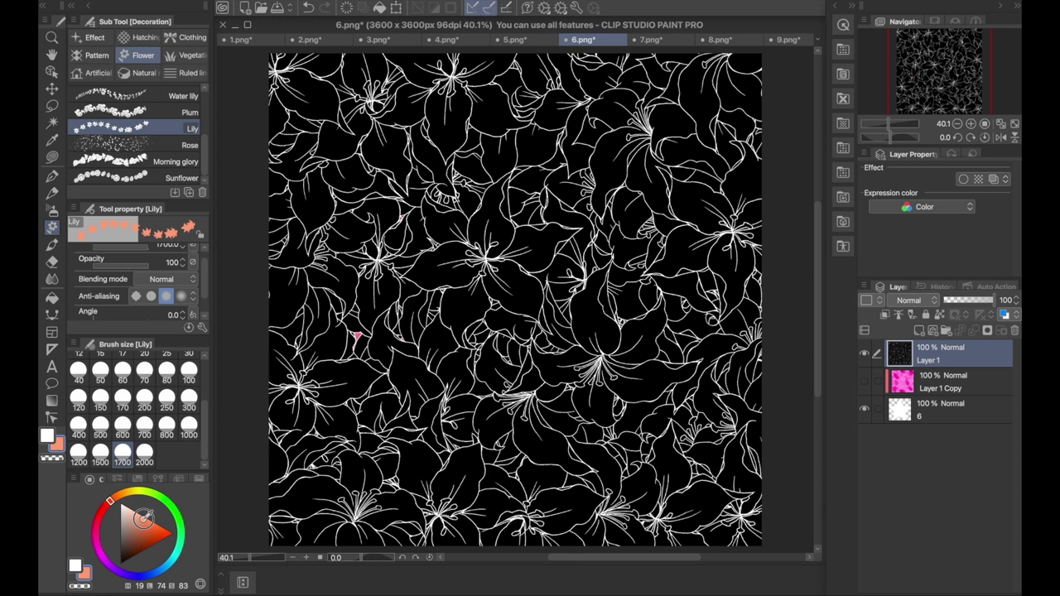
{"action": "left_click", "coordinate": [98, 550]}
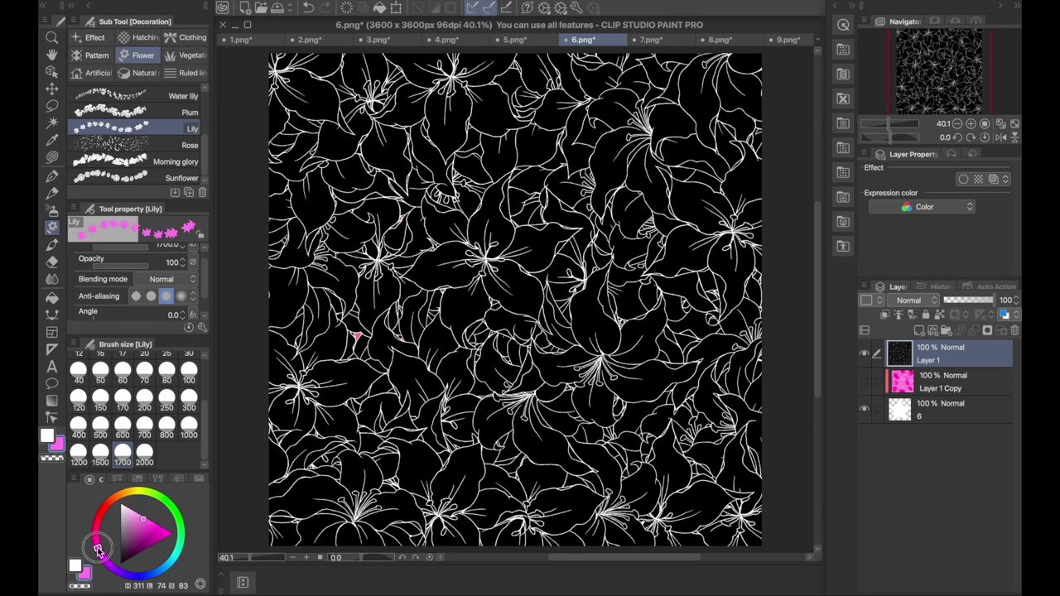
{"action": "left_click", "coordinate": [55, 432]}
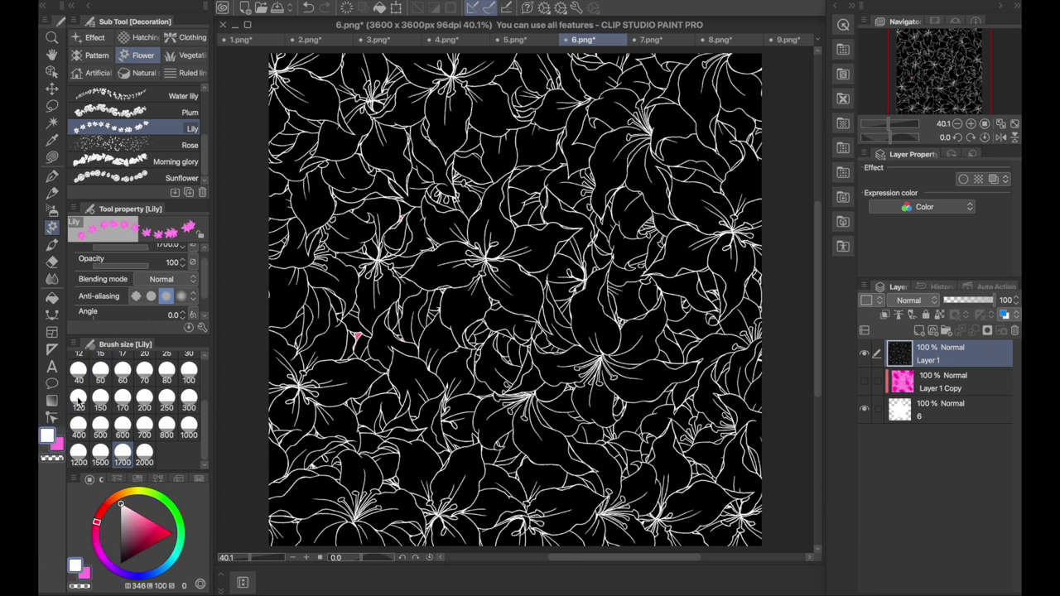
Step: Scatter magenta lilies with white outlines across the whole black pattern, using the Lily brush at size 700
{"action": "left_click", "coordinate": [144, 426]}
{"action": "left_click", "coordinate": [357, 148]}
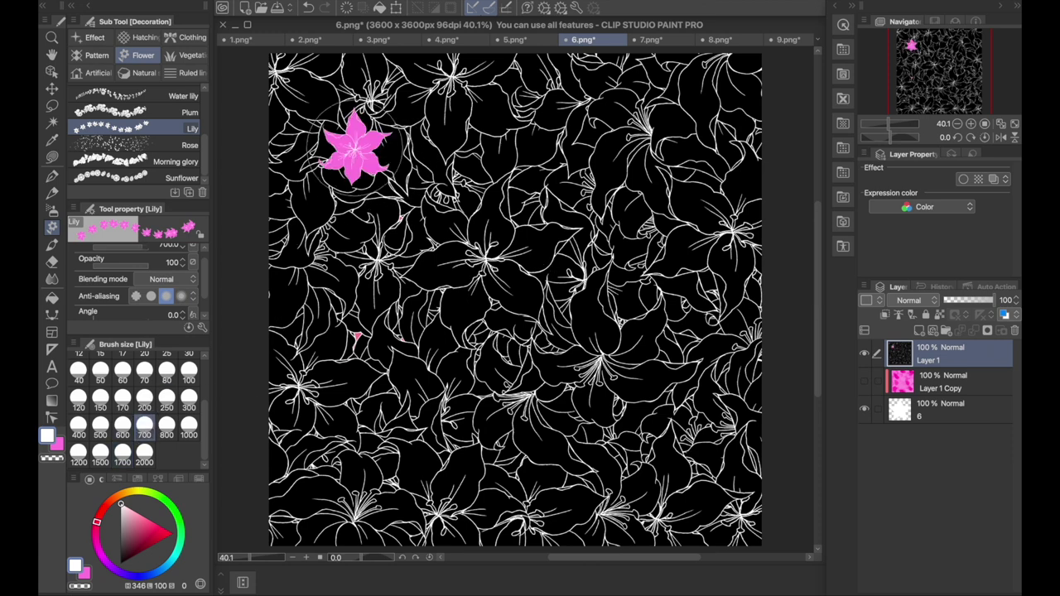
{"action": "left_click", "coordinate": [348, 300]}
{"action": "left_click", "coordinate": [507, 151]}
{"action": "left_click", "coordinate": [549, 286]}
{"action": "left_click", "coordinate": [679, 187]}
{"action": "left_click", "coordinate": [669, 373]}
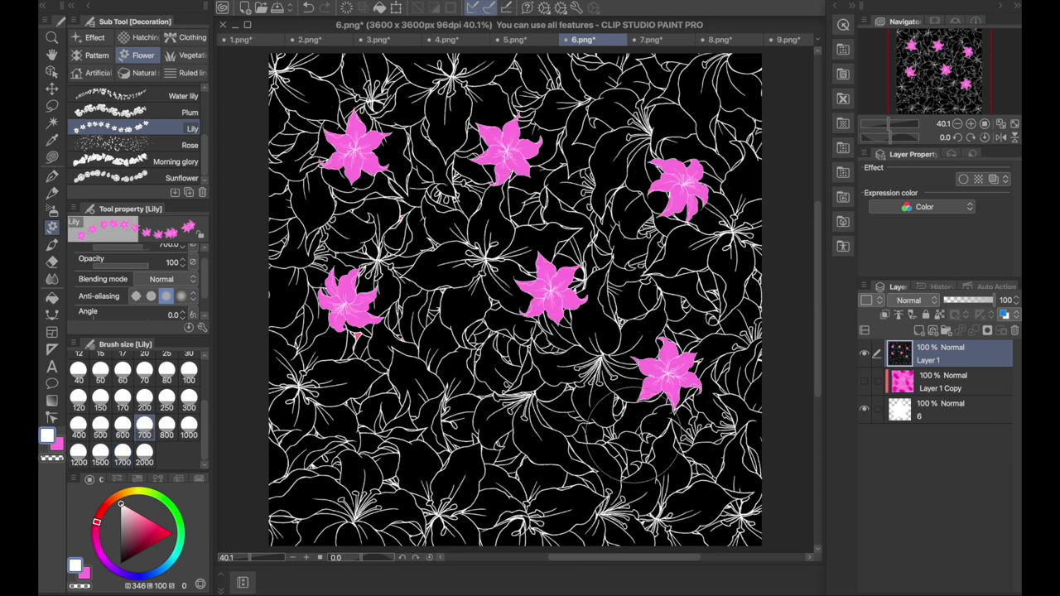
{"action": "left_click", "coordinate": [603, 476]}
{"action": "left_click", "coordinate": [445, 460]}
{"action": "left_click", "coordinate": [420, 360]}
{"action": "left_click", "coordinate": [315, 435]}
{"action": "left_click", "coordinate": [428, 244]}
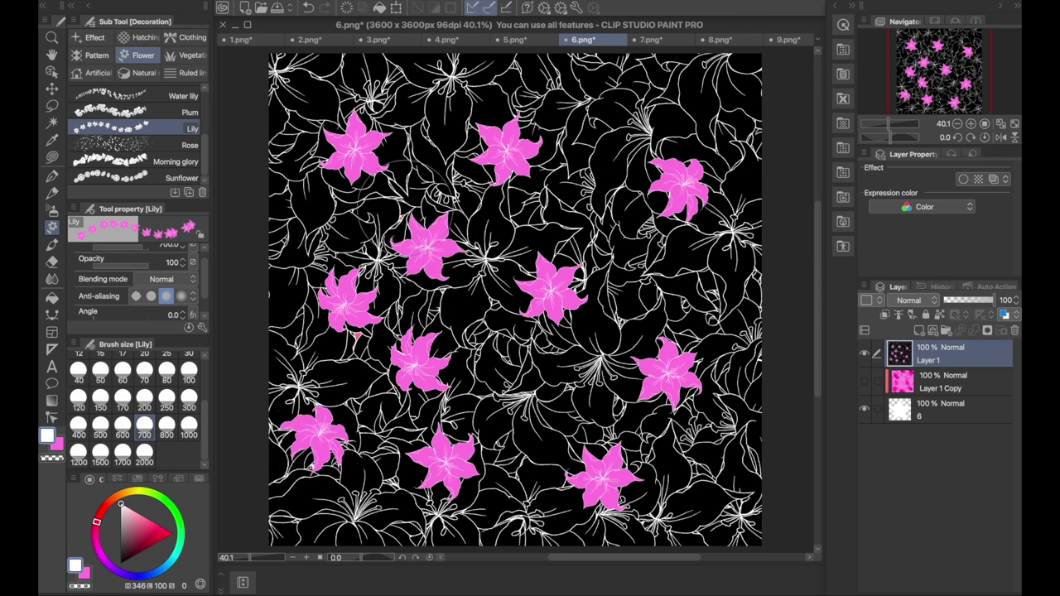
{"action": "left_click", "coordinate": [315, 87]}
{"action": "left_click", "coordinate": [588, 83]}
{"action": "left_click", "coordinate": [564, 198]}
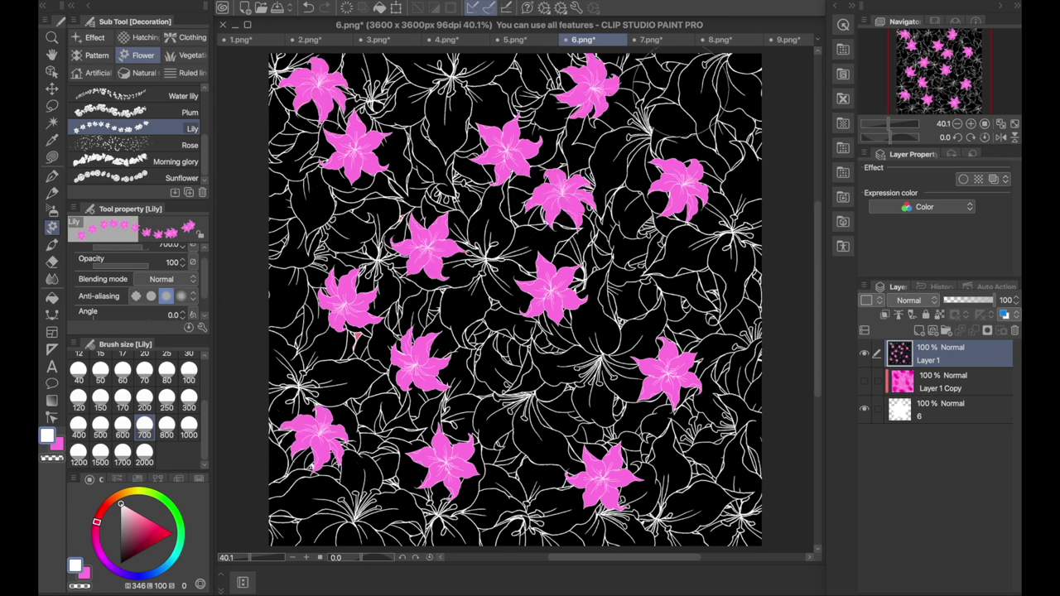
{"action": "left_click", "coordinate": [681, 86]}
{"action": "left_click", "coordinate": [710, 303]}
{"action": "left_click", "coordinate": [615, 256]}
{"action": "left_click", "coordinate": [571, 411]}
{"action": "left_click", "coordinate": [509, 495]}
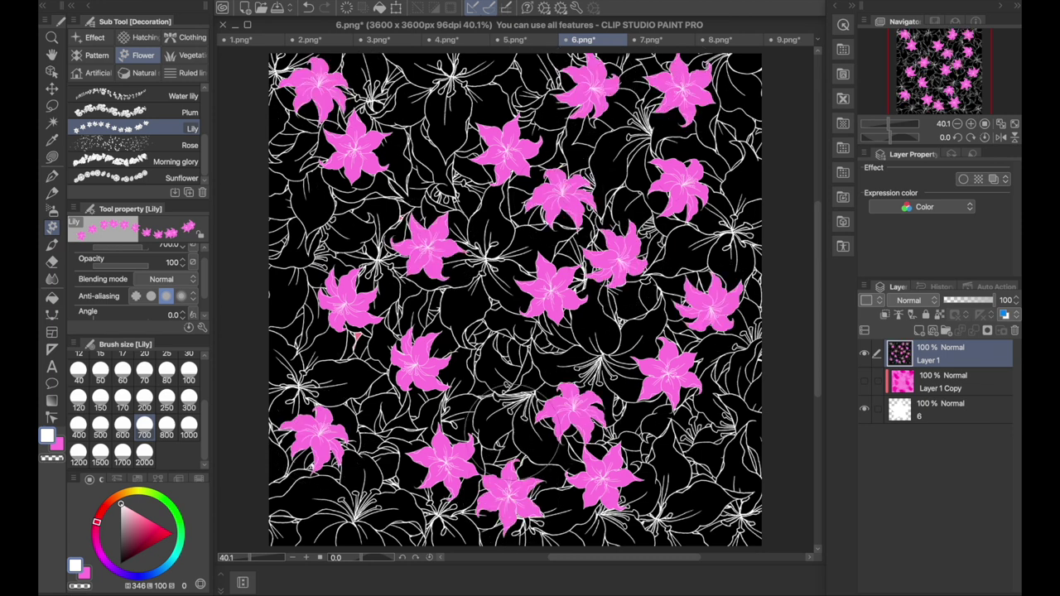
{"action": "left_click", "coordinate": [503, 330]}
{"action": "left_click", "coordinate": [717, 487]}
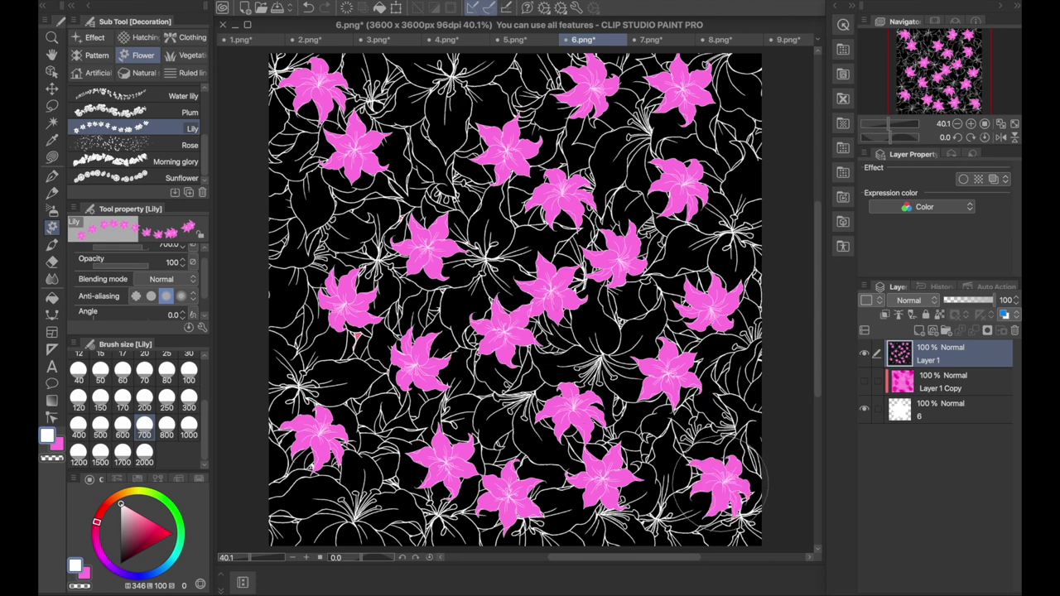
{"action": "left_click", "coordinate": [360, 499]}
{"action": "left_click", "coordinate": [300, 339]}
{"action": "left_click", "coordinate": [313, 198]}
{"action": "left_click", "coordinate": [418, 101]}
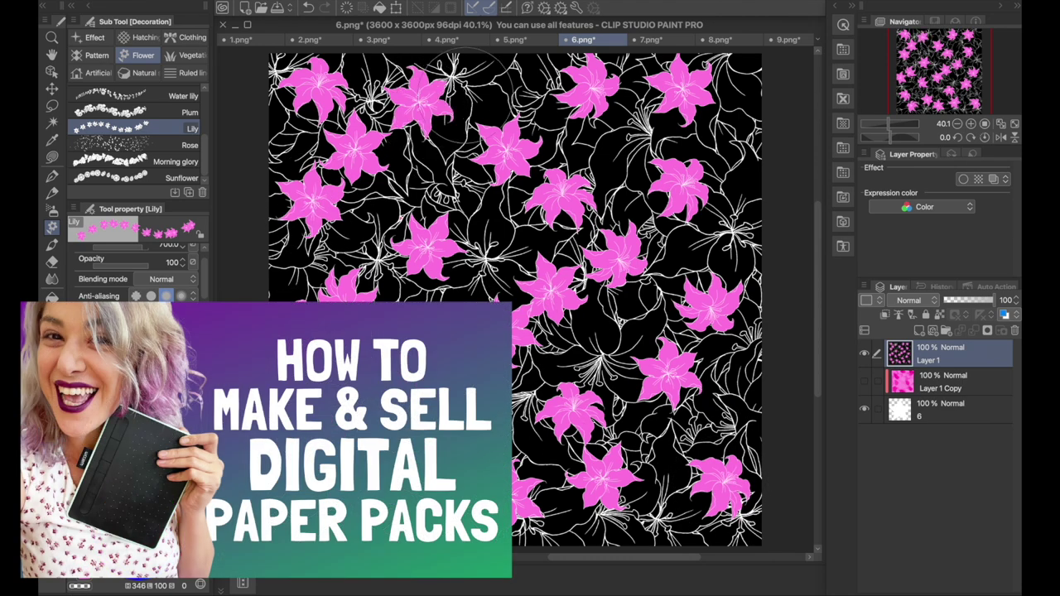
{"action": "left_click", "coordinate": [497, 73]}
{"action": "left_click", "coordinate": [733, 147]}
{"action": "left_click", "coordinate": [736, 229]}
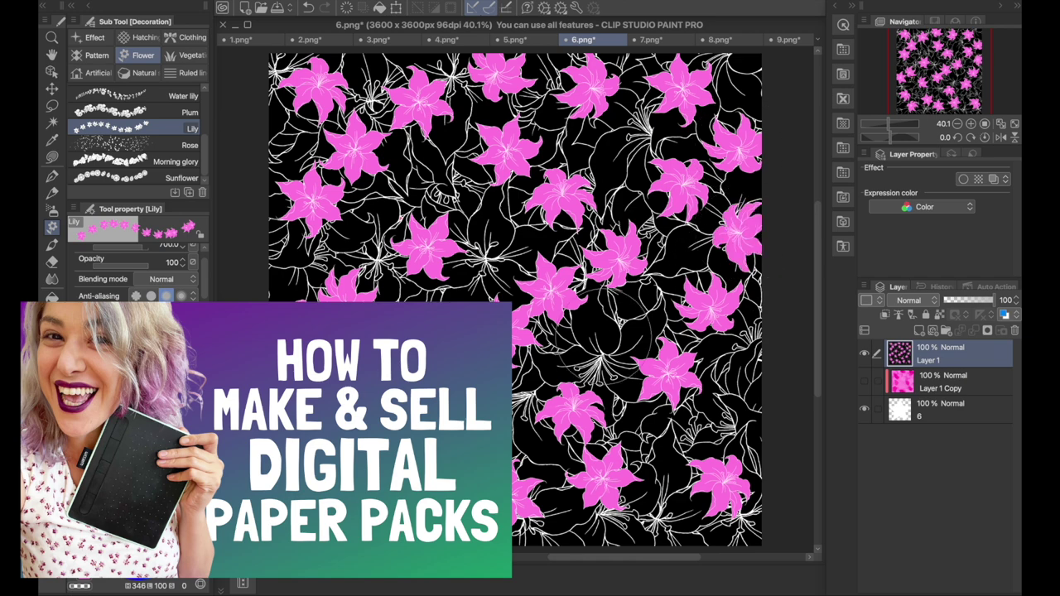
{"action": "left_click", "coordinate": [591, 329]}
{"action": "left_click", "coordinate": [655, 518]}
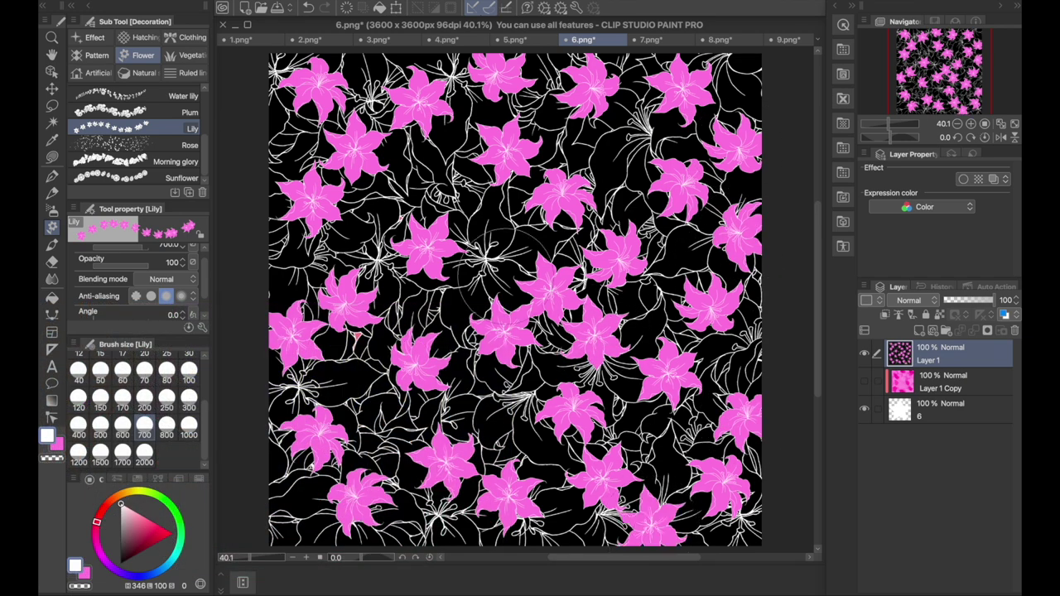
{"action": "left_click", "coordinate": [475, 231]}
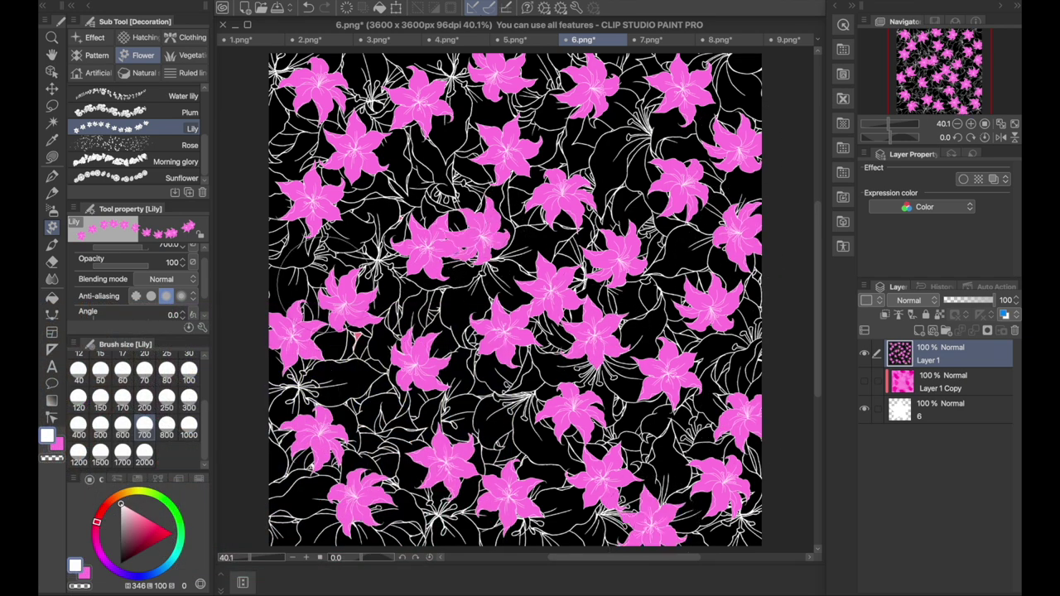
Step: Change the sub color to cyan with hue 193, luminosity 50 and saturation 93, and set the Lily brush size to 500
{"action": "double_click", "coordinate": [55, 445]}
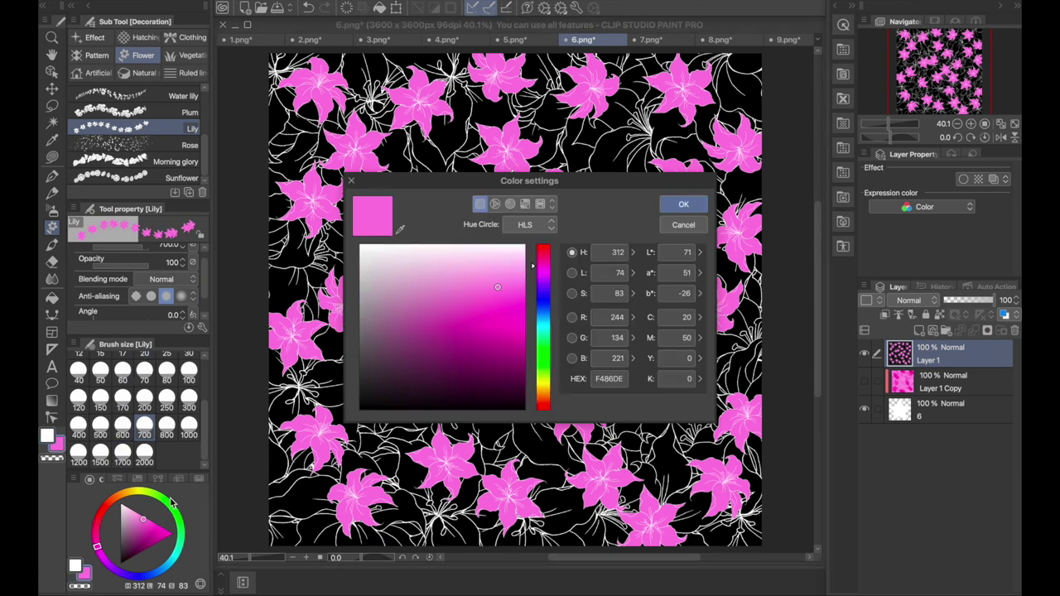
{"action": "left_click", "coordinate": [537, 319]}
{"action": "left_click", "coordinate": [509, 273]}
{"action": "left_click", "coordinate": [462, 311]}
{"action": "left_click", "coordinate": [515, 326]}
{"action": "left_click", "coordinate": [684, 205]}
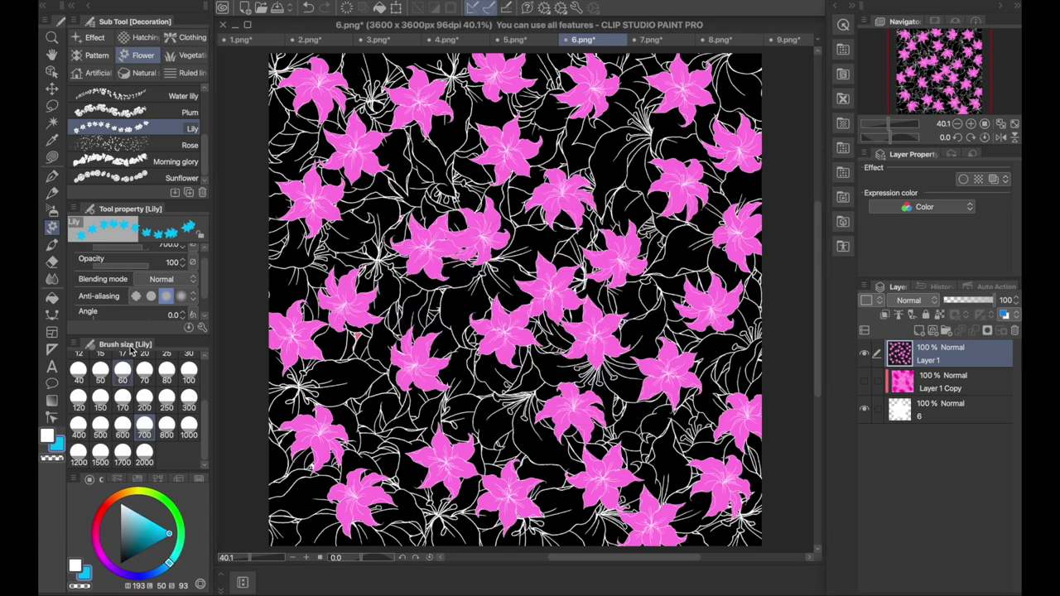
{"action": "left_click", "coordinate": [100, 423]}
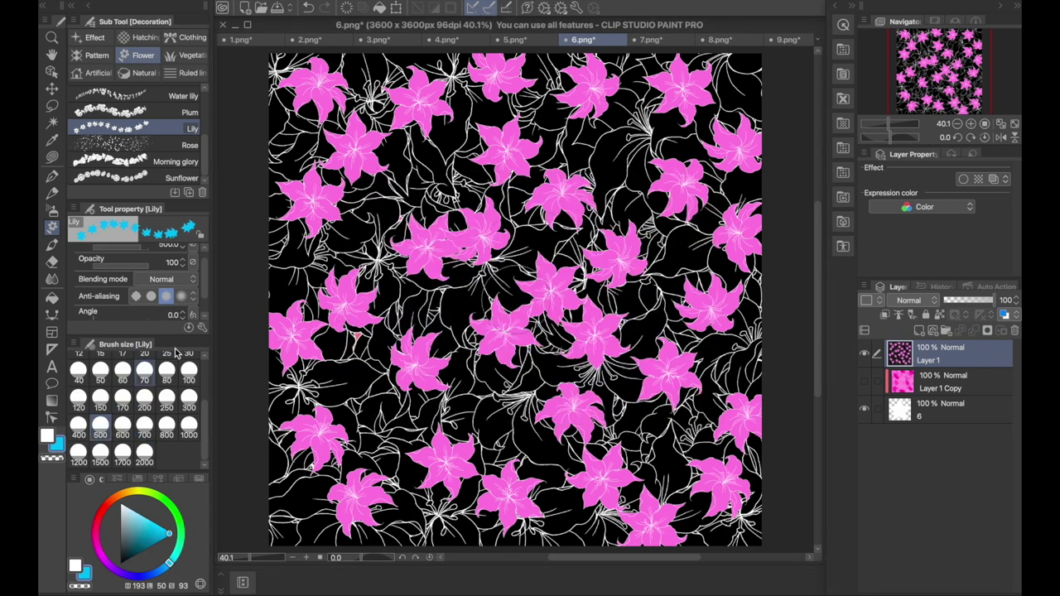
{"action": "left_click_drag", "start_coordinate": [369, 213], "coordinate": [422, 166]}
{"action": "left_click", "coordinate": [450, 56]}
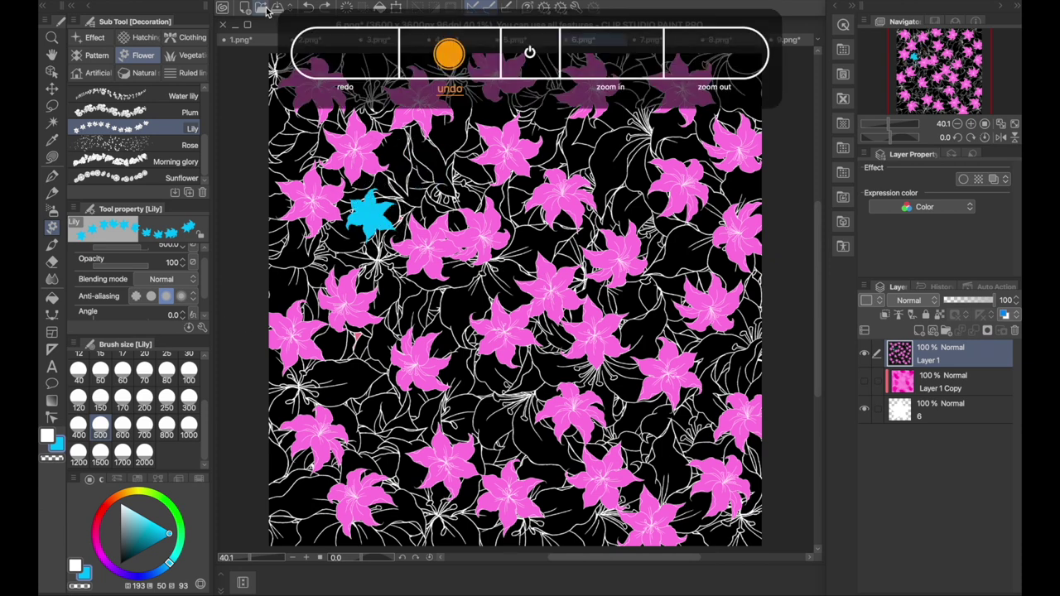
{"action": "left_click", "coordinate": [450, 56]}
{"action": "left_click", "coordinate": [449, 56]}
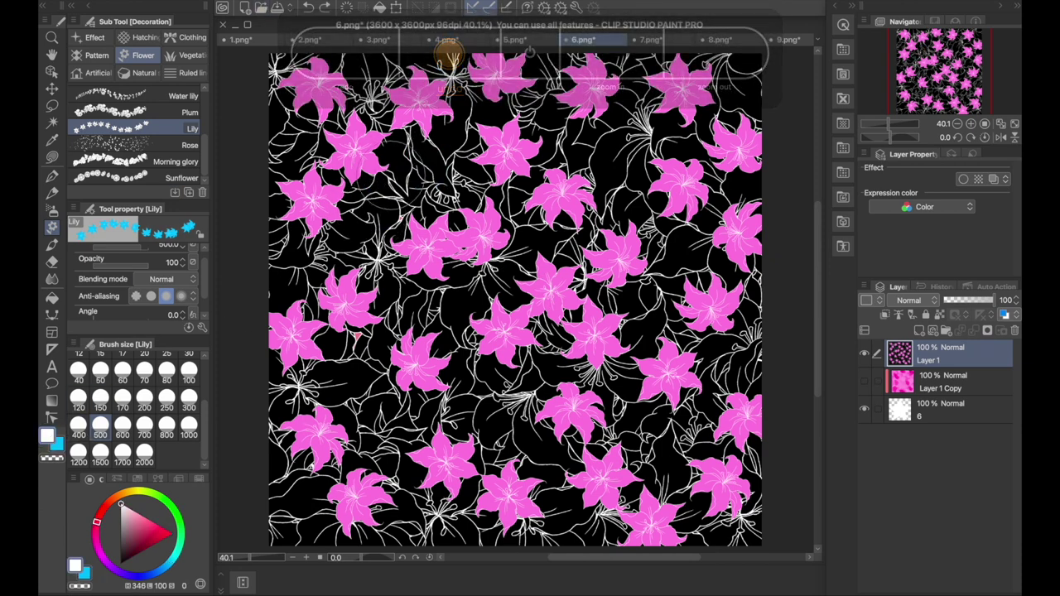
Step: Scatter small cyan lilies with white outlines between and over the magenta ones across the whole pattern
{"action": "left_click", "coordinate": [421, 166]}
{"action": "left_click", "coordinate": [365, 236]}
{"action": "left_click", "coordinate": [595, 157]}
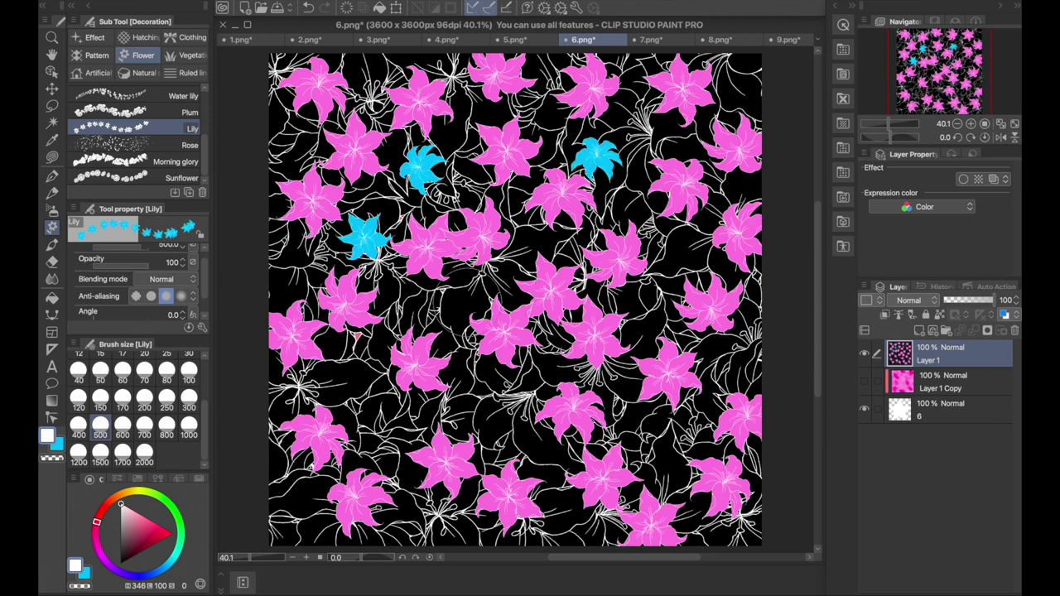
{"action": "left_click", "coordinate": [465, 300]}
{"action": "left_click", "coordinate": [354, 377]}
{"action": "left_click", "coordinate": [383, 435]}
{"action": "left_click", "coordinate": [483, 406]}
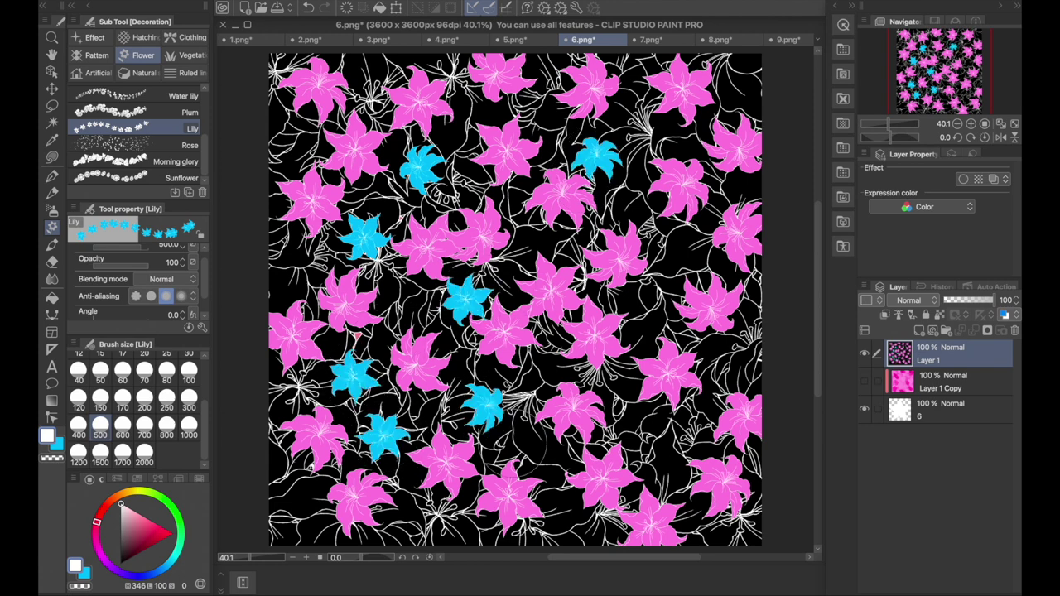
{"action": "left_click", "coordinate": [537, 473]}
{"action": "left_click", "coordinate": [543, 323]}
{"action": "left_click", "coordinate": [663, 315]}
{"action": "left_click", "coordinate": [654, 414]}
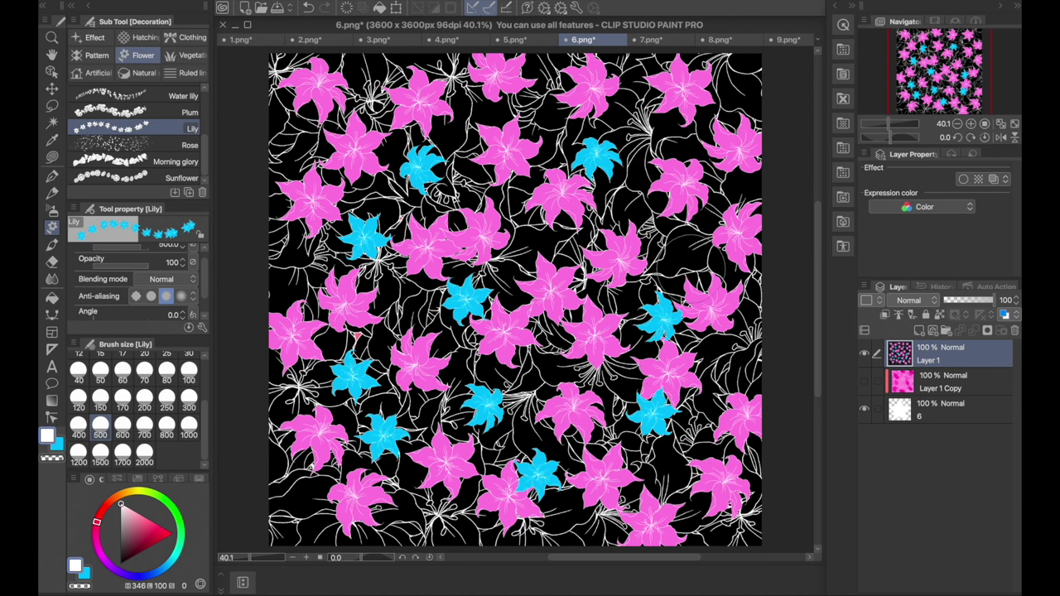
{"action": "left_click", "coordinate": [541, 232]}
{"action": "left_click", "coordinate": [331, 116]}
{"action": "left_click", "coordinate": [520, 96]}
{"action": "left_click", "coordinate": [302, 191]}
{"action": "left_click", "coordinate": [696, 174]}
{"action": "left_click", "coordinate": [690, 261]}
{"action": "left_click", "coordinate": [667, 120]}
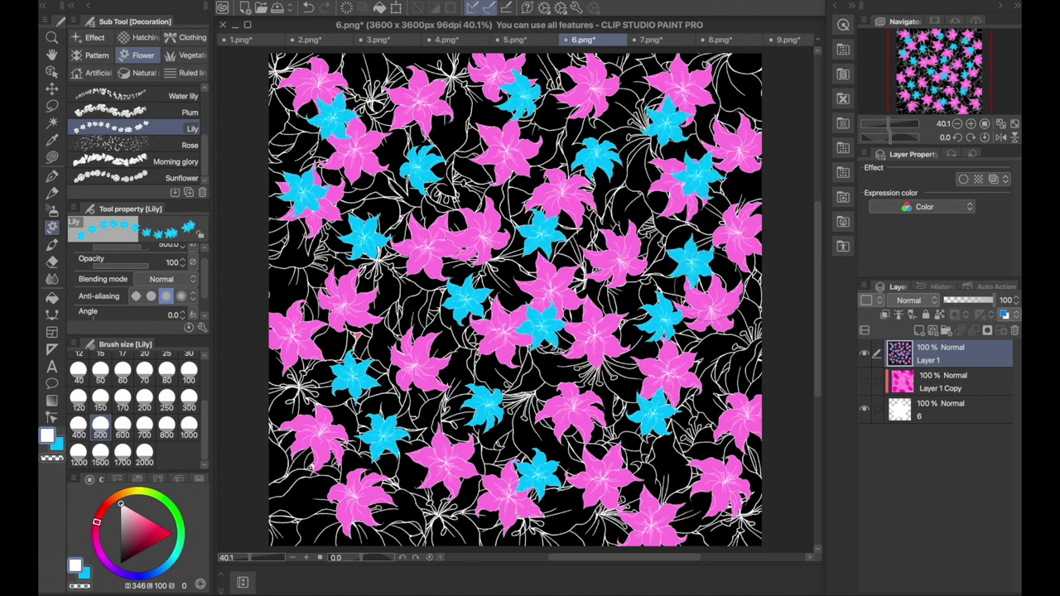
{"action": "left_click", "coordinate": [736, 368]}
{"action": "left_click", "coordinate": [710, 493]}
{"action": "left_click", "coordinate": [604, 497]}
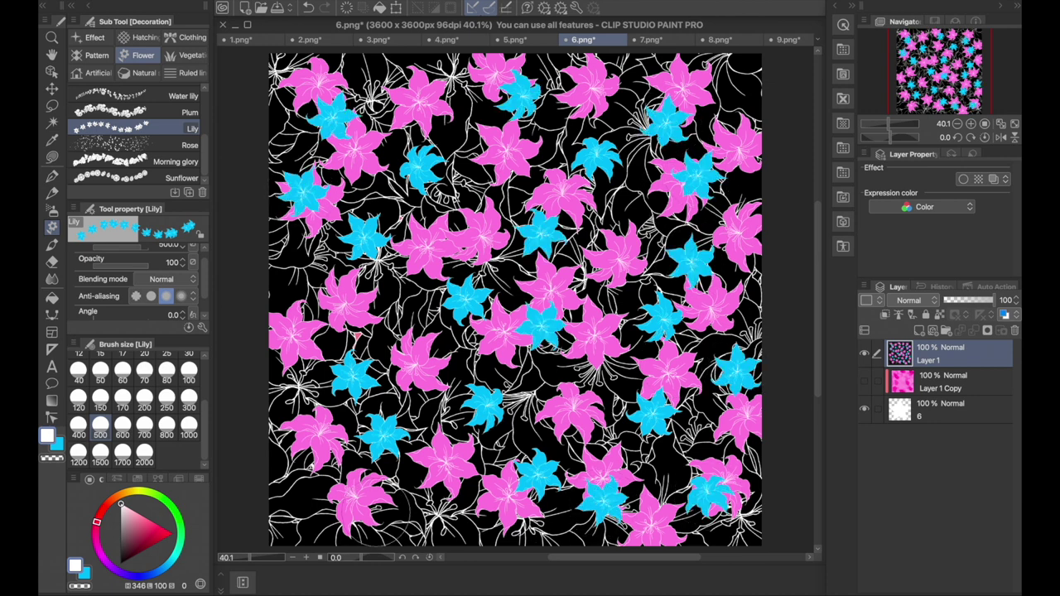
{"action": "left_click", "coordinate": [379, 507]}
{"action": "left_click", "coordinate": [289, 477]}
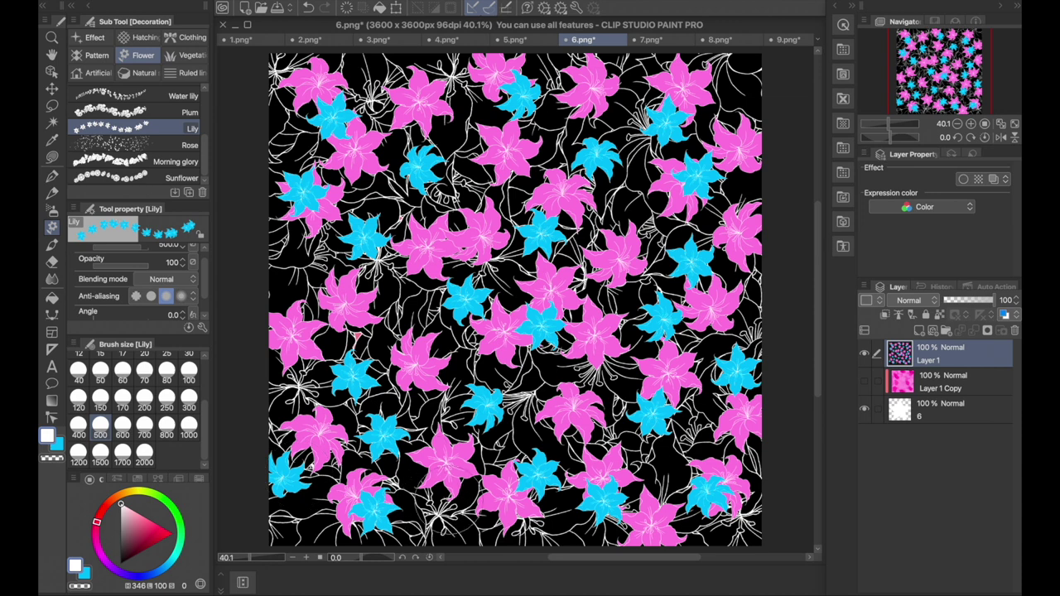
{"action": "left_click", "coordinate": [447, 499]}
{"action": "left_click", "coordinate": [456, 222]}
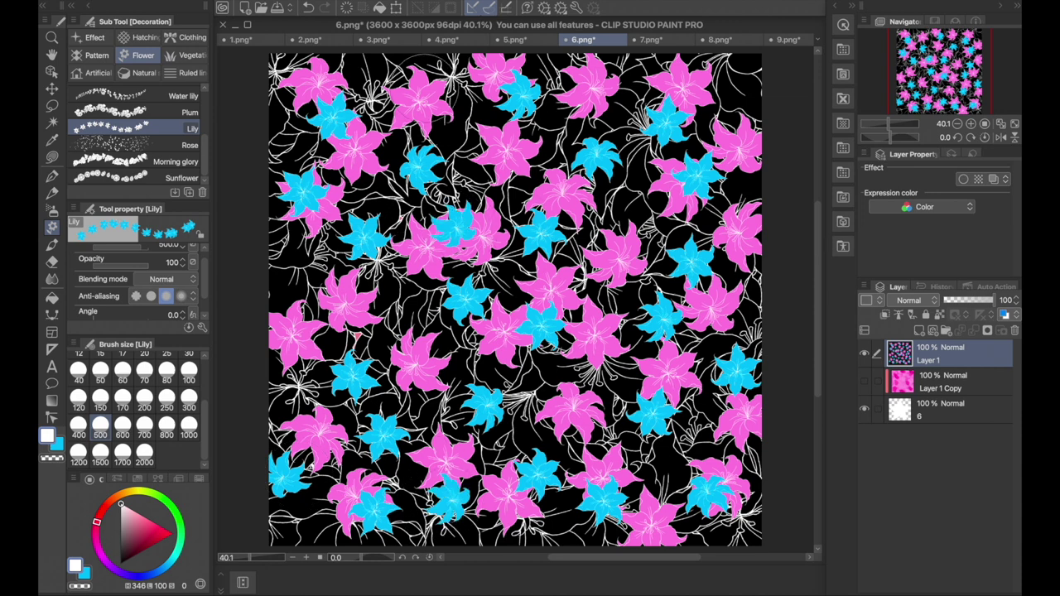
{"action": "left_click", "coordinate": [401, 79]}
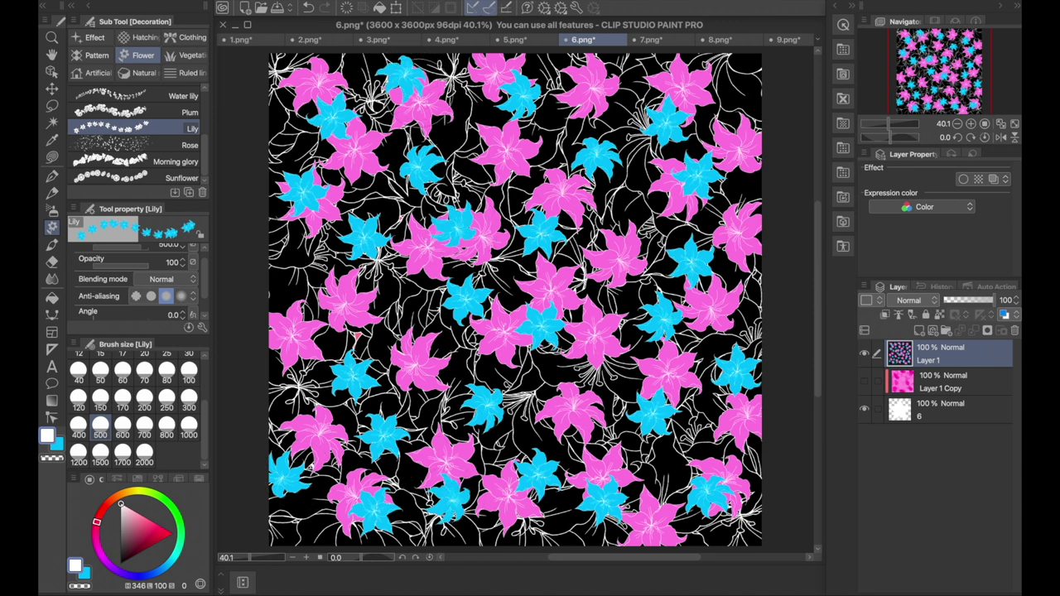
Step: Clip the lily pattern layer to the star shape, and paste a copy of it above the hidden pink layer in 7.png
{"action": "left_click", "coordinate": [884, 317]}
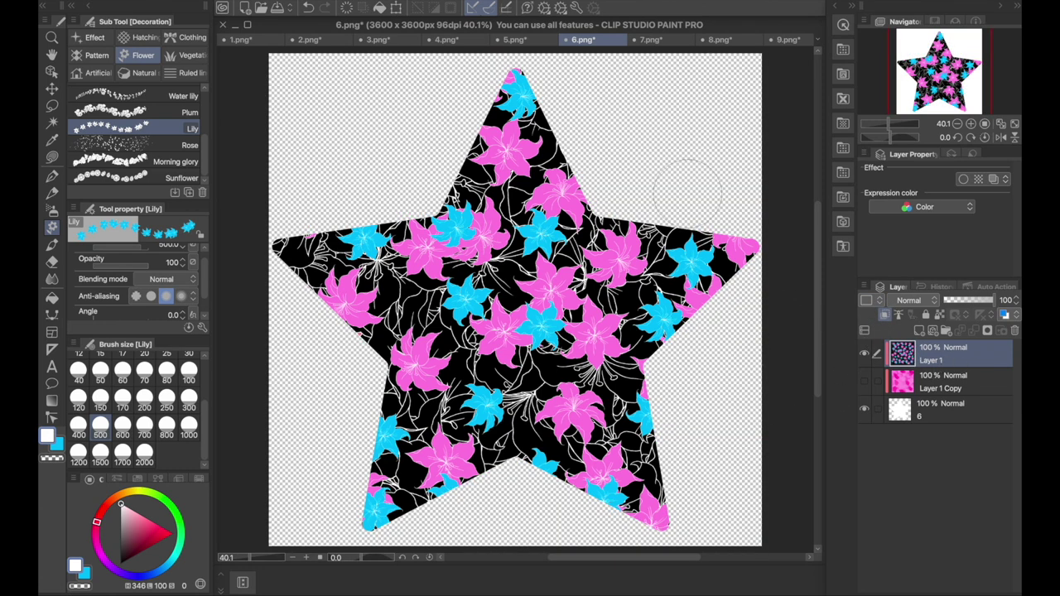
{"action": "left_click", "coordinate": [647, 39]}
{"action": "left_click", "coordinate": [864, 355]}
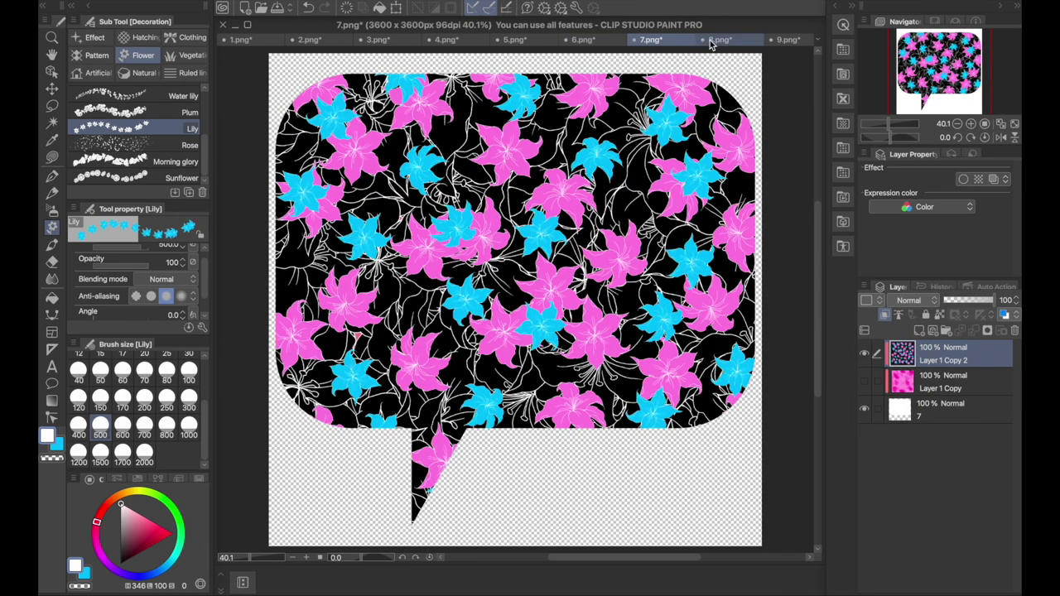
Step: Hide the pink layers in 8.png and 9.png and paste the clipped lily pattern layer into both documents
{"action": "left_click", "coordinate": [718, 39]}
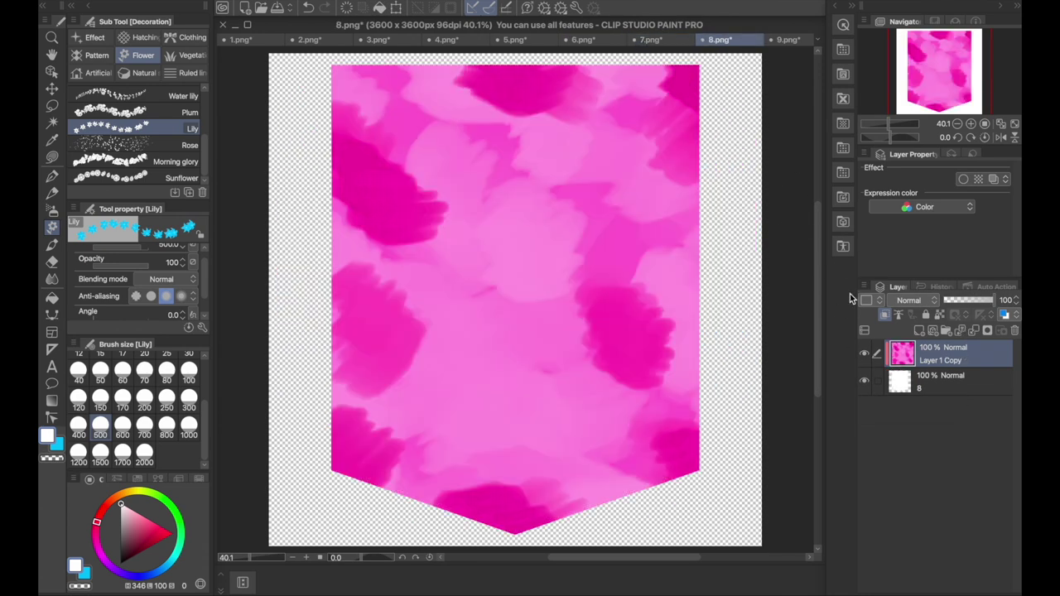
{"action": "left_click", "coordinate": [864, 355]}
{"action": "key", "text": "ctrl+v"}
{"action": "left_click", "coordinate": [788, 40]}
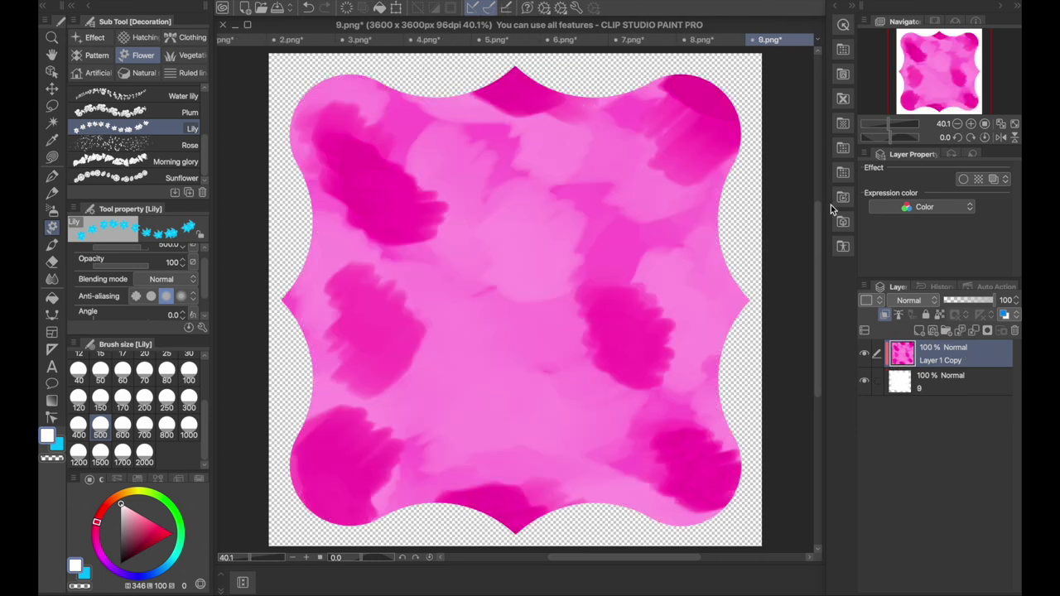
{"action": "left_click", "coordinate": [864, 355]}
{"action": "key", "text": "ctrl+v"}
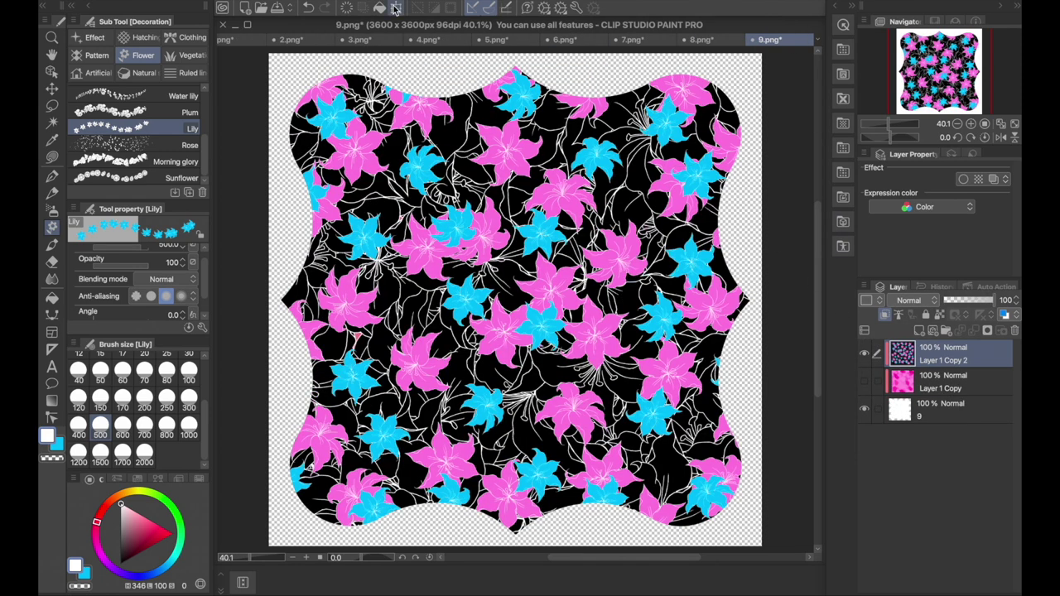
Step: Hide the top texture layer in 3.png and 5.png and paste the clipped lily pattern onto the triangle and the heart
{"action": "left_click", "coordinate": [360, 39]}
{"action": "left_click", "coordinate": [864, 355]}
{"action": "key", "text": "ctrl+v"}
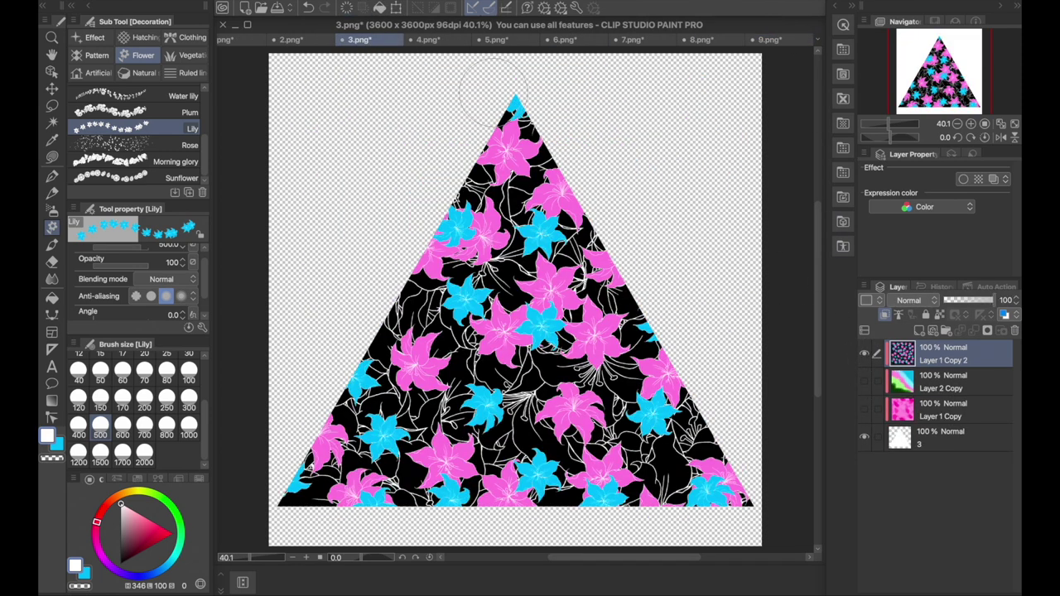
{"action": "left_click", "coordinate": [496, 40]}
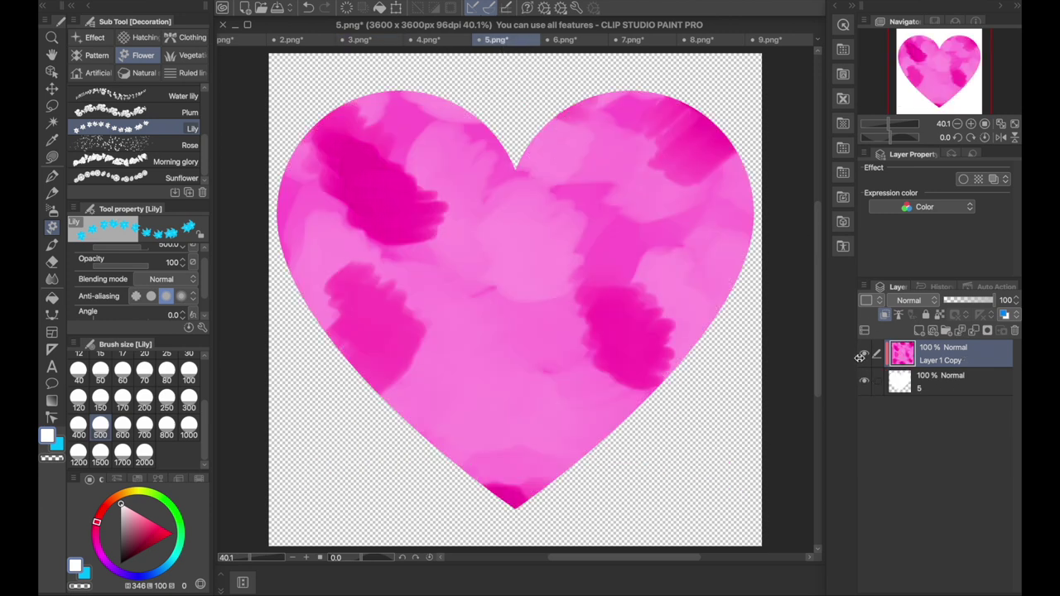
{"action": "left_click", "coordinate": [864, 354]}
{"action": "key", "text": "ctrl+v"}
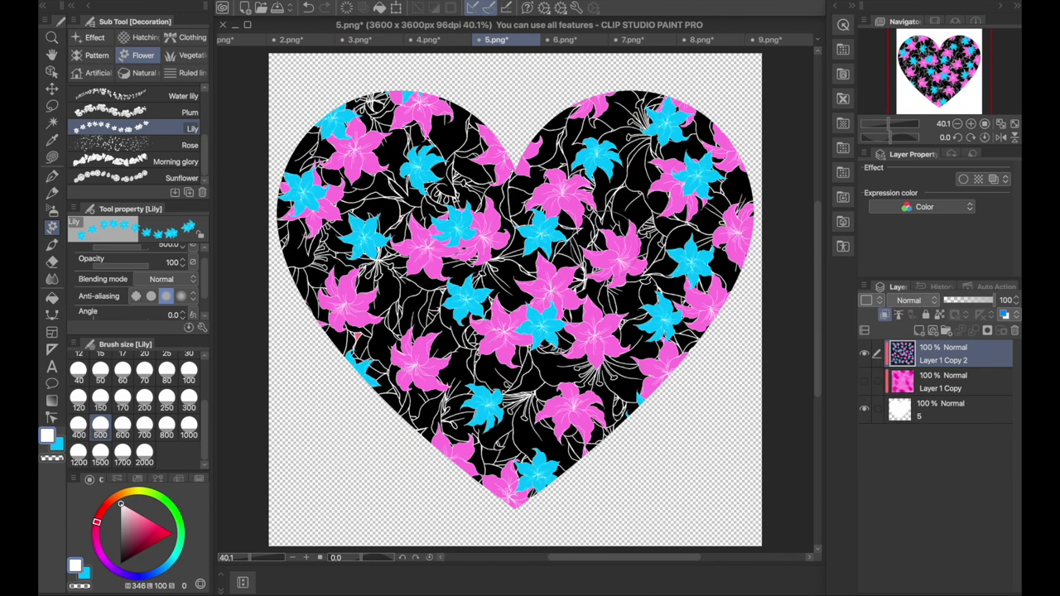
Step: Hide the lily layer in 5.png and fill a new layer with diagonal Rainbow gradient stripes clipped to the heart
{"action": "left_click", "coordinate": [864, 355]}
{"action": "left_click", "coordinate": [323, 9]}
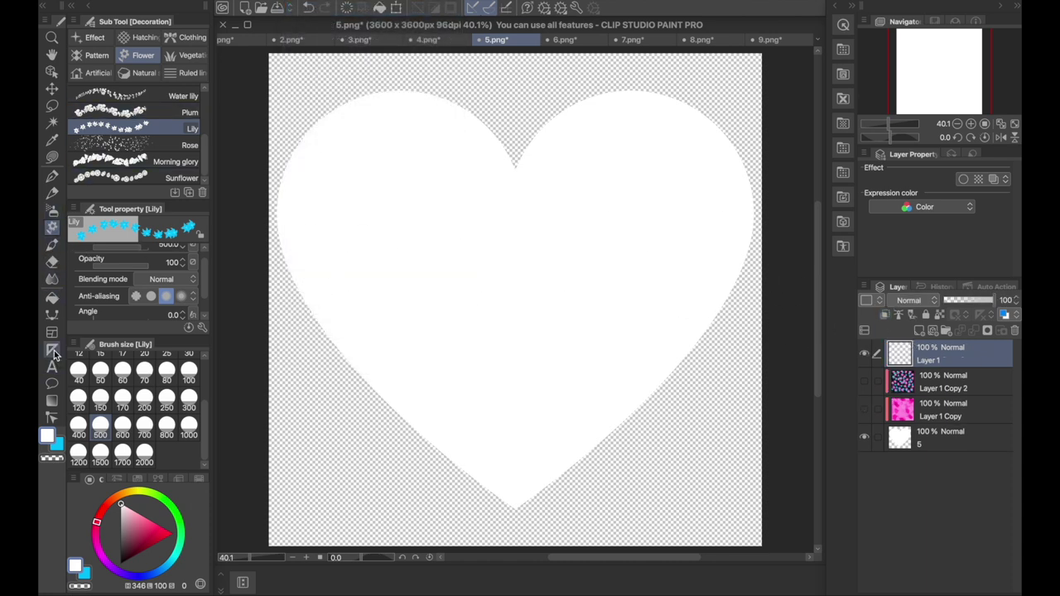
{"action": "left_click", "coordinate": [52, 402]}
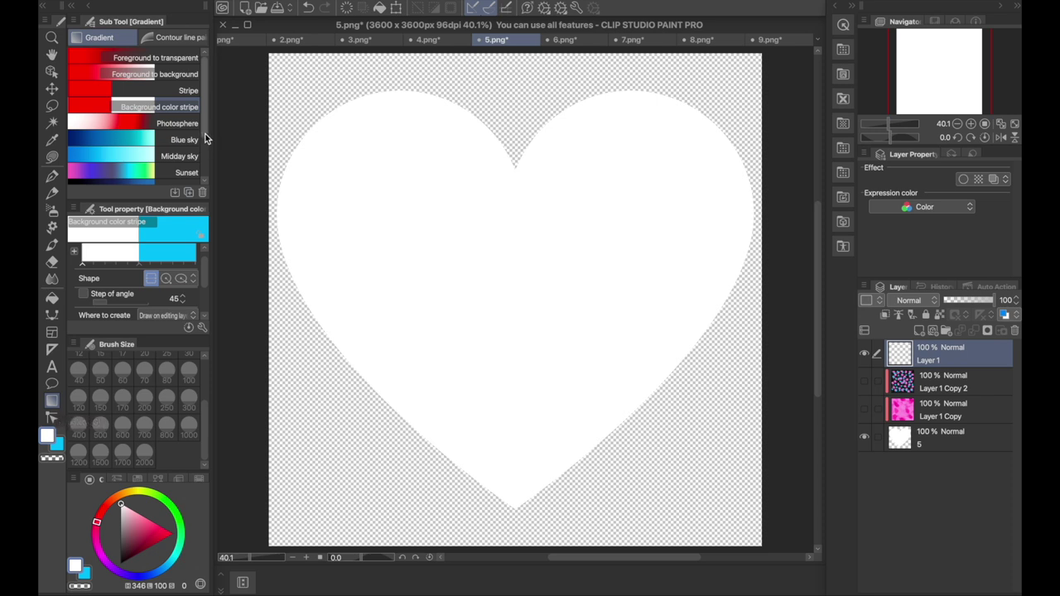
{"action": "scroll", "coordinate": [206, 140], "scroll_direction": "down", "scroll_amount": 4}
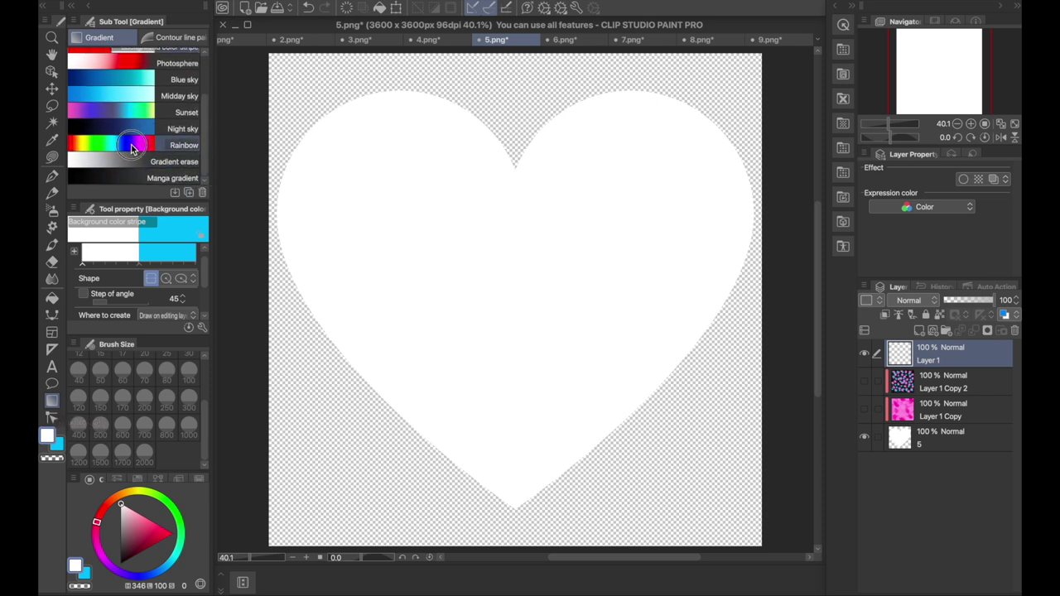
{"action": "left_click", "coordinate": [131, 146]}
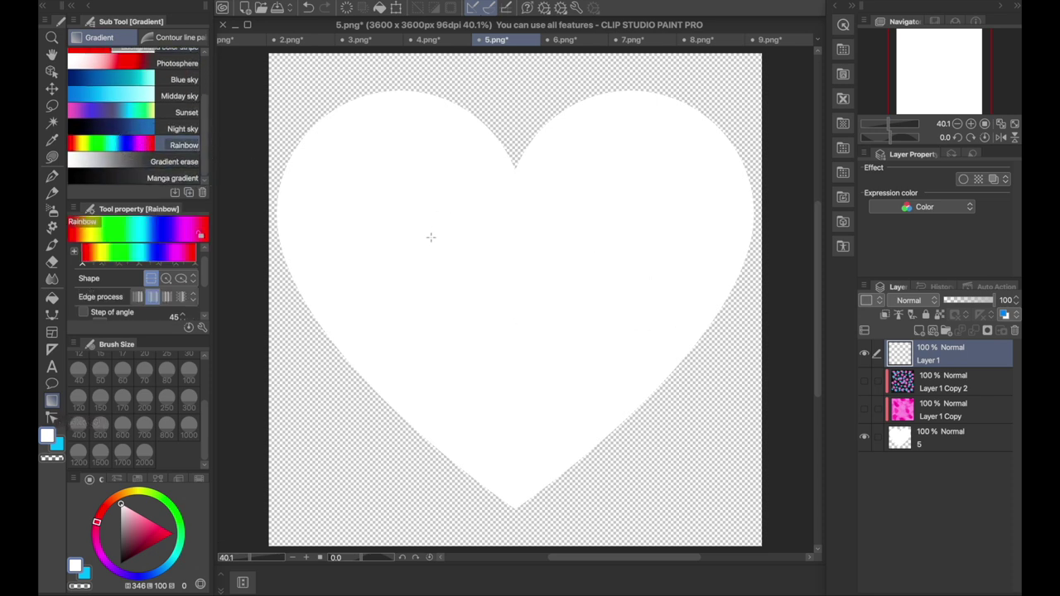
{"action": "left_click_drag", "start_coordinate": [525, 321], "coordinate": [559, 301]}
{"action": "left_click_drag", "start_coordinate": [632, 405], "coordinate": [634, 407]}
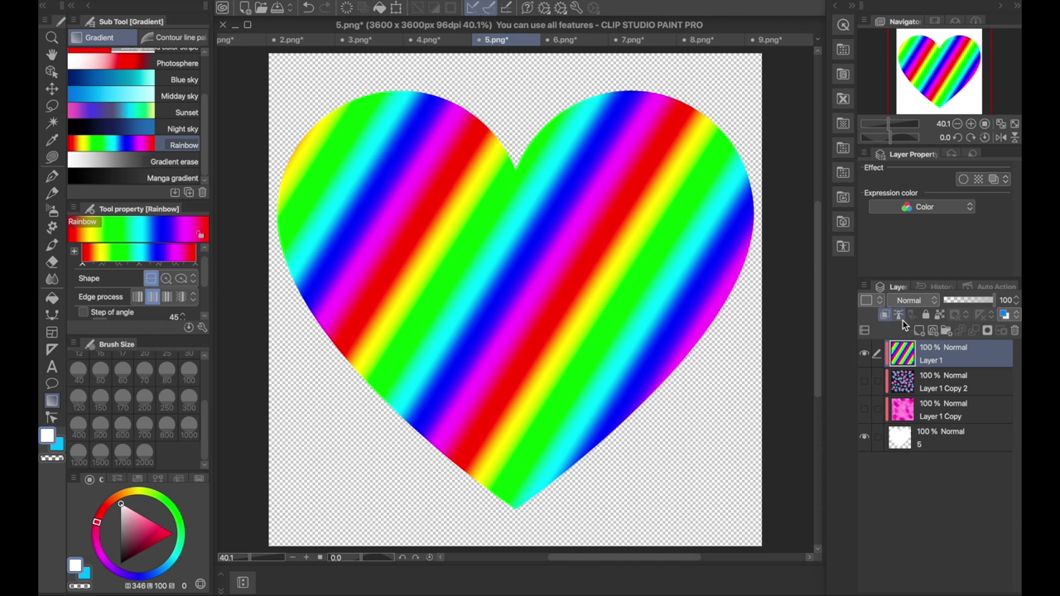
Step: Hide the rainbow layer and fill a new layer with a diagonal Sunset gradient clipped to the heart
{"action": "left_click", "coordinate": [865, 356]}
{"action": "left_click", "coordinate": [302, 2]}
{"action": "left_click", "coordinate": [310, 9]}
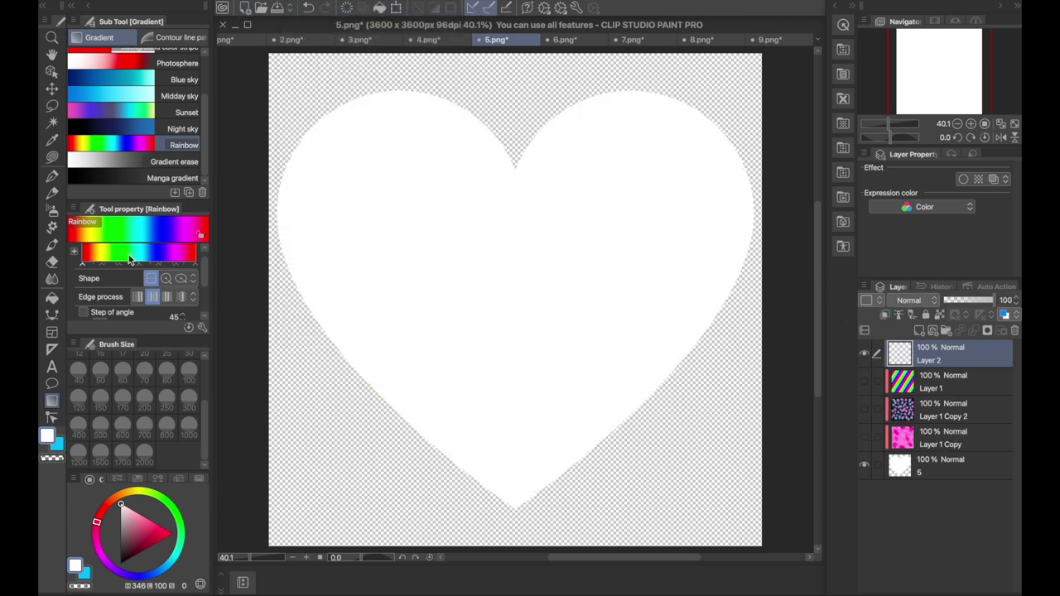
{"action": "left_click", "coordinate": [147, 113]}
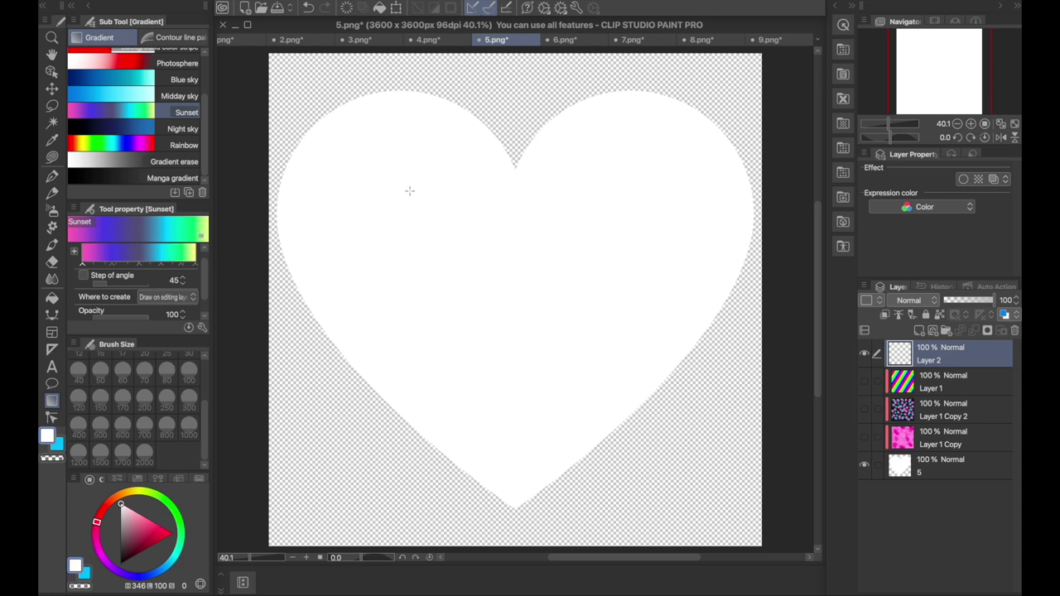
{"action": "left_click_drag", "start_coordinate": [549, 298], "coordinate": [549, 297]}
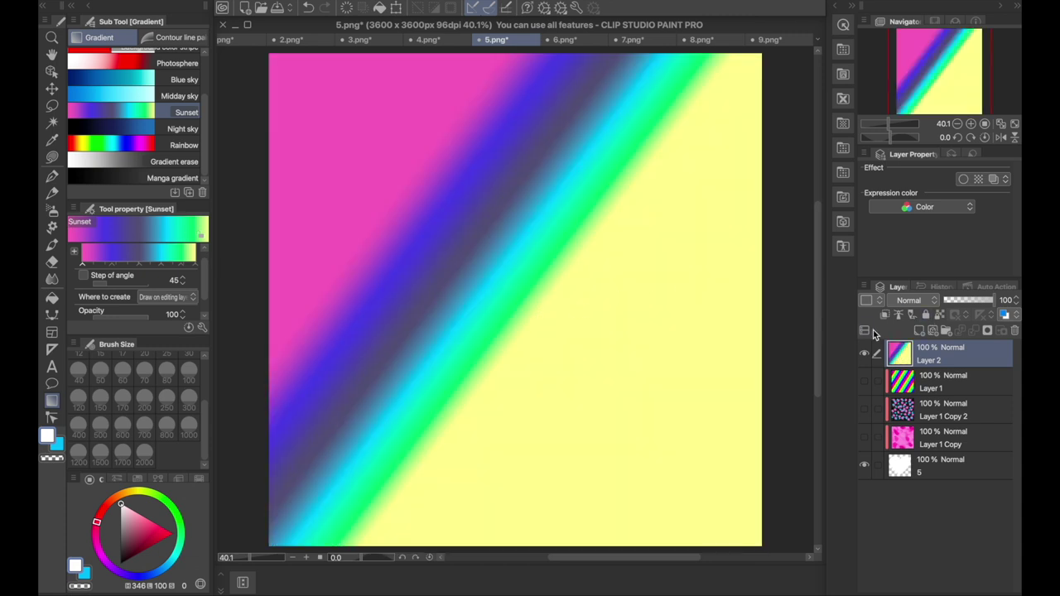
{"action": "left_click", "coordinate": [885, 316]}
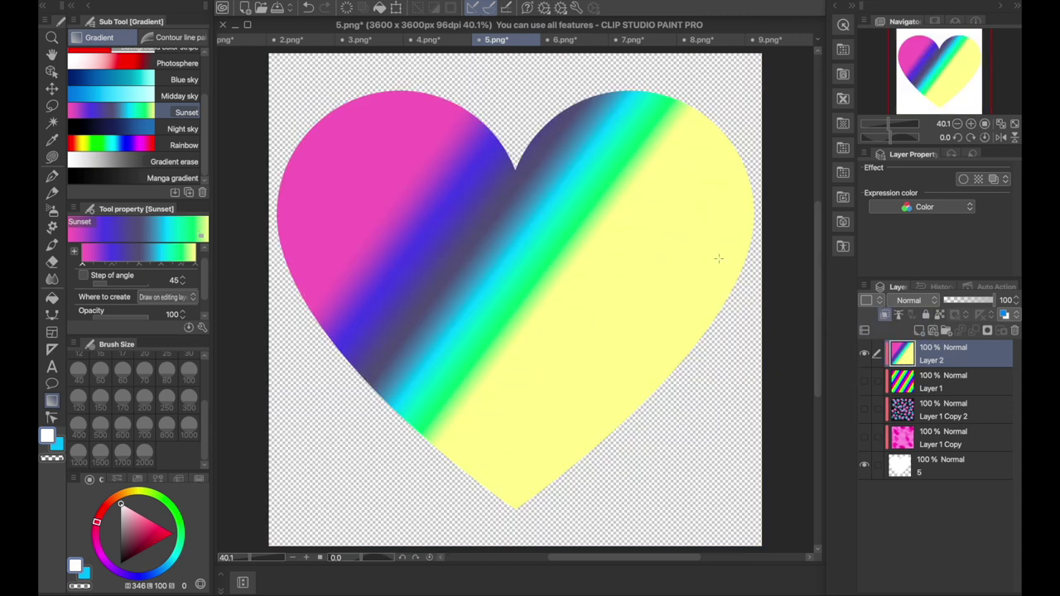
Step: Hide the sunset gradient layer, add a new layer above it, and open the Sunset gradient for editing
{"action": "left_click", "coordinate": [861, 353]}
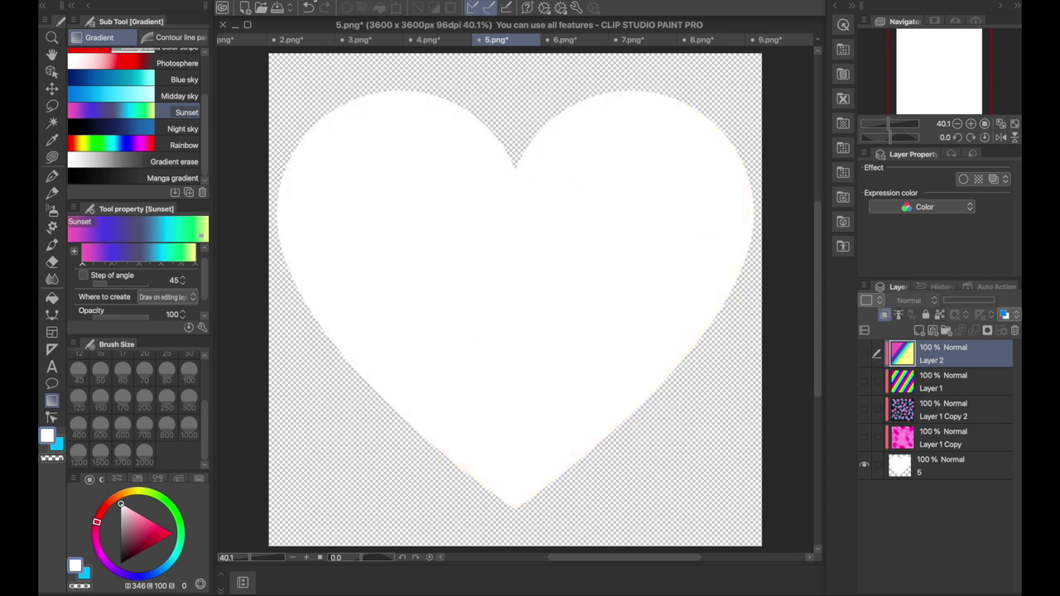
{"action": "left_click", "coordinate": [314, 3]}
{"action": "left_click", "coordinate": [331, 10]}
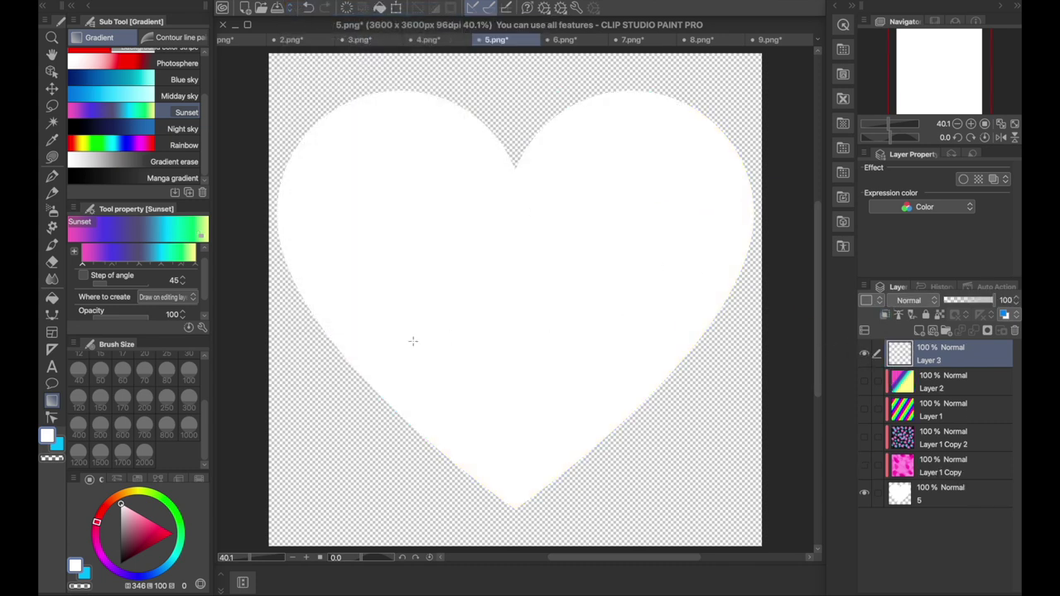
{"action": "left_click", "coordinate": [103, 250]}
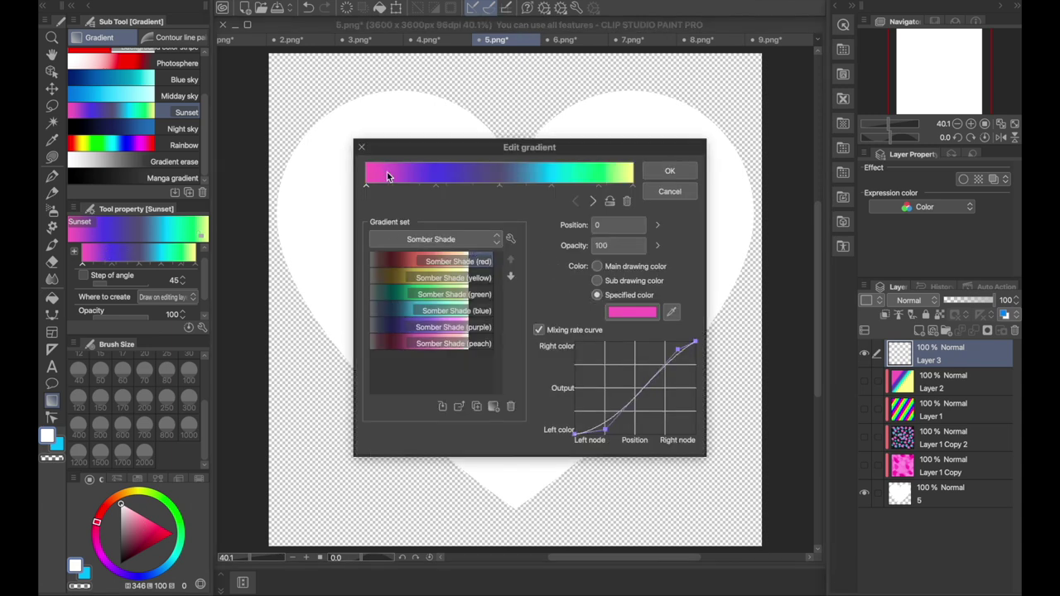
Step: Recolour the first stop of the Sunset gradient dark magenta
{"action": "left_click", "coordinate": [629, 313]}
{"action": "left_click", "coordinate": [503, 348]}
{"action": "left_click", "coordinate": [683, 205]}
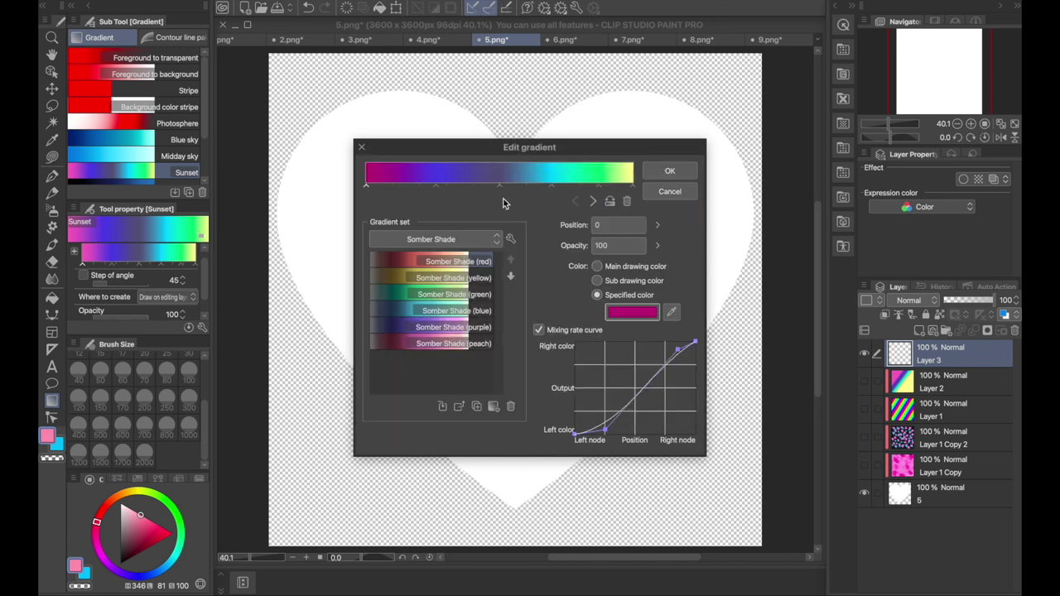
Step: Recolour the Sunset gradient's second stop bright green and its third stop a dull green with hue 91
{"action": "left_click", "coordinate": [436, 184]}
{"action": "left_click", "coordinate": [642, 317]}
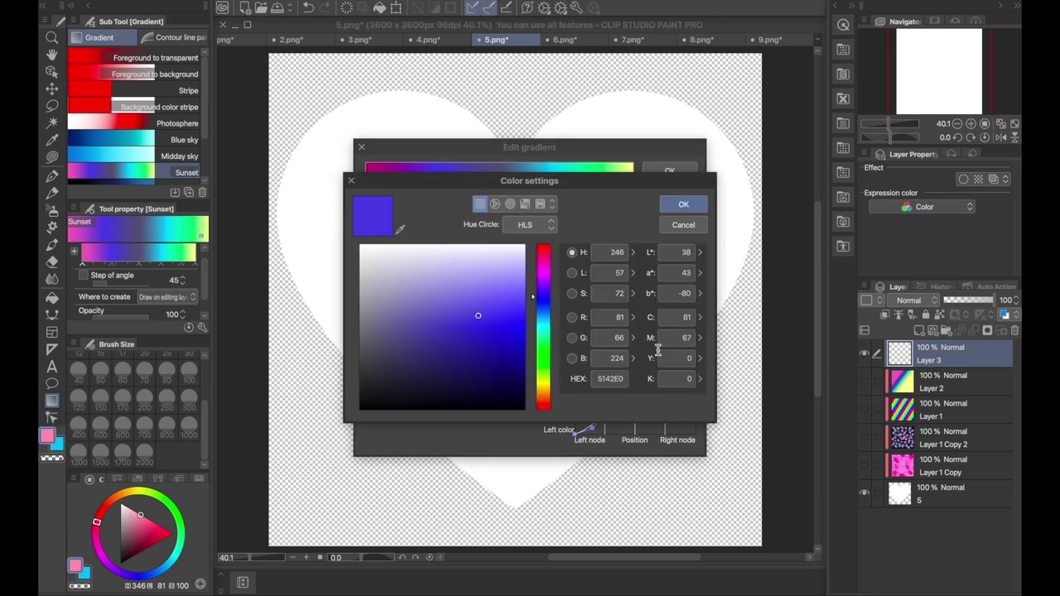
{"action": "left_click_drag", "start_coordinate": [547, 277], "coordinate": [544, 254]}
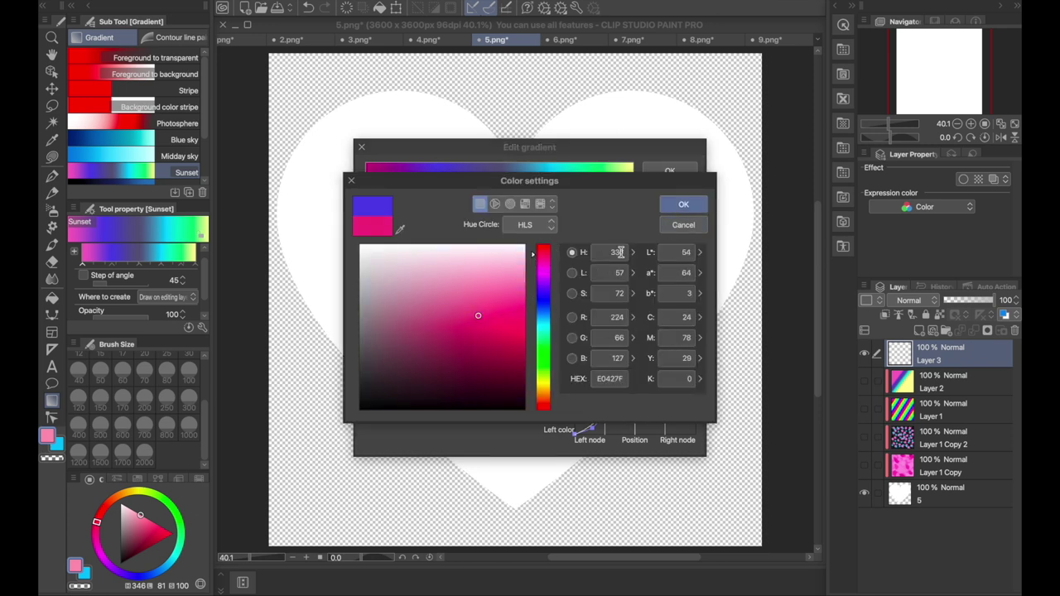
{"action": "left_click", "coordinate": [546, 348]}
{"action": "left_click", "coordinate": [683, 204]}
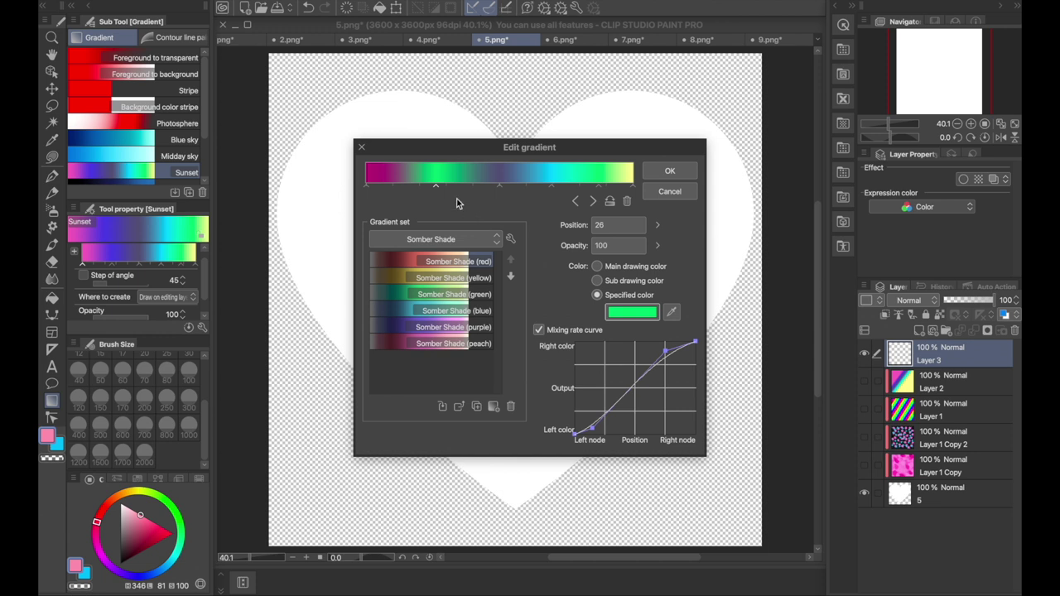
{"action": "left_click", "coordinate": [498, 186]}
{"action": "left_click", "coordinate": [638, 313]}
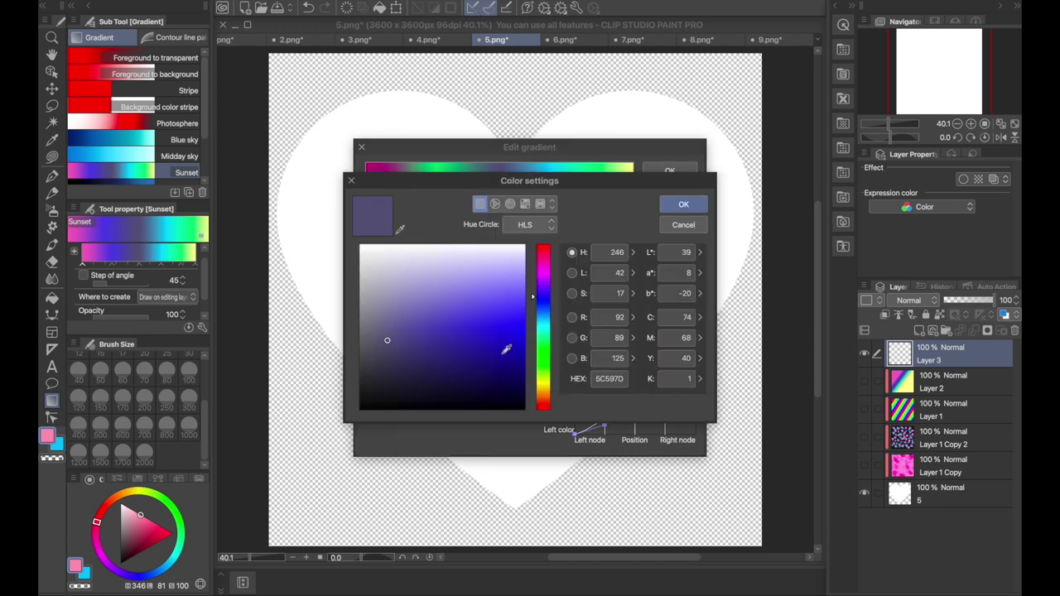
{"action": "left_click", "coordinate": [548, 368]}
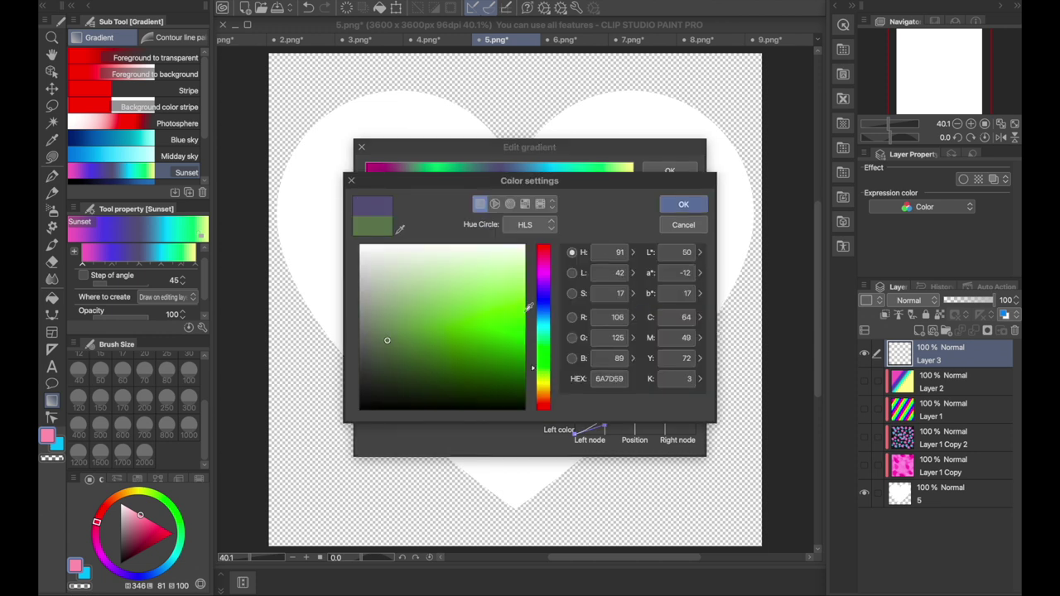
{"action": "left_click", "coordinate": [684, 204]}
Step: Recolour the gradient stop at position 70 lime green with hue 87 and the last stop pale green with hue 131
{"action": "left_click", "coordinate": [550, 184]}
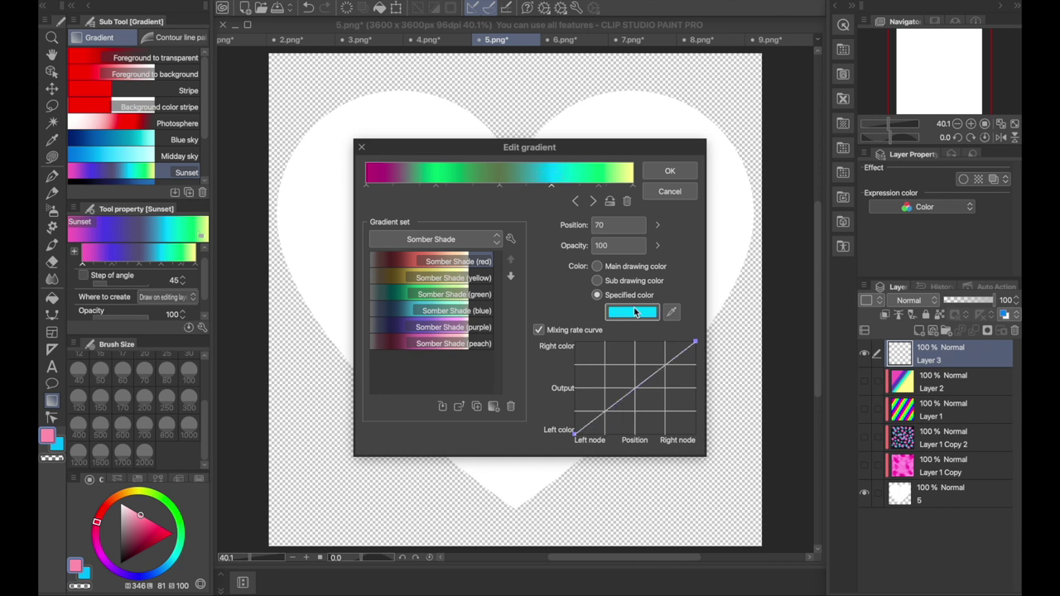
{"action": "left_click", "coordinate": [633, 312]}
{"action": "left_click", "coordinate": [543, 365]}
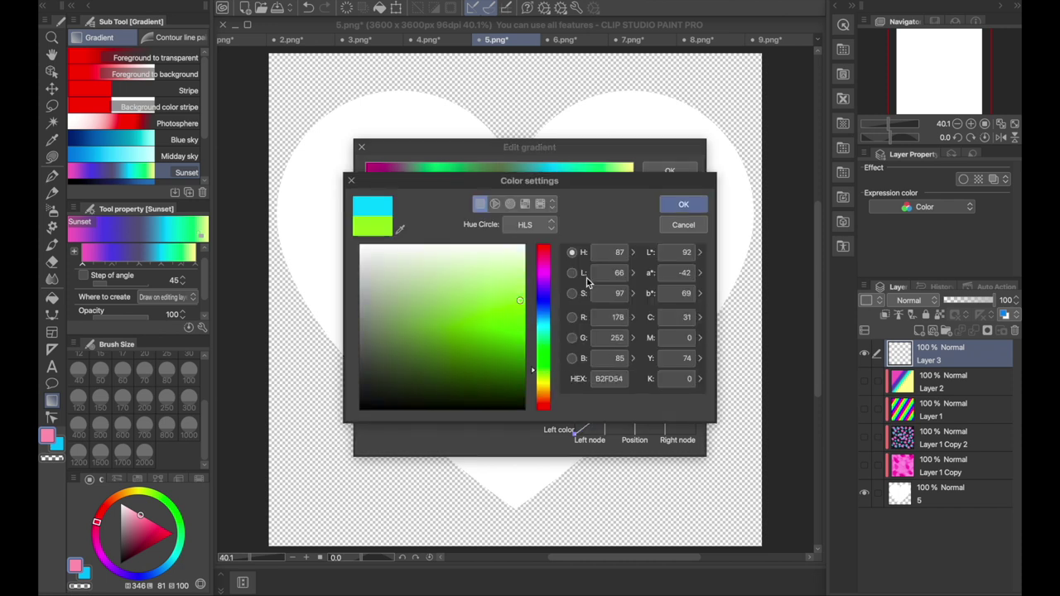
{"action": "left_click", "coordinate": [684, 205]}
{"action": "left_click", "coordinate": [630, 187]}
{"action": "left_click", "coordinate": [632, 312]}
{"action": "left_click", "coordinate": [542, 350]}
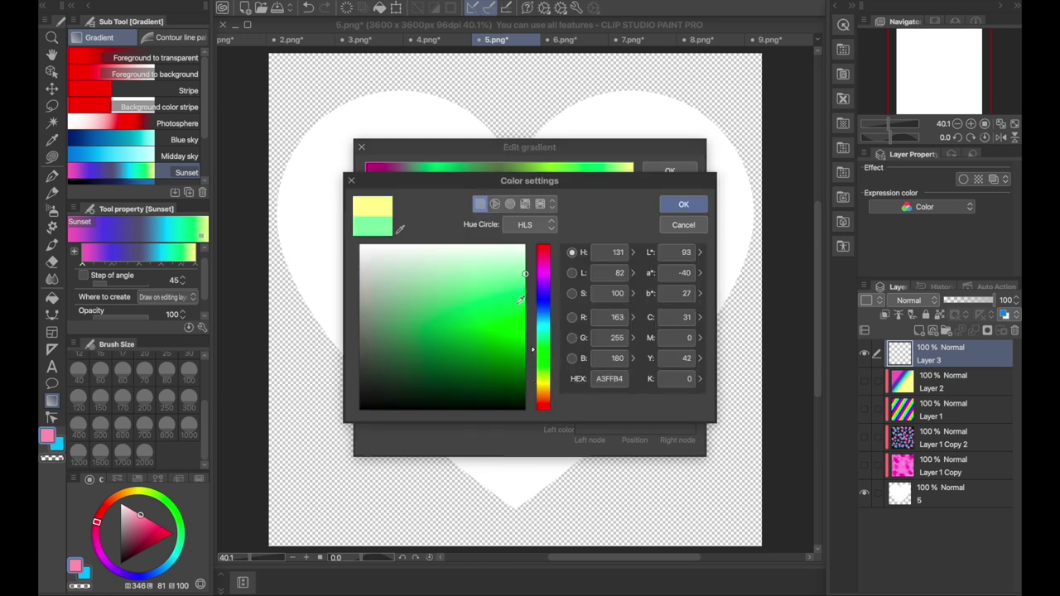
{"action": "left_click", "coordinate": [684, 207]}
Step: Recolour the first stop of the Sunset gradient green with hue 87
{"action": "left_click", "coordinate": [367, 186]}
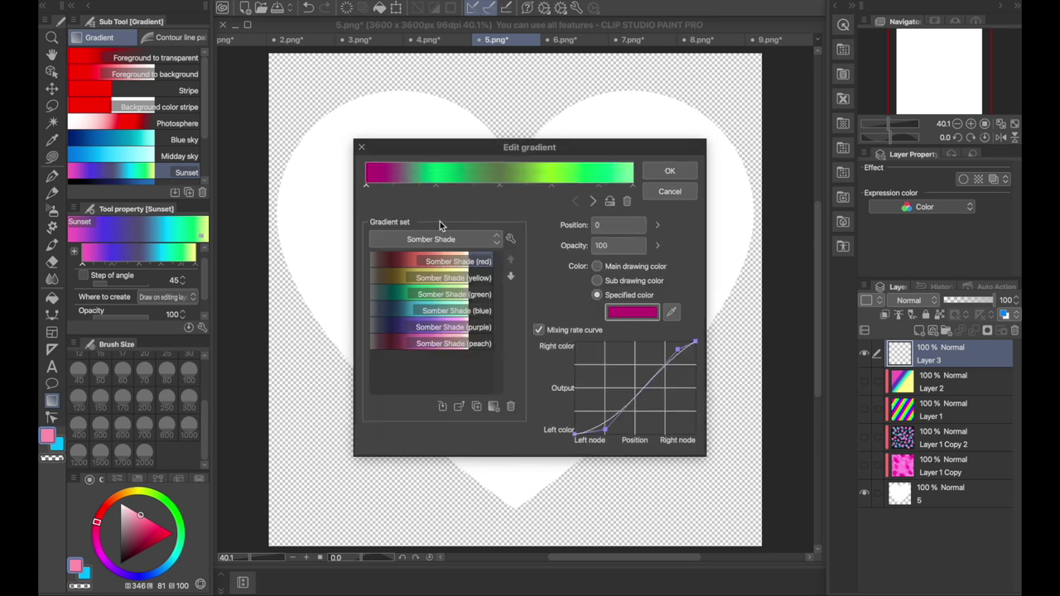
{"action": "left_click", "coordinate": [638, 313]}
{"action": "left_click", "coordinate": [538, 377]}
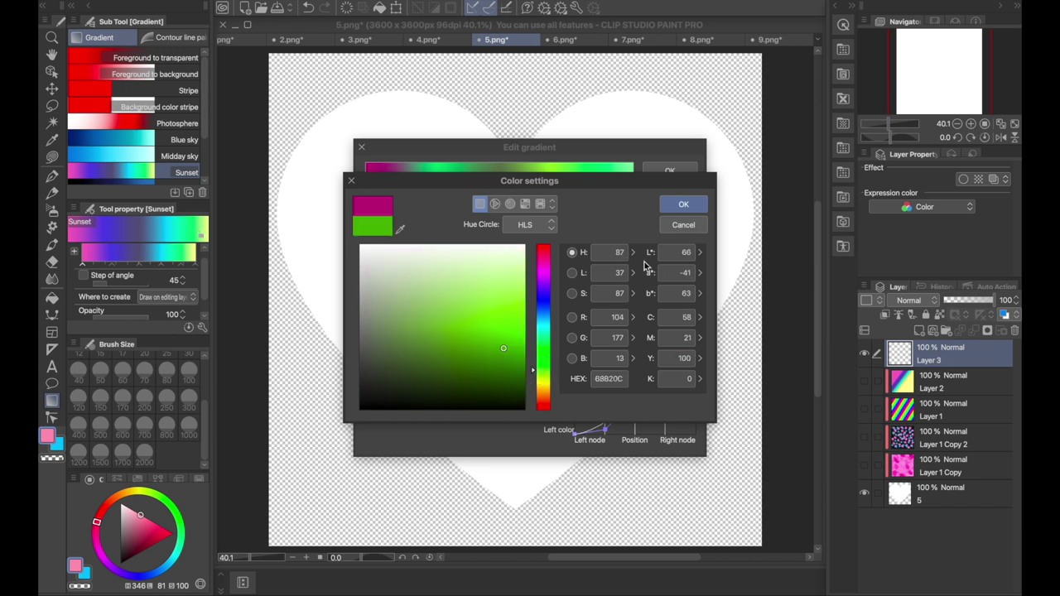
{"action": "left_click", "coordinate": [684, 206]}
Step: Accept the edited green gradient and fill the new layer with it diagonally, clipped to the heart
{"action": "left_click", "coordinate": [671, 173]}
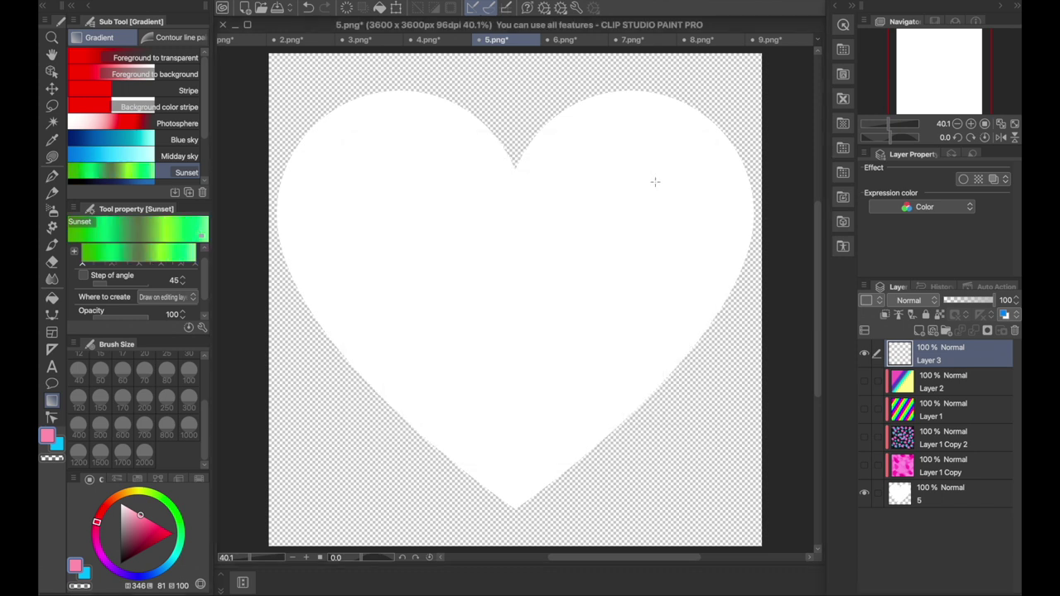
{"action": "left_click_drag", "start_coordinate": [409, 200], "coordinate": [673, 437]}
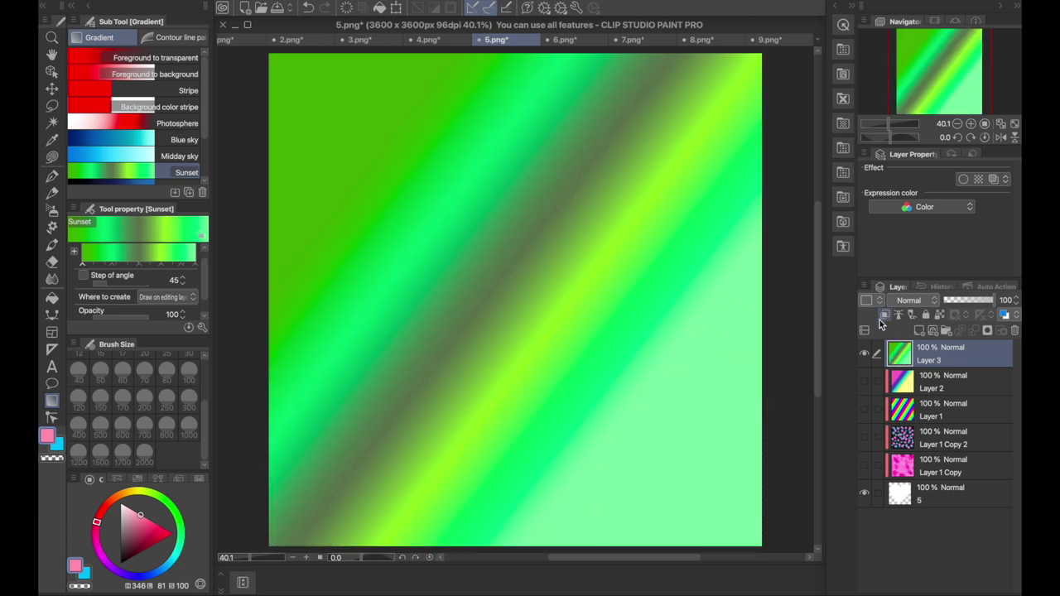
{"action": "left_click", "coordinate": [885, 315]}
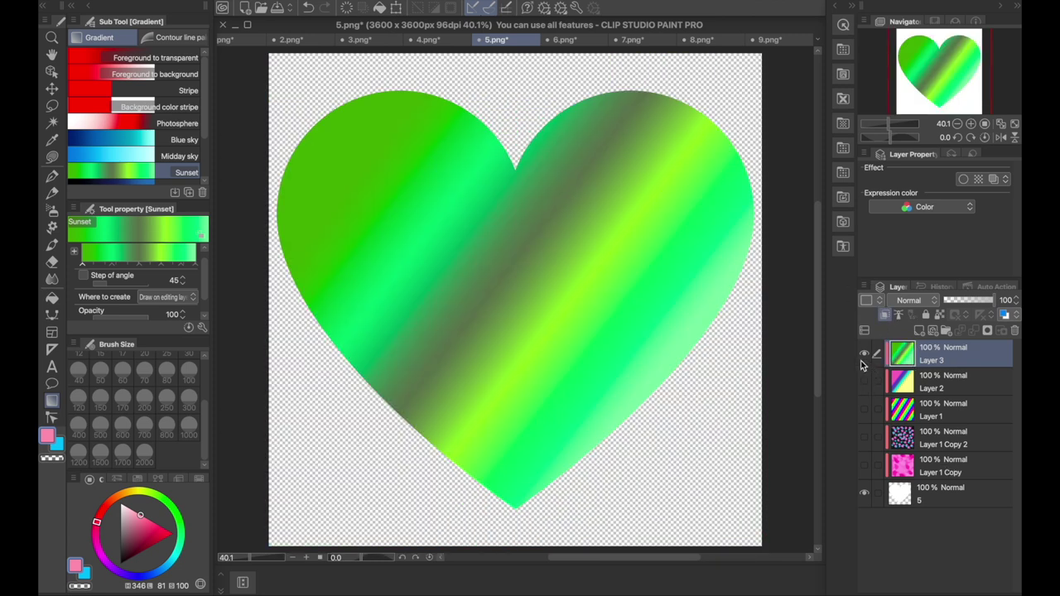
Step: Hide the green gradient layer and add a new layer above it
{"action": "left_click", "coordinate": [863, 356]}
{"action": "left_click", "coordinate": [332, 7]}
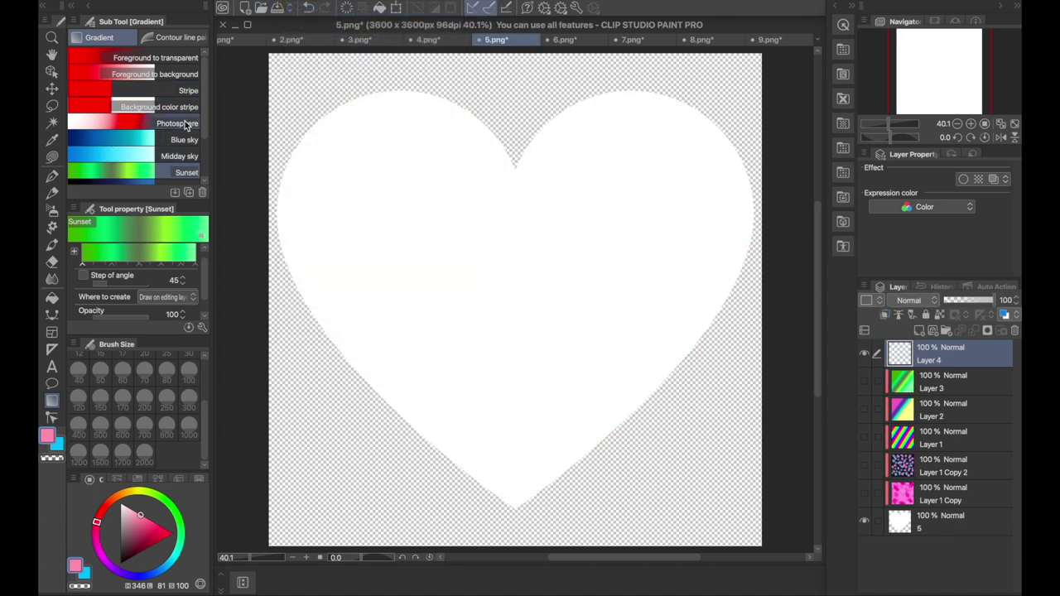
Step: Try a diagonal Night sky gradient on the new layer and undo it
{"action": "scroll", "coordinate": [207, 111], "scroll_direction": "down", "scroll_amount": 3}
{"action": "left_click", "coordinate": [186, 128]}
{"action": "left_click_drag", "start_coordinate": [395, 220], "coordinate": [497, 331]}
{"action": "key", "text": "ctrl+z"}
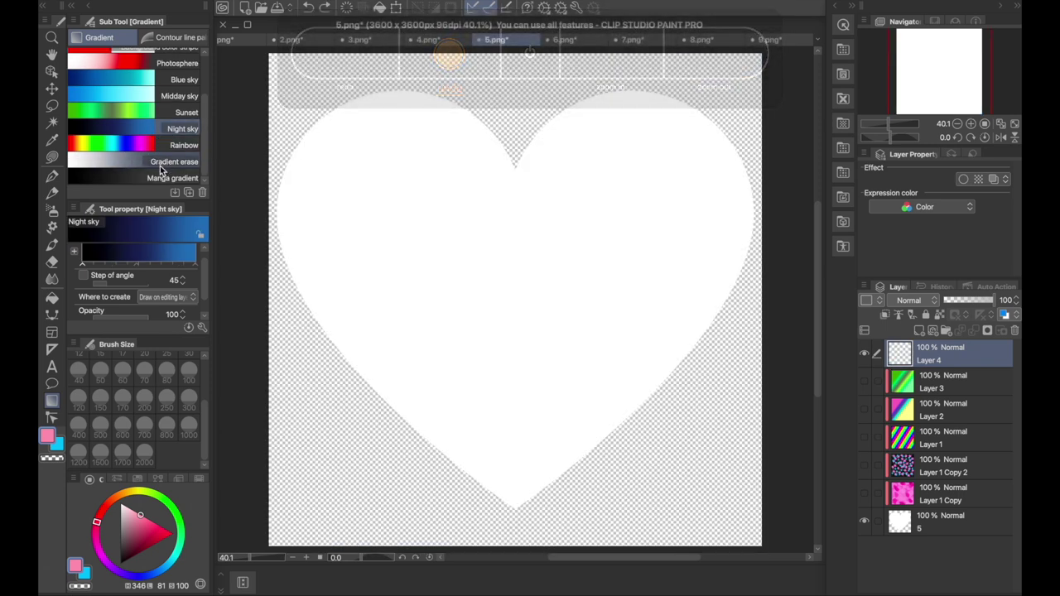
Step: Draw four large pink Photosphere circles towards the canvas corners and a small one inside the upper-left circle
{"action": "scroll", "coordinate": [203, 156], "scroll_direction": "up", "scroll_amount": 4}
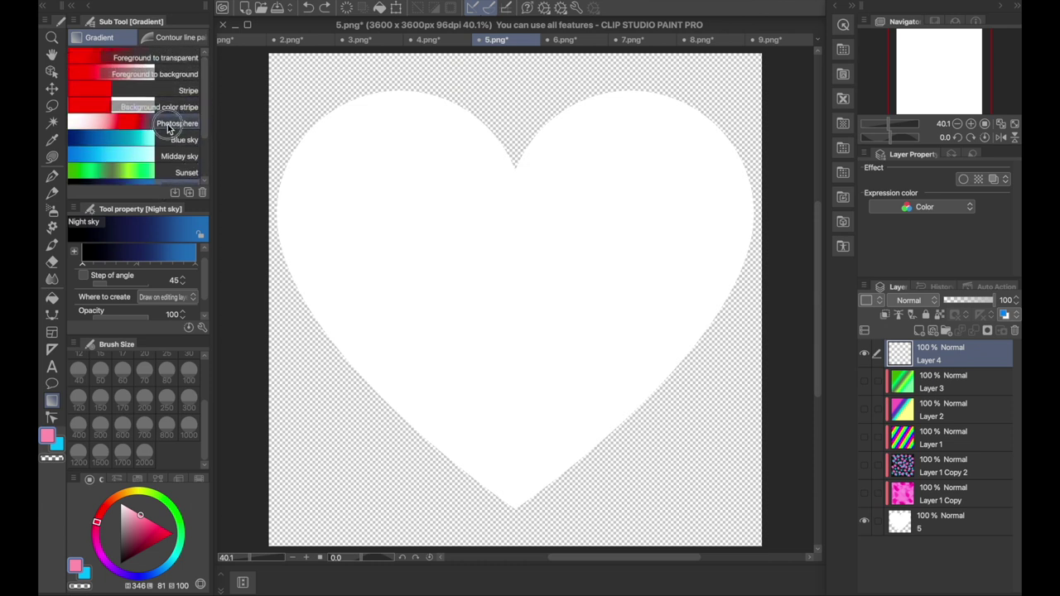
{"action": "left_click", "coordinate": [169, 126]}
{"action": "left_click_drag", "start_coordinate": [418, 214], "coordinate": [666, 452]}
{"action": "left_click_drag", "start_coordinate": [741, 508], "coordinate": [481, 232]}
{"action": "left_click_drag", "start_coordinate": [777, 65], "coordinate": [492, 324]}
{"action": "left_click_drag", "start_coordinate": [338, 478], "coordinate": [394, 287]}
{"action": "left_click_drag", "start_coordinate": [396, 199], "coordinate": [451, 256]}
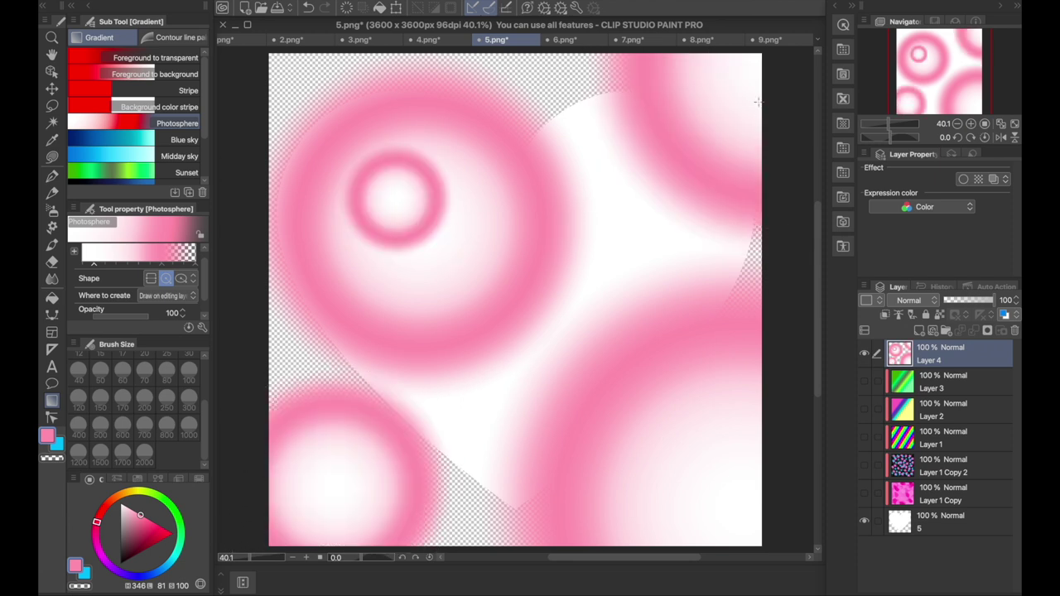
Step: Fill the gaps between the large circles with smaller overlapping pink Photosphere rings across the canvas
{"action": "left_click_drag", "start_coordinate": [731, 61], "coordinate": [749, 128]}
{"action": "left_click_drag", "start_coordinate": [571, 224], "coordinate": [628, 281]}
{"action": "left_click_drag", "start_coordinate": [489, 367], "coordinate": [550, 427]}
{"action": "left_click_drag", "start_coordinate": [328, 397], "coordinate": [377, 462]}
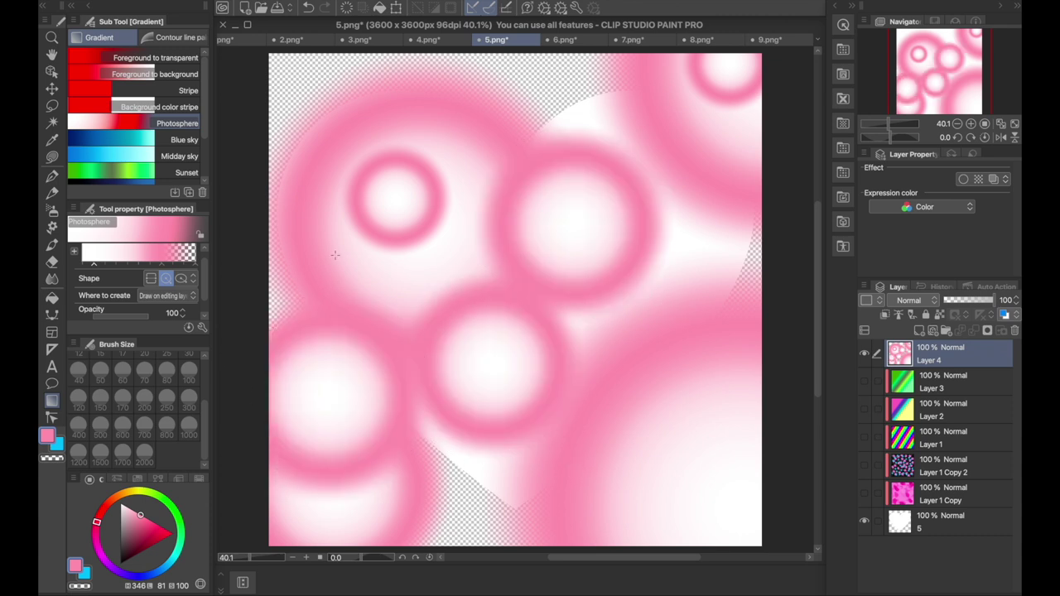
{"action": "left_click_drag", "start_coordinate": [277, 101], "coordinate": [327, 151]}
{"action": "left_click_drag", "start_coordinate": [521, 130], "coordinate": [524, 133]}
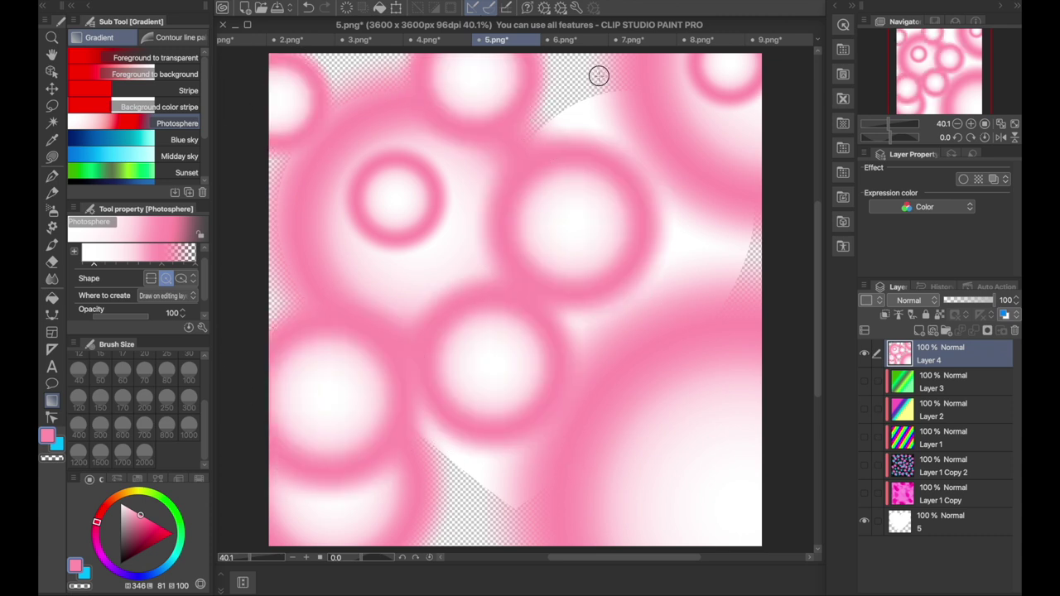
{"action": "left_click_drag", "start_coordinate": [599, 75], "coordinate": [656, 164]}
{"action": "left_click_drag", "start_coordinate": [662, 239], "coordinate": [712, 290]}
{"action": "left_click_drag", "start_coordinate": [531, 376], "coordinate": [588, 423]}
{"action": "left_click_drag", "start_coordinate": [424, 434], "coordinate": [476, 497]}
Step: Choose a deep pinkish red and scatter Photosphere rings of varied sizes over the pale pink ones
{"action": "left_click", "coordinate": [162, 524]}
{"action": "left_click_drag", "start_coordinate": [359, 322], "coordinate": [430, 385]}
{"action": "left_click_drag", "start_coordinate": [468, 159], "coordinate": [420, 155]}
{"action": "left_click_drag", "start_coordinate": [329, 99], "coordinate": [356, 133]}
{"action": "left_click_drag", "start_coordinate": [556, 301], "coordinate": [601, 369]}
{"action": "left_click_drag", "start_coordinate": [692, 180], "coordinate": [729, 224]}
{"action": "left_click_drag", "start_coordinate": [708, 428], "coordinate": [746, 477]}
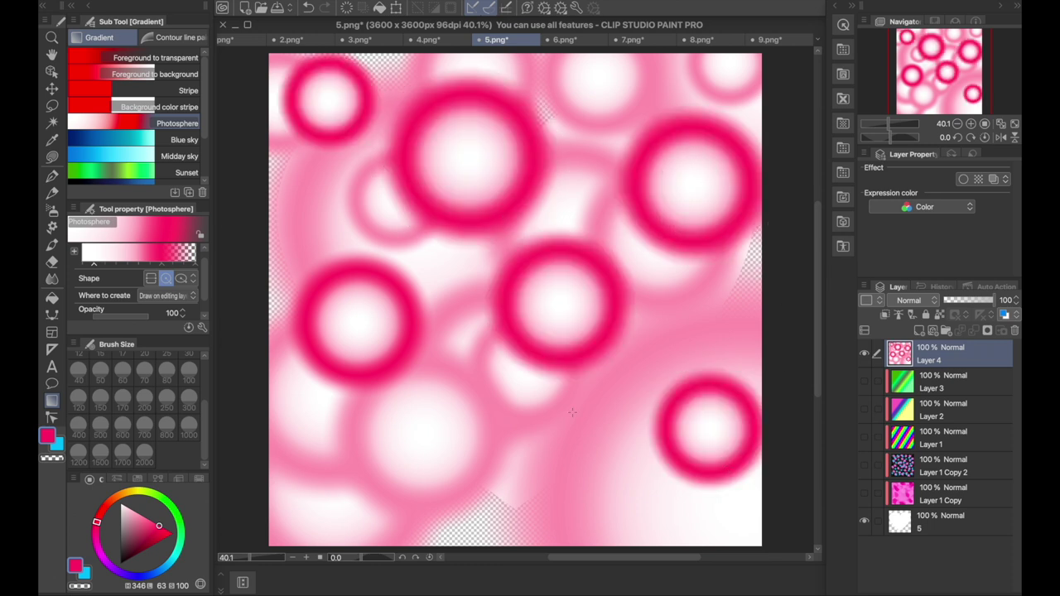
{"action": "left_click_drag", "start_coordinate": [551, 398], "coordinate": [630, 427]}
{"action": "left_click_drag", "start_coordinate": [755, 362], "coordinate": [756, 365]}
{"action": "left_click_drag", "start_coordinate": [390, 451], "coordinate": [418, 485]}
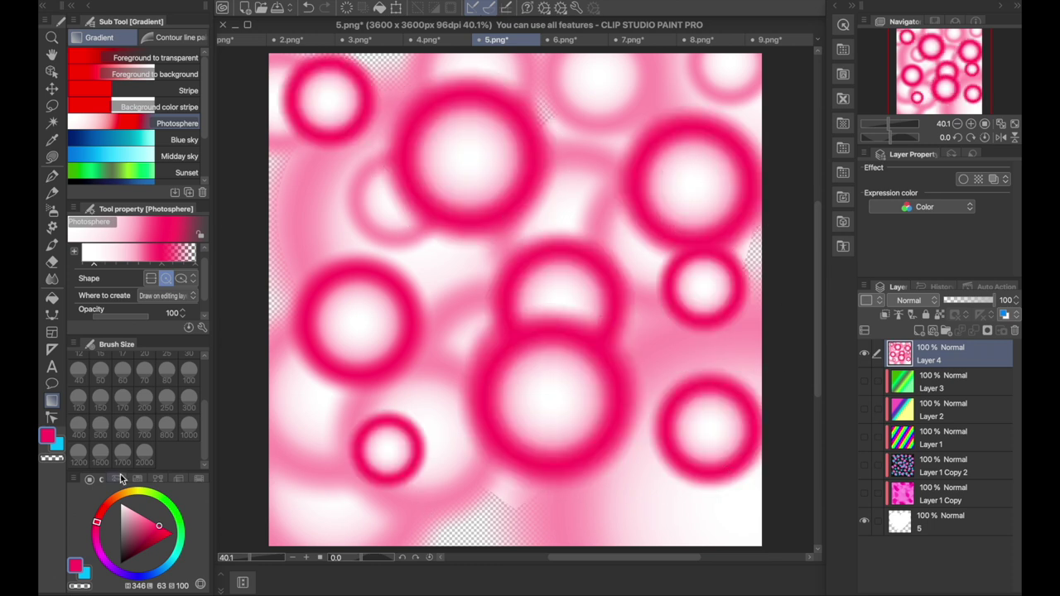
Step: Try light pink Photosphere rings beside and above the deep red ones, and undo them
{"action": "left_click_drag", "start_coordinate": [158, 526], "coordinate": [135, 512]}
{"action": "left_click_drag", "start_coordinate": [309, 409], "coordinate": [356, 447]}
{"action": "left_click_drag", "start_coordinate": [441, 233], "coordinate": [494, 312]}
{"action": "key", "text": "ctrl+z"}
{"action": "key", "text": "ctrl+z"}
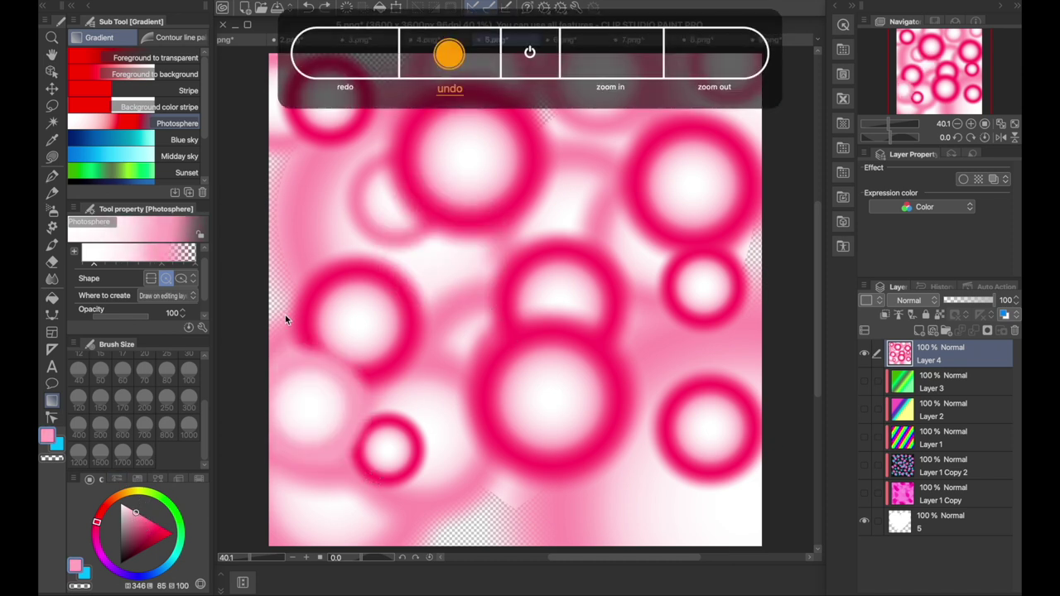
Step: Choose a strong red and scatter small Photosphere rings over the upper half and centre of the canvas
{"action": "left_click_drag", "start_coordinate": [162, 525], "coordinate": [197, 534]}
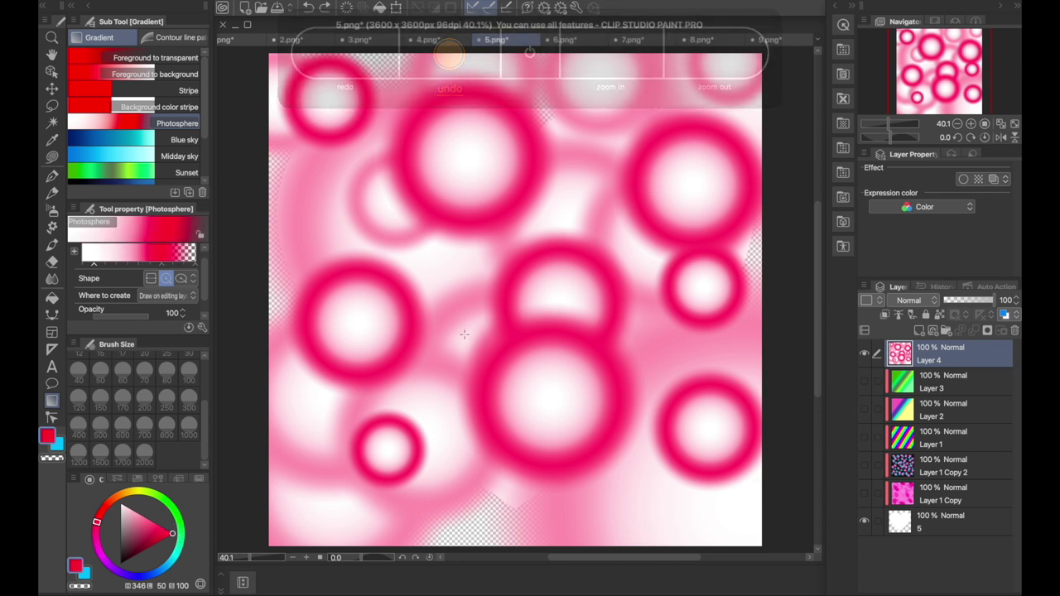
{"action": "left_click_drag", "start_coordinate": [419, 370], "coordinate": [438, 379]}
{"action": "left_click_drag", "start_coordinate": [430, 261], "coordinate": [456, 279]}
{"action": "left_click_drag", "start_coordinate": [547, 101], "coordinate": [573, 116]}
{"action": "left_click_drag", "start_coordinate": [568, 175], "coordinate": [592, 189]}
{"action": "left_click_drag", "start_coordinate": [688, 93], "coordinate": [703, 101]}
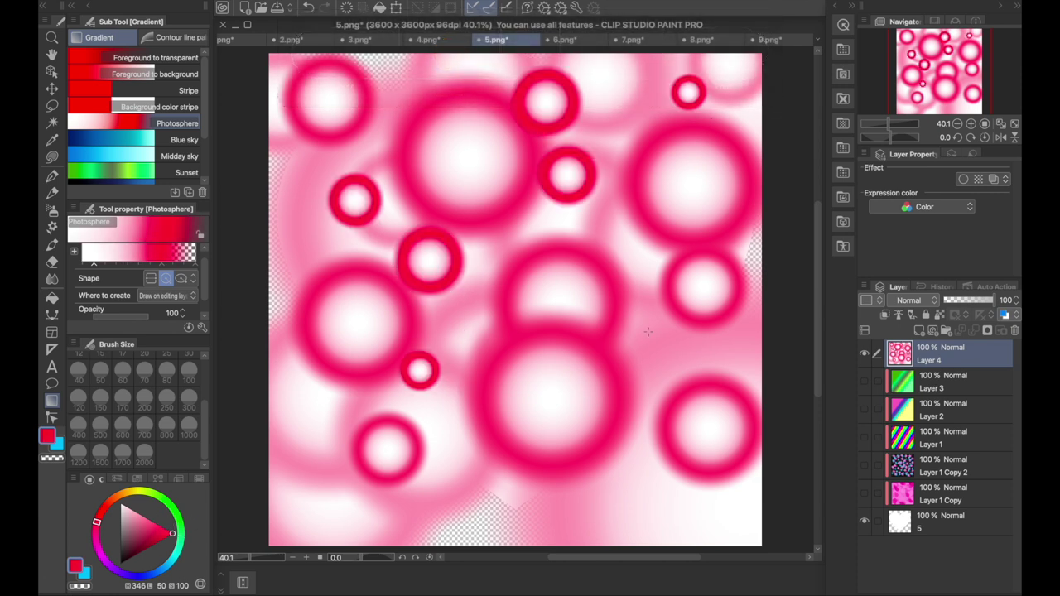
{"action": "left_click_drag", "start_coordinate": [355, 199], "coordinate": [375, 211]}
Step: Add more small red Photosphere rings beside the central circles, along the lower part, and at the left and top edges
{"action": "left_click_drag", "start_coordinate": [633, 323], "coordinate": [658, 338]}
{"action": "left_click_drag", "start_coordinate": [462, 482], "coordinate": [484, 497]}
{"action": "left_click_drag", "start_coordinate": [623, 480], "coordinate": [646, 507]}
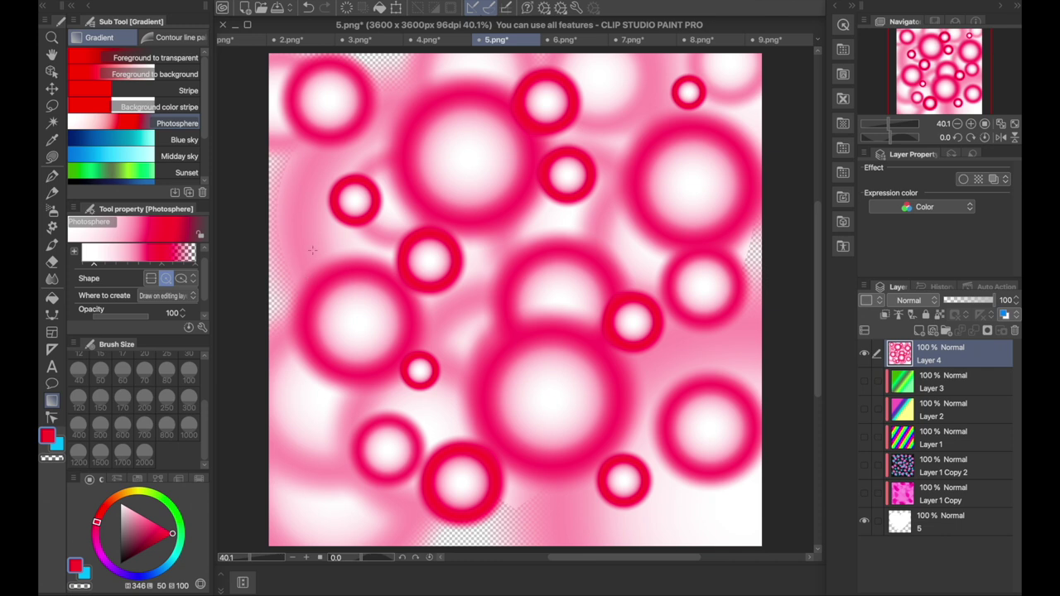
{"action": "left_click_drag", "start_coordinate": [282, 229], "coordinate": [300, 251]}
{"action": "left_click_drag", "start_coordinate": [380, 62], "coordinate": [396, 77]}
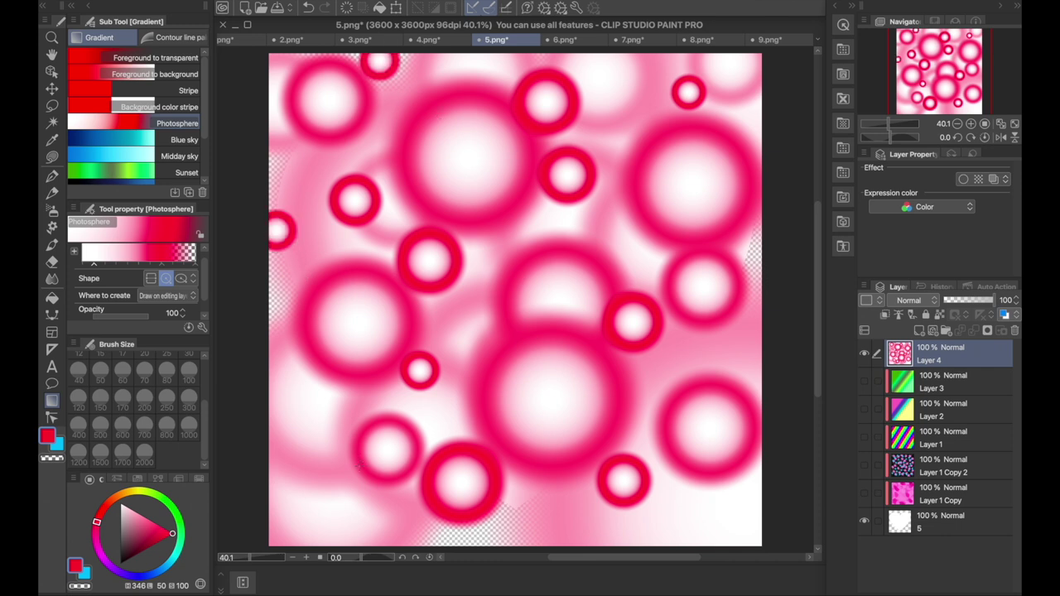
{"action": "left_click_drag", "start_coordinate": [319, 433], "coordinate": [338, 447]}
{"action": "left_click_drag", "start_coordinate": [331, 504], "coordinate": [348, 519]}
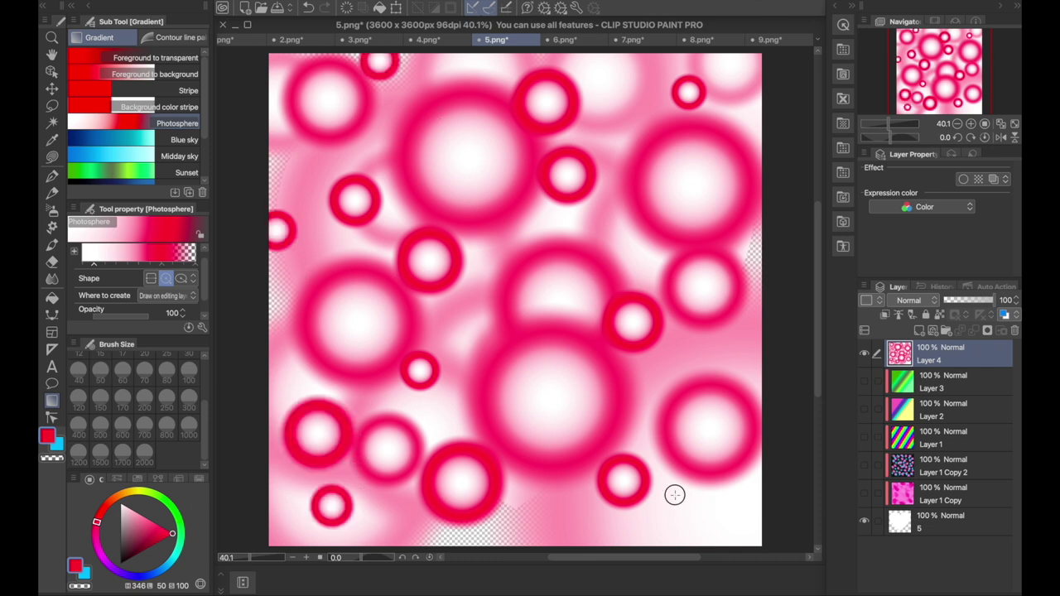
Step: Try larger red rings on the canvas's right side, undo the oversized one, and clip the ring layer to the heart
{"action": "left_click_drag", "start_coordinate": [676, 495], "coordinate": [711, 514]}
{"action": "left_click_drag", "start_coordinate": [686, 332], "coordinate": [750, 377]}
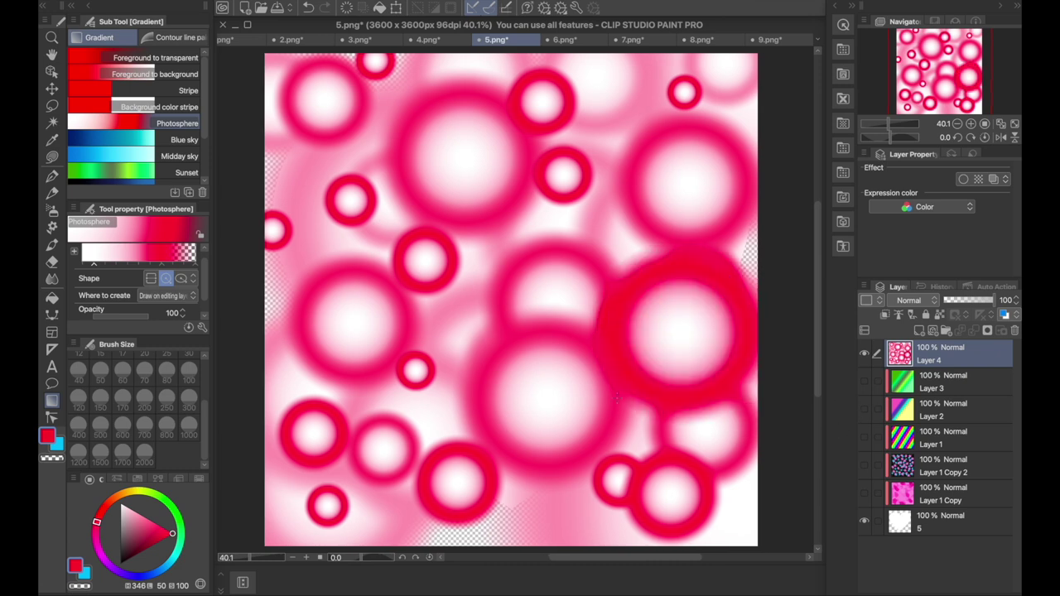
{"action": "key", "text": "ctrl+z"}
{"action": "key", "text": "ctrl+z"}
{"action": "key", "text": "ctrl+z"}
{"action": "key", "text": "ctrl+z"}
{"action": "key", "text": "ctrl+z"}
{"action": "key", "text": "ctrl+z"}
{"action": "key", "text": "ctrl+z"}
{"action": "key", "text": "ctrl+z"}
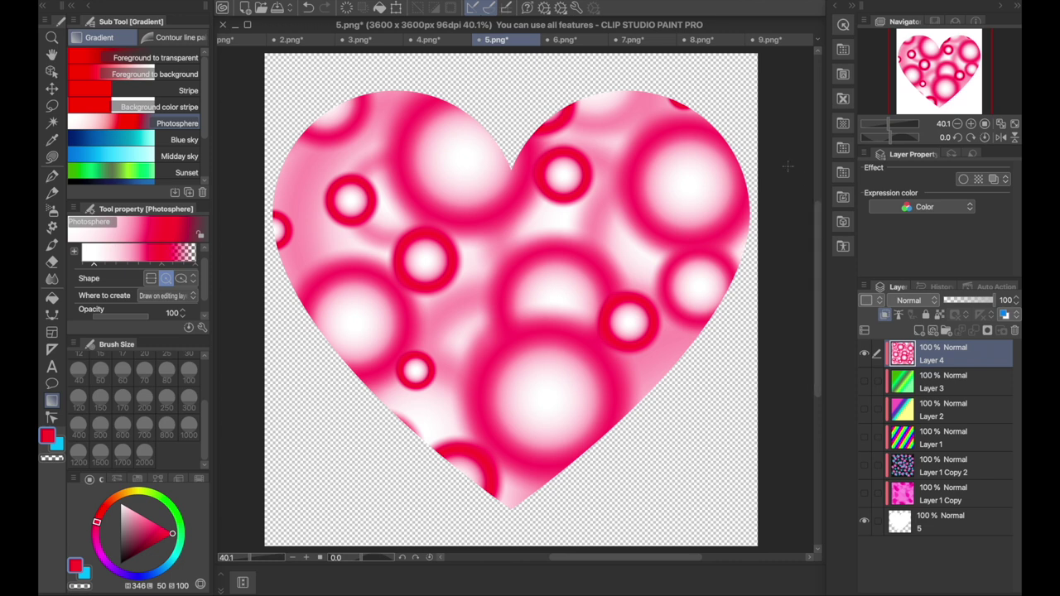
Step: Hide the ring layer and fill a new layer with a Blue sky gradient running diagonally from upper left to lower right
{"action": "left_click", "coordinate": [866, 356]}
{"action": "left_click", "coordinate": [331, 8]}
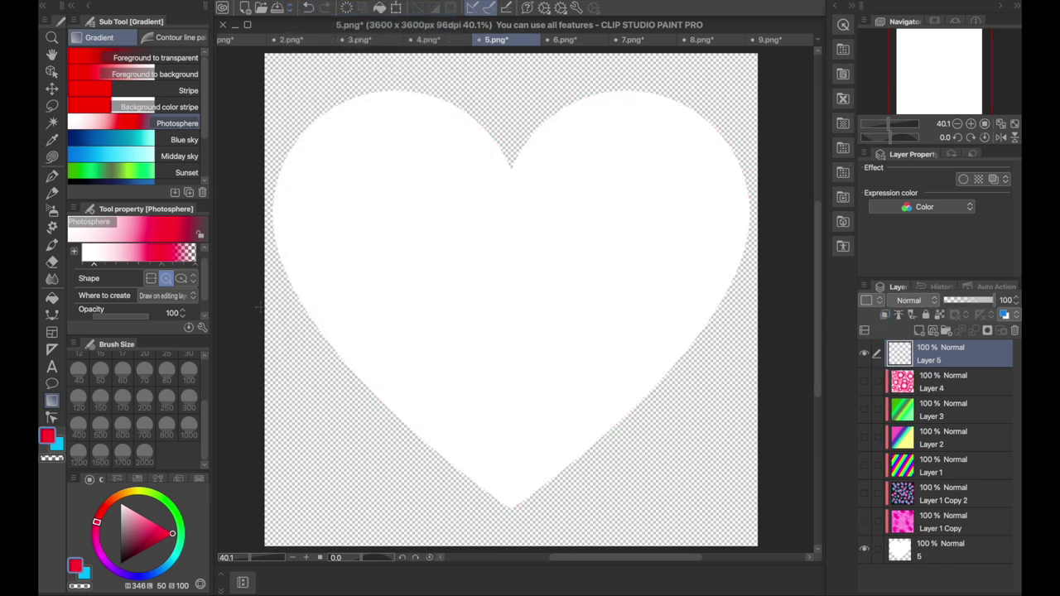
{"action": "left_click", "coordinate": [170, 140]}
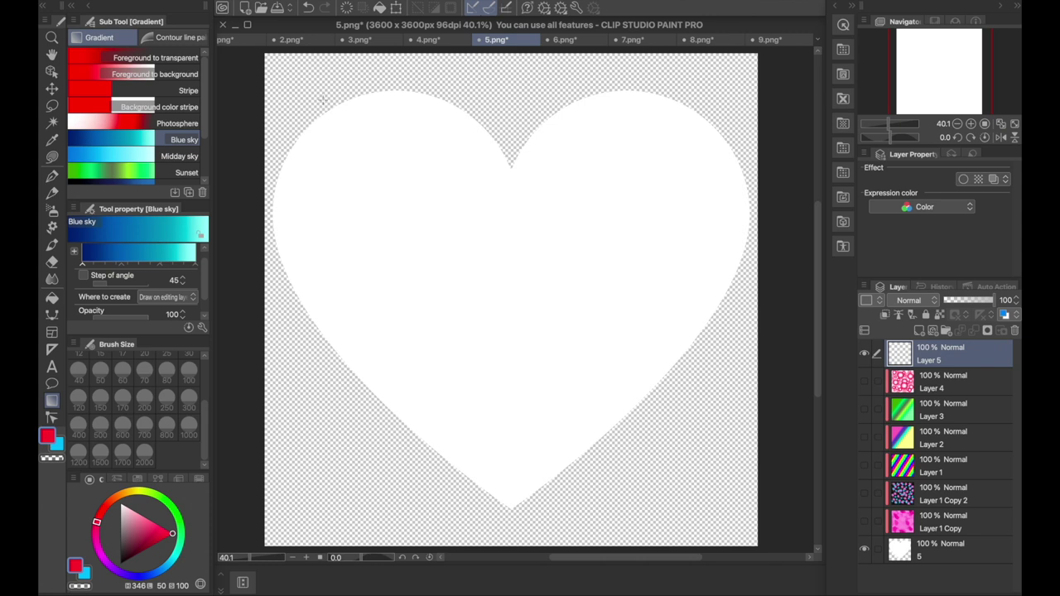
{"action": "left_click_drag", "start_coordinate": [292, 76], "coordinate": [696, 475]}
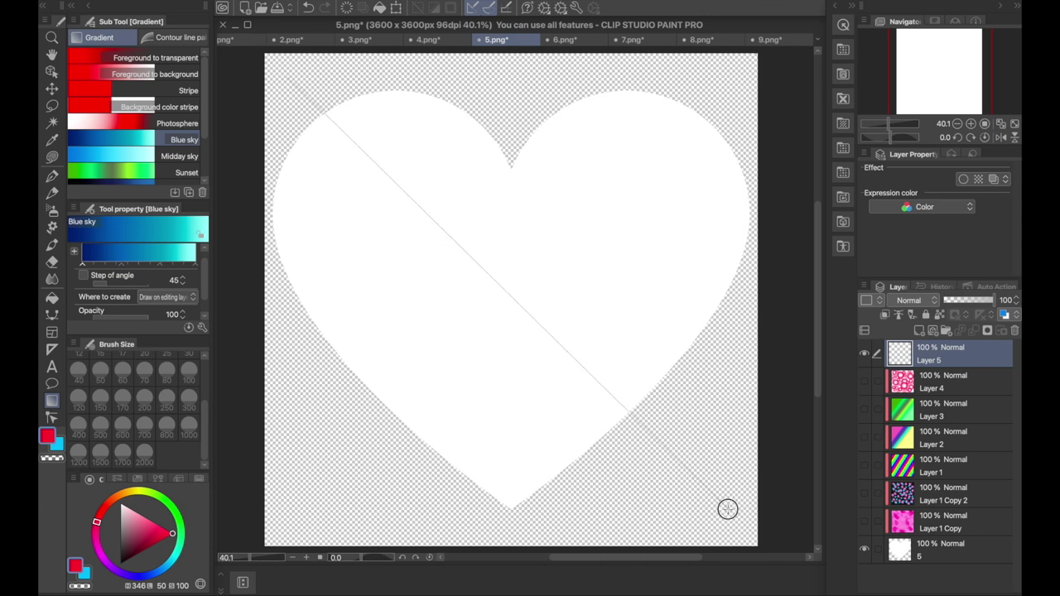
{"action": "left_click_drag", "start_coordinate": [727, 509], "coordinate": [728, 510]}
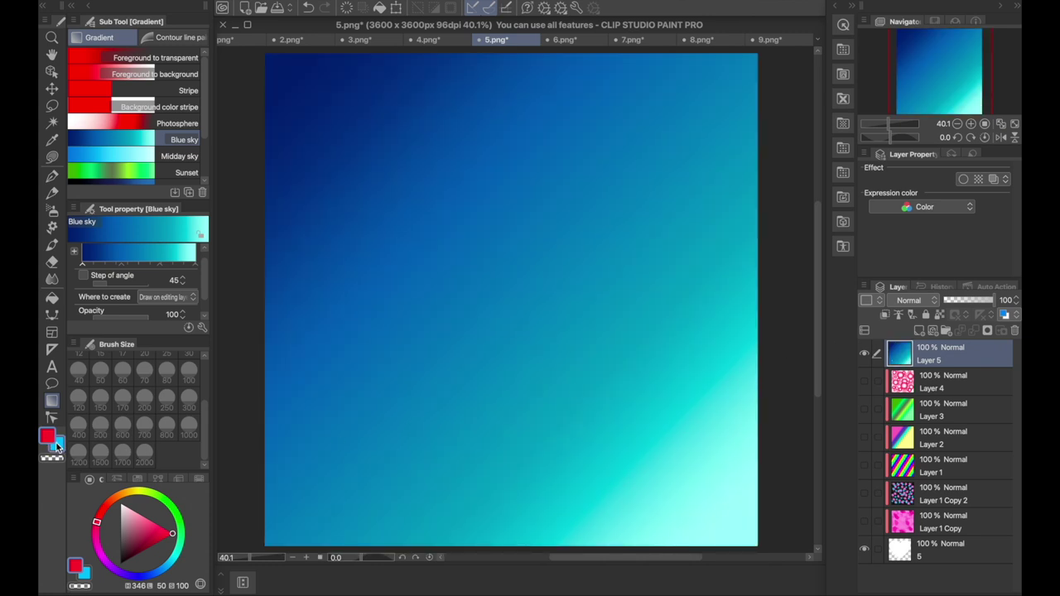
Step: Set the drawing colour to white and pick the Star pattern from the decoration brushes
{"action": "left_click", "coordinate": [121, 504]}
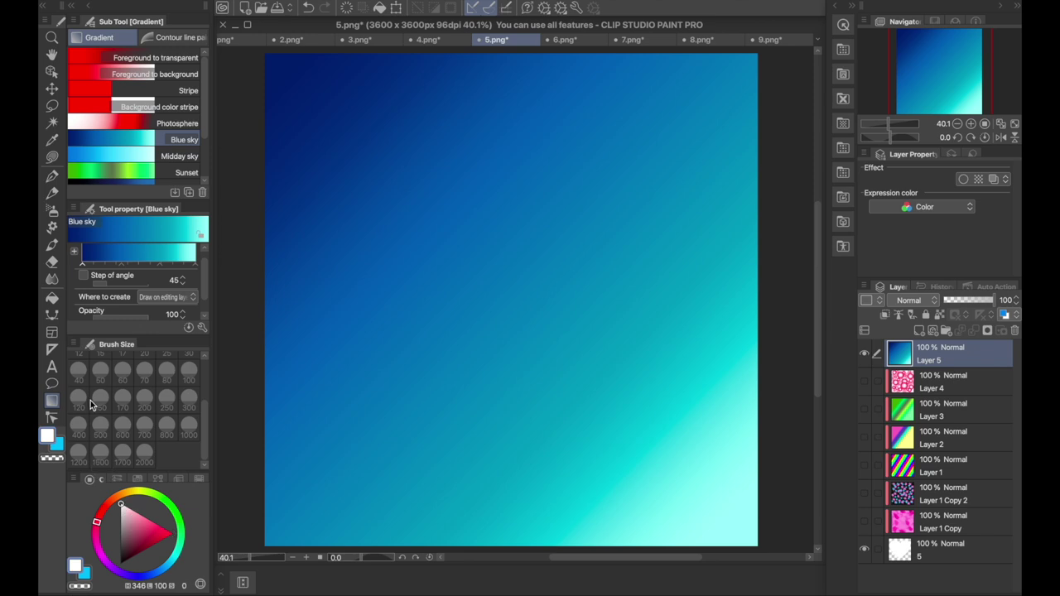
{"action": "left_click", "coordinate": [53, 226]}
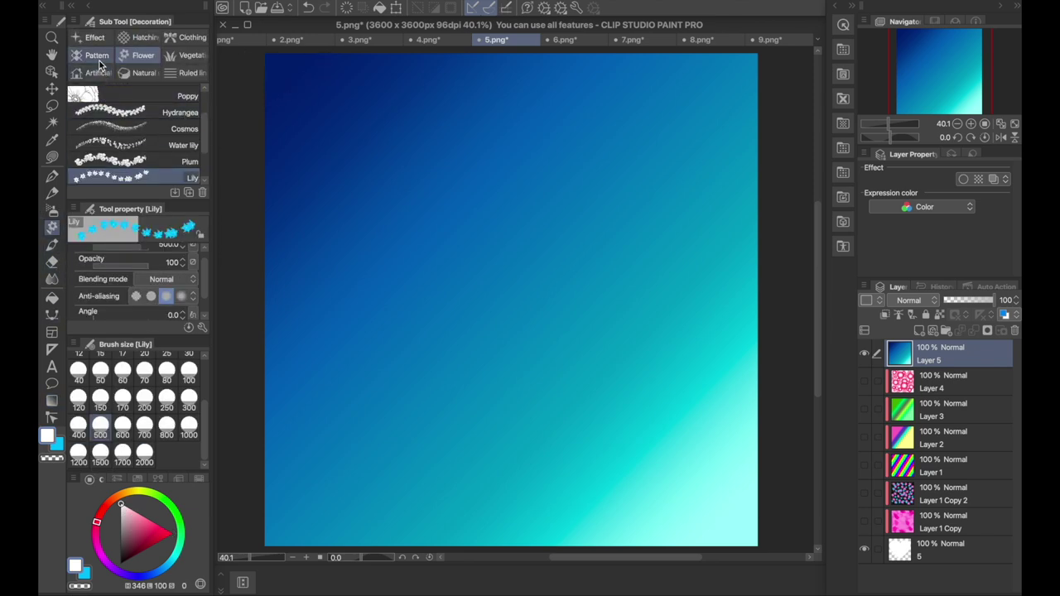
{"action": "left_click", "coordinate": [96, 56]}
{"action": "left_click", "coordinate": [138, 110]}
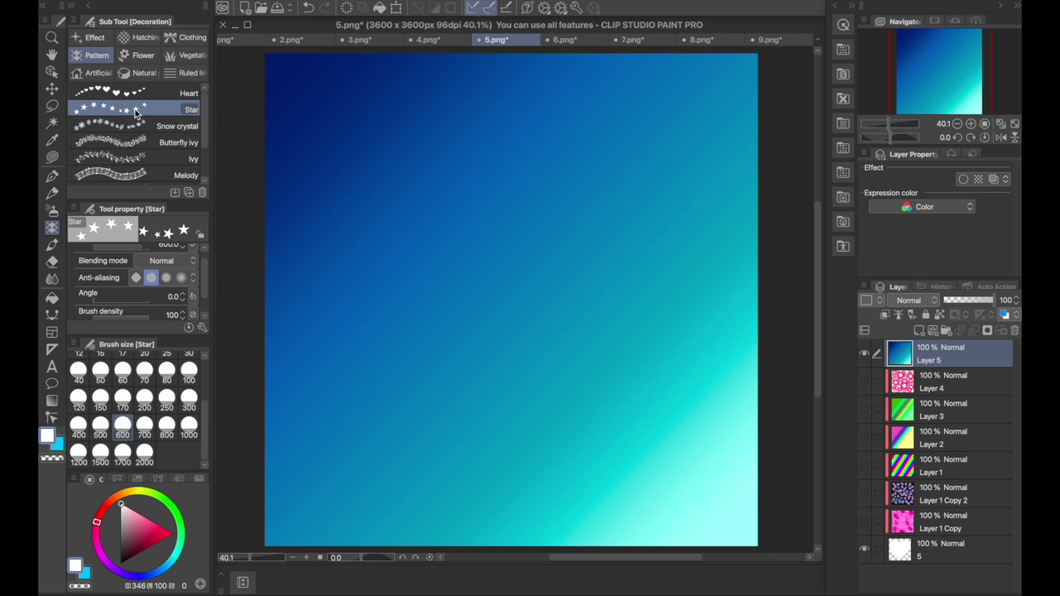
Step: Try six scattered Grass B tufts on the blue gradient, and undo them
{"action": "left_click", "coordinate": [187, 55]}
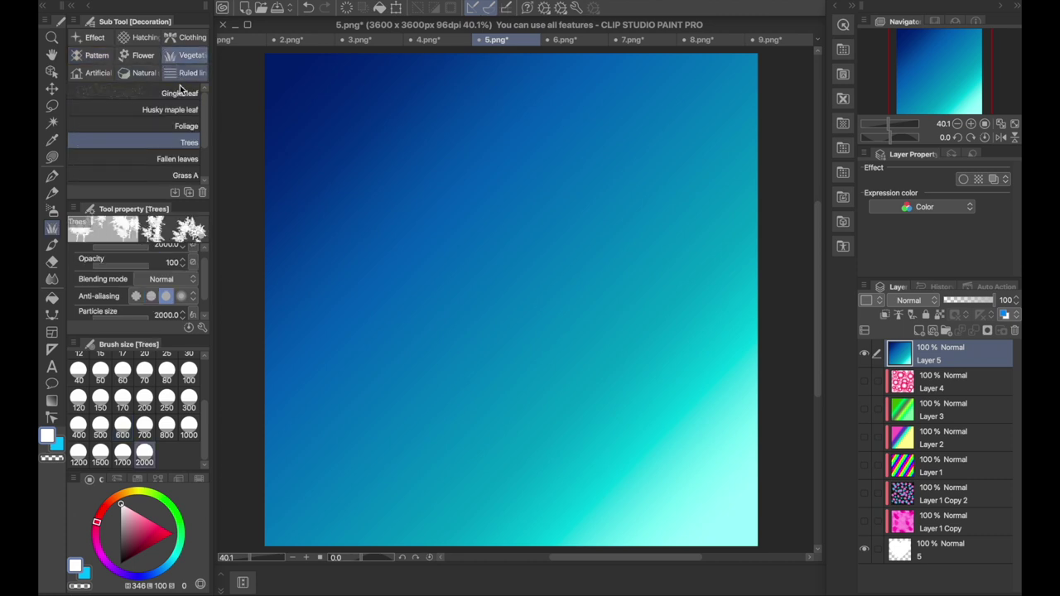
{"action": "scroll", "coordinate": [203, 149], "scroll_direction": "down", "scroll_amount": 3}
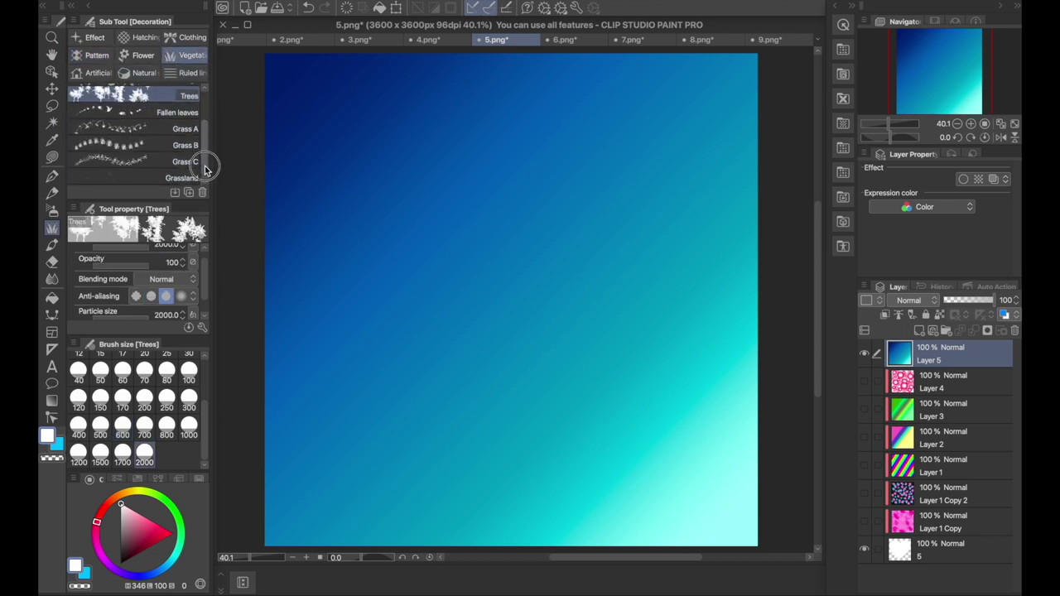
{"action": "left_click", "coordinate": [166, 147]}
{"action": "left_click", "coordinate": [378, 207]}
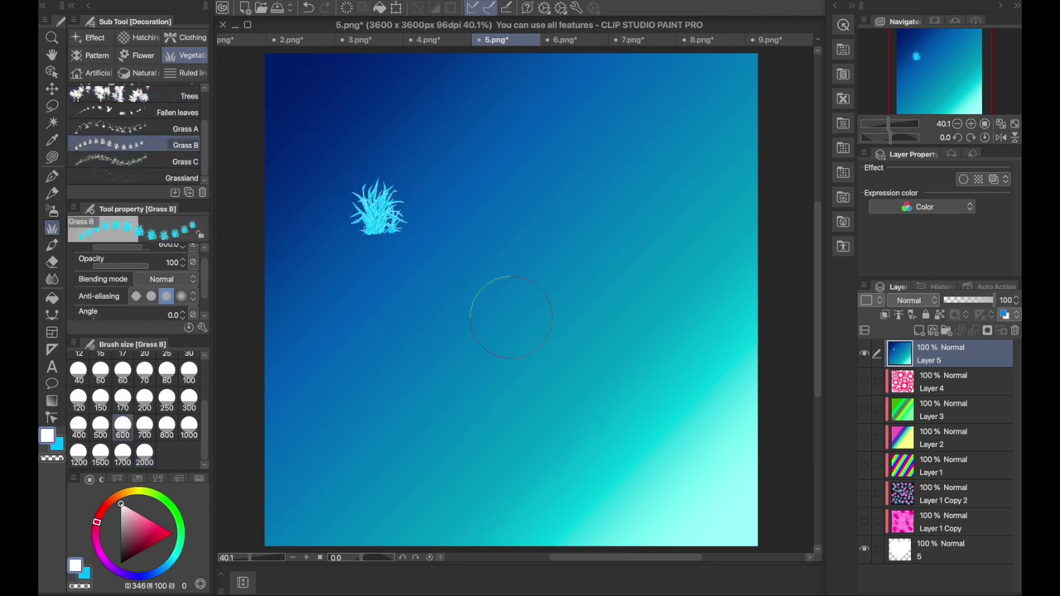
{"action": "left_click", "coordinate": [509, 319]}
{"action": "left_click", "coordinate": [593, 199]}
{"action": "left_click", "coordinate": [611, 377]}
{"action": "left_click", "coordinate": [428, 454]}
{"action": "left_click", "coordinate": [348, 312]}
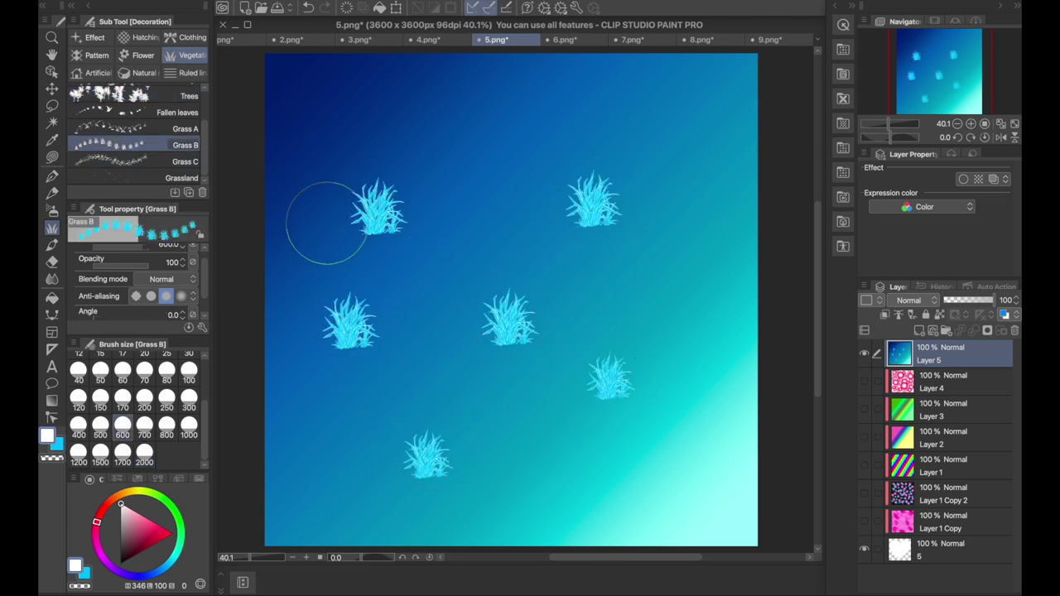
{"action": "key", "text": "ctrl+z"}
{"action": "key", "text": "ctrl+z"}
{"action": "key", "text": "ctrl+z"}
{"action": "key", "text": "ctrl+z"}
{"action": "key", "text": "ctrl+z"}
{"action": "key", "text": "ctrl+z"}
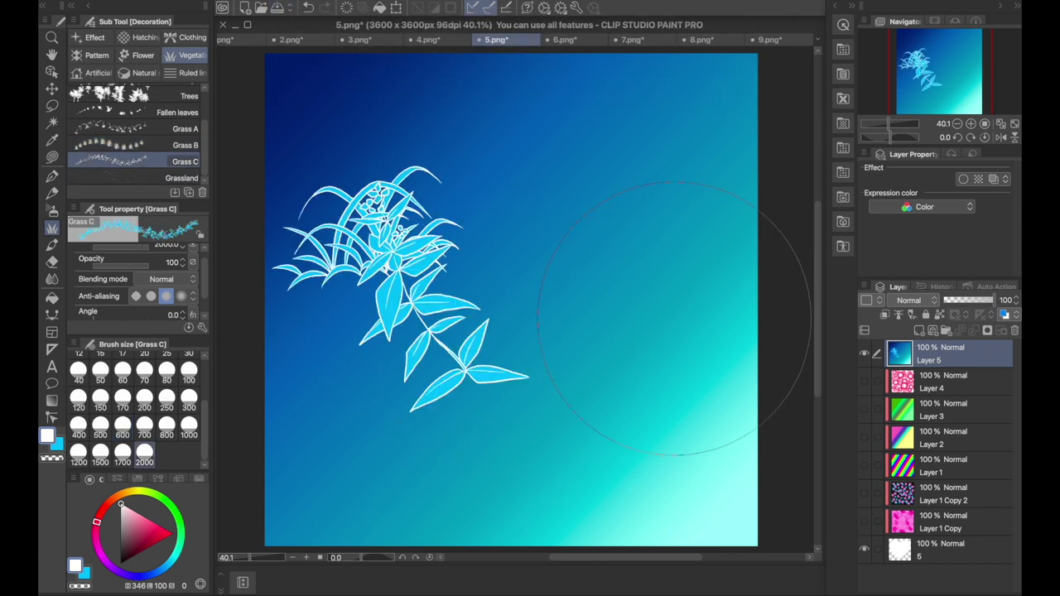
Step: Try large Grass C plants on the right half of the gradient, and undo all the Grass C plants
{"action": "left_click", "coordinate": [663, 232]}
{"action": "left_click", "coordinate": [663, 423]}
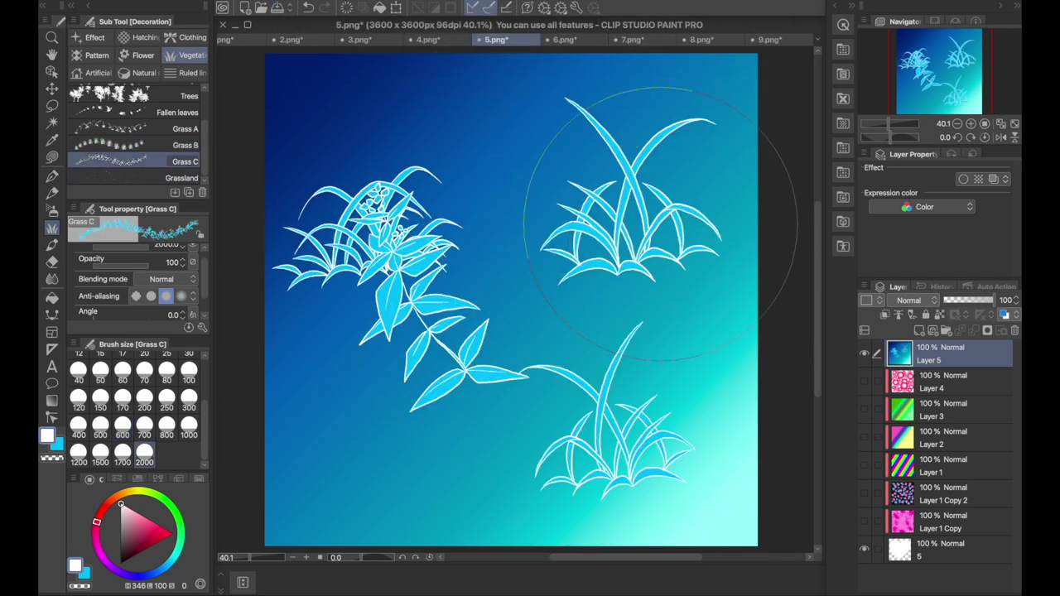
{"action": "key", "text": "ctrl+z"}
{"action": "key", "text": "ctrl+z"}
{"action": "key", "text": "ctrl+z"}
Step: Try a Fallen leaves stroke across the upper part of the gradient, and undo it
{"action": "left_click", "coordinate": [189, 111]}
{"action": "mouse_move", "coordinate": [359, 199]}
{"action": "left_mouse_down"}
{"action": "mouse_move", "coordinate": [360, 217]}
{"action": "mouse_move", "coordinate": [666, 203]}
{"action": "mouse_move", "coordinate": [555, 133]}
{"action": "left_mouse_up"}
{"action": "key", "text": "ctrl+z"}
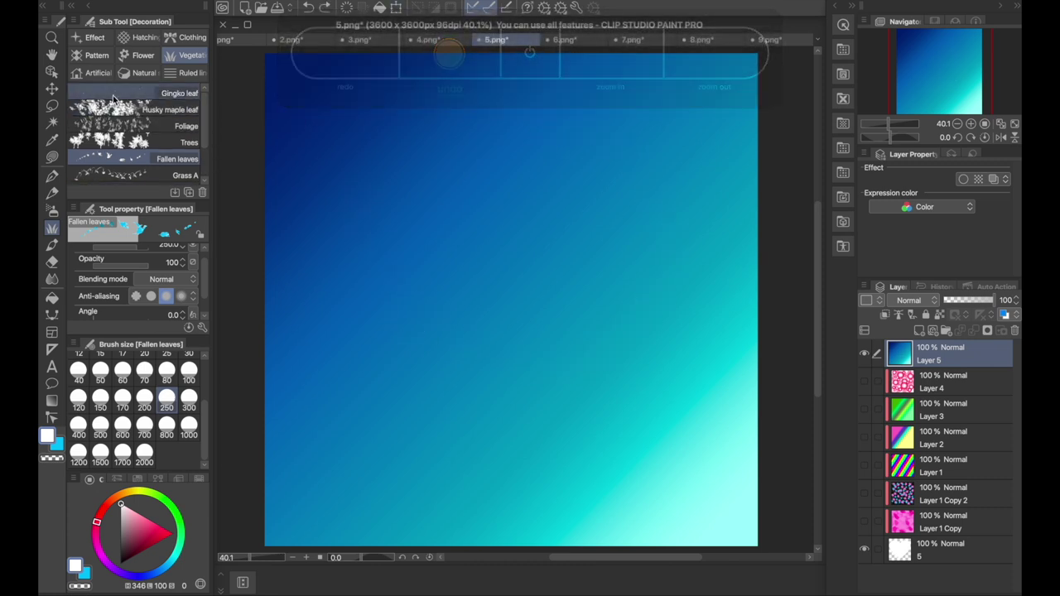
Step: Try a Rubble brush stroke across the top of the gradient, and undo it while keeping the gradient fill
{"action": "left_click", "coordinate": [99, 73]}
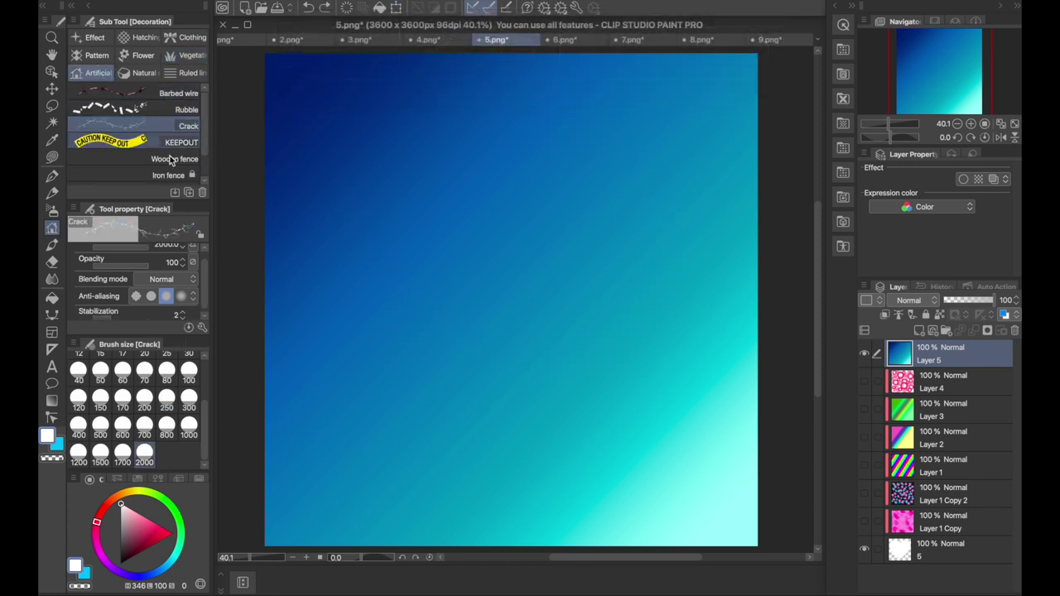
{"action": "left_click", "coordinate": [126, 110]}
{"action": "mouse_move", "coordinate": [379, 118]}
{"action": "left_mouse_down"}
{"action": "mouse_move", "coordinate": [687, 378]}
{"action": "mouse_move", "coordinate": [568, 71]}
{"action": "mouse_move", "coordinate": [523, 401]}
{"action": "mouse_move", "coordinate": [344, 248]}
{"action": "mouse_move", "coordinate": [627, 36]}
{"action": "left_mouse_up"}
{"action": "key", "text": "ctrl+z"}
{"action": "key", "text": "ctrl+z"}
{"action": "key", "text": "ctrl+z"}
{"action": "key", "text": "ctrl+z"}
{"action": "key", "text": "ctrl+z"}
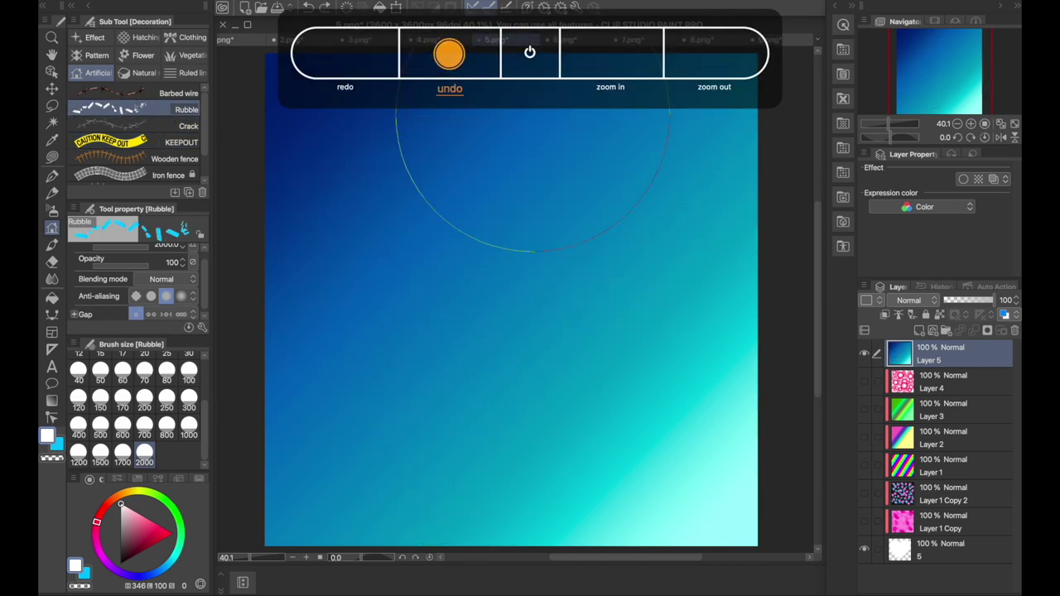
{"action": "key", "text": "ctrl+y"}
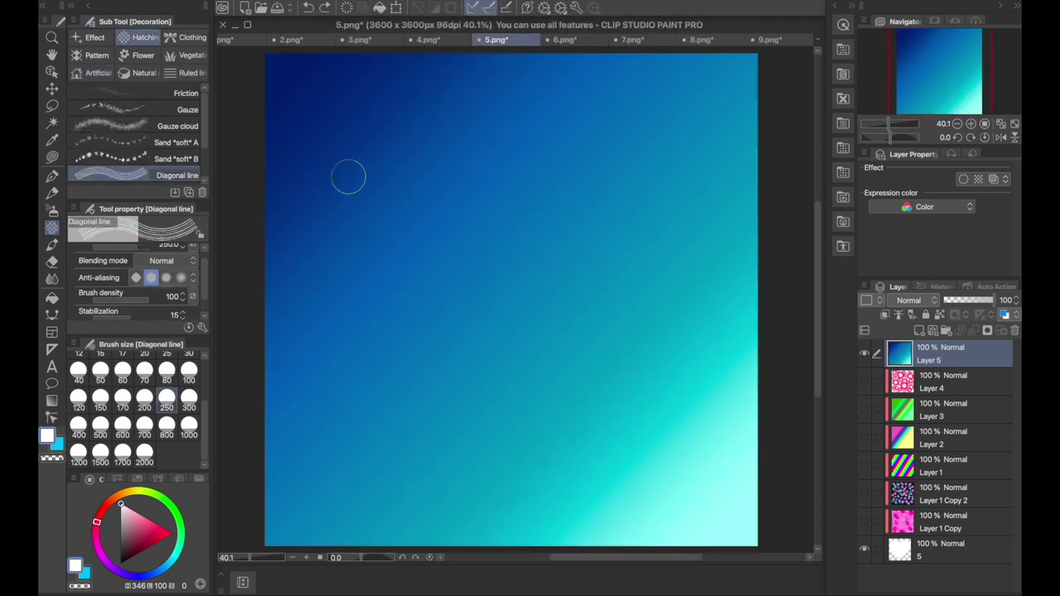
Step: Try the Diagonal line and Sand *soft* B hatching brushes in turn on the gradient, undoing each stroke
{"action": "left_click_drag", "start_coordinate": [330, 121], "coordinate": [342, 184]}
{"action": "left_click_drag", "start_coordinate": [363, 223], "coordinate": [663, 147]}
{"action": "key", "text": "ctrl+z"}
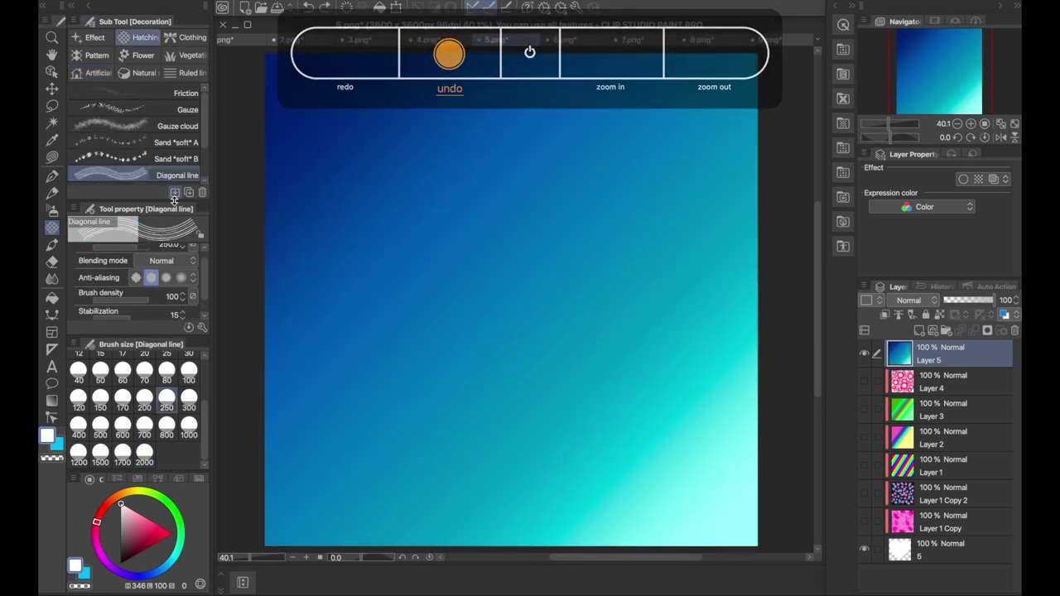
{"action": "left_click", "coordinate": [177, 159]}
{"action": "mouse_move", "coordinate": [348, 181]}
{"action": "left_mouse_down"}
{"action": "mouse_move", "coordinate": [570, 375]}
{"action": "mouse_move", "coordinate": [694, 223]}
{"action": "left_mouse_up"}
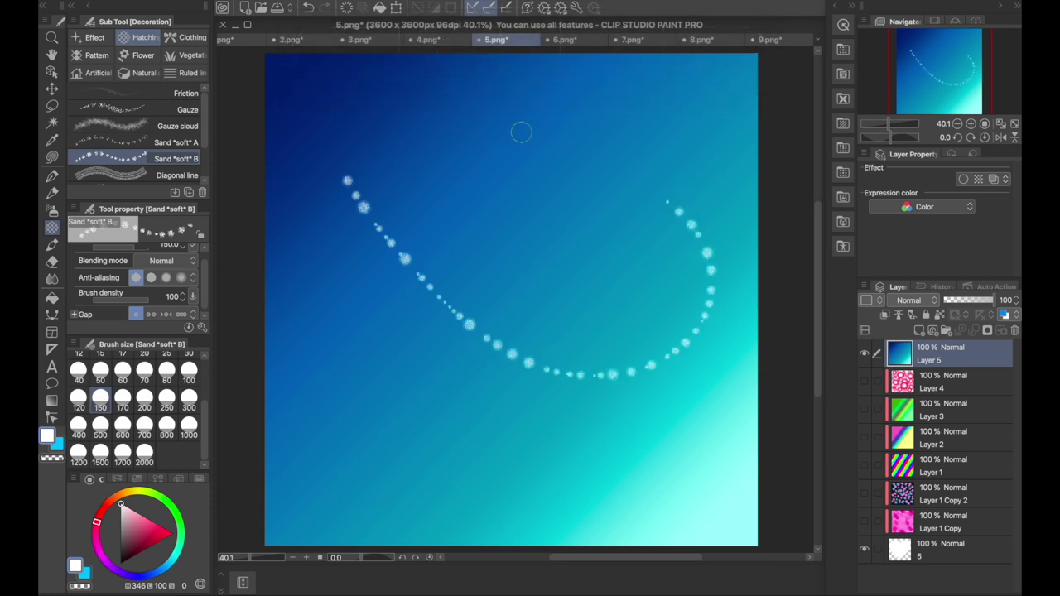
{"action": "key", "text": "ctrl+z"}
Step: Try two Diagonal line strokes at brush size 2000 across the gradient, and undo them
{"action": "left_click", "coordinate": [177, 174]}
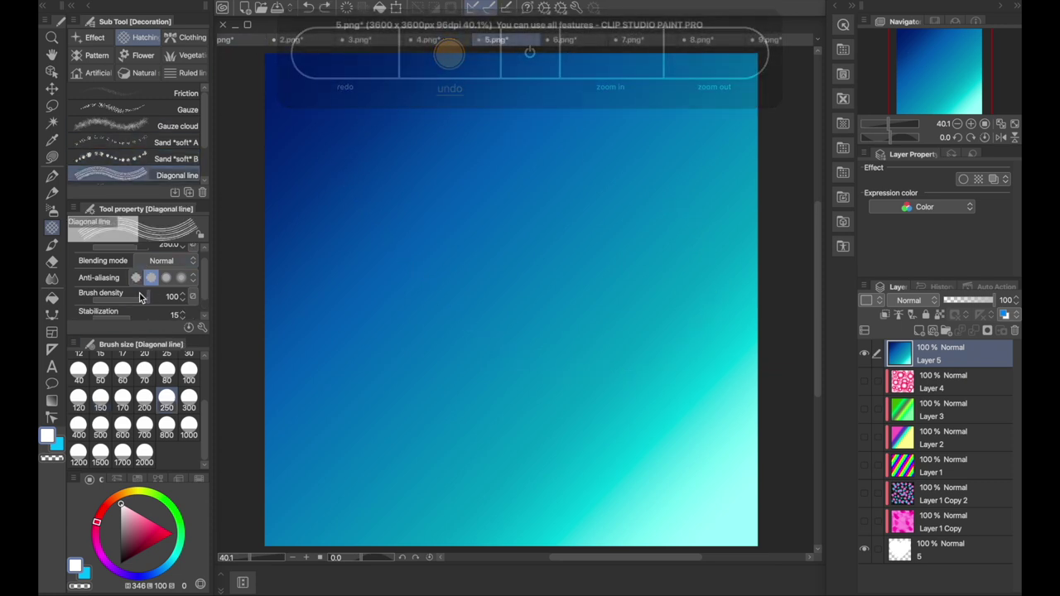
{"action": "left_click", "coordinate": [145, 452]}
{"action": "left_click_drag", "start_coordinate": [252, 292], "coordinate": [762, 319]}
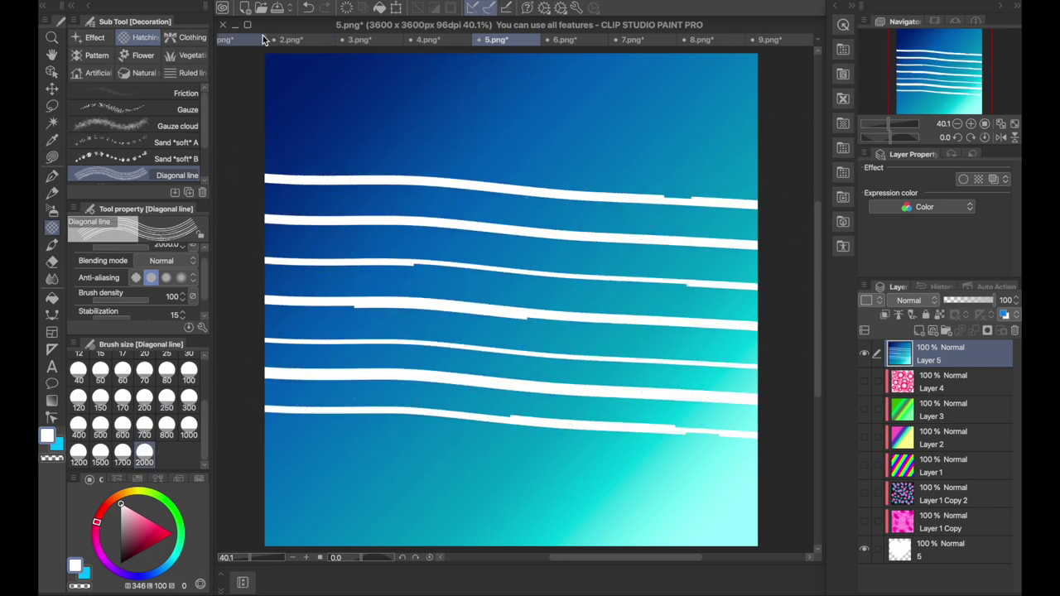
{"action": "mouse_move", "coordinate": [265, 79]}
{"action": "left_mouse_down"}
{"action": "mouse_move", "coordinate": [481, 116]}
{"action": "mouse_move", "coordinate": [729, 124]}
{"action": "left_mouse_up"}
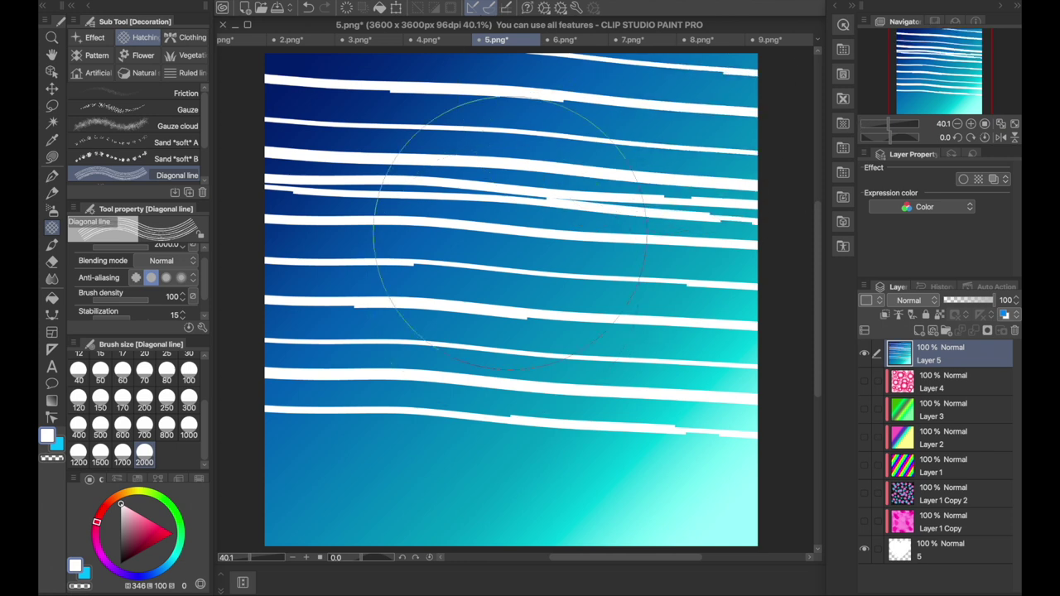
{"action": "key", "text": "ctrl+z"}
{"action": "key", "text": "ctrl+z"}
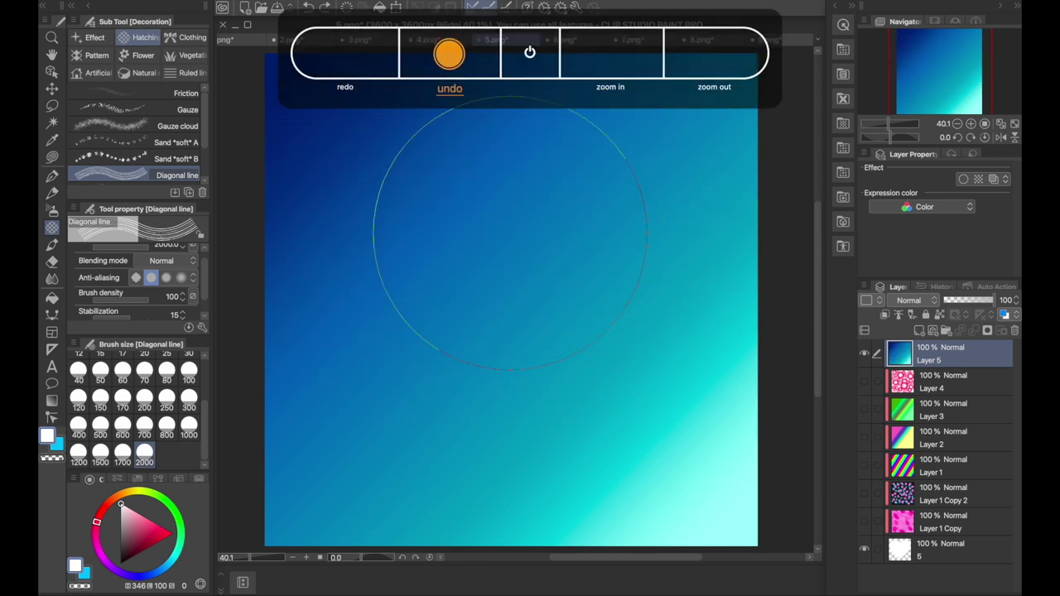
Step: Try a Gauze cloud stroke in the upper-left area of the gradient, and undo it
{"action": "left_click", "coordinate": [133, 125]}
{"action": "left_click_drag", "start_coordinate": [381, 181], "coordinate": [394, 157]}
{"action": "key", "text": "ctrl+z"}
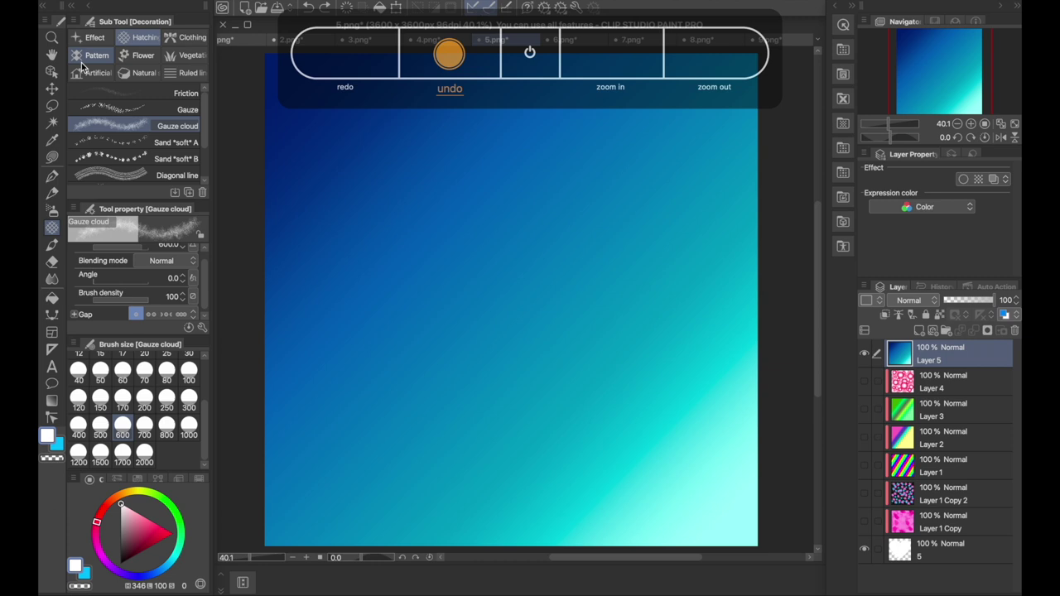
Step: Draw four white Waved line strokes across the blue gradient and clip the layer to the heart
{"action": "left_click", "coordinate": [178, 72]}
{"action": "mouse_move", "coordinate": [259, 207]}
{"action": "left_mouse_down"}
{"action": "mouse_move", "coordinate": [292, 242]}
{"action": "mouse_move", "coordinate": [787, 307]}
{"action": "left_mouse_up"}
{"action": "mouse_move", "coordinate": [263, 273]}
{"action": "left_mouse_down"}
{"action": "mouse_move", "coordinate": [402, 346]}
{"action": "mouse_move", "coordinate": [775, 427]}
{"action": "left_mouse_up"}
{"action": "left_click_drag", "start_coordinate": [256, 372], "coordinate": [787, 551]}
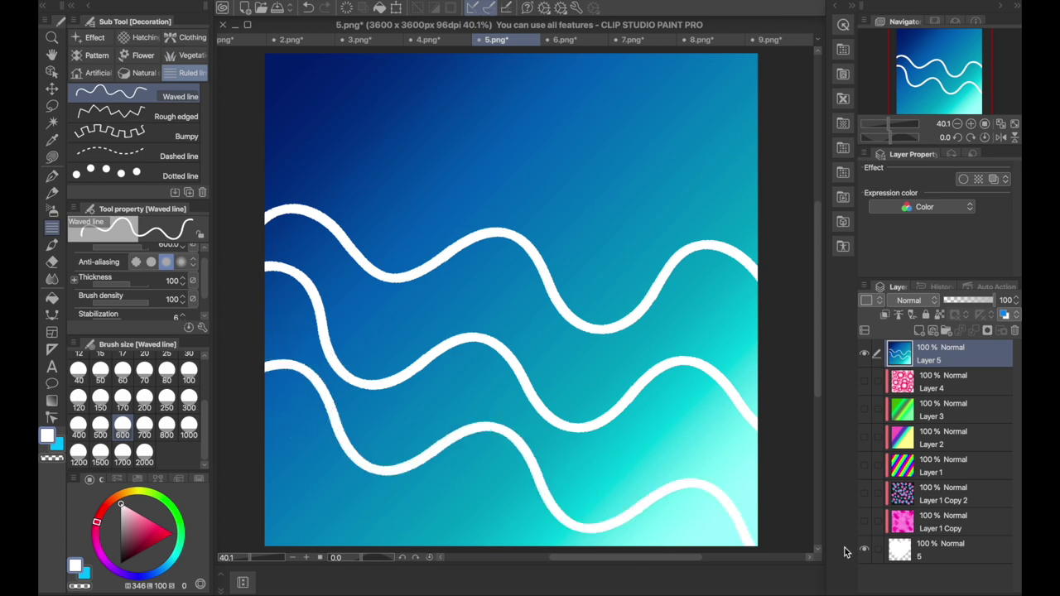
{"action": "mouse_move", "coordinate": [259, 145]}
{"action": "left_mouse_down"}
{"action": "mouse_move", "coordinate": [674, 217]}
{"action": "mouse_move", "coordinate": [787, 195]}
{"action": "left_mouse_up"}
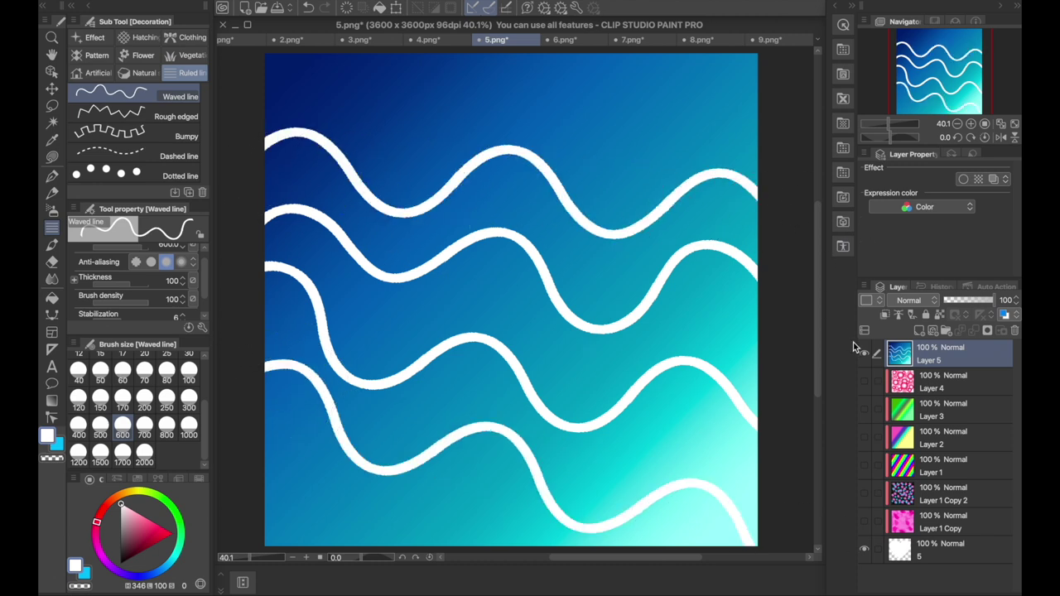
{"action": "left_click", "coordinate": [885, 319]}
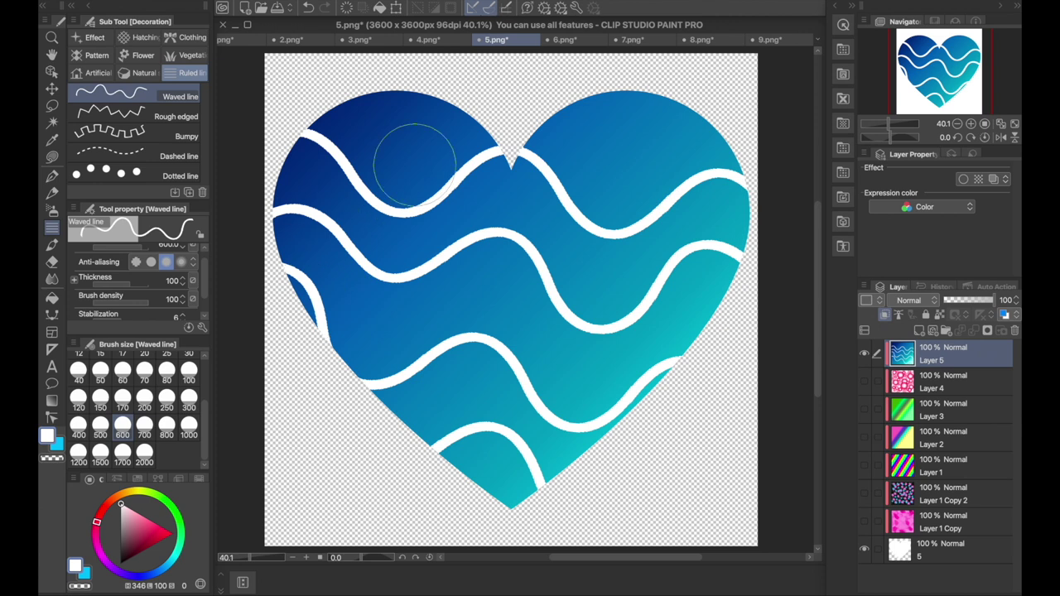
Step: Undo the clipping and all the white Waved line strokes on the blue gradient layer
{"action": "key", "text": "ctrl+z"}
{"action": "key", "text": "ctrl+z"}
{"action": "key", "text": "ctrl+z"}
{"action": "key", "text": "ctrl+z"}
{"action": "key", "text": "ctrl+z"}
{"action": "key", "text": "ctrl+z"}
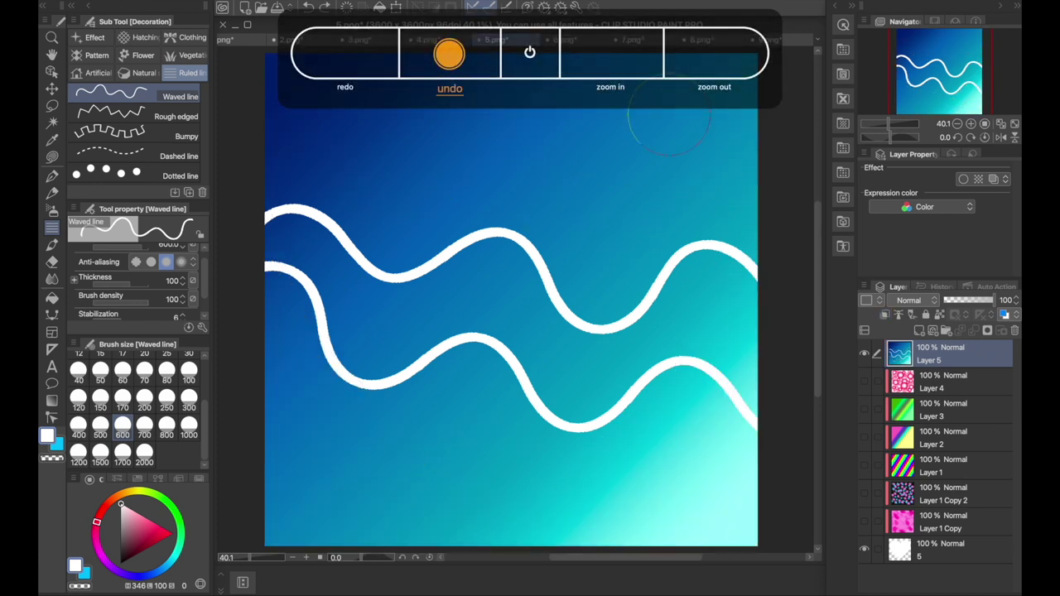
Step: Spray white Tone scraping specks at brush size 2000 over the blue gradient and clip the layer to the heart
{"action": "key", "text": "b"}
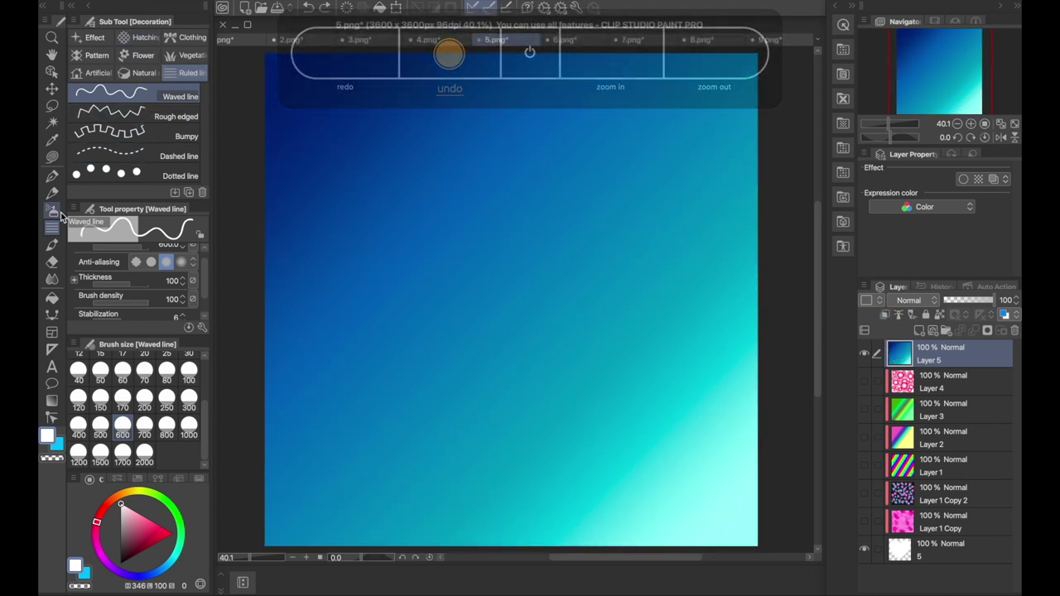
{"action": "mouse_move", "coordinate": [249, 124]}
{"action": "left_mouse_down"}
{"action": "mouse_move", "coordinate": [356, 403]}
{"action": "mouse_move", "coordinate": [570, 94]}
{"action": "left_mouse_up"}
{"action": "mouse_move", "coordinate": [571, 141]}
{"action": "left_mouse_down"}
{"action": "mouse_move", "coordinate": [372, 323]}
{"action": "mouse_move", "coordinate": [705, 468]}
{"action": "mouse_move", "coordinate": [514, 248]}
{"action": "left_mouse_up"}
{"action": "left_click", "coordinate": [885, 316]}
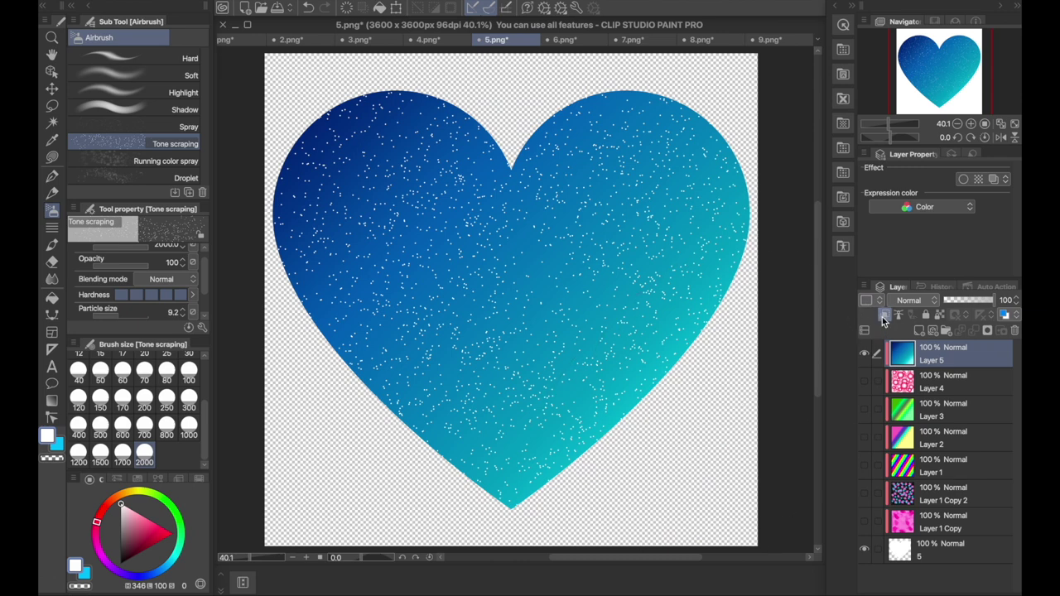
{"action": "left_click", "coordinate": [884, 316]}
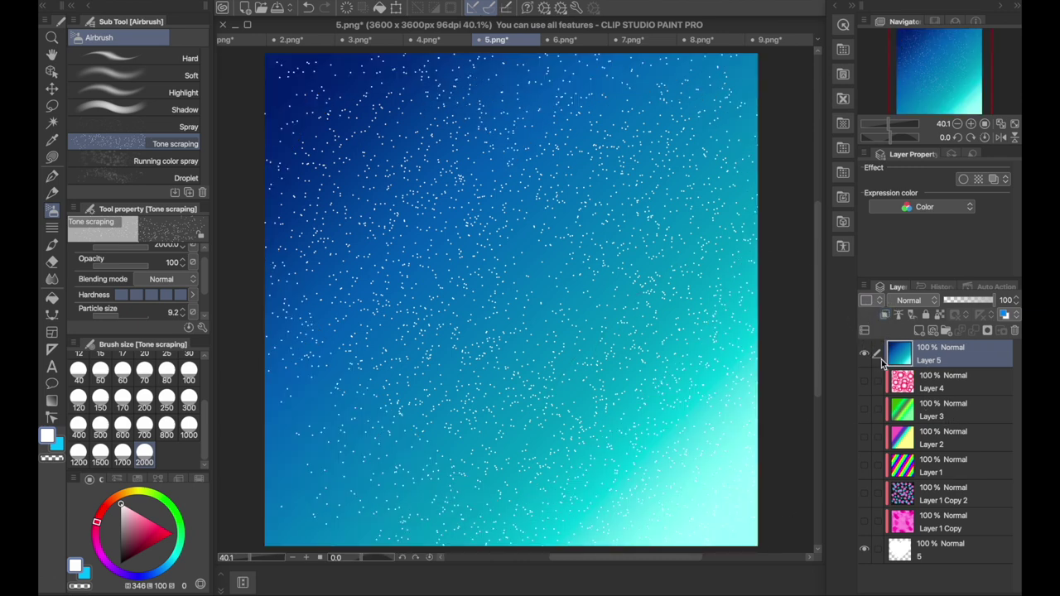
{"action": "left_click", "coordinate": [885, 316]}
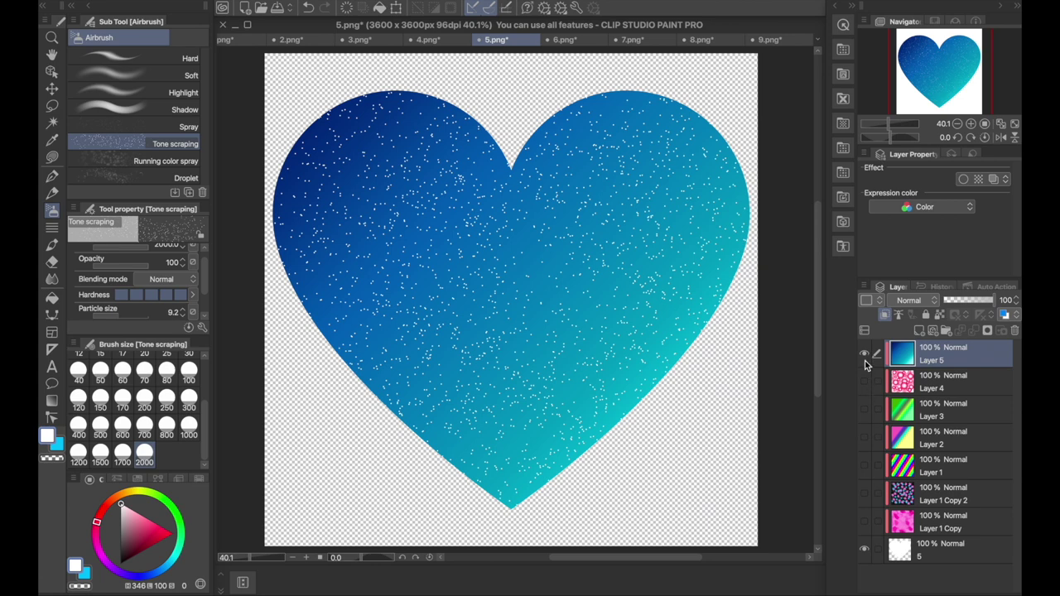
Step: Hide the speckled blue gradient layer and add a new raster layer above it
{"action": "left_click", "coordinate": [865, 354]}
{"action": "left_click", "coordinate": [295, 1]}
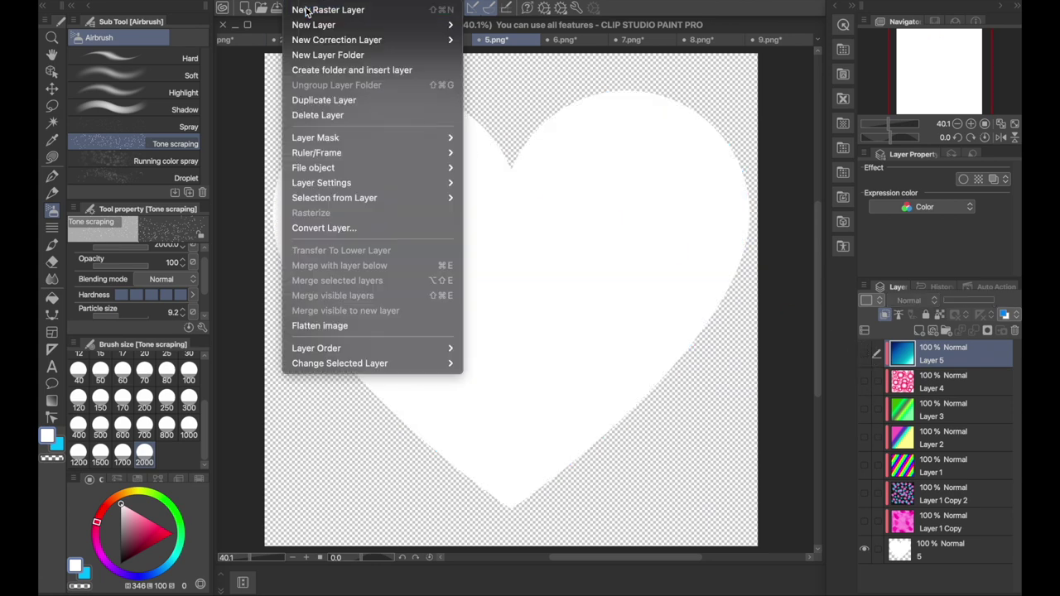
{"action": "left_click", "coordinate": [304, 9]}
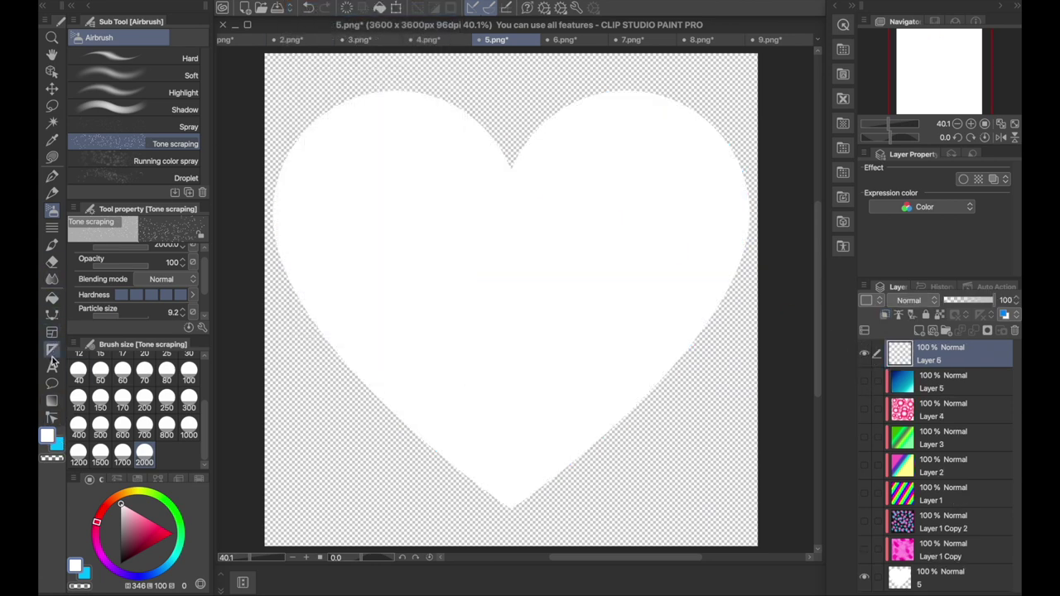
Step: Recolour the Blue sky gradient's first node to dark green 047300 and its node at position 34 to green 26B700
{"action": "left_click", "coordinate": [51, 400]}
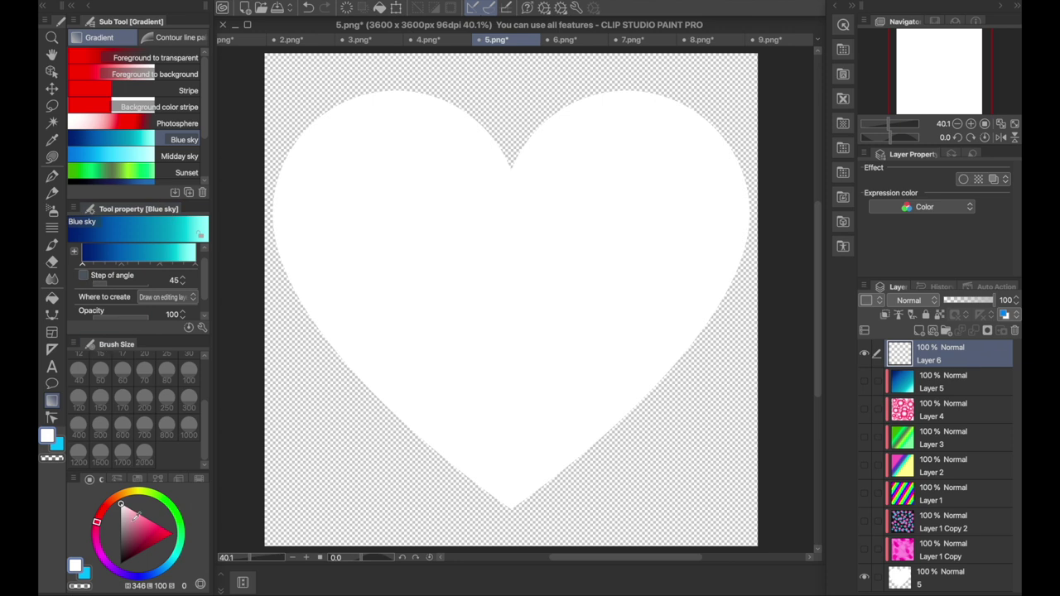
{"action": "left_click", "coordinate": [97, 255]}
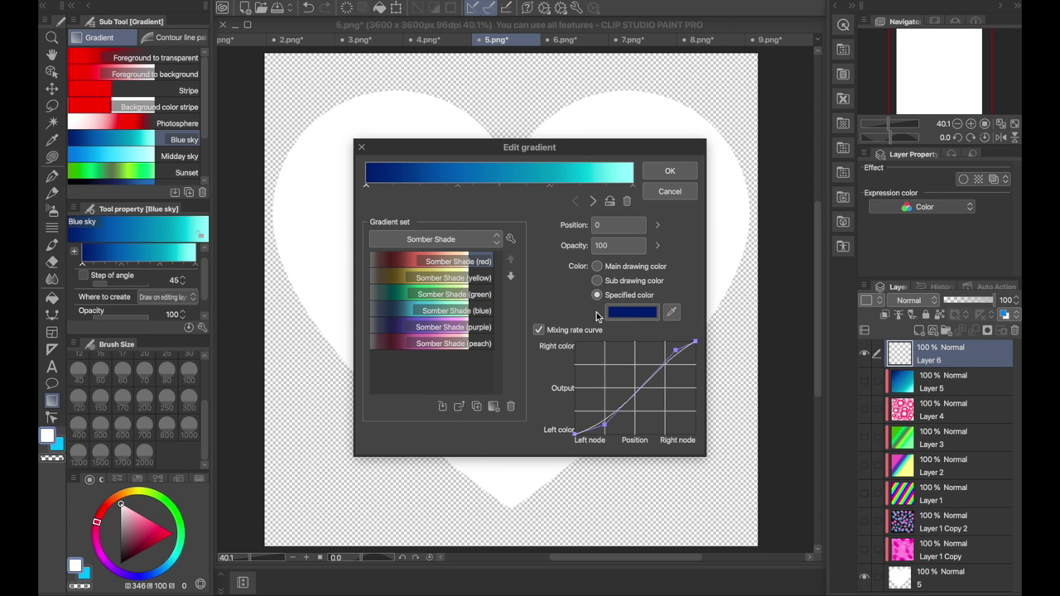
{"action": "left_click", "coordinate": [630, 311]}
{"action": "left_click", "coordinate": [545, 357]}
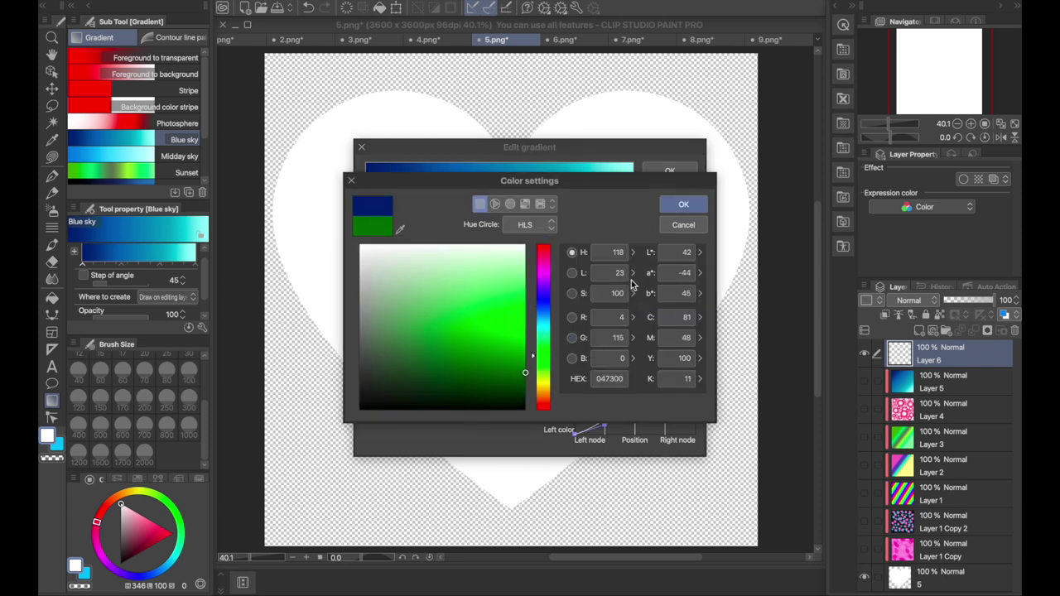
{"action": "left_click", "coordinate": [683, 204]}
{"action": "left_click", "coordinate": [458, 186]}
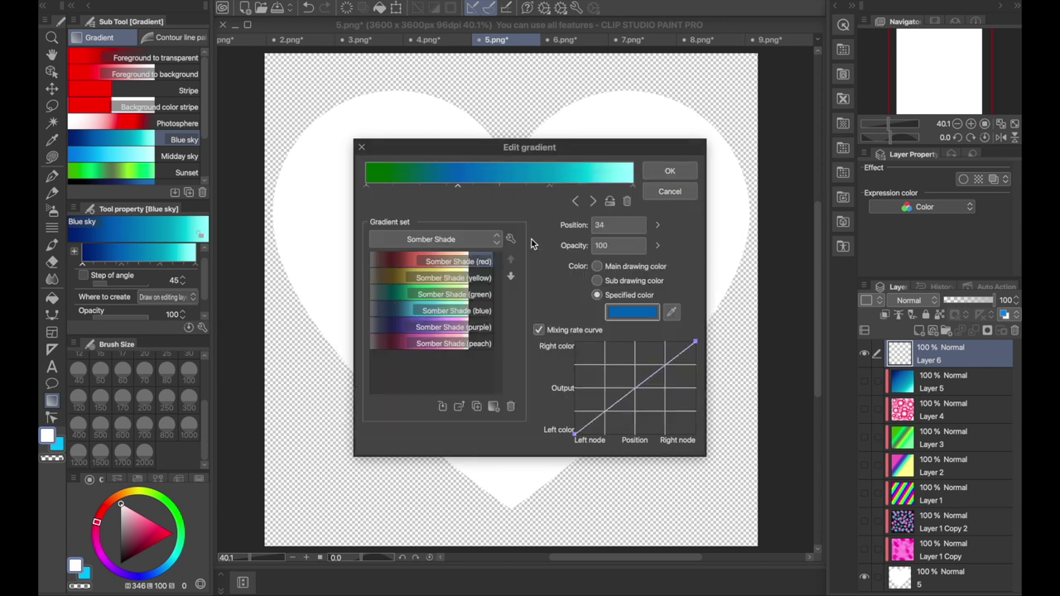
{"action": "left_click", "coordinate": [623, 314]}
{"action": "left_click", "coordinate": [545, 361]}
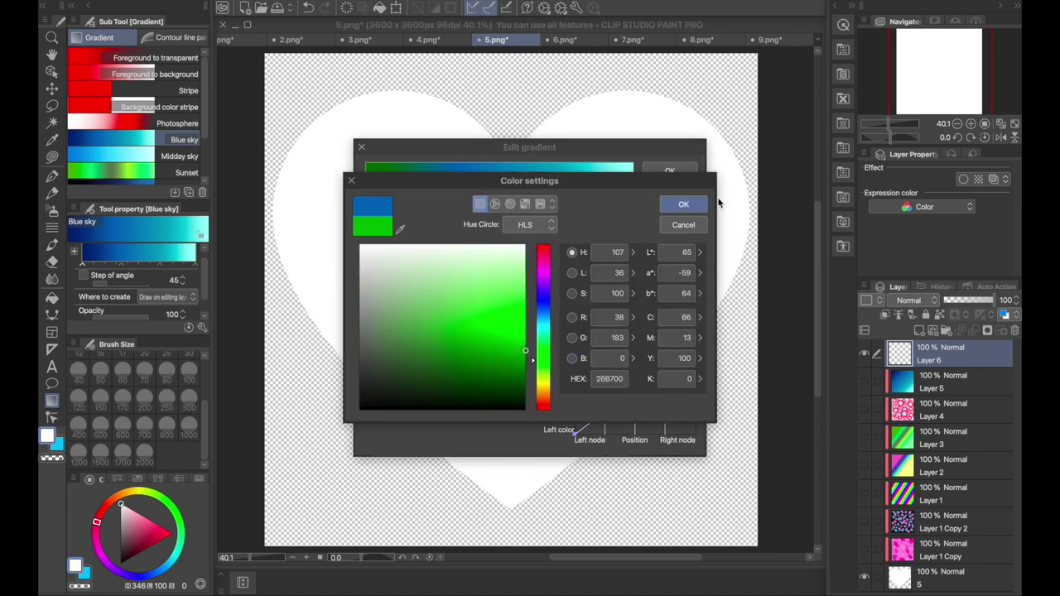
{"action": "left_click", "coordinate": [683, 205]}
Step: Recolour the gradient's nodes at positions 69 and 100 to bright green and pale green, and accept the edited gradient
{"action": "left_click", "coordinate": [549, 186]}
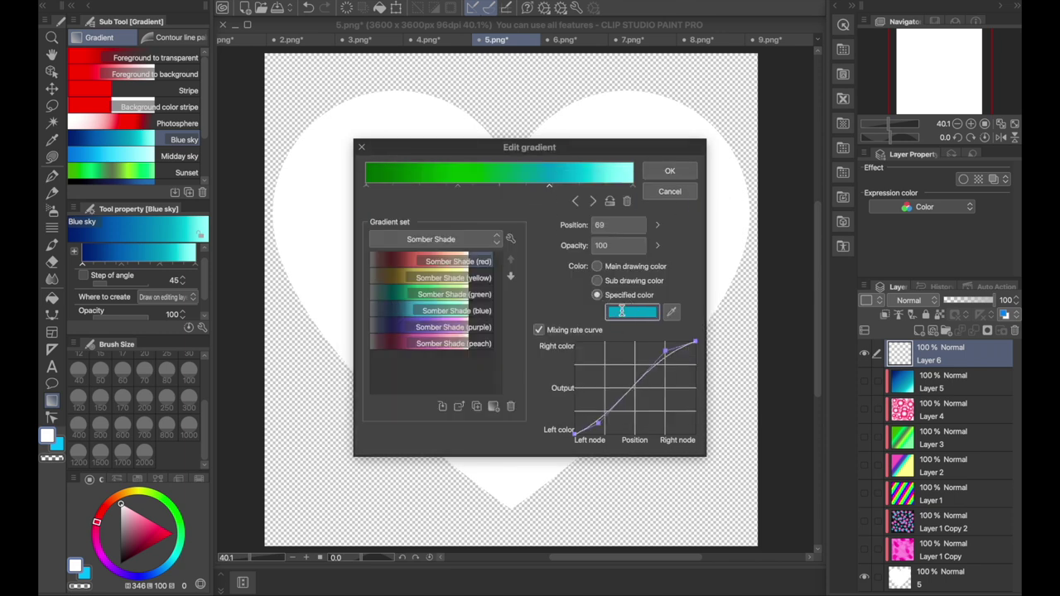
{"action": "left_click", "coordinate": [622, 312]}
{"action": "left_click", "coordinate": [546, 359]}
{"action": "left_click", "coordinate": [698, 207]}
{"action": "left_click", "coordinate": [631, 186]}
{"action": "left_click", "coordinate": [632, 311]}
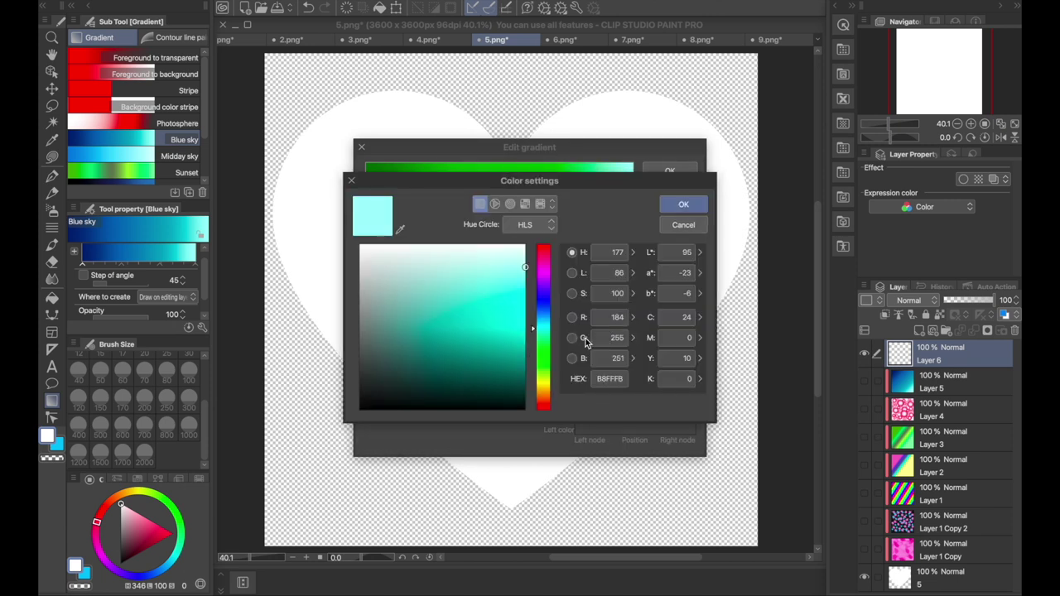
{"action": "left_click", "coordinate": [545, 355]}
{"action": "left_click", "coordinate": [684, 205]}
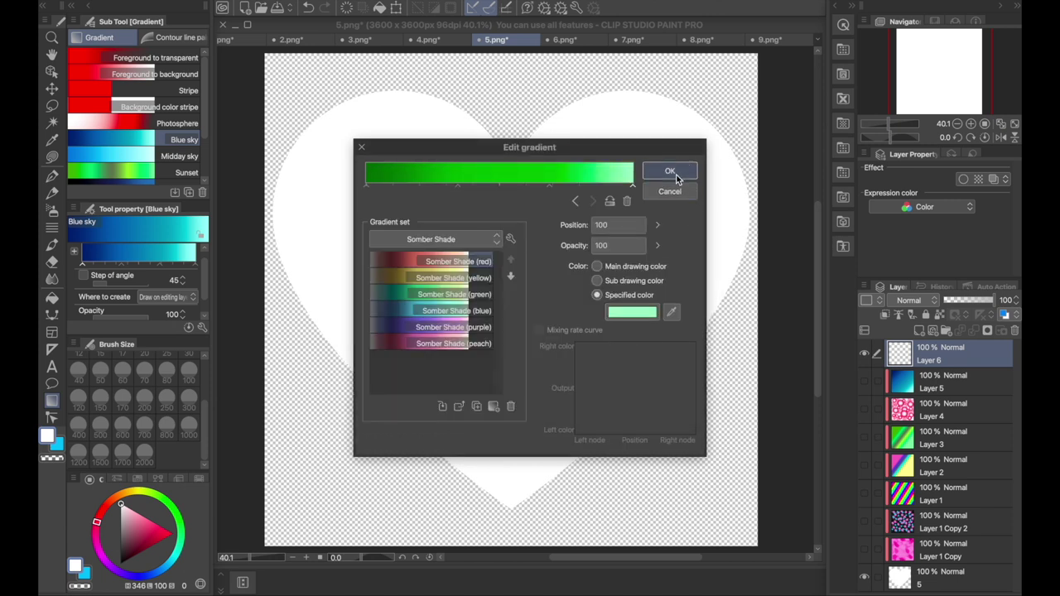
{"action": "left_click", "coordinate": [673, 171]}
Step: Fill the layer with the green gradient diagonally from upper left to lower right, and add another raster layer
{"action": "left_click_drag", "start_coordinate": [288, 101], "coordinate": [631, 495]}
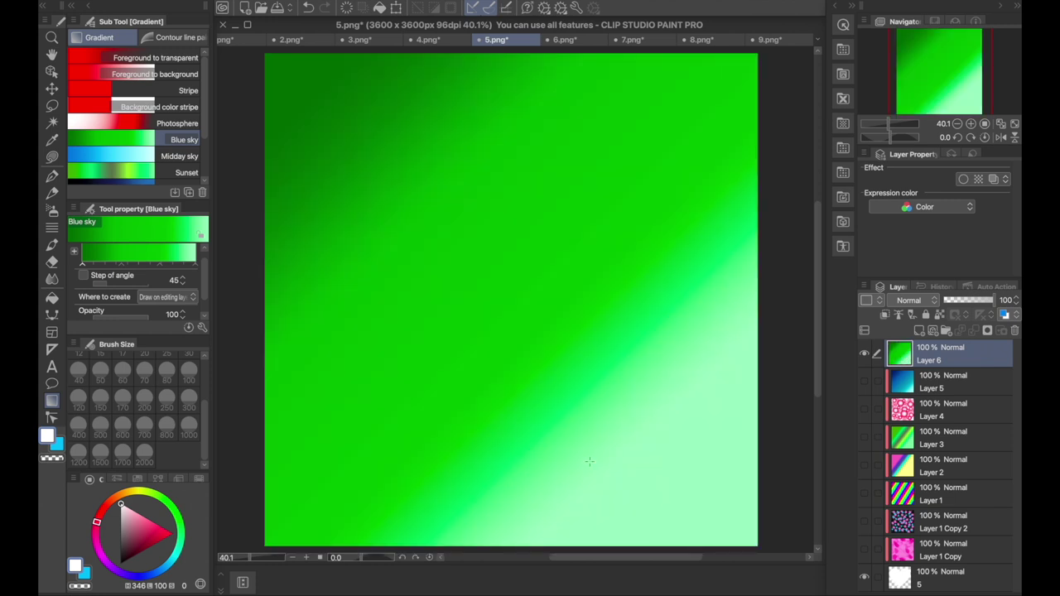
{"action": "left_click", "coordinate": [328, 1]}
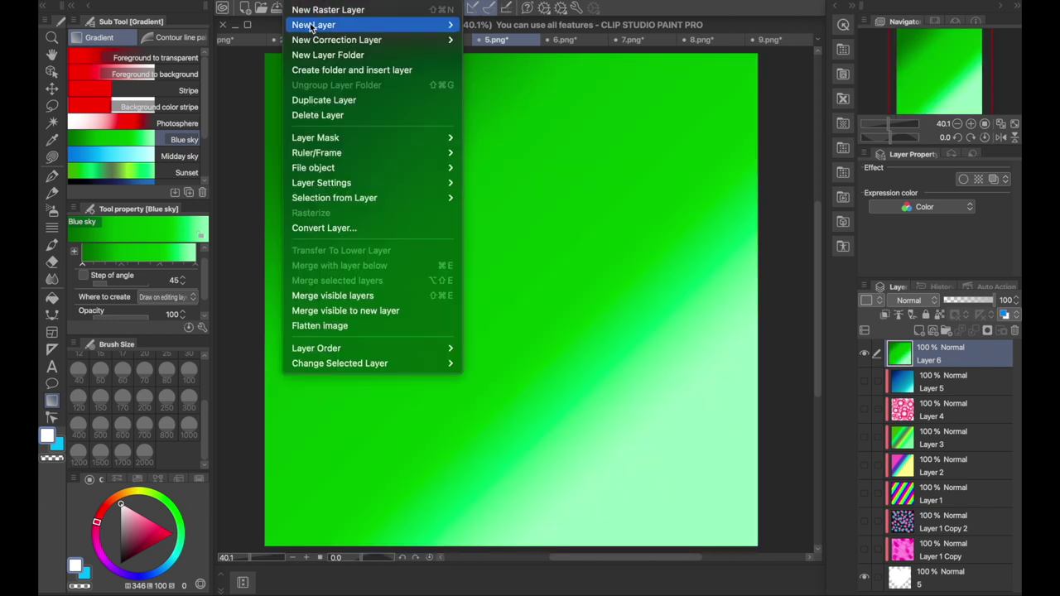
{"action": "left_click", "coordinate": [309, 9]}
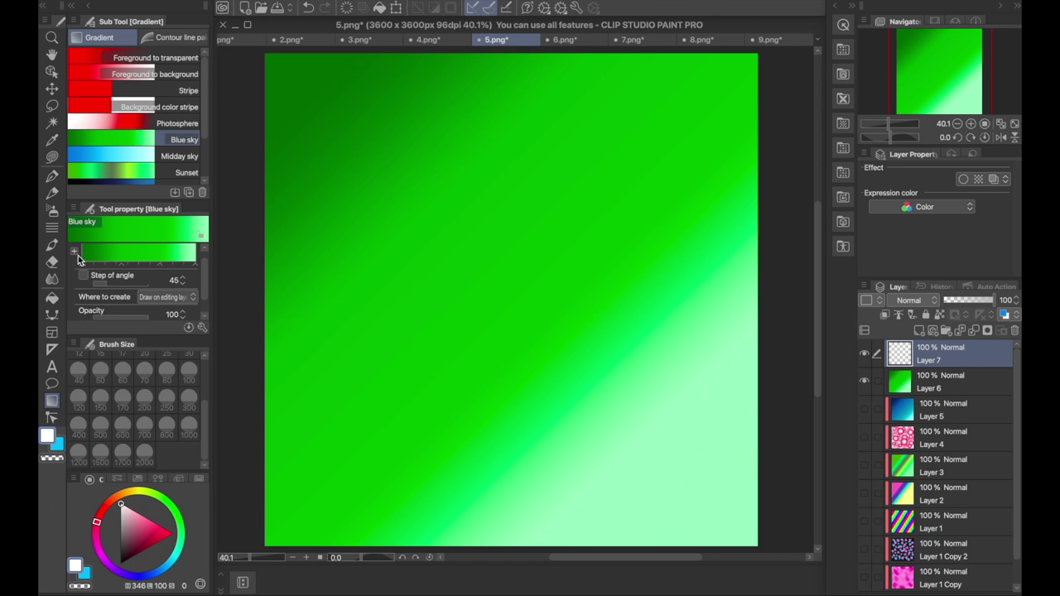
Step: Recolour the gradient's first node to dark purple and its second node to purple B300B7
{"action": "left_click", "coordinate": [142, 248]}
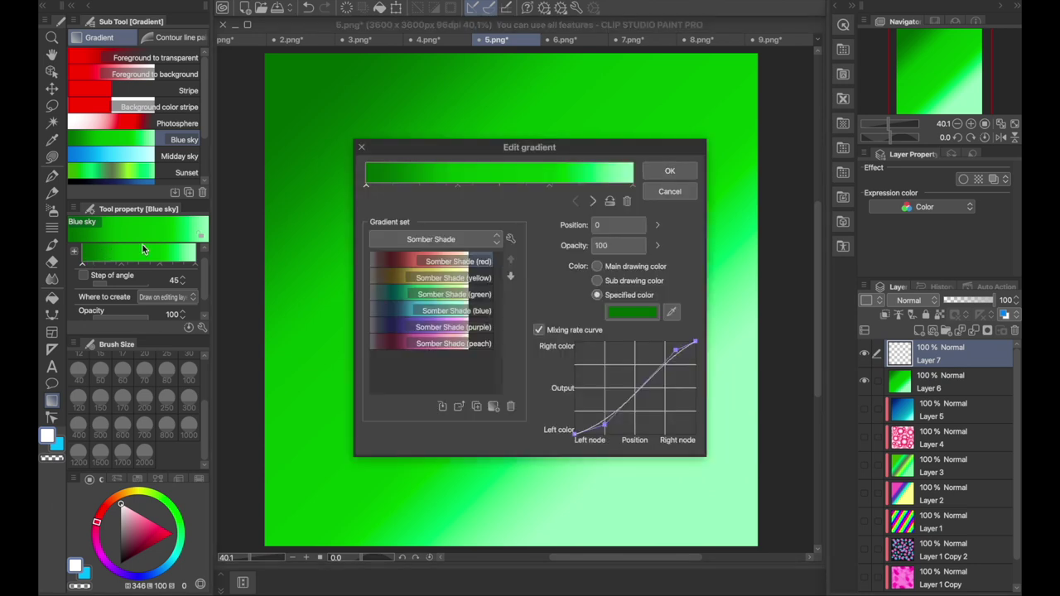
{"action": "left_click", "coordinate": [634, 314]}
{"action": "left_click", "coordinate": [546, 301]}
{"action": "left_click", "coordinate": [543, 268]}
{"action": "left_click", "coordinate": [679, 206]}
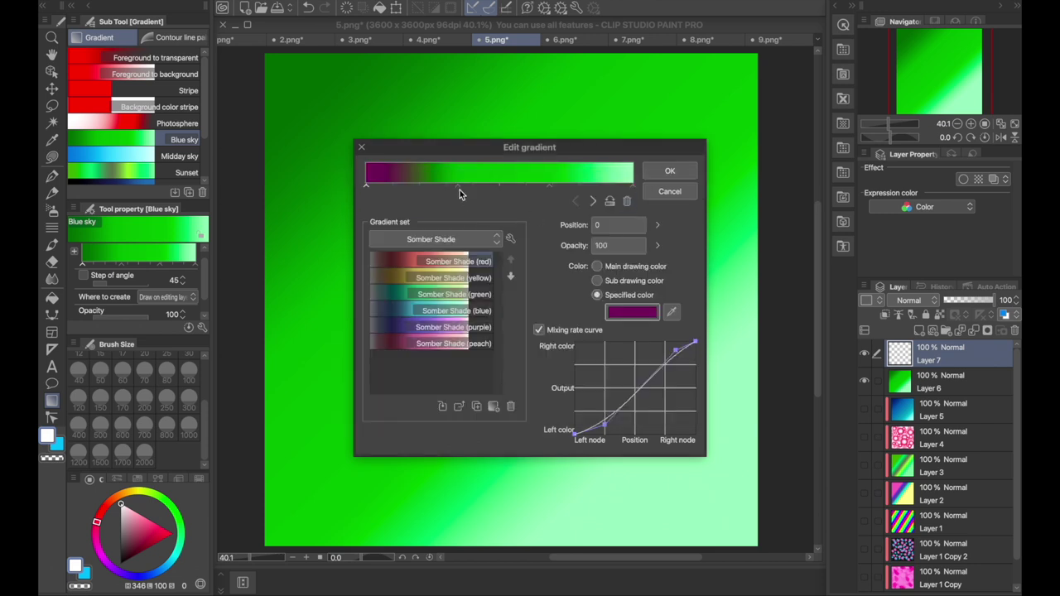
{"action": "left_click", "coordinate": [459, 187]}
{"action": "left_click", "coordinate": [616, 315]}
{"action": "left_click", "coordinate": [544, 268]}
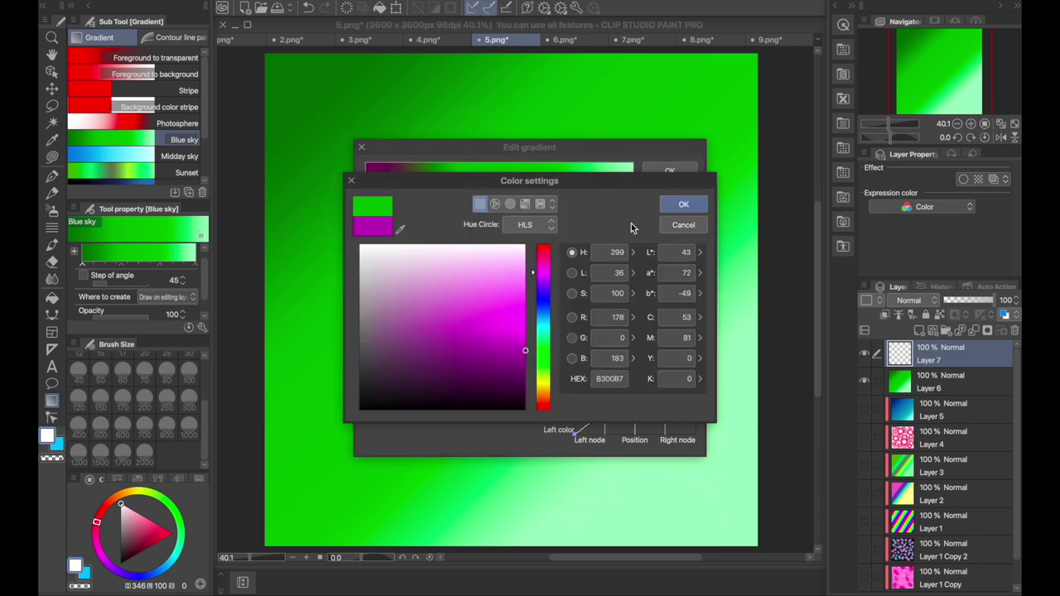
{"action": "left_click", "coordinate": [671, 202]}
Step: Add a gradient node at position 67 and colour it magenta
{"action": "left_click", "coordinate": [551, 187]}
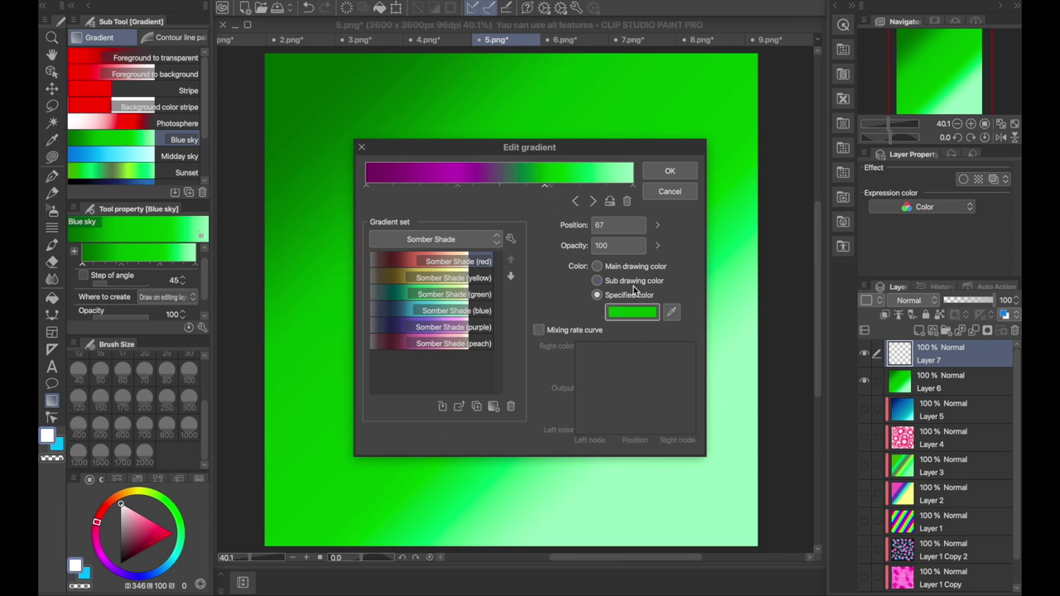
{"action": "left_click", "coordinate": [634, 312]}
{"action": "left_click", "coordinate": [544, 270]}
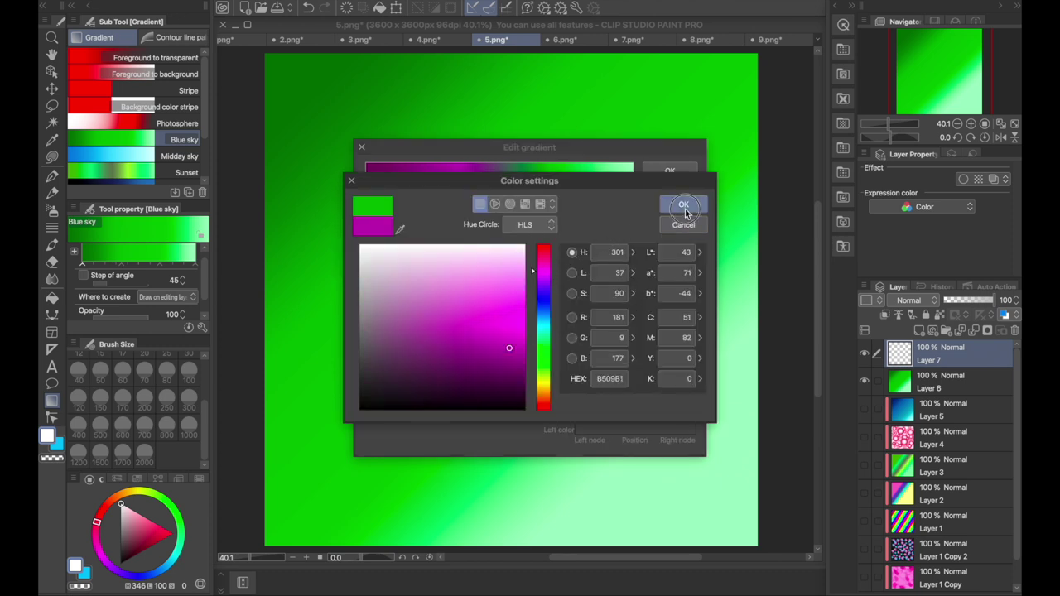
{"action": "left_click", "coordinate": [683, 205]}
{"action": "left_click", "coordinate": [632, 311]}
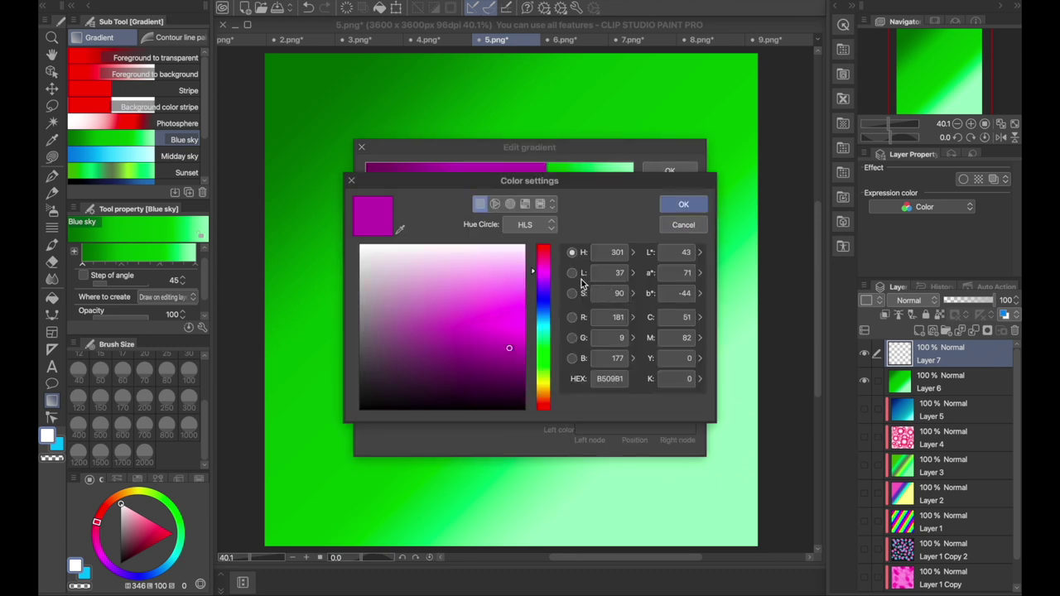
{"action": "left_click", "coordinate": [543, 265]}
{"action": "left_click", "coordinate": [683, 205]}
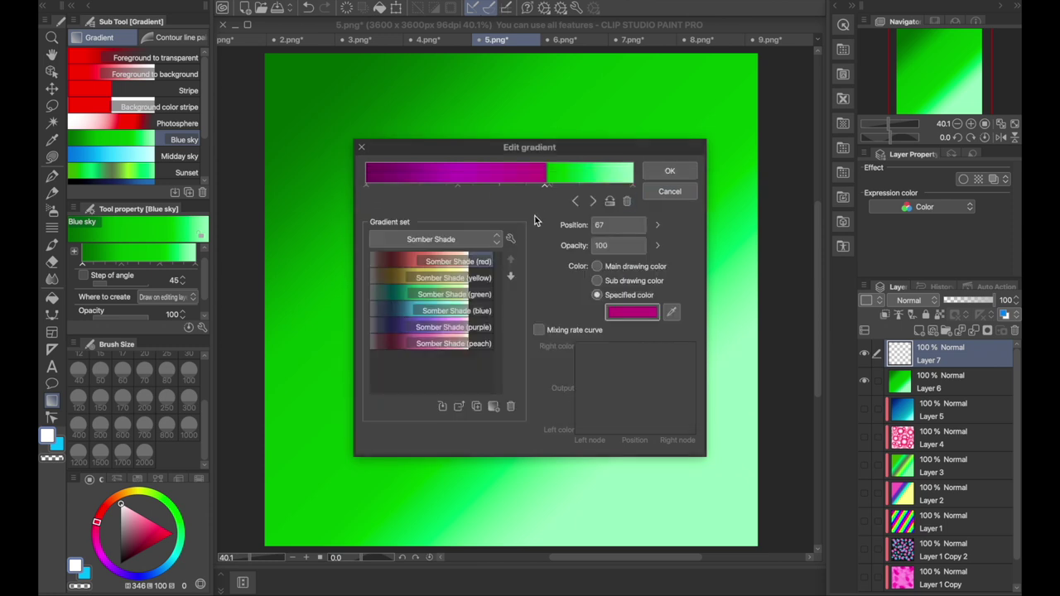
Step: Recolour the gradient's end node at position 100 to light pink
{"action": "left_click", "coordinate": [630, 185]}
{"action": "left_click", "coordinate": [633, 311]}
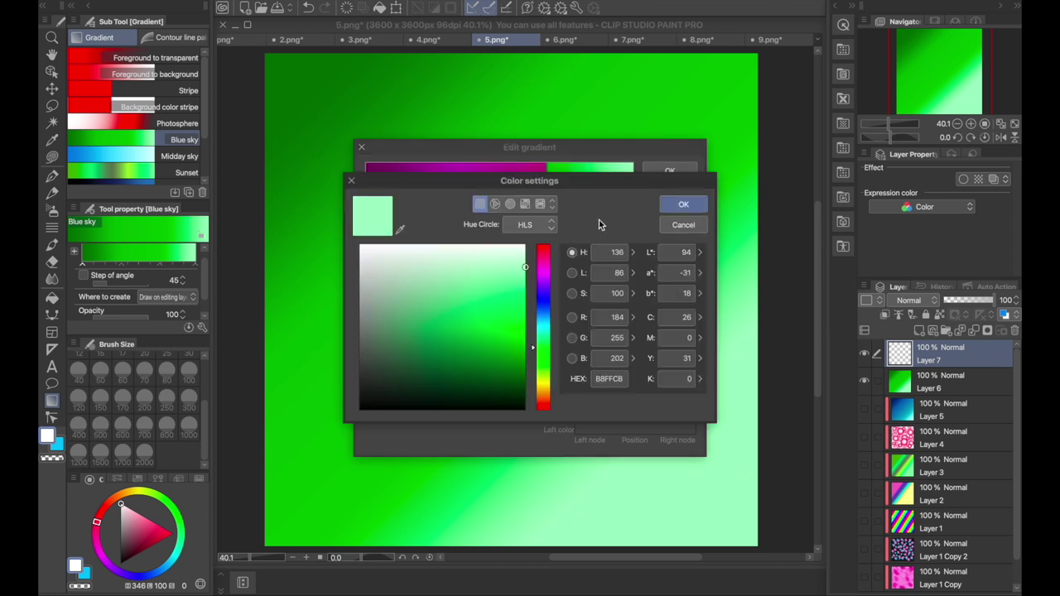
{"action": "left_click", "coordinate": [544, 254]}
{"action": "left_click", "coordinate": [683, 208]}
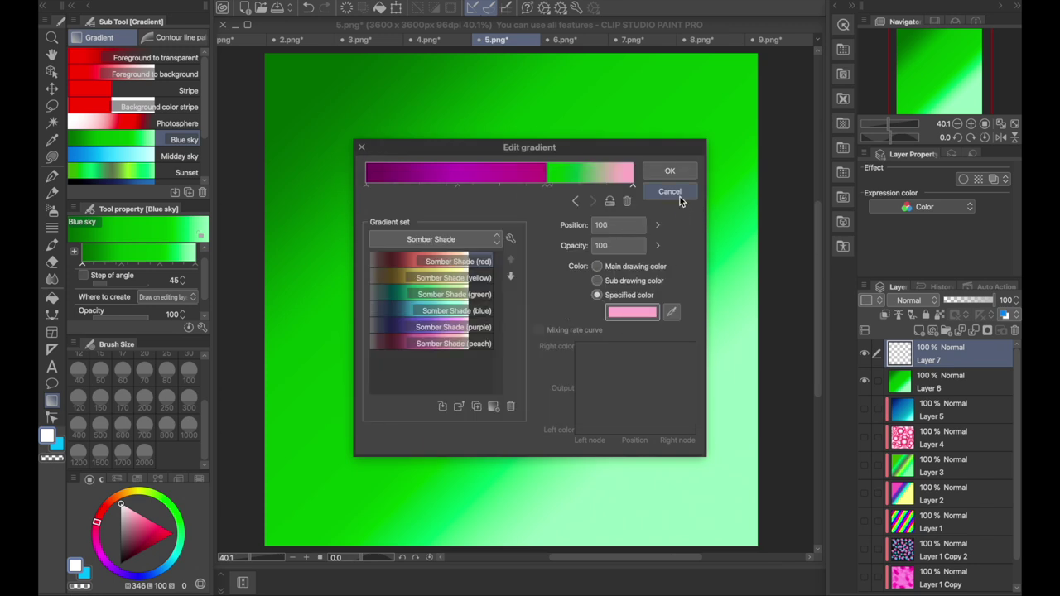
Step: Recolour the green gradient node at position 69 to crimson BF0061 and accept the edited gradient
{"action": "left_click", "coordinate": [550, 187]}
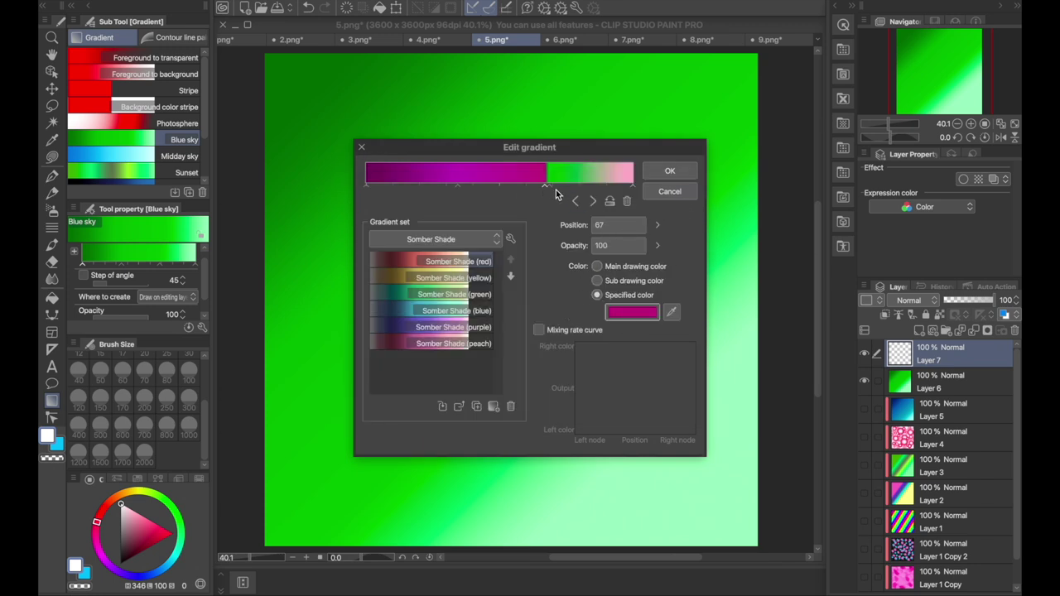
{"action": "left_click", "coordinate": [555, 189]}
{"action": "left_click", "coordinate": [630, 312]}
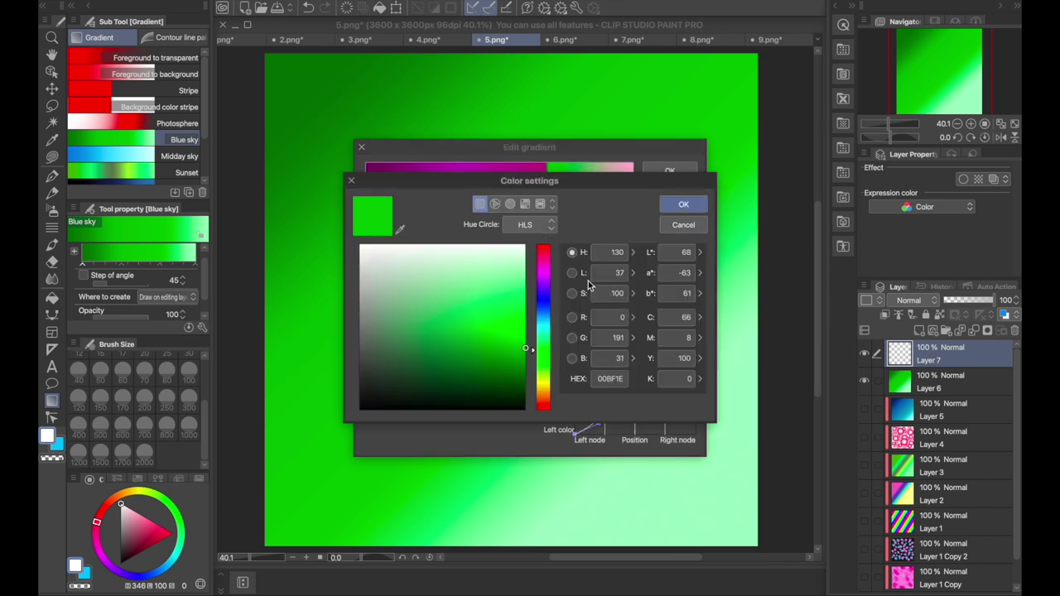
{"action": "left_click", "coordinate": [544, 269]}
{"action": "left_click", "coordinate": [544, 259]}
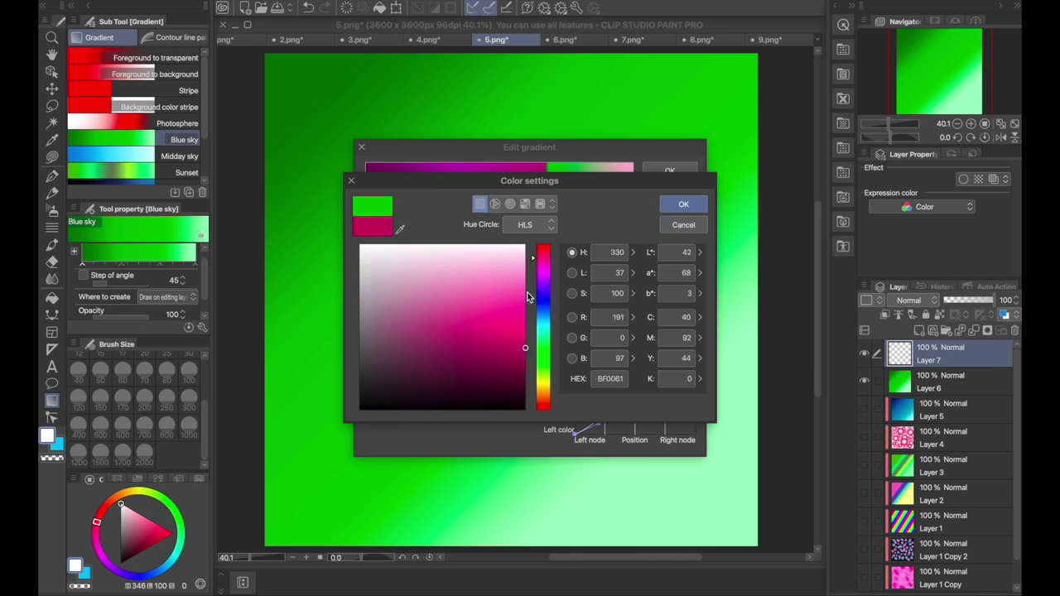
{"action": "left_click", "coordinate": [681, 204]}
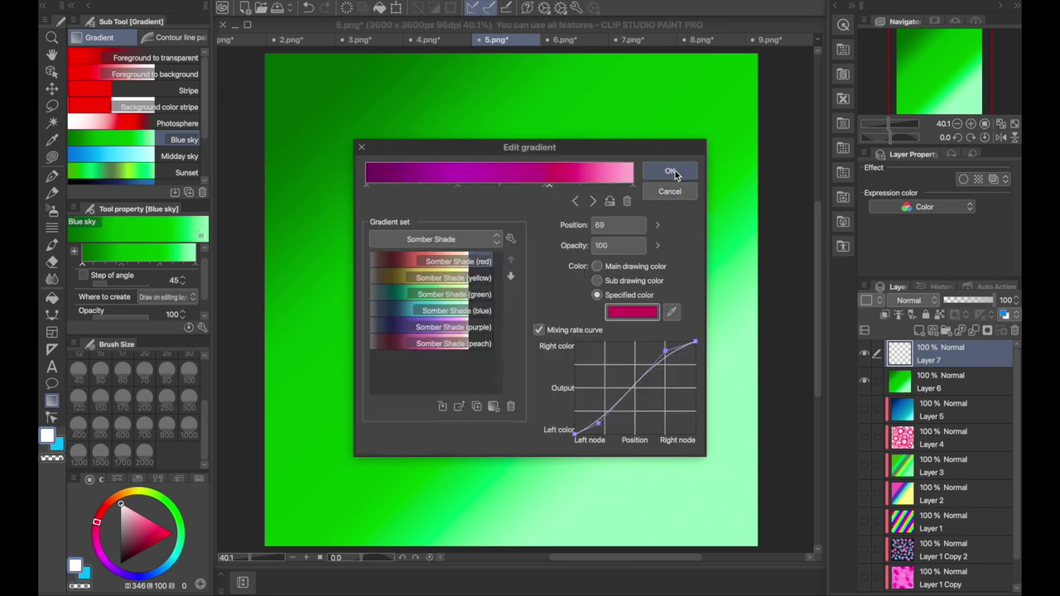
{"action": "left_click", "coordinate": [671, 171]}
Step: Fill the new layer diagonally with the purple-to-pink gradient and hide the green gradient layer below
{"action": "left_click_drag", "start_coordinate": [360, 161], "coordinate": [612, 408]}
{"action": "left_click", "coordinate": [864, 380]}
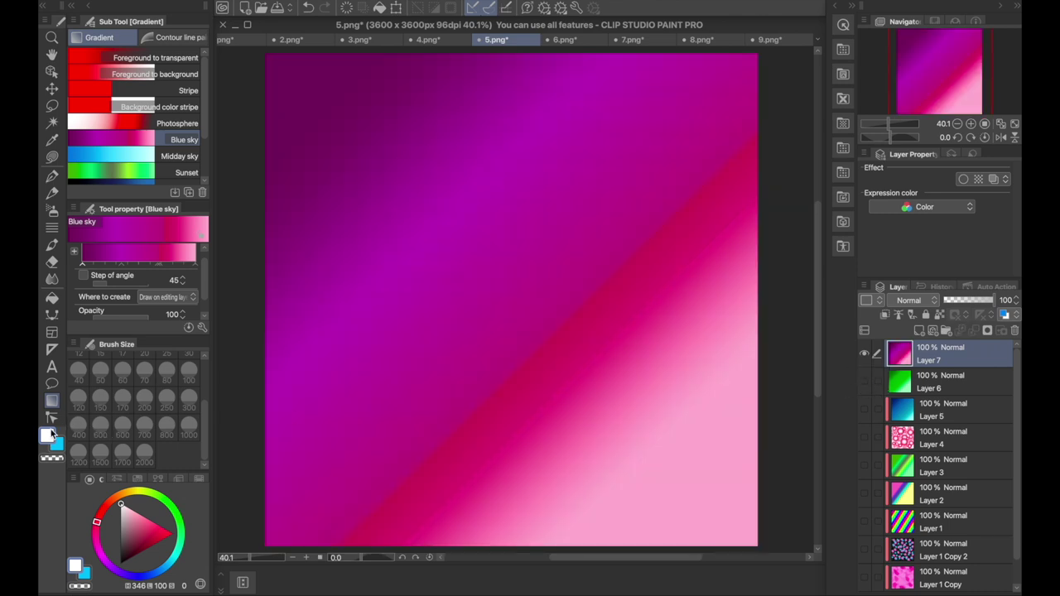
Step: Spray white Tone scraping specks over the purple-to-pink gradient and clip its layer to the layer below
{"action": "left_click", "coordinate": [52, 208]}
{"action": "mouse_move", "coordinate": [398, 141]}
{"action": "left_mouse_down"}
{"action": "mouse_move", "coordinate": [323, 197]}
{"action": "mouse_move", "coordinate": [398, 116]}
{"action": "mouse_move", "coordinate": [729, 447]}
{"action": "left_mouse_up"}
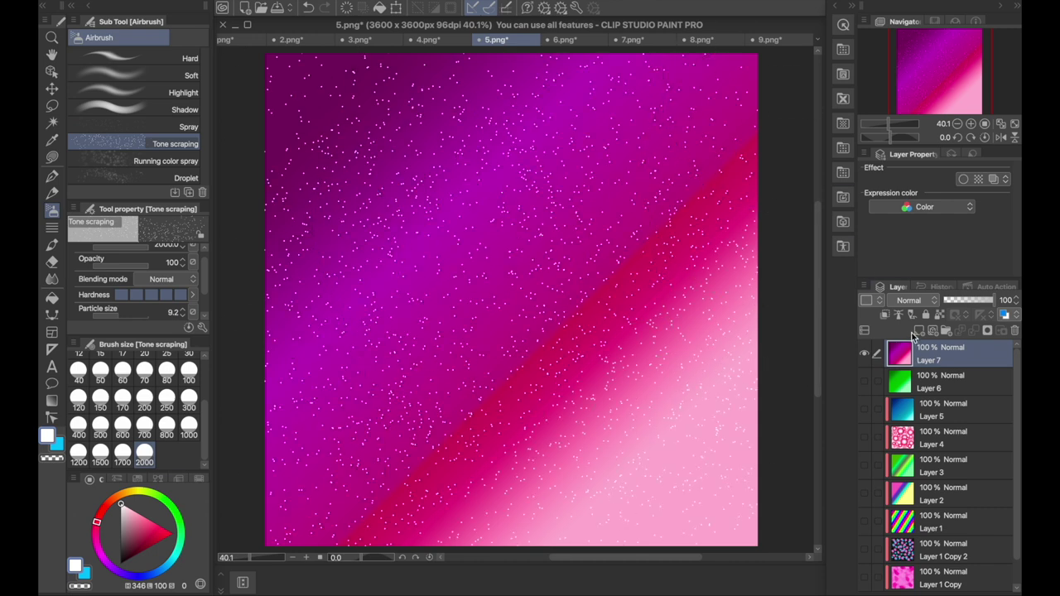
{"action": "left_click", "coordinate": [885, 315]}
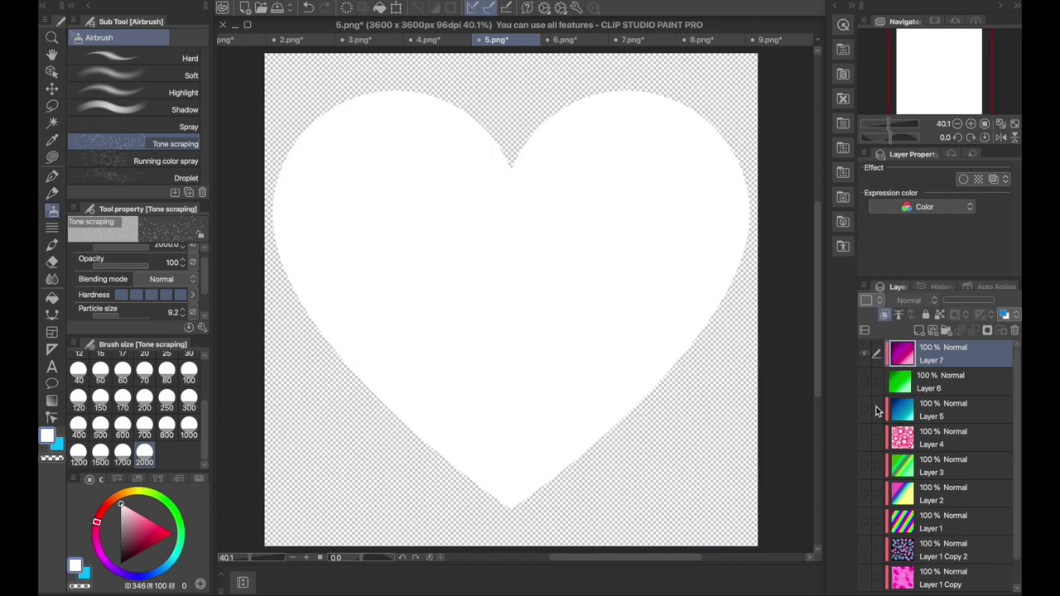
{"action": "scroll", "coordinate": [1002, 414], "scroll_direction": "down", "scroll_amount": 1}
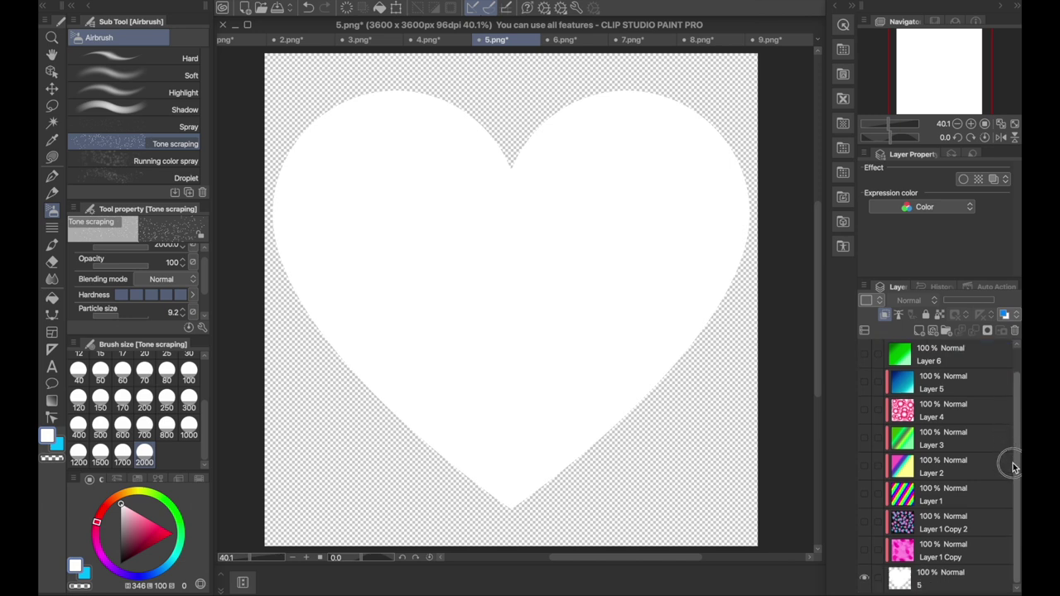
Step: Hide the purple-to-pink gradient layer and move the white heart layer directly beneath the green gradient layer
{"action": "left_click_drag", "start_coordinate": [911, 574], "coordinate": [921, 378]}
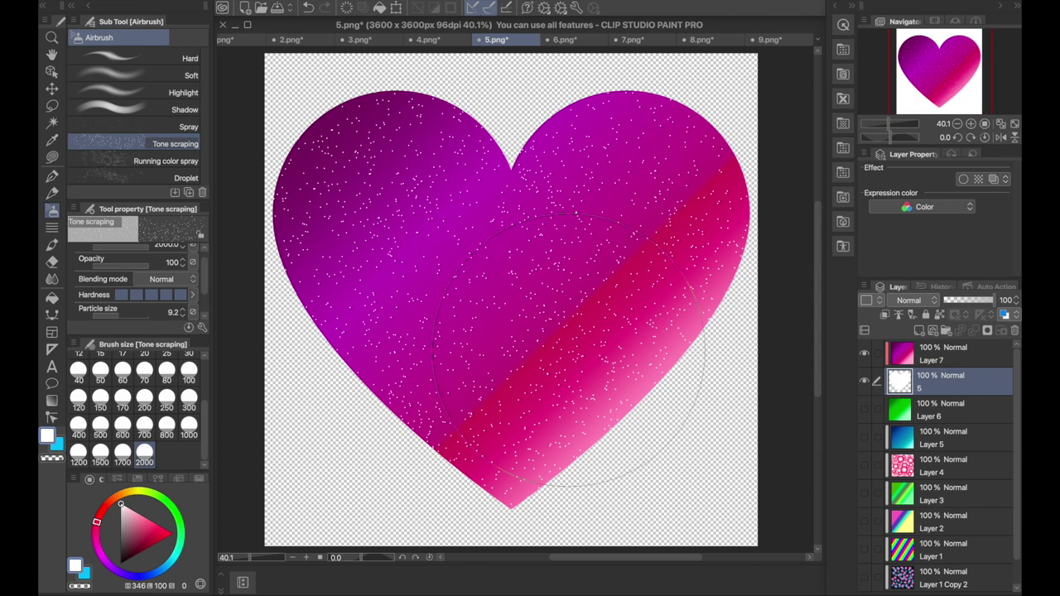
{"action": "left_click", "coordinate": [865, 356]}
{"action": "mouse_move", "coordinate": [911, 383]}
{"action": "left_mouse_down"}
{"action": "mouse_move", "coordinate": [903, 396]}
{"action": "mouse_move", "coordinate": [914, 402]}
{"action": "left_mouse_up"}
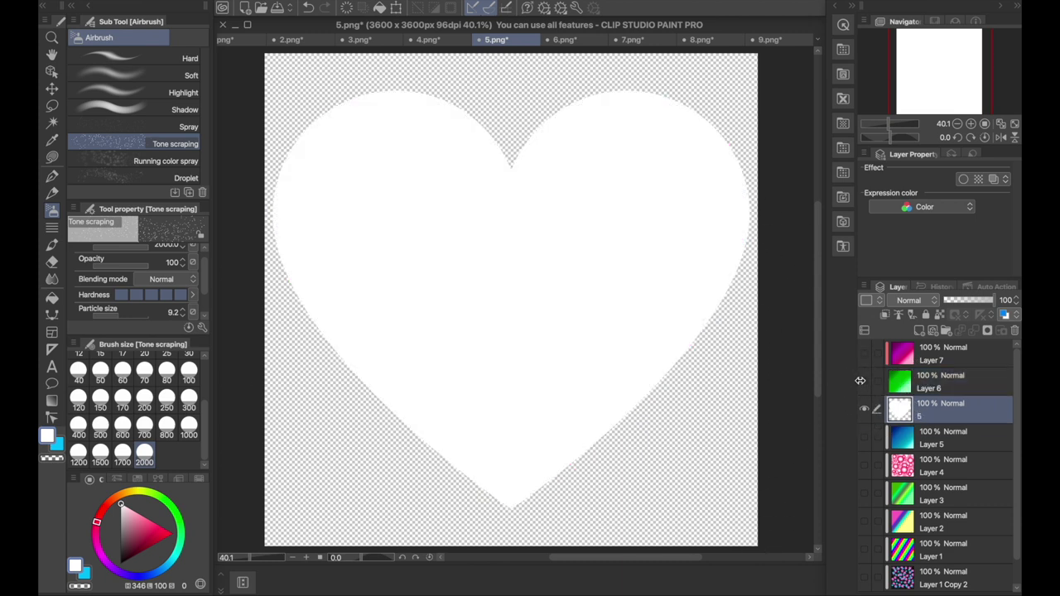
Step: Show the green gradient layer, spray white Tone scraping specks over it and clip it to the white heart below
{"action": "left_click", "coordinate": [864, 381]}
{"action": "left_click", "coordinate": [924, 386]}
{"action": "left_click_drag", "start_coordinate": [495, 171], "coordinate": [758, 319]}
{"action": "left_click", "coordinate": [885, 315]}
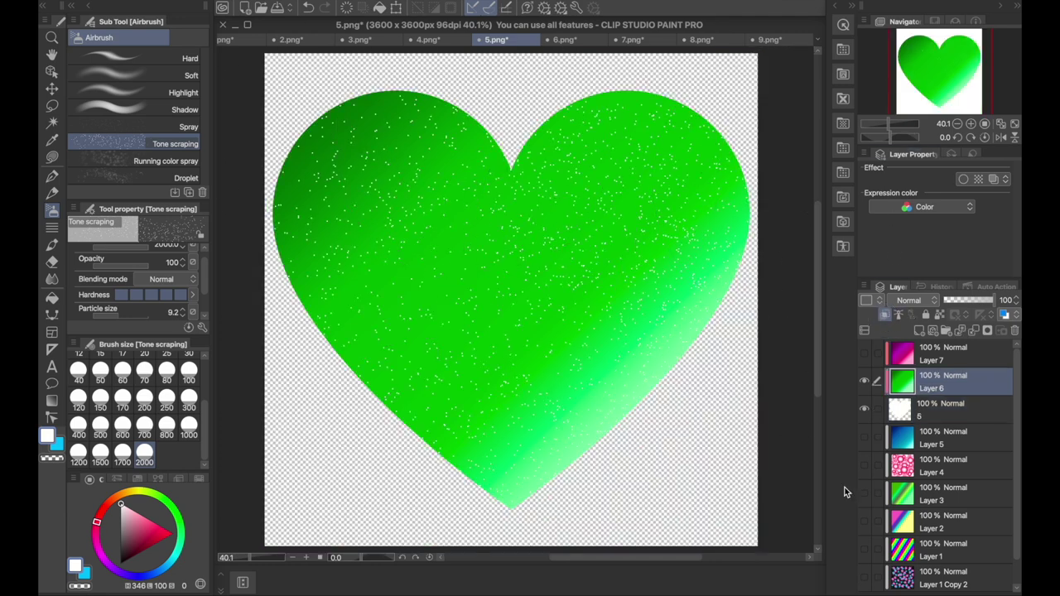
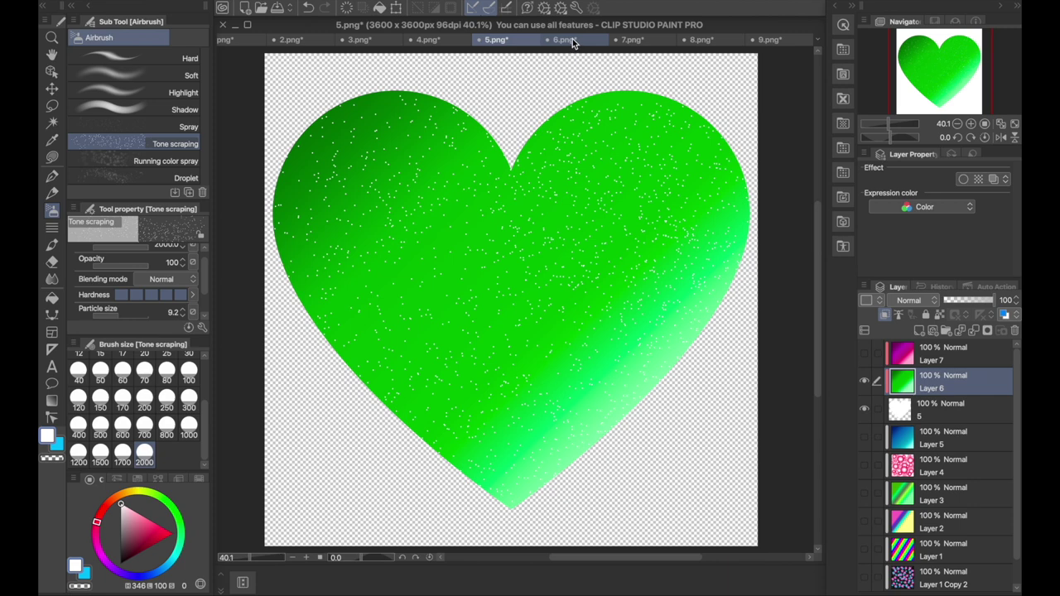
{"action": "key", "text": "super+shift+s"}
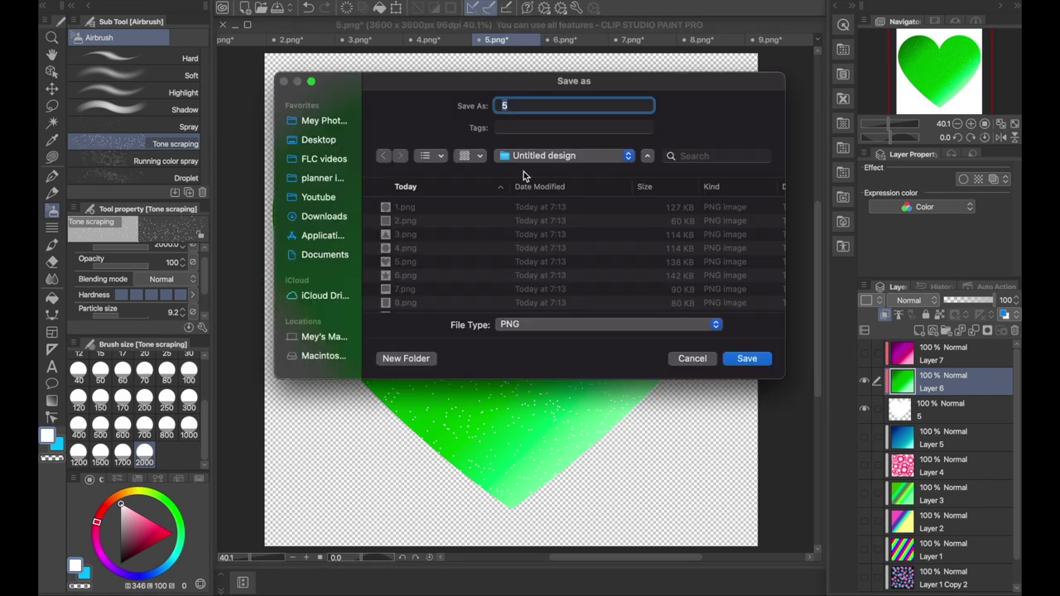
{"action": "left_click", "coordinate": [686, 358]}
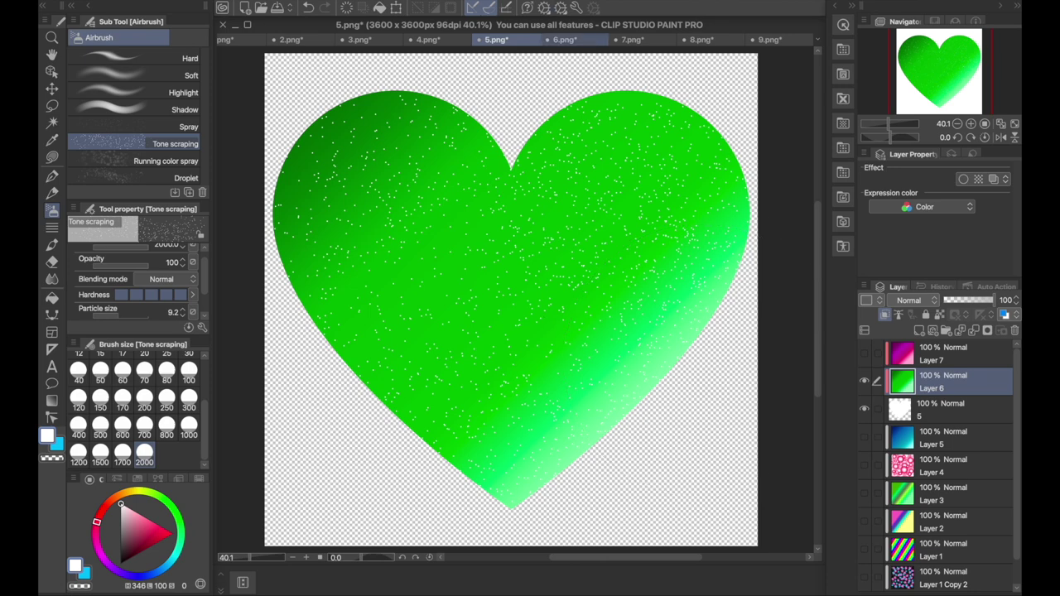
{"action": "left_click", "coordinate": [565, 40]}
{"action": "left_click", "coordinate": [505, 43]}
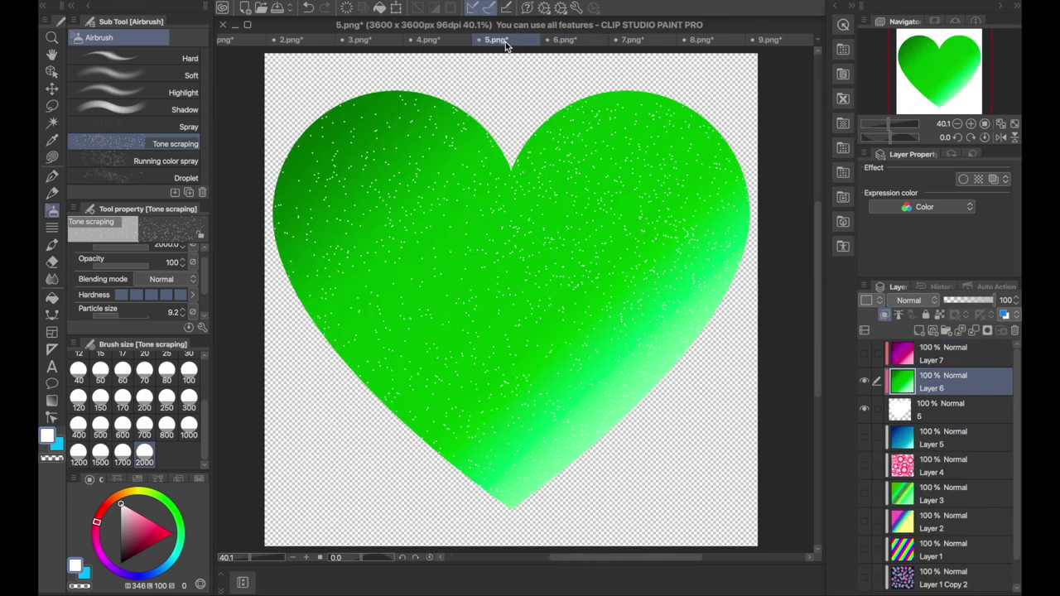
Step: In 1.png, hide the cyan sparkle texture and briefly preview the two painted texture layers beneath it
{"action": "left_click", "coordinate": [229, 41]}
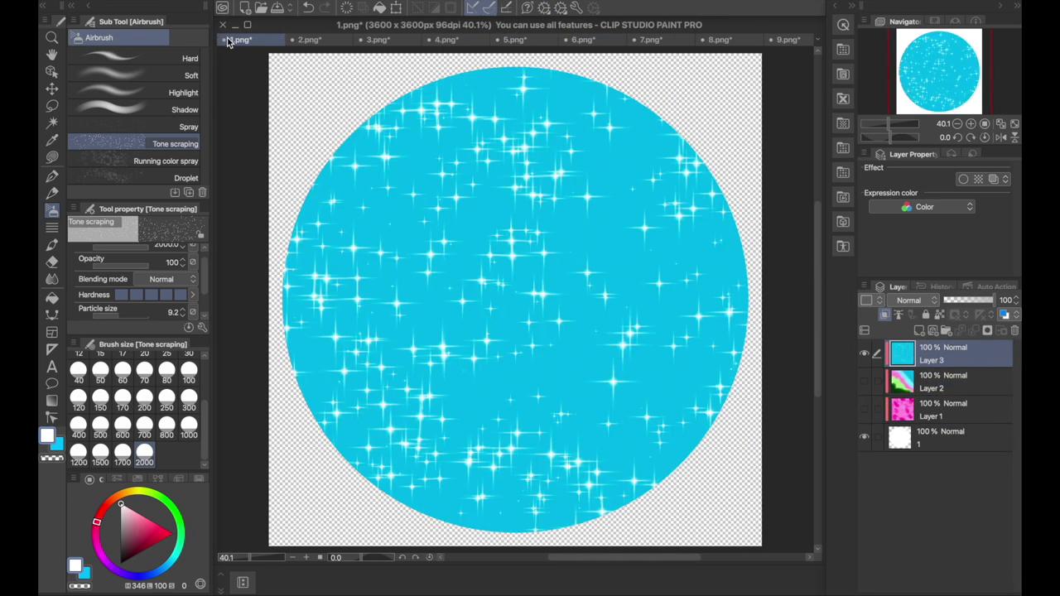
{"action": "left_click", "coordinate": [865, 355]}
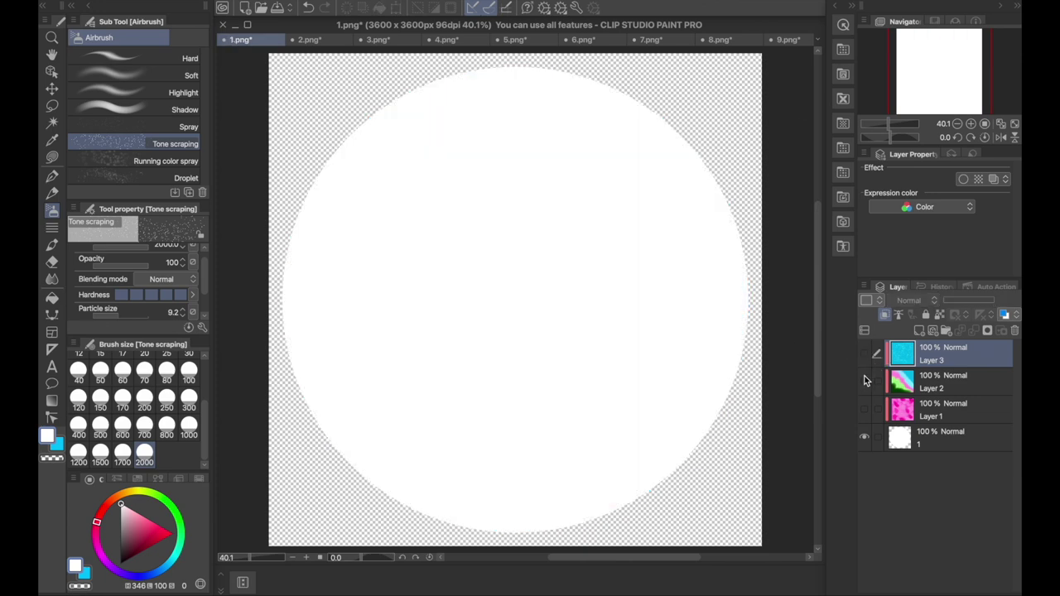
{"action": "left_click", "coordinate": [865, 382]}
{"action": "left_click", "coordinate": [865, 383]}
{"action": "left_click", "coordinate": [866, 411]}
{"action": "left_click", "coordinate": [867, 411]}
Step: Copy the black flower pattern layer from 3.png and the speckled green gradient layer from 5.png into 1.png
{"action": "left_click", "coordinate": [378, 40]}
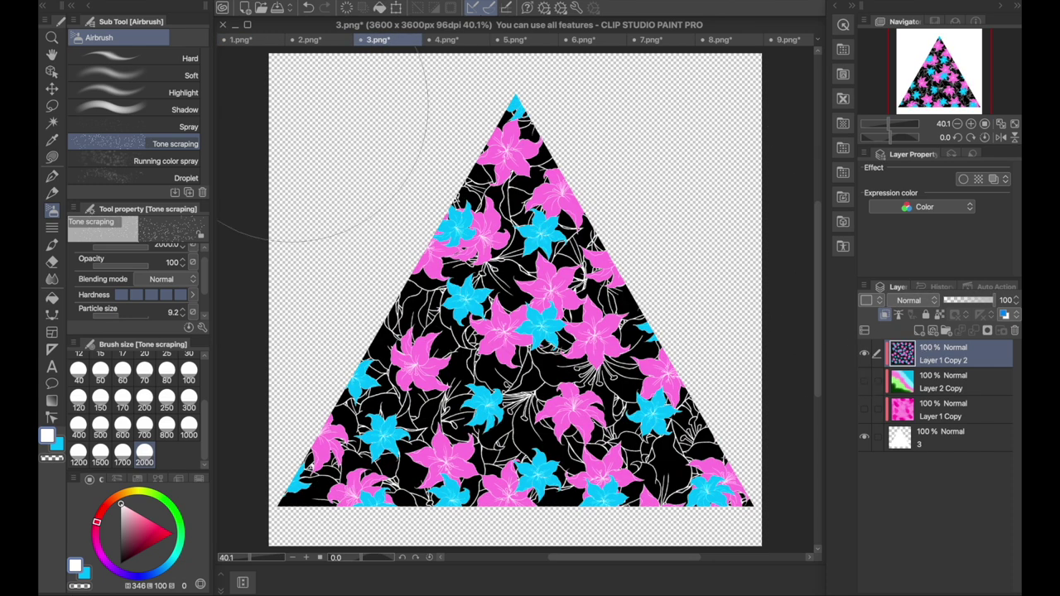
{"action": "left_click", "coordinate": [240, 40]}
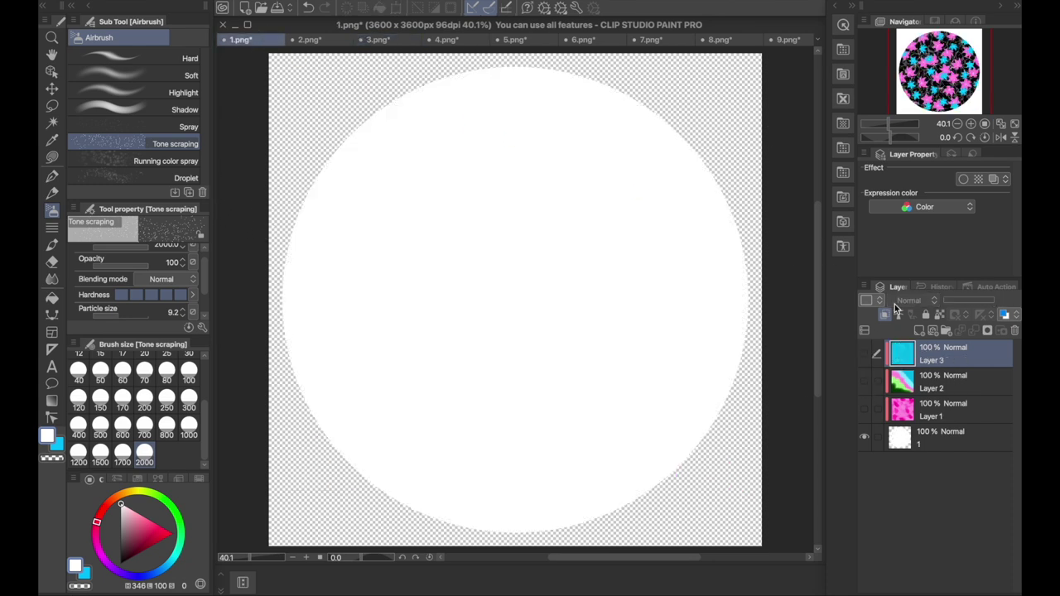
{"action": "left_click", "coordinate": [310, 40]}
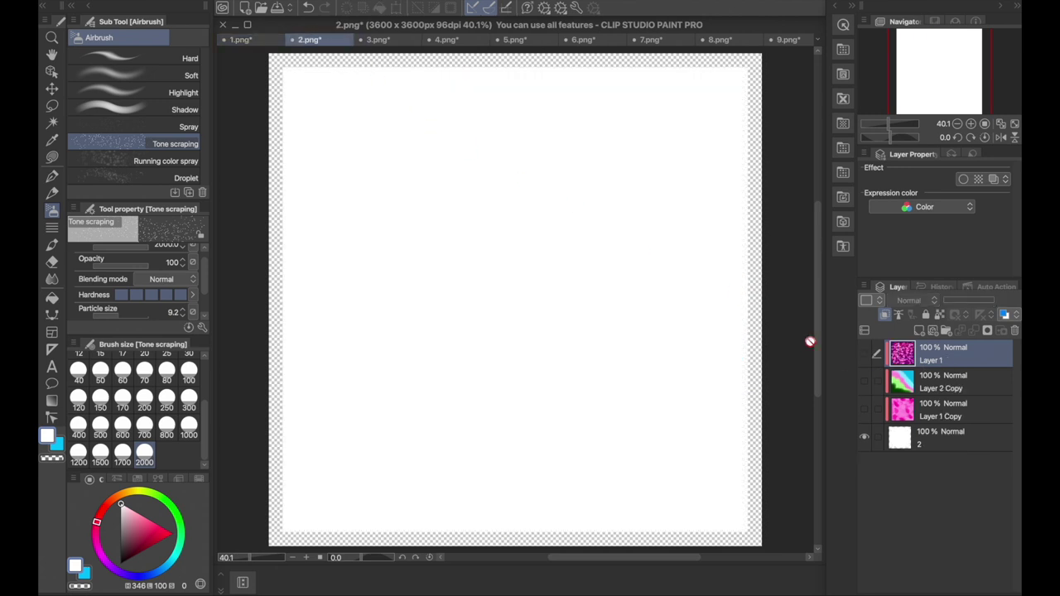
{"action": "left_click", "coordinate": [390, 40]}
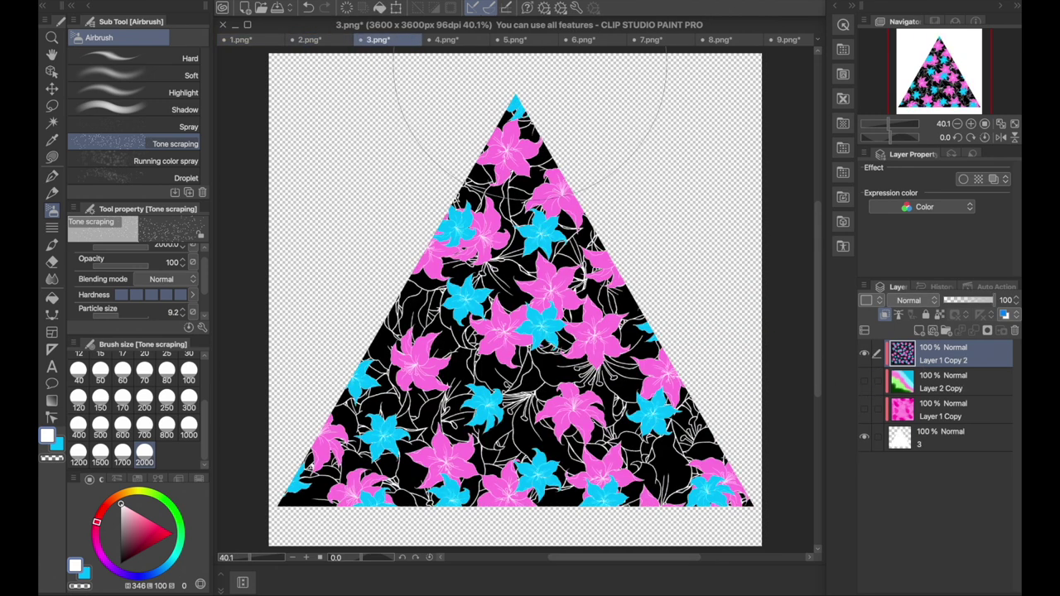
{"action": "left_click", "coordinate": [466, 40]}
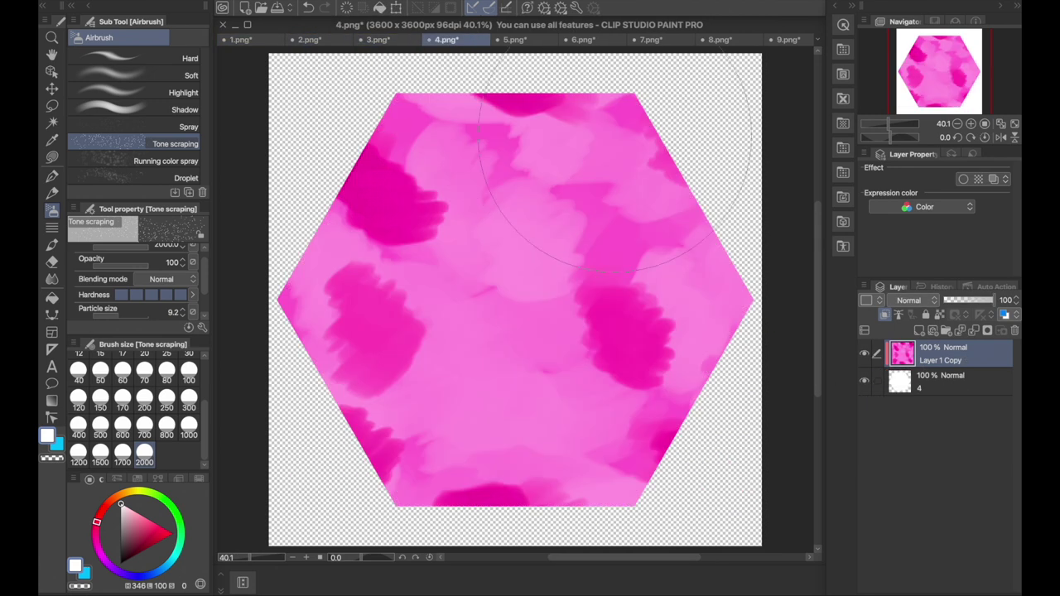
{"action": "left_click", "coordinate": [518, 40]}
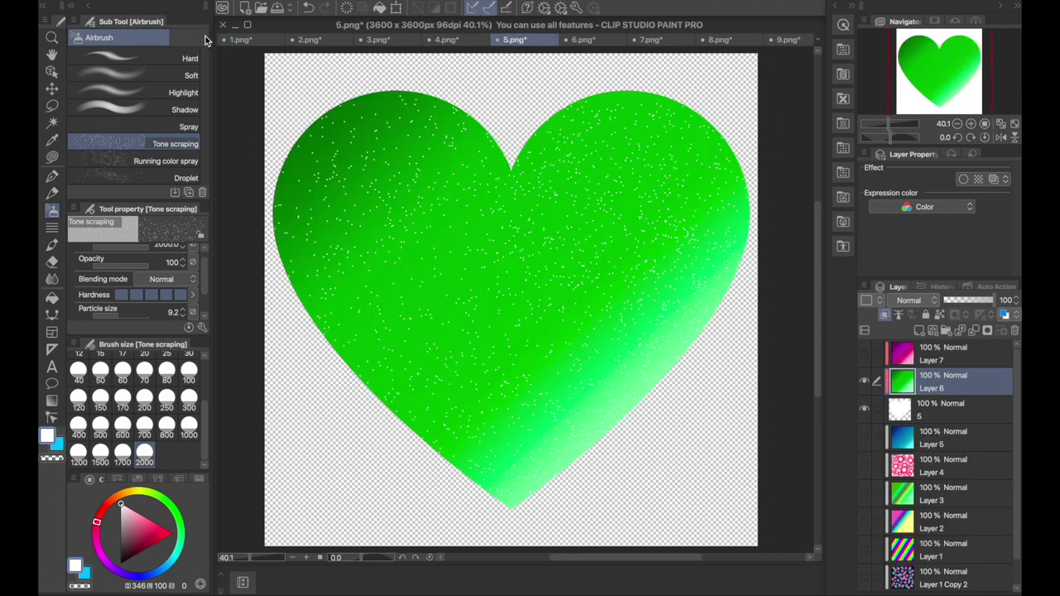
{"action": "left_click", "coordinate": [240, 39]}
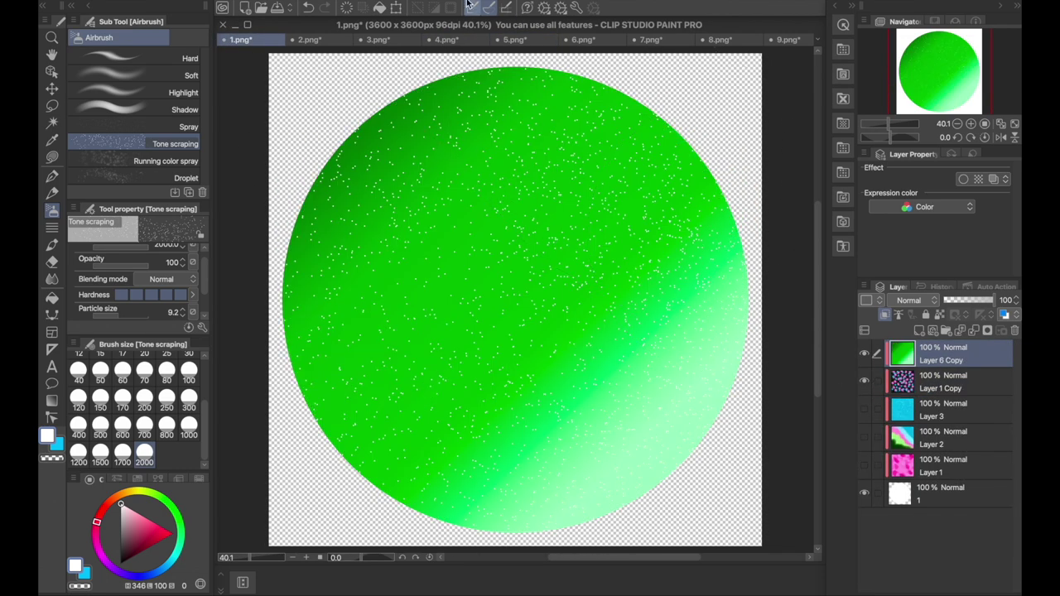
Step: Copy the speckled blue gradient layer from 5.png into 1.png and make it visible on the circle
{"action": "left_click", "coordinate": [510, 40]}
{"action": "left_click", "coordinate": [913, 450]}
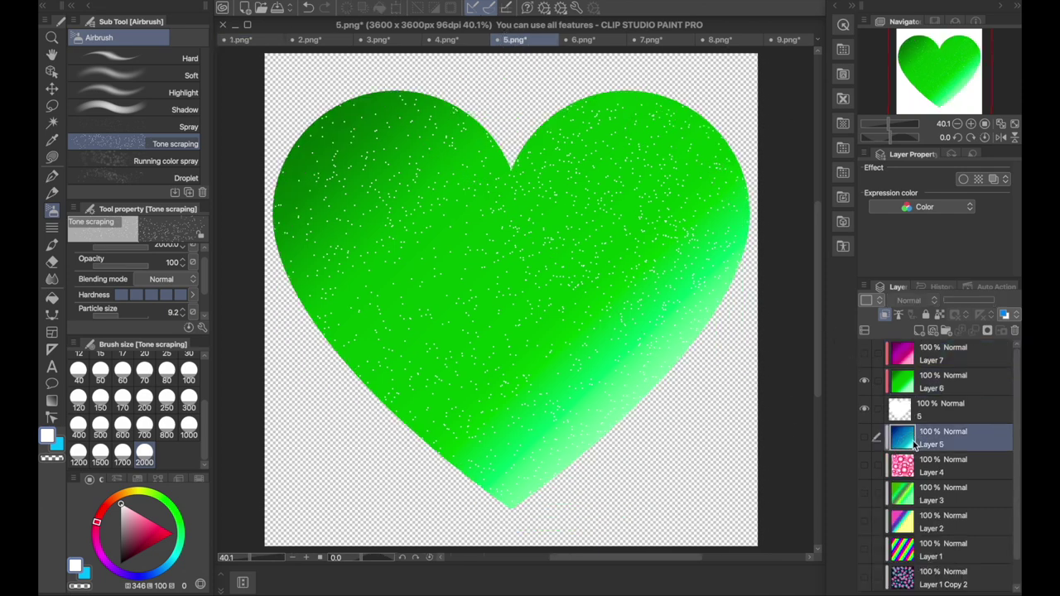
{"action": "left_click", "coordinate": [240, 39]}
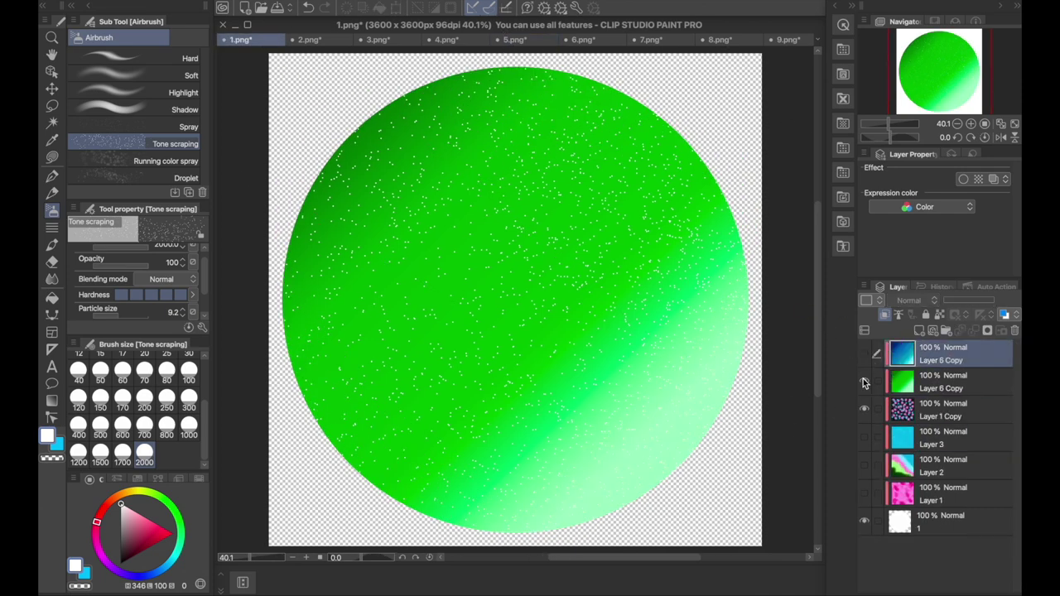
{"action": "left_click", "coordinate": [865, 355]}
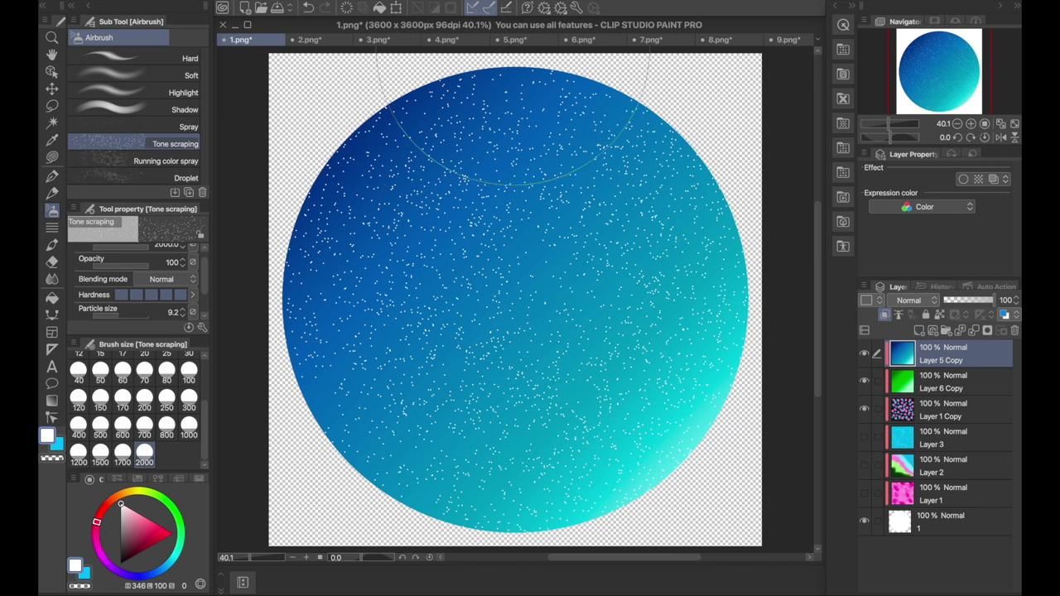
Step: Copy the rainbow-striped layer from 5.png into 1.png, preview it on the circle and hide it
{"action": "left_click", "coordinate": [582, 39]}
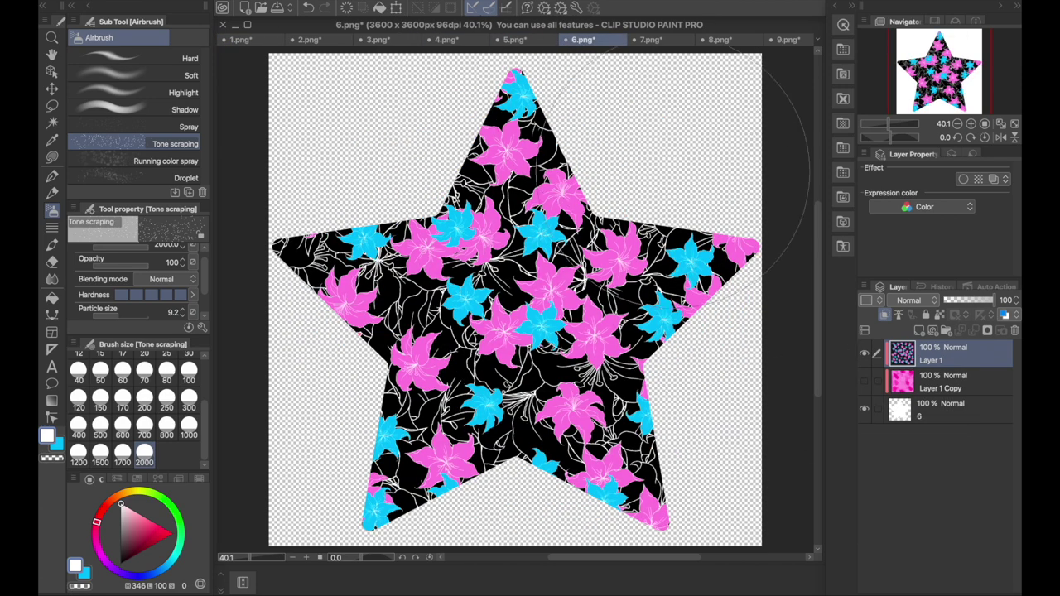
{"action": "left_click", "coordinate": [651, 39]}
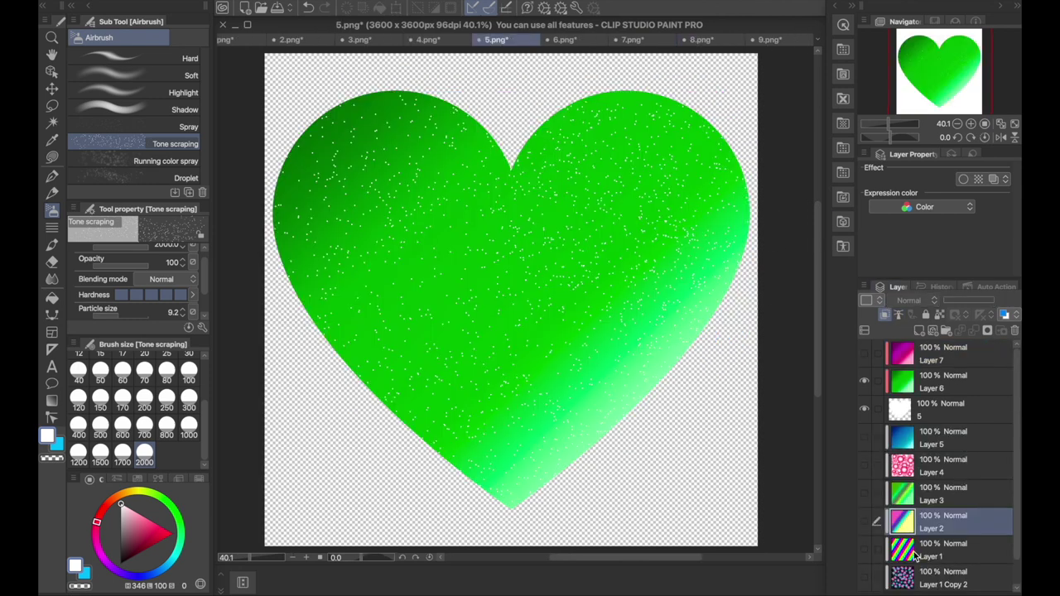
{"action": "left_click", "coordinate": [914, 551]}
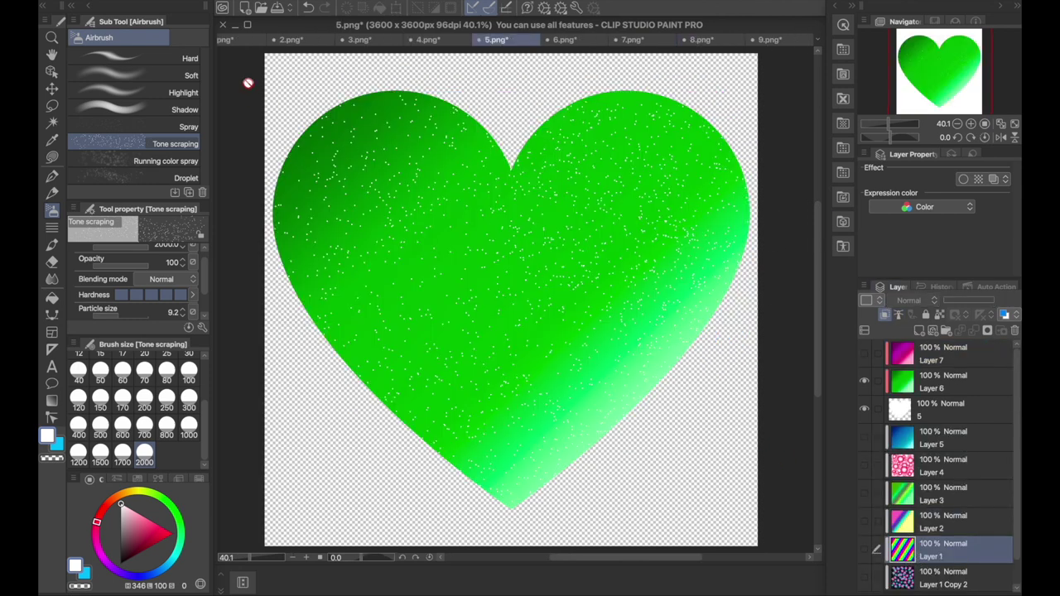
{"action": "left_click", "coordinate": [243, 38]}
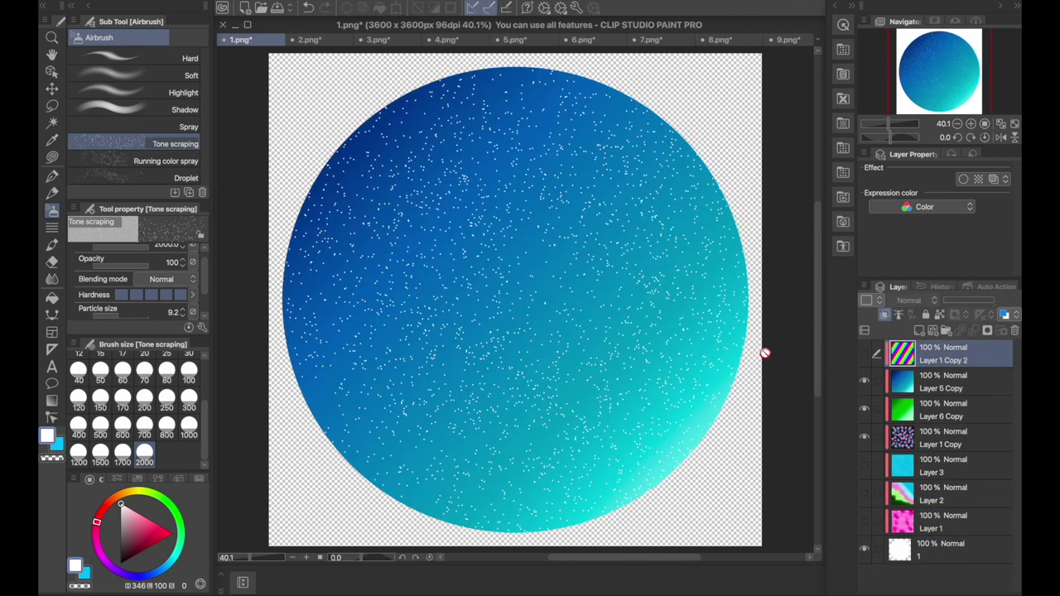
{"action": "left_click", "coordinate": [865, 354]}
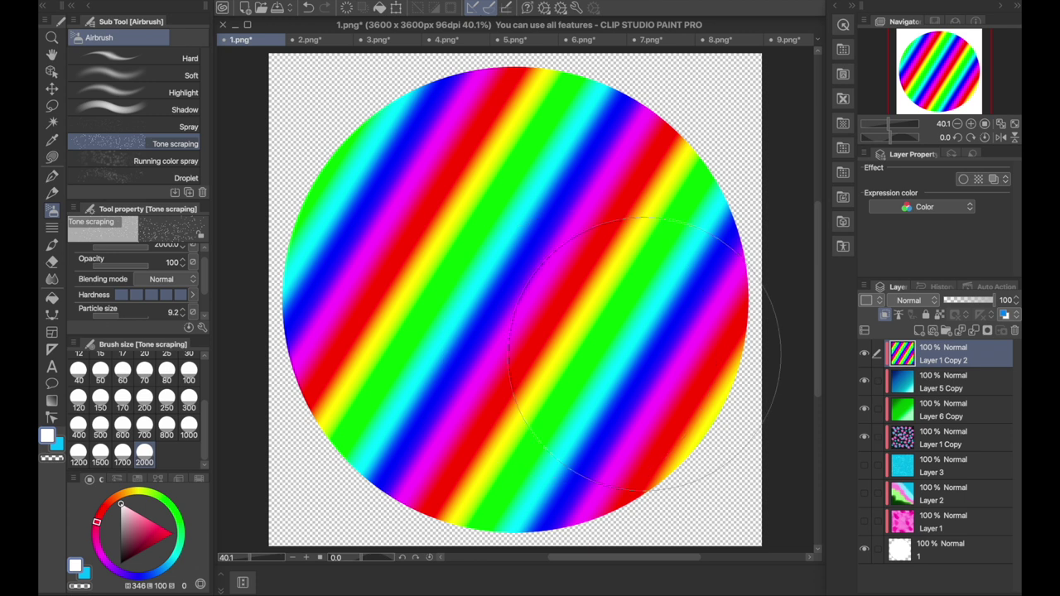
{"action": "left_click", "coordinate": [866, 355]}
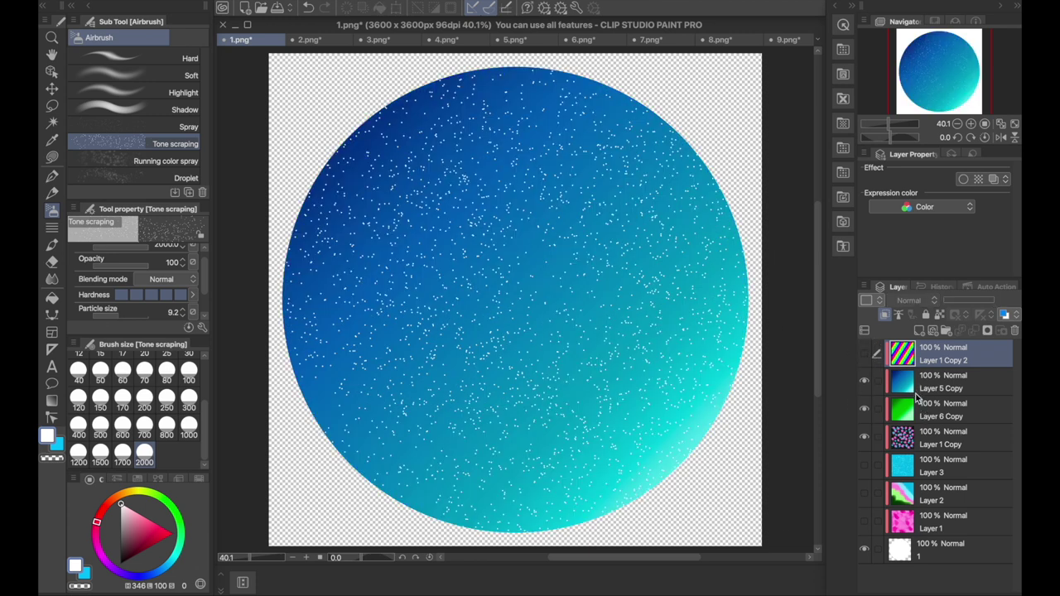
Step: Copy the speckled blue gradient layer from 1.png and paste it into 2.png, 3.png and 4.png
{"action": "left_click", "coordinate": [945, 382]}
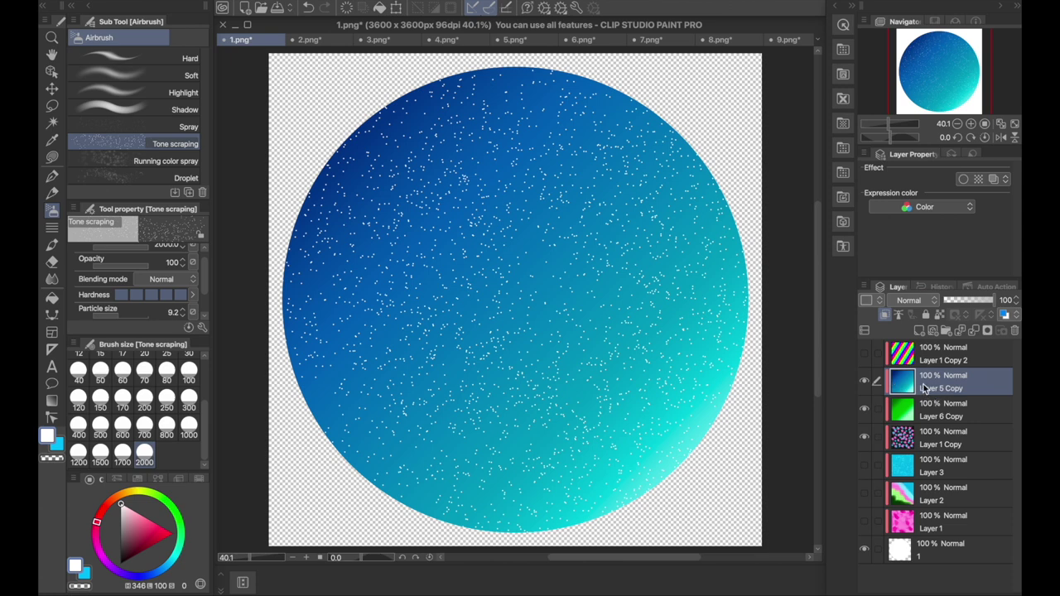
{"action": "left_click", "coordinate": [309, 39]}
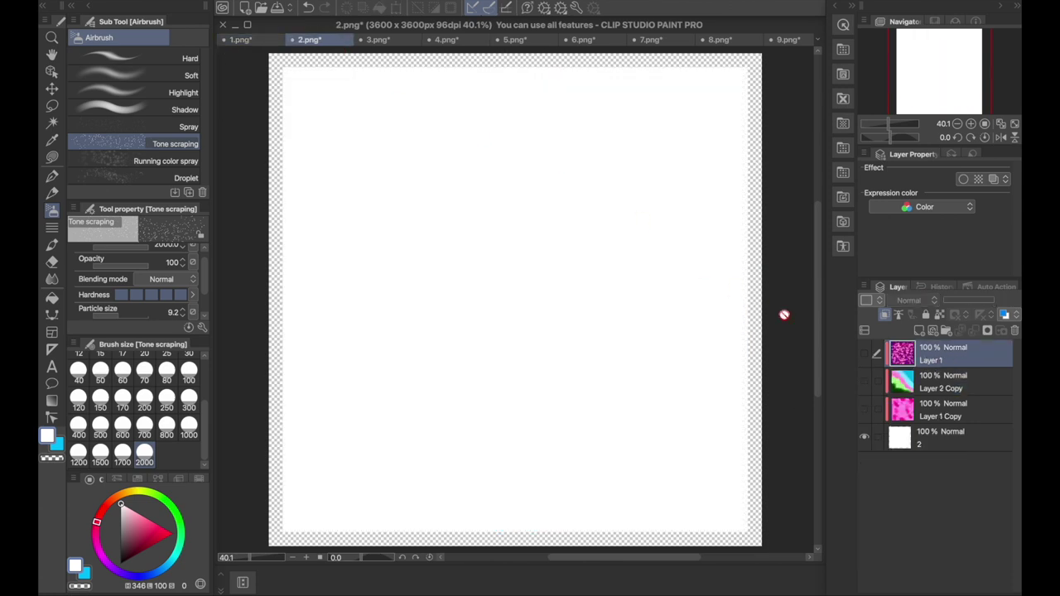
{"action": "left_click", "coordinate": [241, 39]}
{"action": "key", "text": "ctrl+c"}
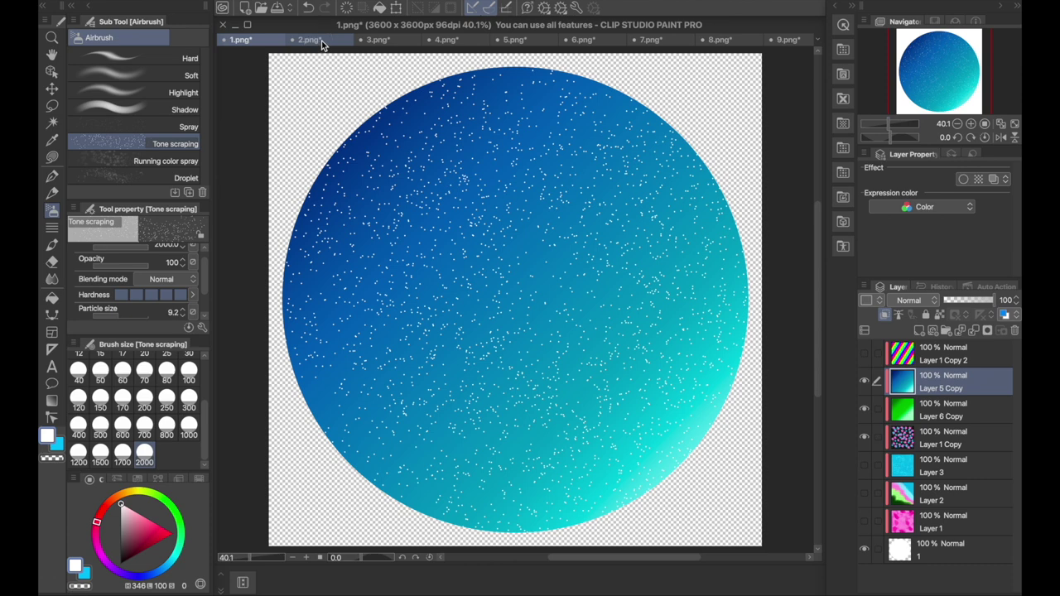
{"action": "left_click", "coordinate": [308, 40]}
{"action": "key", "text": "ctrl+v"}
{"action": "left_click", "coordinate": [375, 39]}
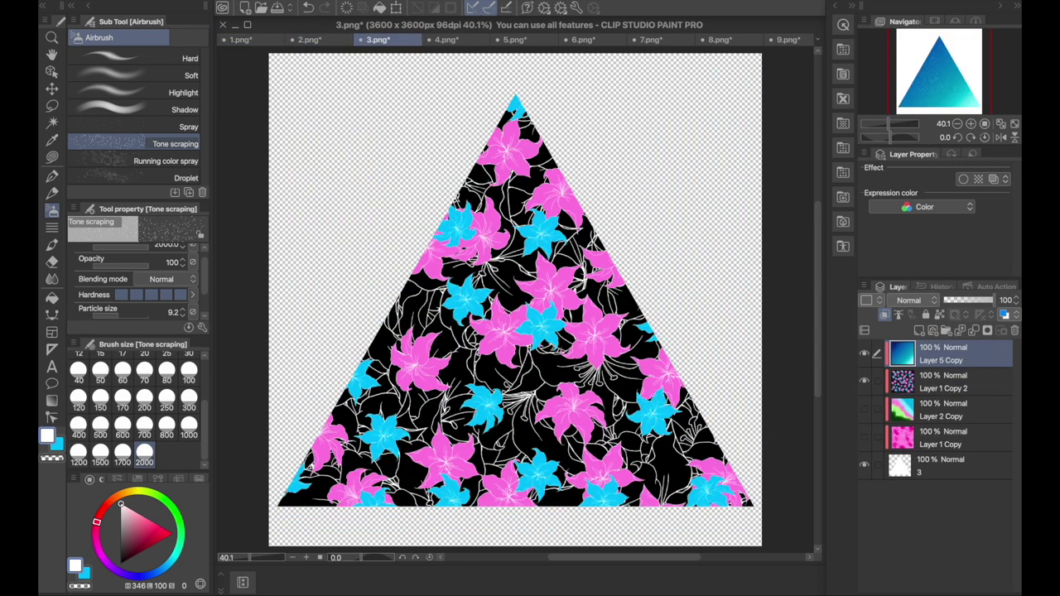
{"action": "key", "text": "ctrl+v"}
{"action": "left_click", "coordinate": [458, 39]}
{"action": "key", "text": "ctrl+v"}
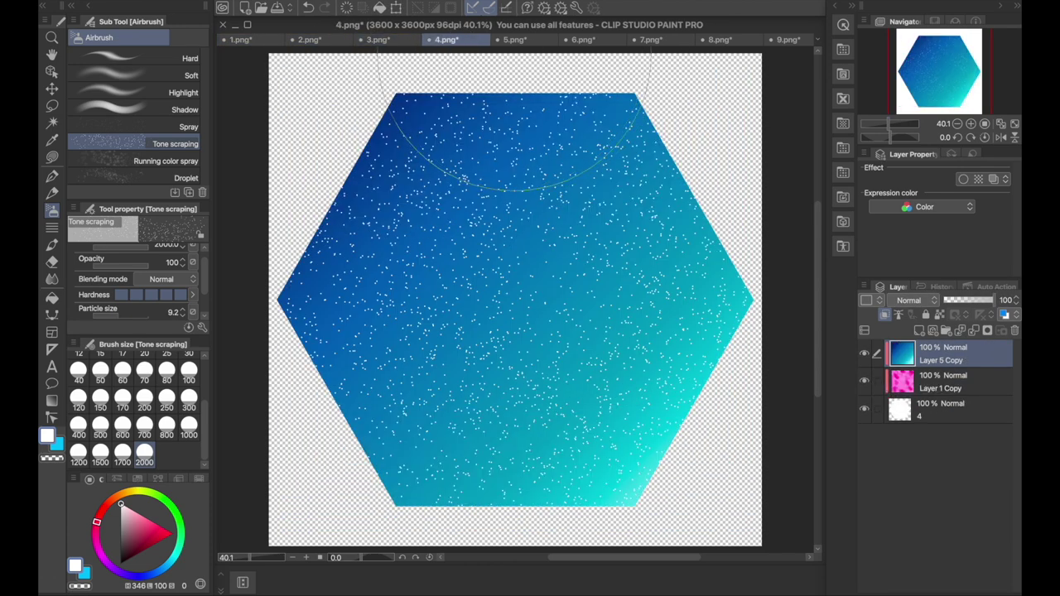
Step: Paste the speckled blue gradient layer into 5.png directly above the green gradient layer so it clips to the heart
{"action": "left_click", "coordinate": [513, 39]}
{"action": "key", "text": "ctrl+v"}
{"action": "key", "text": "ctrl+z"}
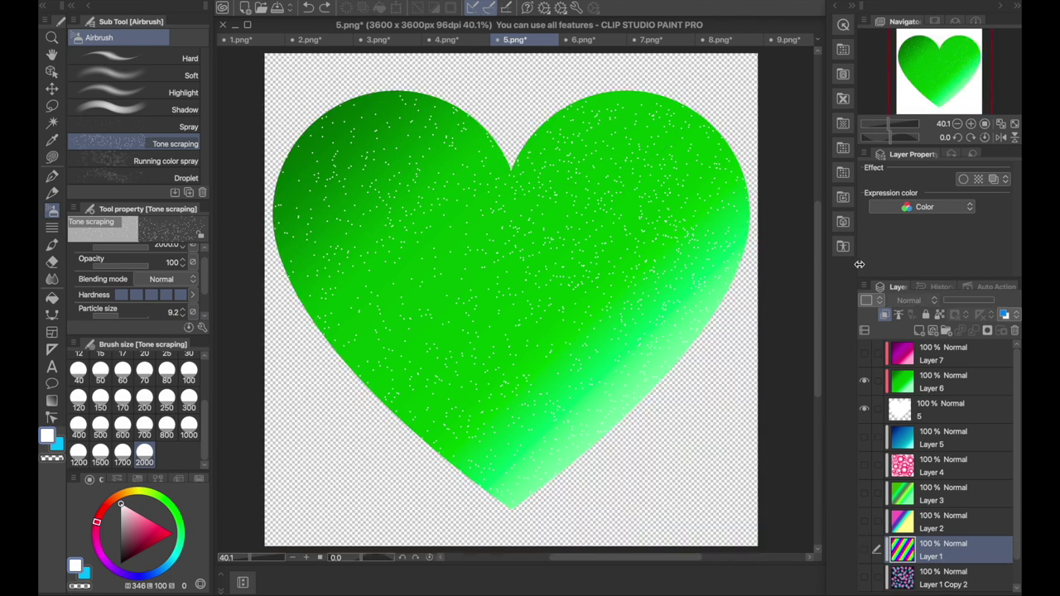
{"action": "left_click", "coordinate": [941, 382]}
{"action": "key", "text": "ctrl+v"}
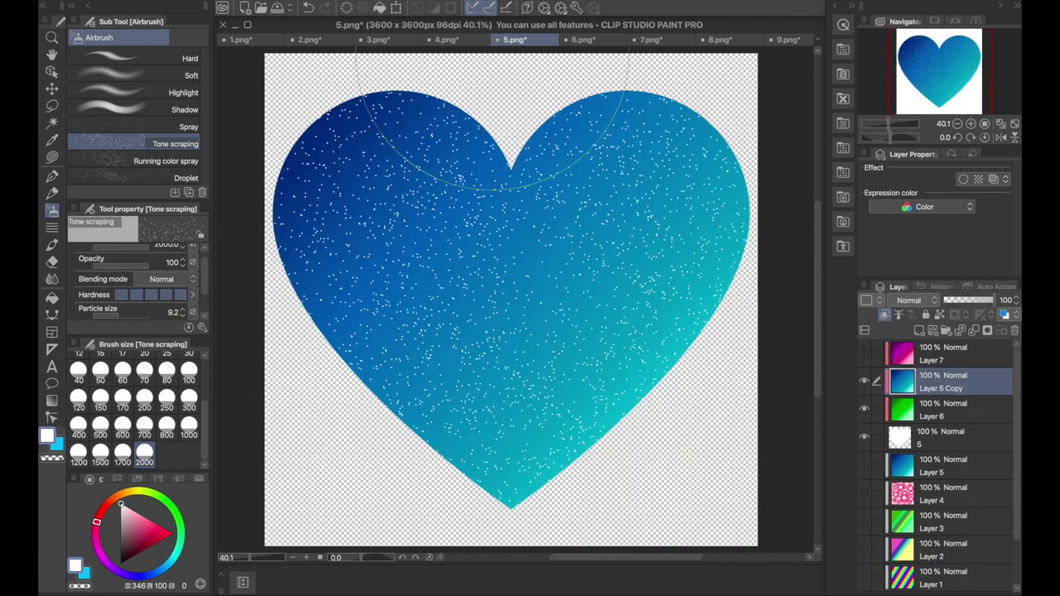
Step: Paste the speckled blue gradient layer into the shape documents 6.png, 7.png, 8.png and 9.png
{"action": "left_click", "coordinate": [582, 40]}
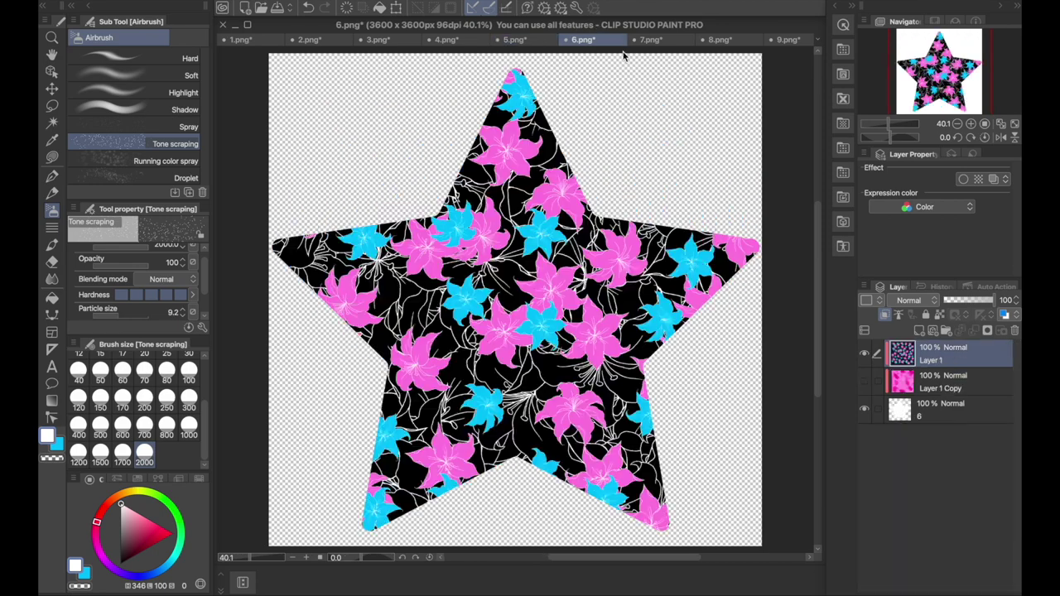
{"action": "key", "text": "ctrl+v"}
{"action": "left_click", "coordinate": [652, 41]}
{"action": "key", "text": "ctrl+v"}
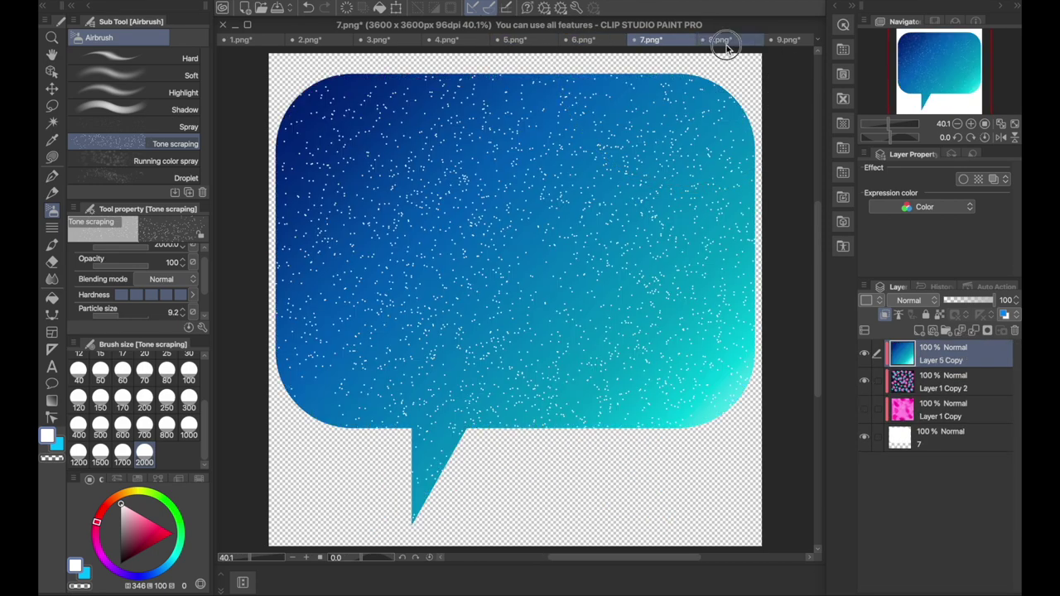
{"action": "left_click", "coordinate": [720, 39]}
{"action": "key", "text": "ctrl+v"}
{"action": "left_click", "coordinate": [788, 40]}
{"action": "key", "text": "ctrl+v"}
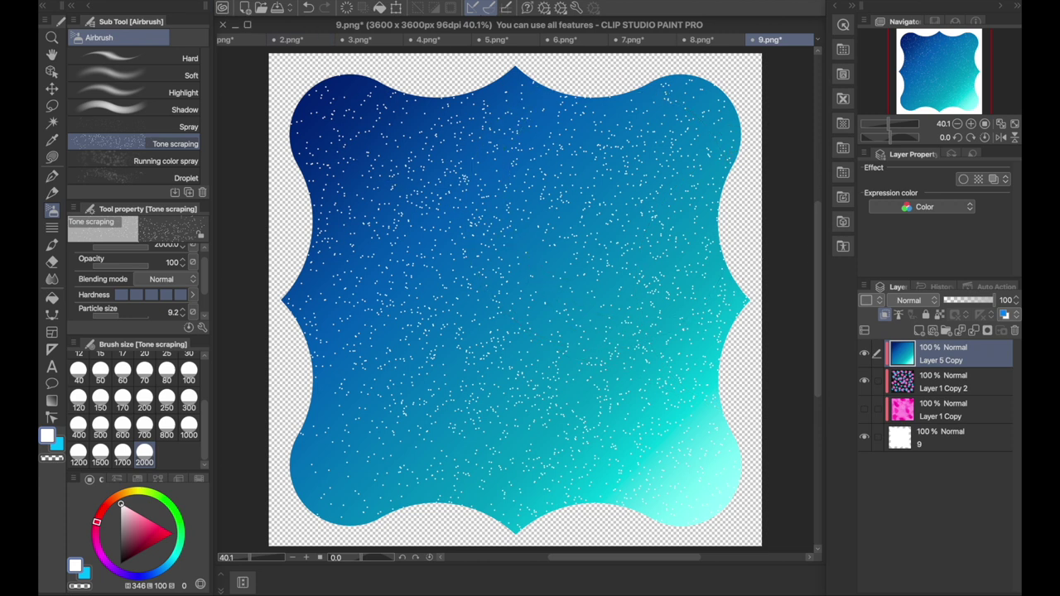
Step: Create a new blank colour canvas 3600 px wide and 1000 px high at 300 dpi with white paper
{"action": "left_click", "coordinate": [186, 3]}
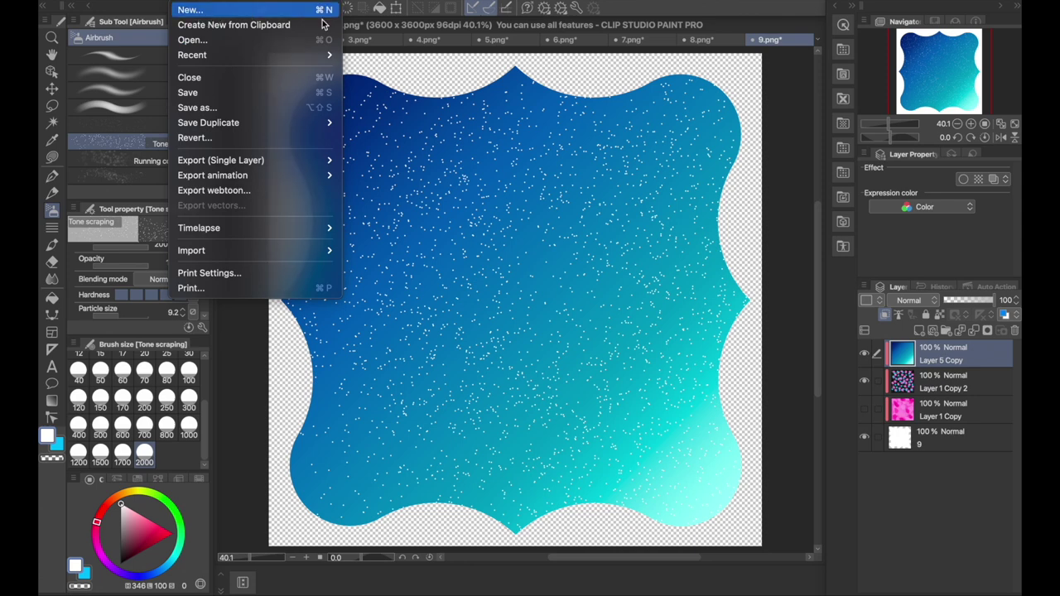
{"action": "left_click", "coordinate": [199, 9]}
{"action": "left_click", "coordinate": [314, 187]}
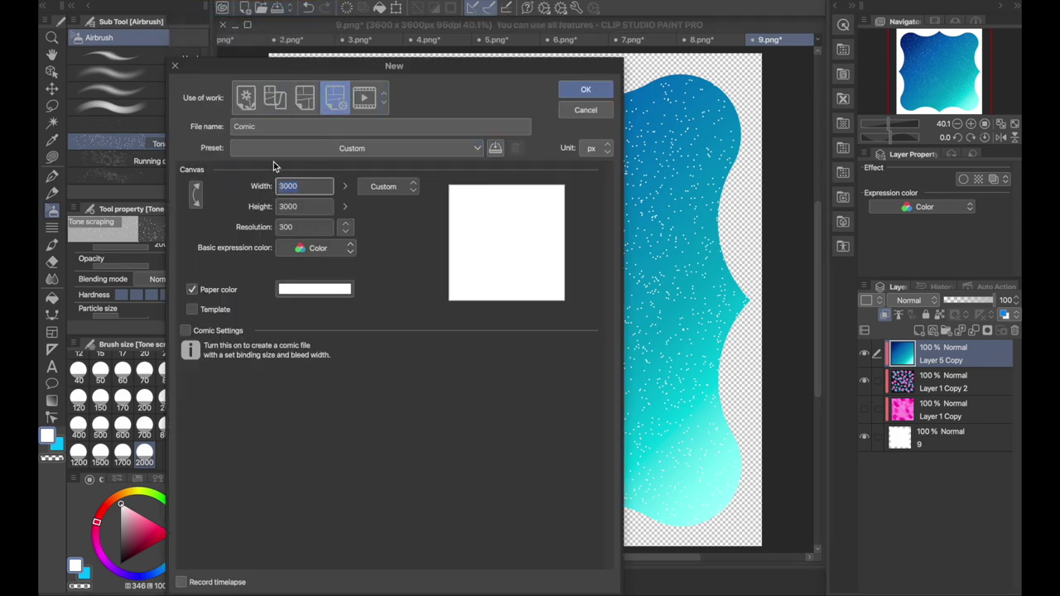
{"action": "type", "text": "3600"}
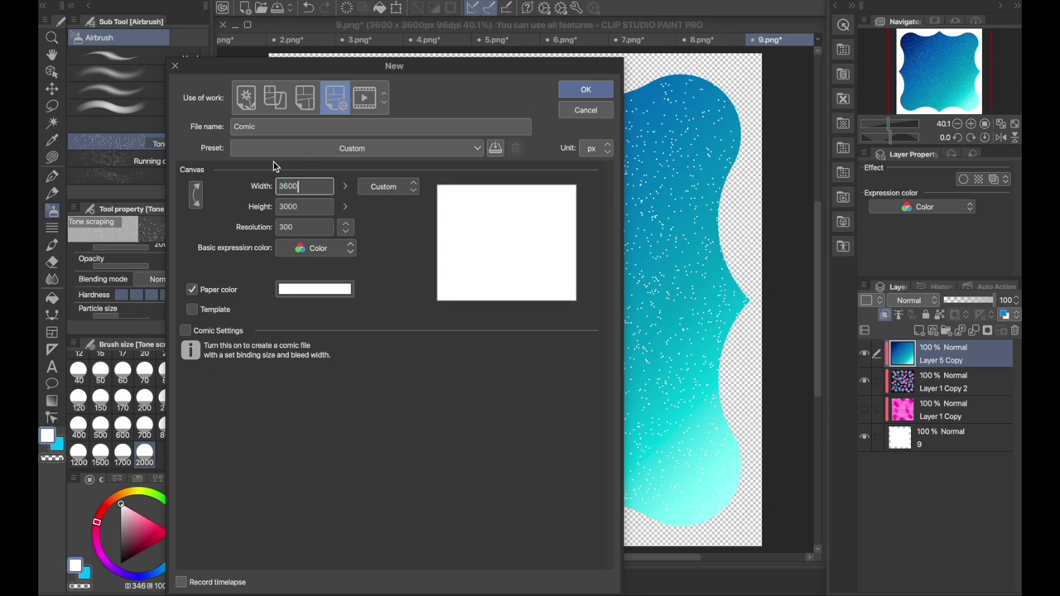
{"action": "left_click", "coordinate": [289, 208]}
{"action": "type", "text": "1000"}
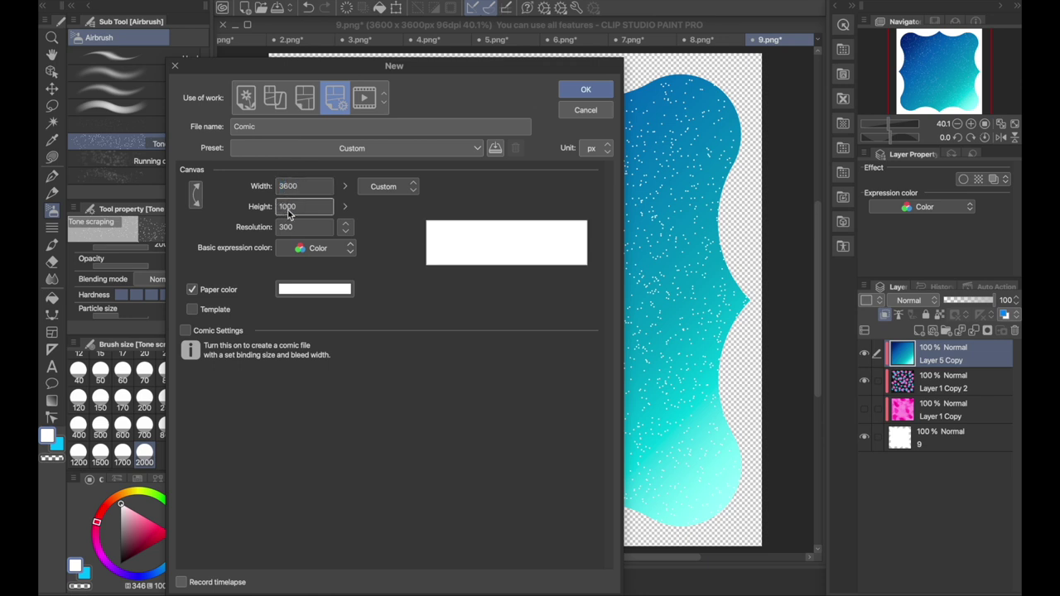
{"action": "key", "text": "Return"}
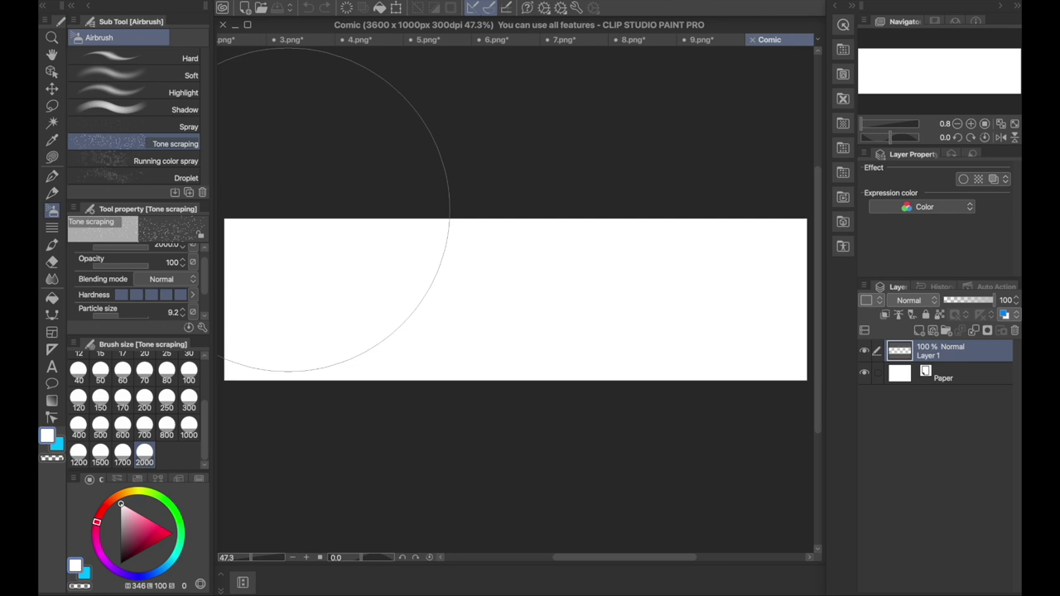
Step: Paste the speckled blue gradient layer into the new banner canvas without clipping and hide it
{"action": "left_click_drag", "start_coordinate": [286, 210], "coordinate": [469, 253]}
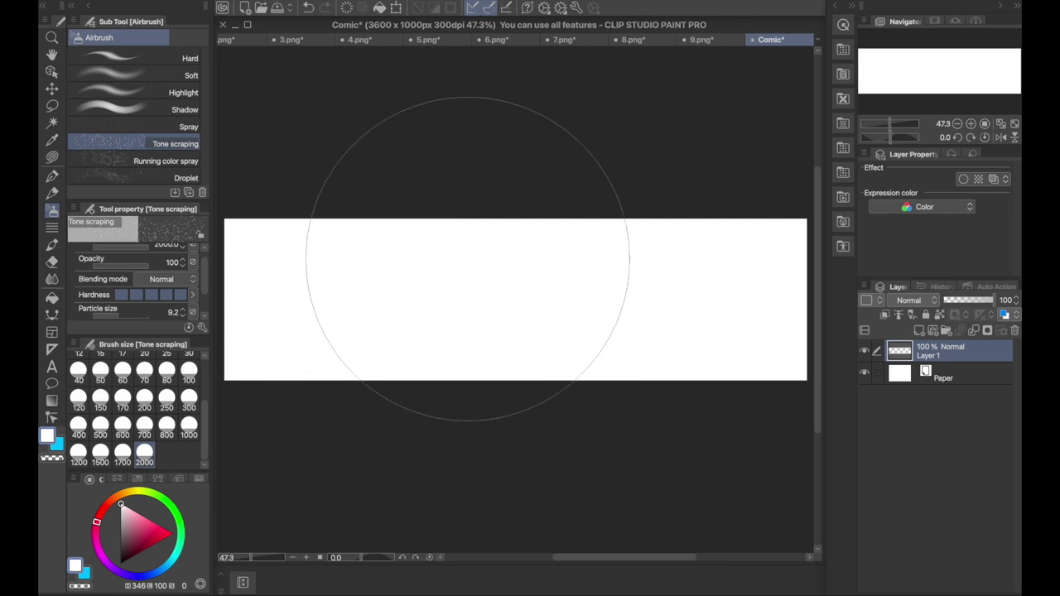
{"action": "key", "text": "ctrl+v"}
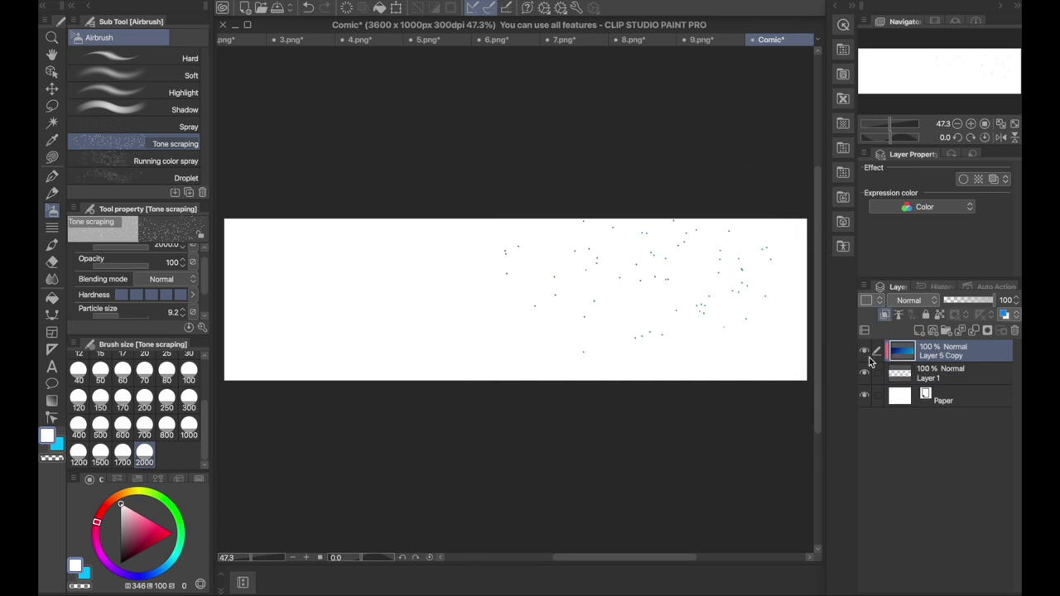
{"action": "left_click", "coordinate": [864, 352]}
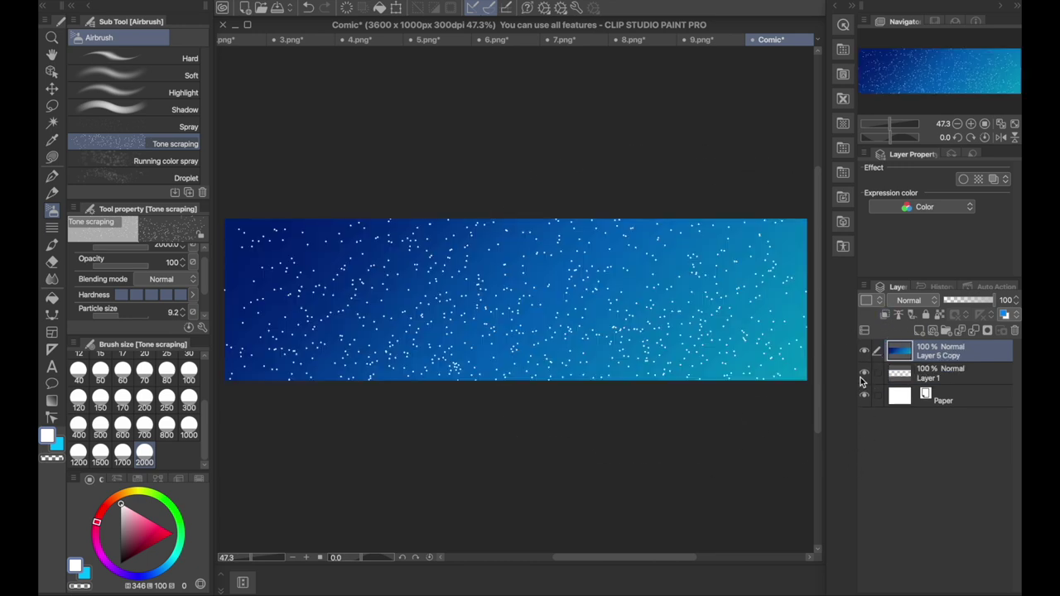
{"action": "left_click", "coordinate": [865, 353]}
Step: Brush a pink patch on Layer 1 near the banner's left end using the Thin Gouache brush at size 600
{"action": "left_click", "coordinate": [901, 374]}
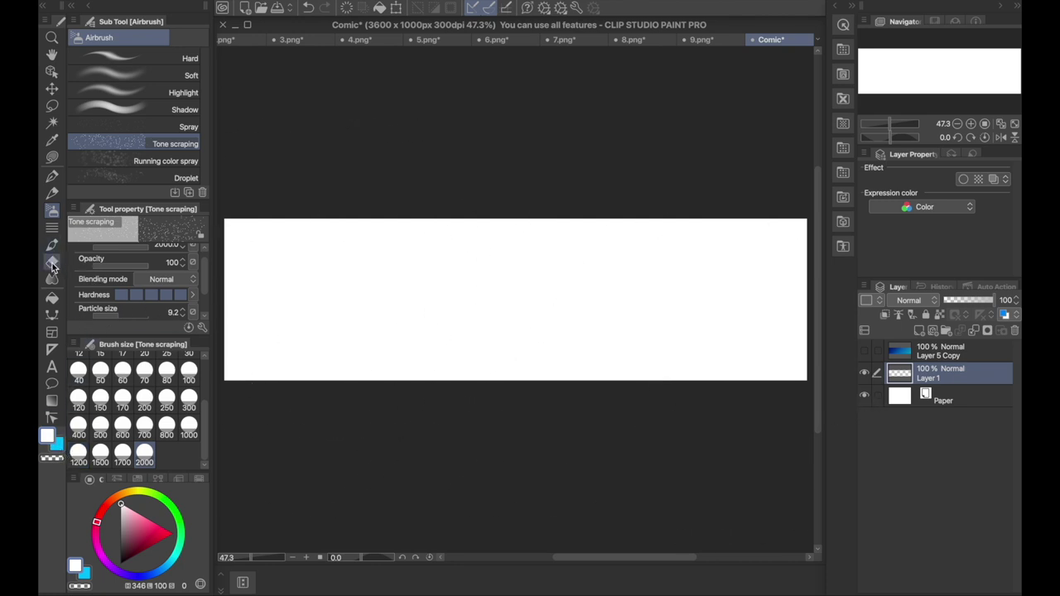
{"action": "left_click", "coordinate": [52, 245]}
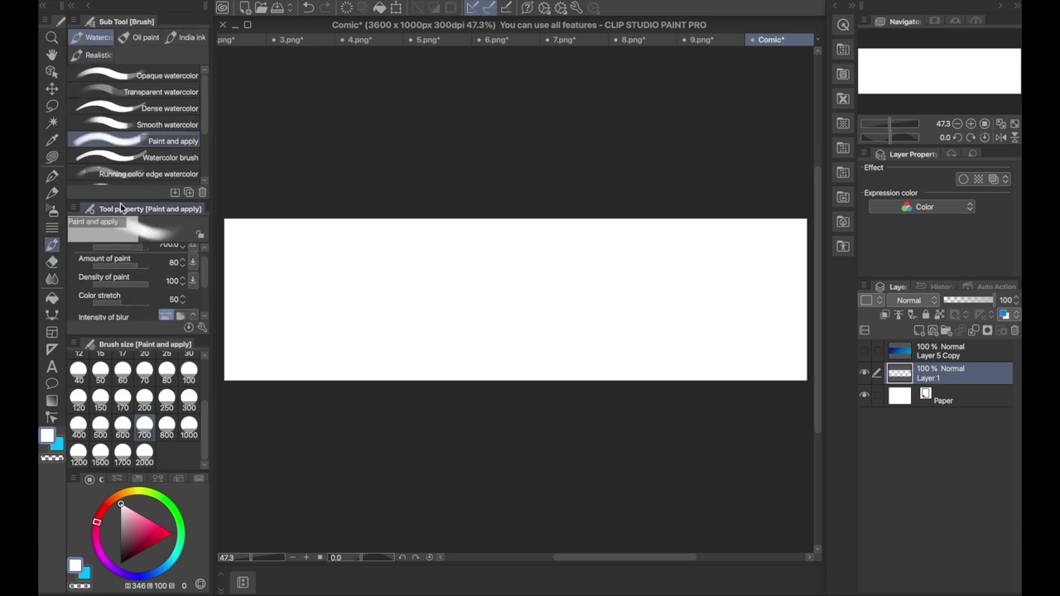
{"action": "left_click", "coordinate": [137, 41]}
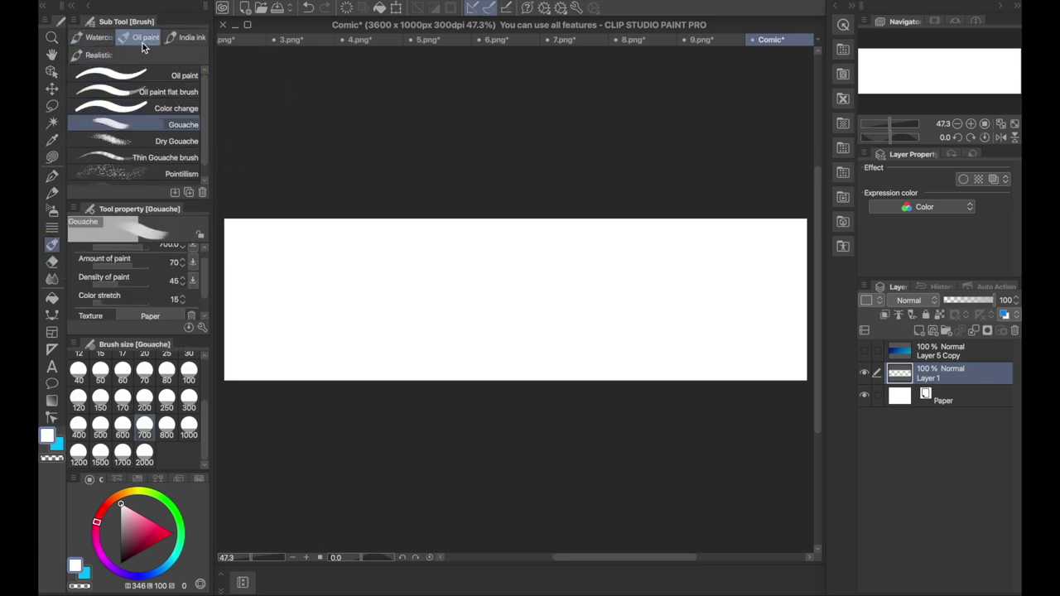
{"action": "left_click", "coordinate": [165, 158]}
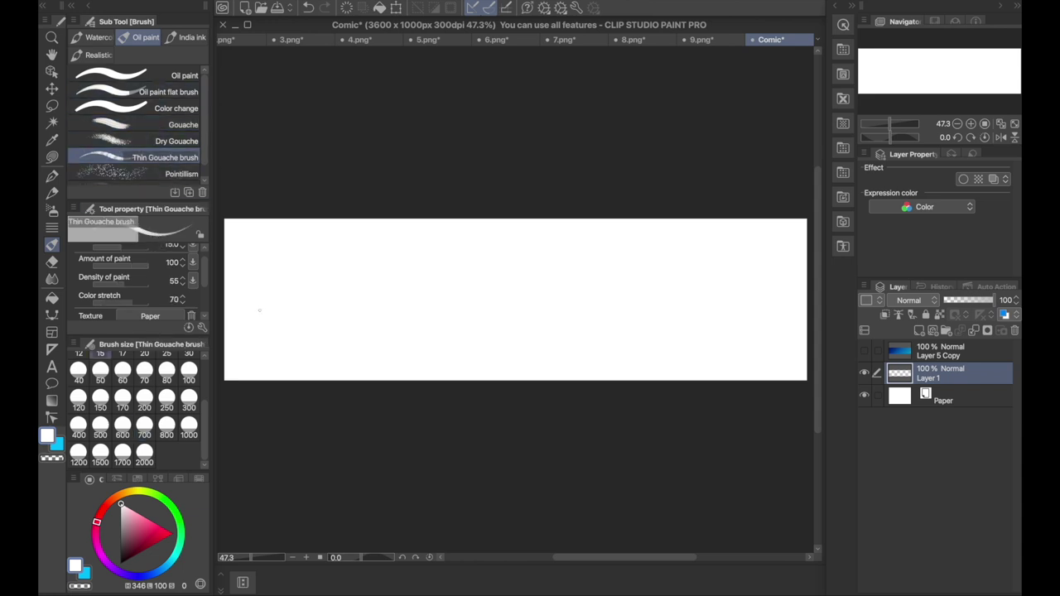
{"action": "left_click", "coordinate": [123, 424]}
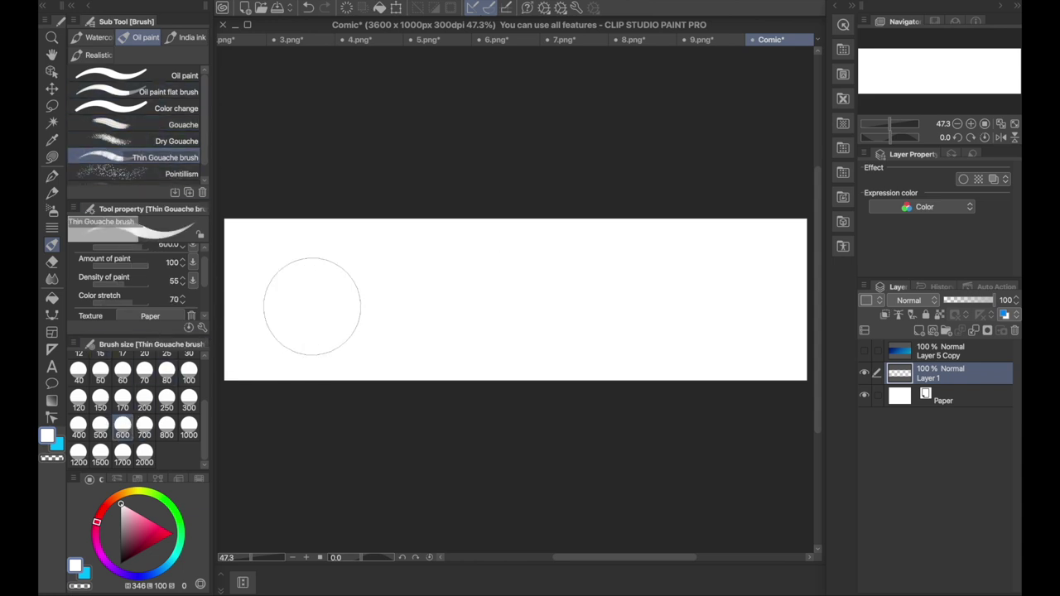
{"action": "left_click", "coordinate": [144, 517]}
{"action": "mouse_move", "coordinate": [300, 273]}
{"action": "left_mouse_down"}
{"action": "mouse_move", "coordinate": [276, 324]}
{"action": "mouse_move", "coordinate": [307, 282]}
{"action": "left_mouse_up"}
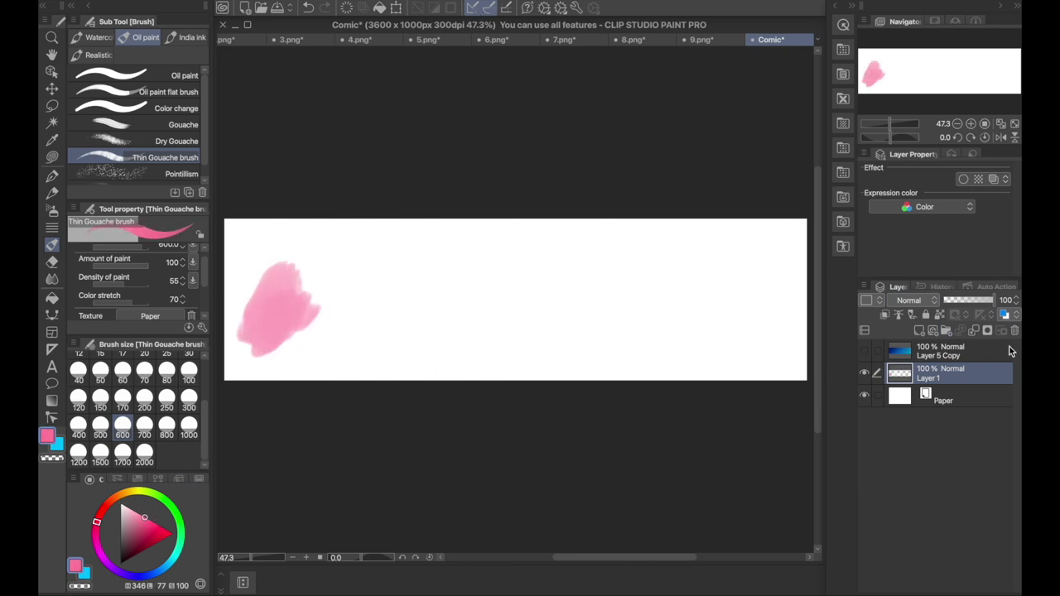
Step: Delete the pink-painted Layer 1 and put a blank raster layer directly above the Paper layer
{"action": "right_click", "coordinate": [950, 370]}
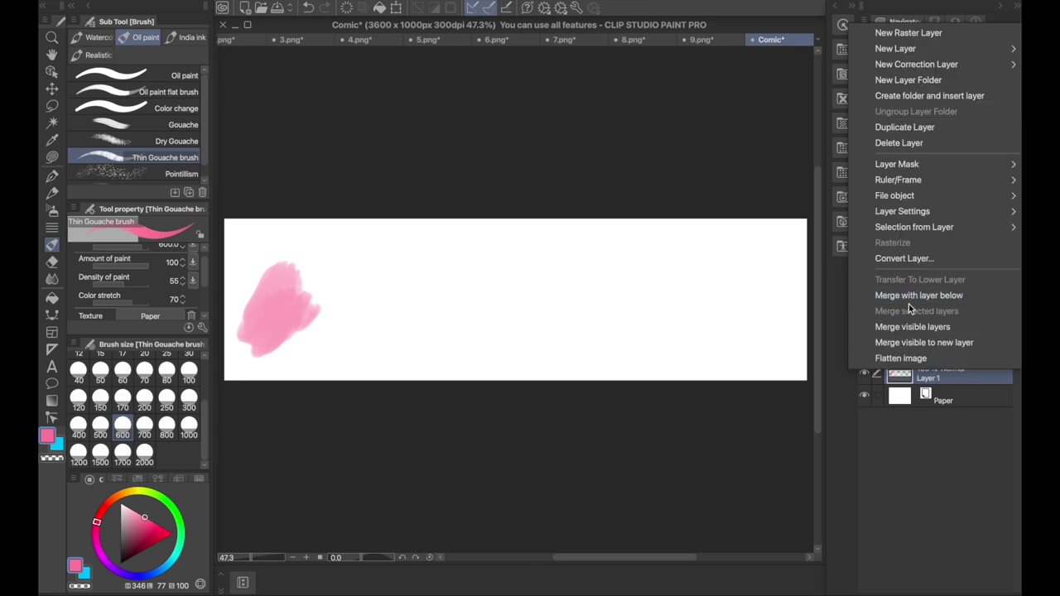
{"action": "left_click", "coordinate": [899, 142]}
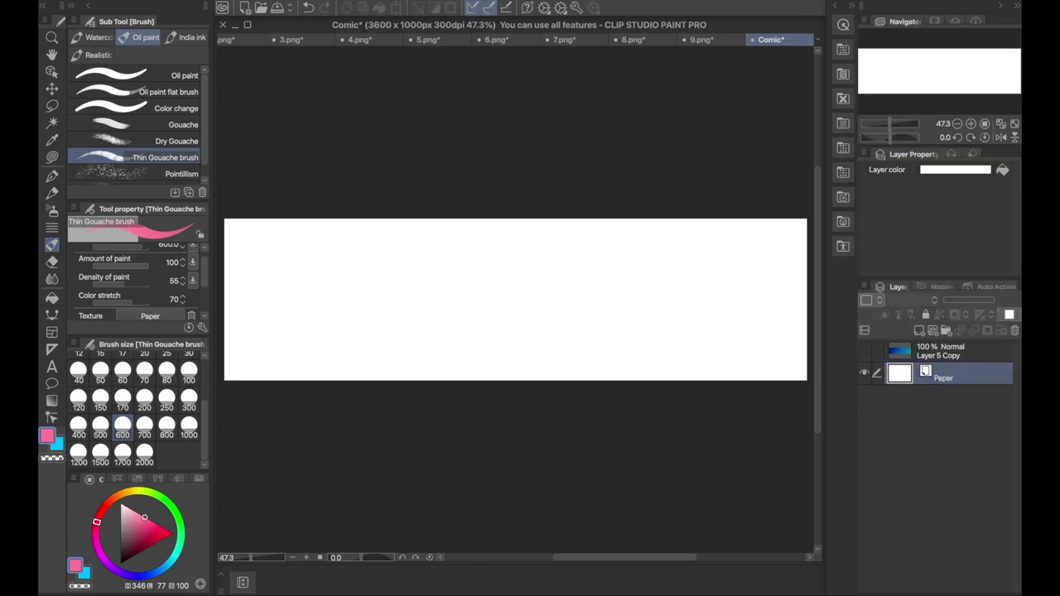
{"action": "left_click", "coordinate": [290, 1]}
{"action": "left_click", "coordinate": [939, 452]}
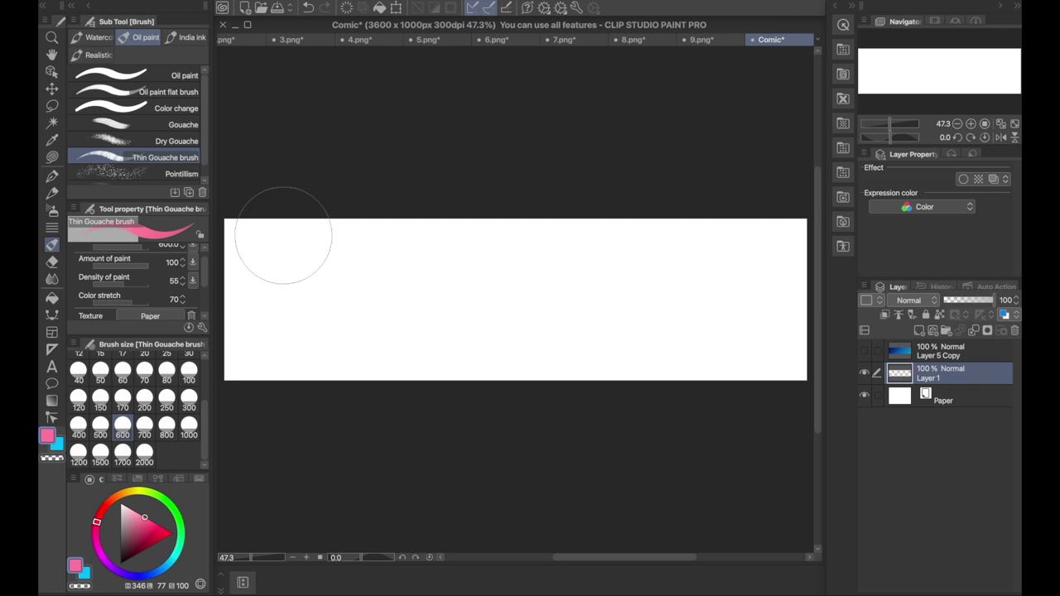
Step: Paint a broad, rough-ended pink stroke across the blank Comic canvas with the Gouache brush at size 700
{"action": "mouse_move", "coordinate": [269, 298]}
{"action": "left_mouse_down"}
{"action": "mouse_move", "coordinate": [762, 336]}
{"action": "mouse_move", "coordinate": [402, 284]}
{"action": "mouse_move", "coordinate": [403, 307]}
{"action": "left_mouse_up"}
{"action": "key", "text": "ctrl+z"}
{"action": "key", "text": "comma"}
{"action": "key", "text": "comma"}
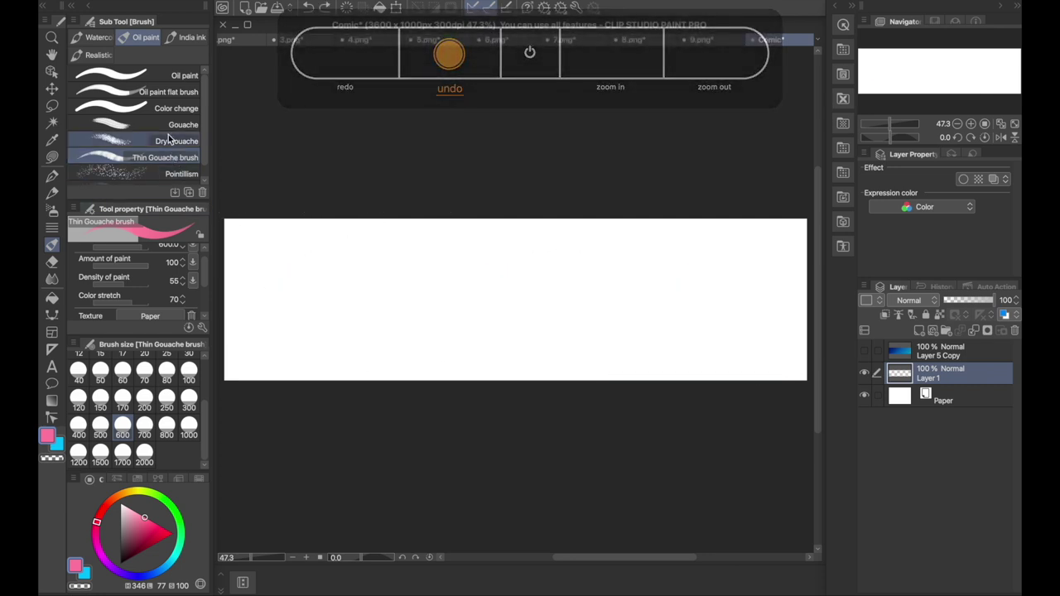
{"action": "mouse_move", "coordinate": [280, 300]}
{"action": "left_mouse_down"}
{"action": "mouse_move", "coordinate": [727, 308]}
{"action": "mouse_move", "coordinate": [331, 291]}
{"action": "mouse_move", "coordinate": [275, 298]}
{"action": "mouse_move", "coordinate": [732, 307]}
{"action": "mouse_move", "coordinate": [516, 313]}
{"action": "mouse_move", "coordinate": [277, 284]}
{"action": "left_mouse_up"}
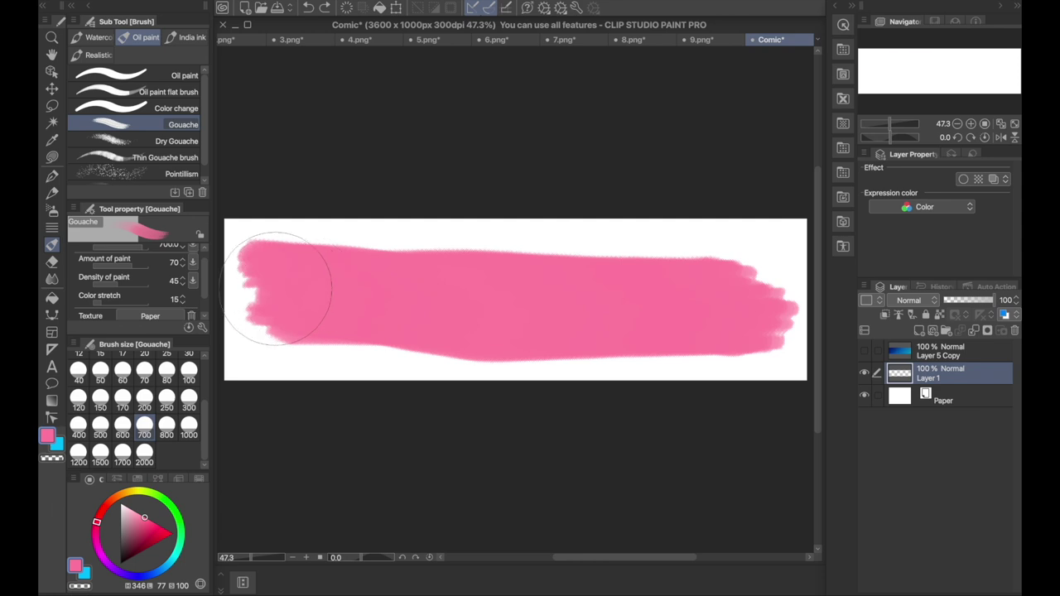
Step: Hide the Paper layer, then clip Layer 5 Copy to the painted stroke below and make it visible
{"action": "left_click", "coordinate": [864, 396]}
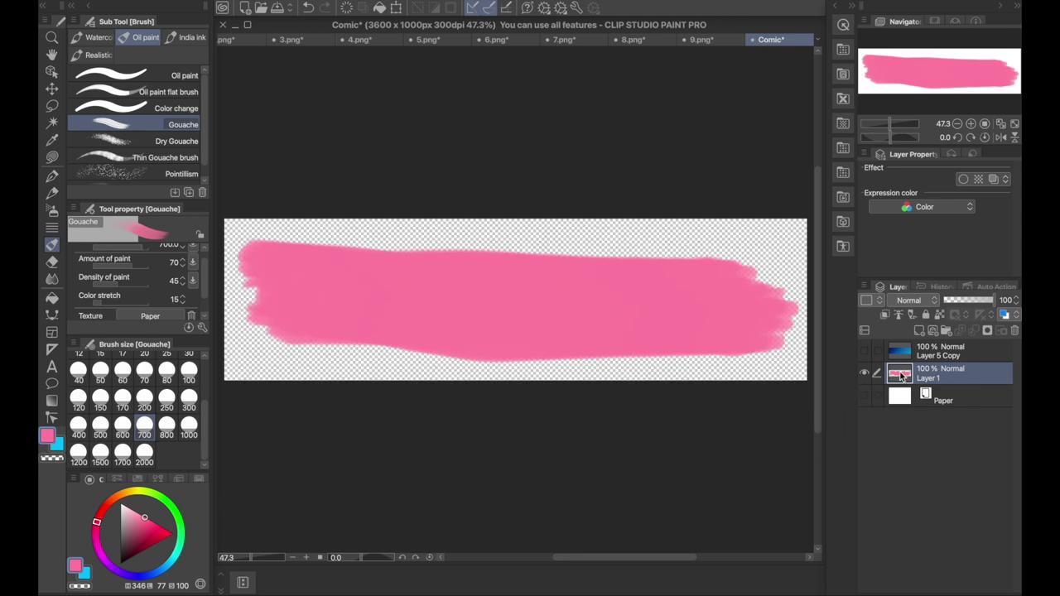
{"action": "left_click", "coordinate": [923, 356]}
{"action": "left_click", "coordinate": [885, 315]}
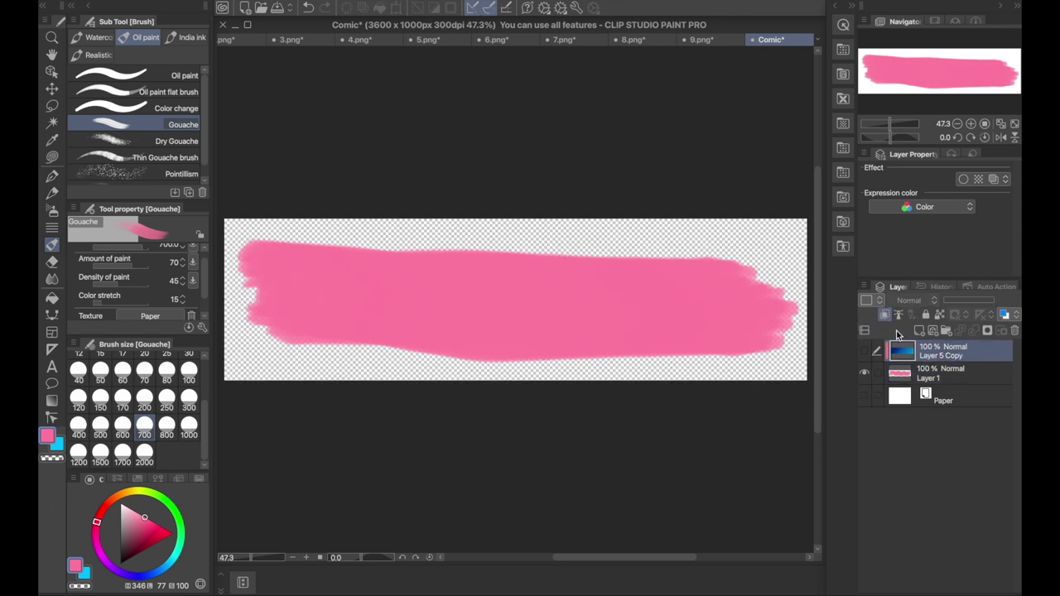
{"action": "left_click", "coordinate": [864, 353]}
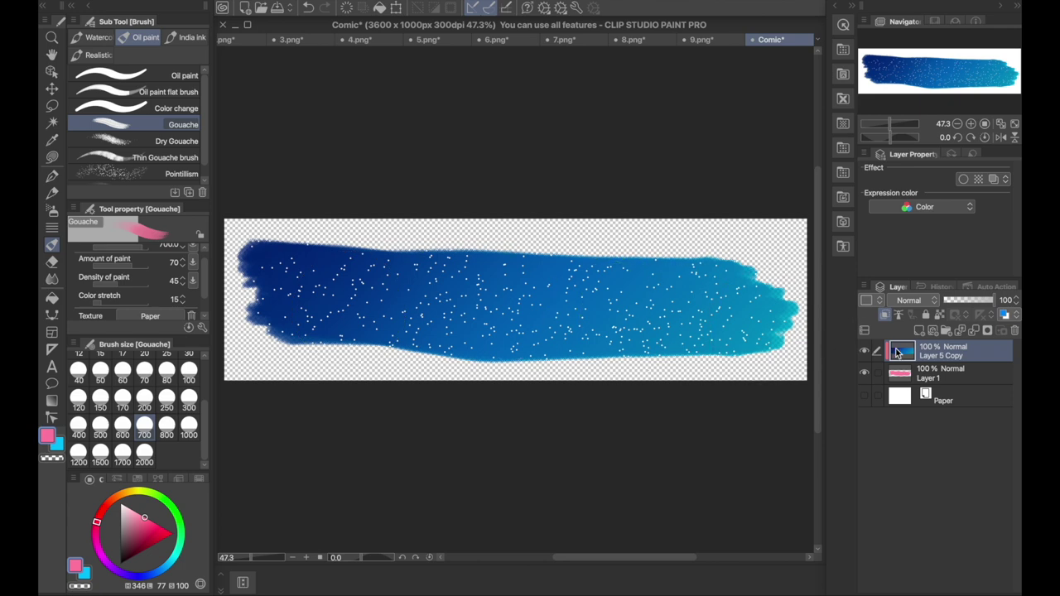
Step: Copy the pink Layer 1 Copy texture from 4.png into the Comic document, clipped above Layer 5 Copy
{"action": "left_click", "coordinate": [365, 40]}
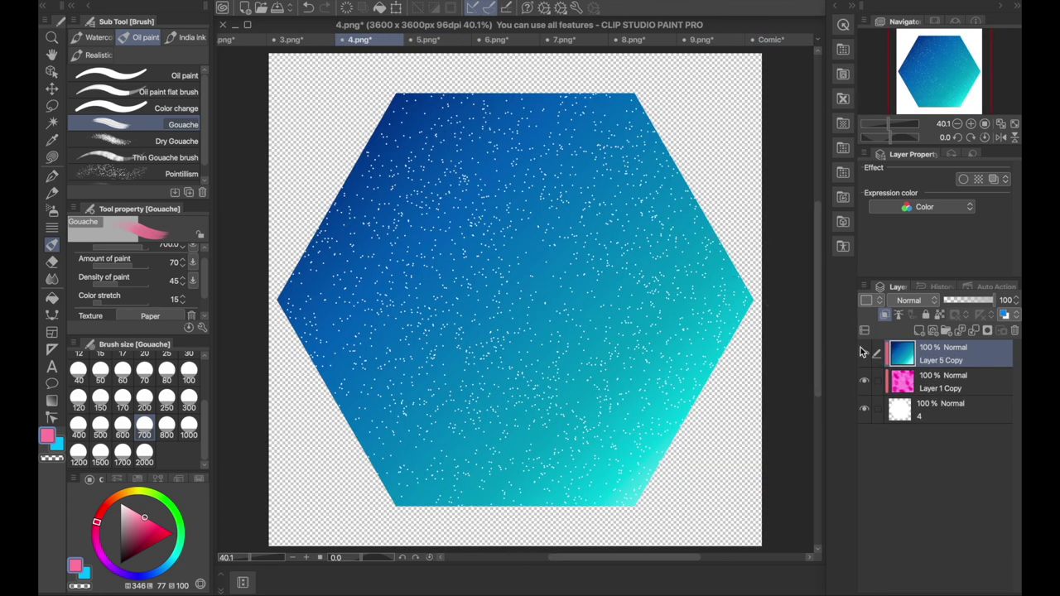
{"action": "left_click", "coordinate": [923, 391]}
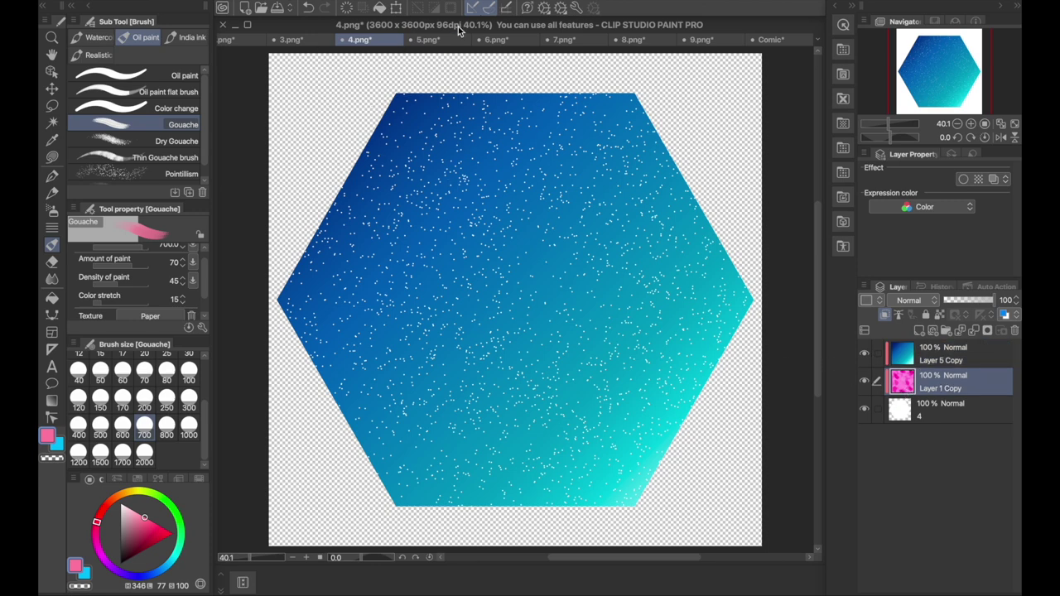
{"action": "left_click", "coordinate": [766, 40]}
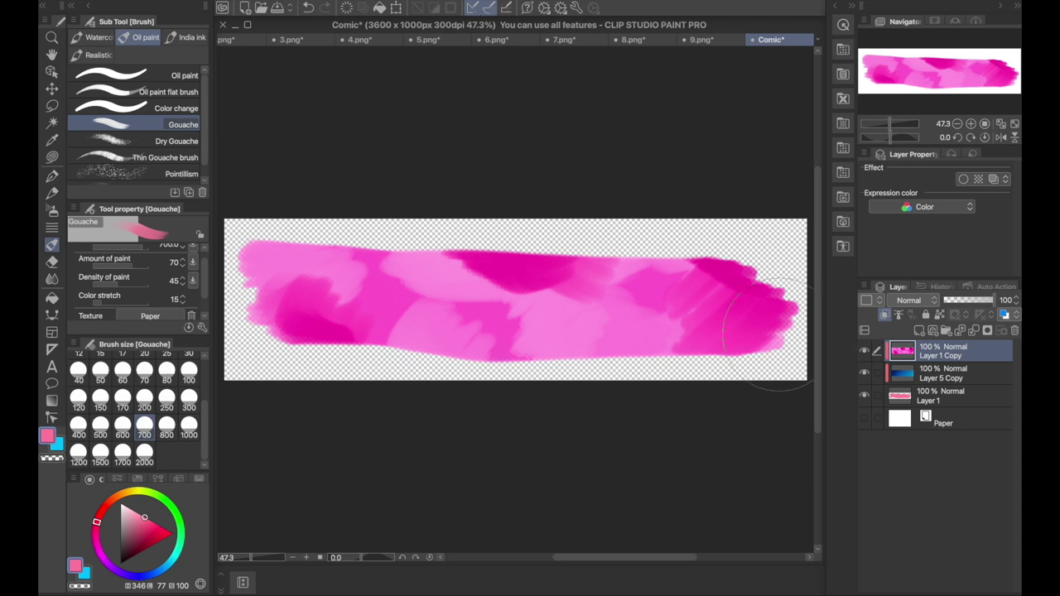
Step: Look through the textured shapes in the open documents, including 2.png, 3.png, 4.png, 6.png, 8.png, 9.png and Comic
{"action": "left_click", "coordinate": [246, 42]}
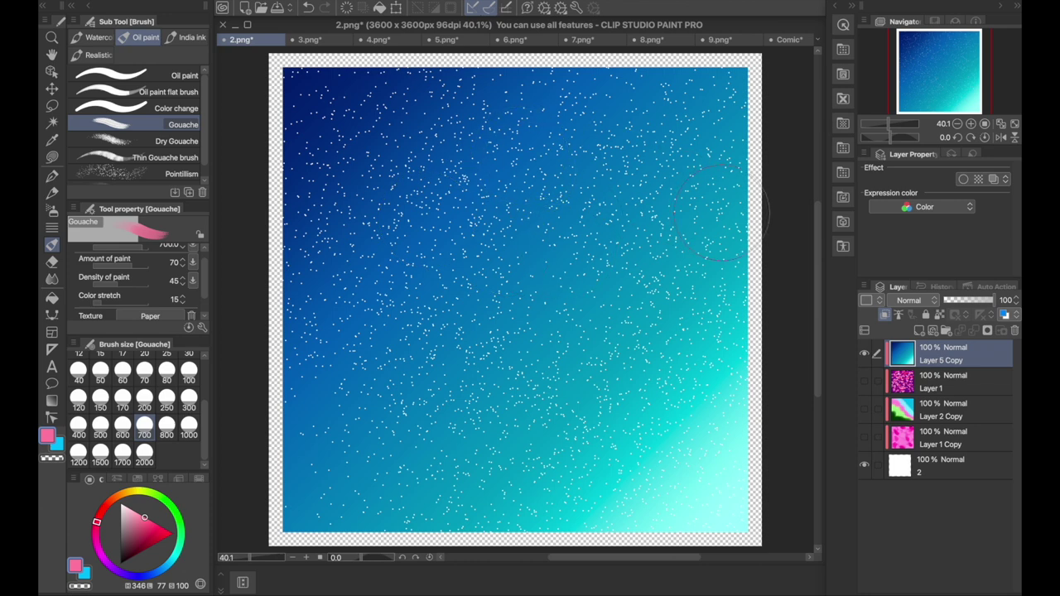
{"action": "left_click", "coordinate": [311, 41]}
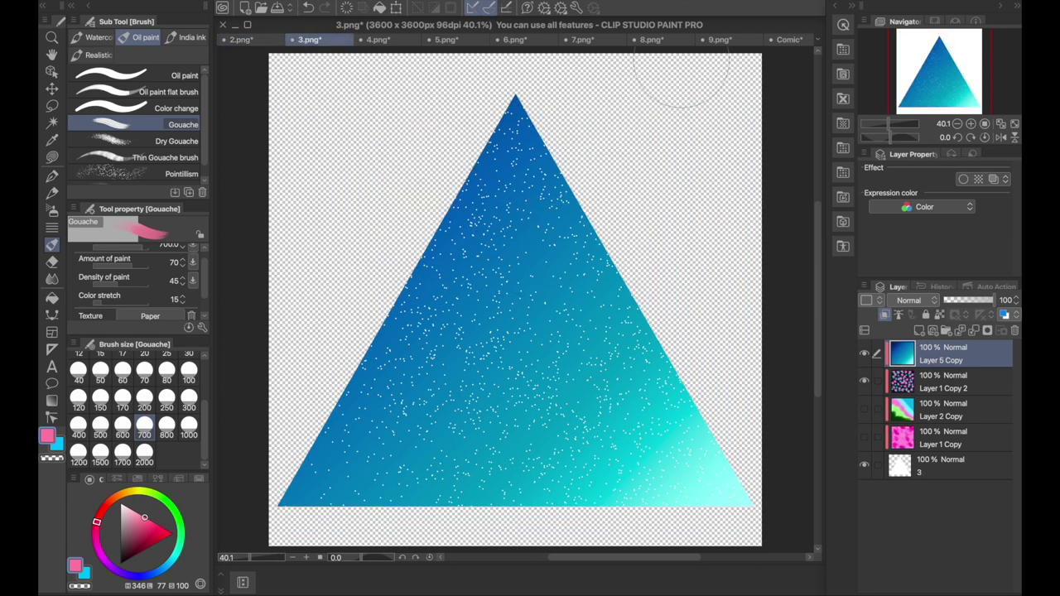
{"action": "left_click", "coordinate": [787, 41]}
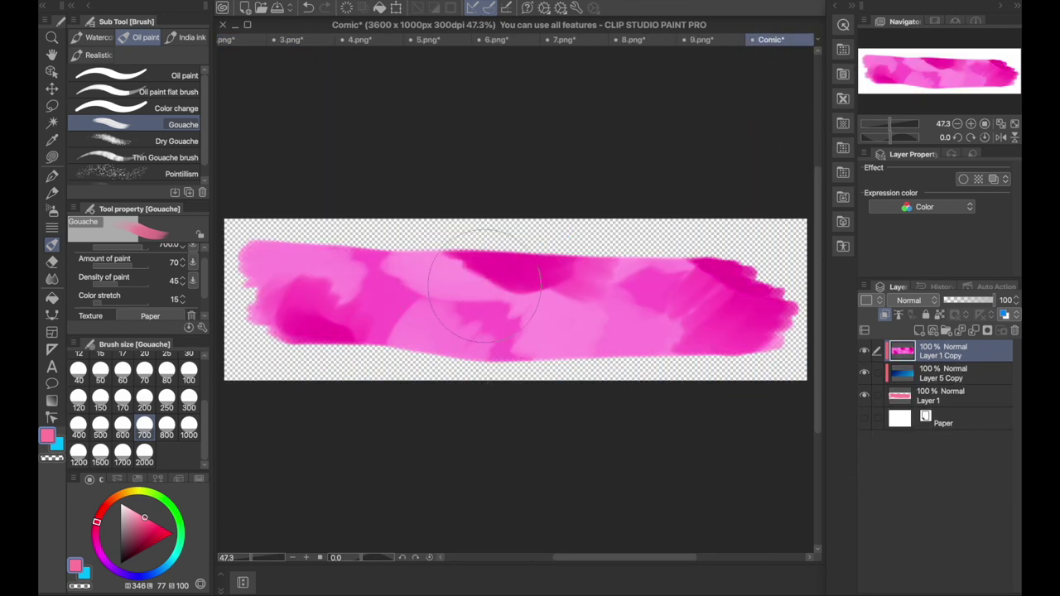
{"action": "left_click", "coordinate": [704, 40]}
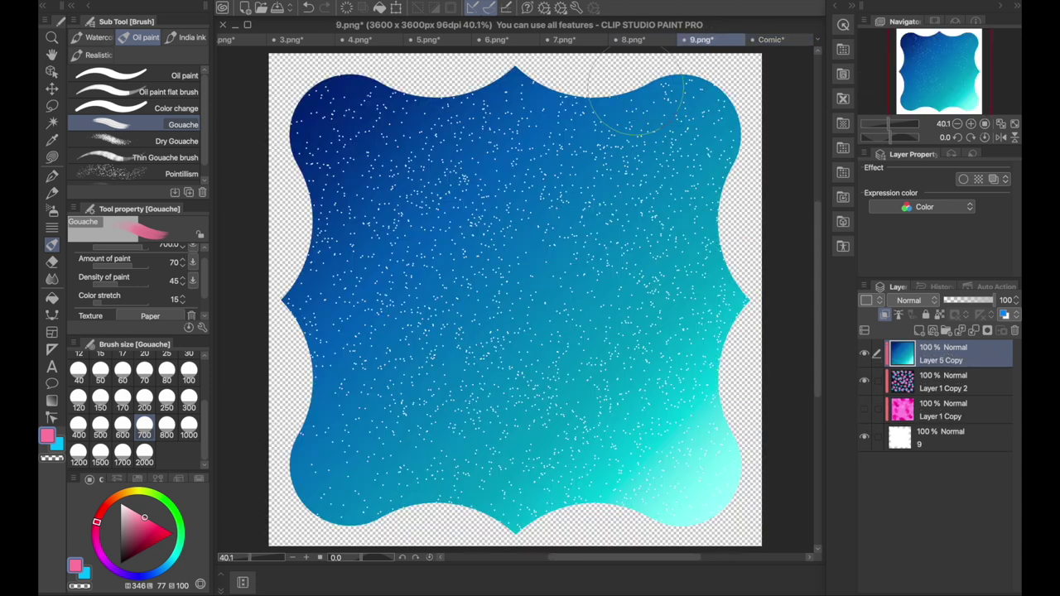
{"action": "left_click", "coordinate": [231, 44]}
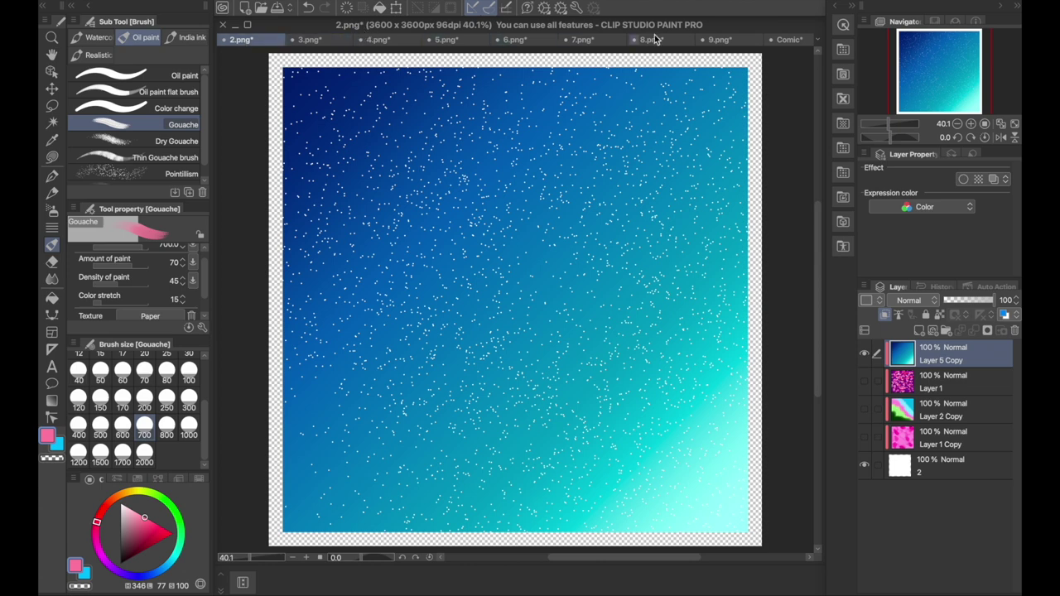
{"action": "left_click", "coordinate": [714, 40]}
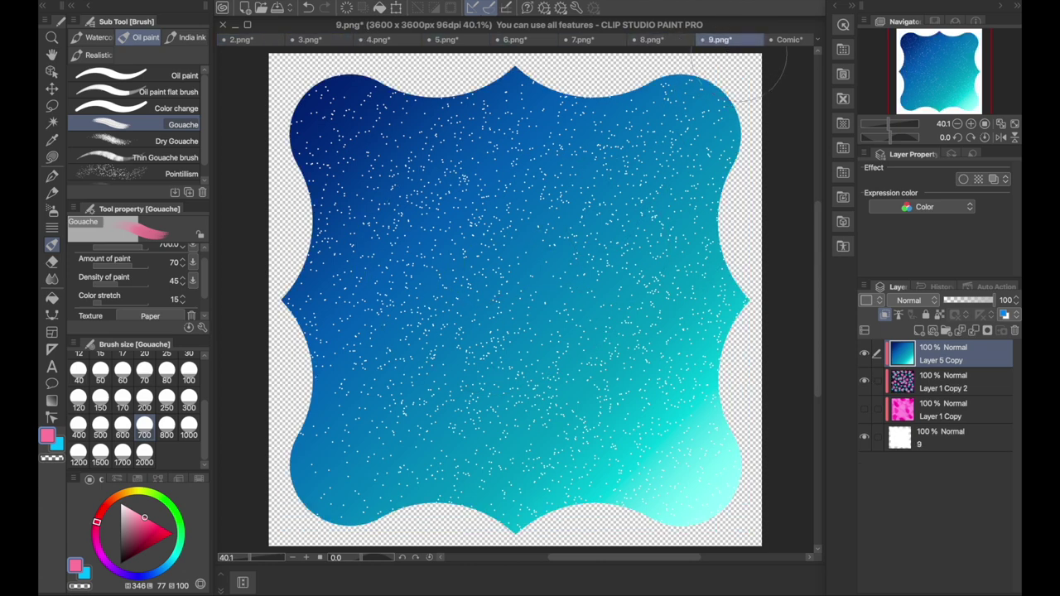
{"action": "left_click", "coordinate": [787, 40]}
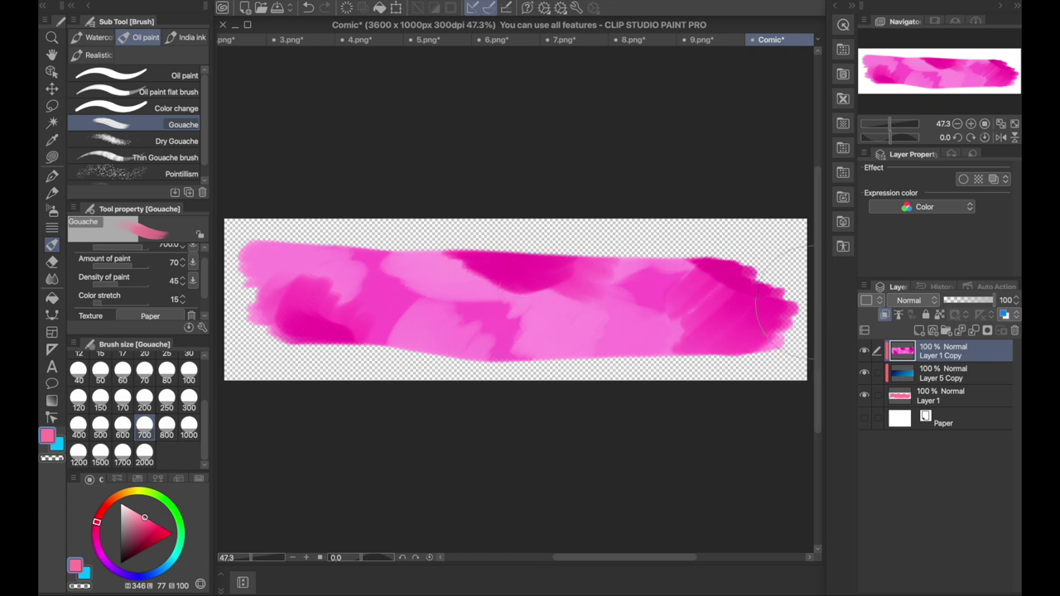
{"action": "left_click", "coordinate": [634, 39]}
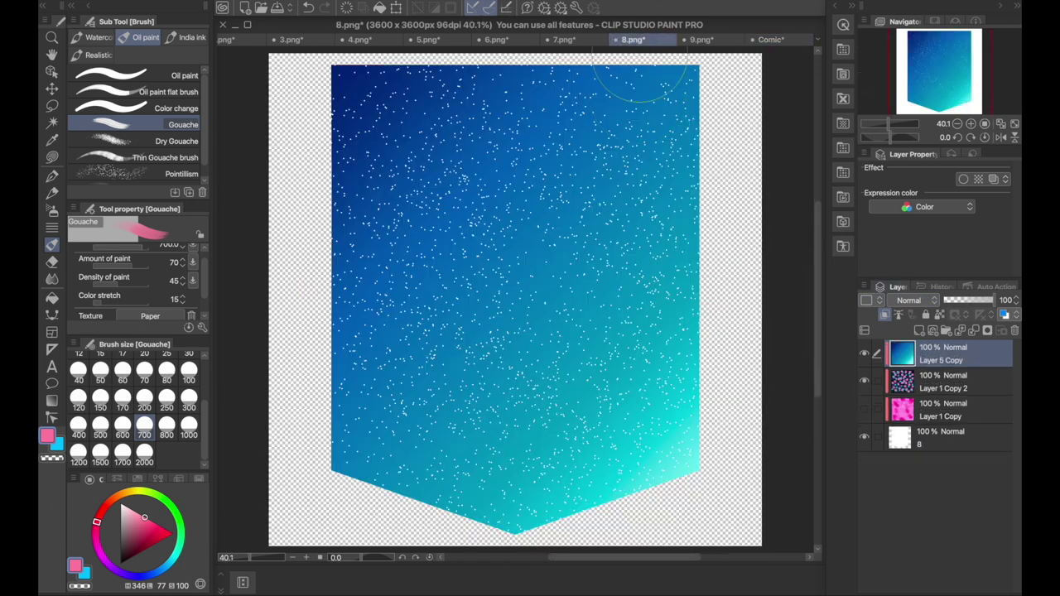
{"action": "left_click", "coordinate": [360, 42]}
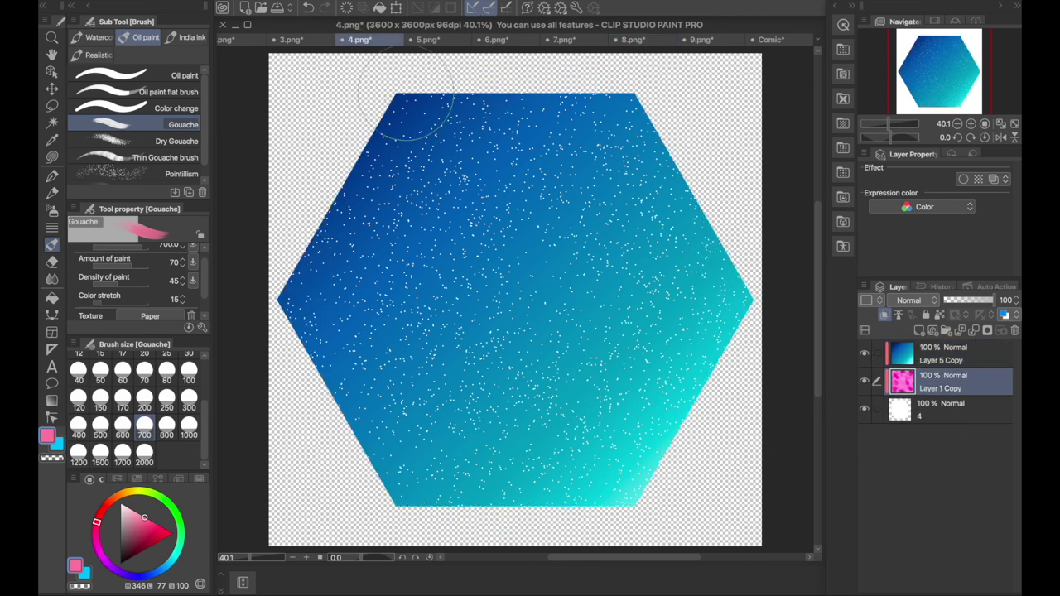
{"action": "left_click", "coordinate": [507, 39]}
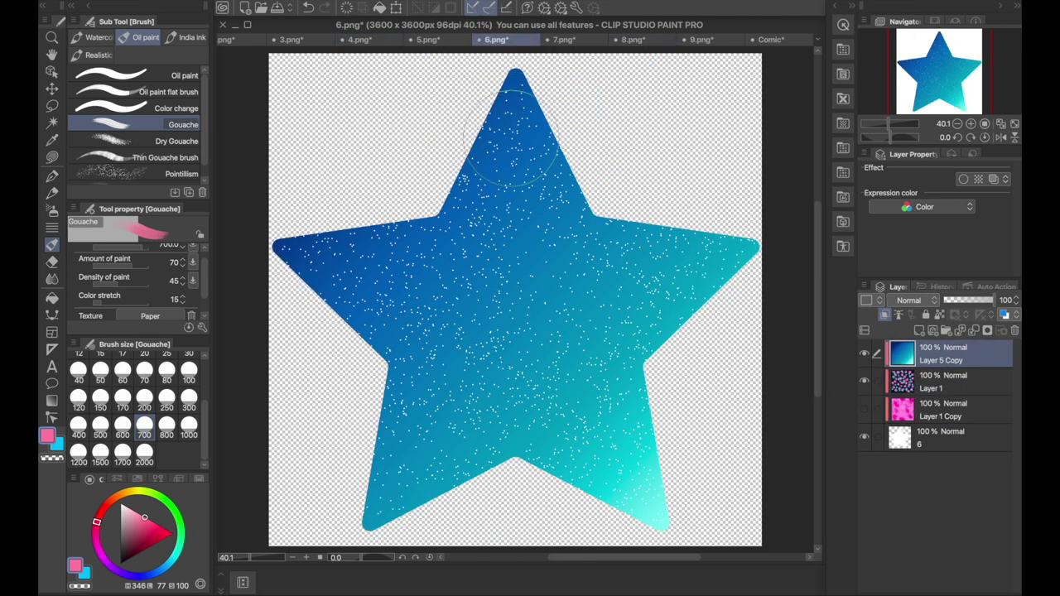
Step: Save the blue heart in 5.png as the PNG "blue heart" in a new Downloads folder named "tutorial clipart"
{"action": "left_click", "coordinate": [429, 39]}
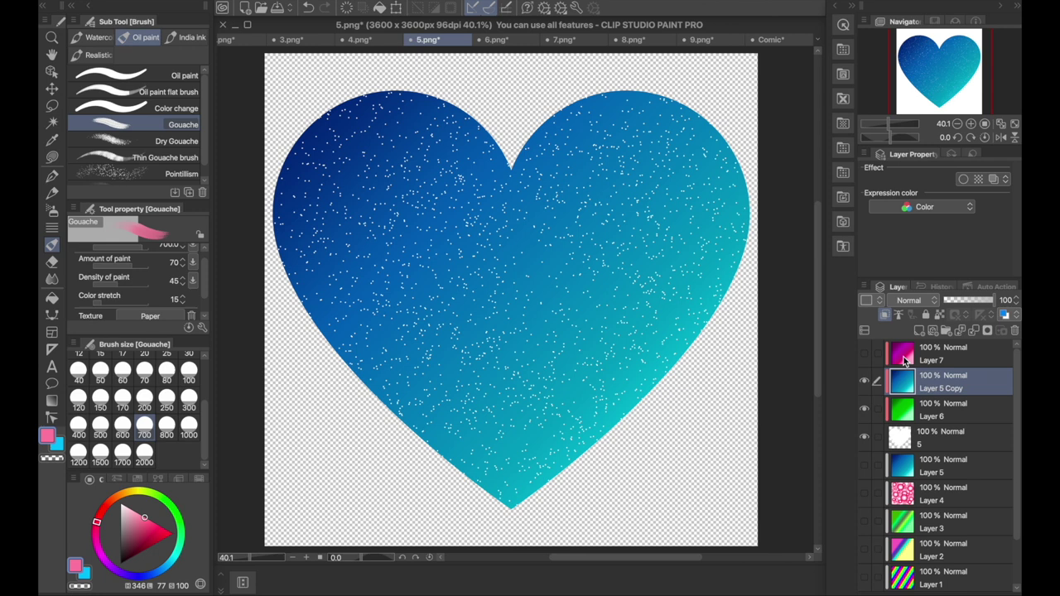
{"action": "key", "text": "super+shift+s"}
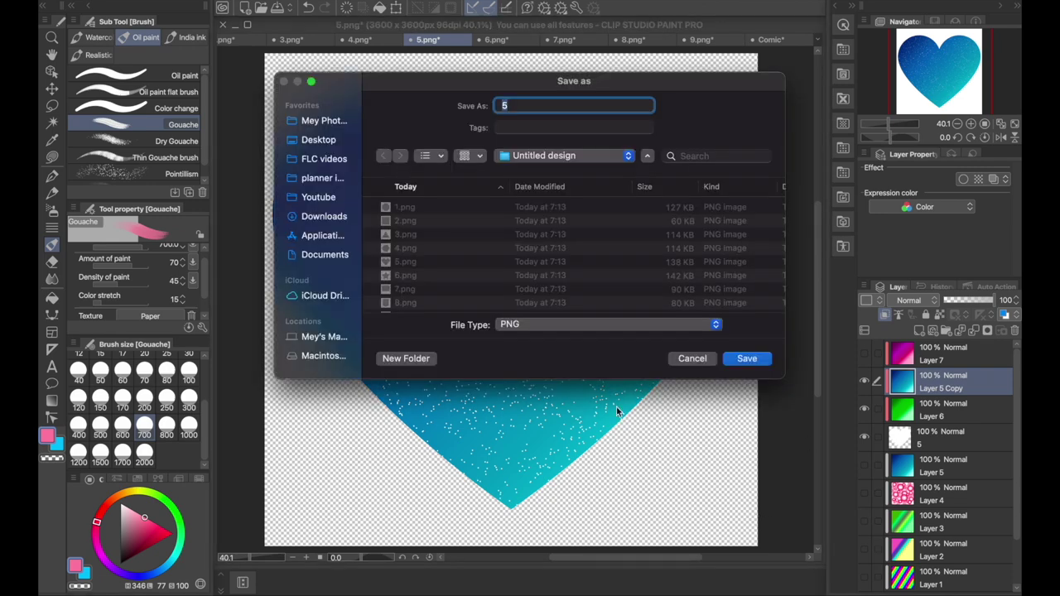
{"action": "left_click", "coordinate": [323, 216]}
{"action": "left_click", "coordinate": [405, 359]}
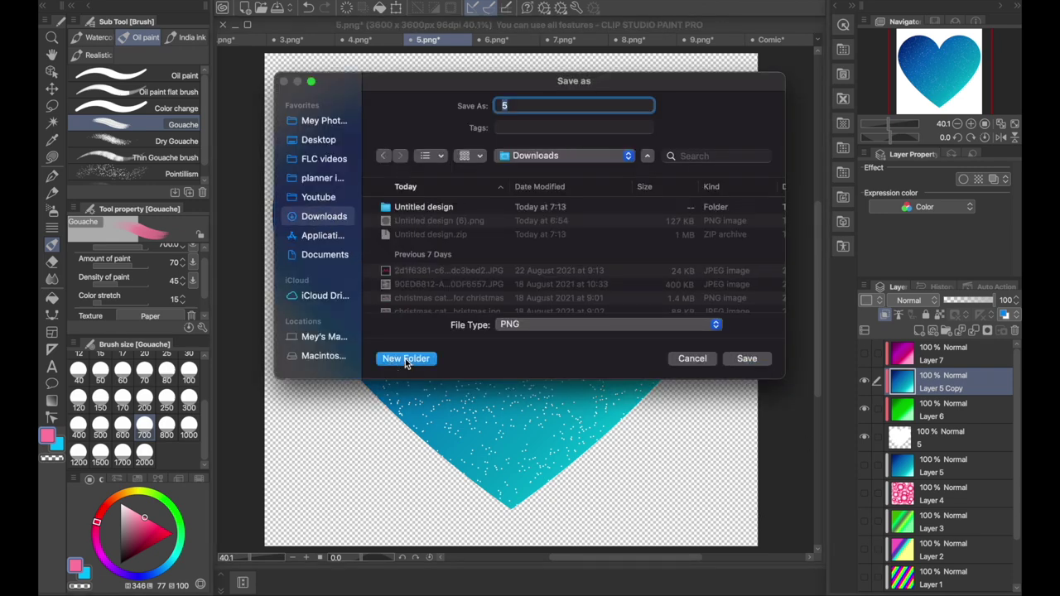
{"action": "type", "text": "tut"}
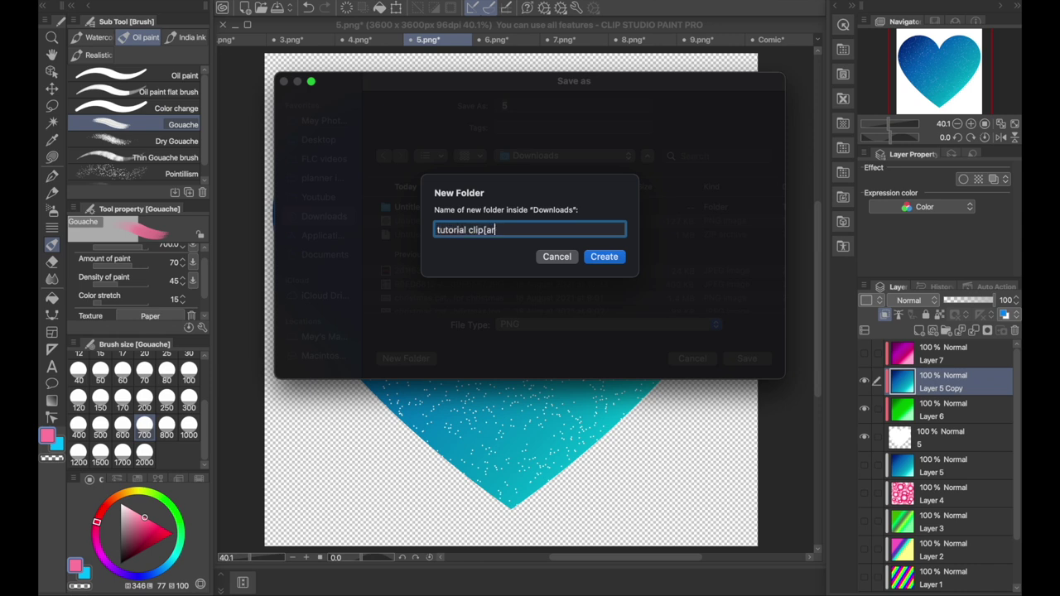
{"action": "type", "text": "orial clip"}
{"action": "type", "text": "art"}
{"action": "key", "text": "Return"}
{"action": "type", "text": "blue heart"}
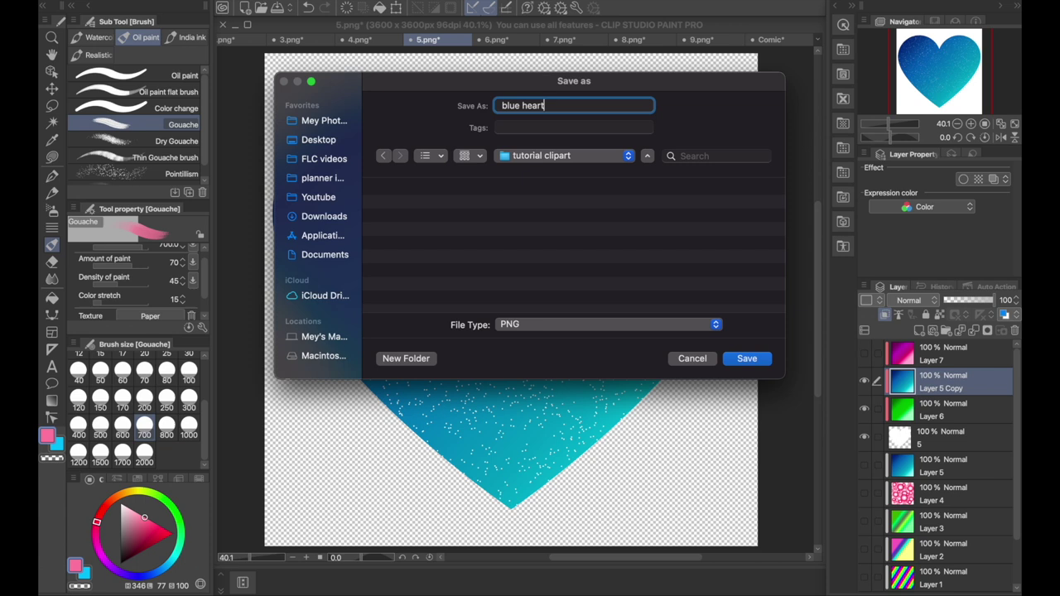
{"action": "key", "text": "Return"}
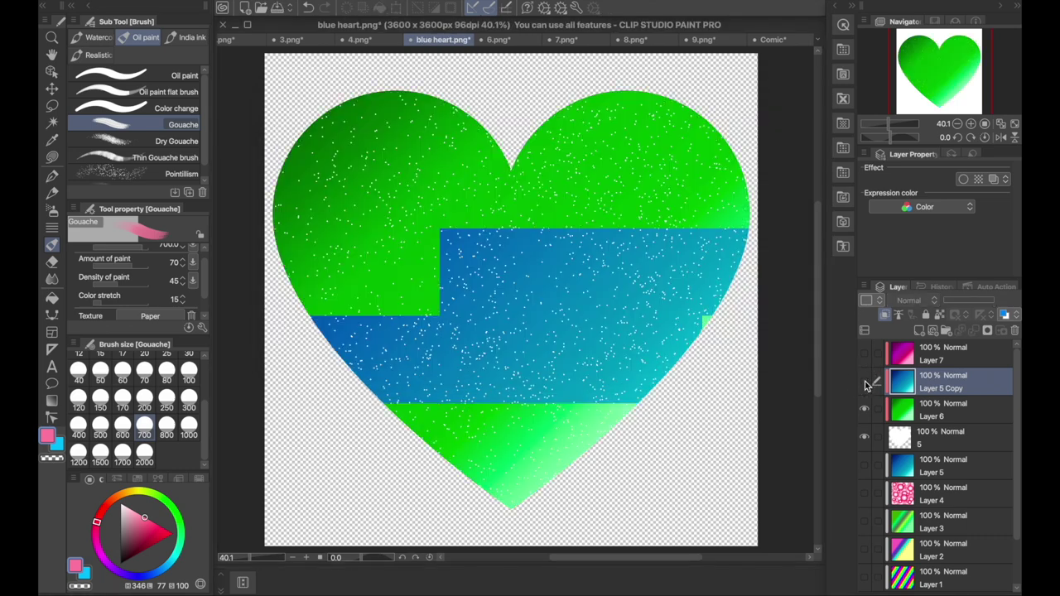
Step: Hide Layer 5 Copy, show Layer 7 and save that version of the heart as "pink heart" in PNG format
{"action": "left_click", "coordinate": [864, 381]}
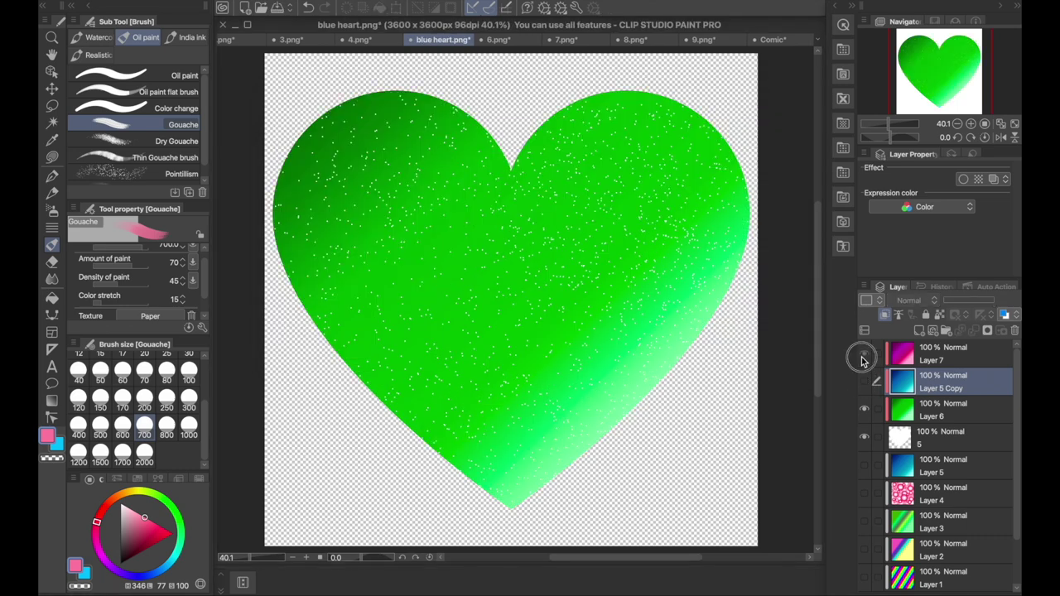
{"action": "left_click", "coordinate": [864, 354]}
{"action": "key", "text": "super+shift+s"}
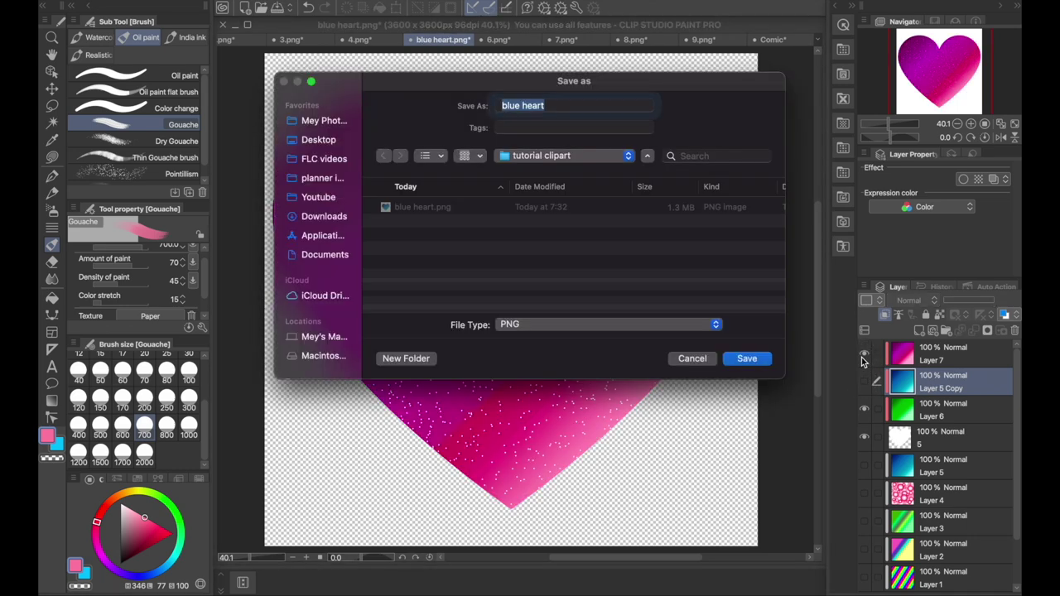
{"action": "double_click", "coordinate": [503, 106]}
{"action": "type", "text": "pink"}
{"action": "key", "text": "Return"}
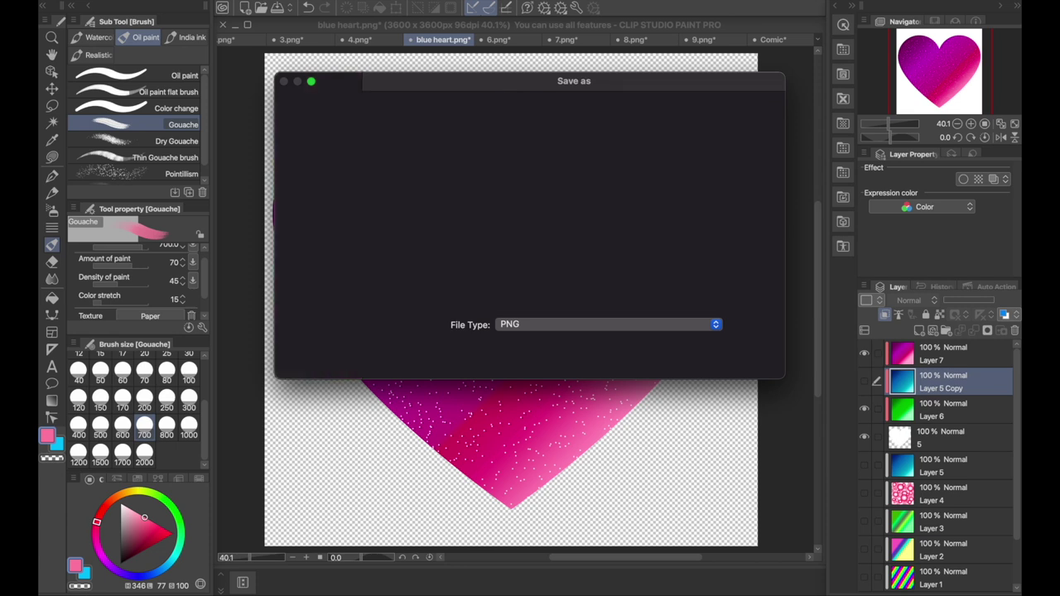
Step: Hide Layer 7 and save the green version of the heart as a separate copy
{"action": "left_click", "coordinate": [864, 353]}
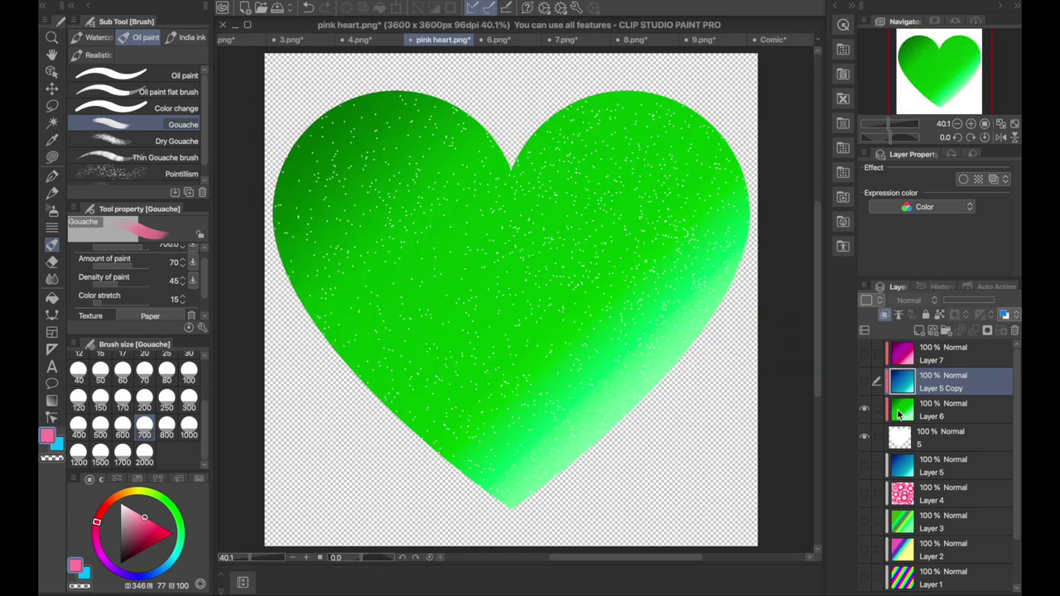
{"action": "key", "text": "super+shift+s"}
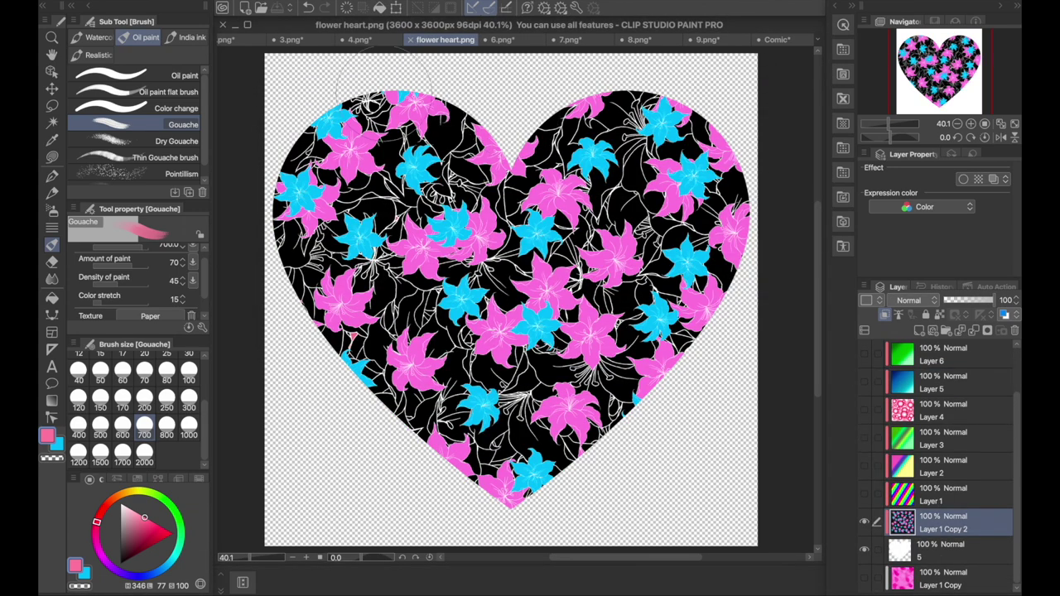
Step: Hide the flower-patterned Layer 1 Copy 2 and delete it together with Layers 1, 2, 3 and 4
{"action": "left_click", "coordinate": [863, 524]}
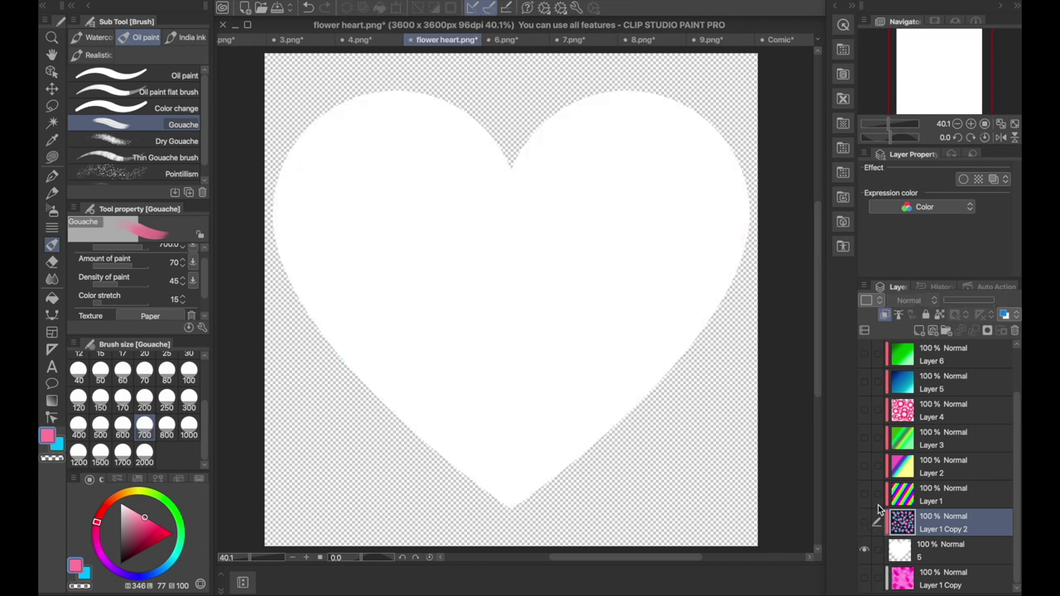
{"action": "left_click_drag", "start_coordinate": [929, 499], "coordinate": [923, 406]}
{"action": "right_click", "coordinate": [924, 434]}
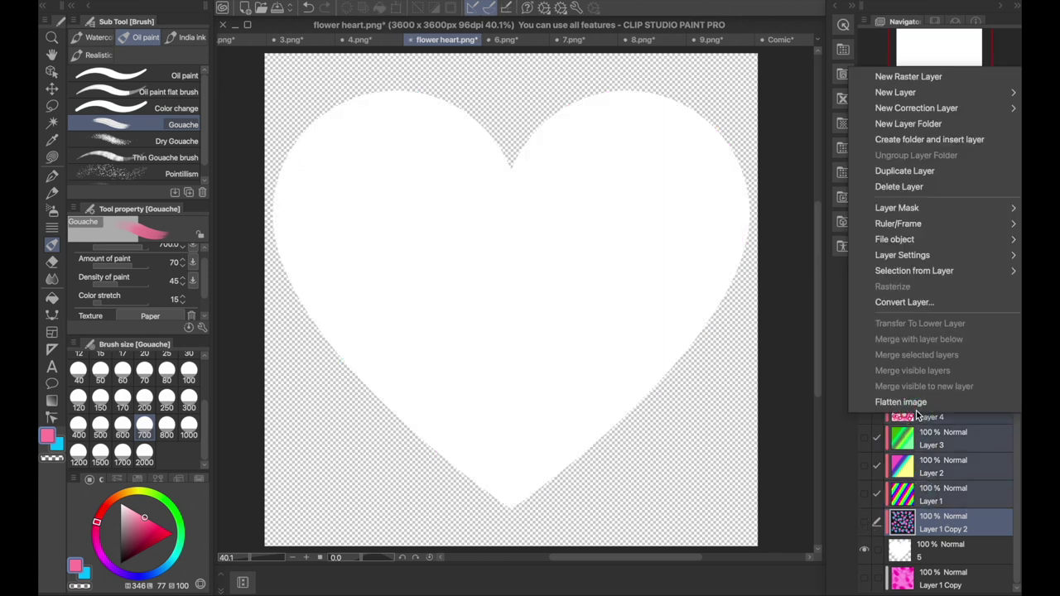
{"action": "left_click", "coordinate": [901, 187]}
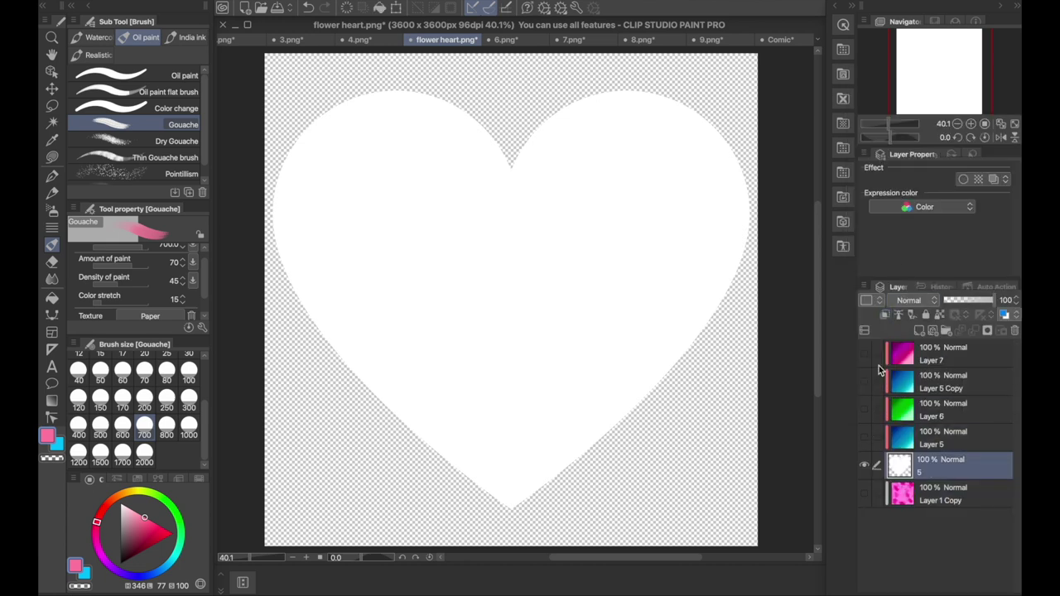
Step: Add a new raster layer above the white heart, clipped to it, and choose a pink paint colour
{"action": "left_click", "coordinate": [304, 4]}
{"action": "left_click", "coordinate": [321, 10]}
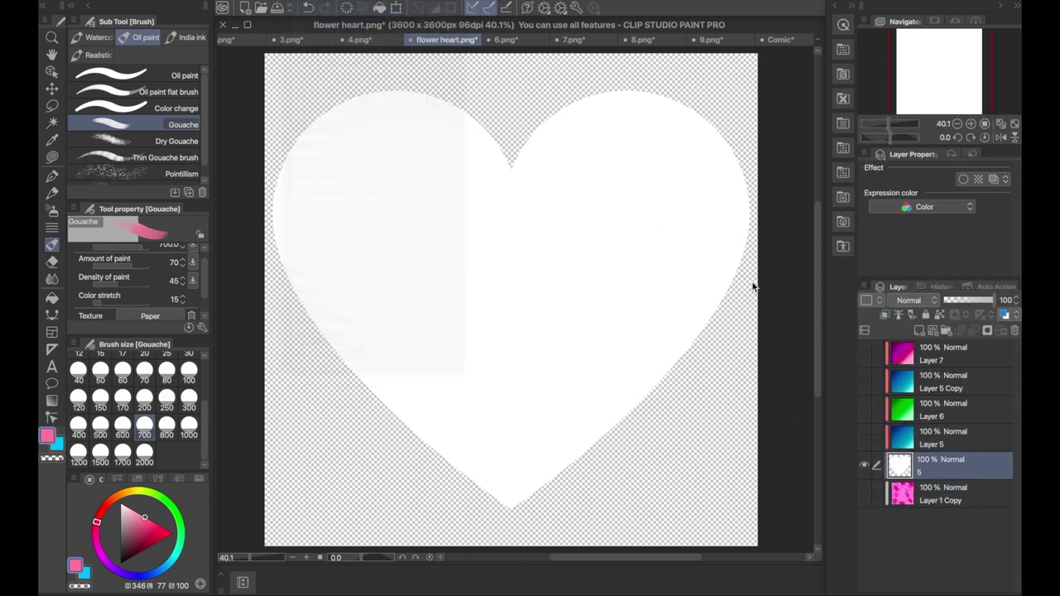
{"action": "left_click", "coordinate": [151, 522]}
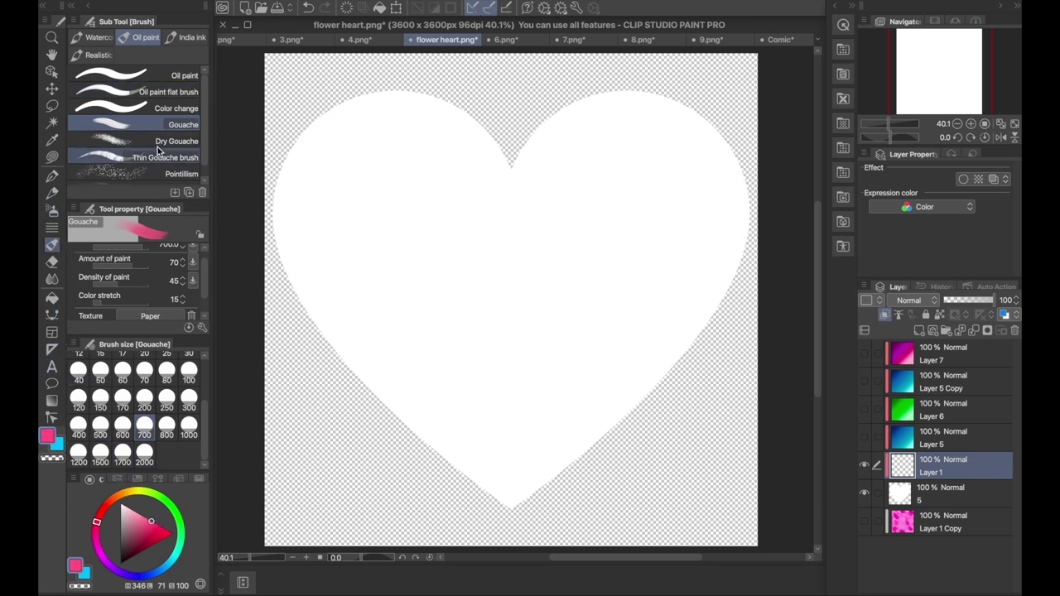
Step: Try painting the heart pink with the Darker bleed India ink brush at size 700
{"action": "left_click", "coordinate": [187, 43]}
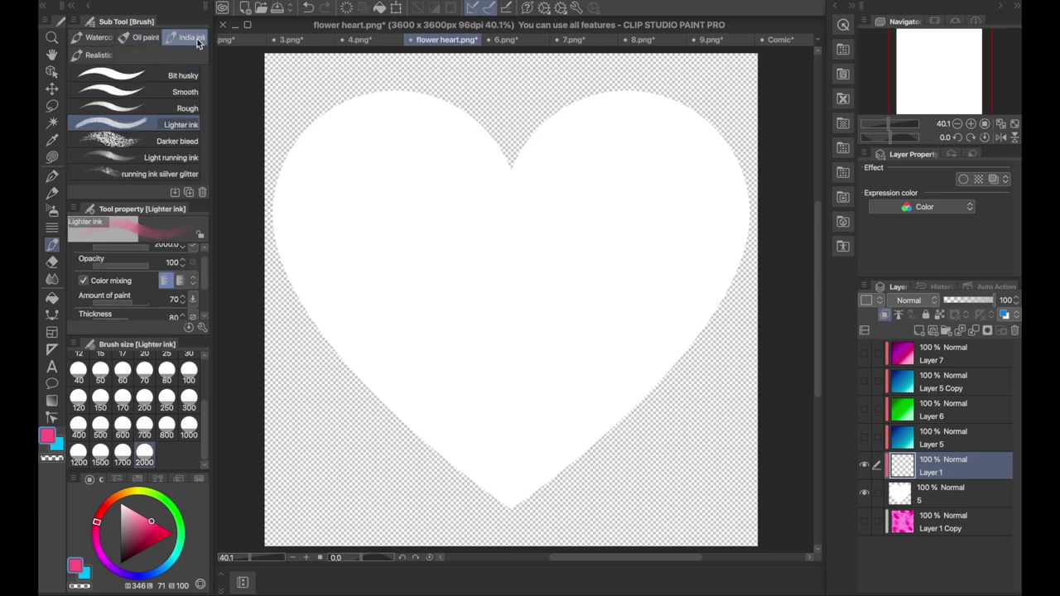
{"action": "left_click", "coordinate": [161, 142]}
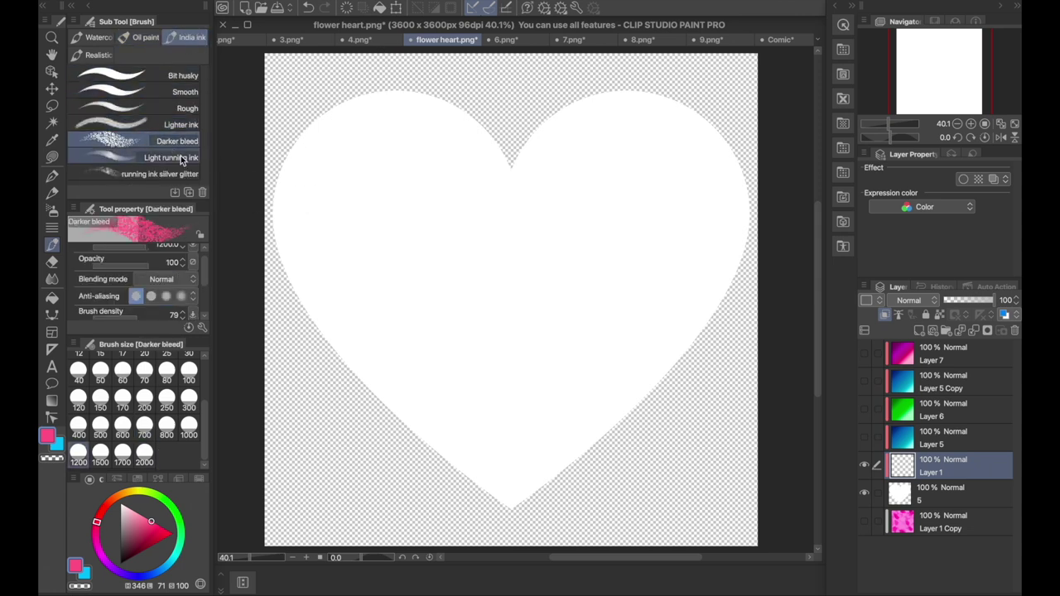
{"action": "left_click", "coordinate": [145, 430]}
{"action": "mouse_move", "coordinate": [291, 174]}
{"action": "left_mouse_down"}
{"action": "mouse_move", "coordinate": [298, 142]}
{"action": "mouse_move", "coordinate": [284, 307]}
{"action": "mouse_move", "coordinate": [431, 248]}
{"action": "mouse_move", "coordinate": [572, 157]}
{"action": "mouse_move", "coordinate": [608, 245]}
{"action": "mouse_move", "coordinate": [613, 341]}
{"action": "left_mouse_up"}
{"action": "left_click_drag", "start_coordinate": [653, 152], "coordinate": [633, 389]}
{"action": "key", "text": "ctrl+z"}
{"action": "key", "text": "ctrl+z"}
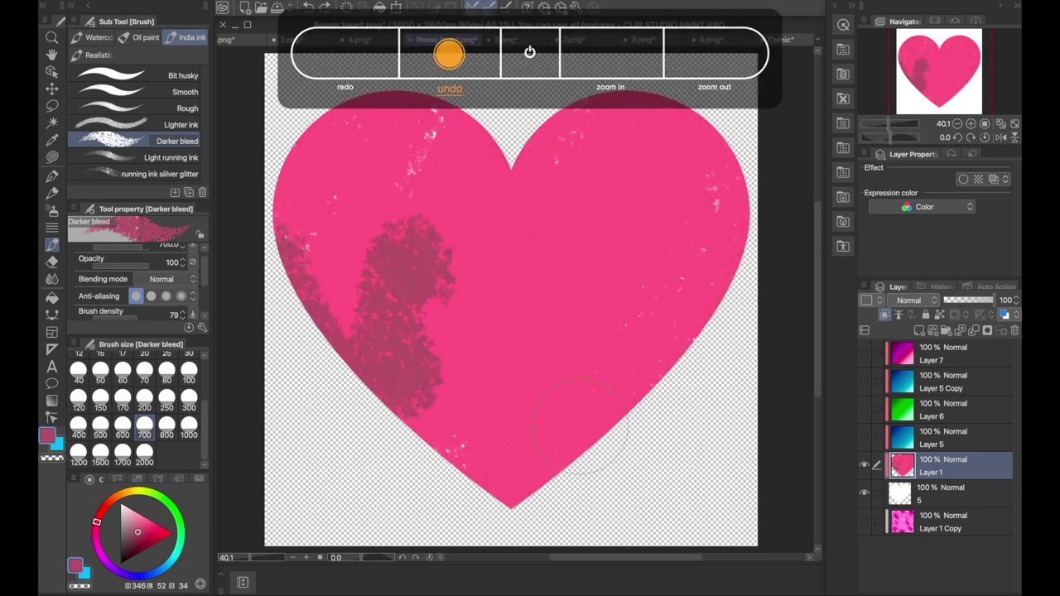
{"action": "key", "text": "ctrl+z"}
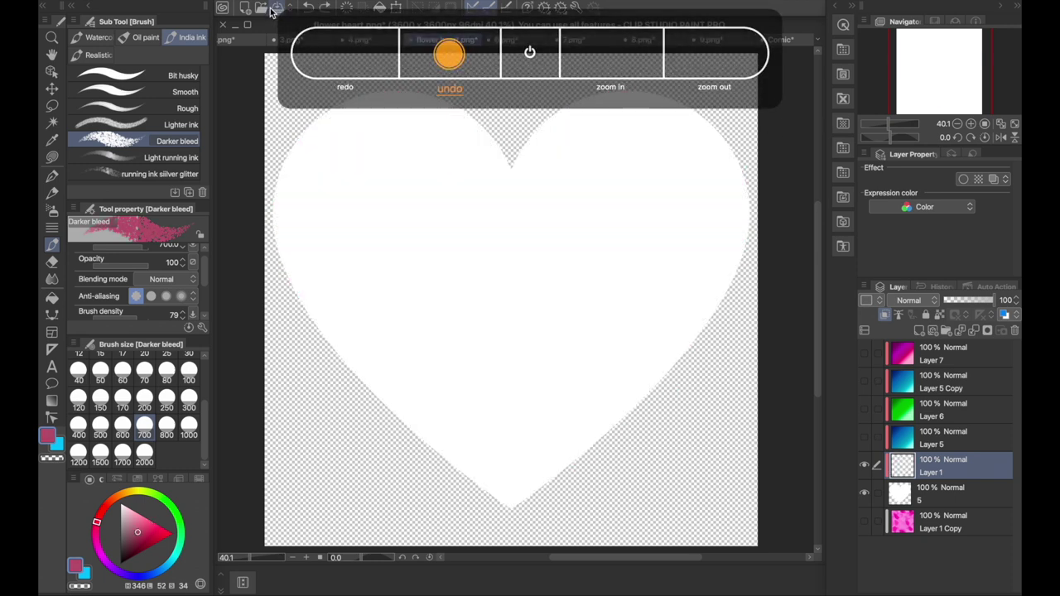
Step: Paint the heart light pink with the Paint and apply watercolor brush at size 1700 and save it as "pink watercolor heart"
{"action": "left_click", "coordinate": [99, 37]}
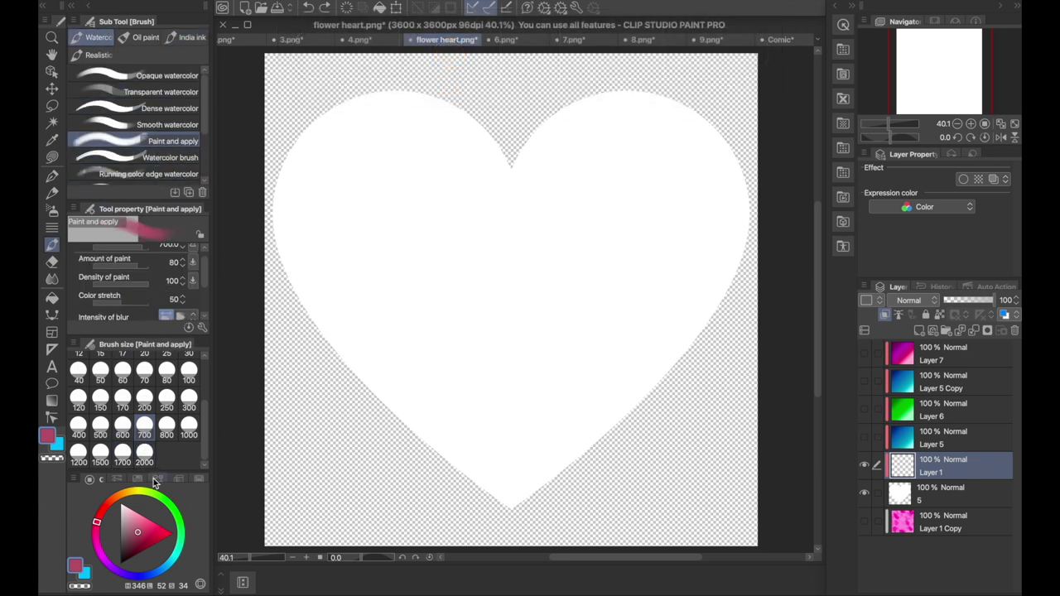
{"action": "left_click", "coordinate": [123, 454]}
{"action": "left_click", "coordinate": [141, 515]}
{"action": "mouse_move", "coordinate": [381, 201]}
{"action": "left_mouse_down"}
{"action": "mouse_move", "coordinate": [360, 142]}
{"action": "mouse_move", "coordinate": [467, 134]}
{"action": "mouse_move", "coordinate": [332, 303]}
{"action": "mouse_move", "coordinate": [455, 445]}
{"action": "mouse_move", "coordinate": [517, 177]}
{"action": "mouse_move", "coordinate": [744, 267]}
{"action": "mouse_move", "coordinate": [561, 426]}
{"action": "mouse_move", "coordinate": [627, 383]}
{"action": "mouse_move", "coordinate": [654, 194]}
{"action": "mouse_move", "coordinate": [704, 158]}
{"action": "left_mouse_up"}
{"action": "mouse_move", "coordinate": [270, 170]}
{"action": "left_mouse_down"}
{"action": "mouse_move", "coordinate": [298, 146]}
{"action": "mouse_move", "coordinate": [274, 197]}
{"action": "mouse_move", "coordinate": [349, 327]}
{"action": "mouse_move", "coordinate": [525, 472]}
{"action": "mouse_move", "coordinate": [571, 491]}
{"action": "mouse_move", "coordinate": [725, 401]}
{"action": "mouse_move", "coordinate": [790, 303]}
{"action": "left_mouse_up"}
{"action": "key", "text": "super+shift+s"}
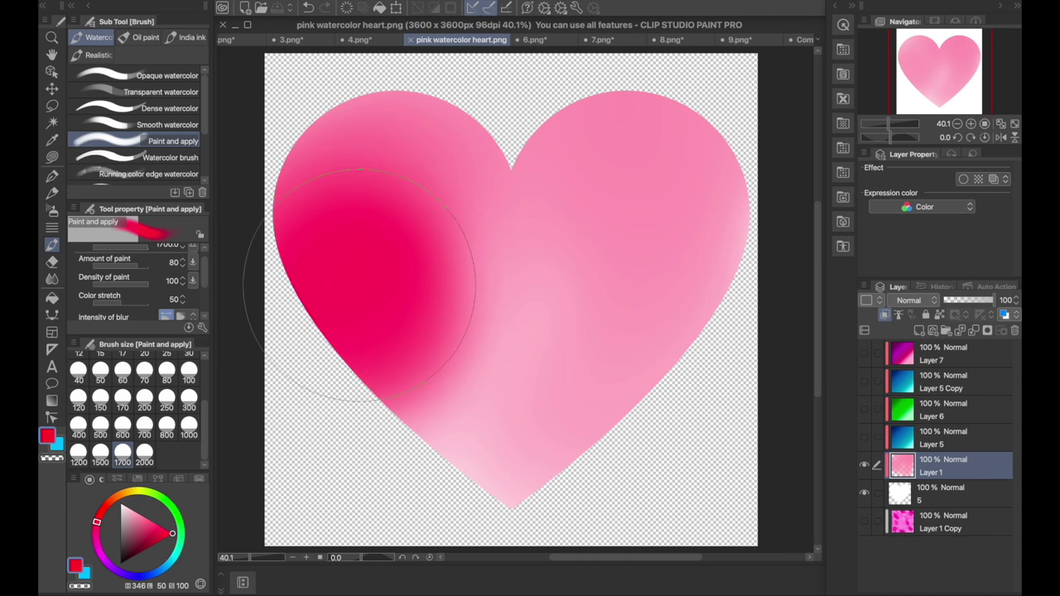
Step: Paint red over the pink heart with the same watercolor brush and save it as "red watercolor heart" in PNG format
{"action": "mouse_move", "coordinate": [359, 284]}
{"action": "left_mouse_down"}
{"action": "mouse_move", "coordinate": [497, 142]}
{"action": "mouse_move", "coordinate": [642, 232]}
{"action": "mouse_move", "coordinate": [627, 431]}
{"action": "mouse_move", "coordinate": [467, 473]}
{"action": "mouse_move", "coordinate": [485, 280]}
{"action": "mouse_move", "coordinate": [720, 158]}
{"action": "left_mouse_up"}
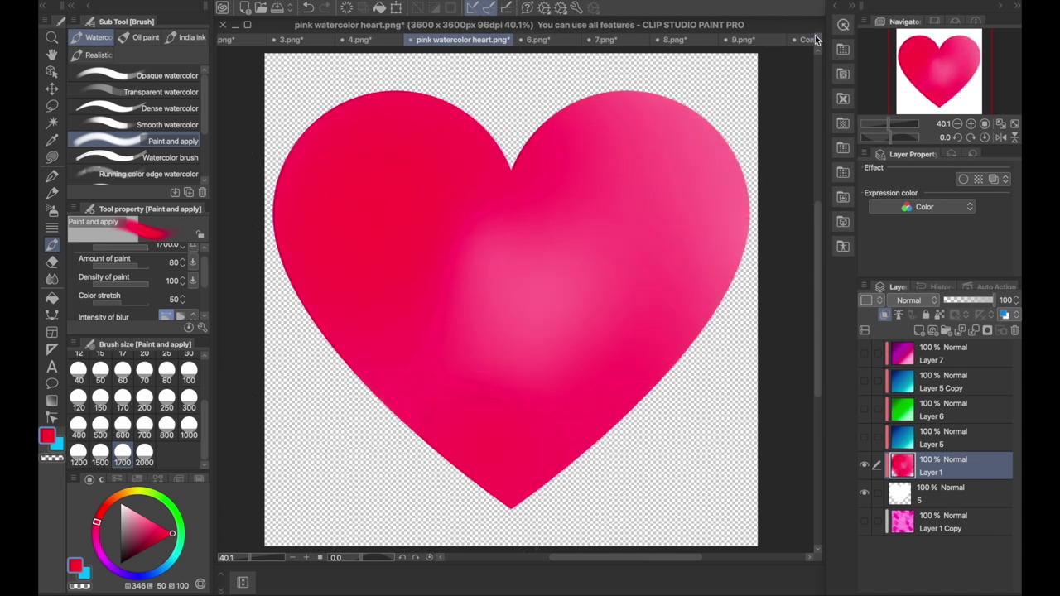
{"action": "key", "text": "super+shift+s"}
{"action": "double_click", "coordinate": [506, 106]}
{"action": "type", "text": "red"}
{"action": "key", "text": "Return"}
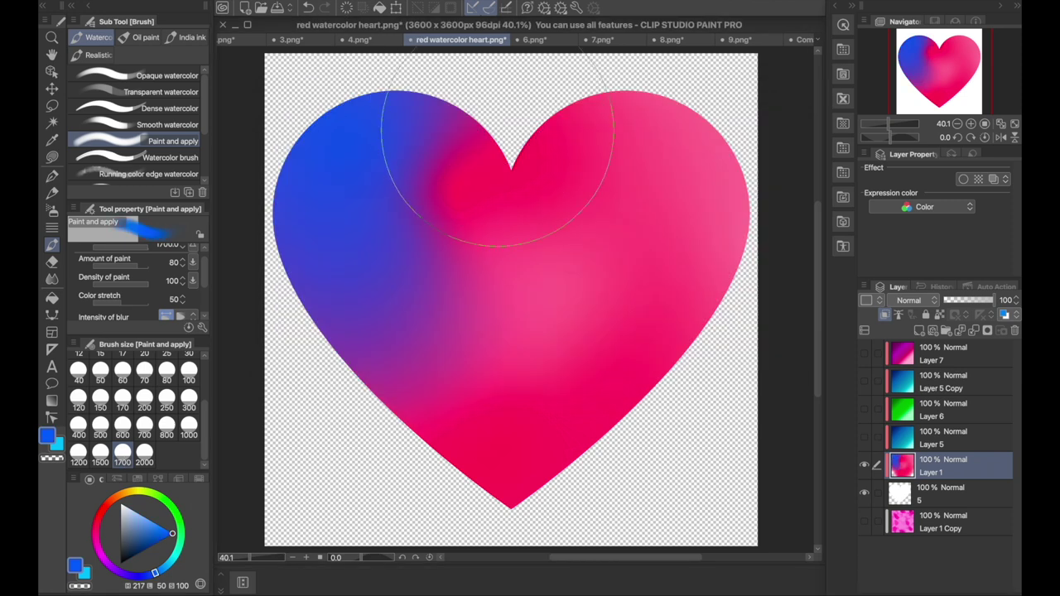
Step: Paint over the red heart with blue, blending in a lighter and then a medium shade of blue
{"action": "mouse_move", "coordinate": [485, 141]}
{"action": "left_mouse_down"}
{"action": "mouse_move", "coordinate": [556, 225]}
{"action": "mouse_move", "coordinate": [686, 193]}
{"action": "mouse_move", "coordinate": [557, 372]}
{"action": "mouse_move", "coordinate": [490, 407]}
{"action": "mouse_move", "coordinate": [466, 208]}
{"action": "mouse_move", "coordinate": [280, 356]}
{"action": "left_mouse_up"}
{"action": "left_click", "coordinate": [146, 520]}
{"action": "mouse_move", "coordinate": [332, 265]}
{"action": "left_mouse_down"}
{"action": "mouse_move", "coordinate": [372, 315]}
{"action": "mouse_move", "coordinate": [405, 466]}
{"action": "mouse_move", "coordinate": [492, 244]}
{"action": "mouse_move", "coordinate": [705, 213]}
{"action": "mouse_move", "coordinate": [681, 343]}
{"action": "mouse_move", "coordinate": [500, 503]}
{"action": "mouse_move", "coordinate": [340, 169]}
{"action": "mouse_move", "coordinate": [532, 177]}
{"action": "left_mouse_up"}
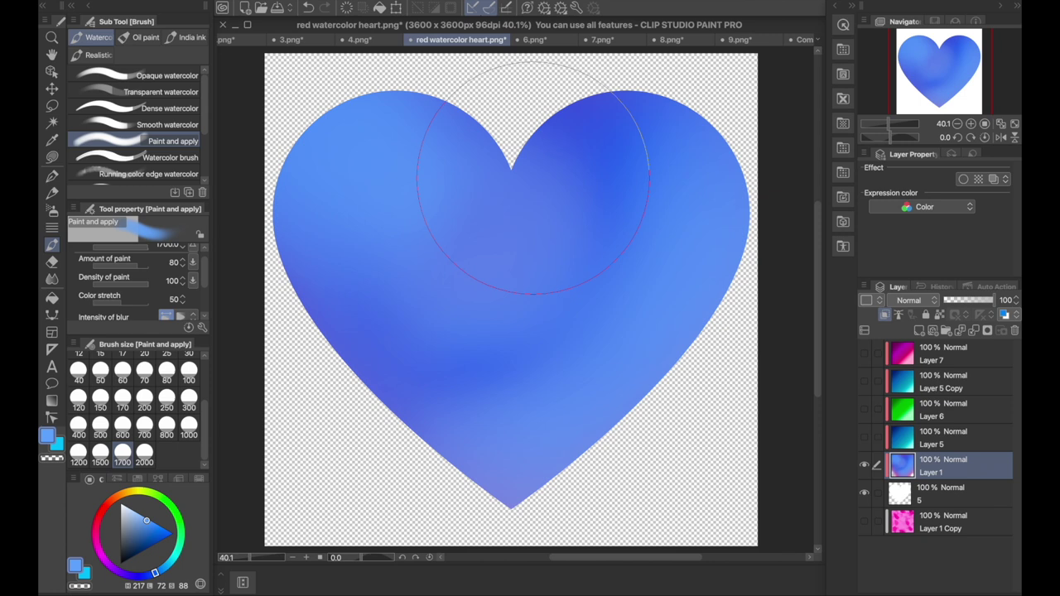
{"action": "mouse_move", "coordinate": [534, 177]}
{"action": "left_mouse_down"}
{"action": "mouse_move", "coordinate": [336, 308]}
{"action": "mouse_move", "coordinate": [350, 324]}
{"action": "mouse_move", "coordinate": [407, 336]}
{"action": "mouse_move", "coordinate": [492, 177]}
{"action": "mouse_move", "coordinate": [687, 147]}
{"action": "mouse_move", "coordinate": [604, 237]}
{"action": "mouse_move", "coordinate": [526, 386]}
{"action": "mouse_move", "coordinate": [356, 350]}
{"action": "mouse_move", "coordinate": [401, 141]}
{"action": "left_mouse_up"}
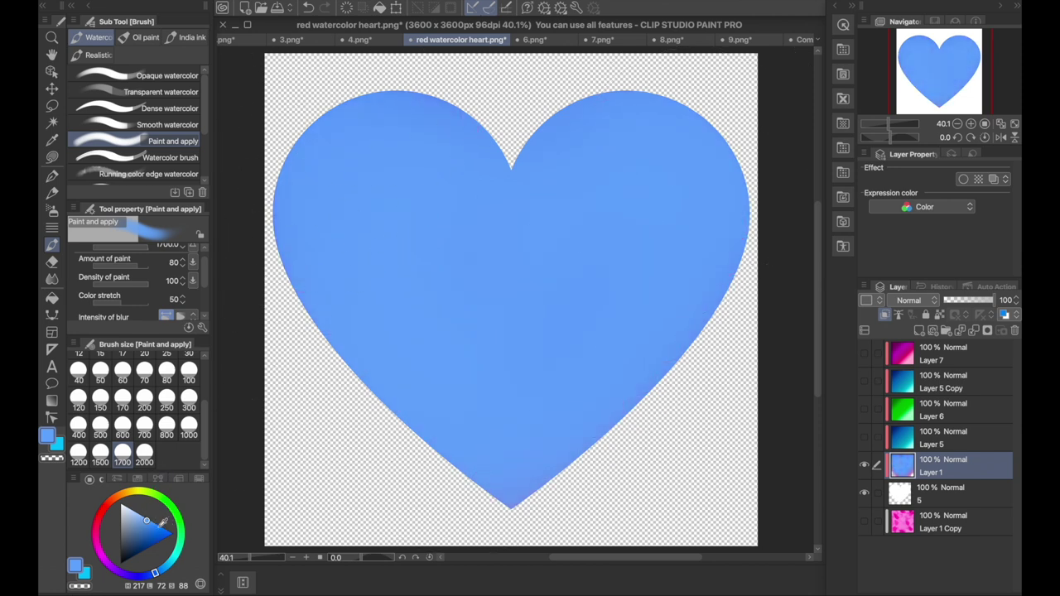
{"action": "left_click", "coordinate": [158, 526]}
{"action": "mouse_move", "coordinate": [414, 260]}
{"action": "left_mouse_down"}
{"action": "mouse_move", "coordinate": [419, 339]}
{"action": "mouse_move", "coordinate": [527, 469]}
{"action": "left_mouse_up"}
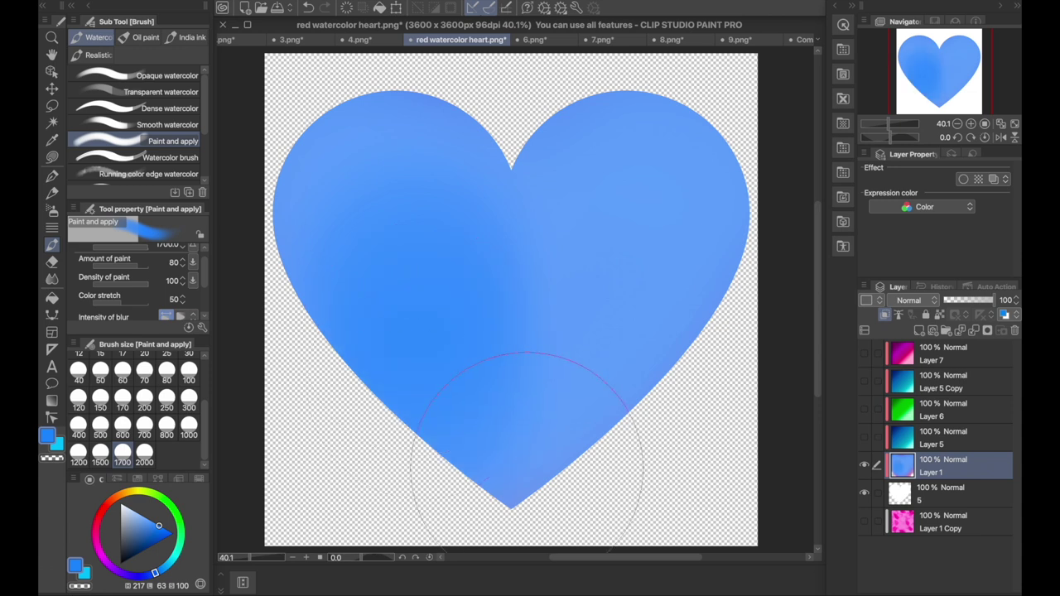
Step: Save this version of the heart as a separate PNG named "blue watercolor heart"
{"action": "key", "text": "super+shift+s"}
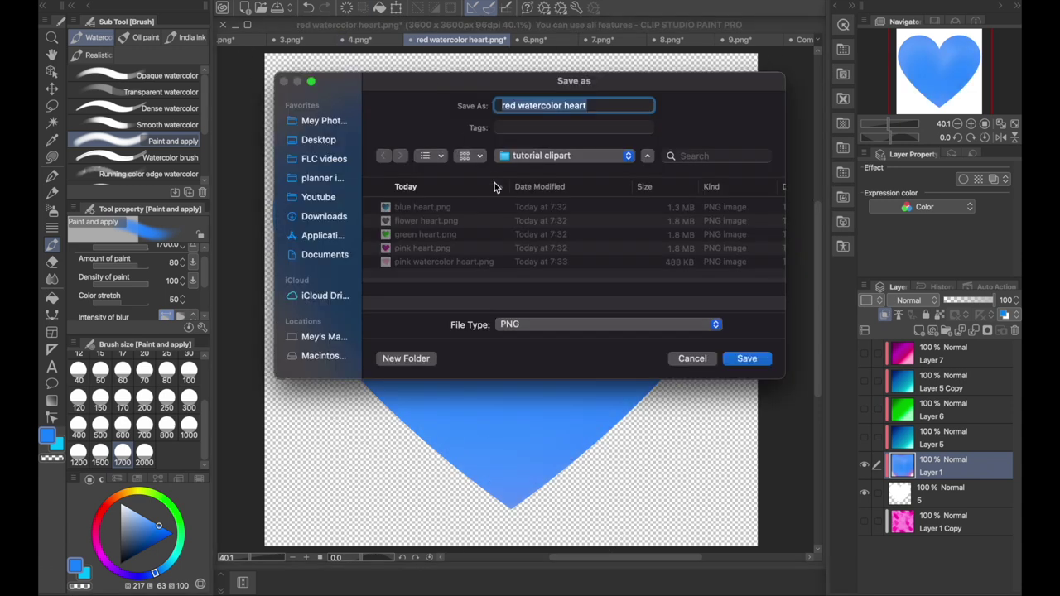
{"action": "double_click", "coordinate": [510, 105]}
{"action": "type", "text": "b"}
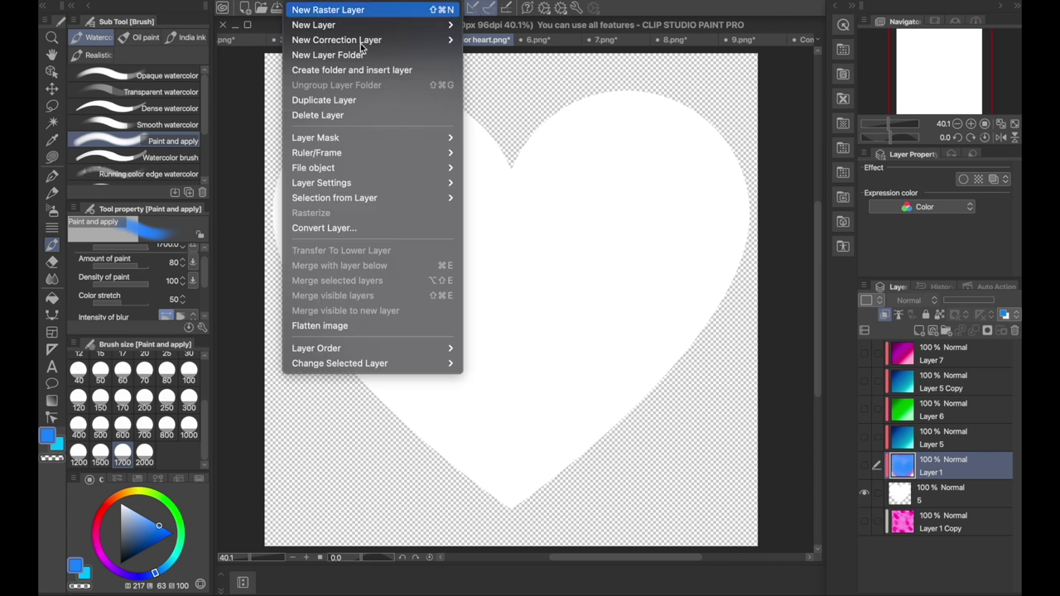
Step: Hide the blue watercolor layer, add a new clipped raster layer, and choose the Stripe gradient with a dark teal-green colour
{"action": "key", "text": "super+shift+n"}
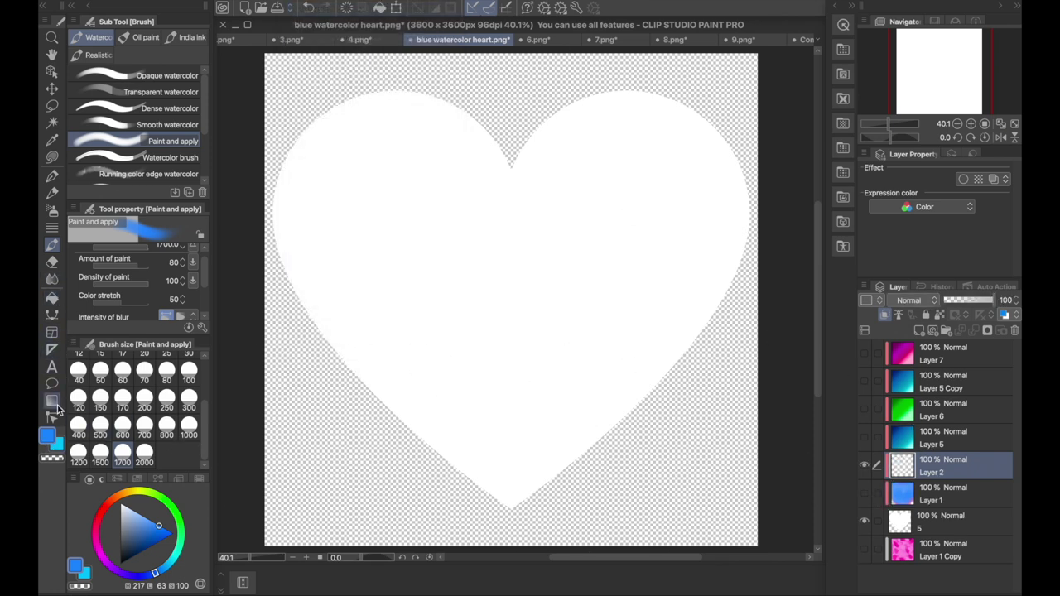
{"action": "left_click", "coordinate": [51, 400]}
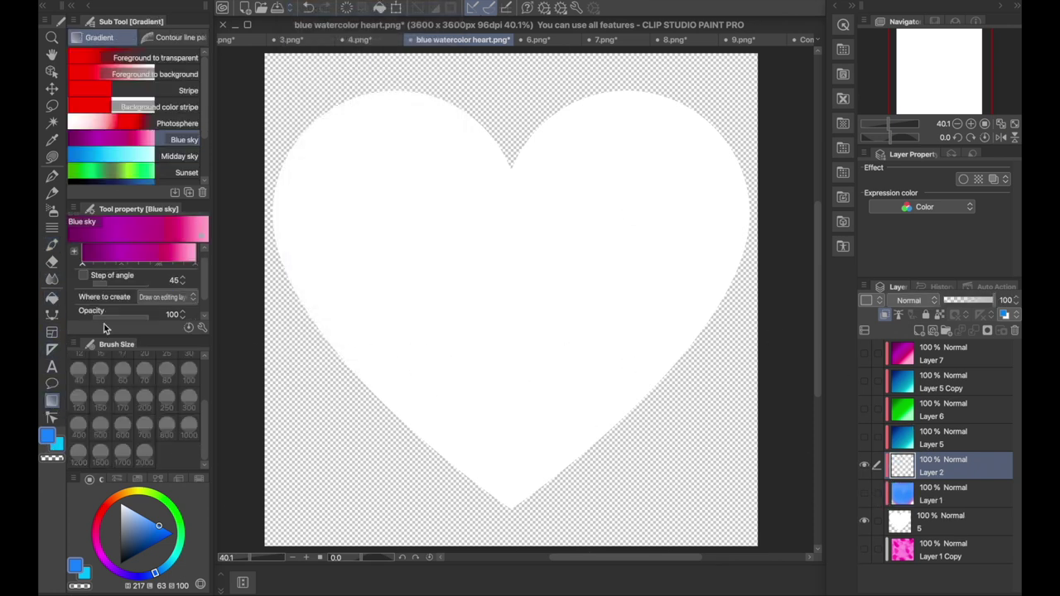
{"action": "left_click", "coordinate": [187, 91]}
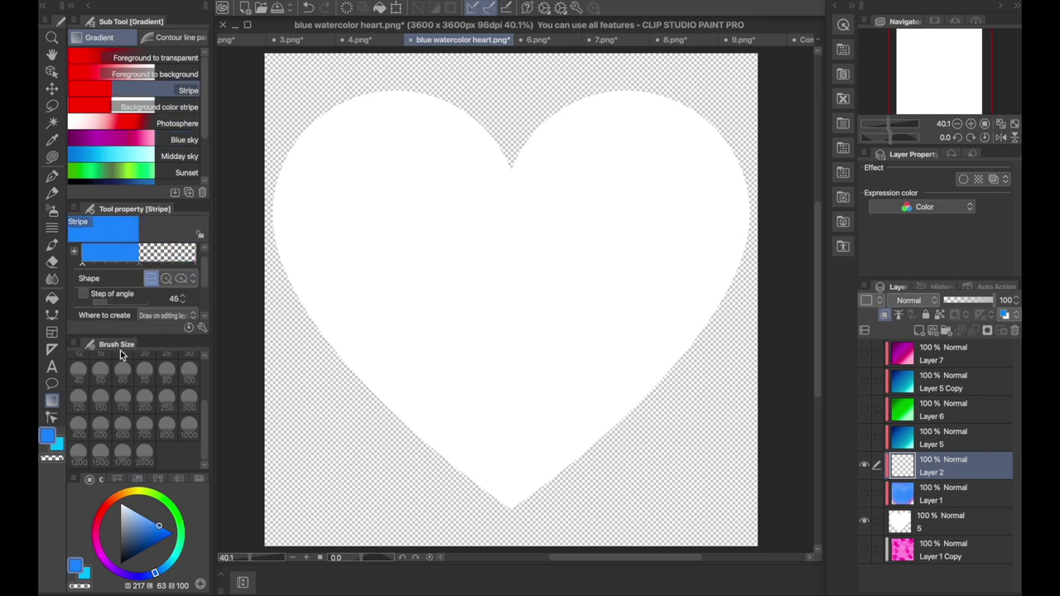
{"action": "left_click", "coordinate": [151, 546]}
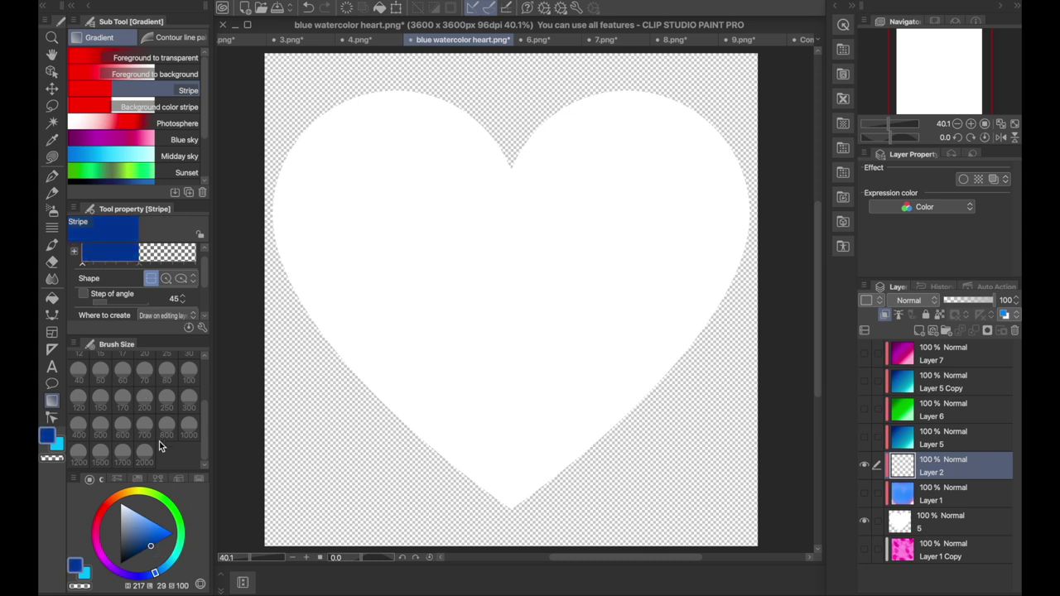
{"action": "left_click_drag", "start_coordinate": [174, 516], "coordinate": [177, 546]}
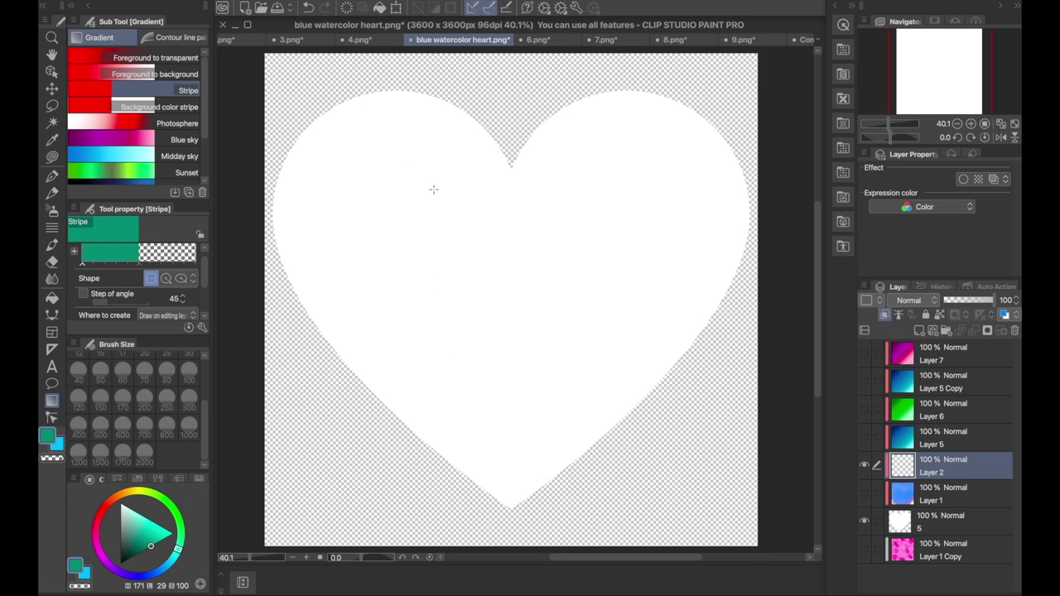
Step: Try teal-green stripes of different widths and angles across the white heart
{"action": "left_click_drag", "start_coordinate": [434, 235], "coordinate": [488, 272]}
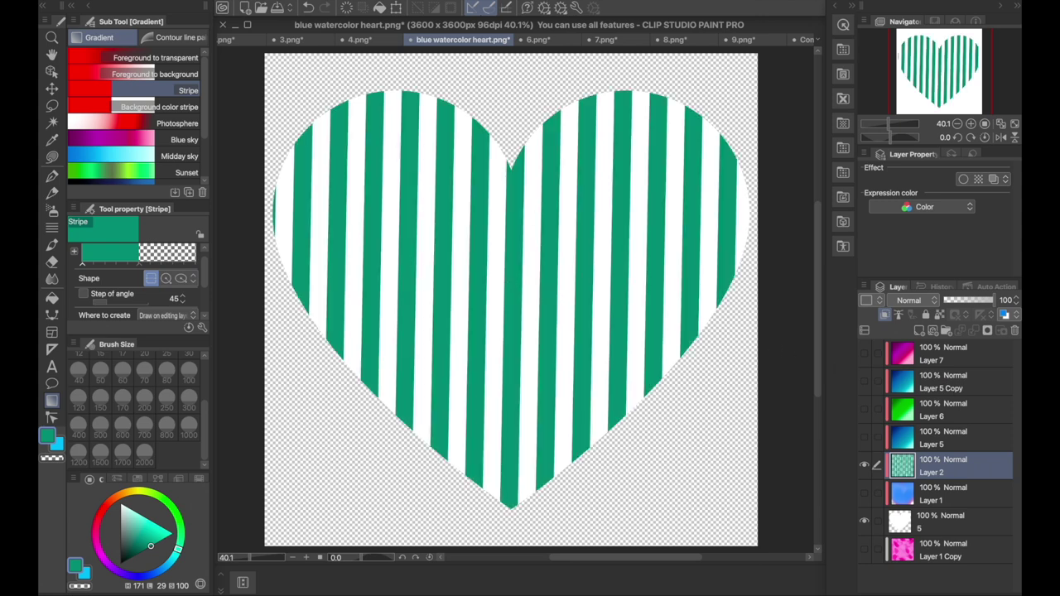
{"action": "key", "text": "ctrl+z"}
{"action": "left_click_drag", "start_coordinate": [440, 231], "coordinate": [522, 225]}
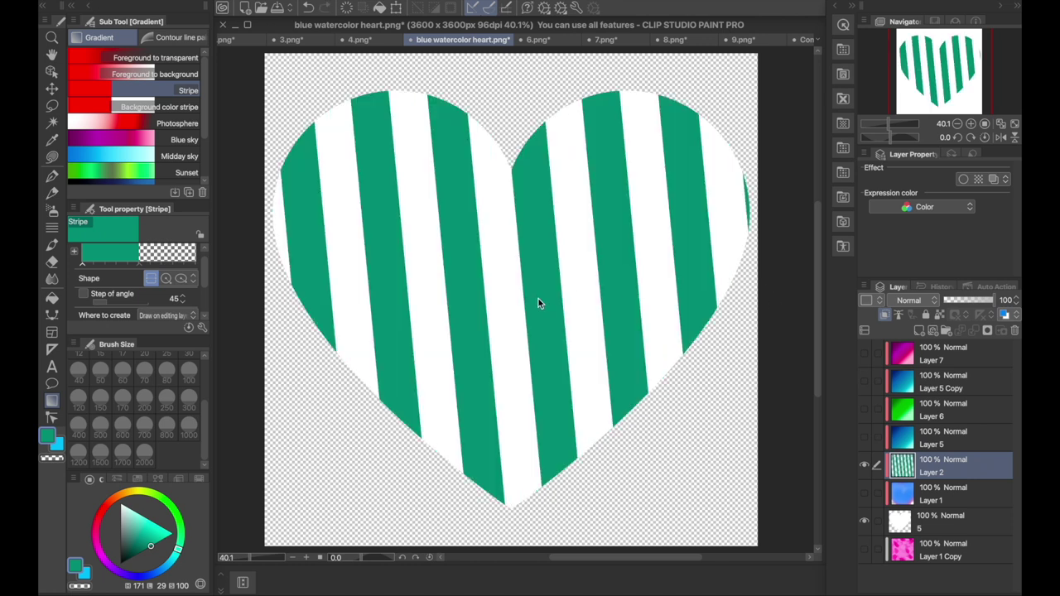
{"action": "key", "text": "ctrl+z"}
{"action": "left_click_drag", "start_coordinate": [403, 324], "coordinate": [570, 175]}
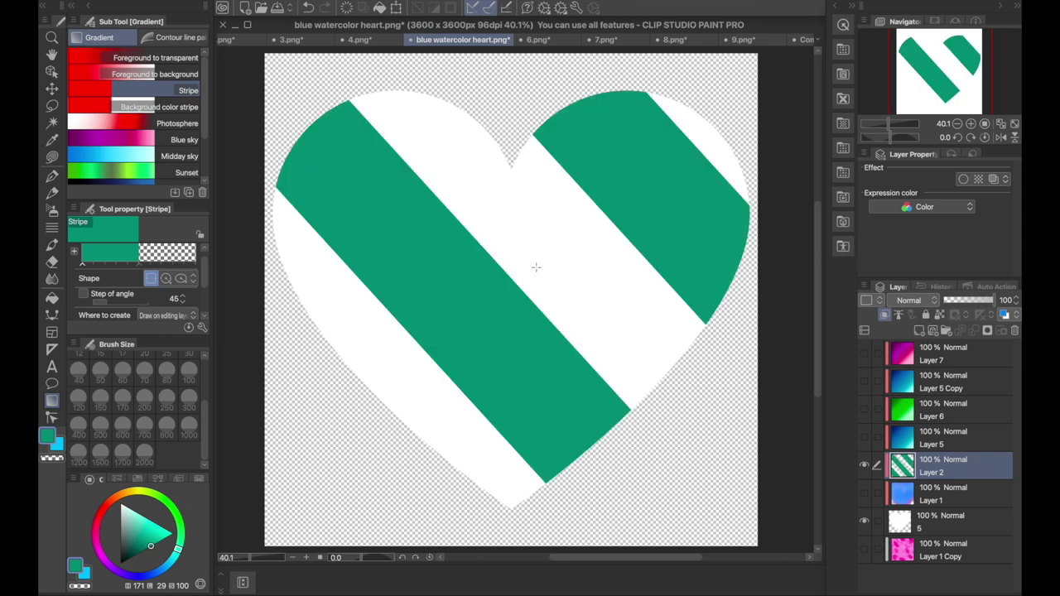
{"action": "key", "text": "ctrl+z"}
{"action": "left_click_drag", "start_coordinate": [485, 284], "coordinate": [520, 252]}
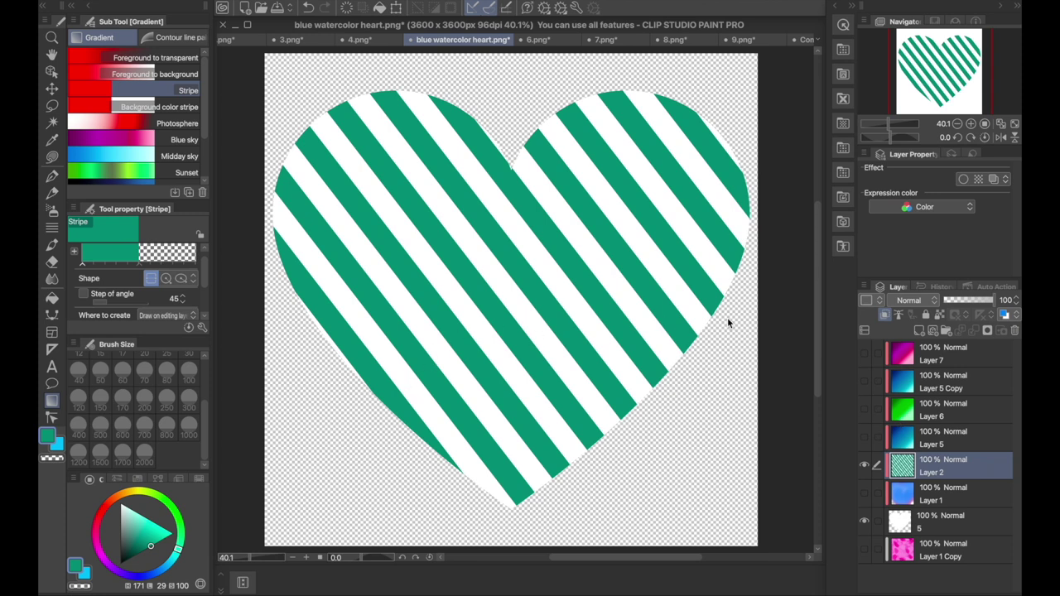
{"action": "key", "text": "ctrl+z"}
Step: Fill the white heart on layer 5 with a light aqua colour
{"action": "left_click", "coordinate": [917, 524]}
{"action": "left_click_drag", "start_coordinate": [163, 525], "coordinate": [137, 513]}
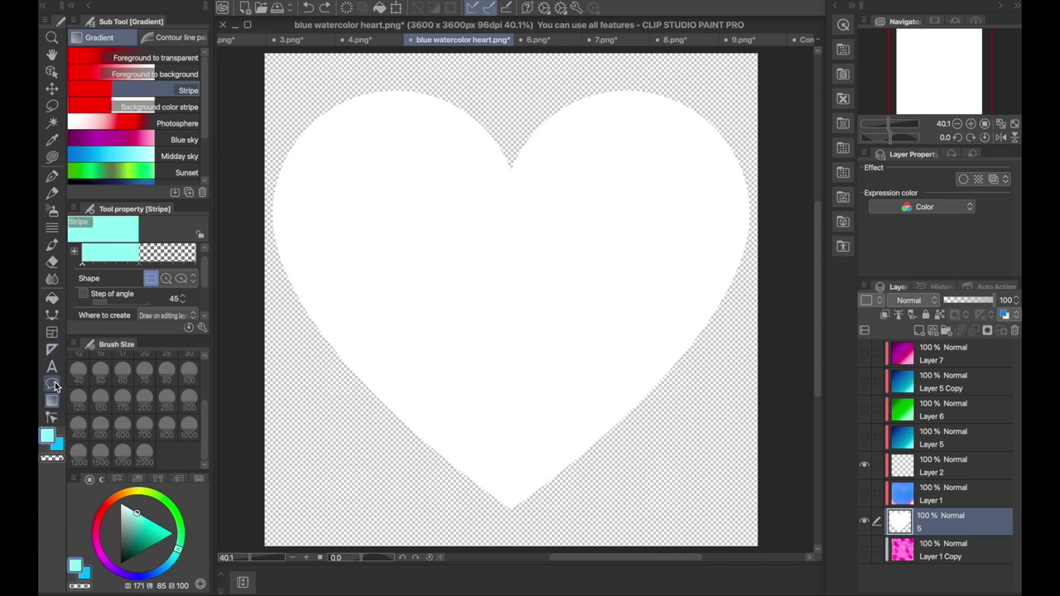
{"action": "left_click", "coordinate": [52, 297]}
{"action": "left_click", "coordinate": [487, 286]}
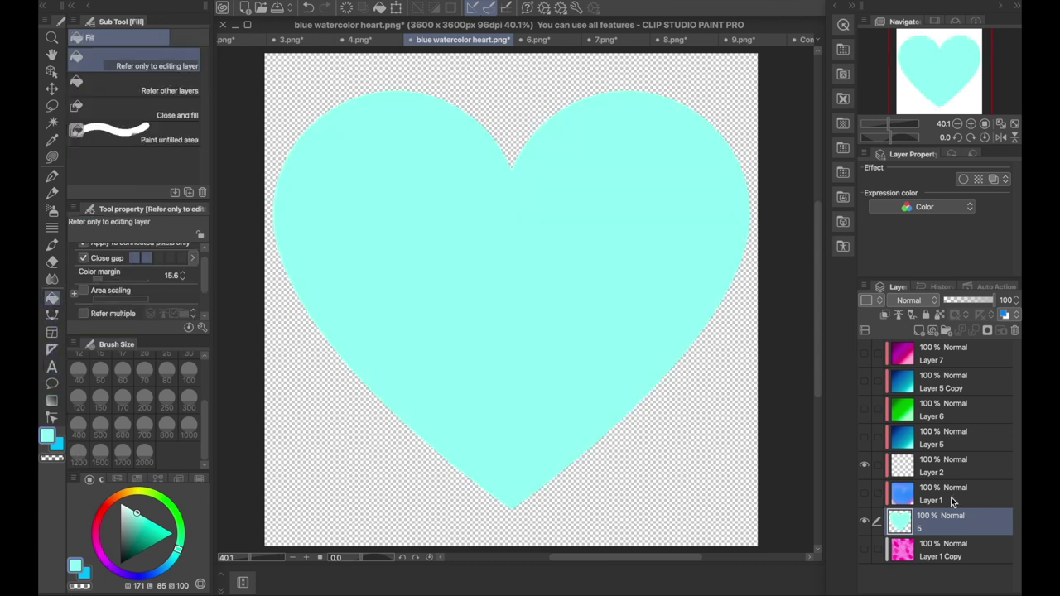
Step: Add diagonal green stripes across the aqua heart on Layer 2 with the Stripe gradient
{"action": "left_click", "coordinate": [906, 469]}
{"action": "left_click", "coordinate": [151, 522]}
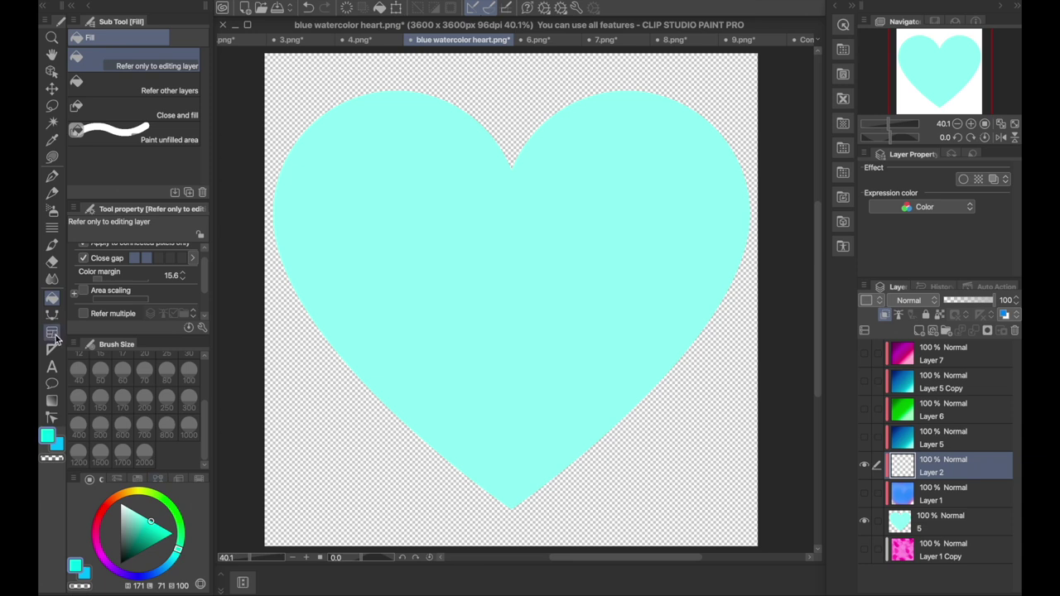
{"action": "left_click", "coordinate": [53, 402]}
{"action": "mouse_move", "coordinate": [151, 523]}
{"action": "left_mouse_down"}
{"action": "mouse_move", "coordinate": [166, 528]}
{"action": "mouse_move", "coordinate": [156, 544]}
{"action": "left_mouse_up"}
{"action": "left_click_drag", "start_coordinate": [402, 330], "coordinate": [449, 293]}
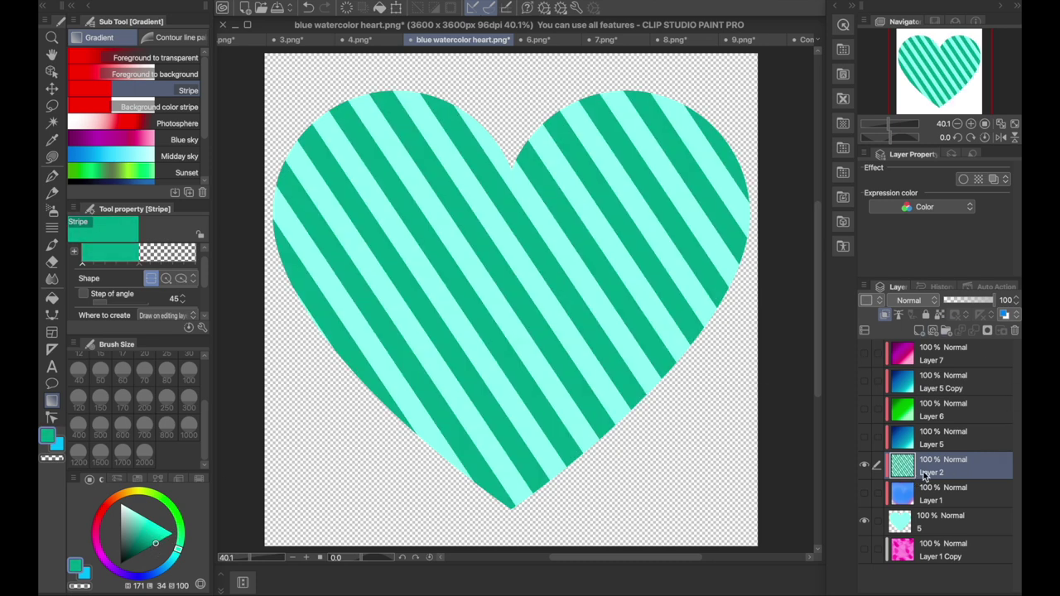
Step: Save the striped heart as a separate PNG named "turk stripes heart" in the tutorial clipart folder
{"action": "key", "text": "super+shift+s"}
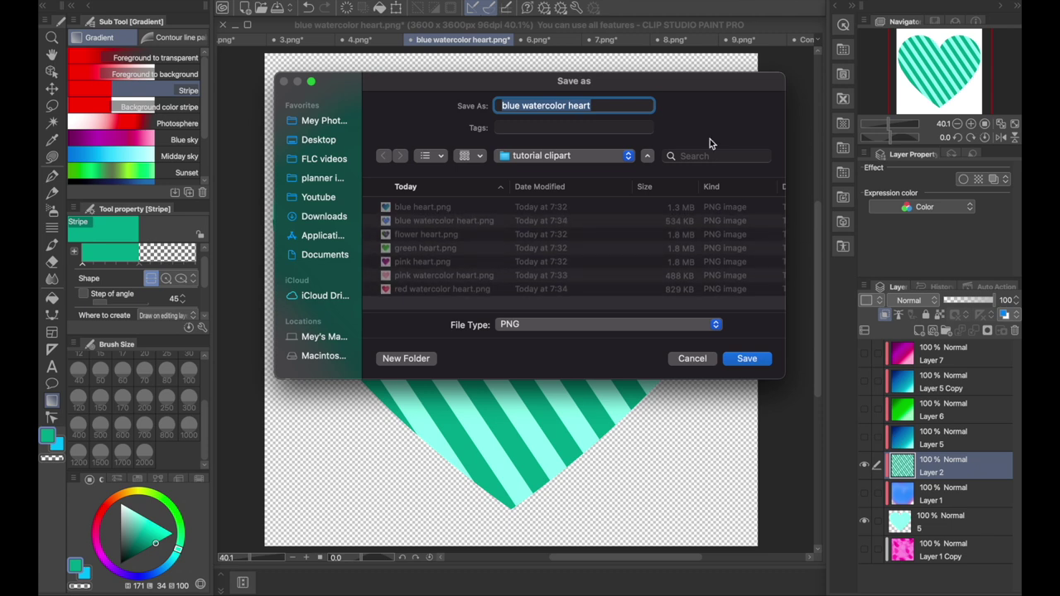
{"action": "left_click", "coordinate": [570, 105]}
{"action": "key", "text": "BackSpace"}
{"action": "key", "text": "BackSpace"}
{"action": "key", "text": "BackSpace"}
{"action": "key", "text": "BackSpace"}
{"action": "key", "text": "BackSpace"}
{"action": "key", "text": "BackSpace"}
{"action": "key", "text": "BackSpace"}
{"action": "key", "text": "BackSpace"}
{"action": "key", "text": "BackSpace"}
{"action": "key", "text": "BackSpace"}
{"action": "key", "text": "BackSpace"}
{"action": "key", "text": "BackSpace"}
{"action": "key", "text": "BackSpace"}
{"action": "key", "text": "BackSpace"}
{"action": "key", "text": "BackSpace"}
{"action": "key", "text": "BackSpace"}
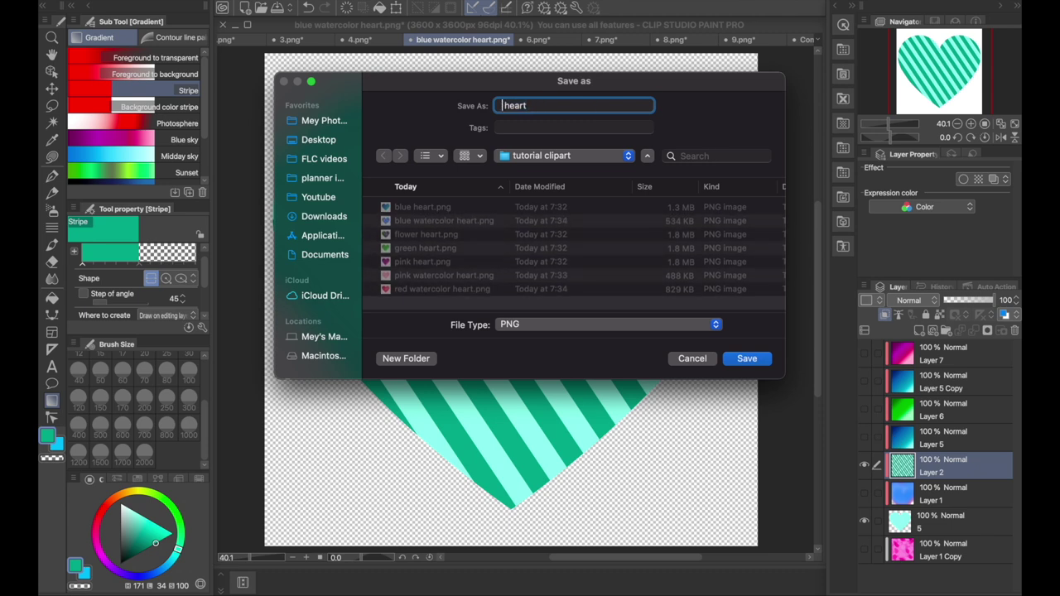
{"action": "type", "text": "turk stripes"}
{"action": "key", "text": "Return"}
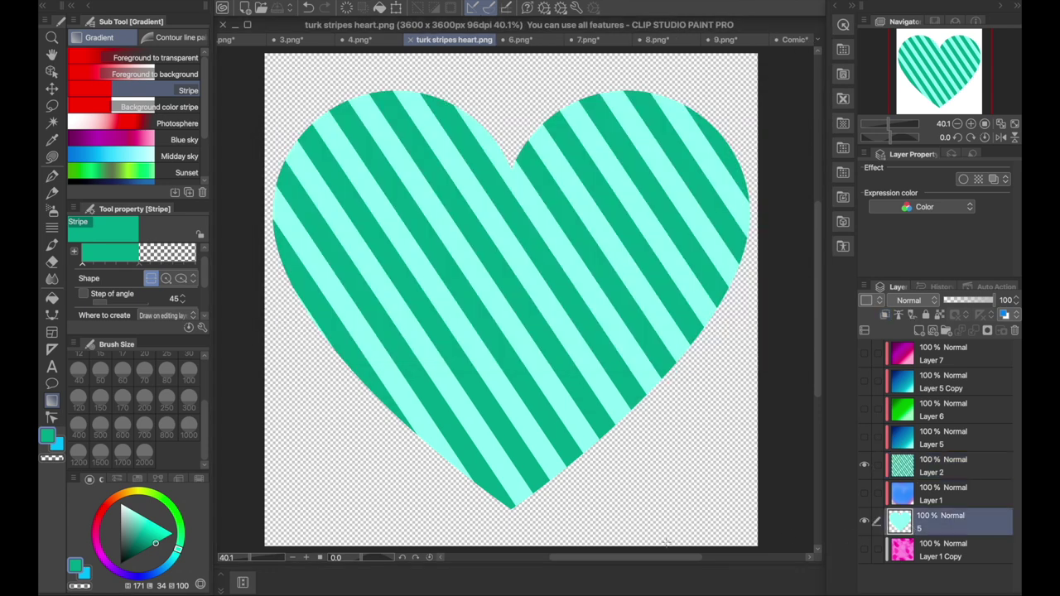
Step: Fill the aqua base heart on layer 5 with dark red
{"action": "left_click", "coordinate": [96, 523]}
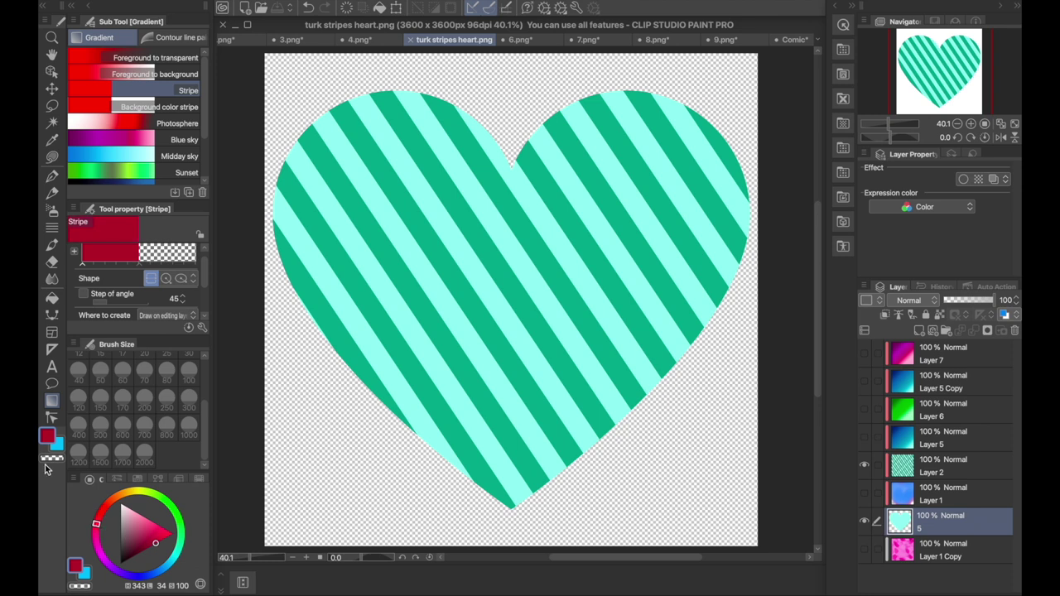
{"action": "left_click", "coordinate": [51, 299]}
{"action": "left_click", "coordinate": [483, 406]}
Step: Try to recolour the gaps between the green stripes on Layer 2 one by one with light pink fills
{"action": "left_click", "coordinate": [950, 472]}
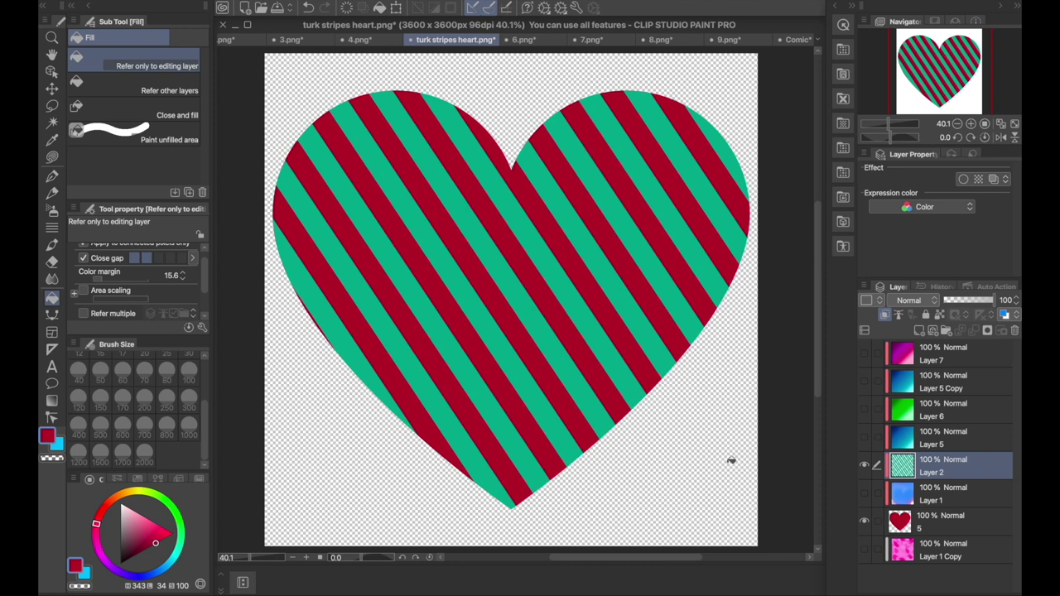
{"action": "left_click", "coordinate": [136, 512]}
{"action": "left_click", "coordinate": [383, 356]}
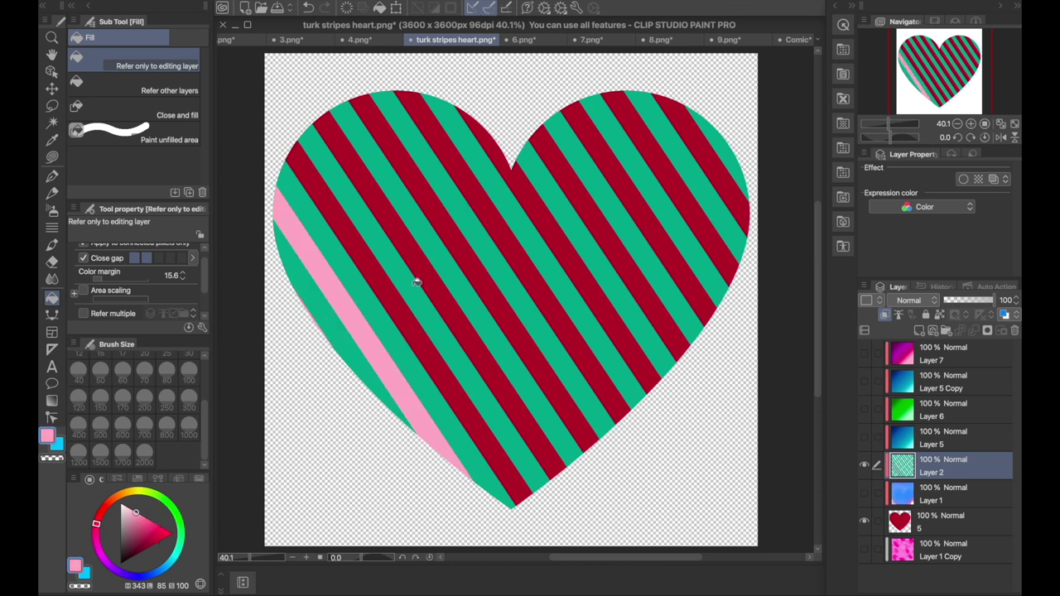
{"action": "left_click", "coordinate": [393, 300]}
{"action": "left_click", "coordinate": [424, 275]}
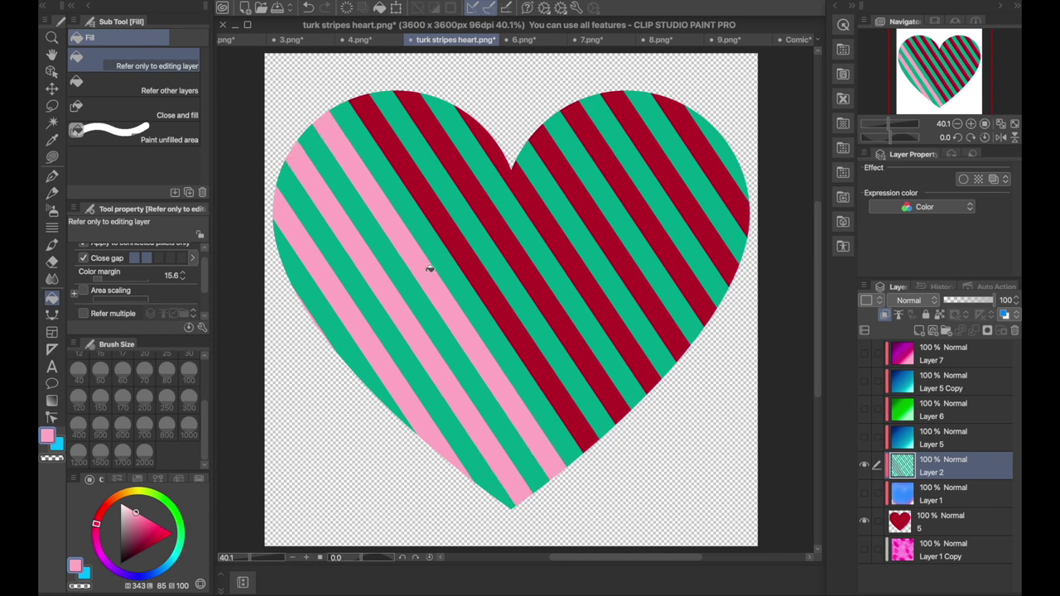
{"action": "left_click", "coordinate": [479, 248]}
{"action": "key", "text": "ctrl+z"}
{"action": "left_click", "coordinate": [473, 265]}
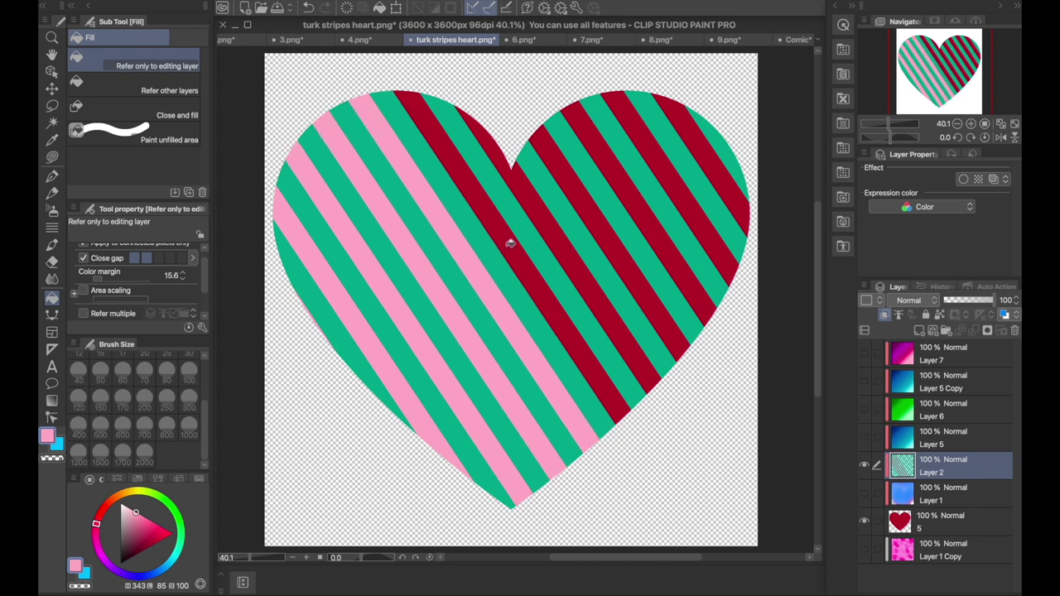
{"action": "left_click", "coordinate": [509, 237]}
{"action": "left_click", "coordinate": [564, 236]}
{"action": "left_click", "coordinate": [591, 219]}
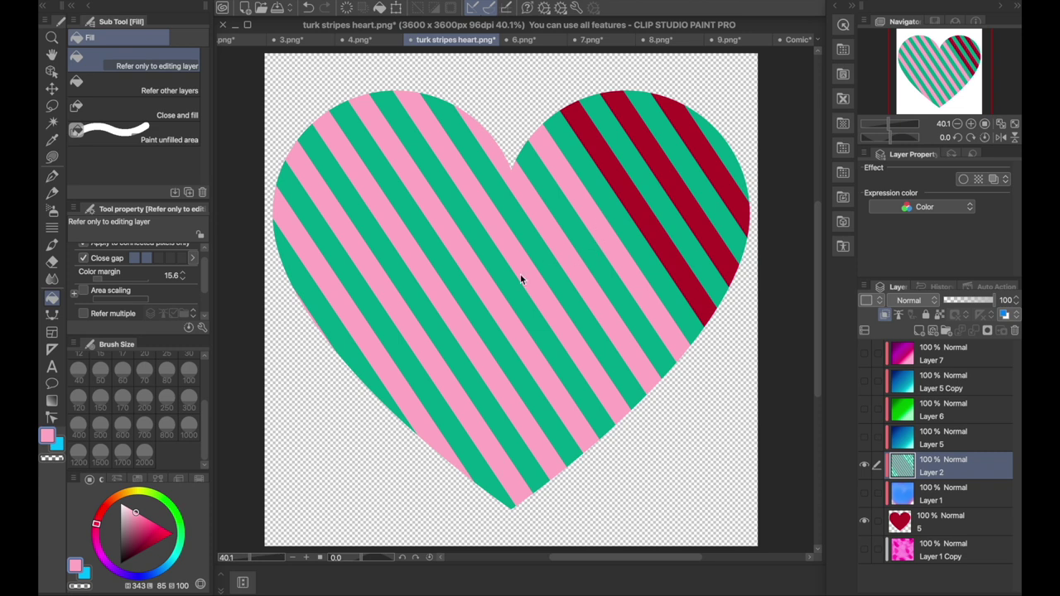
Step: Undo the light pink gap fills on Layer 2 and the dark red fill of the base heart on layer 5
{"action": "key", "text": "ctrl+z"}
{"action": "key", "text": "ctrl+z"}
{"action": "left_click", "coordinate": [552, 257]}
{"action": "key", "text": "ctrl+z"}
{"action": "key", "text": "ctrl+z"}
{"action": "key", "text": "ctrl+z"}
{"action": "key", "text": "ctrl+z"}
{"action": "key", "text": "ctrl+z"}
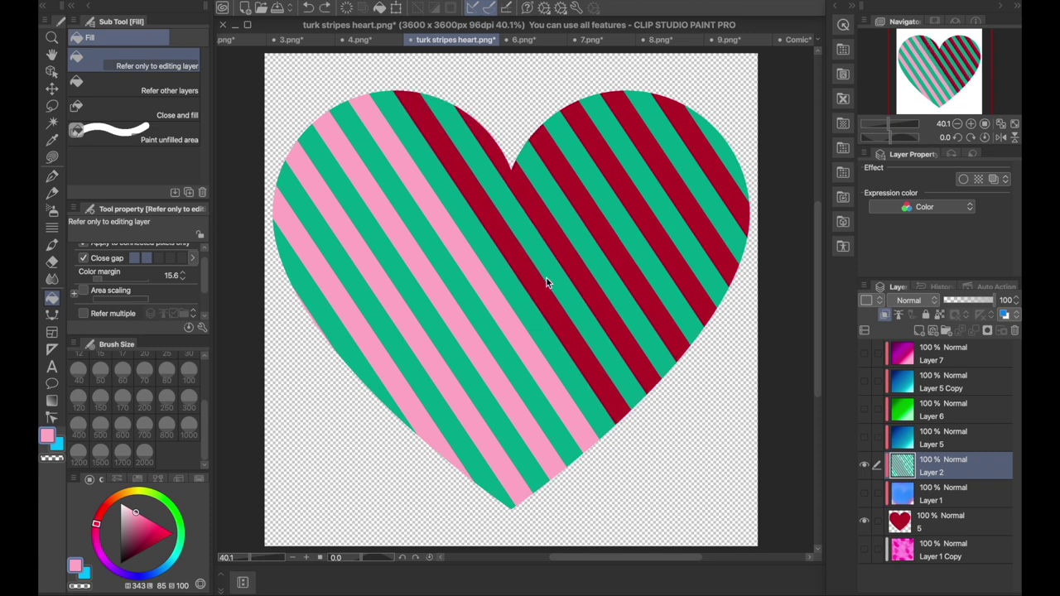
{"action": "key", "text": "ctrl+z"}
{"action": "key", "text": "ctrl+z"}
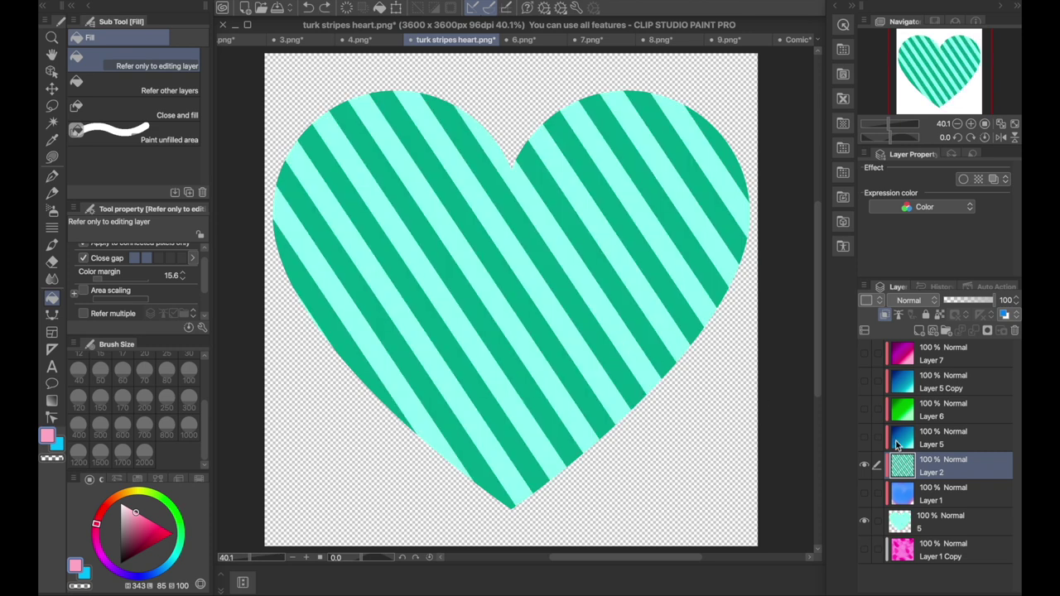
Step: Hide the green stripes on Layer 2 and fill the base heart on layer 5 with light pink
{"action": "left_click", "coordinate": [865, 468]}
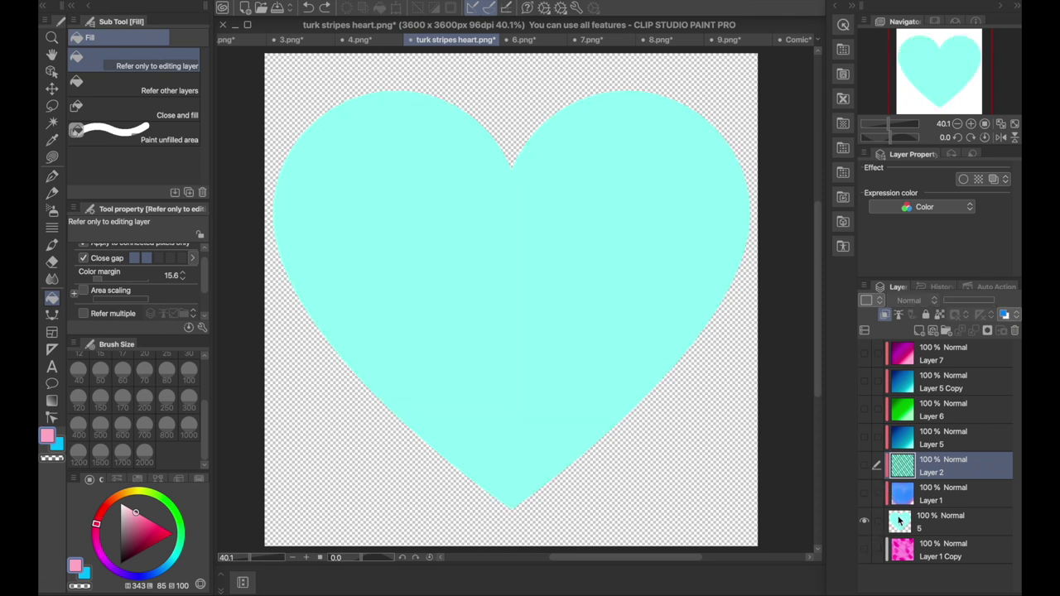
{"action": "left_click", "coordinate": [900, 520]}
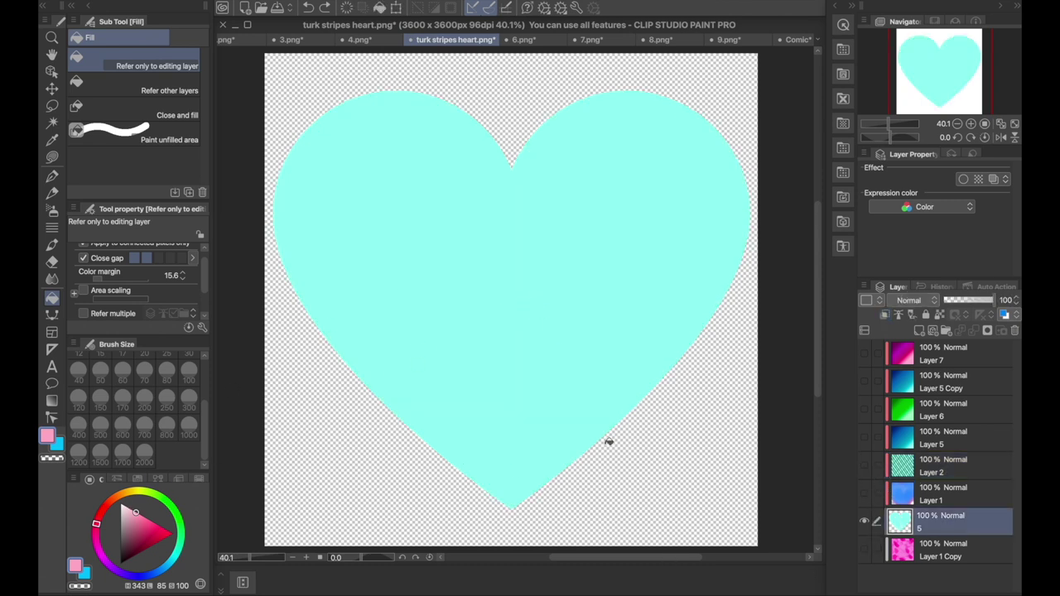
{"action": "left_click", "coordinate": [469, 183]}
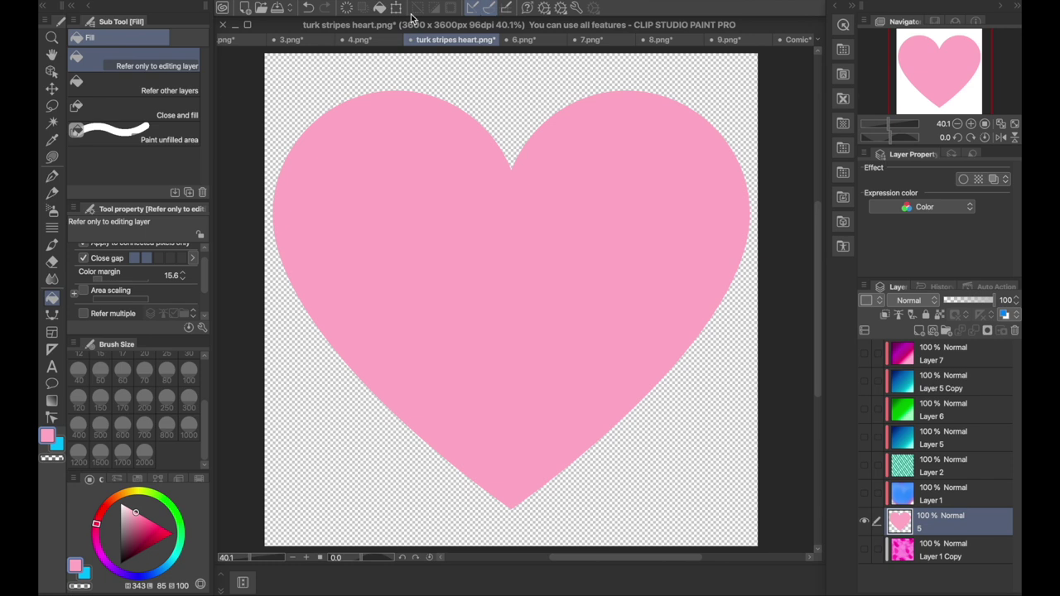
Step: Add a raster layer directly above the pink heart and draw wide diagonal red stripes on it with the Stripe gradient
{"action": "left_click", "coordinate": [286, 8]}
{"action": "left_click", "coordinate": [806, 402]}
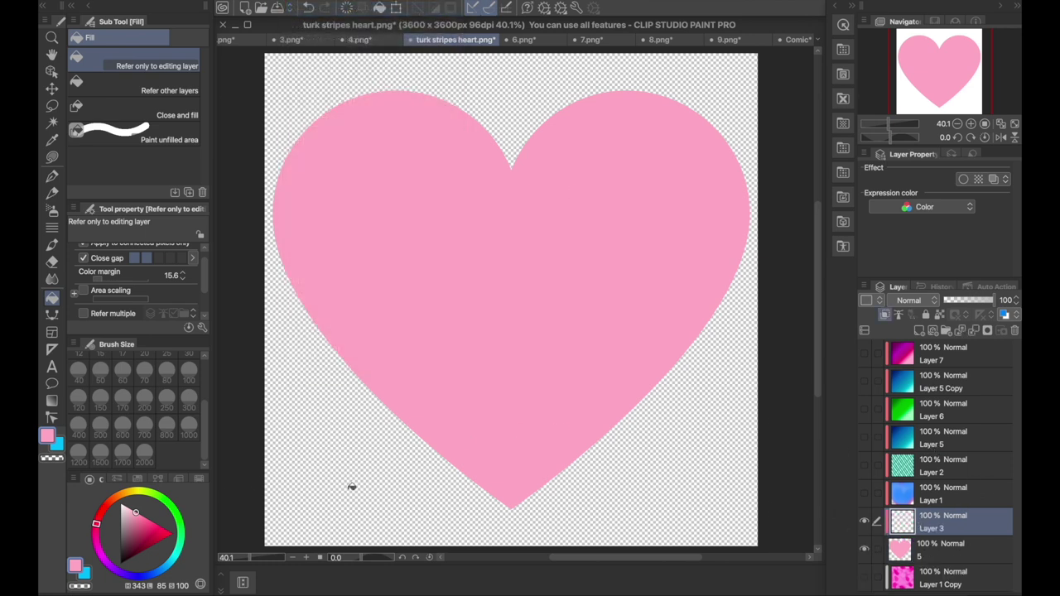
{"action": "left_click", "coordinate": [154, 525]}
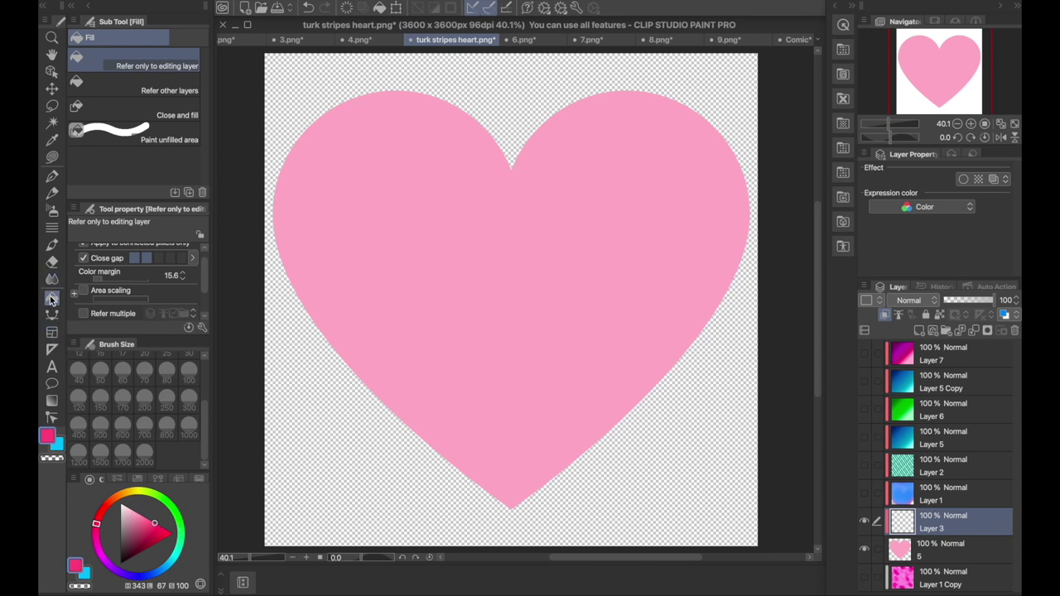
{"action": "left_click", "coordinate": [52, 400]}
{"action": "left_click", "coordinate": [172, 533]}
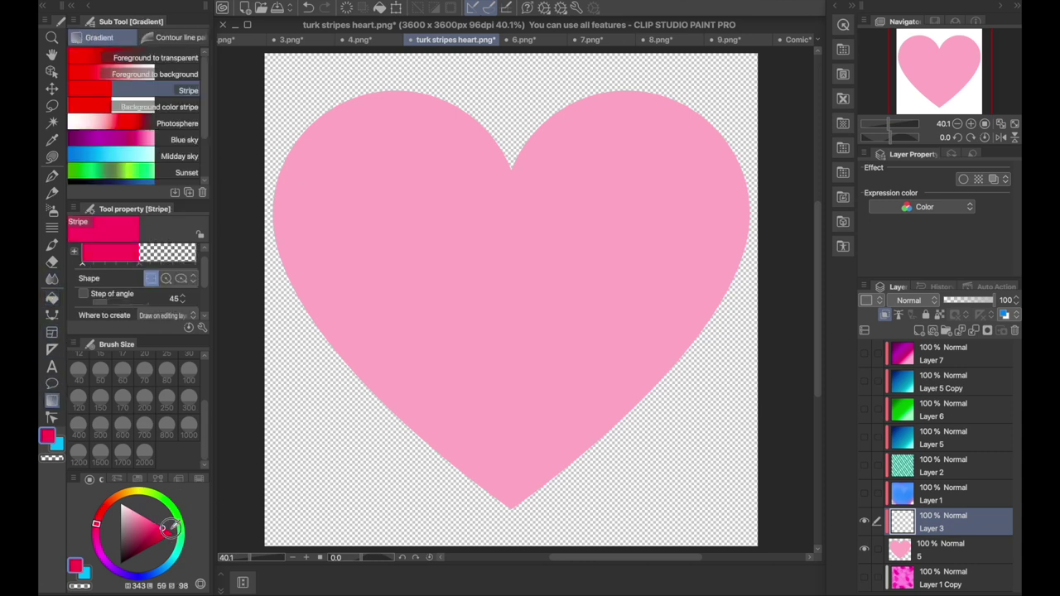
{"action": "left_click_drag", "start_coordinate": [461, 217], "coordinate": [502, 257]}
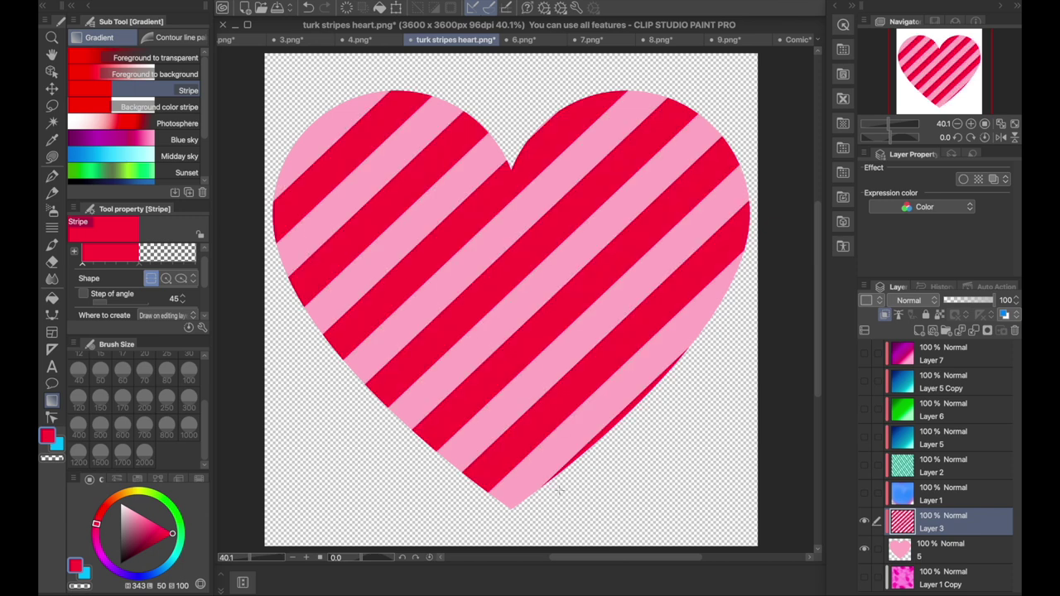
Step: Save the red and pink heart as a separate PNG named "red stripes heart" in the tutorial clipart folder
{"action": "key", "text": "super+shift+s"}
{"action": "double_click", "coordinate": [514, 105]}
{"action": "type", "text": "red"}
{"action": "key", "text": "Return"}
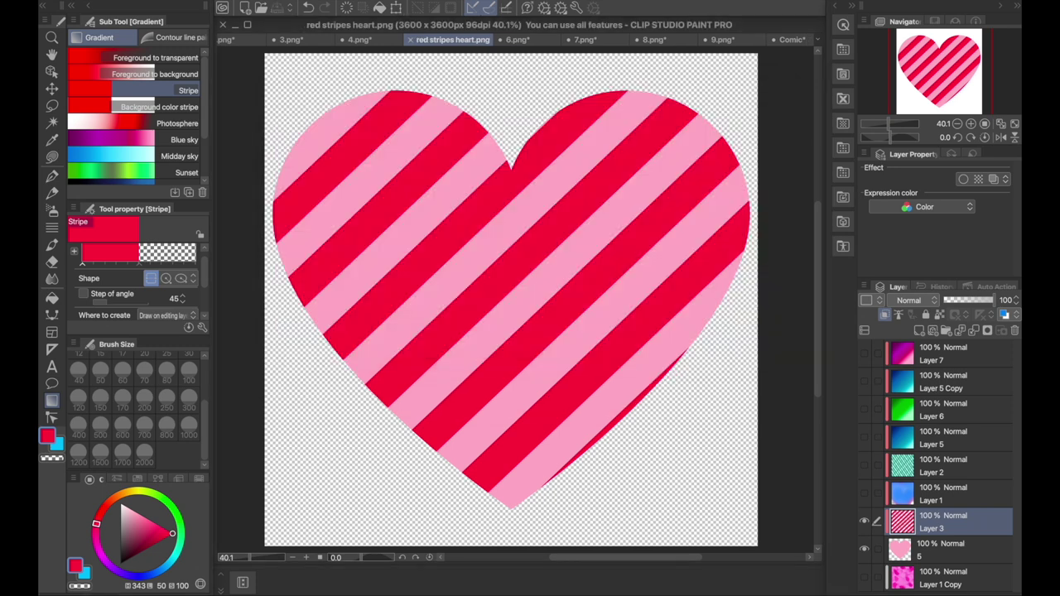
Step: Hide the red stripes on Layer 3 and add a new raster layer above it
{"action": "left_click", "coordinate": [866, 525]}
{"action": "left_click", "coordinate": [311, 1]}
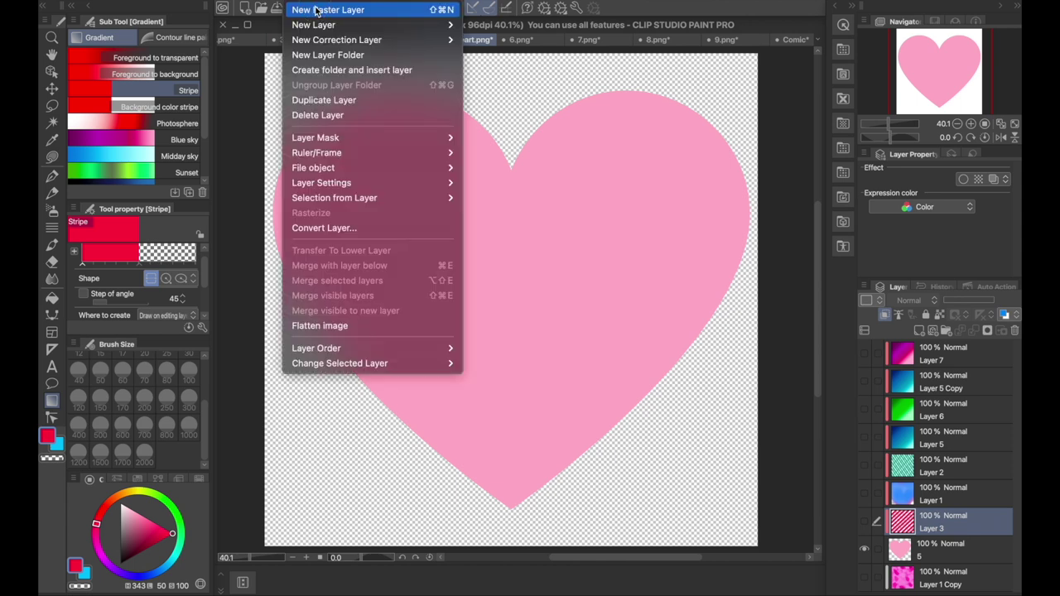
{"action": "left_click", "coordinate": [332, 8]}
Step: Fill the pink base heart on layer 5 with black
{"action": "left_click", "coordinate": [918, 584]}
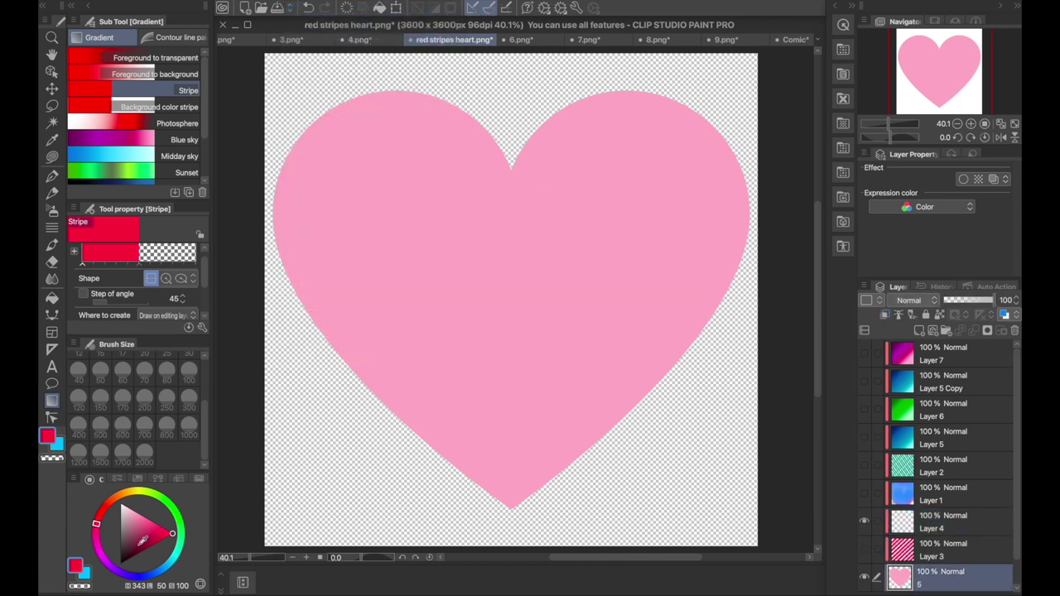
{"action": "left_click_drag", "start_coordinate": [143, 540], "coordinate": [120, 563]}
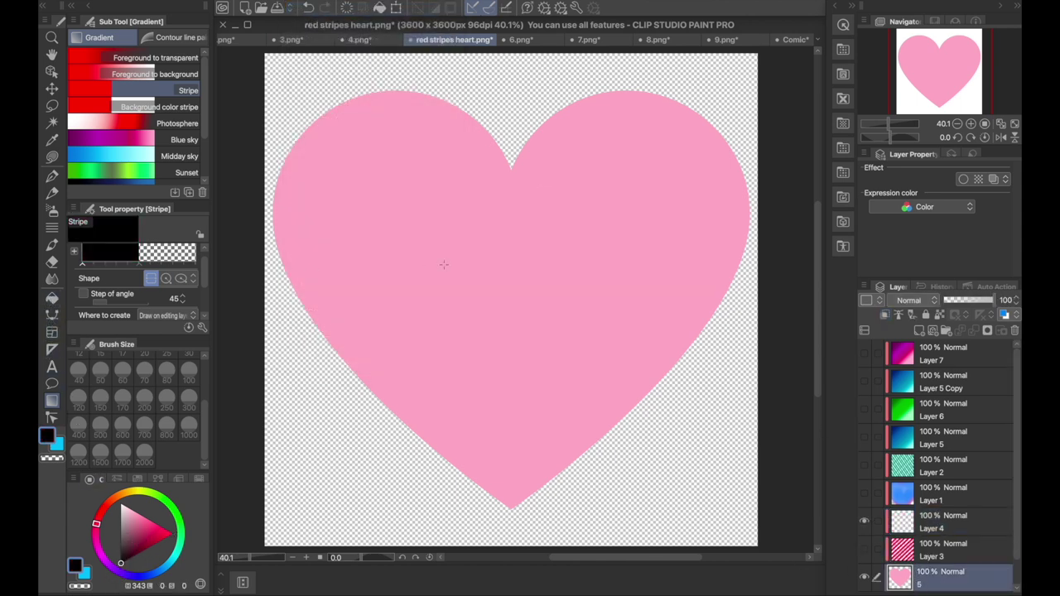
{"action": "key", "text": "g"}
{"action": "left_click", "coordinate": [629, 334]}
Step: Draw horizontal light yellow stripes of medium width across the black heart on Layer 4 with the Stripe gradient, redoing unsuitable attempts
{"action": "left_click", "coordinate": [916, 517]}
{"action": "left_click_drag", "start_coordinate": [140, 523], "coordinate": [138, 493]}
{"action": "left_click", "coordinate": [139, 495]}
{"action": "left_click", "coordinate": [51, 401]}
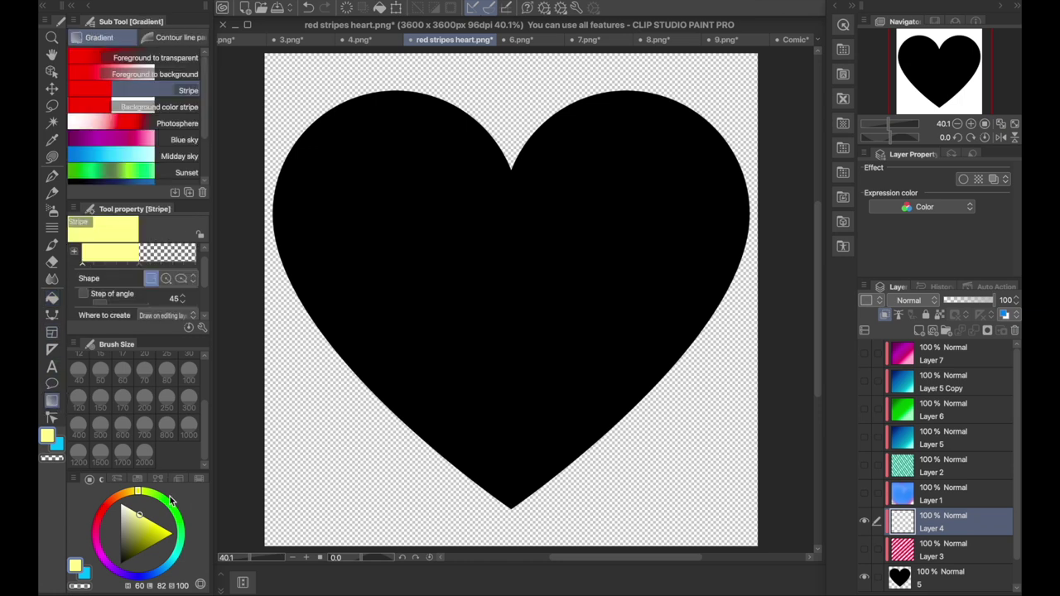
{"action": "left_click_drag", "start_coordinate": [456, 285], "coordinate": [487, 346]}
{"action": "key", "text": "ctrl+z"}
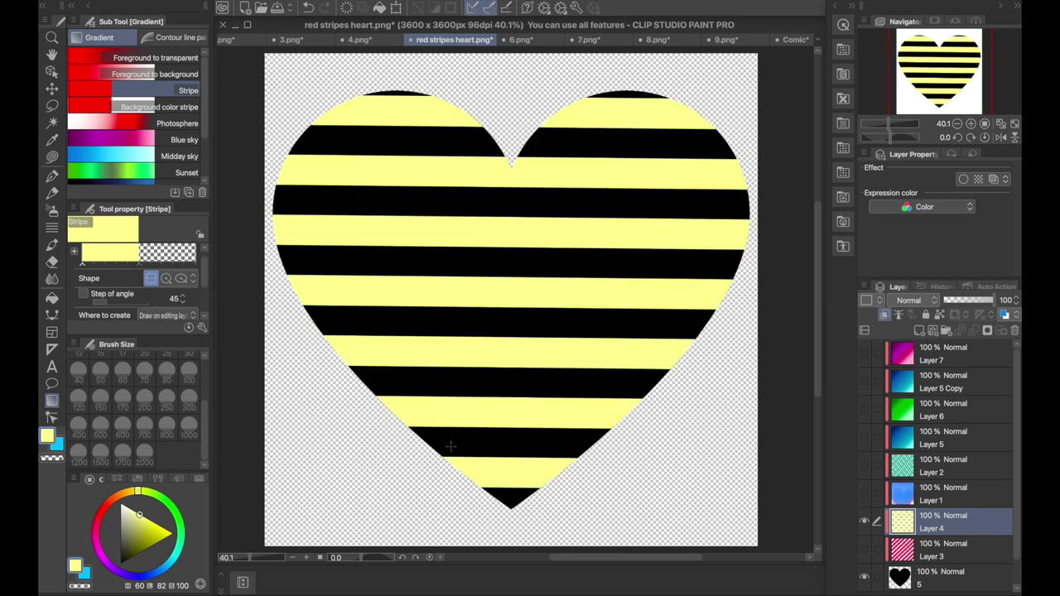
{"action": "key", "text": "ctrl+z"}
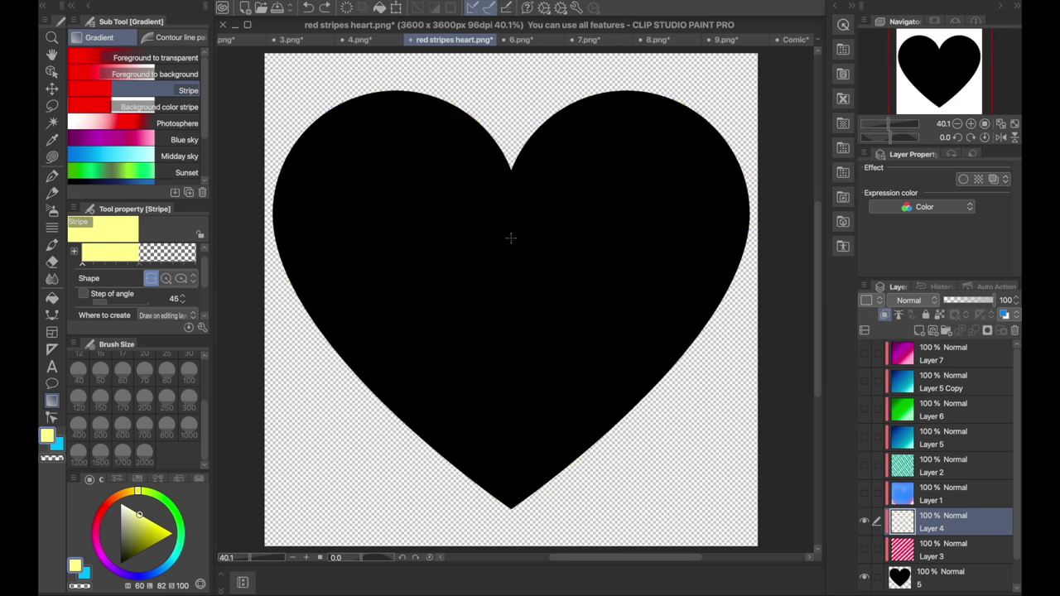
{"action": "left_click_drag", "start_coordinate": [511, 176], "coordinate": [511, 199]}
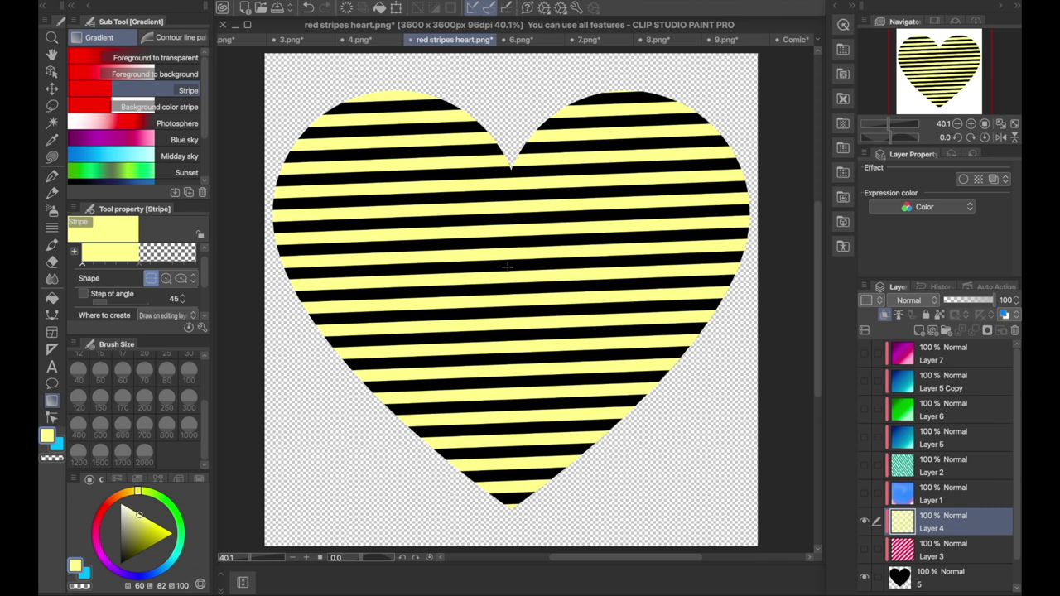
{"action": "key", "text": "ctrl+z"}
{"action": "left_click_drag", "start_coordinate": [511, 285], "coordinate": [514, 355]}
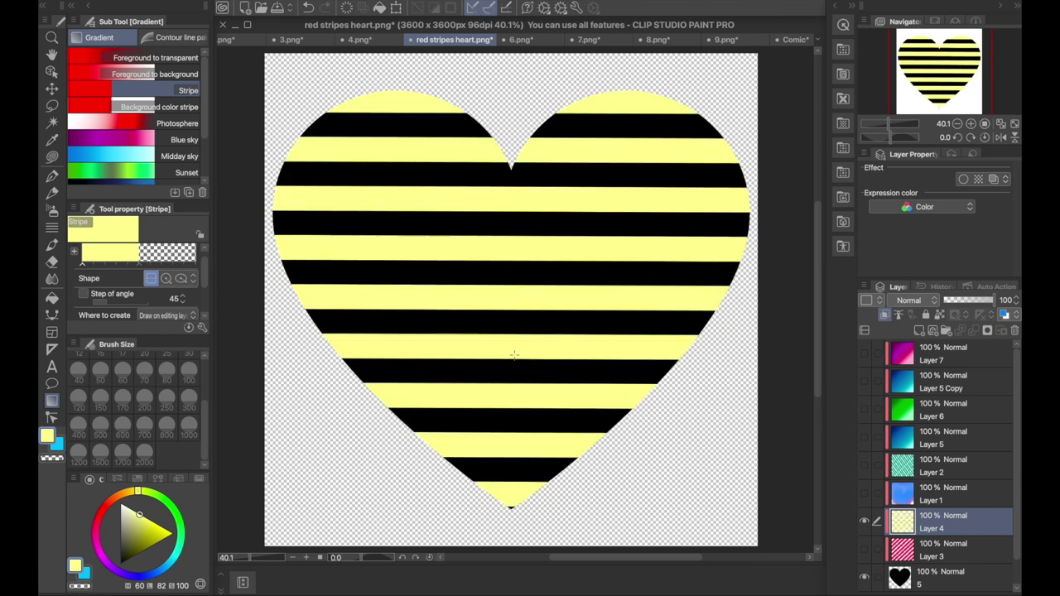
Step: Save the black and yellow heart as a separate PNG named "yellow stripes heart" in the tutorial clipart folder
{"action": "key", "text": "super+shift+s"}
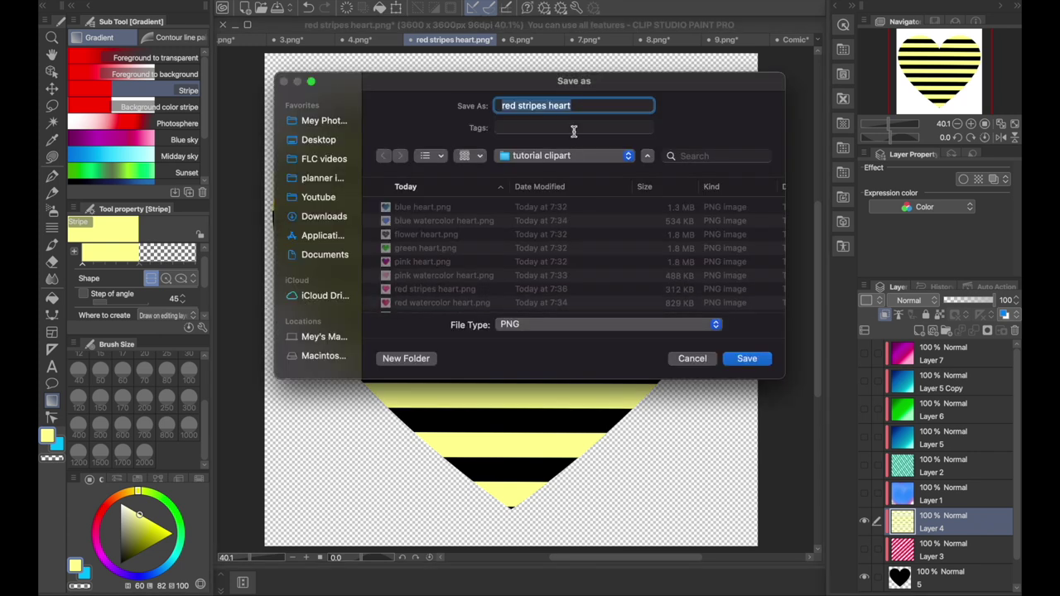
{"action": "left_click", "coordinate": [505, 108]}
{"action": "double_click", "coordinate": [507, 106]}
{"action": "type", "text": "yellow"}
{"action": "key", "text": "Return"}
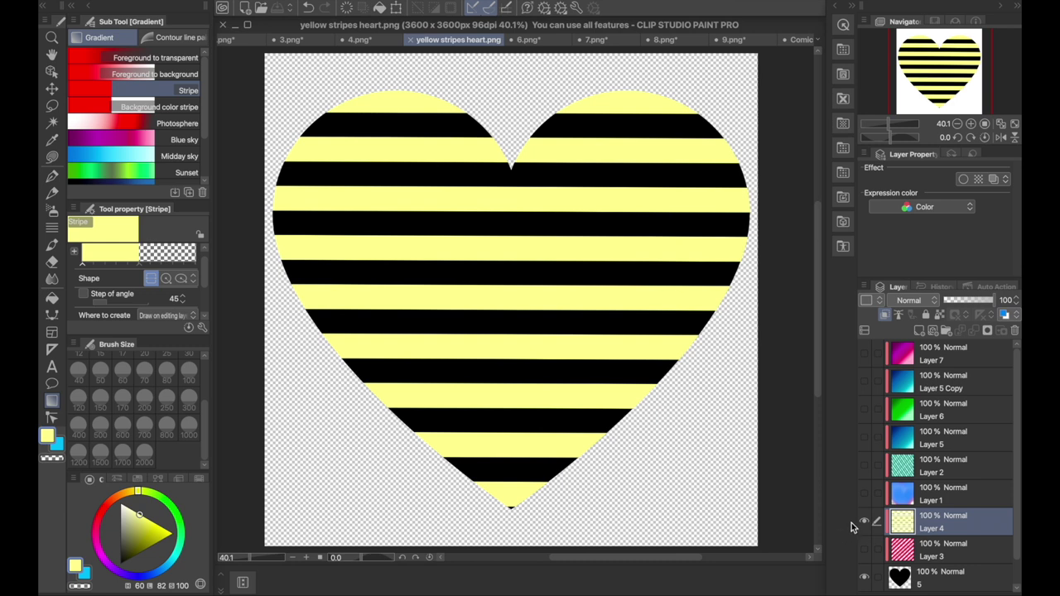
Step: Hide the yellow stripes on Layer 4, then switch to Finder and open the tutorial clipart folder in Downloads
{"action": "left_click", "coordinate": [864, 522]}
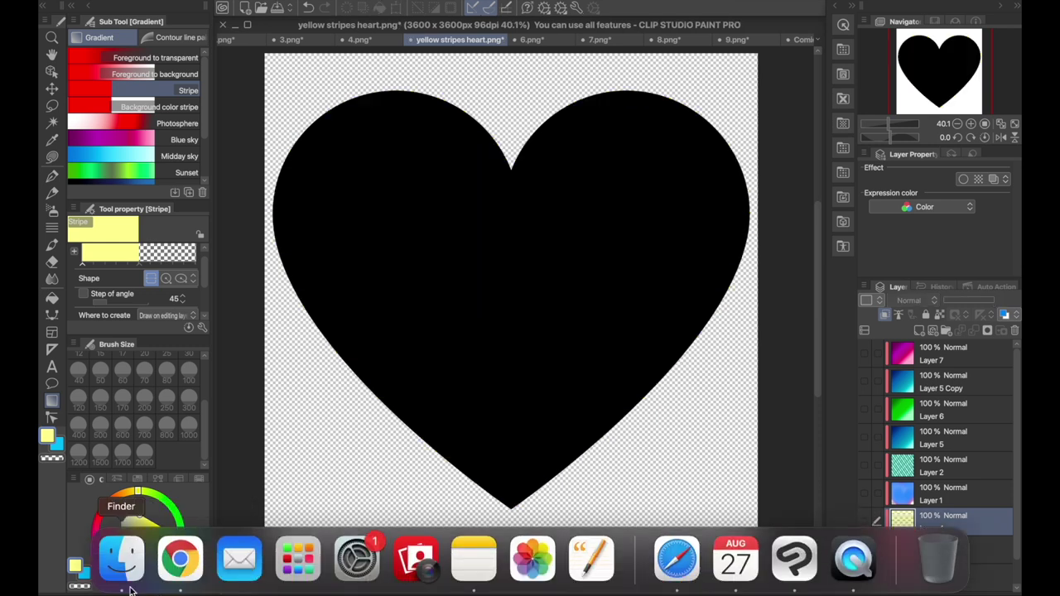
{"action": "left_click", "coordinate": [131, 570]}
{"action": "left_click", "coordinate": [179, 217]}
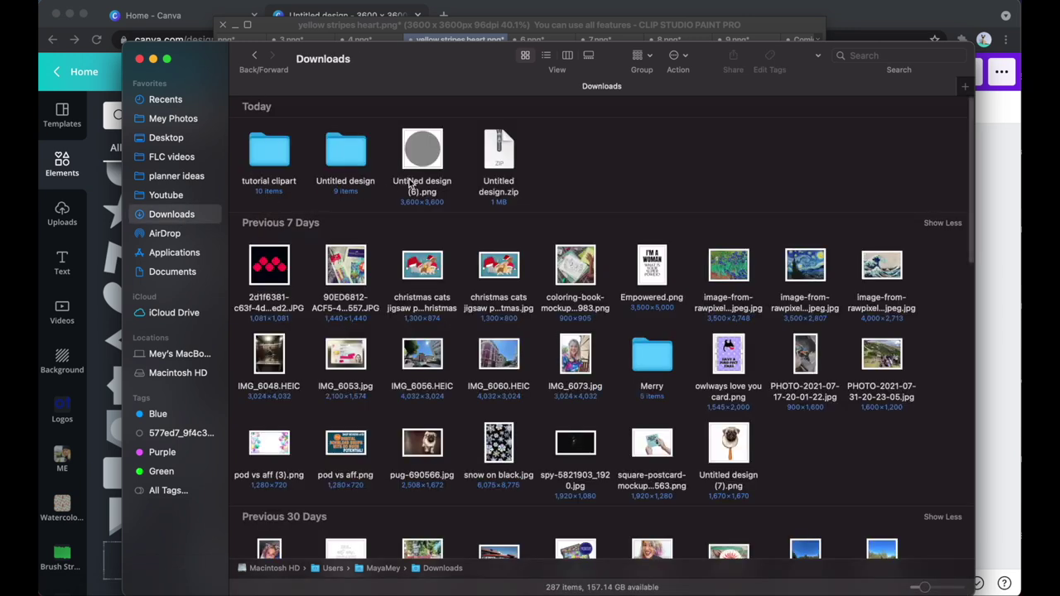
{"action": "double_click", "coordinate": [276, 155]}
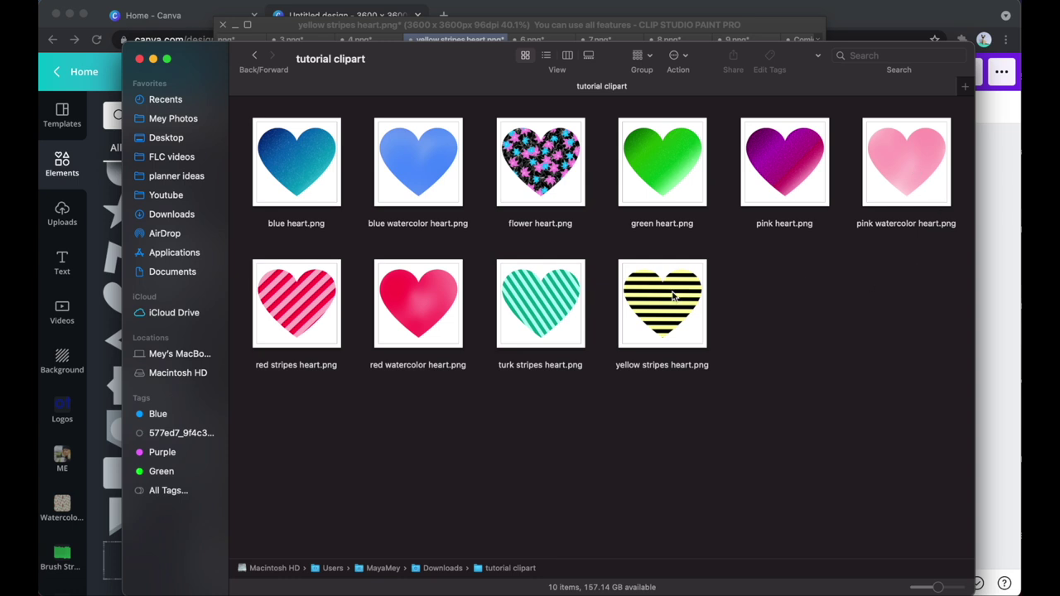
Step: Switch to Canva and open the 2454 x 2020 px "print at home" design from all designs
{"action": "left_click", "coordinate": [995, 188]}
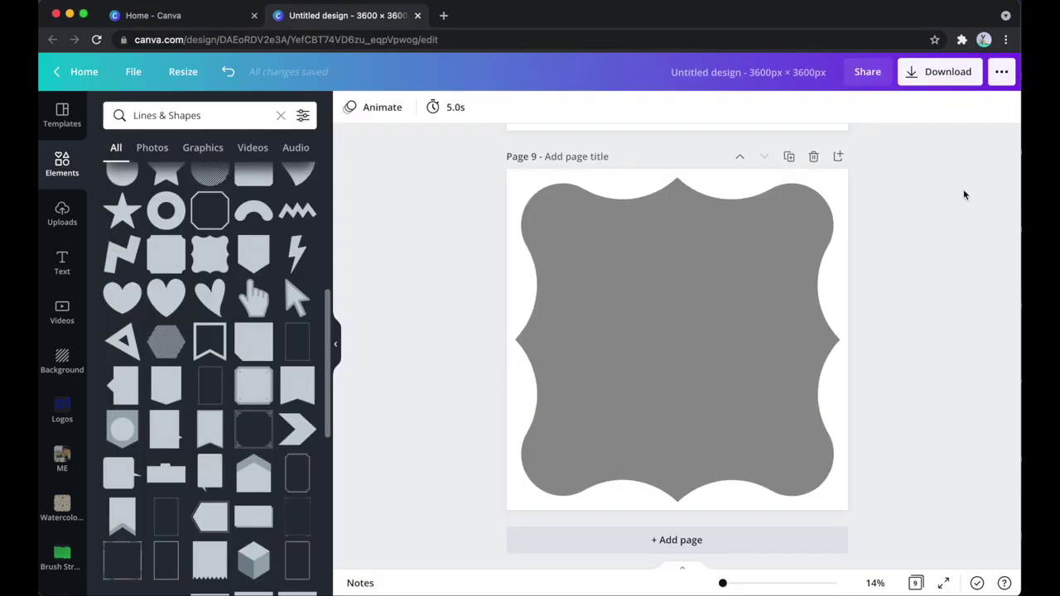
{"action": "left_click", "coordinate": [85, 73]}
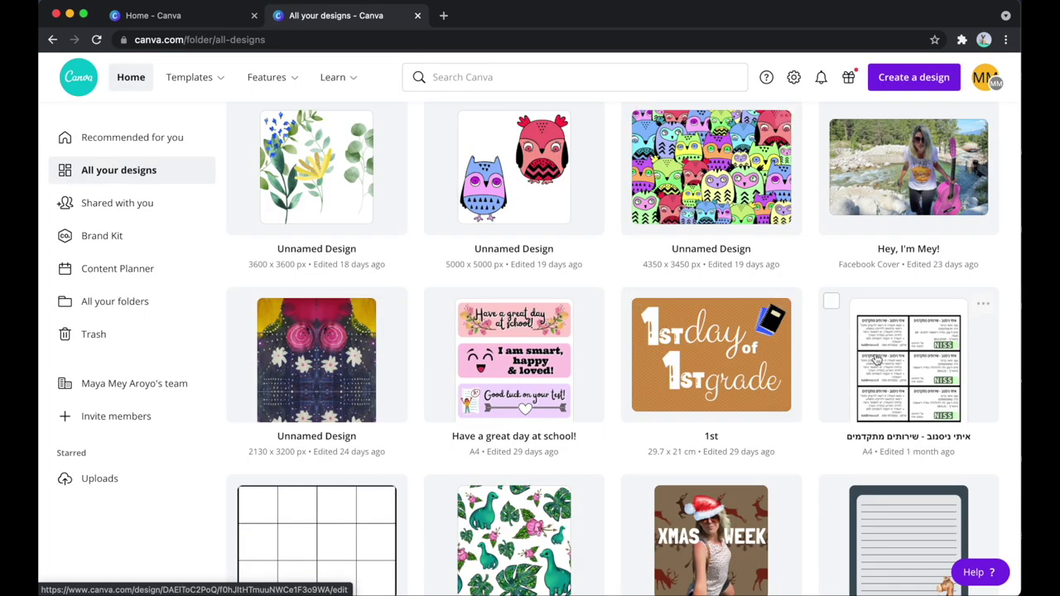
{"action": "scroll", "coordinate": [876, 359], "scroll_direction": "up", "scroll_amount": 6}
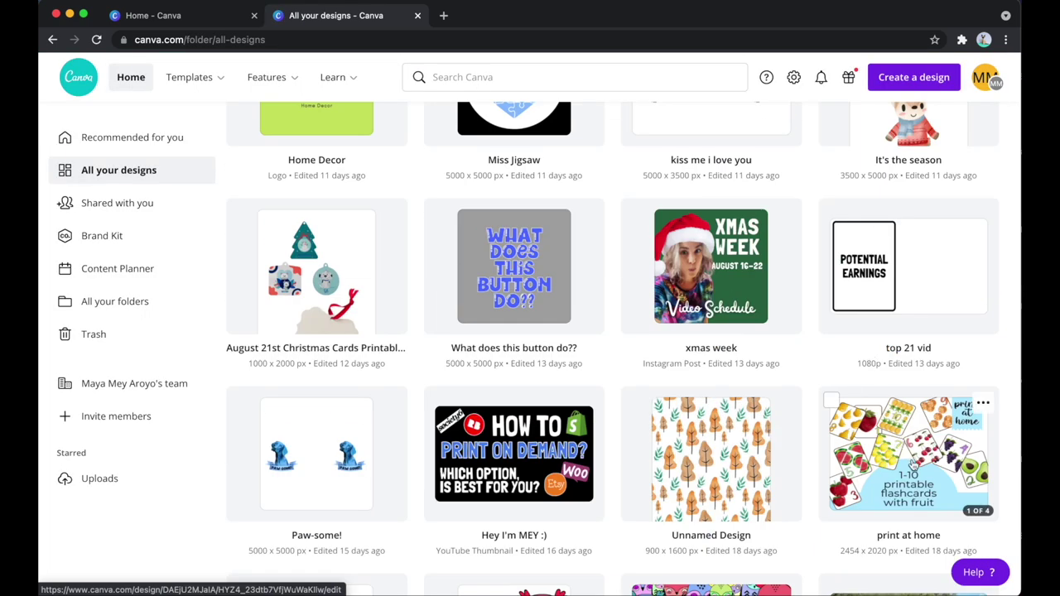
{"action": "left_click", "coordinate": [912, 463]}
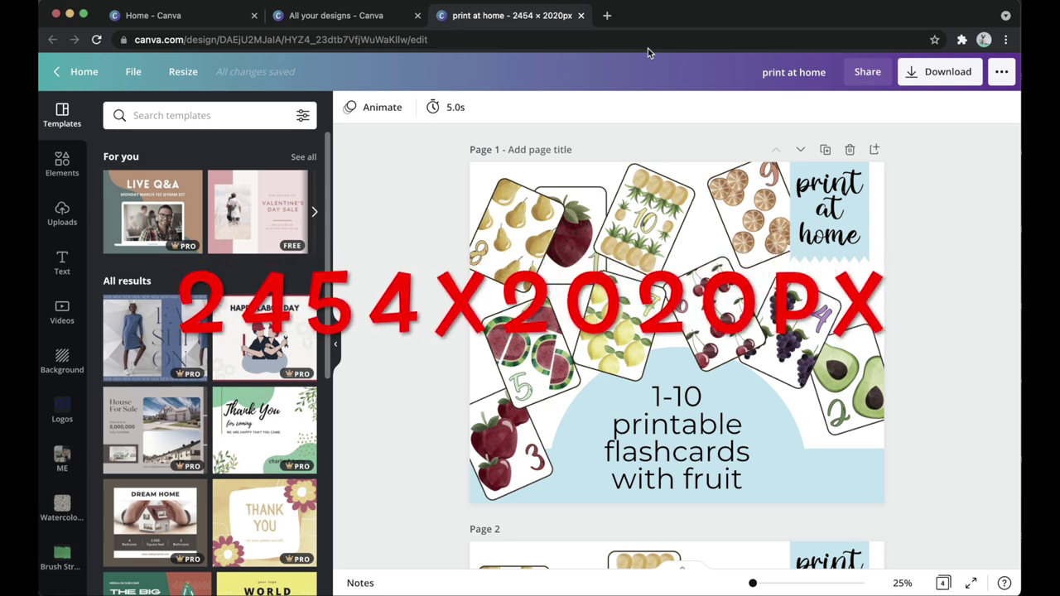
Step: Upload the heart PNGs from the tutorial clipart folder in Finder to the Canva uploads and go to page 4 of the design
{"action": "left_click", "coordinate": [127, 567]}
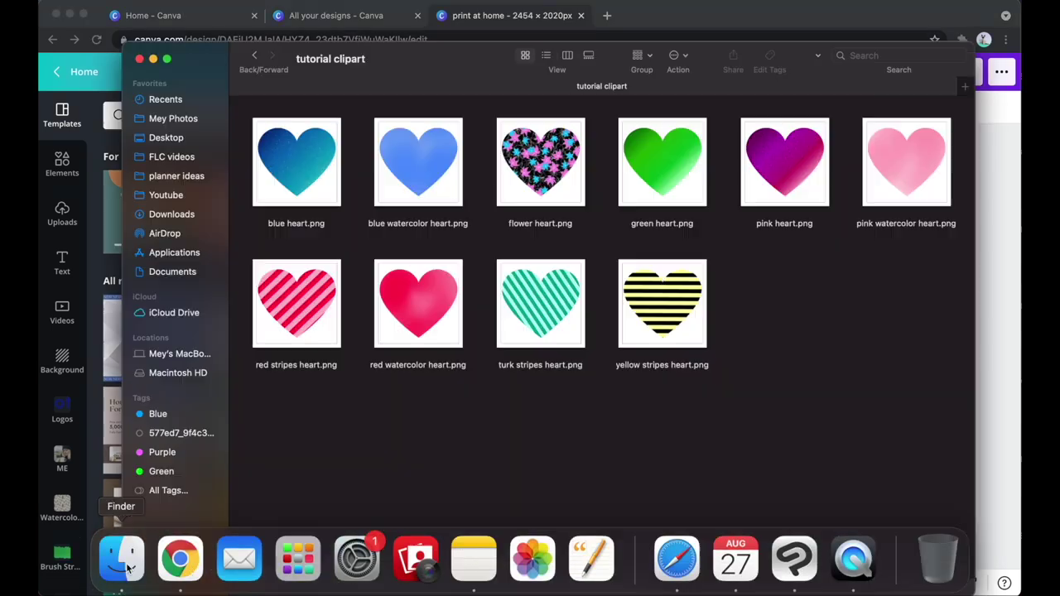
{"action": "left_click_drag", "start_coordinate": [964, 380], "coordinate": [107, 326]}
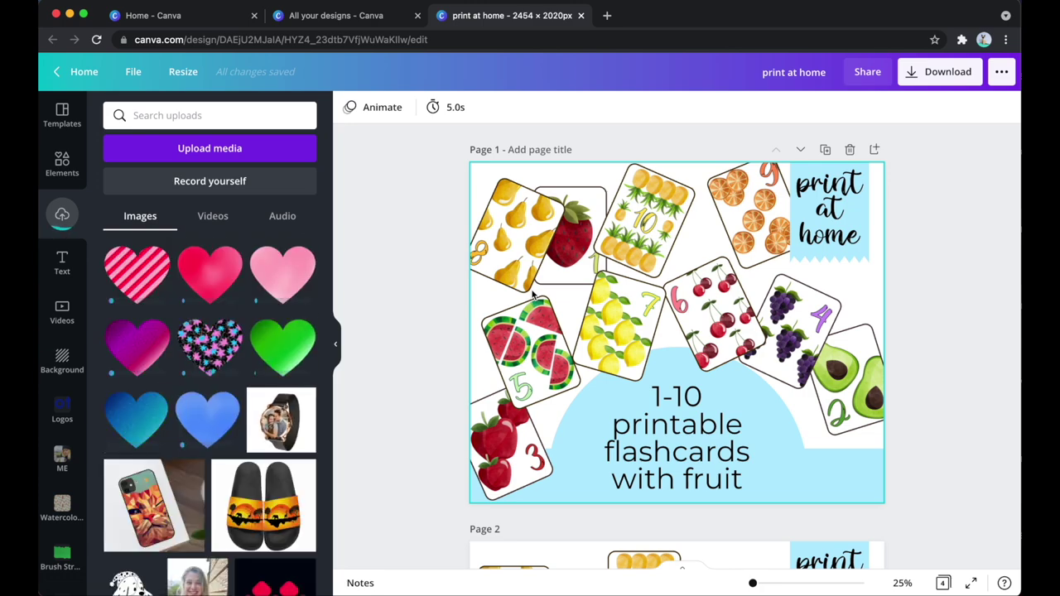
{"action": "scroll", "coordinate": [451, 293], "scroll_direction": "down", "scroll_amount": 15}
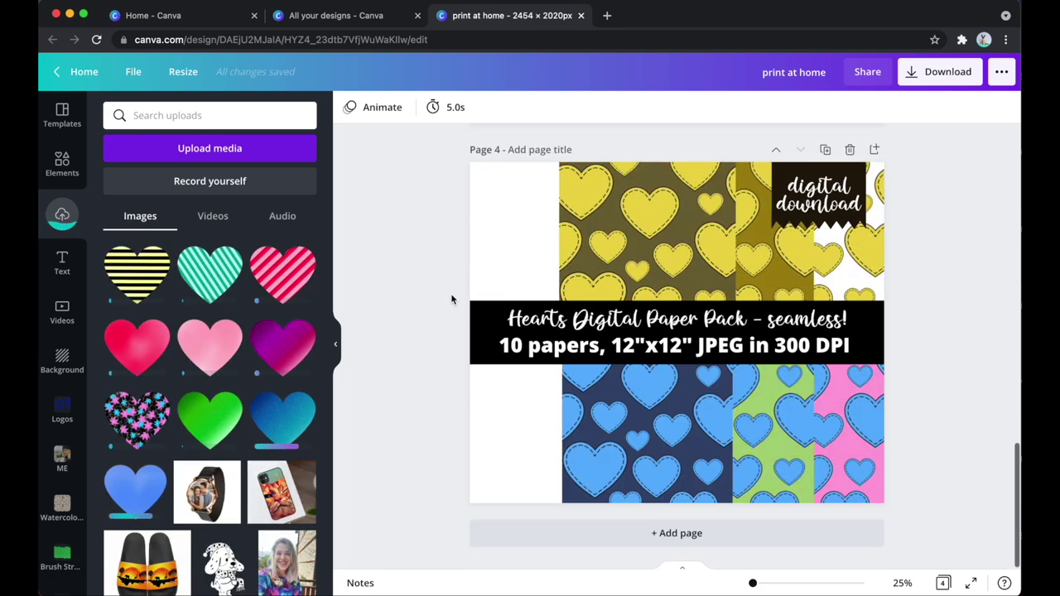
Step: Add a blank page after page 4 of the design
{"action": "left_click", "coordinate": [587, 536]}
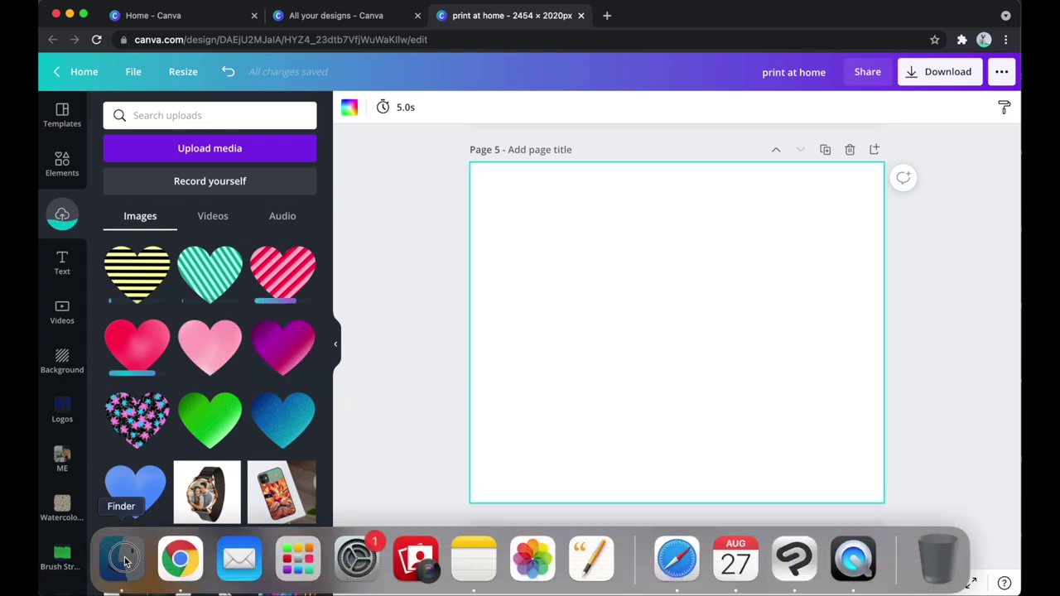
Step: Open blue watercolor heart.png from Finder, frame the heart with a selection to examine its tight crop, then close it and return to Canva
{"action": "left_click", "coordinate": [123, 558]}
{"action": "left_click", "coordinate": [420, 174]}
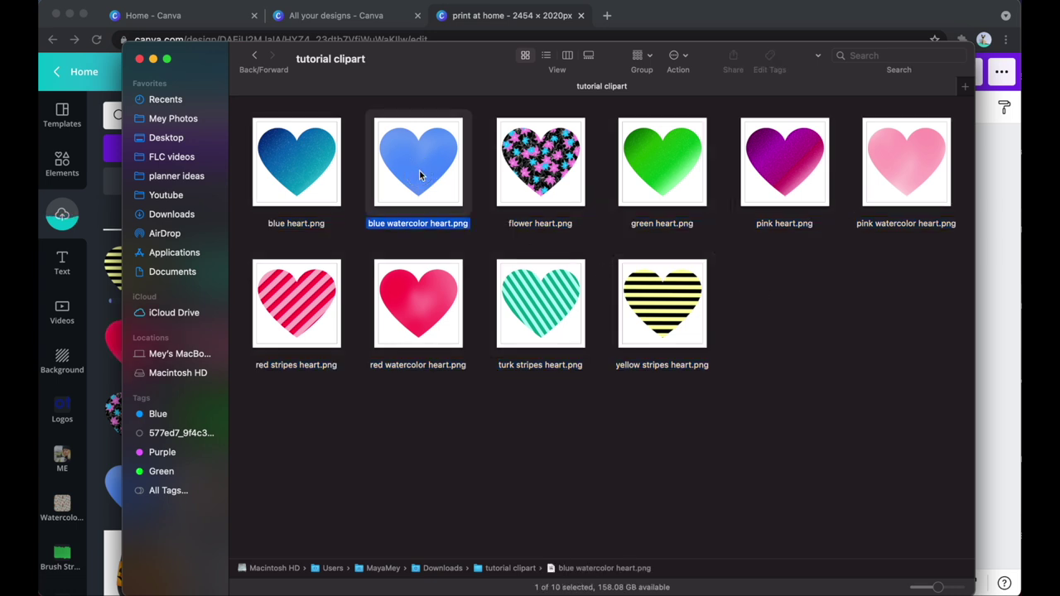
{"action": "double_click", "coordinate": [420, 174]}
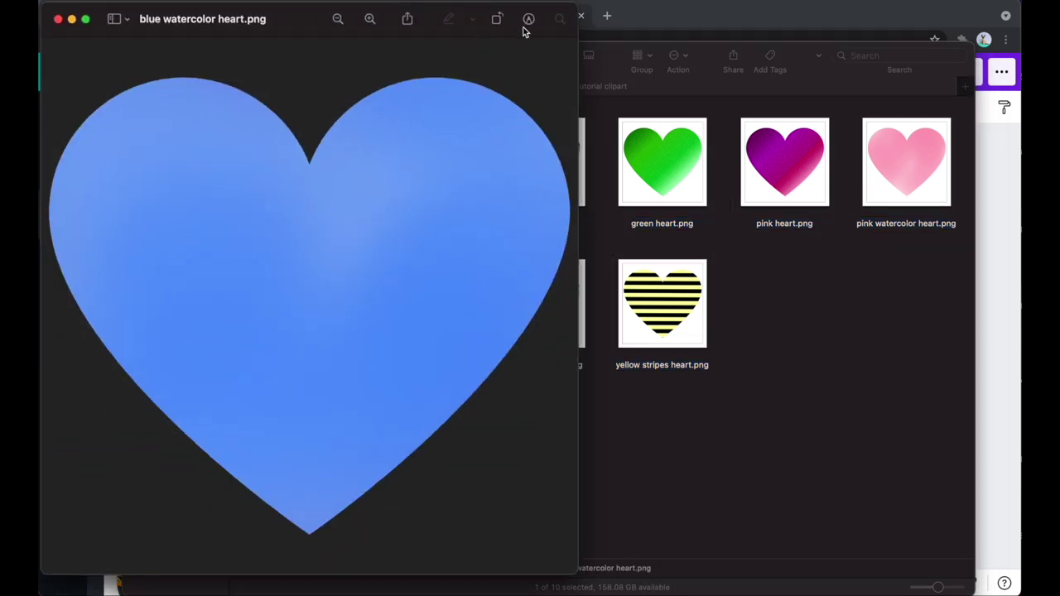
{"action": "key", "text": "super+minus"}
{"action": "left_click_drag", "start_coordinate": [122, 141], "coordinate": [512, 473]}
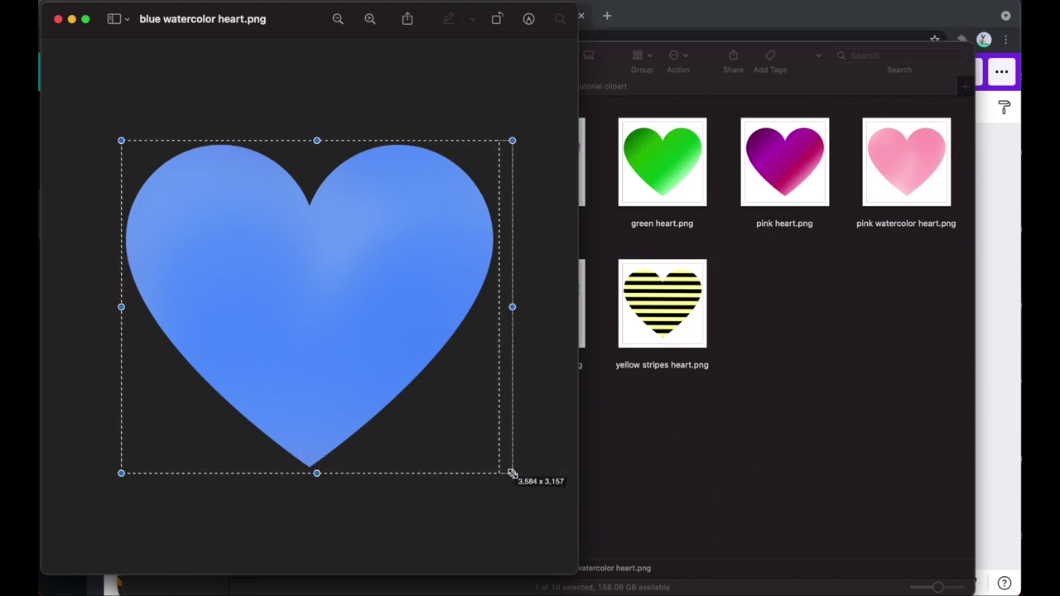
{"action": "left_click", "coordinate": [58, 18]}
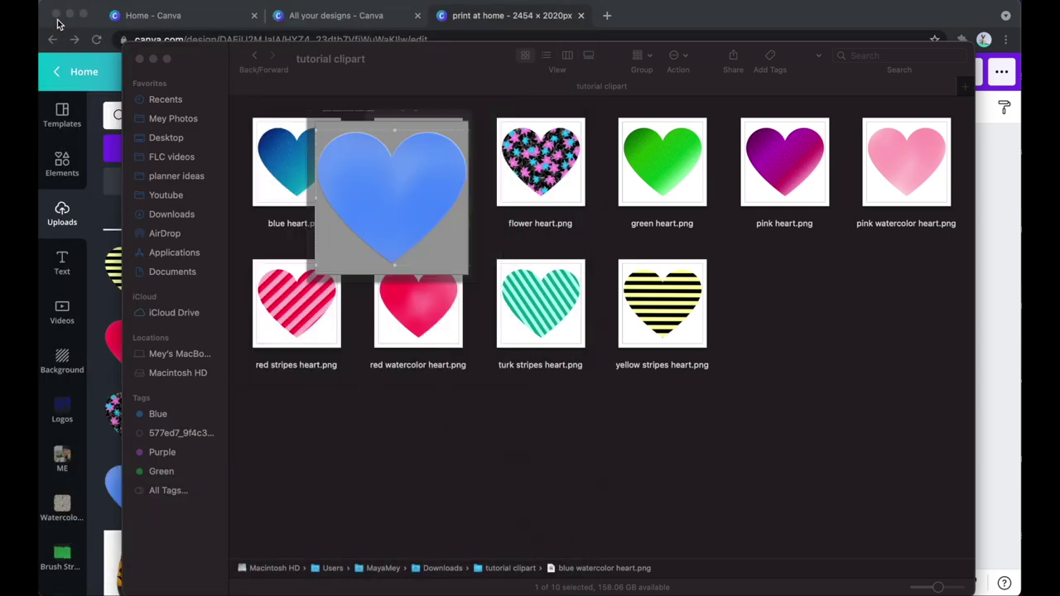
{"action": "left_click", "coordinate": [106, 357]}
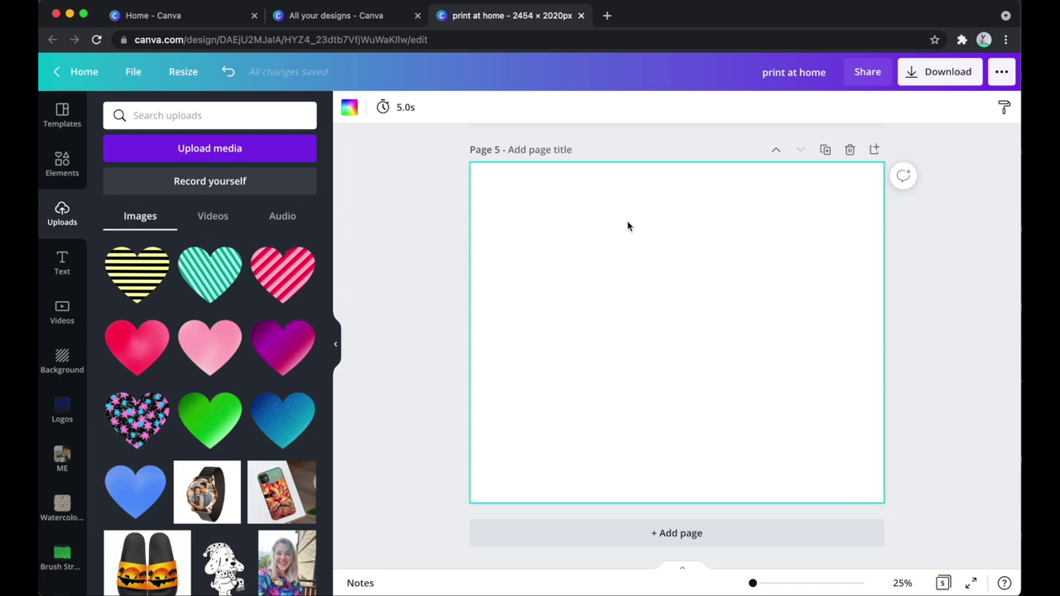
Step: Add a square to page 5 and stretch it into a full-width band along the page's lower edge
{"action": "scroll", "coordinate": [627, 220], "scroll_direction": "up", "scroll_amount": 20}
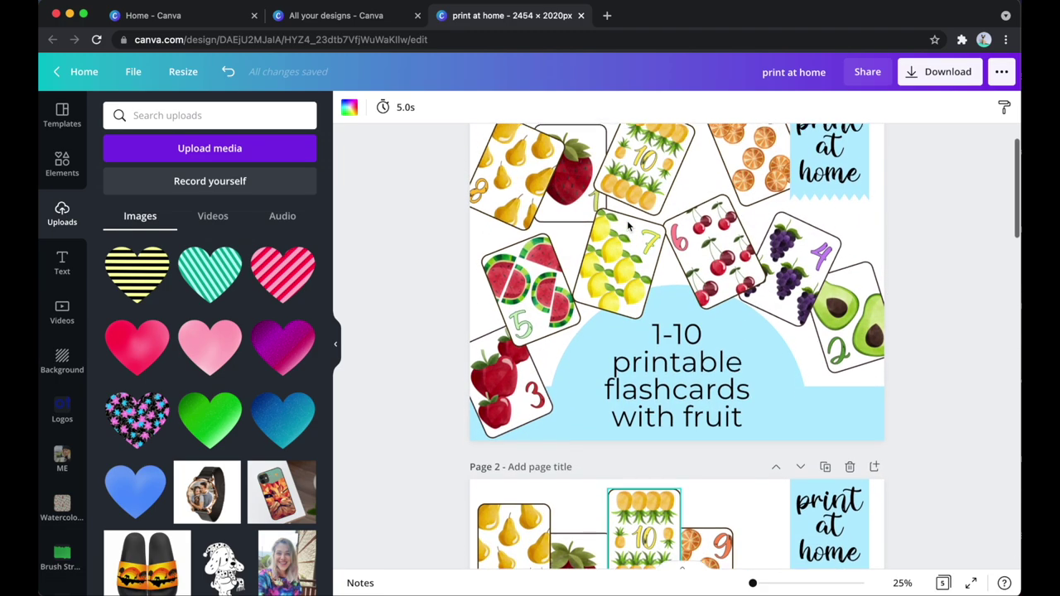
{"action": "scroll", "coordinate": [628, 223], "scroll_direction": "down", "scroll_amount": 20}
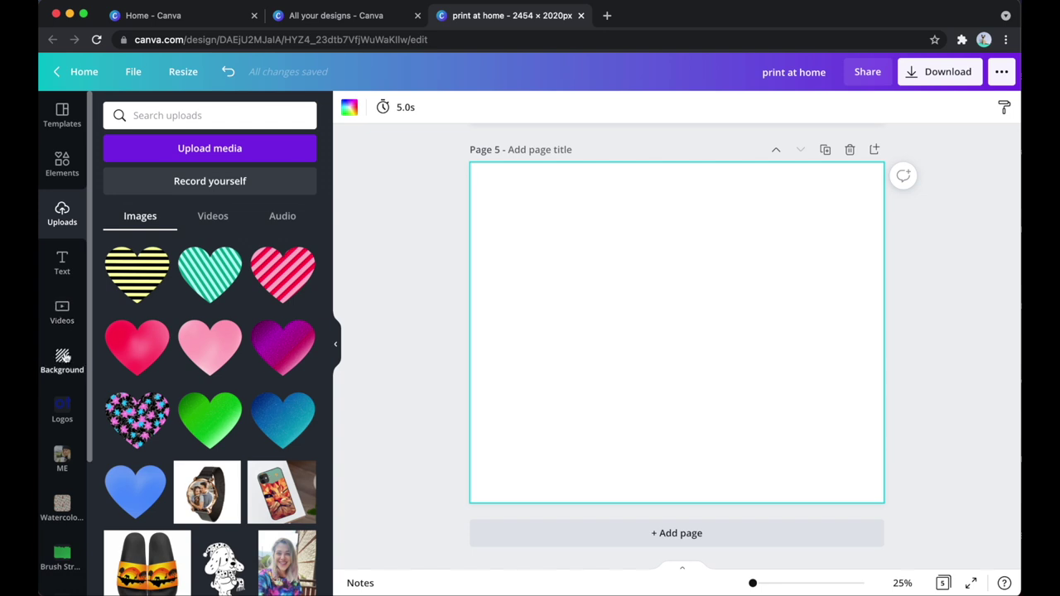
{"action": "left_click", "coordinate": [60, 170]}
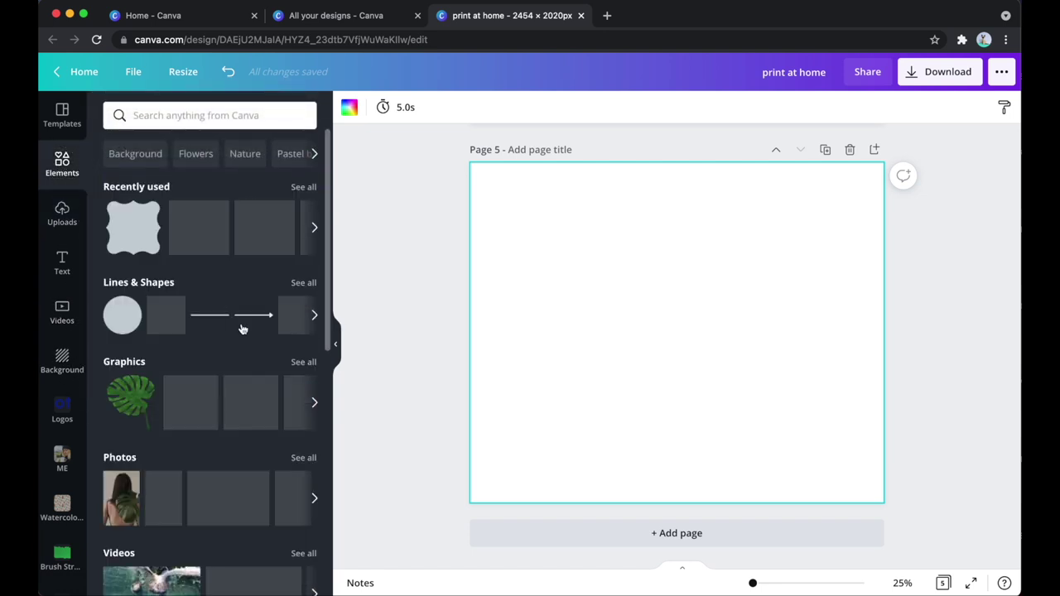
{"action": "left_click", "coordinate": [158, 317]}
{"action": "left_click_drag", "start_coordinate": [720, 346], "coordinate": [884, 414]}
{"action": "left_click_drag", "start_coordinate": [677, 315], "coordinate": [676, 440]}
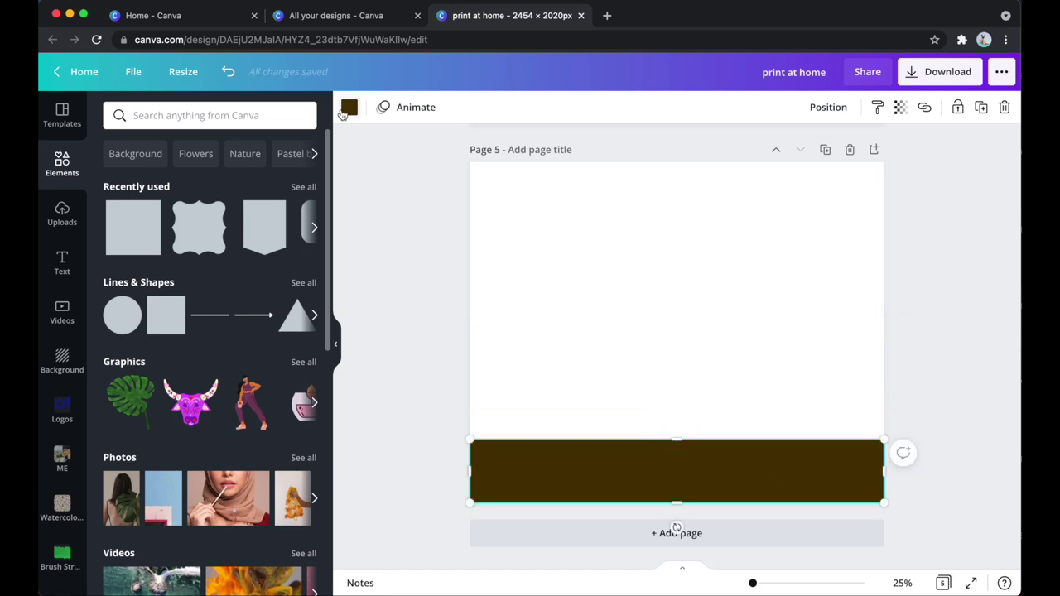
Step: Recolour the band along the page's lower edge to white
{"action": "left_click", "coordinate": [348, 107]}
{"action": "left_click", "coordinate": [155, 215]}
{"action": "left_click", "coordinate": [348, 107]}
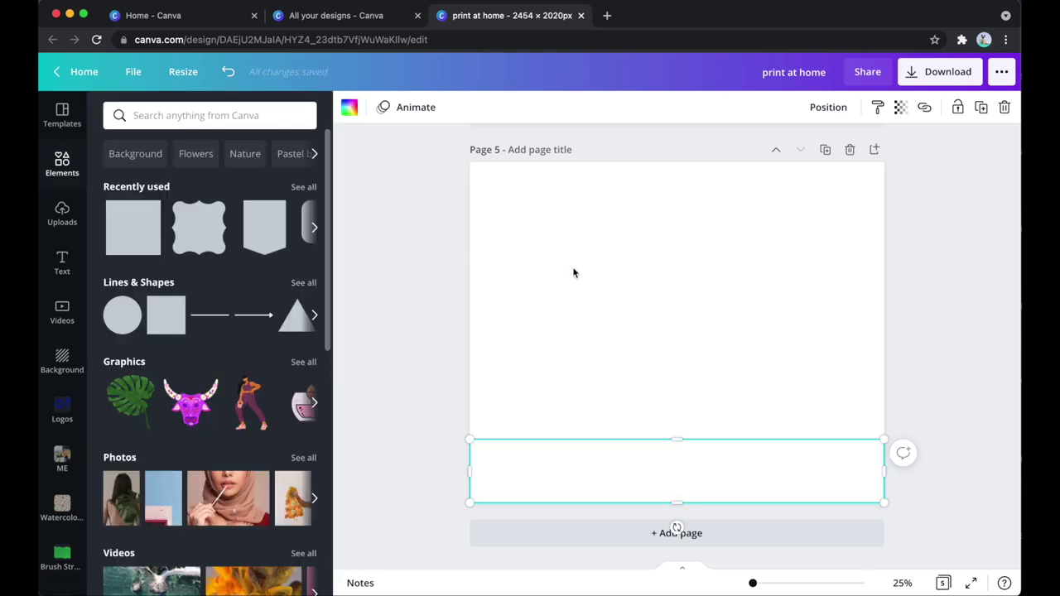
Step: Set the page 5 background to the olive green from the strawberry photo colors
{"action": "left_click", "coordinate": [539, 237]}
{"action": "left_click", "coordinate": [348, 108]}
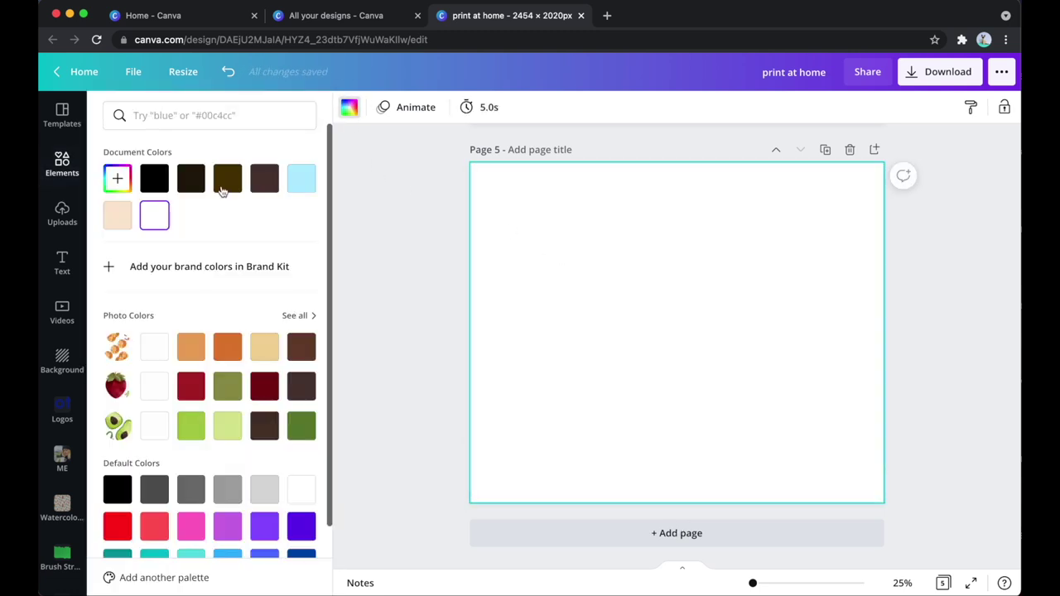
{"action": "left_click", "coordinate": [119, 217]}
{"action": "left_click", "coordinate": [194, 348]}
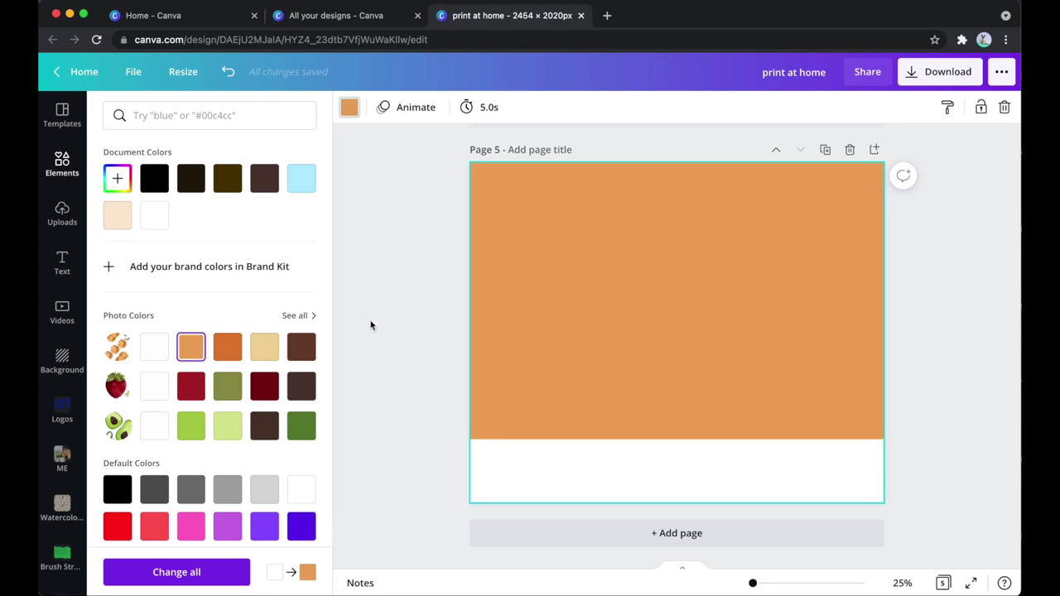
{"action": "left_click", "coordinate": [225, 384]}
{"action": "left_click", "coordinate": [395, 300]}
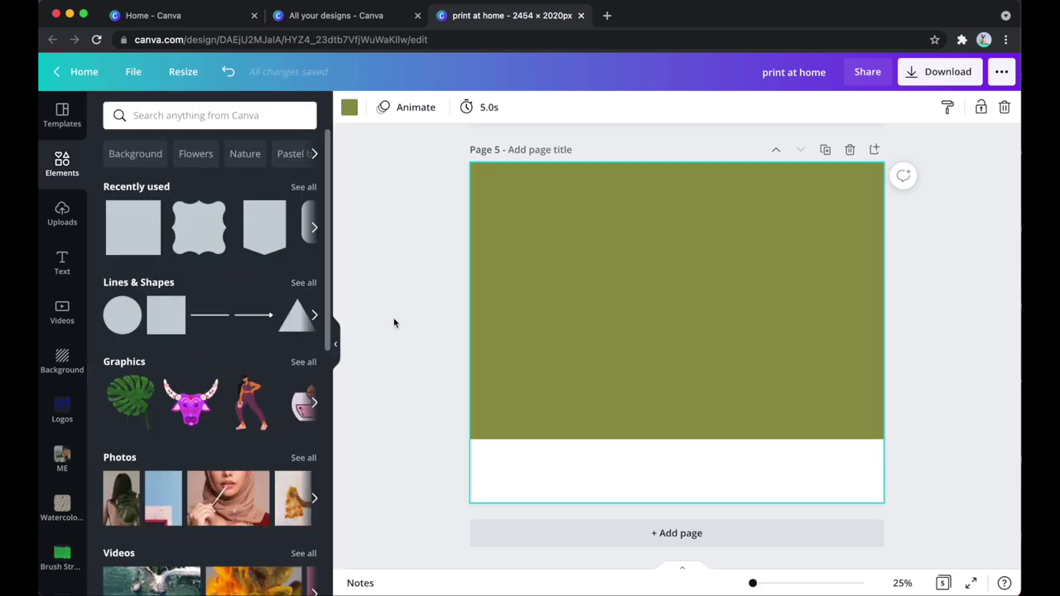
Step: Add a heading reading "Clipart Set - 10 Hearts", reduce it to size 142 and centre it in the white band
{"action": "left_click", "coordinate": [62, 263]}
{"action": "left_click", "coordinate": [184, 179]}
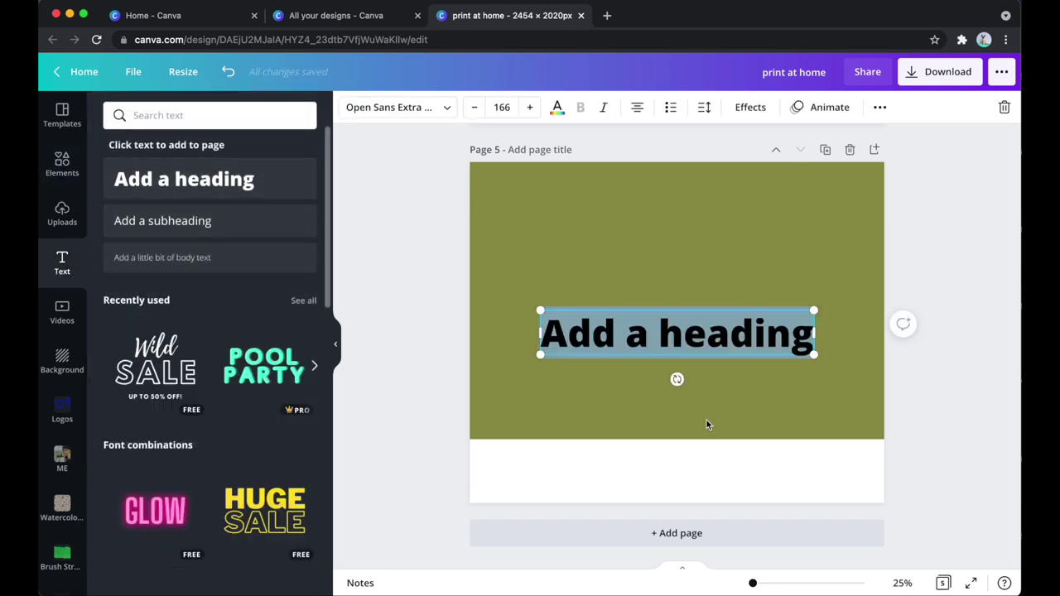
{"action": "left_click", "coordinate": [699, 303]}
{"action": "left_click", "coordinate": [679, 332]}
{"action": "left_click_drag", "start_coordinate": [680, 332], "coordinate": [693, 469]}
{"action": "double_click", "coordinate": [686, 474]}
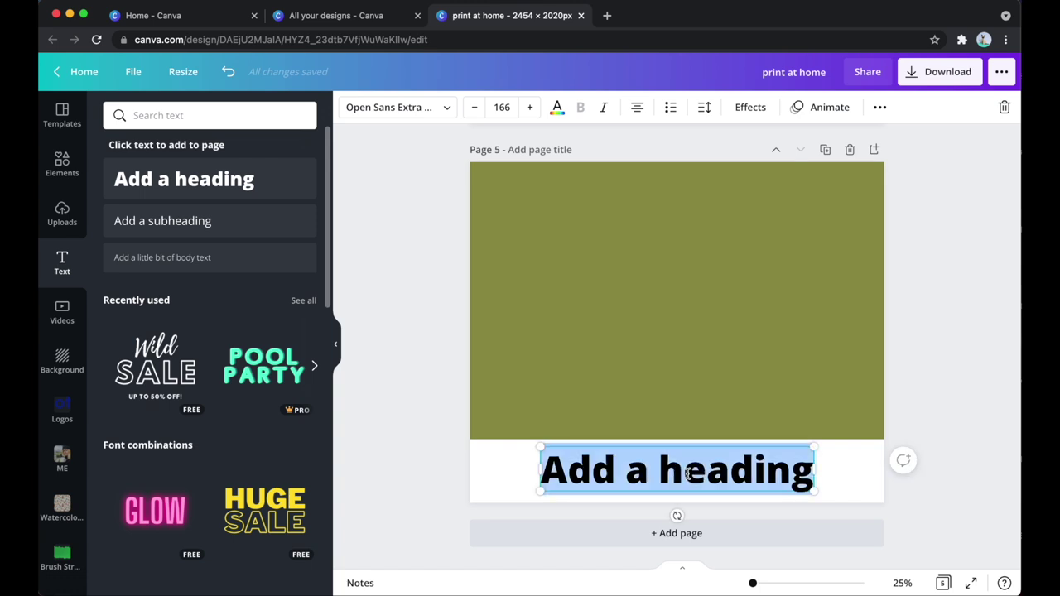
{"action": "type", "text": "Clipart Set - 10 Hearts"}
{"action": "left_click_drag", "start_coordinate": [920, 495], "coordinate": [878, 496]}
{"action": "left_click", "coordinate": [914, 412]}
{"action": "left_click_drag", "start_coordinate": [717, 469], "coordinate": [722, 475]}
{"action": "left_click", "coordinate": [939, 318]}
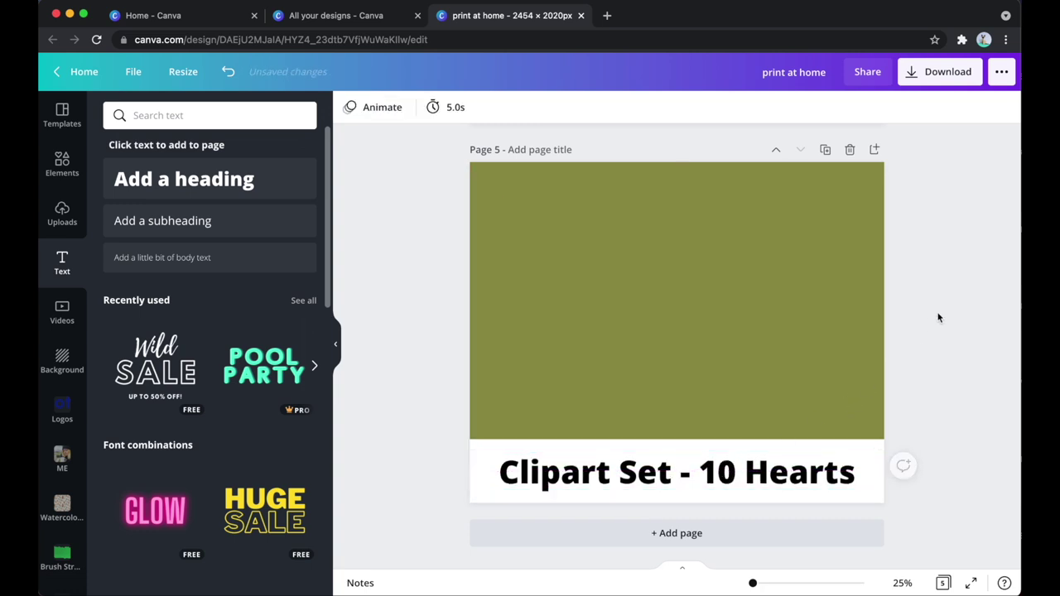
Step: Change the heading's font to Finesolla and narrow its text box so the title sits toward the left of the white band
{"action": "left_click", "coordinate": [597, 485]}
{"action": "left_click", "coordinate": [391, 107]}
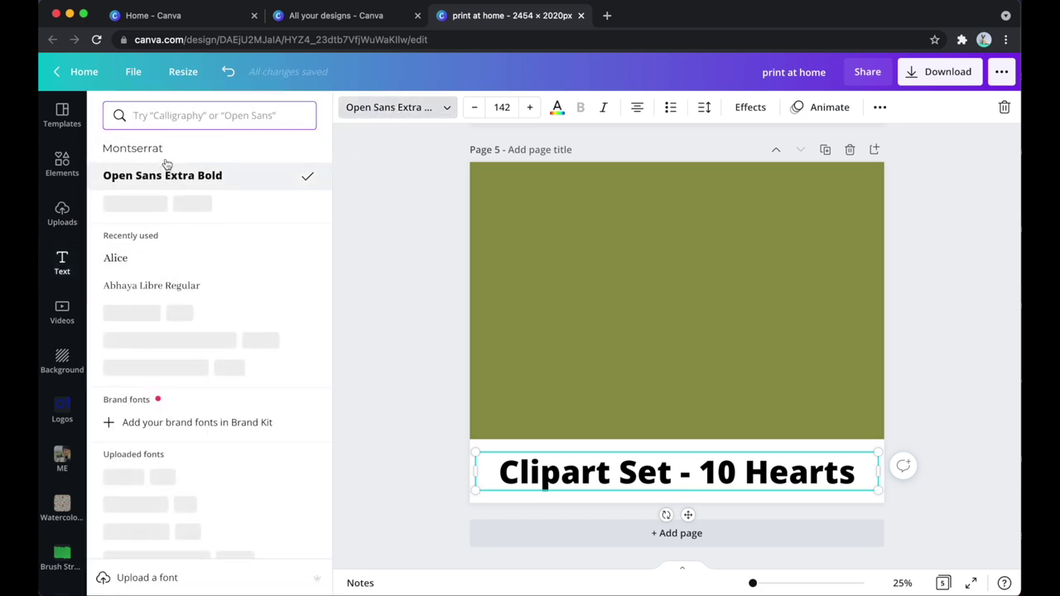
{"action": "scroll", "coordinate": [176, 365], "scroll_direction": "down", "scroll_amount": 5}
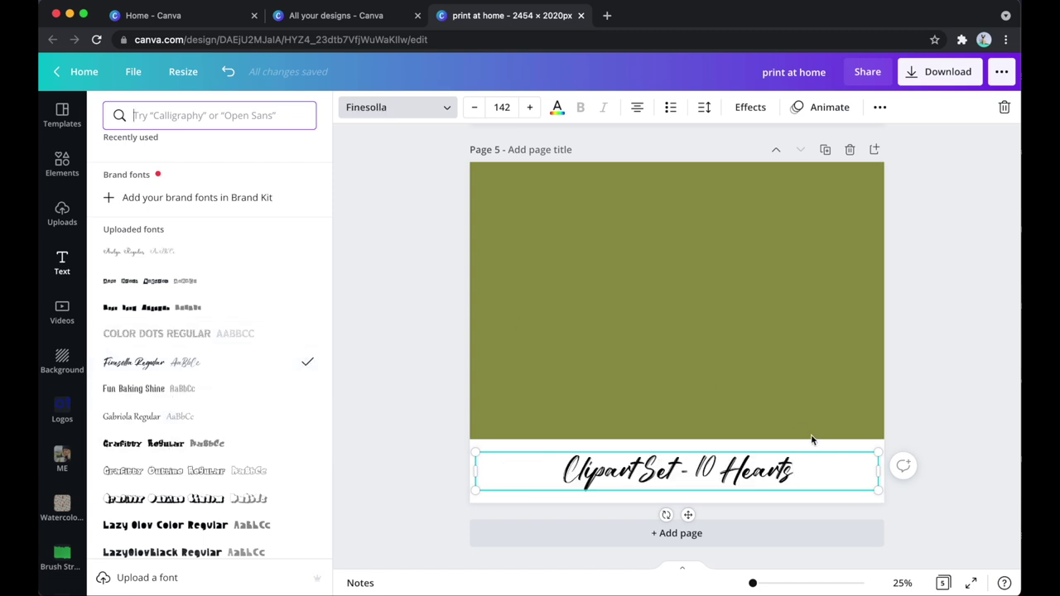
{"action": "mouse_move", "coordinate": [879, 472]}
{"action": "left_mouse_down"}
{"action": "mouse_move", "coordinate": [732, 467]}
{"action": "mouse_move", "coordinate": [897, 473]}
{"action": "mouse_move", "coordinate": [879, 473]}
{"action": "left_mouse_up"}
{"action": "left_click", "coordinate": [733, 489]}
{"action": "left_click", "coordinate": [973, 409]}
{"action": "left_click_drag", "start_coordinate": [717, 482], "coordinate": [715, 475]}
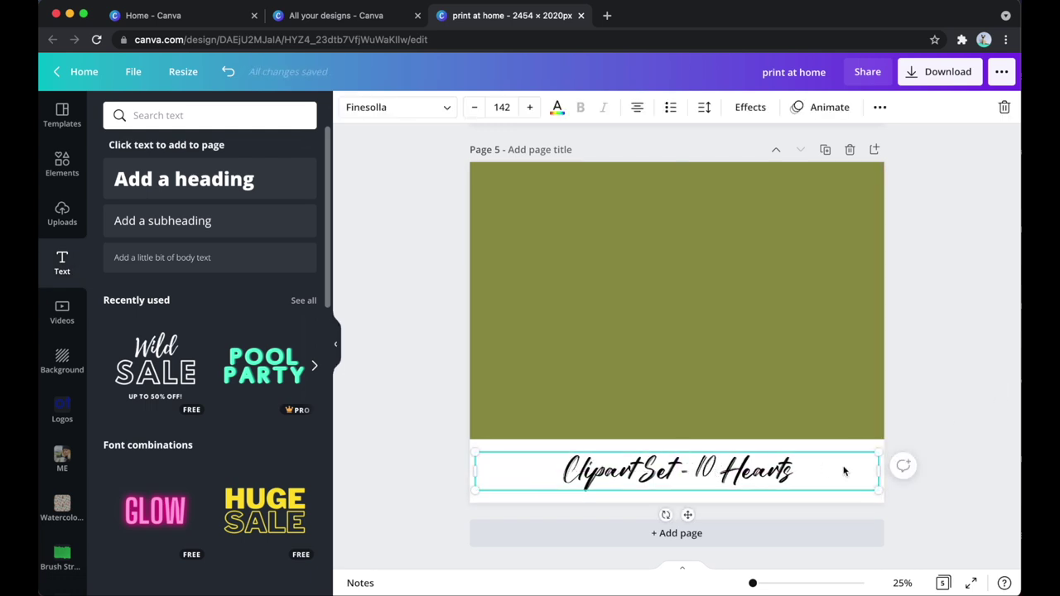
{"action": "left_click_drag", "start_coordinate": [880, 474], "coordinate": [718, 471]}
{"action": "left_click", "coordinate": [765, 473]}
Step: Duplicate the title onto the green area, set the copy's font to Alice and change its text to "Commercial use approved"
{"action": "left_click_drag", "start_coordinate": [563, 454], "coordinate": [562, 463]}
{"action": "left_click_drag", "start_coordinate": [593, 381], "coordinate": [604, 313]}
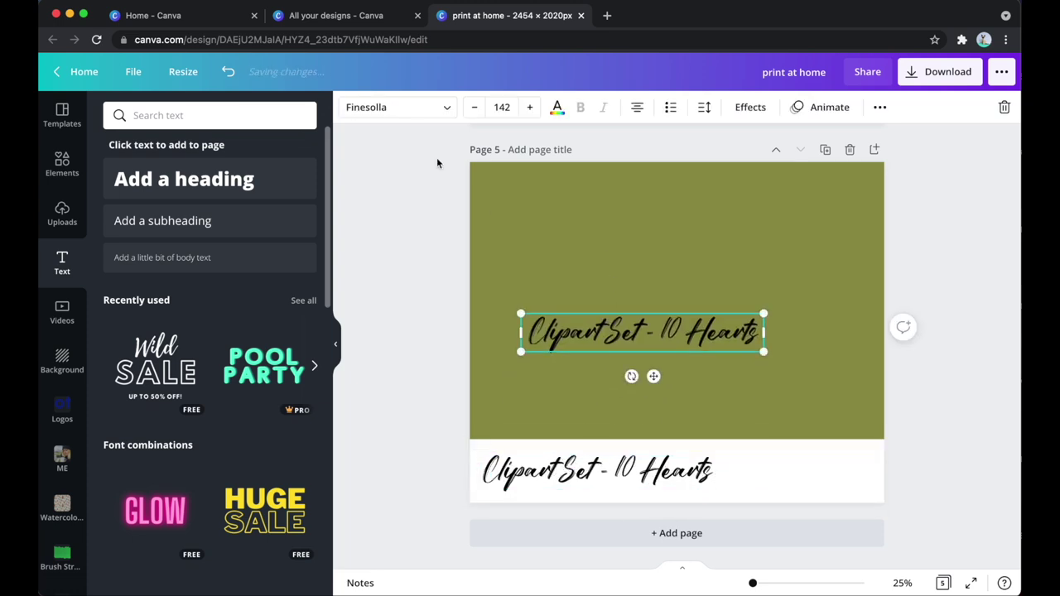
{"action": "left_click", "coordinate": [373, 109]}
{"action": "scroll", "coordinate": [148, 280], "scroll_direction": "up", "scroll_amount": 3}
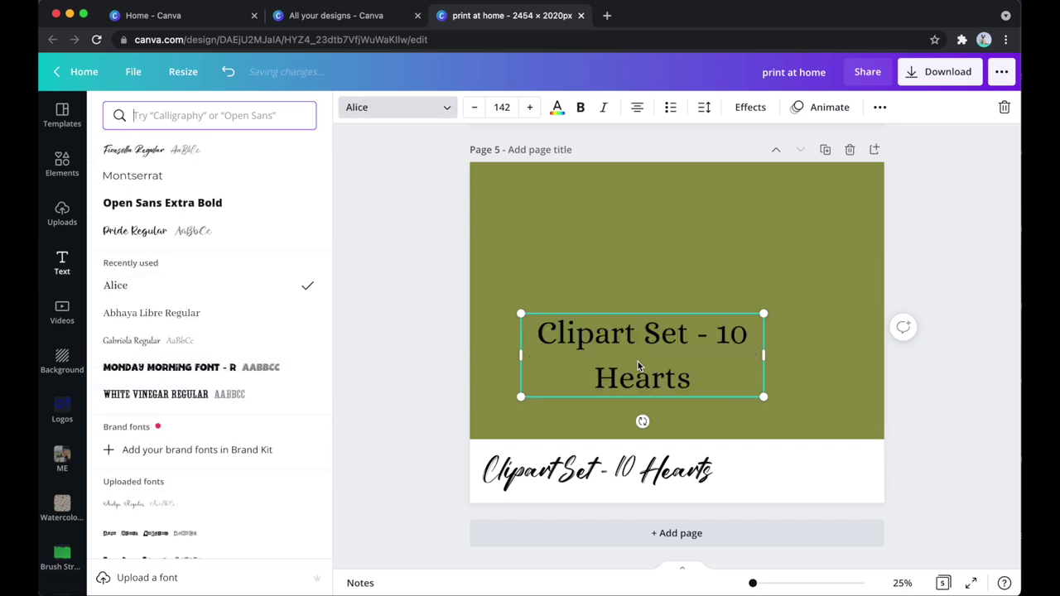
{"action": "double_click", "coordinate": [614, 358]}
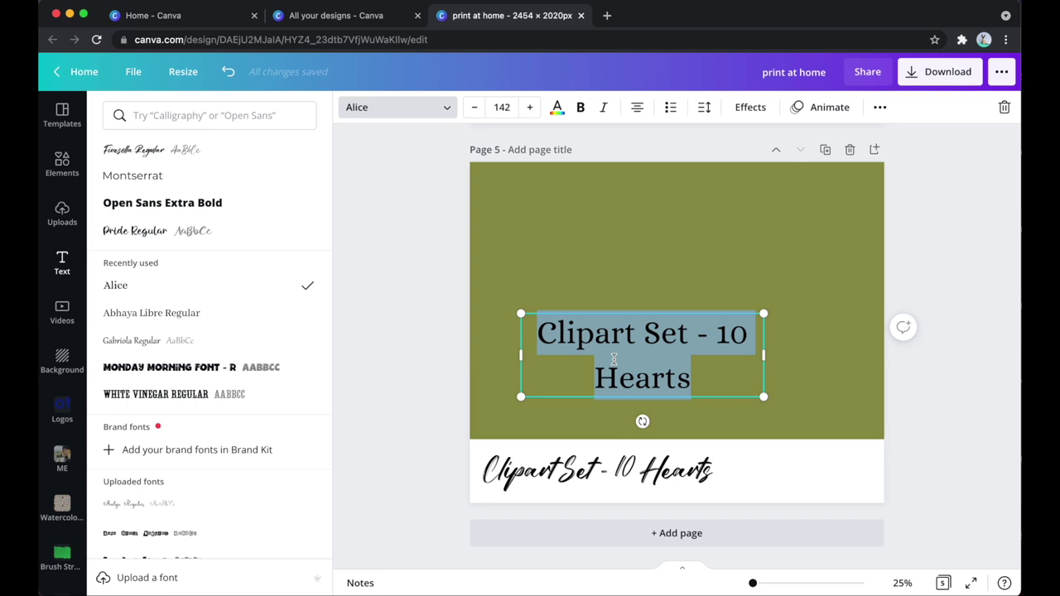
{"action": "type", "text": "Commercial use approved"}
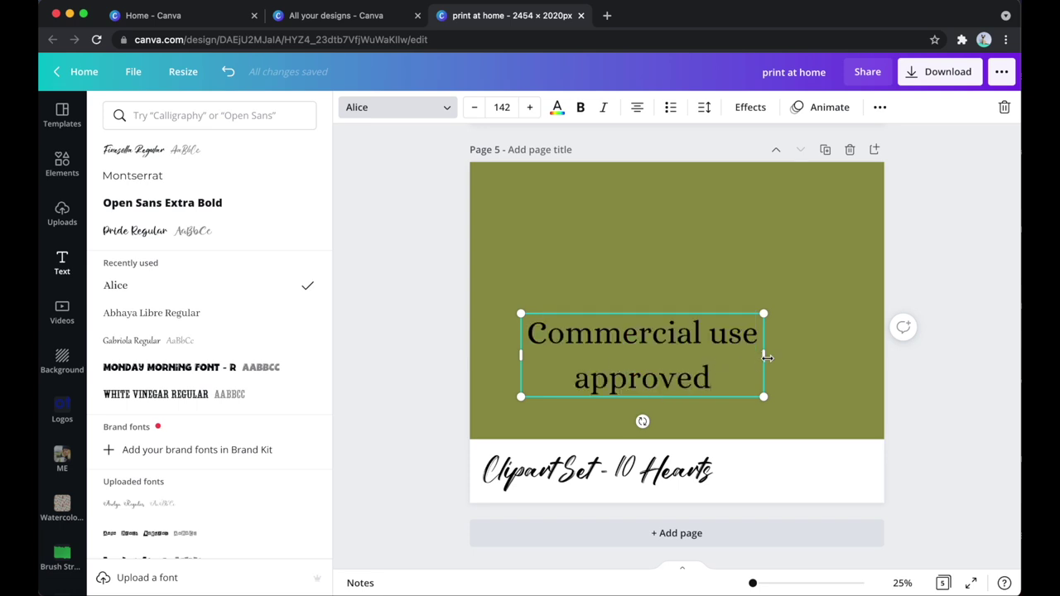
Step: Reduce the "Commercial use approved" text to line spacing 0.74 and font size 108
{"action": "left_click", "coordinate": [705, 109]}
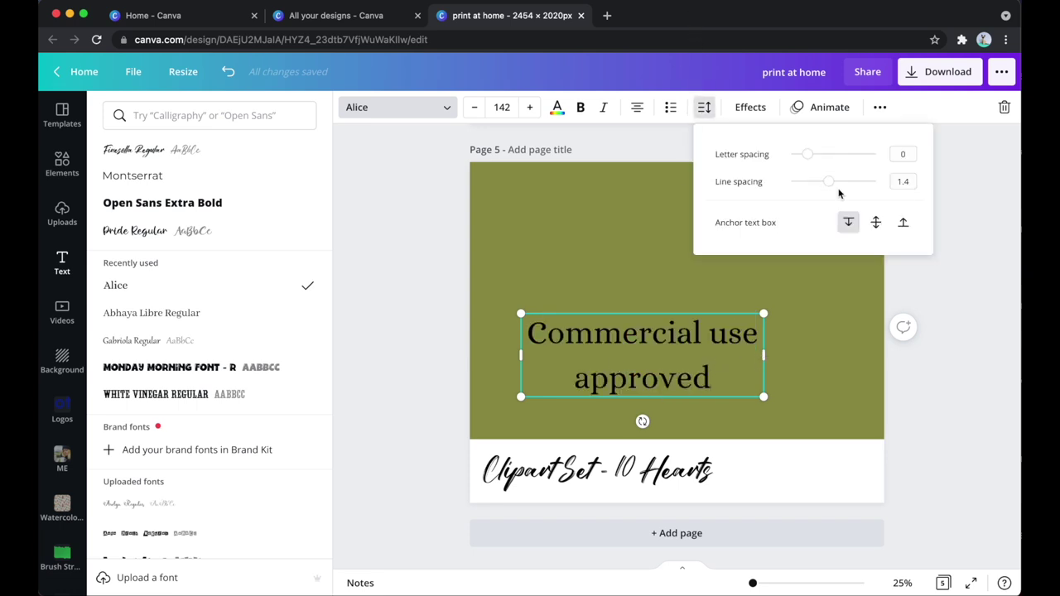
{"action": "left_click_drag", "start_coordinate": [826, 182], "coordinate": [801, 182]}
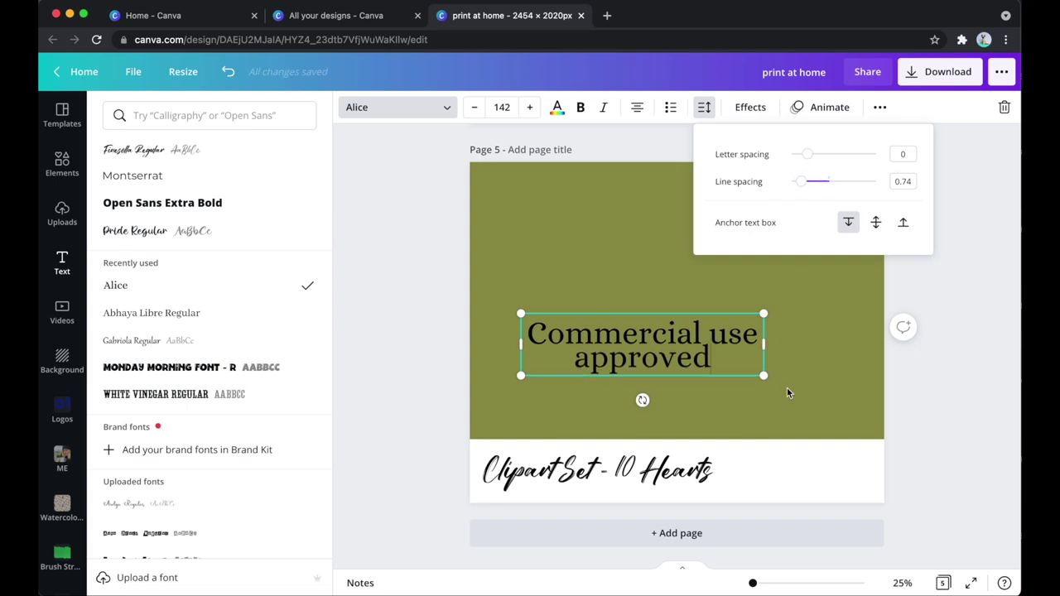
{"action": "left_click_drag", "start_coordinate": [764, 379], "coordinate": [705, 361]}
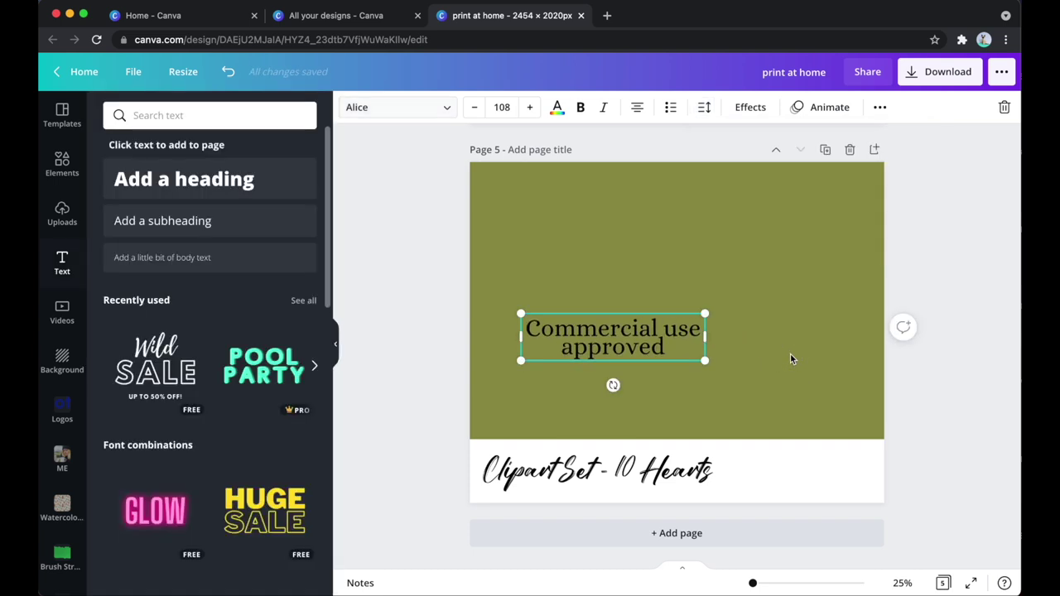
{"action": "left_click", "coordinate": [809, 342]}
Step: Place the "Commercial use approved" text in the white band to the right of the title, scaled down to size 88.8
{"action": "left_click_drag", "start_coordinate": [634, 333], "coordinate": [800, 466]}
{"action": "left_click_drag", "start_coordinate": [703, 494], "coordinate": [732, 495]}
{"action": "left_click", "coordinate": [948, 384]}
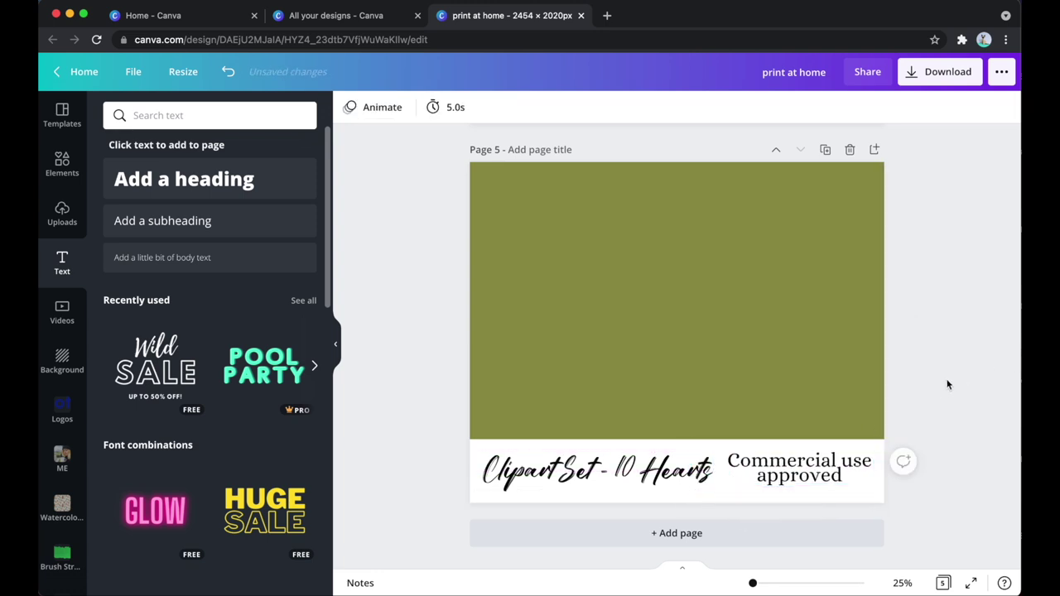
{"action": "left_click_drag", "start_coordinate": [804, 471], "coordinate": [806, 475]}
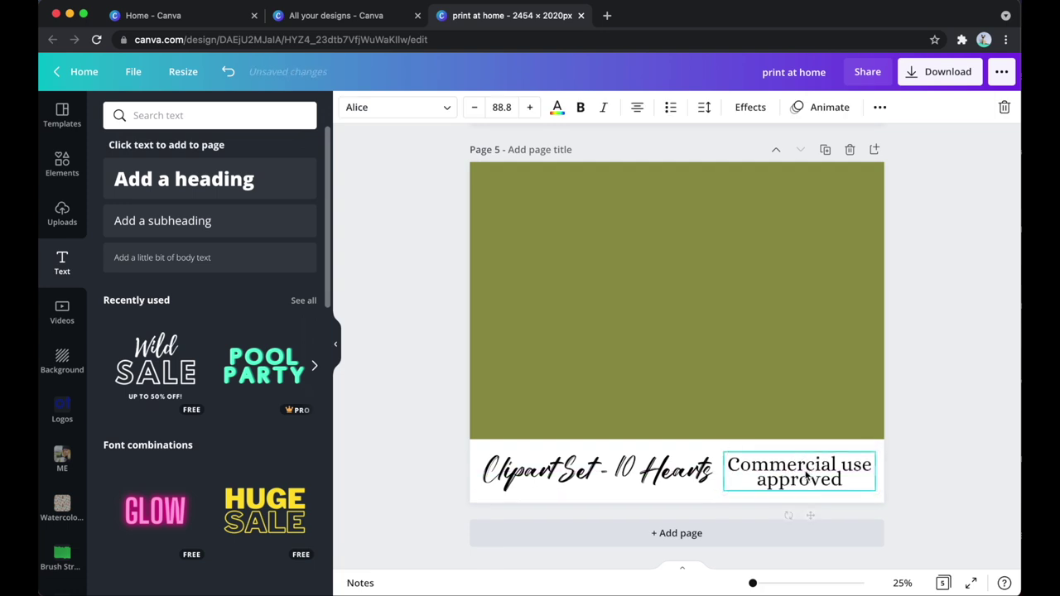
{"action": "left_click", "coordinate": [653, 483]}
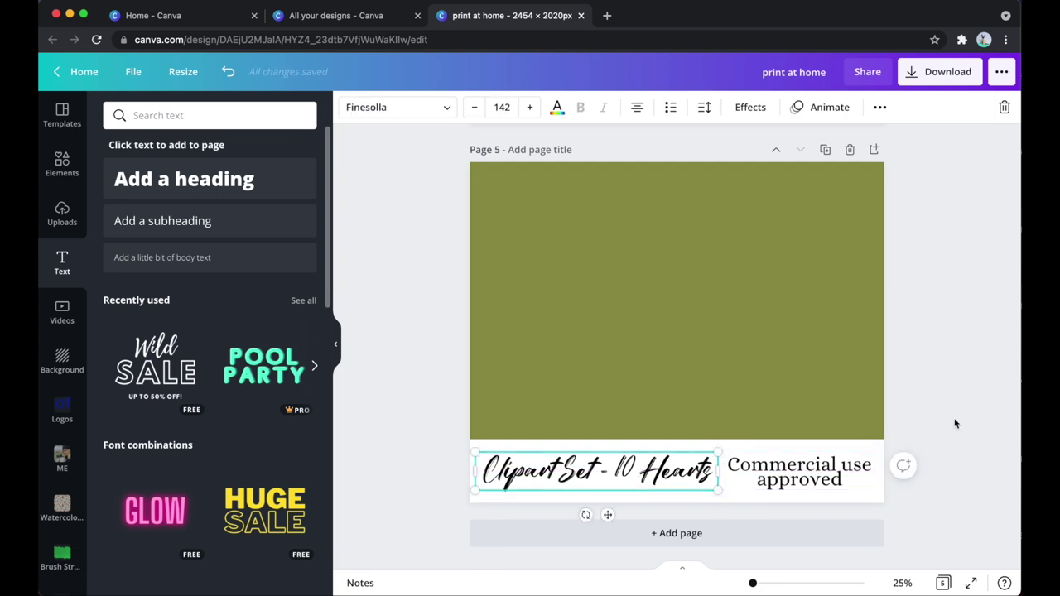
{"action": "left_click", "coordinate": [934, 390]}
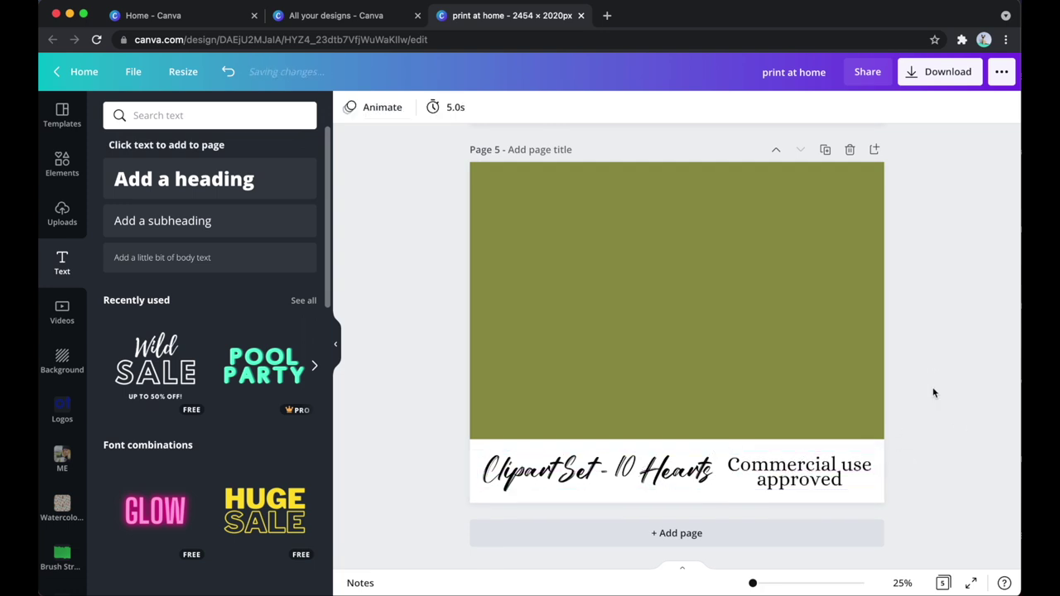
{"action": "left_click", "coordinate": [808, 474]}
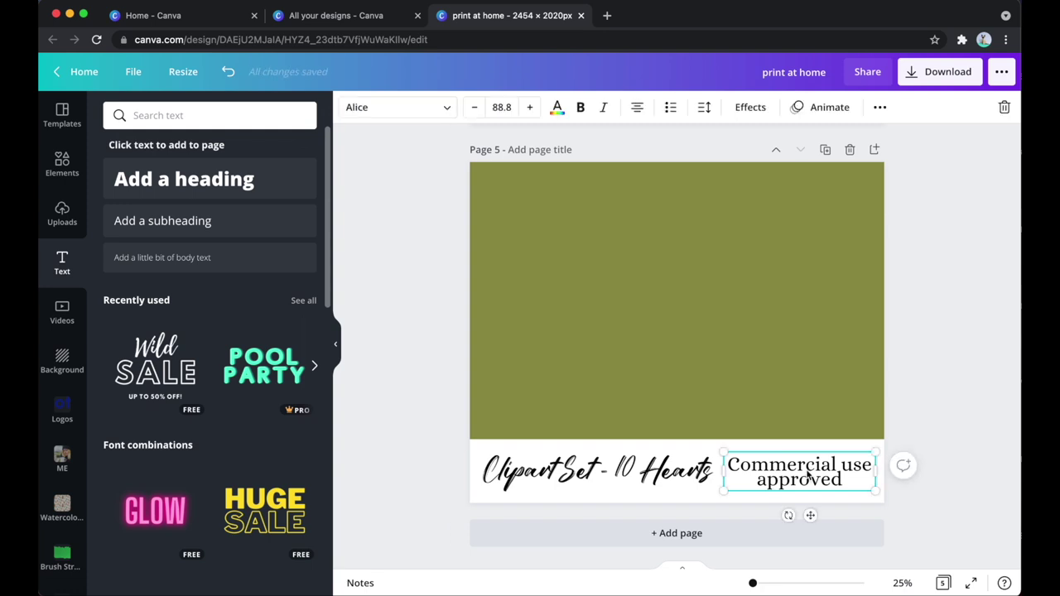
{"action": "left_click", "coordinate": [928, 337]}
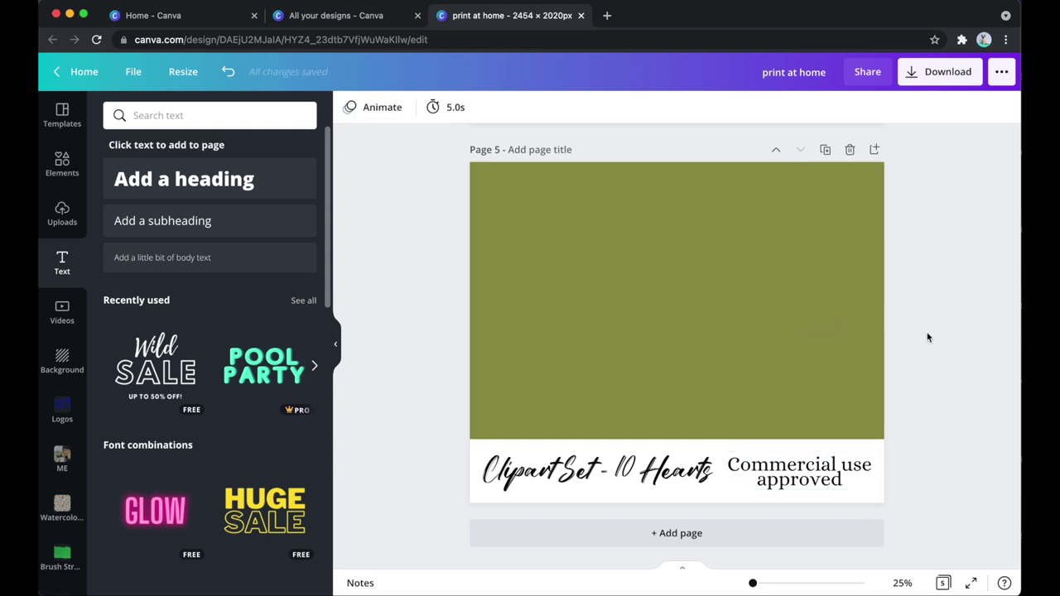
Step: Add the ten uploaded heart images, from the plain blue heart through the yellow-and-black striped one, to page 5
{"action": "left_click", "coordinate": [65, 164]}
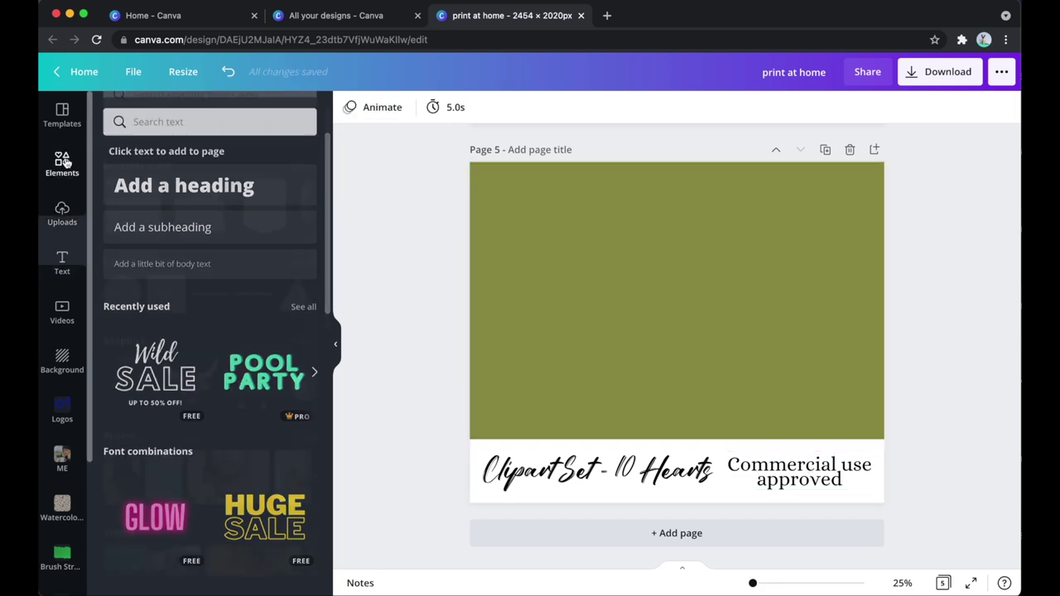
{"action": "left_click", "coordinate": [63, 208]}
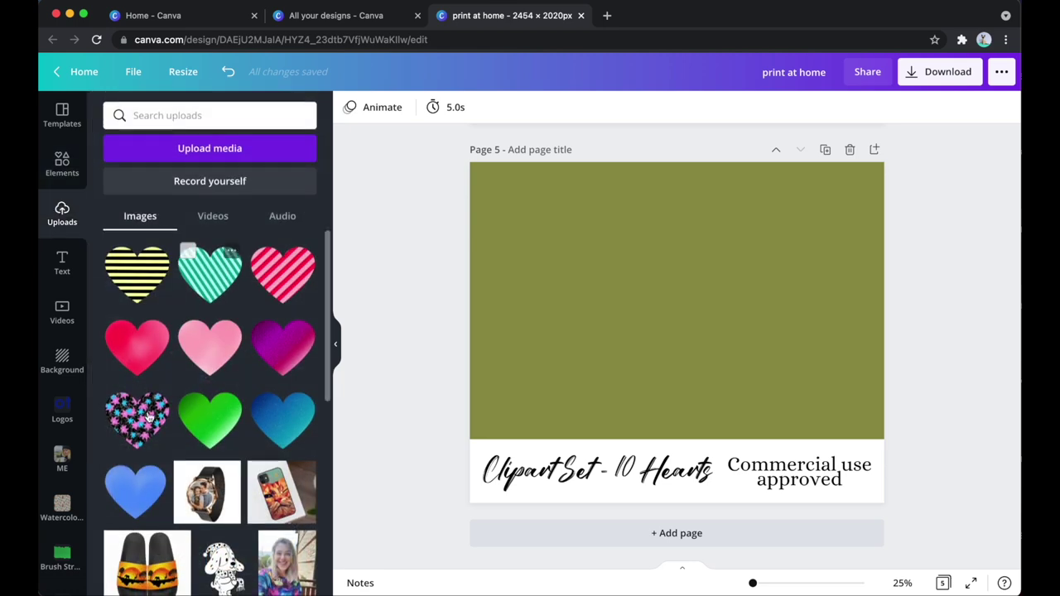
{"action": "left_click", "coordinate": [283, 418]}
{"action": "left_click", "coordinate": [213, 419]}
{"action": "left_click", "coordinate": [136, 419]}
{"action": "left_click", "coordinate": [282, 344]}
{"action": "left_click", "coordinate": [210, 344]}
{"action": "left_click", "coordinate": [137, 346]}
{"action": "left_click", "coordinate": [282, 273]}
{"action": "left_click", "coordinate": [210, 274]}
{"action": "left_click", "coordinate": [137, 273]}
{"action": "left_click", "coordinate": [907, 343]}
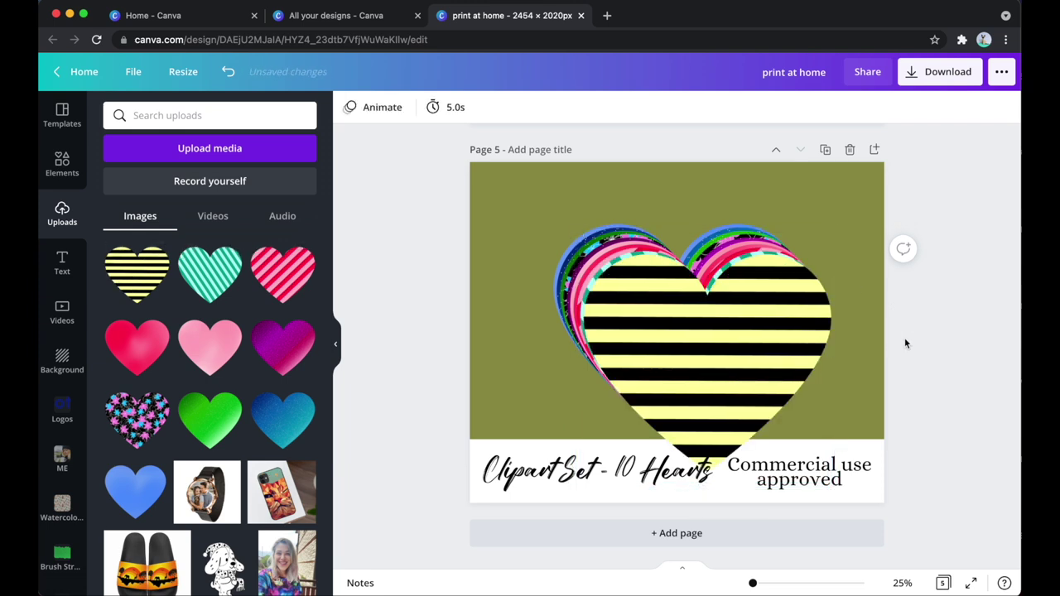
Step: Scale down all ten hearts together and arrange the three striped hearts down the right side of the page
{"action": "left_click_drag", "start_coordinate": [535, 329], "coordinate": [711, 366]}
{"action": "left_click", "coordinate": [737, 332]}
{"action": "left_click_drag", "start_coordinate": [618, 294], "coordinate": [823, 207]}
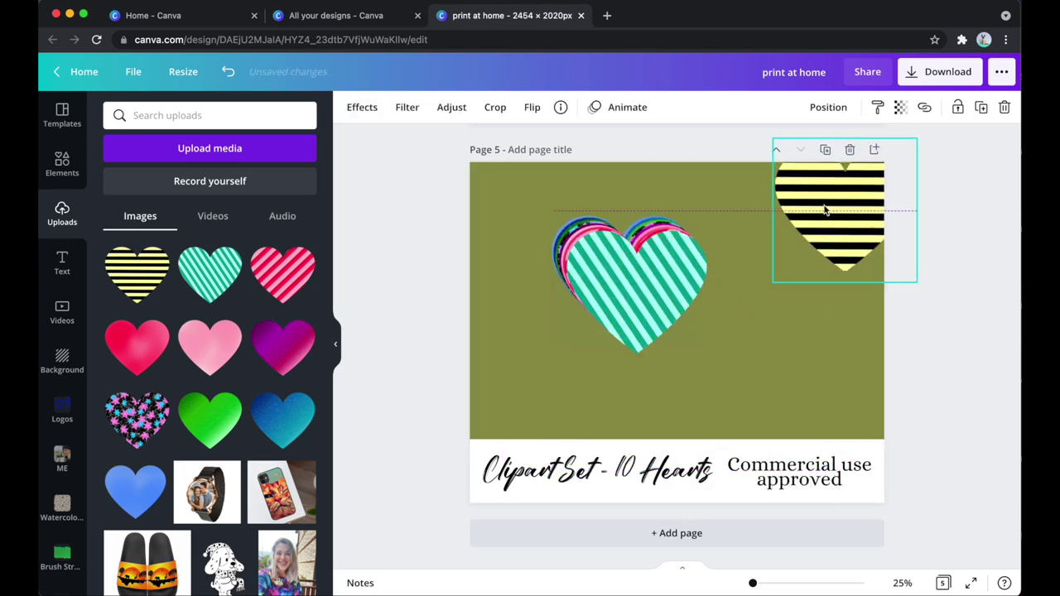
{"action": "left_click_drag", "start_coordinate": [660, 279], "coordinate": [836, 277]}
{"action": "left_click", "coordinate": [668, 288]}
{"action": "left_click_drag", "start_coordinate": [668, 288], "coordinate": [811, 370]}
Step: Place the crimson heart at the page's lower left, the light pink heart above it and the purple heart along the top edge
{"action": "left_click", "coordinate": [605, 286]}
{"action": "left_click_drag", "start_coordinate": [605, 286], "coordinate": [485, 362]}
{"action": "left_click", "coordinate": [655, 247]}
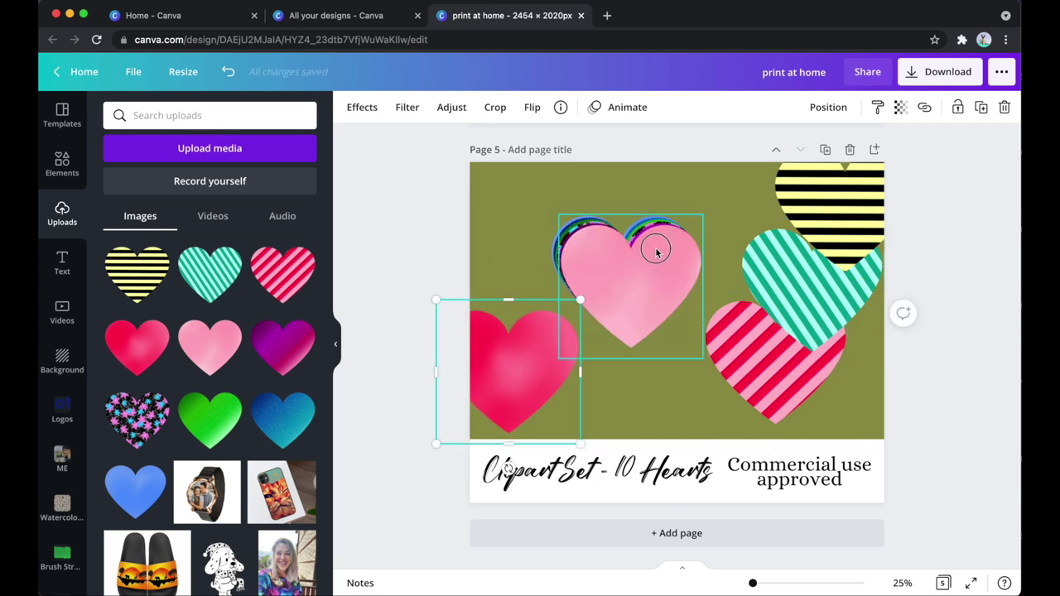
{"action": "left_click_drag", "start_coordinate": [655, 246], "coordinate": [552, 243]}
{"action": "left_click", "coordinate": [652, 262]}
{"action": "left_click_drag", "start_coordinate": [651, 262], "coordinate": [610, 170]}
Step: Spread out the floral, green and glittery blue hearts around the plain blue heart, and shift the pink-and-red striped heart left to fill the gap
{"action": "left_click", "coordinate": [586, 304]}
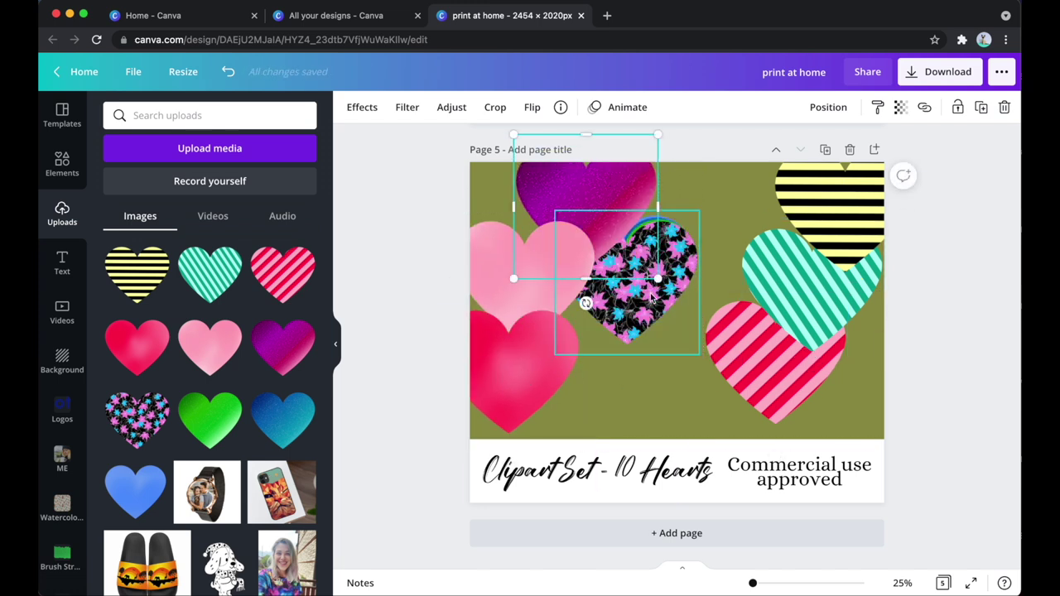
{"action": "left_click_drag", "start_coordinate": [650, 303], "coordinate": [661, 402]}
{"action": "mouse_move", "coordinate": [613, 199]}
{"action": "left_mouse_down"}
{"action": "mouse_move", "coordinate": [687, 265]}
{"action": "mouse_move", "coordinate": [603, 199]}
{"action": "left_mouse_up"}
{"action": "left_click", "coordinate": [575, 296]}
{"action": "left_click_drag", "start_coordinate": [649, 304], "coordinate": [735, 249]}
{"action": "left_click", "coordinate": [610, 290]}
{"action": "left_click_drag", "start_coordinate": [611, 290], "coordinate": [845, 407]}
{"action": "left_click_drag", "start_coordinate": [754, 365], "coordinate": [700, 358]}
Step: Nudge the glittery blue heart up and left, and send it and the floral heart to the back, behind the text band
{"action": "left_click", "coordinate": [856, 410]}
{"action": "left_click_drag", "start_coordinate": [856, 411], "coordinate": [834, 395]}
{"action": "left_click", "coordinate": [634, 373], "text": "shift"}
{"action": "left_click", "coordinate": [817, 108]}
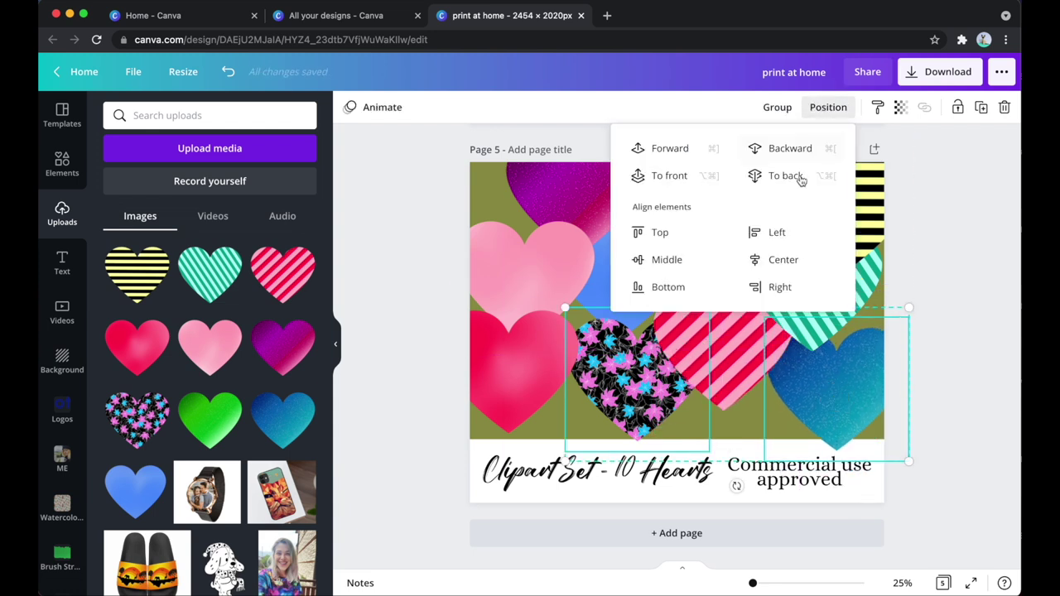
{"action": "left_click", "coordinate": [995, 321]}
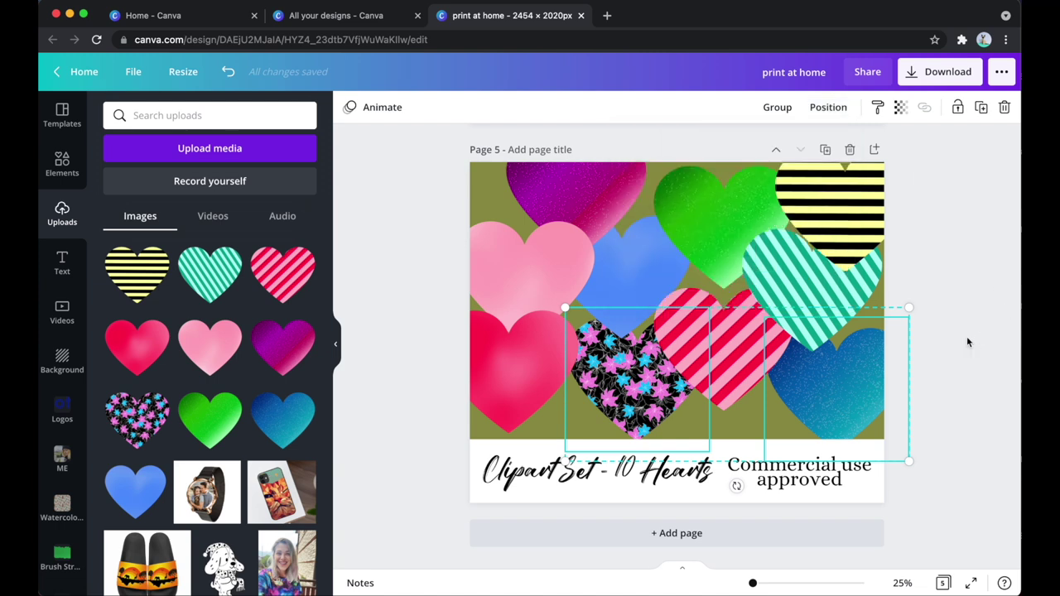
Step: Change the page's olive-green background color to white
{"action": "left_click", "coordinate": [434, 446]}
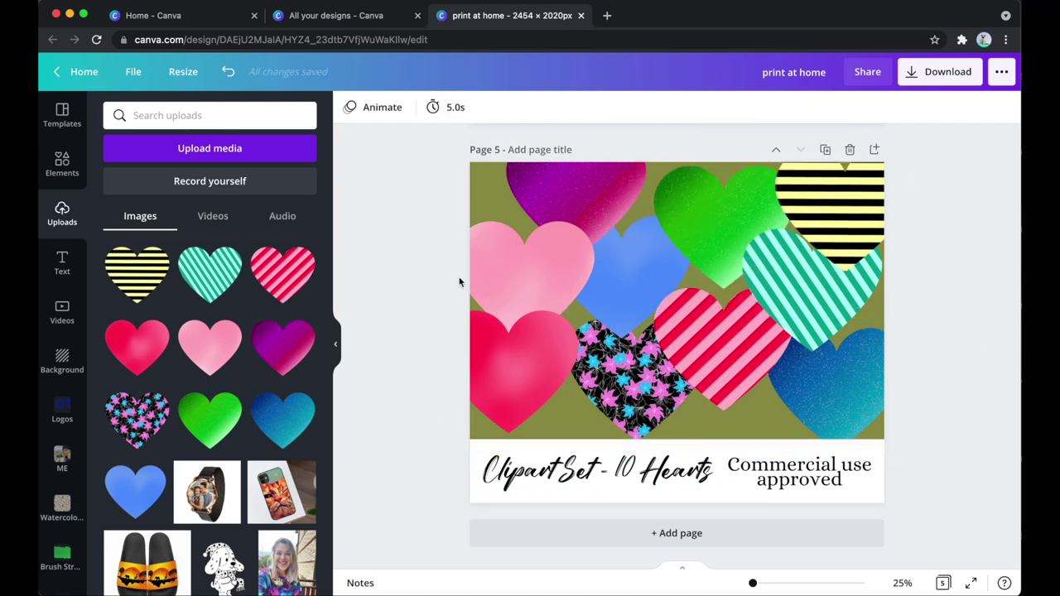
{"action": "left_click", "coordinate": [474, 177]}
{"action": "left_click", "coordinate": [348, 109]}
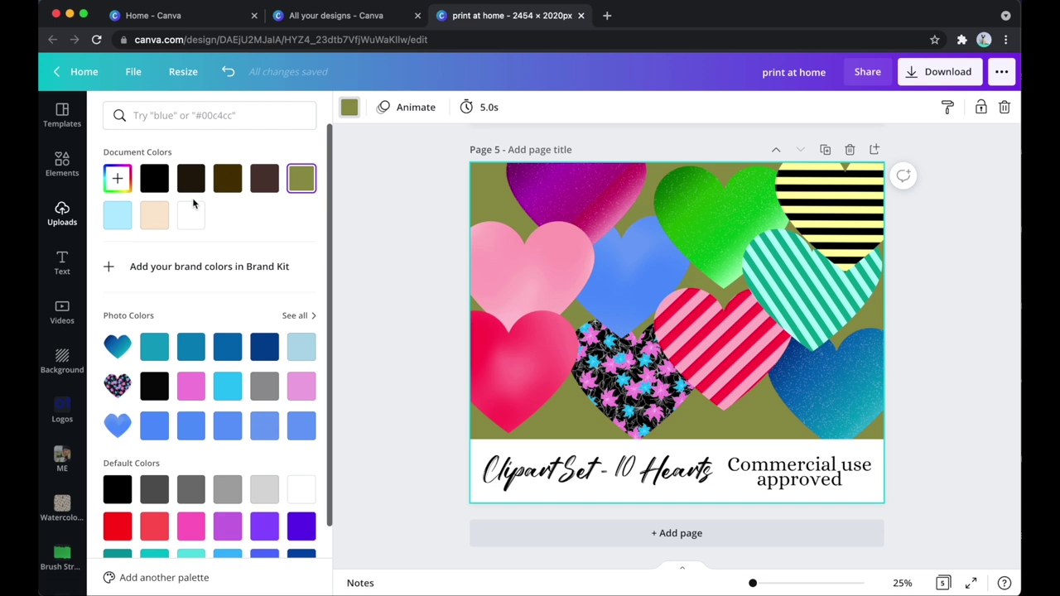
{"action": "left_click", "coordinate": [191, 215]}
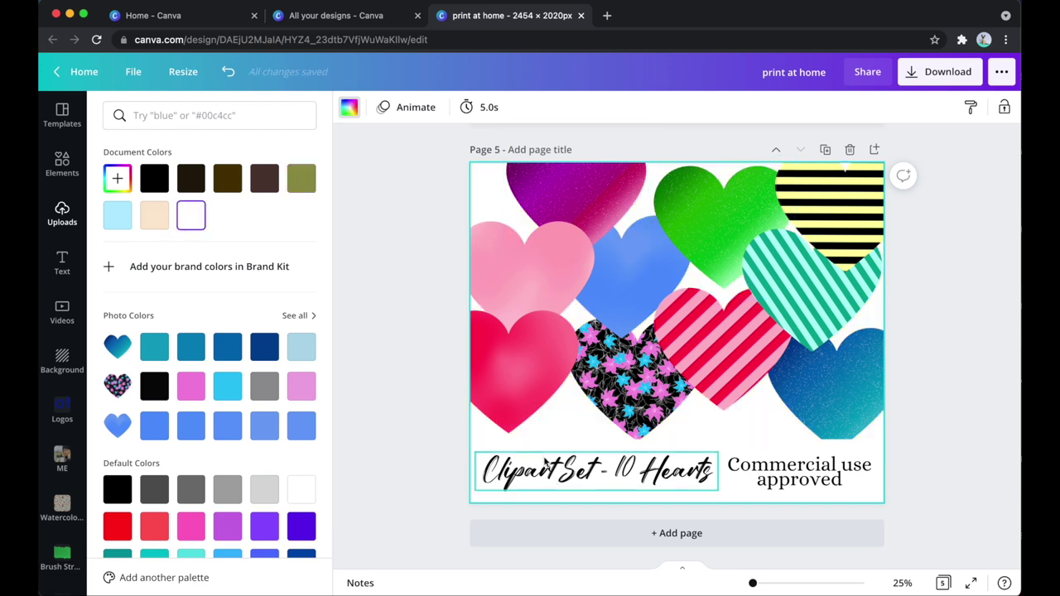
Step: Try several dark and blue colors on the text band and set it to yellow
{"action": "left_click", "coordinate": [543, 460]}
{"action": "left_click", "coordinate": [350, 107]}
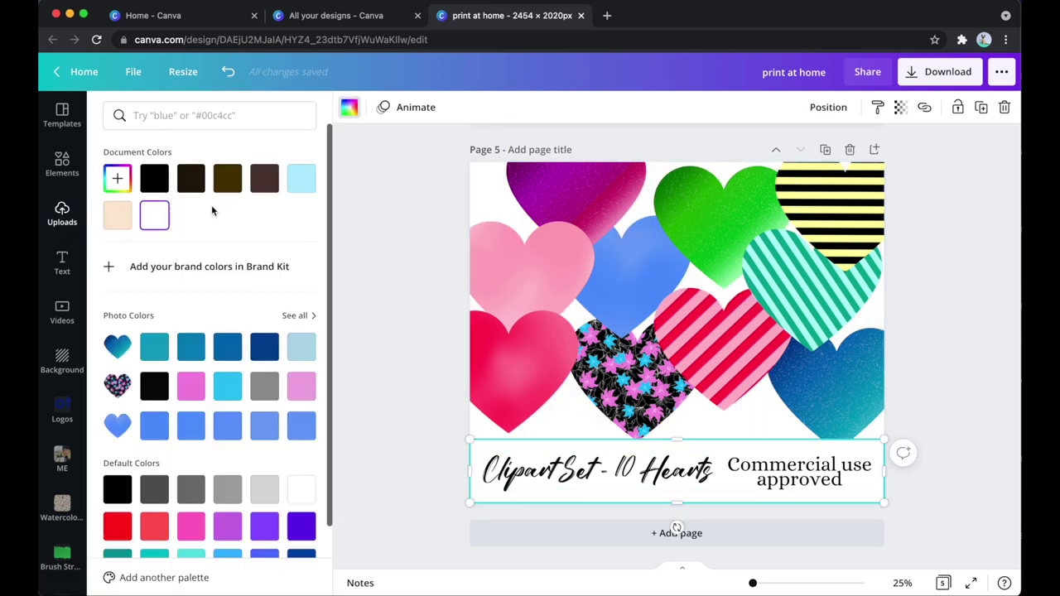
{"action": "left_click", "coordinate": [190, 178]}
{"action": "left_click", "coordinate": [228, 348]}
{"action": "left_click", "coordinate": [228, 388]}
{"action": "left_click", "coordinate": [302, 348]}
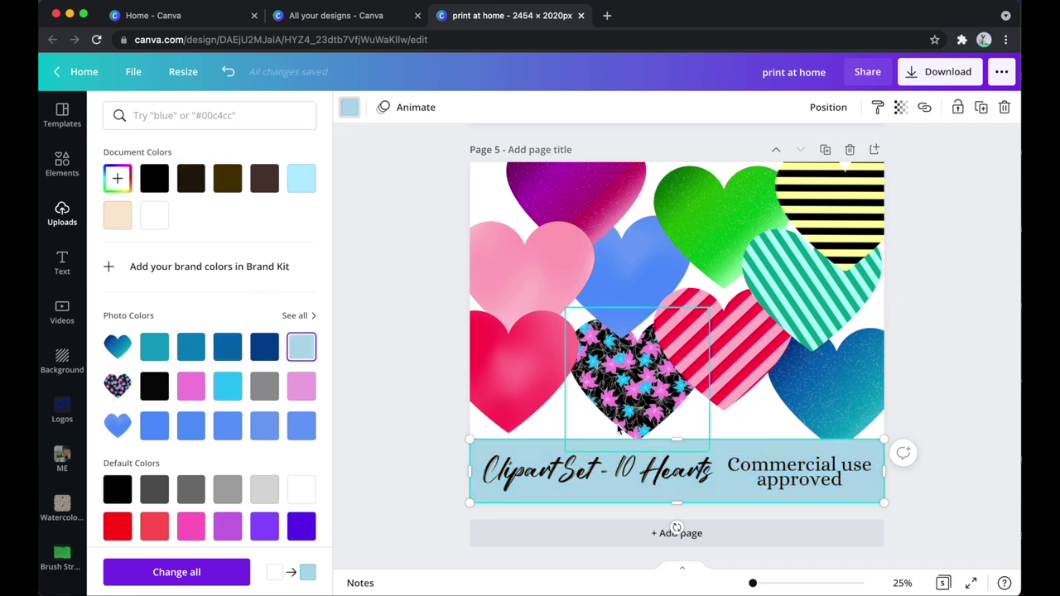
{"action": "scroll", "coordinate": [286, 403], "scroll_direction": "down", "scroll_amount": 2}
{"action": "left_click", "coordinate": [229, 517]}
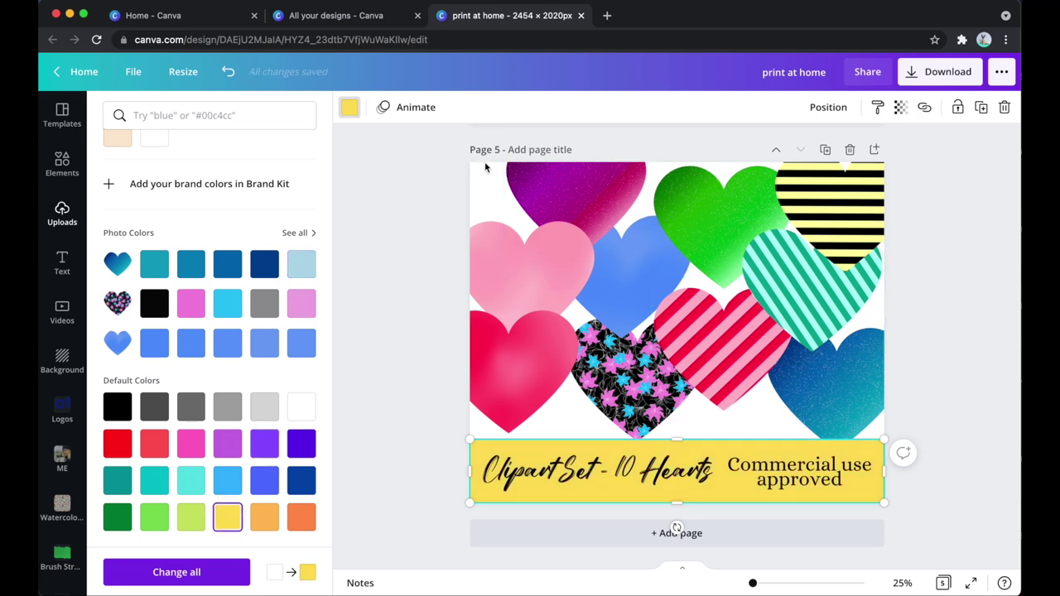
{"action": "key", "text": "Escape"}
Step: Apply the light blue gradient as the page background and change its lighter tone to white
{"action": "left_click", "coordinate": [62, 362]}
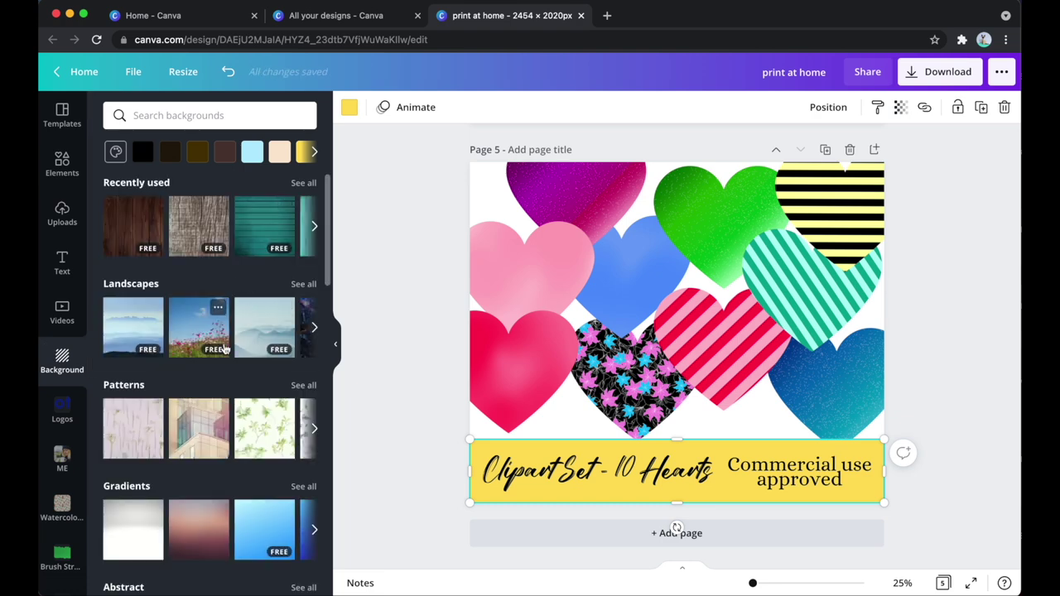
{"action": "scroll", "coordinate": [223, 350], "scroll_direction": "down", "scroll_amount": 4}
{"action": "left_click", "coordinate": [264, 240]}
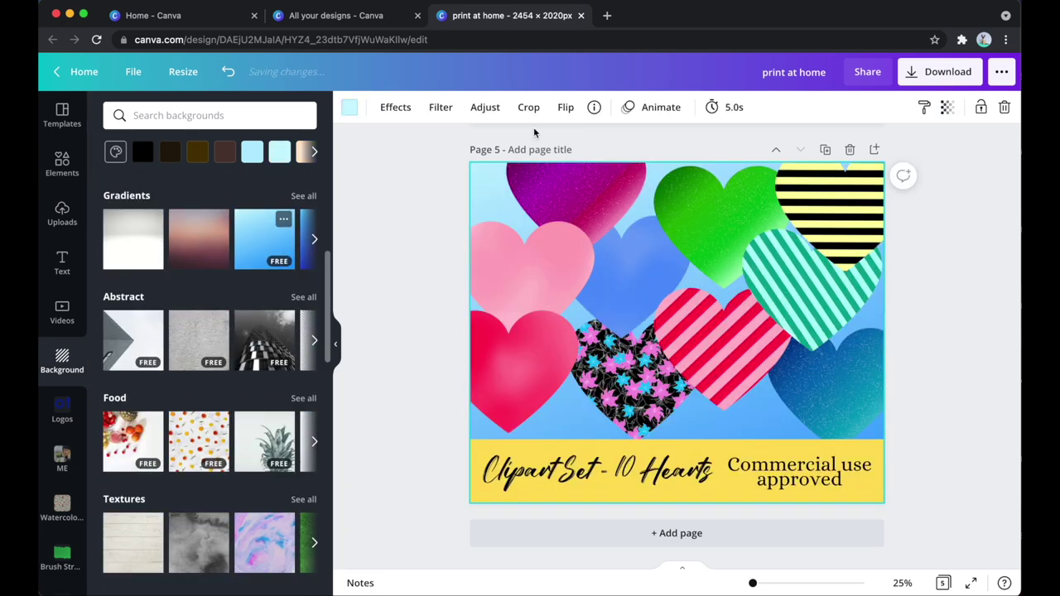
{"action": "left_click", "coordinate": [349, 107]}
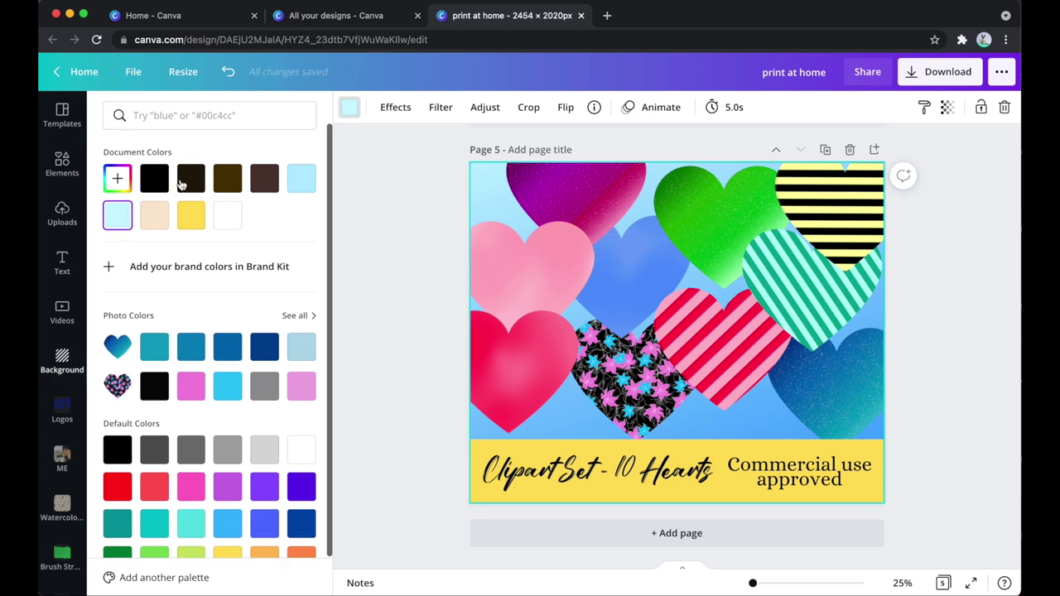
{"action": "left_click", "coordinate": [154, 177]}
{"action": "left_click", "coordinate": [301, 449]}
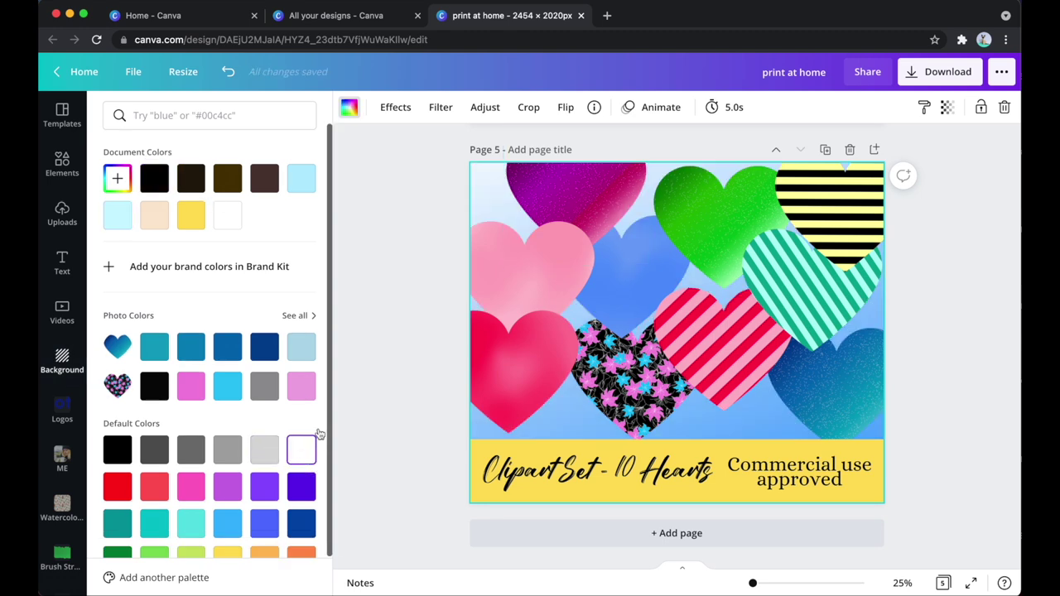
{"action": "left_click", "coordinate": [422, 237]}
Step: Try the grey-to-white gradient background, and replace it with the yellow-orange gradient with its yellow tone recolored black
{"action": "left_click", "coordinate": [136, 242]}
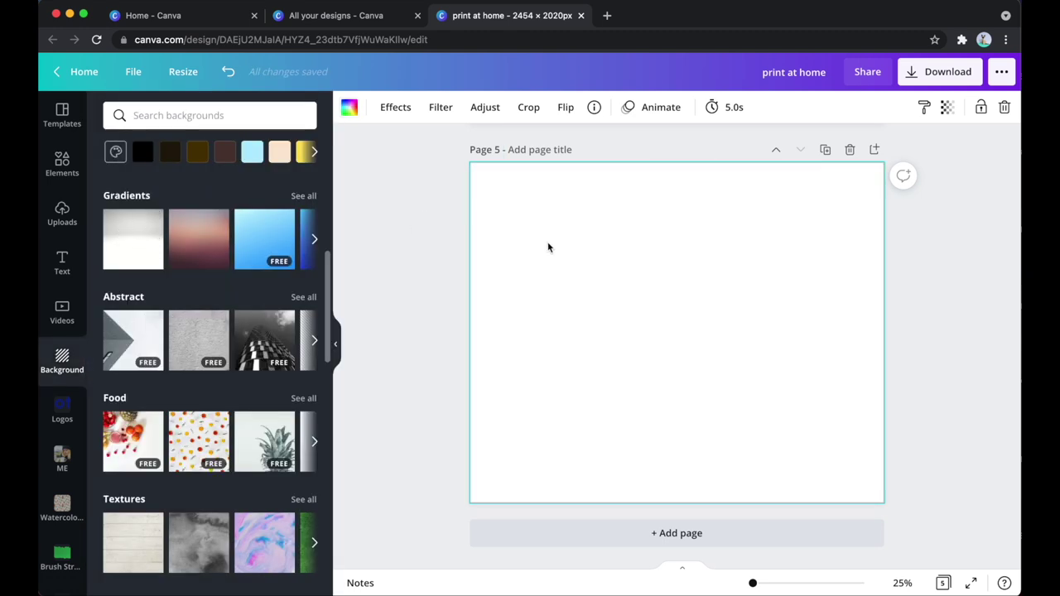
{"action": "key", "text": "super+z"}
{"action": "left_click", "coordinate": [314, 239]}
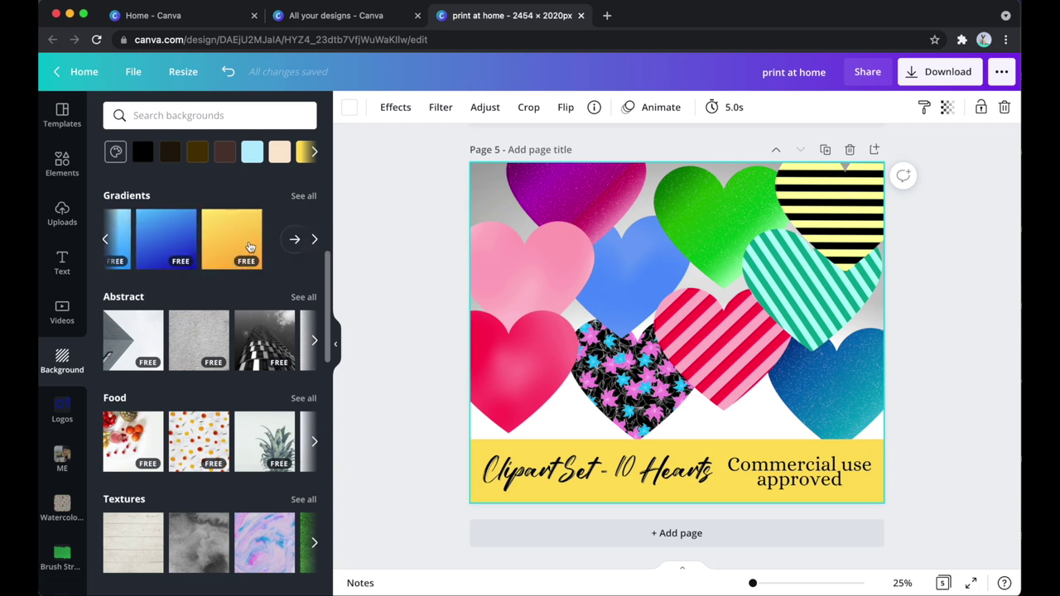
{"action": "left_click", "coordinate": [231, 240]}
{"action": "left_click", "coordinate": [349, 109]}
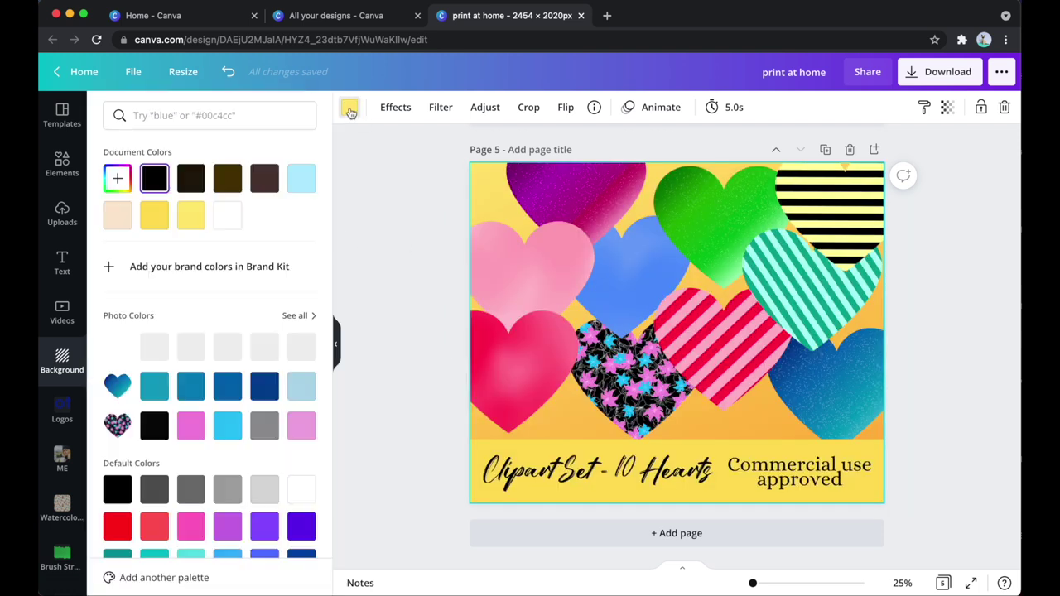
{"action": "left_click", "coordinate": [154, 386]}
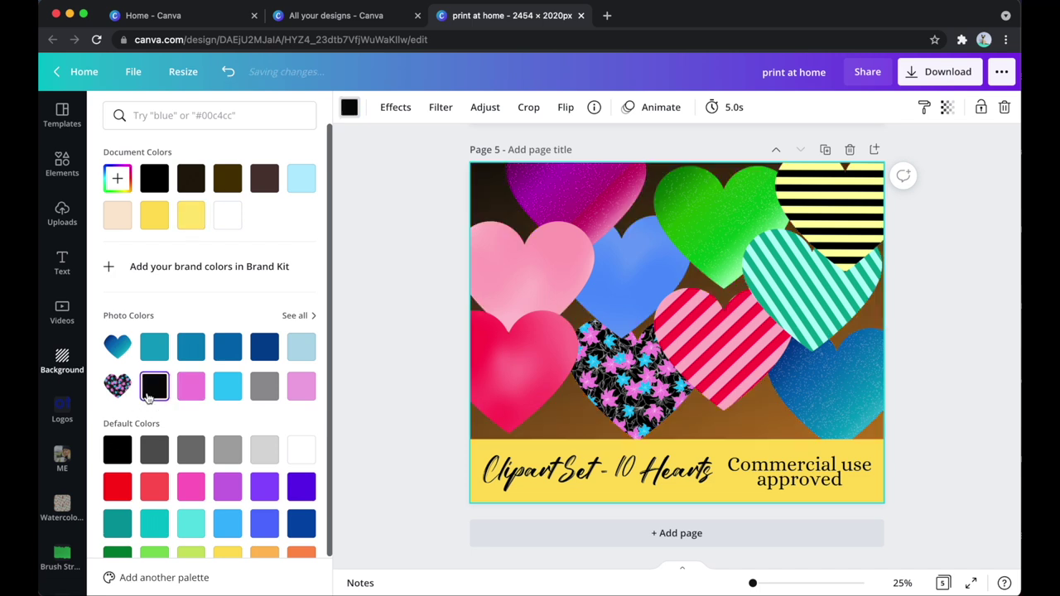
{"action": "left_click", "coordinate": [456, 415]}
Step: Try white on the text band and set its color to near-black
{"action": "left_click", "coordinate": [489, 468]}
{"action": "left_click", "coordinate": [349, 107]}
{"action": "left_click", "coordinate": [227, 216]}
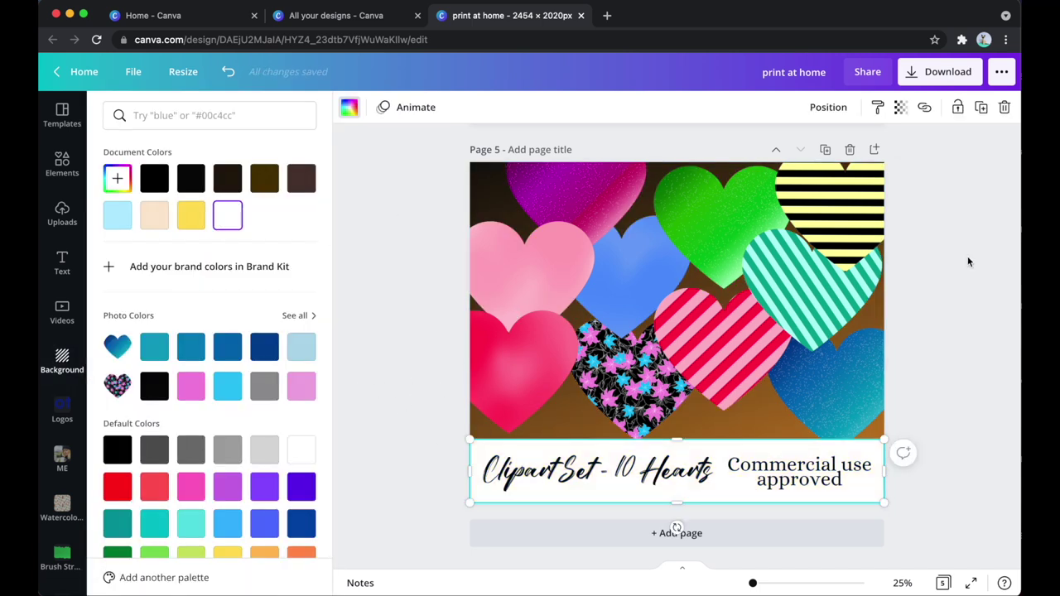
{"action": "left_click", "coordinate": [190, 178]}
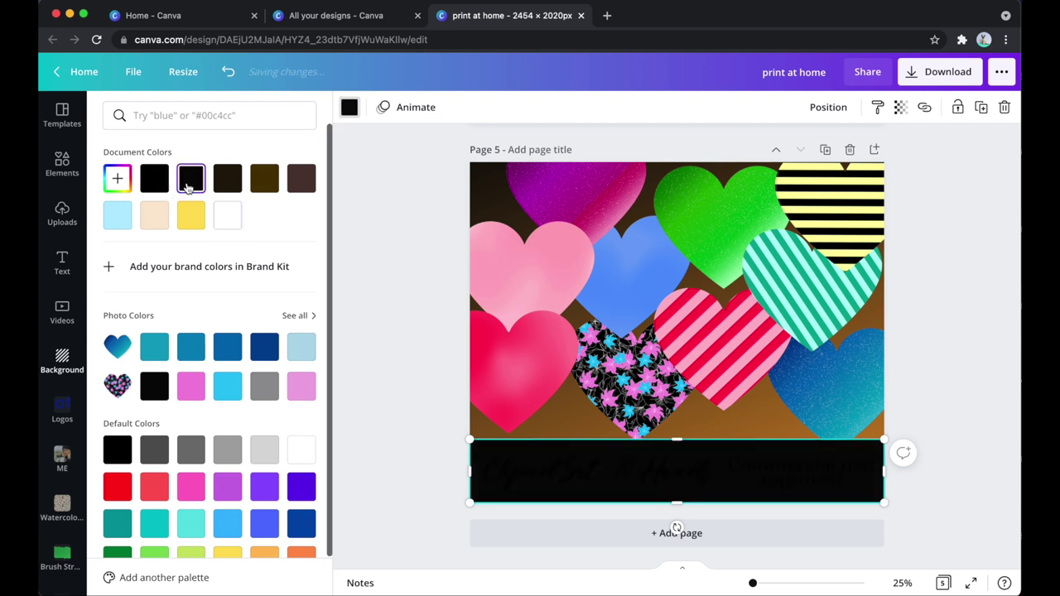
Step: Change the color of both the title and the "Commercial use approved" text to white
{"action": "left_click", "coordinate": [608, 475]}
{"action": "left_click", "coordinate": [556, 107]}
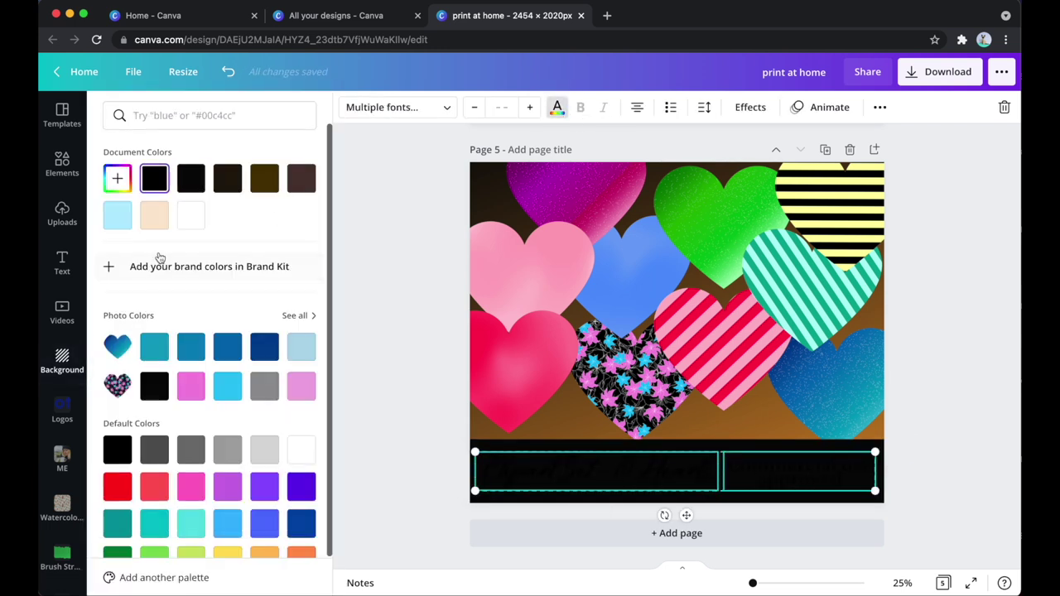
{"action": "left_click", "coordinate": [190, 215]}
{"action": "left_click", "coordinate": [428, 362]}
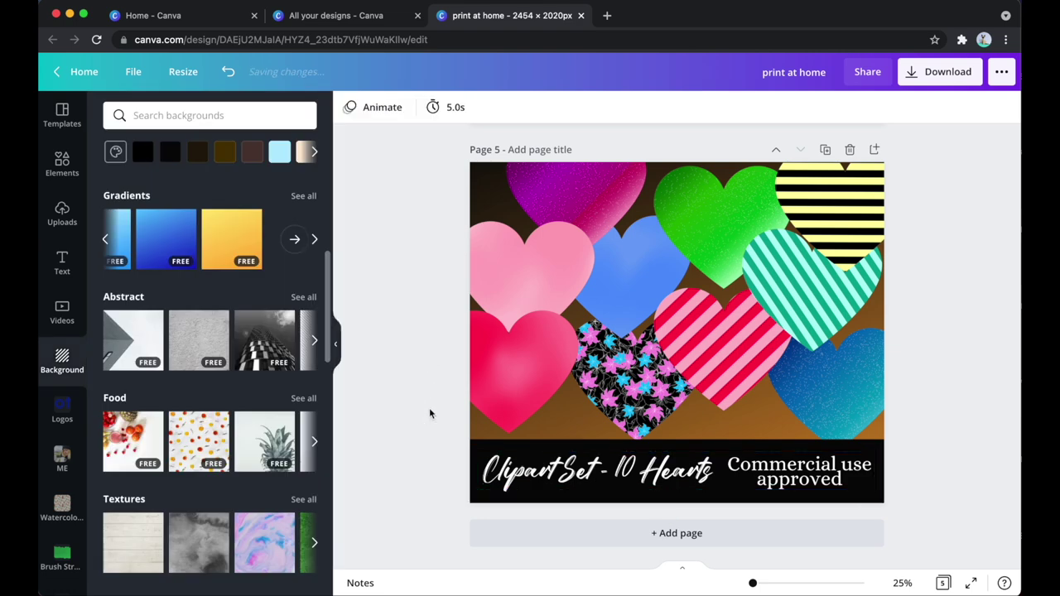
Step: Scale down the whole group of hearts and reposition it so every heart fits inside the page above the text band
{"action": "left_click_drag", "start_coordinate": [919, 460], "coordinate": [460, 139]}
{"action": "left_click_drag", "start_coordinate": [493, 174], "coordinate": [530, 203]}
{"action": "left_click_drag", "start_coordinate": [770, 360], "coordinate": [717, 334]}
{"action": "left_click", "coordinate": [905, 322]}
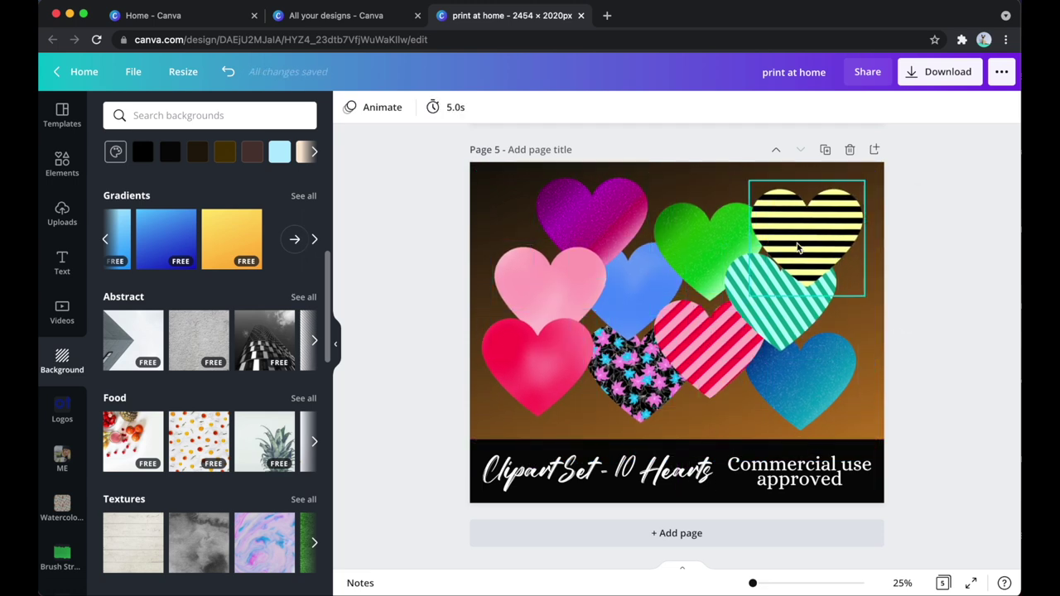
Step: Move the yellow-and-black striped heart closer to the page's right edge and shift all the hearts slightly left
{"action": "left_click_drag", "start_coordinate": [797, 246], "coordinate": [816, 245]}
{"action": "left_click_drag", "start_coordinate": [946, 434], "coordinate": [561, 244]}
{"action": "left_click_drag", "start_coordinate": [642, 280], "coordinate": [637, 277]}
{"action": "left_click", "coordinate": [878, 341]}
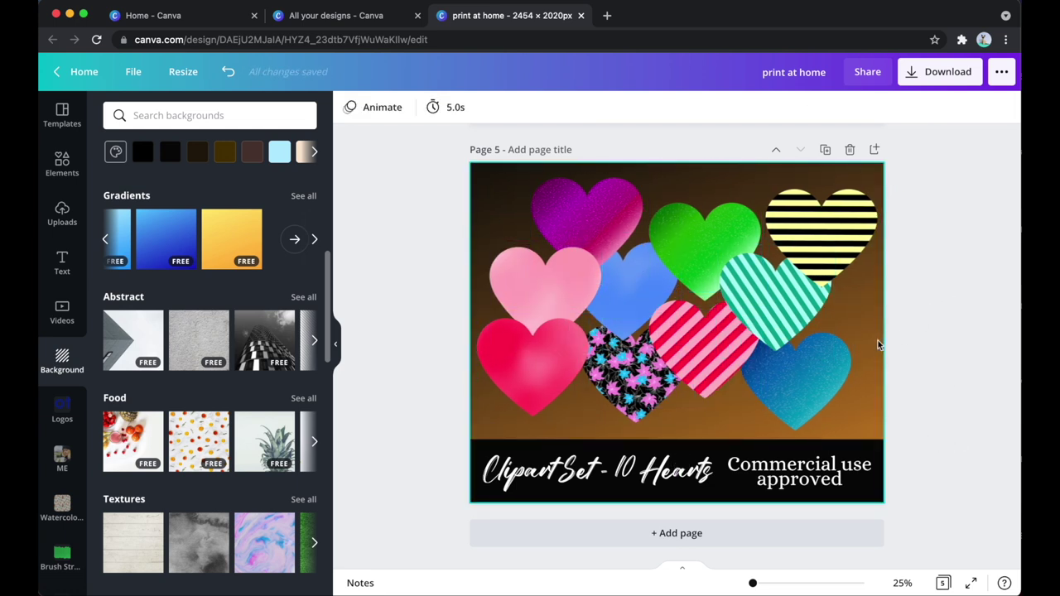
Step: Try white, light blue and near-black as the gradient background's first color
{"action": "left_click", "coordinate": [877, 340]}
{"action": "left_click", "coordinate": [350, 108]}
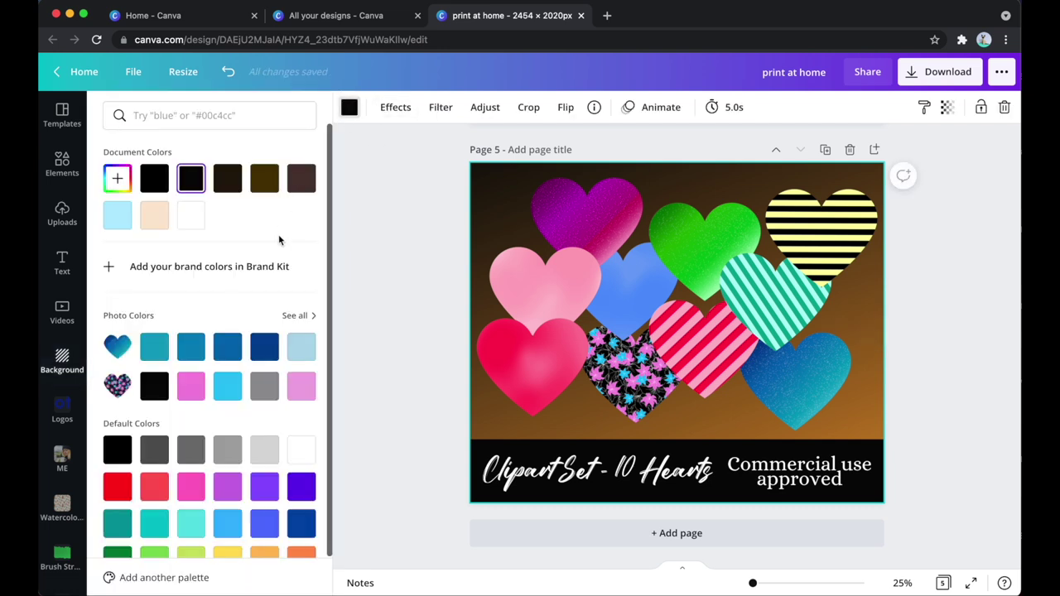
{"action": "left_click", "coordinate": [192, 217]}
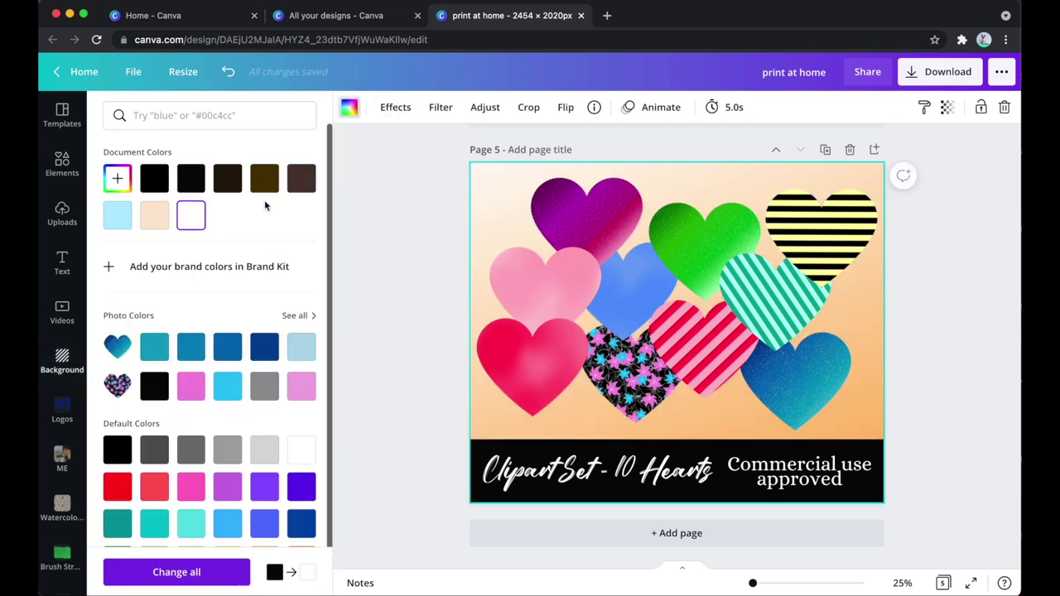
{"action": "left_click", "coordinate": [117, 216]}
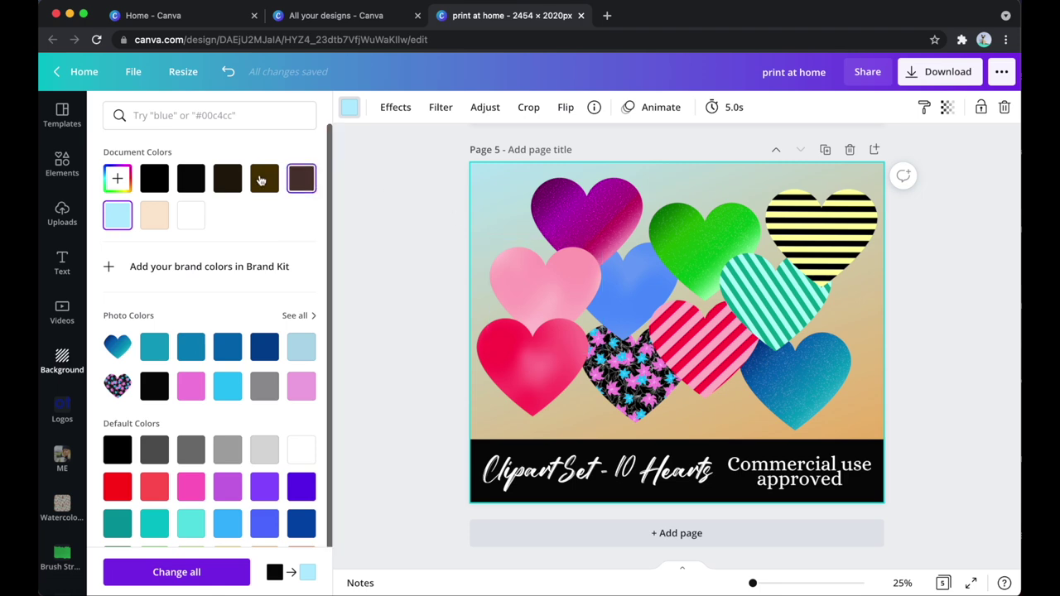
{"action": "left_click", "coordinate": [190, 179]}
{"action": "left_click", "coordinate": [416, 253]}
Step: Apply the blue gradient as the page background and change its light blue tone to black
{"action": "left_click", "coordinate": [172, 249]}
{"action": "left_click", "coordinate": [349, 108]}
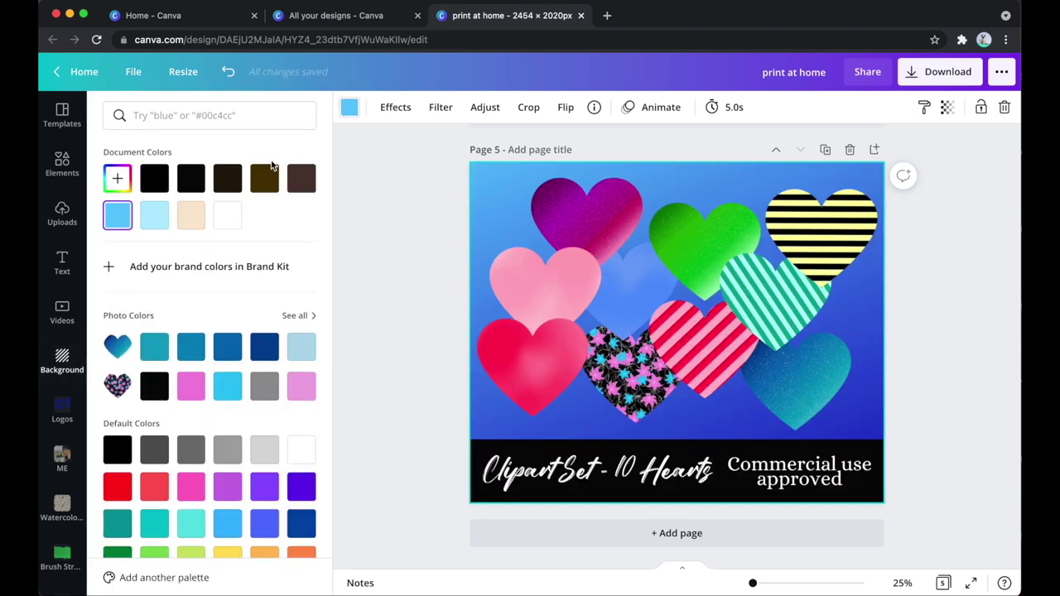
{"action": "left_click", "coordinate": [154, 179]}
{"action": "left_click", "coordinate": [390, 283]}
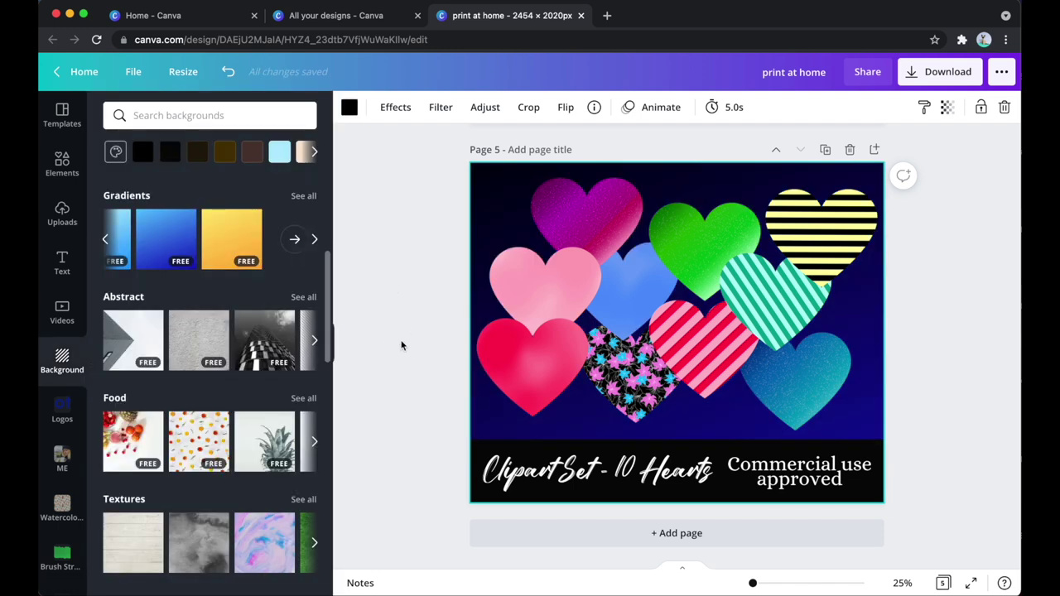
{"action": "left_click", "coordinate": [400, 334]}
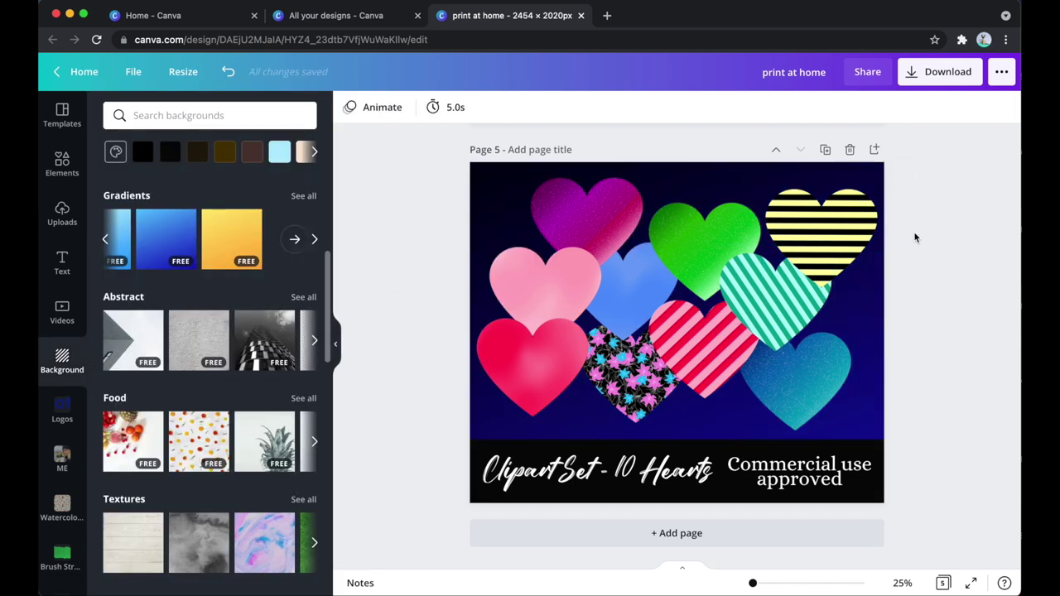
Step: Duplicate the clipart listing page
{"action": "left_click", "coordinate": [828, 151]}
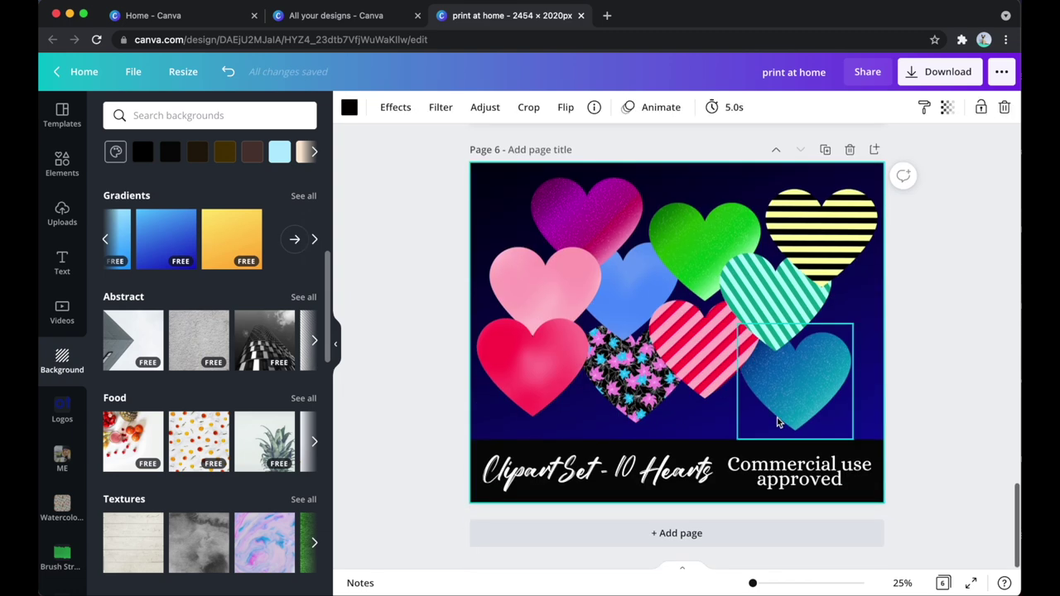
Step: Replace all ten hearts on the duplicated page with one enlarged copy of the red heart, placed on the page's right half
{"action": "left_click_drag", "start_coordinate": [899, 390], "coordinate": [460, 213]}
{"action": "key", "text": "Delete"}
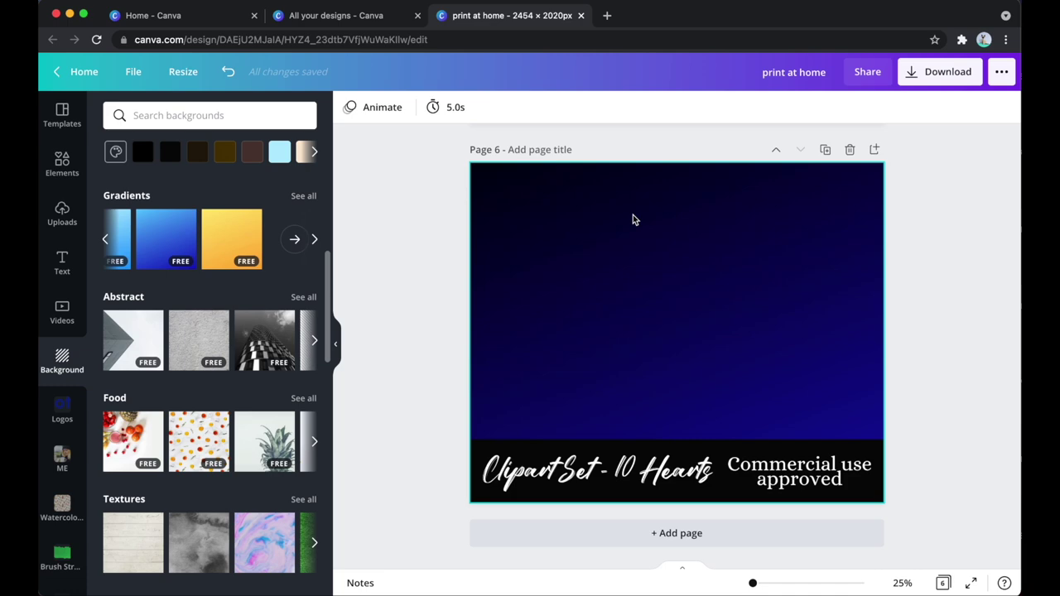
{"action": "scroll", "coordinate": [594, 439], "scroll_direction": "up", "scroll_amount": 3}
{"action": "scroll", "coordinate": [572, 372], "scroll_direction": "up", "scroll_amount": 5}
{"action": "left_click", "coordinate": [531, 289]}
{"action": "scroll", "coordinate": [531, 289], "scroll_direction": "down", "scroll_amount": 8}
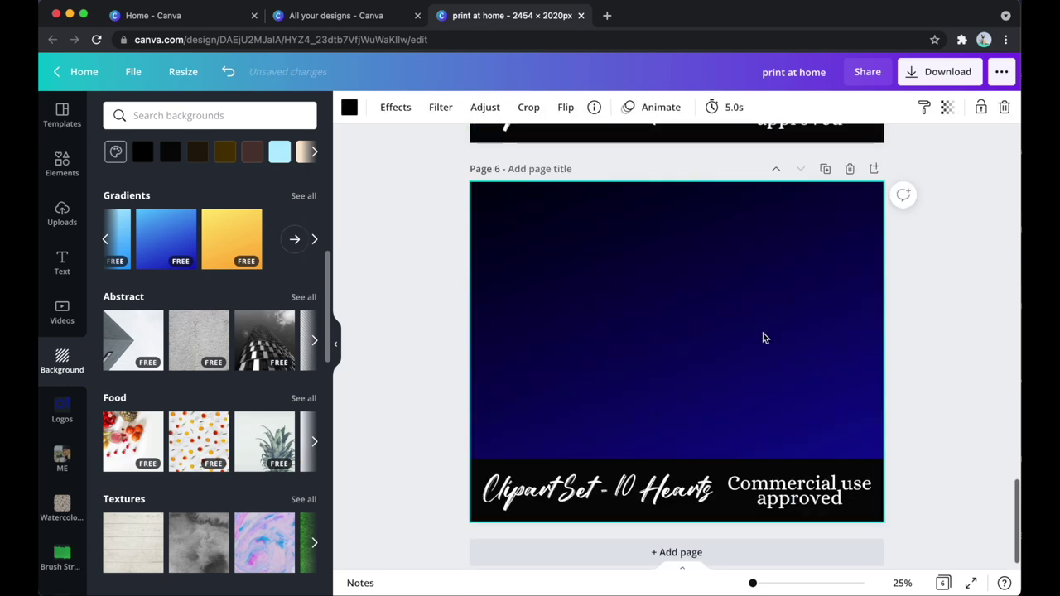
{"action": "key", "text": "ctrl+v"}
{"action": "left_click_drag", "start_coordinate": [592, 329], "coordinate": [694, 218]}
{"action": "left_click_drag", "start_coordinate": [624, 322], "coordinate": [793, 309]}
Step: Copy the "Commercial use approved" text beside the heart and change it to "Size approx: 3,500 x 3,100 px each - PNG files with a transparent background"
{"action": "left_click", "coordinate": [825, 504]}
{"action": "left_click_drag", "start_coordinate": [826, 511], "coordinate": [578, 263]}
{"action": "double_click", "coordinate": [578, 264]}
{"action": "type", "text": "Size approx: 3,500 x 3,100 px each - PNG files with a transparent background"}
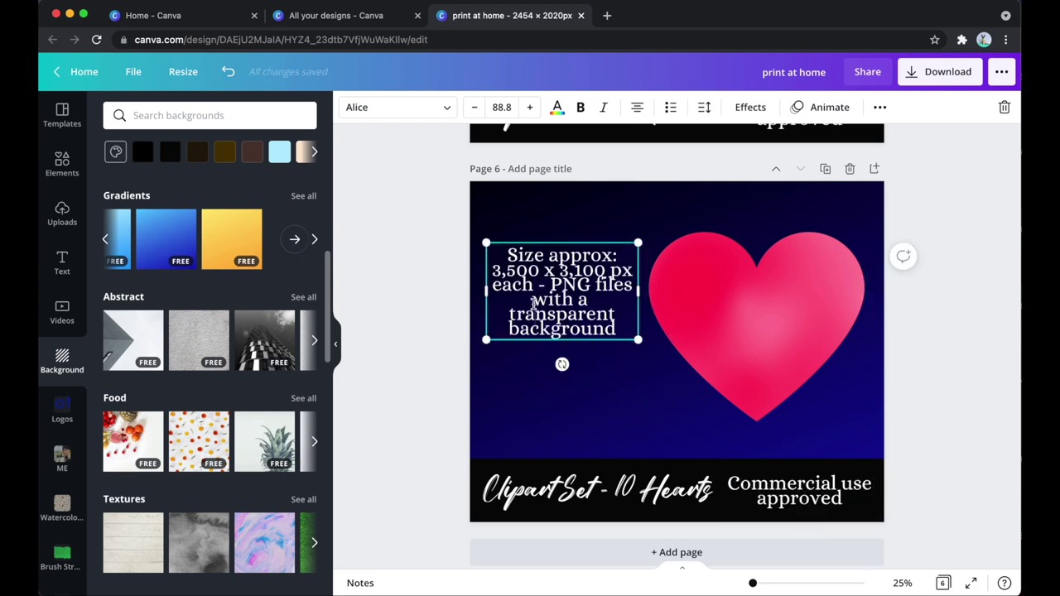
Step: Increase the size text's line spacing to about 0.87
{"action": "key", "text": "super+a"}
{"action": "left_click", "coordinate": [705, 108]}
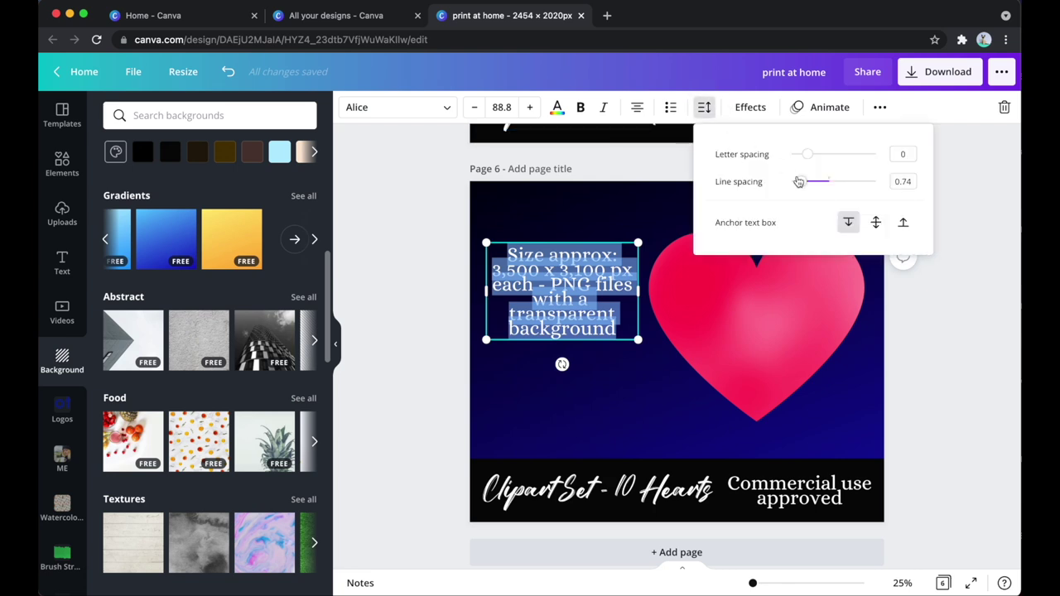
{"action": "left_click_drag", "start_coordinate": [802, 183], "coordinate": [810, 182]}
{"action": "left_click", "coordinate": [434, 236]}
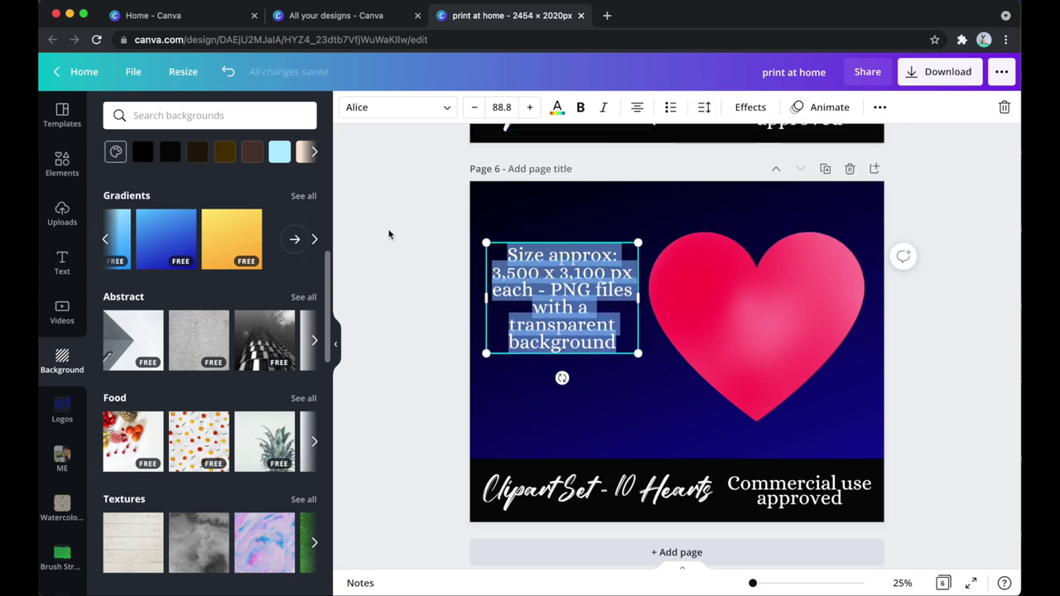
{"action": "left_click", "coordinate": [433, 251]}
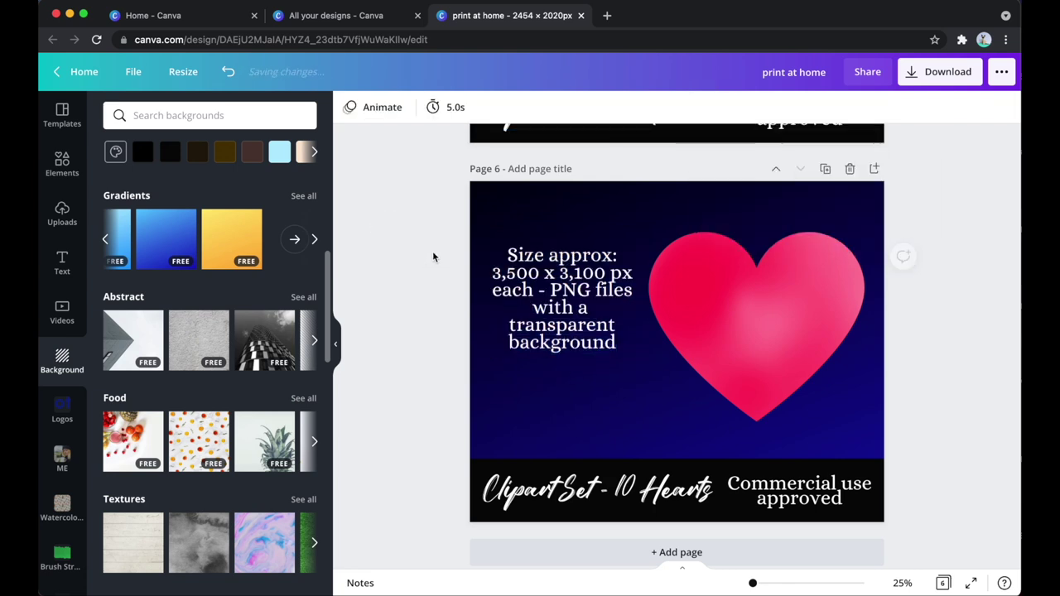
Step: Move the size text up and add below it "10 files included with 10 heart illustrations in different colors"
{"action": "left_click", "coordinate": [577, 311]}
{"action": "left_click_drag", "start_coordinate": [575, 305], "coordinate": [577, 278]}
{"action": "left_click", "coordinate": [618, 320]}
{"action": "type", "text": "10 files included with 10 heart illustrations in different colors"}
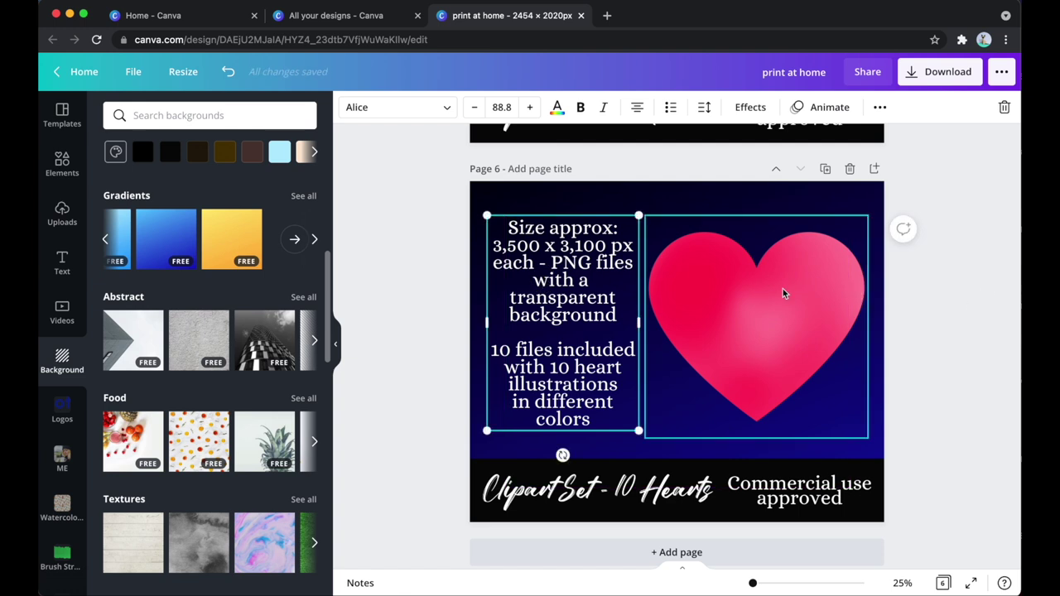
{"action": "left_click", "coordinate": [937, 342]}
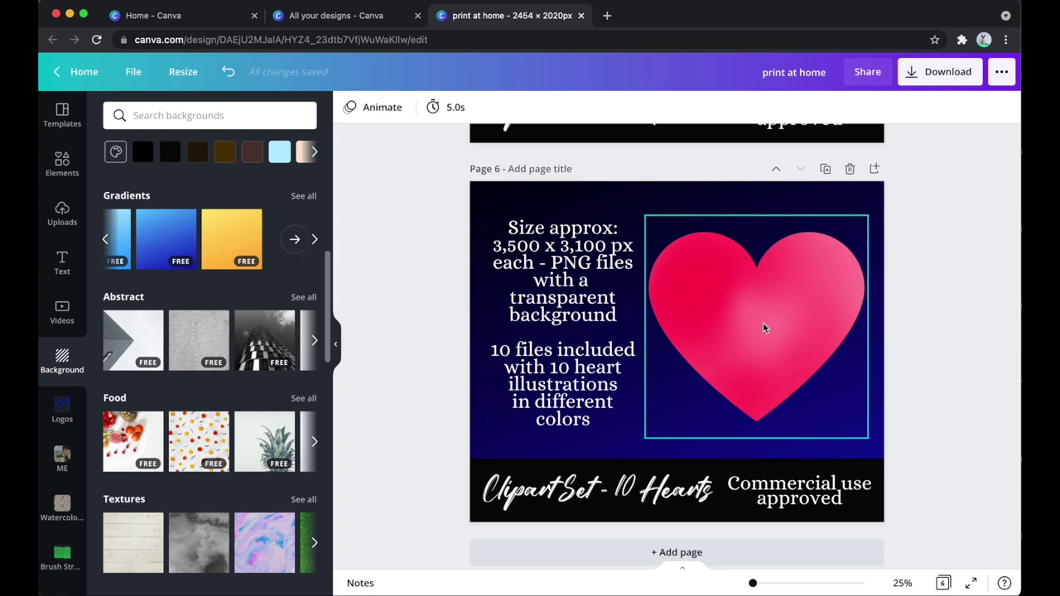
Step: Enlarge the red heart and send it to the back, behind the text and the black banner
{"action": "left_click", "coordinate": [763, 323]}
{"action": "left_click_drag", "start_coordinate": [644, 440], "coordinate": [551, 533]}
{"action": "left_click", "coordinate": [828, 107]}
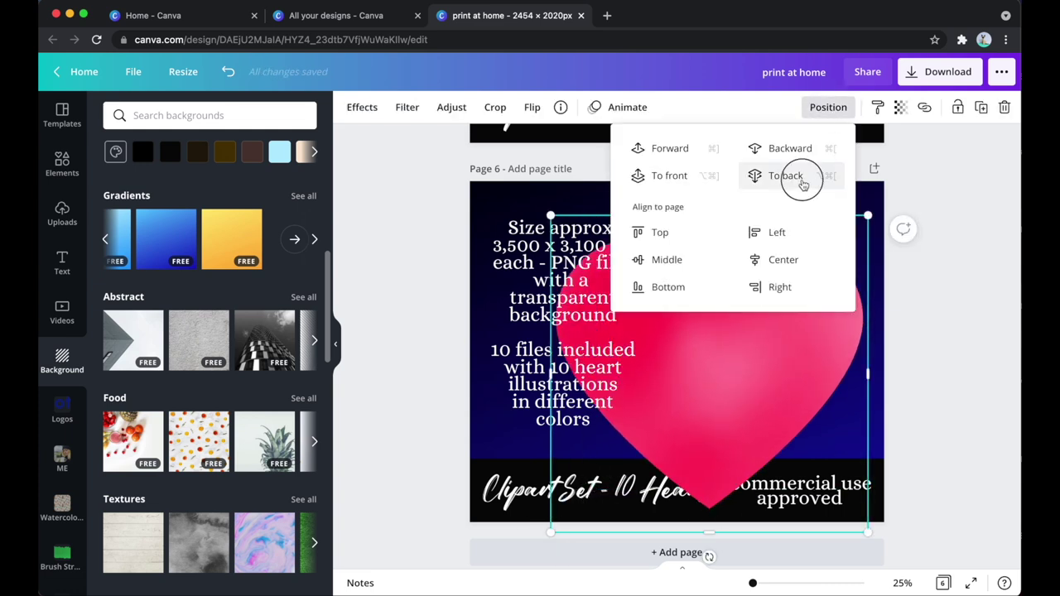
{"action": "left_click", "coordinate": [785, 175]}
{"action": "left_click", "coordinate": [986, 313]}
{"action": "left_click", "coordinate": [975, 330]}
Step: Shift the red heart right and enlarge it further so it runs off the page's right edge
{"action": "left_click_drag", "start_coordinate": [691, 323], "coordinate": [819, 331]}
{"action": "left_click", "coordinate": [959, 246]}
{"action": "left_click", "coordinate": [844, 315]}
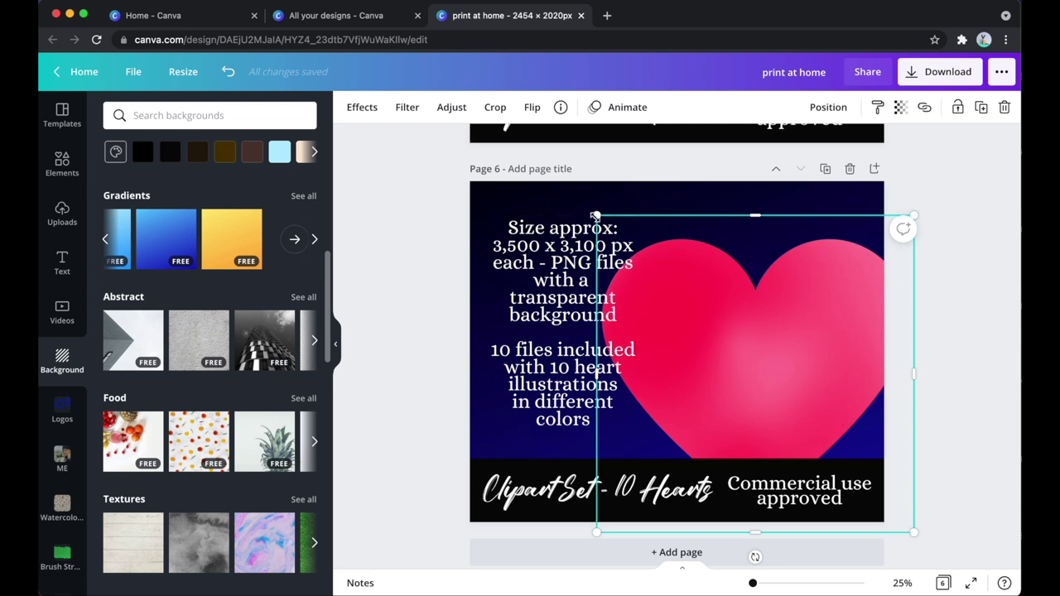
{"action": "left_click_drag", "start_coordinate": [597, 215], "coordinate": [545, 164]}
{"action": "left_click_drag", "start_coordinate": [783, 301], "coordinate": [802, 310]}
{"action": "left_click", "coordinate": [958, 355]}
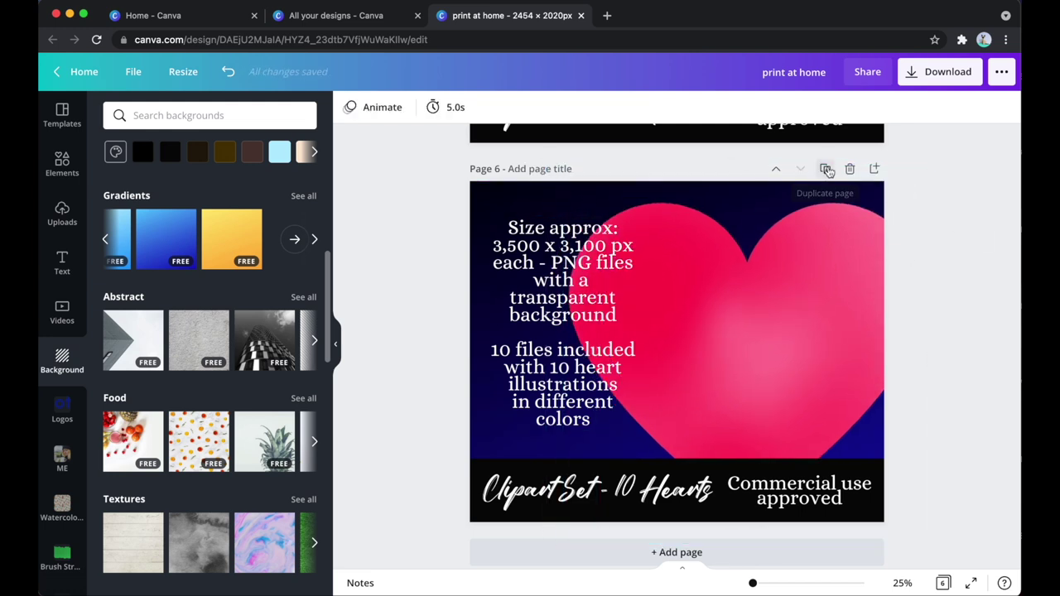
Step: Duplicate the page and swap its layout, with the red heart running off the left edge and the text block on the right
{"action": "left_click", "coordinate": [828, 169]}
{"action": "left_click_drag", "start_coordinate": [781, 343], "coordinate": [598, 340]}
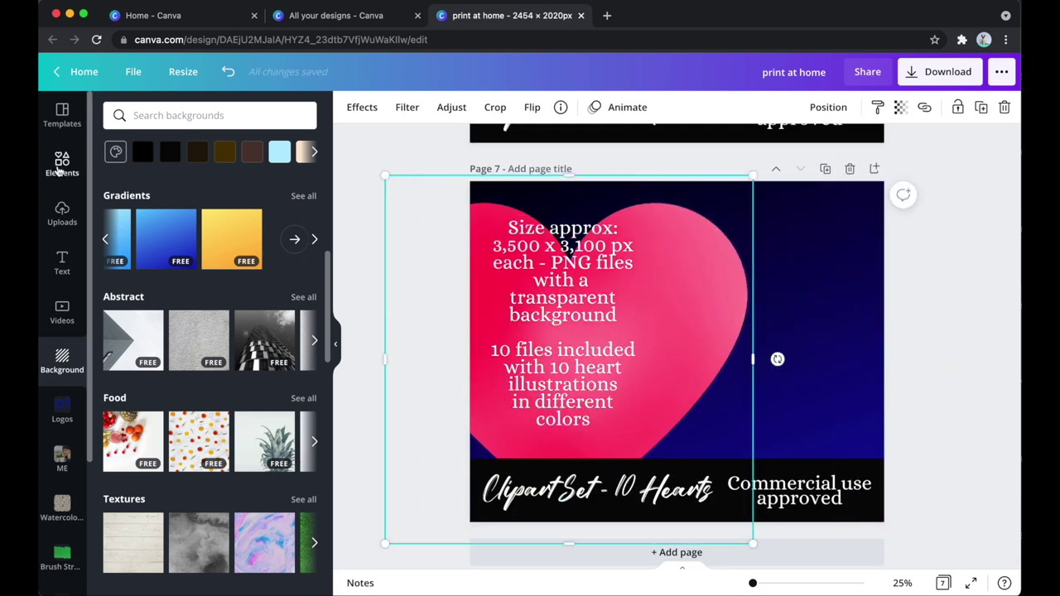
{"action": "left_click", "coordinate": [64, 216]}
{"action": "left_click", "coordinate": [563, 348]}
{"action": "left_click_drag", "start_coordinate": [564, 348], "coordinate": [775, 348]}
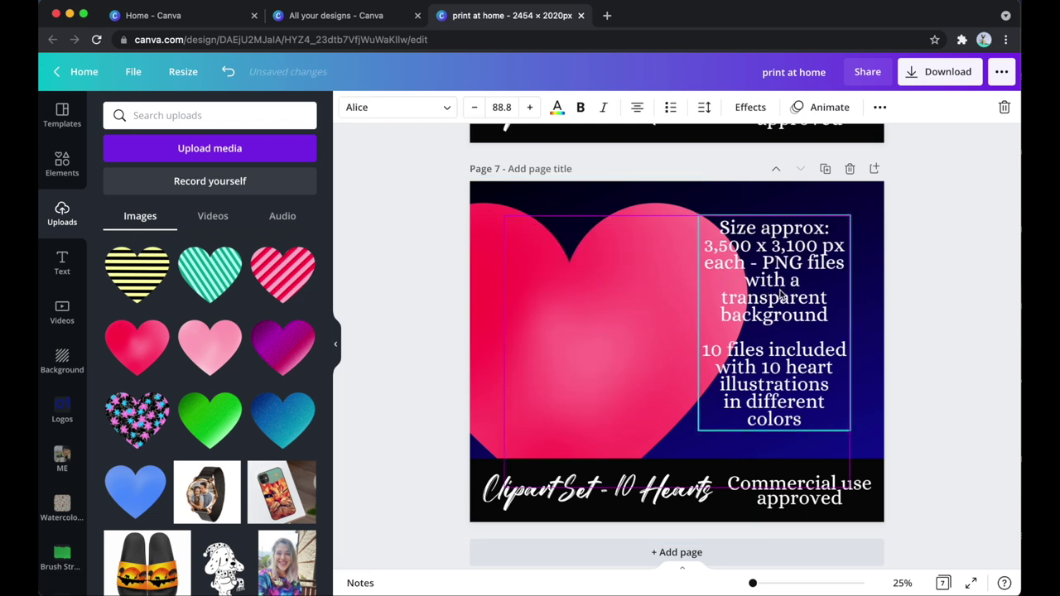
Step: Try the teal-striped, floral and purple uploaded hearts in place of the large red heart and settle on the plain light blue one
{"action": "left_click_drag", "start_coordinate": [212, 286], "coordinate": [561, 284]}
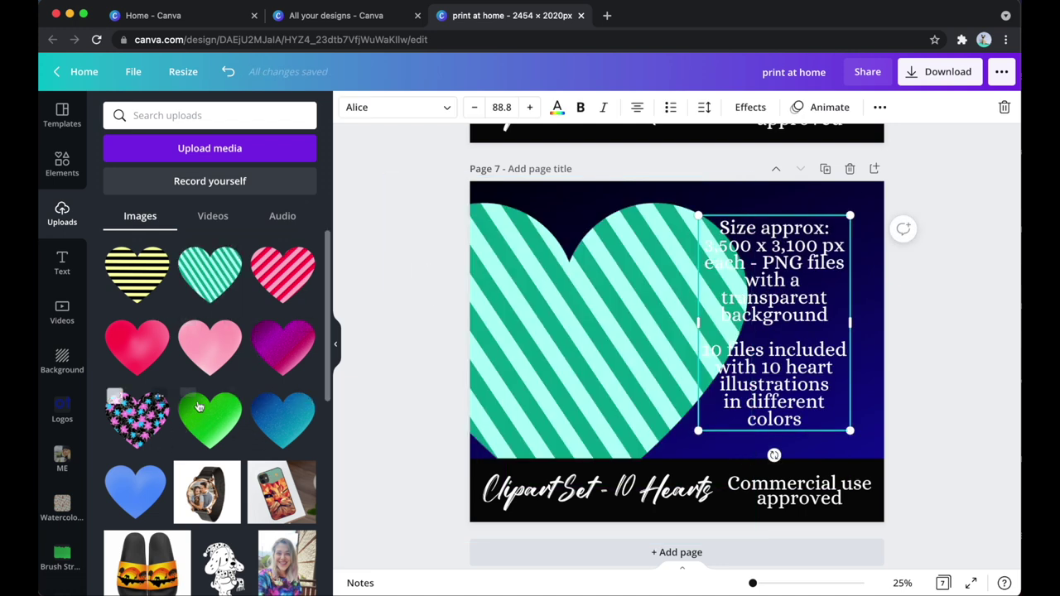
{"action": "left_click_drag", "start_coordinate": [116, 398], "coordinate": [545, 331]}
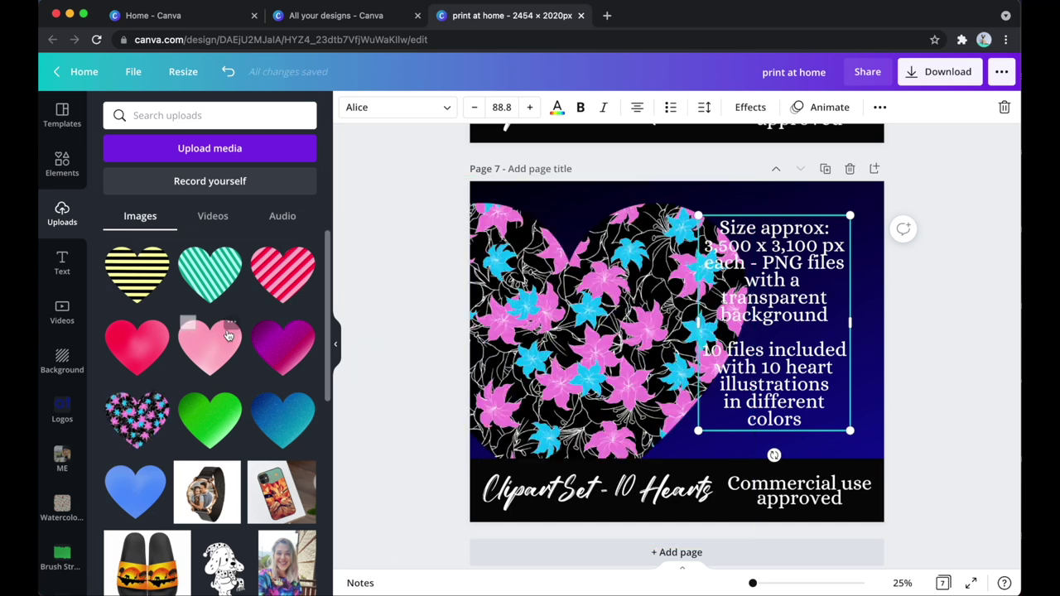
{"action": "left_click_drag", "start_coordinate": [283, 341], "coordinate": [605, 324]}
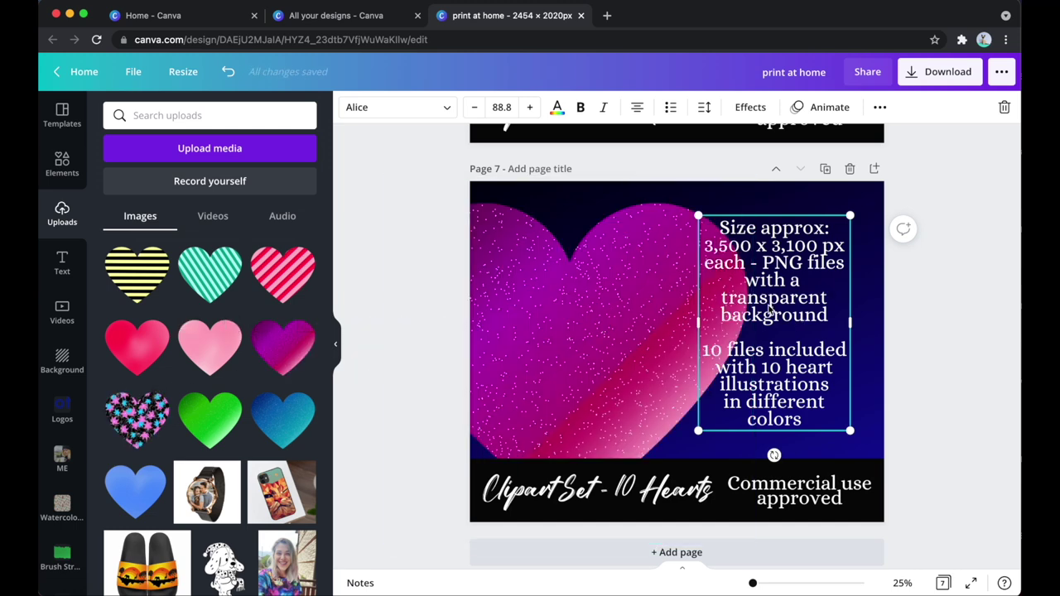
{"action": "left_click_drag", "start_coordinate": [135, 273], "coordinate": [557, 303]}
{"action": "key", "text": "super+z"}
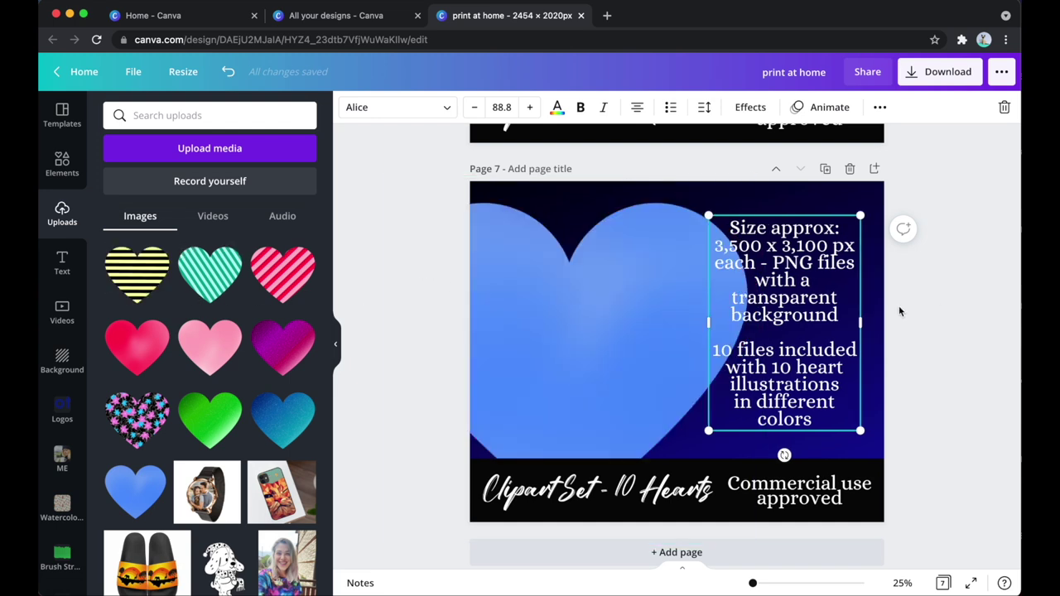
Step: Replace the text with "Uses: Personal- for your art projects, for your scrapbooking, and making awesome gifts for friends" and widen its text box
{"action": "left_click", "coordinate": [976, 319]}
{"action": "double_click", "coordinate": [789, 290]}
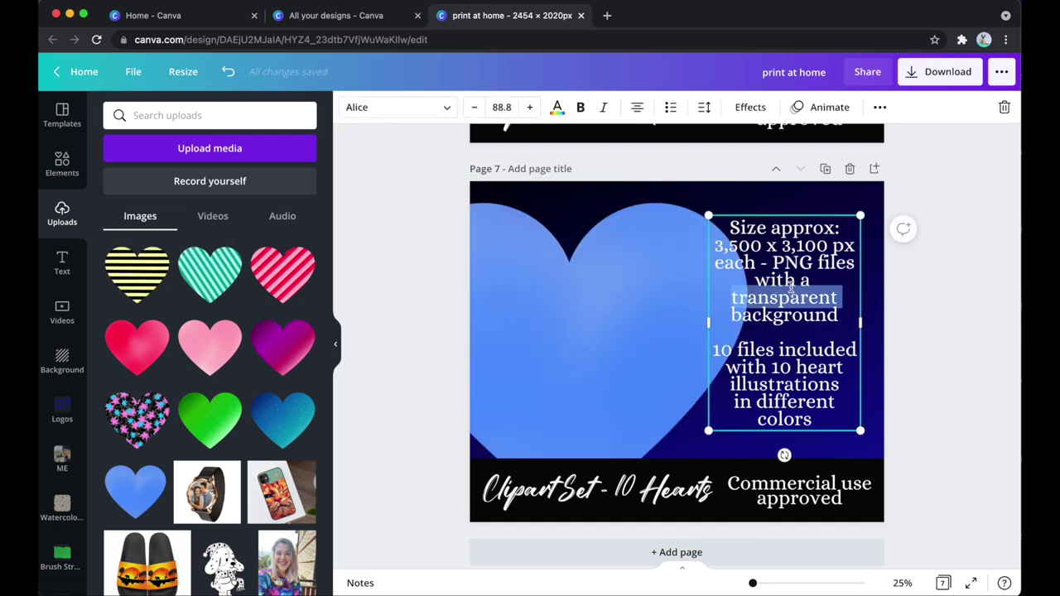
{"action": "key", "text": "super+z"}
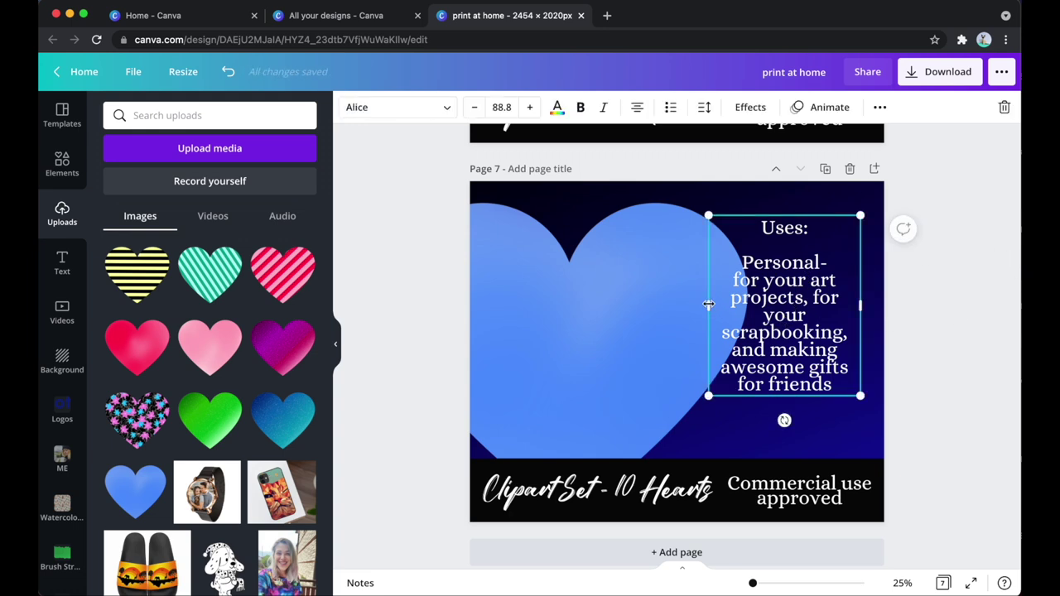
{"action": "left_click_drag", "start_coordinate": [655, 304], "coordinate": [560, 298]}
Step: Add "Commercial-" text allowing use in physical products sold as is and in printable or digital items, ending with "(cannot be sold as clipart)"
{"action": "key", "text": "Return"}
{"action": "key", "text": "Return"}
{"action": "type", "text": "Commercial-"}
{"action": "key", "text": "Return"}
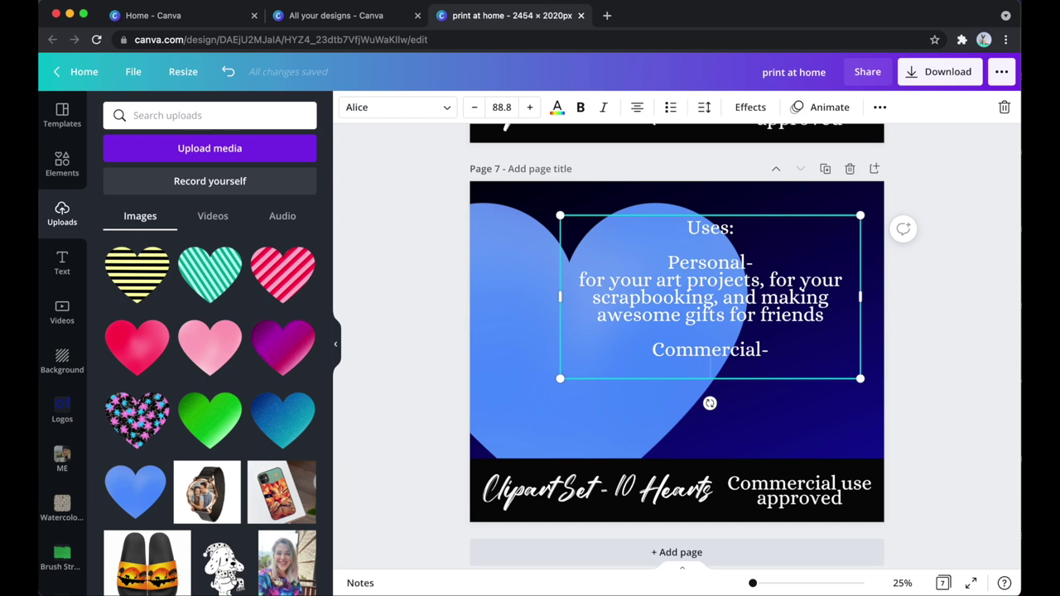
{"action": "type", "text": "Can be used in the making of any physical product you're selling as is. as well as combined with printable or digital items. (cannot be sold as clipart)"}
Step: Shift the uses text block slightly up to fit above the black banner and inside the page's right edge
{"action": "left_click", "coordinate": [963, 331]}
{"action": "left_click", "coordinate": [812, 366]}
{"action": "left_click_drag", "start_coordinate": [812, 366], "coordinate": [808, 356]}
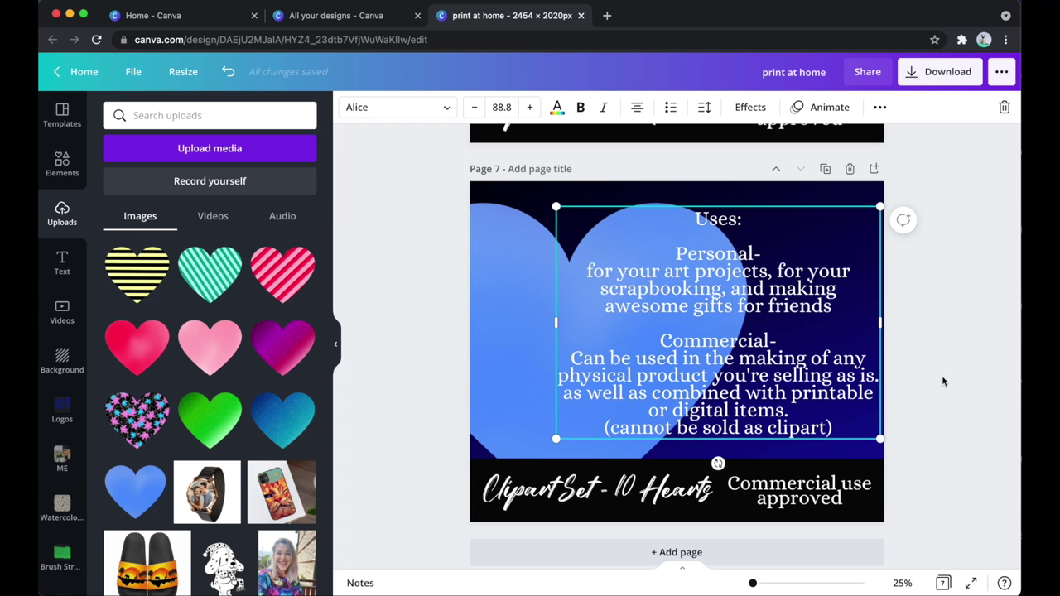
{"action": "left_click_drag", "start_coordinate": [719, 348], "coordinate": [715, 346]}
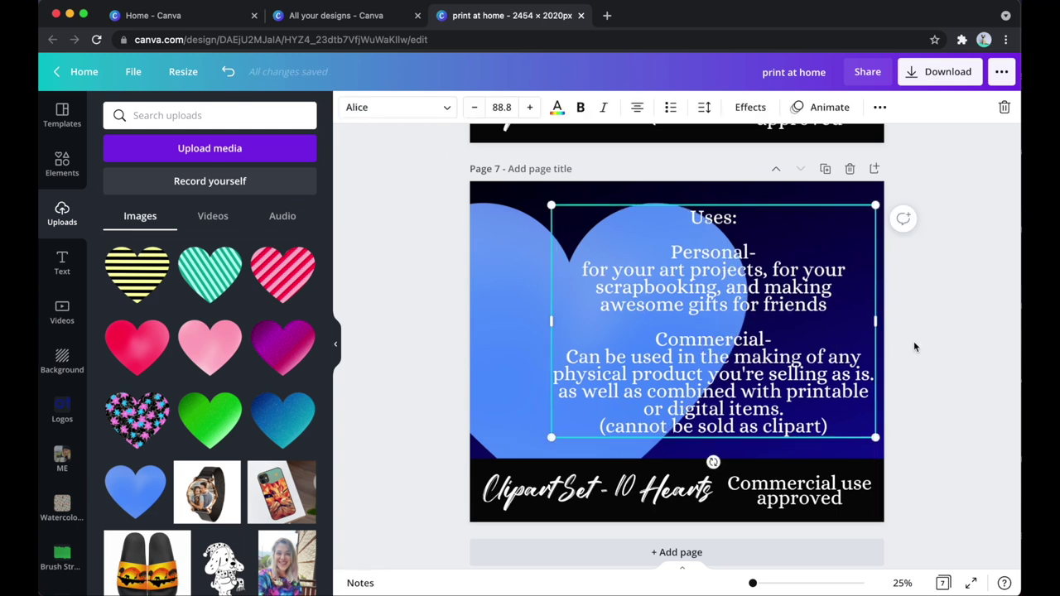
{"action": "left_click", "coordinate": [907, 347]}
Step: Shrink the light blue heart to about half its size and move it to the page's lower-left area, partly behind the banner
{"action": "left_click", "coordinate": [524, 254]}
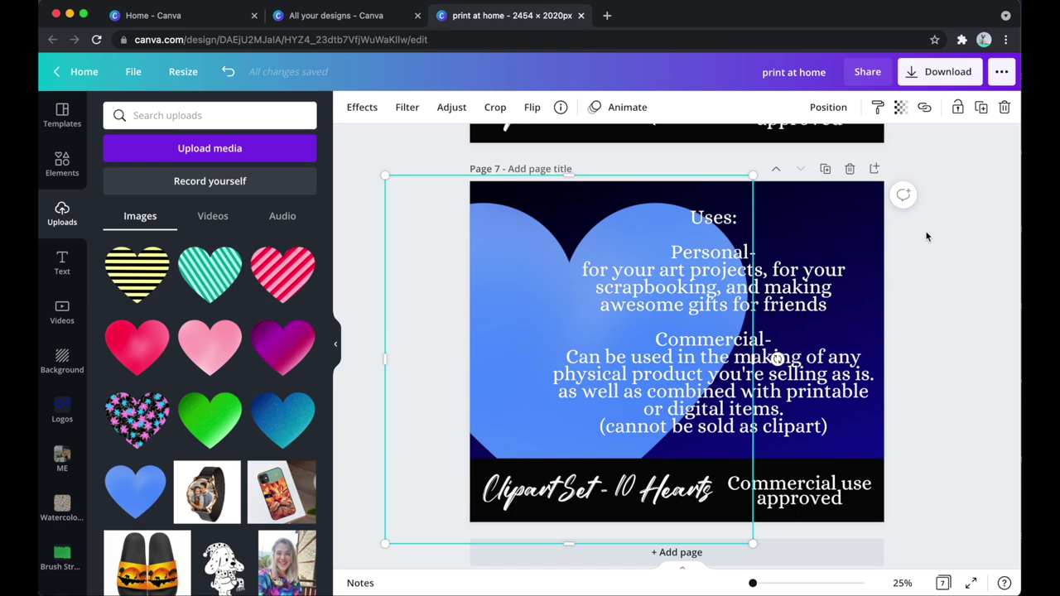
{"action": "left_click", "coordinate": [938, 303]}
{"action": "left_click_drag", "start_coordinate": [525, 322], "coordinate": [590, 286]}
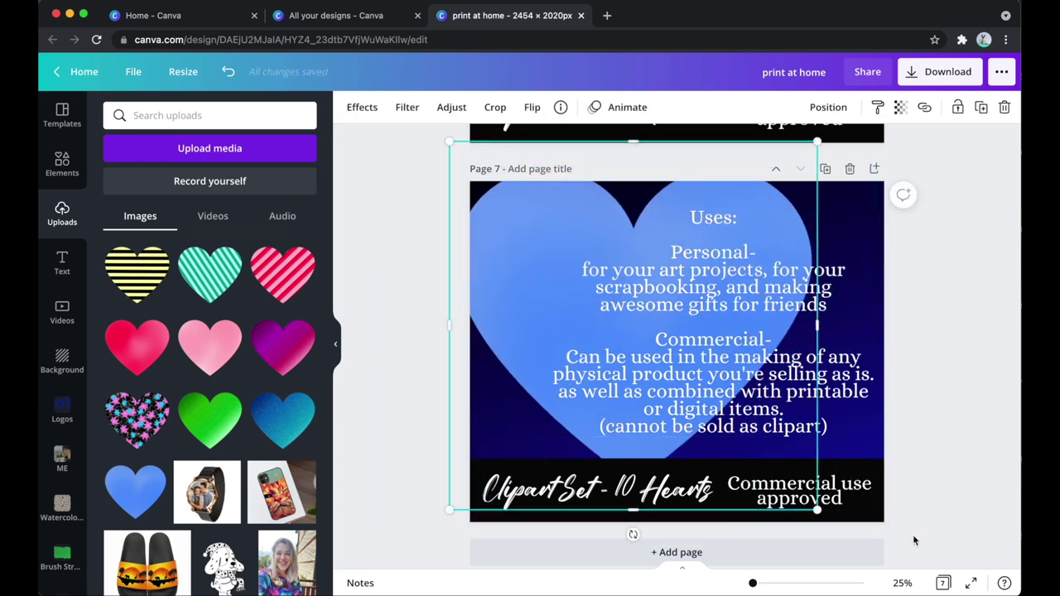
{"action": "left_click_drag", "start_coordinate": [818, 510], "coordinate": [645, 338]}
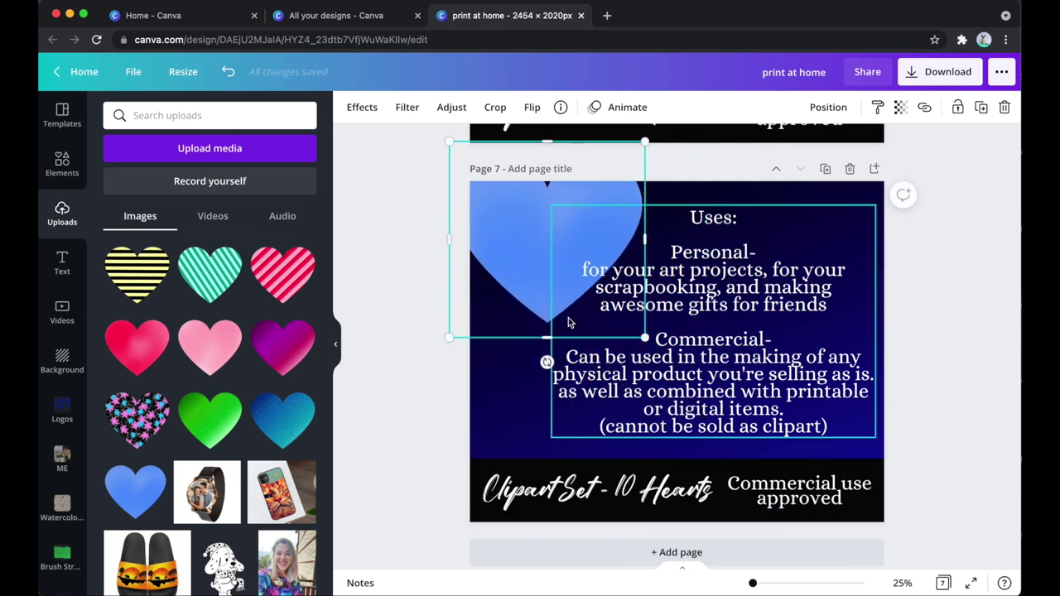
{"action": "left_click_drag", "start_coordinate": [515, 235], "coordinate": [517, 408]}
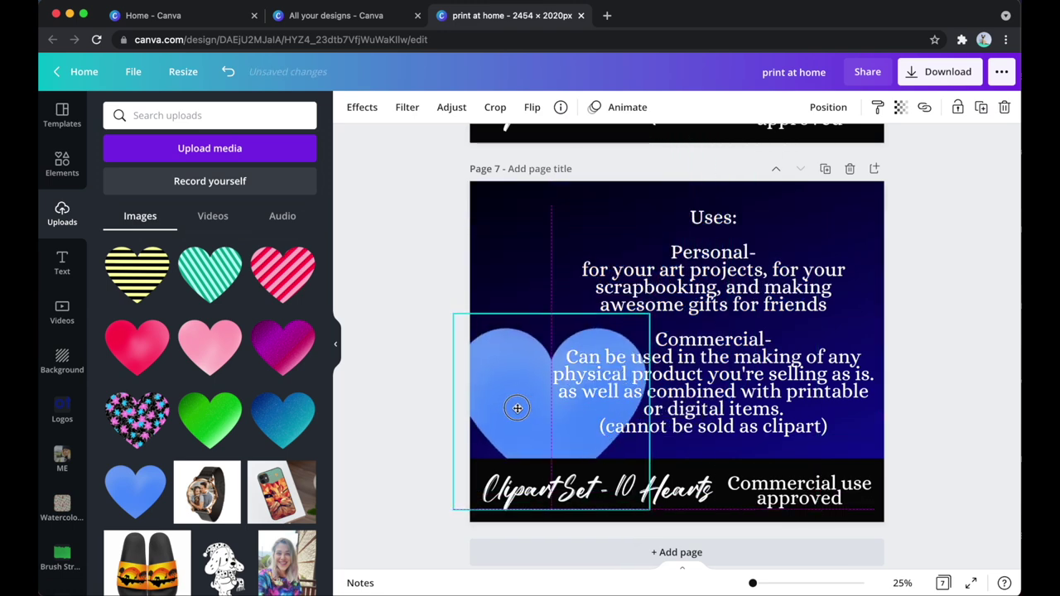
Step: Remove the "Uses:" line from the text block and narrow the block to sit beside the heart
{"action": "left_click", "coordinate": [667, 271]}
{"action": "left_click_drag", "start_coordinate": [667, 271], "coordinate": [668, 258]}
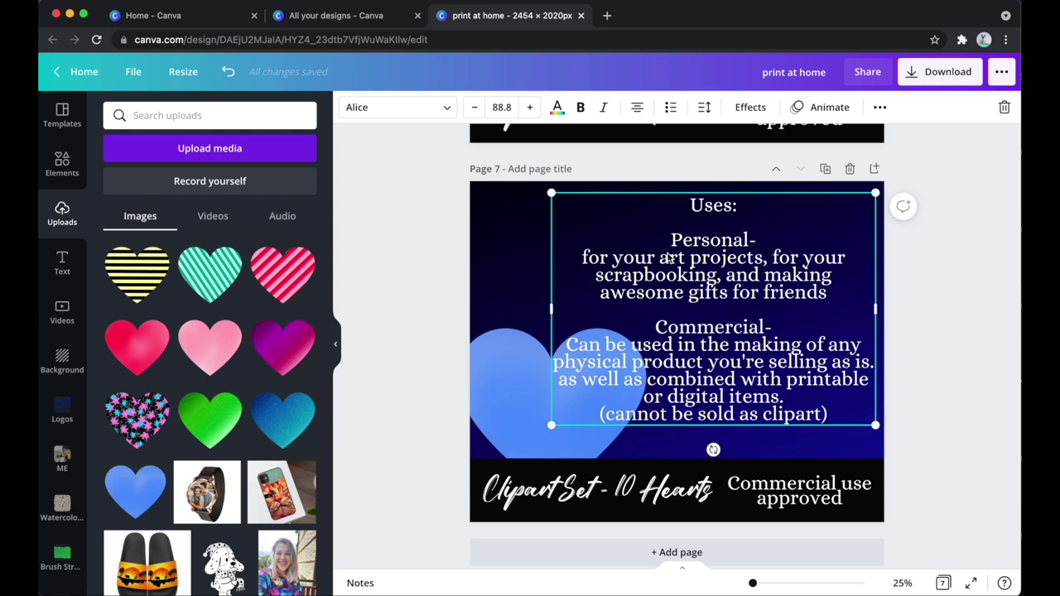
{"action": "triple_click", "coordinate": [701, 213]}
{"action": "key", "text": "BackSpace"}
Step: Slightly increase the line spacing of the Personal and Commercial text block
{"action": "left_click", "coordinate": [708, 109]}
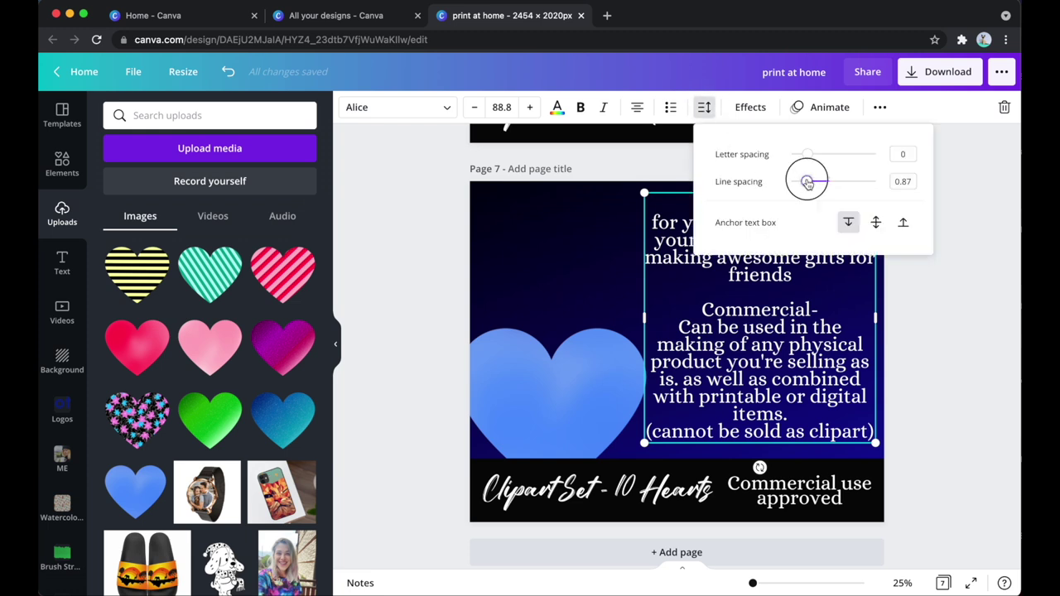
{"action": "left_click_drag", "start_coordinate": [808, 183], "coordinate": [811, 182]}
{"action": "left_click", "coordinate": [899, 286]}
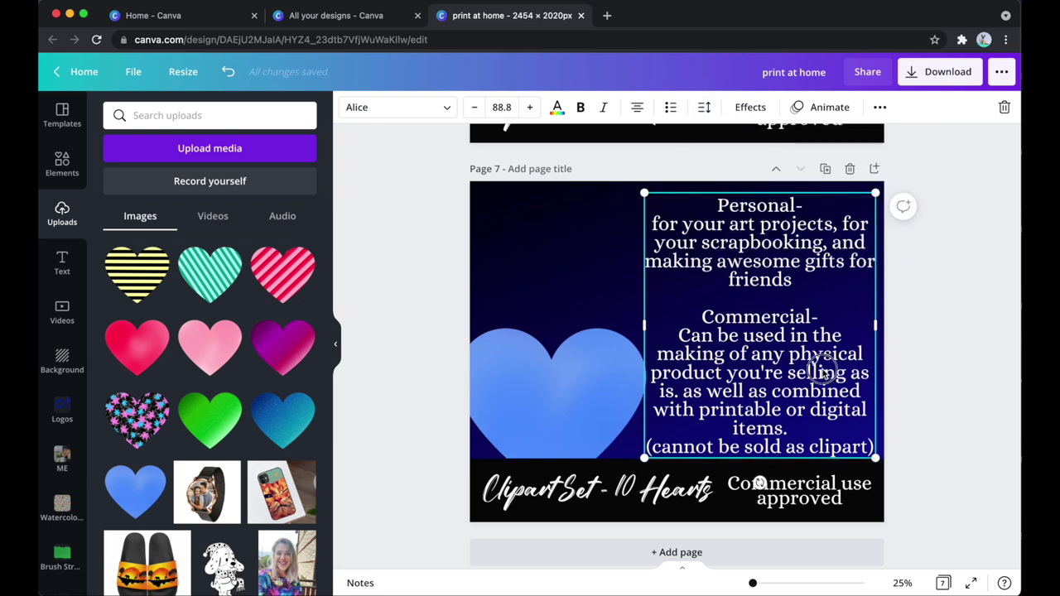
Step: Add a large script heading "Uses:" above the light blue heart, made from a copy of the "Clipart Set - 10 Hearts" title
{"action": "left_click", "coordinate": [675, 490]}
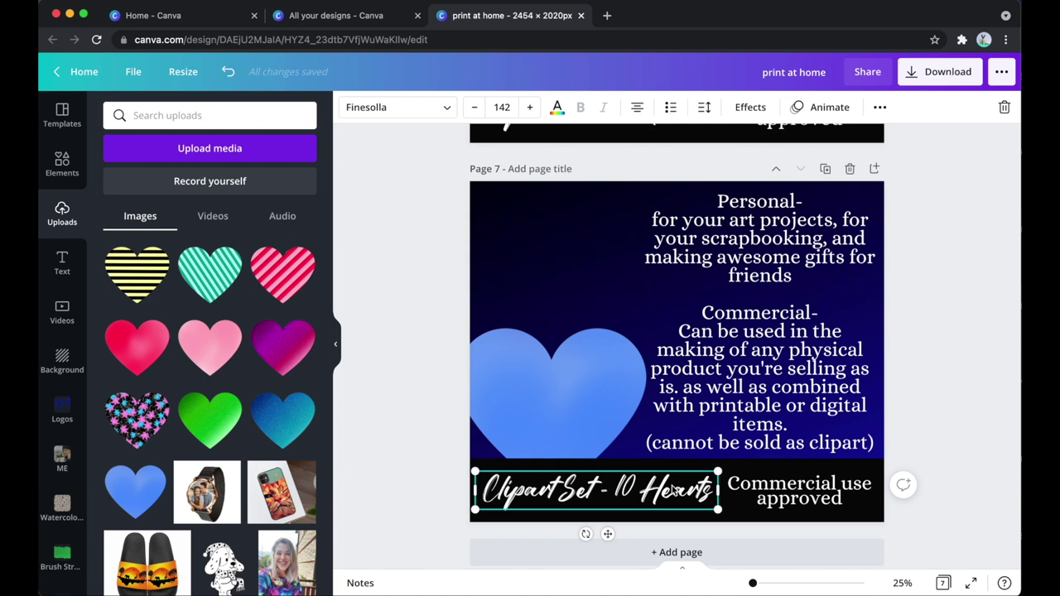
{"action": "key", "text": "ctrl+v"}
{"action": "left_click_drag", "start_coordinate": [721, 236], "coordinate": [624, 301]}
{"action": "left_click", "coordinate": [387, 285]}
{"action": "left_click_drag", "start_coordinate": [546, 259], "coordinate": [552, 241]}
Step: Review the finished listing pages above and return to the uses page
{"action": "scroll", "coordinate": [555, 254], "scroll_direction": "up", "scroll_amount": 5}
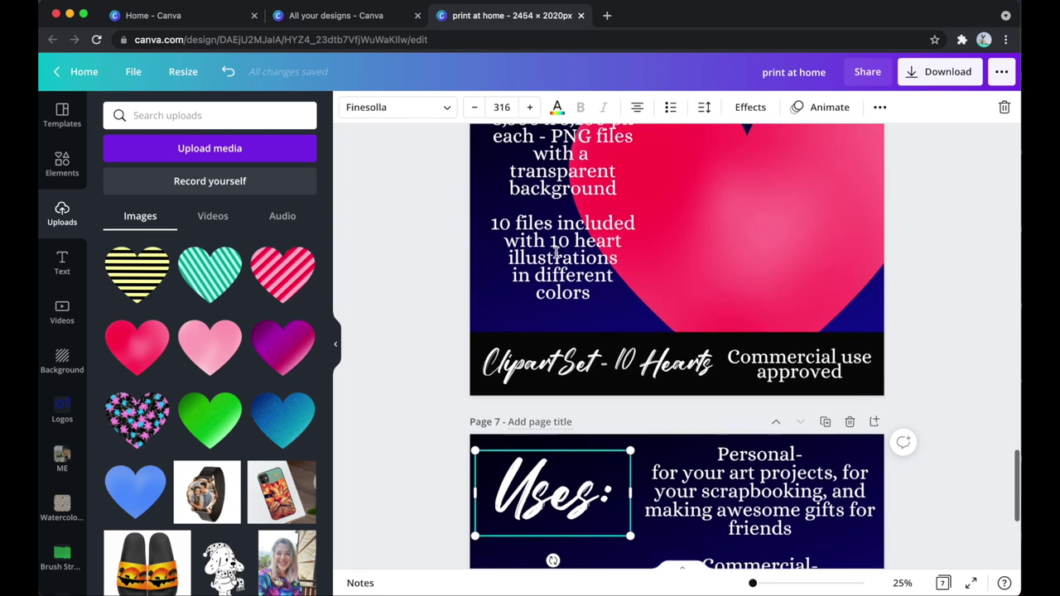
{"action": "scroll", "coordinate": [556, 254], "scroll_direction": "up", "scroll_amount": 3}
{"action": "scroll", "coordinate": [782, 265], "scroll_direction": "down", "scroll_amount": 8}
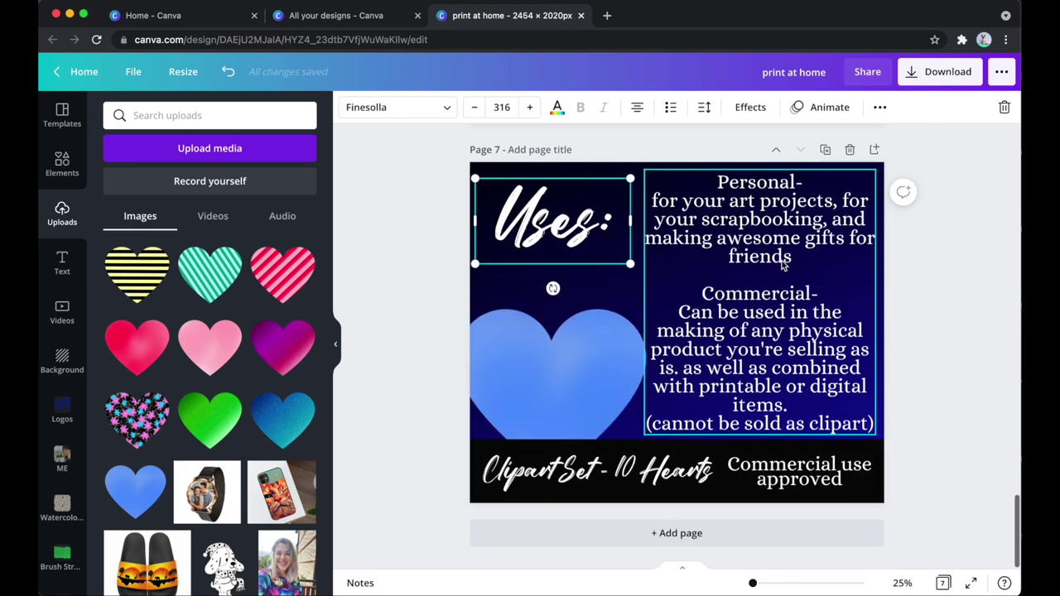
{"action": "left_click", "coordinate": [954, 319]}
{"action": "scroll", "coordinate": [831, 201], "scroll_direction": "up", "scroll_amount": 2}
{"action": "scroll", "coordinate": [831, 201], "scroll_direction": "up", "scroll_amount": 8}
{"action": "scroll", "coordinate": [894, 290], "scroll_direction": "down", "scroll_amount": 8}
{"action": "scroll", "coordinate": [895, 292], "scroll_direction": "down", "scroll_amount": 5}
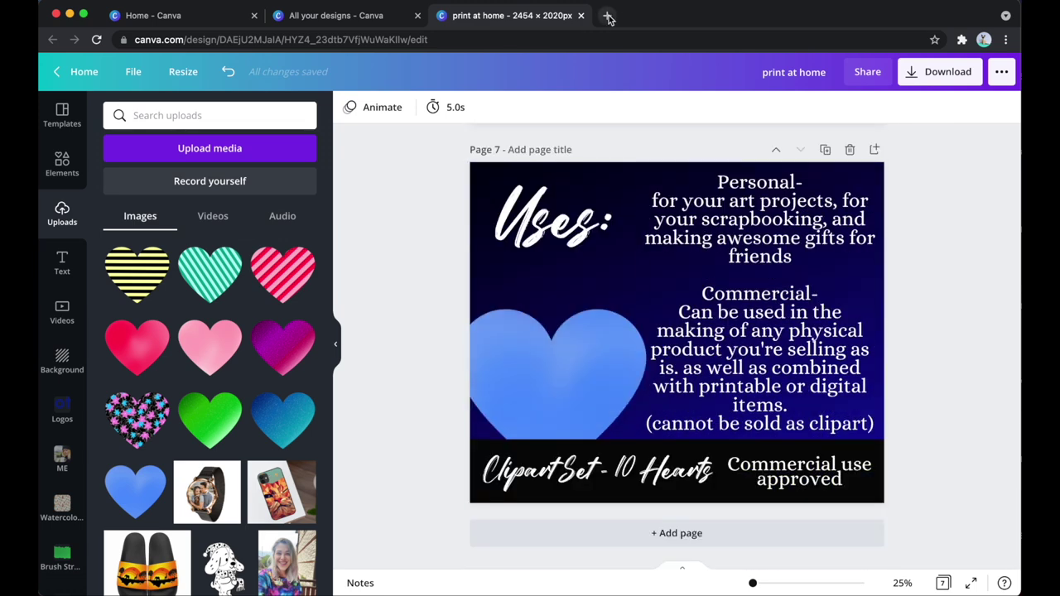
Step: Open placeit.net in a new browser tab
{"action": "left_click", "coordinate": [609, 18]}
{"action": "type", "text": "placeit.net"}
{"action": "key", "text": "Return"}
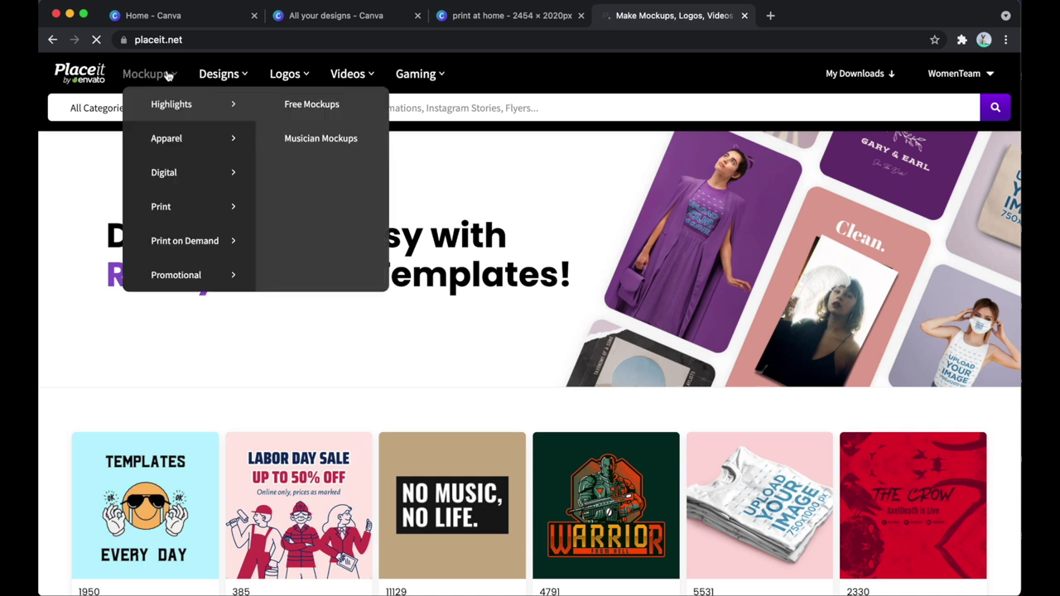
Step: Search the site for "mug mockup" and open the coffee mug mockup featuring a woman with round glasses
{"action": "left_click", "coordinate": [440, 110]}
{"action": "type", "text": "mug m"}
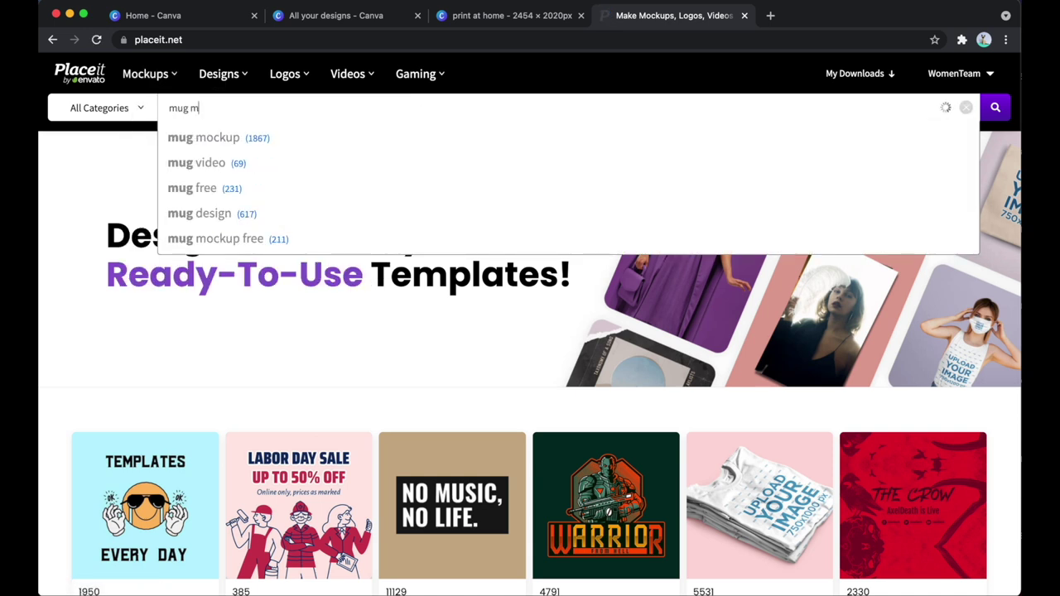
{"action": "type", "text": "ockup"}
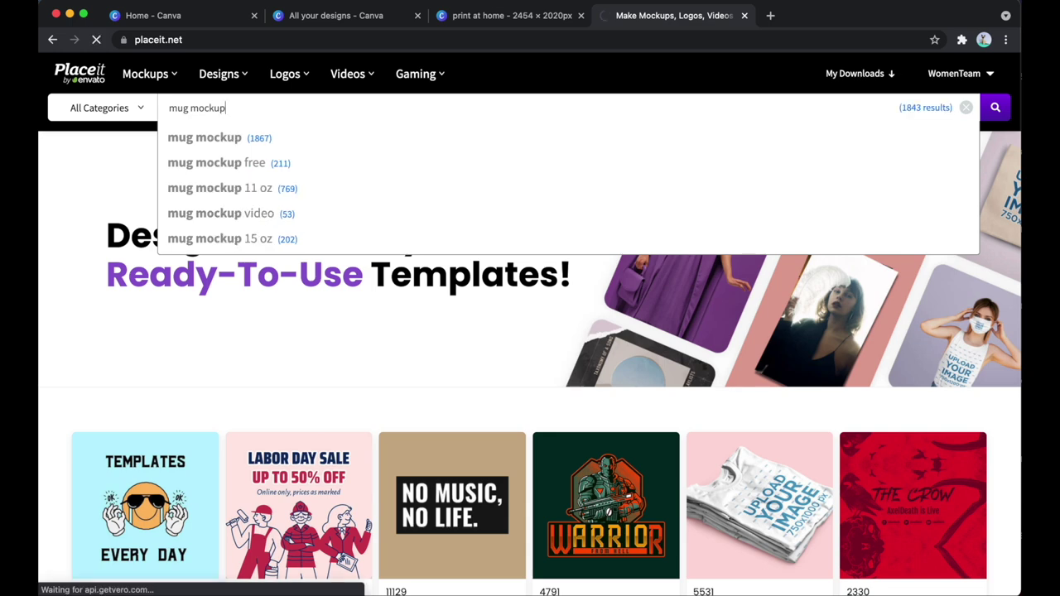
{"action": "key", "text": "Return"}
{"action": "left_click", "coordinate": [335, 366]}
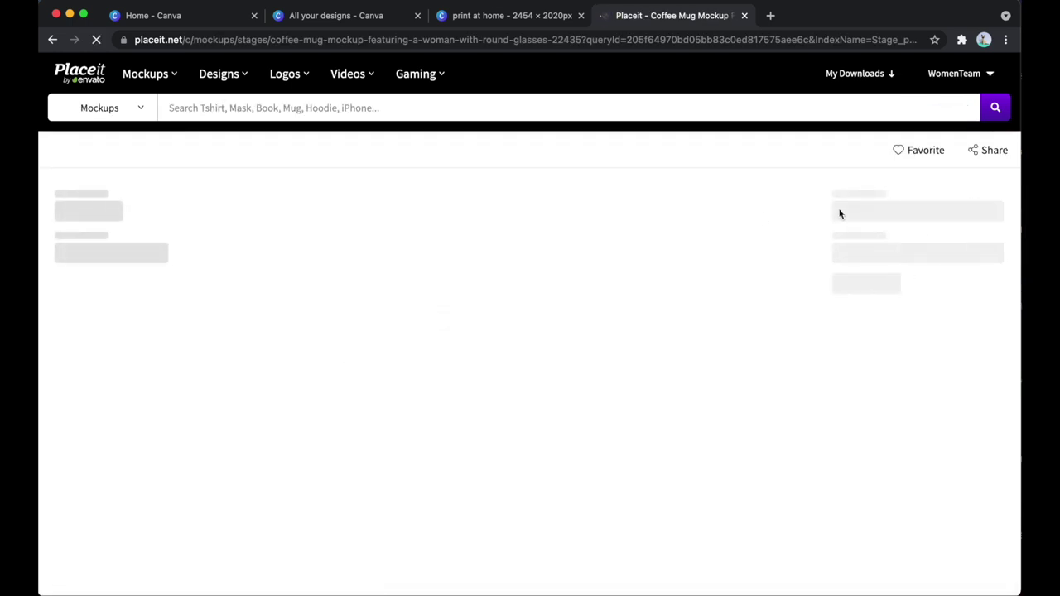
Step: Insert the file "turk stripes heart.png" as the mug's design, keeping the proposed crop area
{"action": "left_click", "coordinate": [142, 274]}
{"action": "left_click", "coordinate": [170, 324]}
{"action": "double_click", "coordinate": [404, 246]}
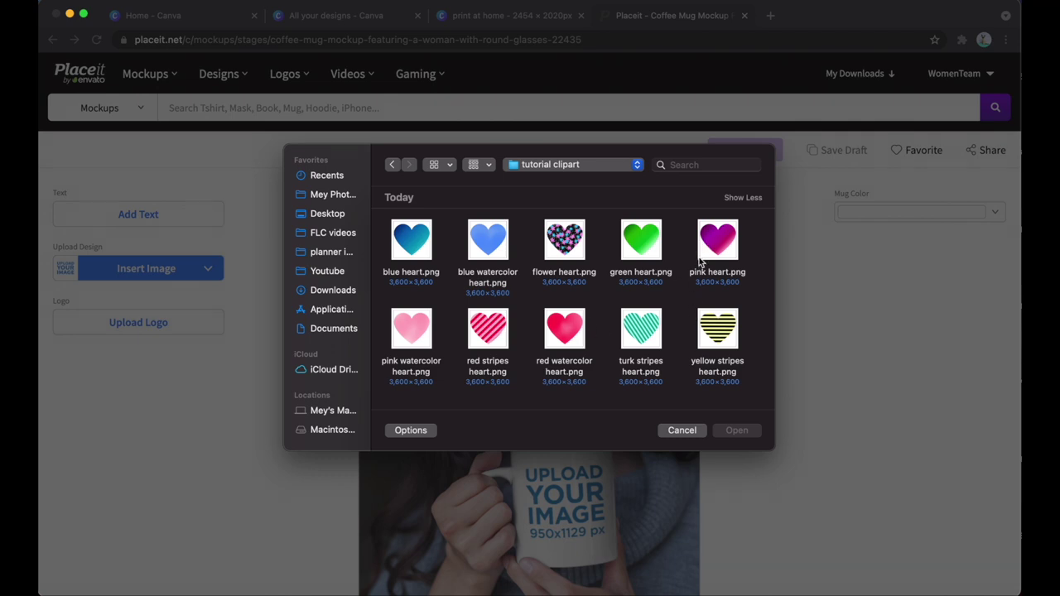
{"action": "double_click", "coordinate": [651, 339]}
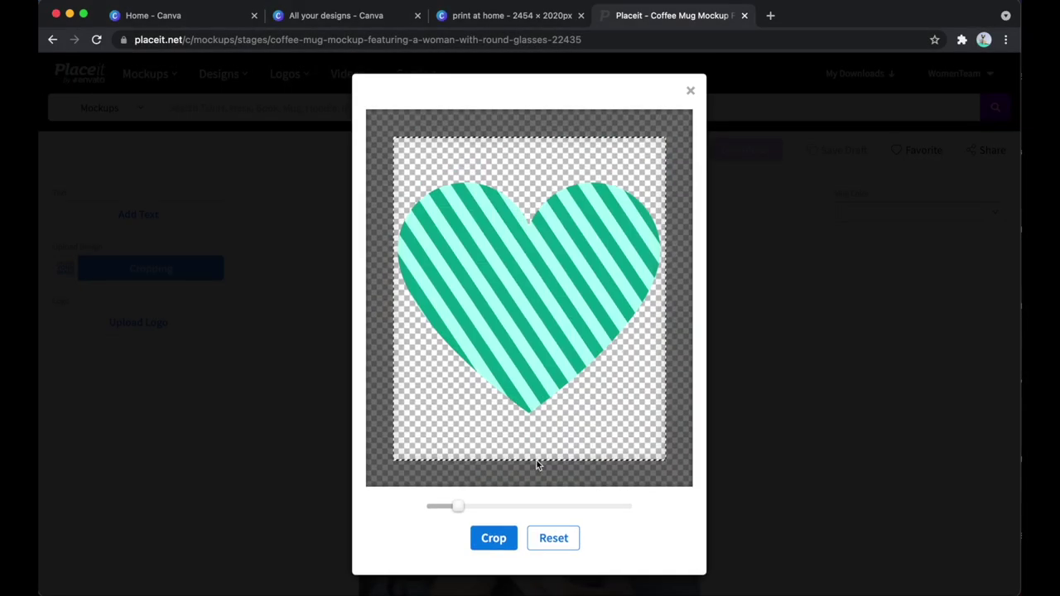
{"action": "left_click", "coordinate": [494, 542]}
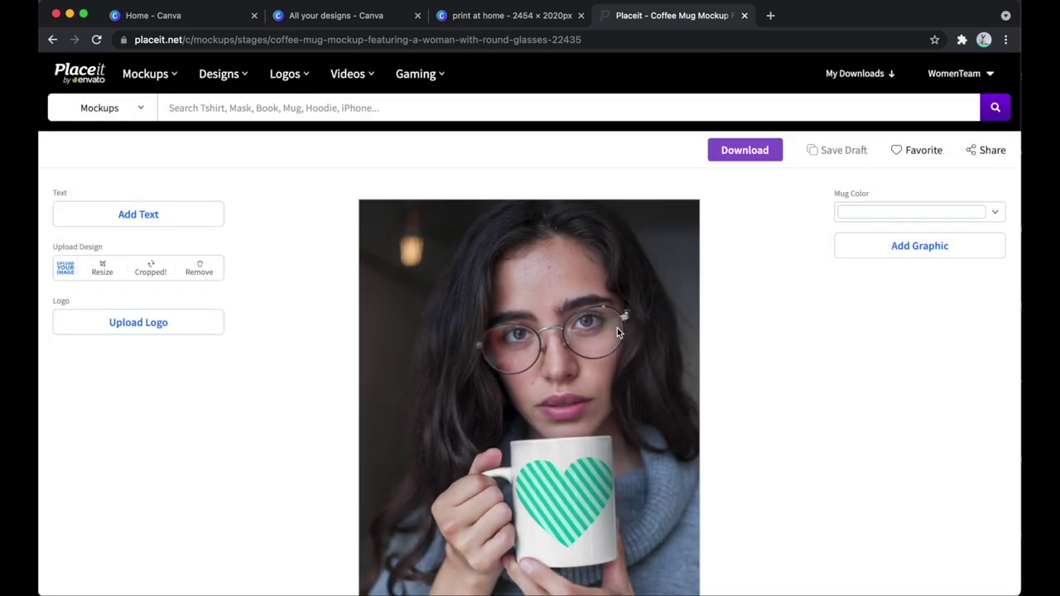
Step: Shrink the striped heart design on the mug slightly to leave a margin around it
{"action": "scroll", "coordinate": [611, 364], "scroll_direction": "down", "scroll_amount": 1}
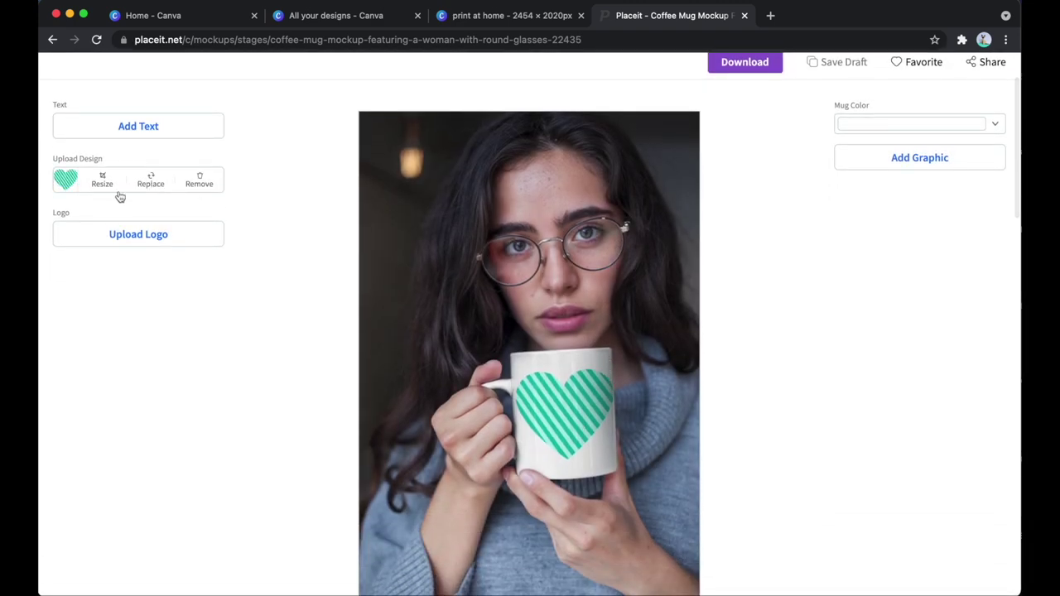
{"action": "left_click", "coordinate": [101, 181]}
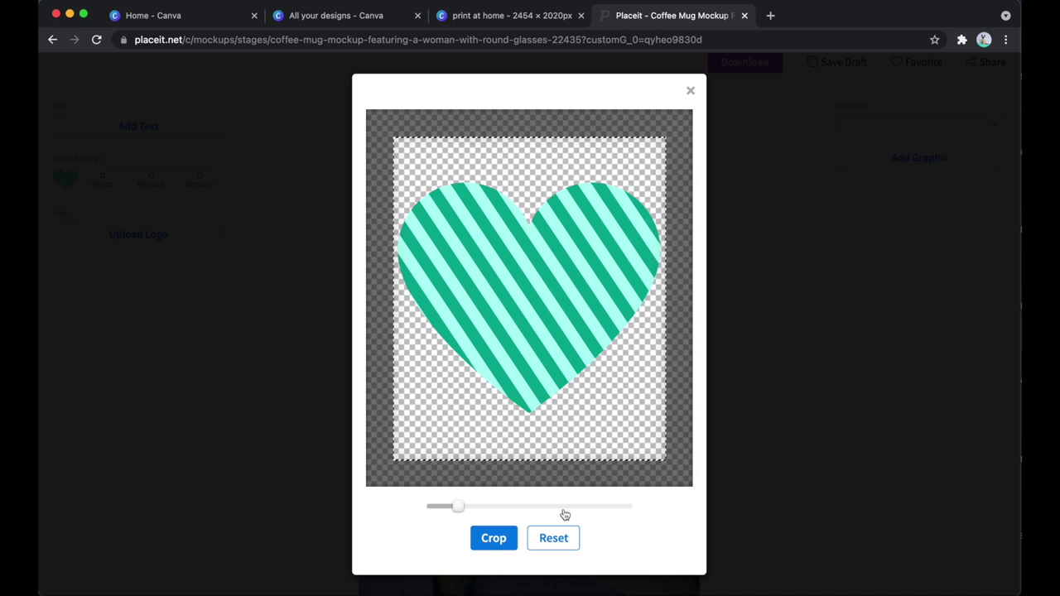
{"action": "left_click_drag", "start_coordinate": [455, 506], "coordinate": [447, 506]}
{"action": "left_click", "coordinate": [501, 542]}
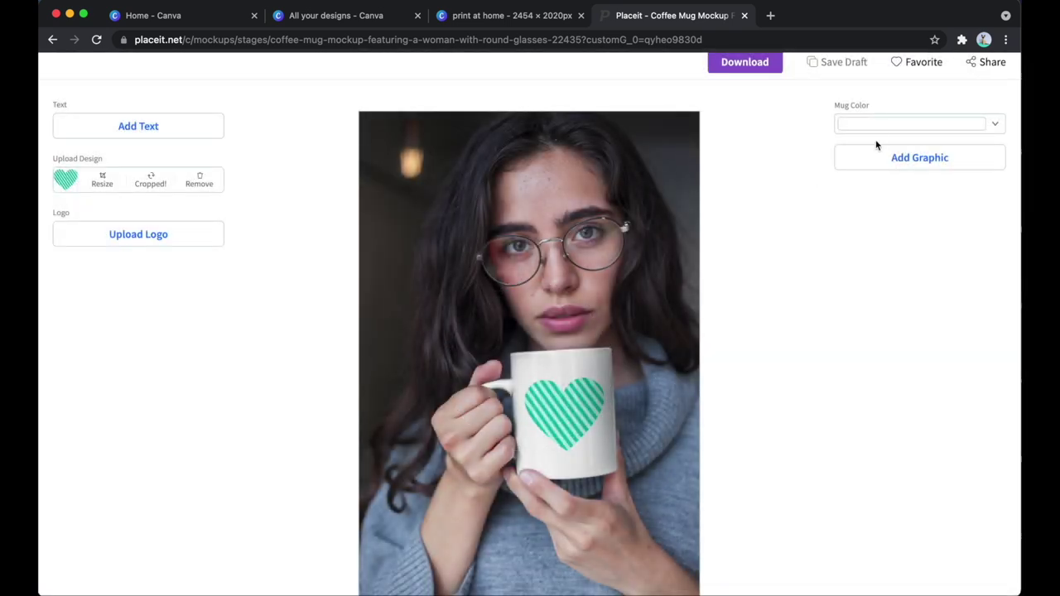
Step: Try black, light aqua and green as the mug color, and set it to dark magenta
{"action": "left_click", "coordinate": [879, 126]}
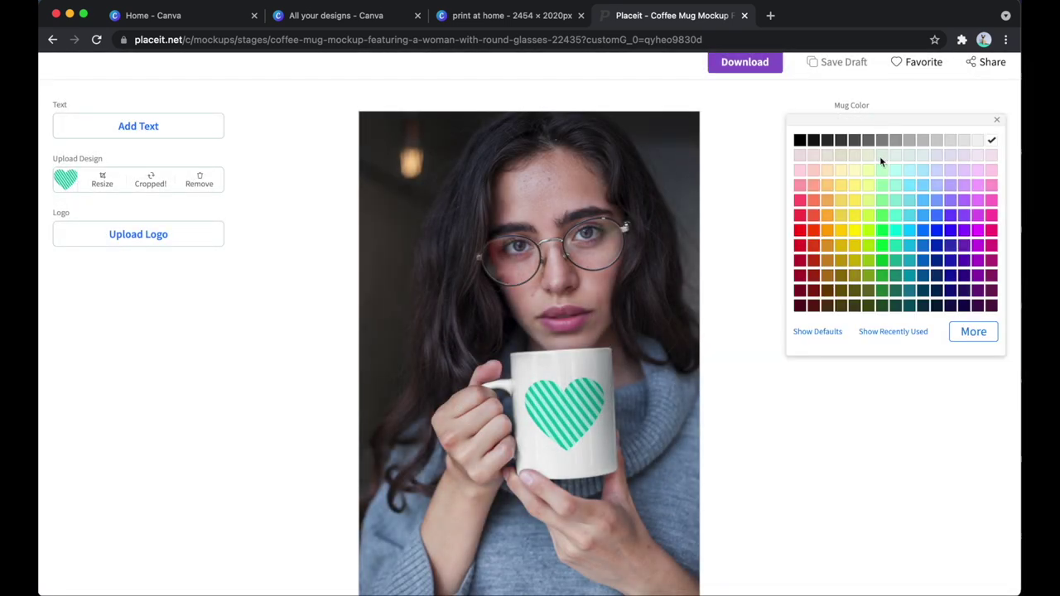
{"action": "left_click", "coordinate": [801, 141]}
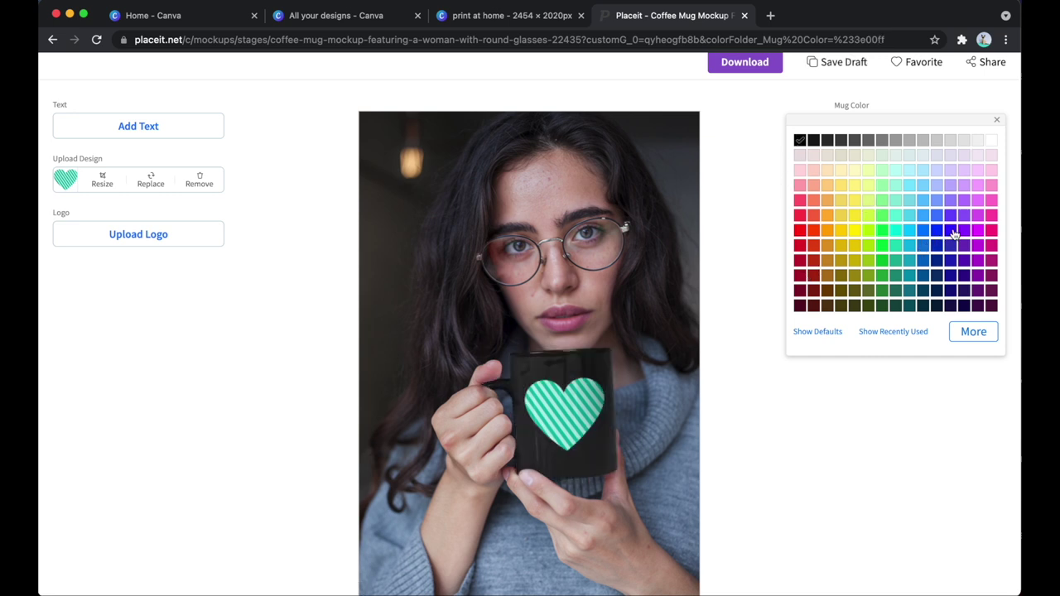
{"action": "left_click", "coordinate": [911, 170]}
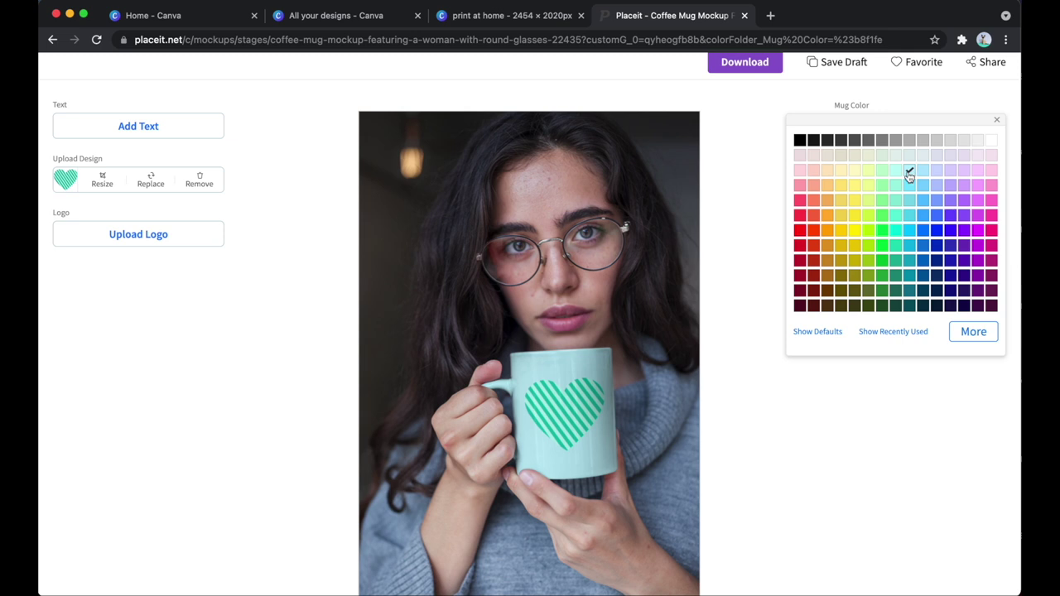
{"action": "left_click", "coordinate": [882, 292]}
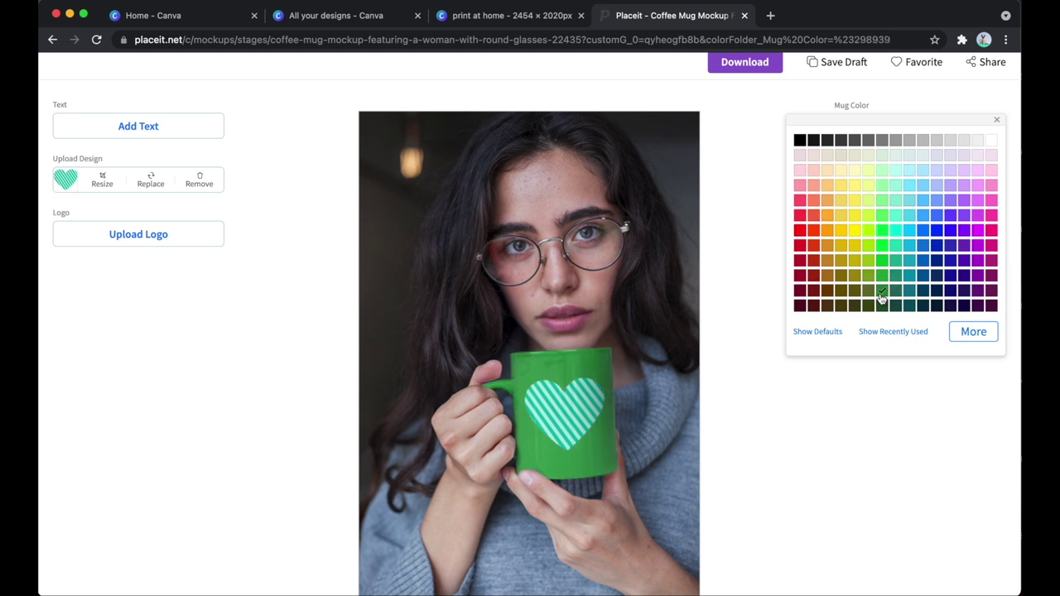
{"action": "left_click", "coordinate": [992, 204]}
{"action": "left_click", "coordinate": [995, 215]}
{"action": "left_click", "coordinate": [992, 261]}
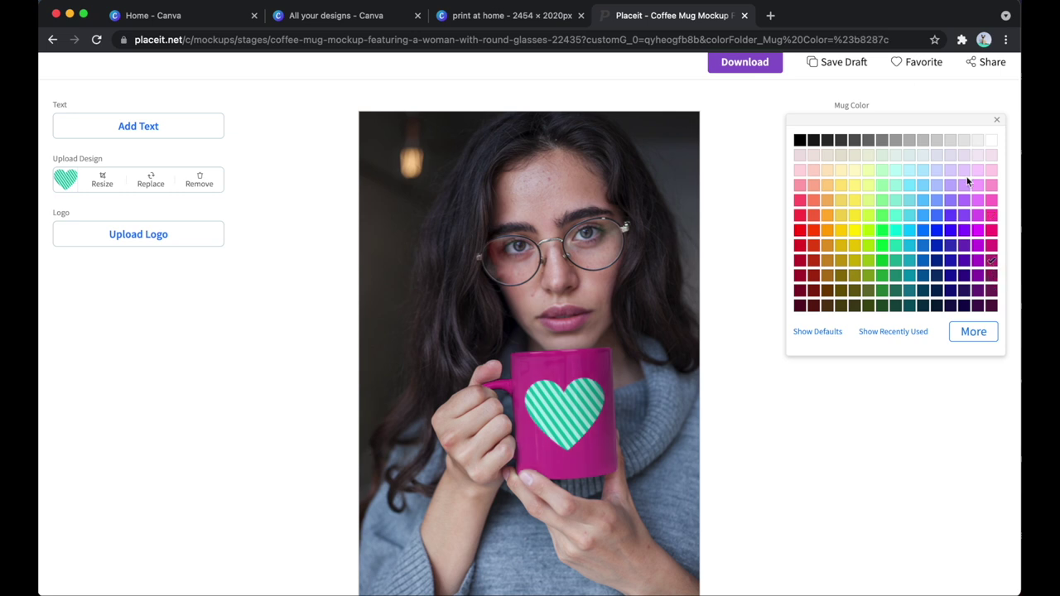
{"action": "left_click", "coordinate": [955, 415]}
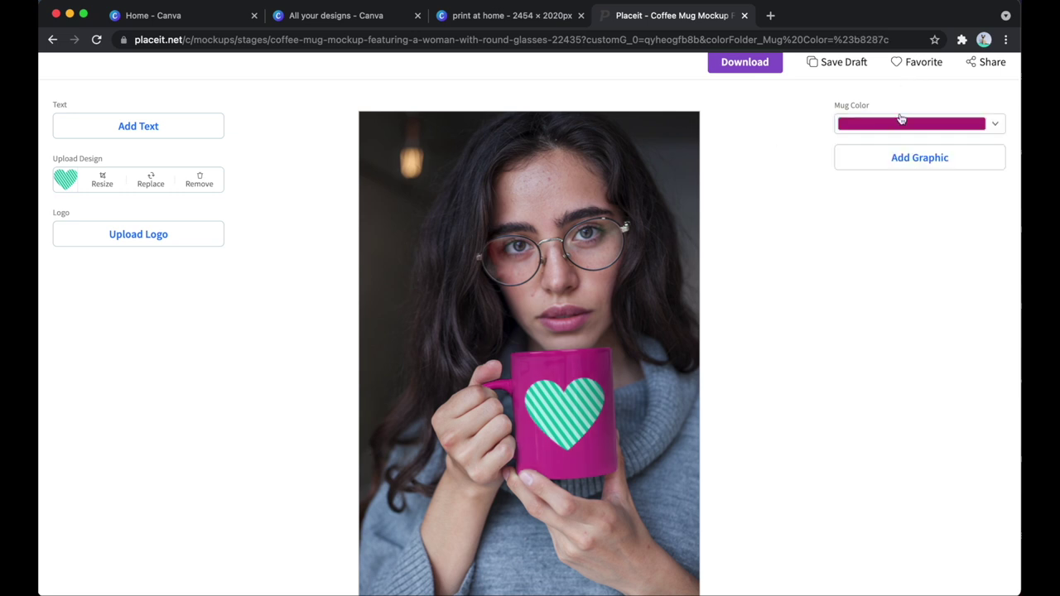
Step: Download the mug mockup image and upload the downloaded PNG to the Canva design's uploads
{"action": "scroll", "coordinate": [803, 183], "scroll_direction": "up", "scroll_amount": 3}
{"action": "left_click", "coordinate": [755, 158]}
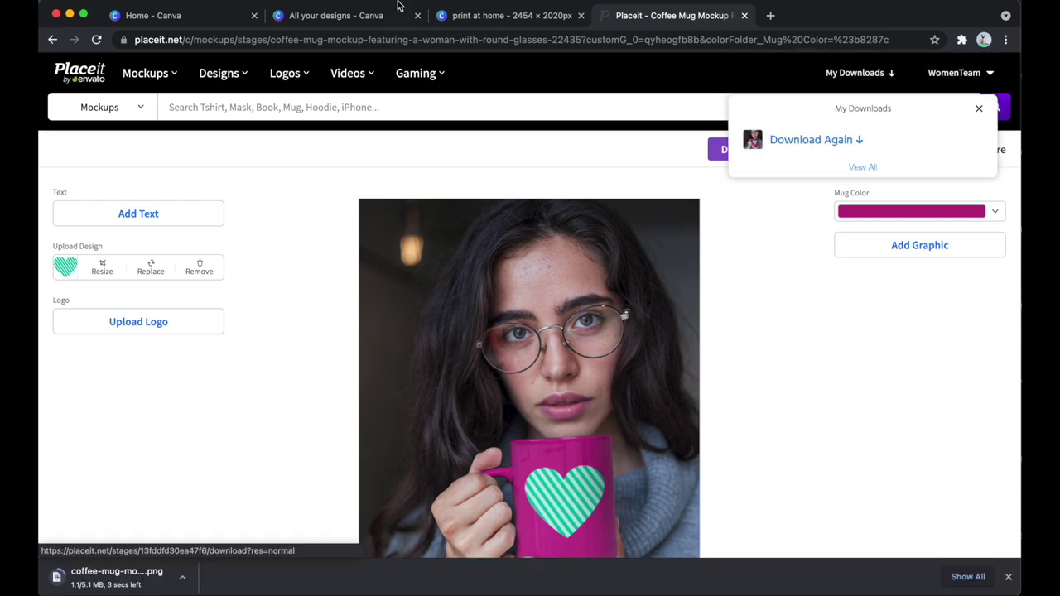
{"action": "left_click", "coordinate": [489, 14]}
{"action": "left_click_drag", "start_coordinate": [143, 586], "coordinate": [220, 454]}
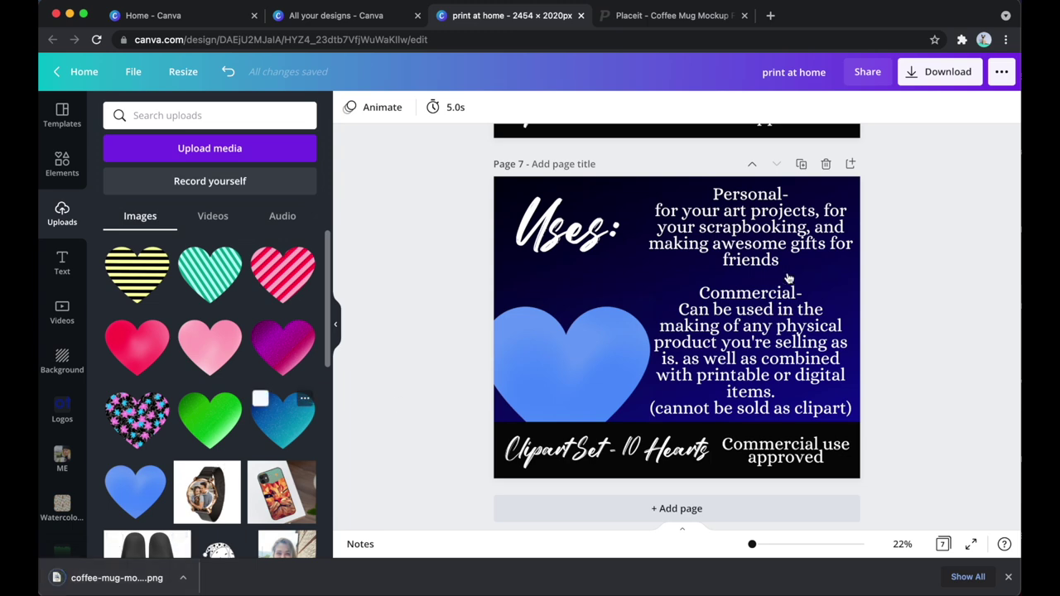
Step: Duplicate the uses page and delete the "Uses:" heading and the light blue heart from the copy
{"action": "left_click", "coordinate": [801, 163]}
{"action": "left_click", "coordinate": [585, 220]}
{"action": "key", "text": "Delete"}
{"action": "left_click", "coordinate": [586, 324]}
{"action": "key", "text": "Delete"}
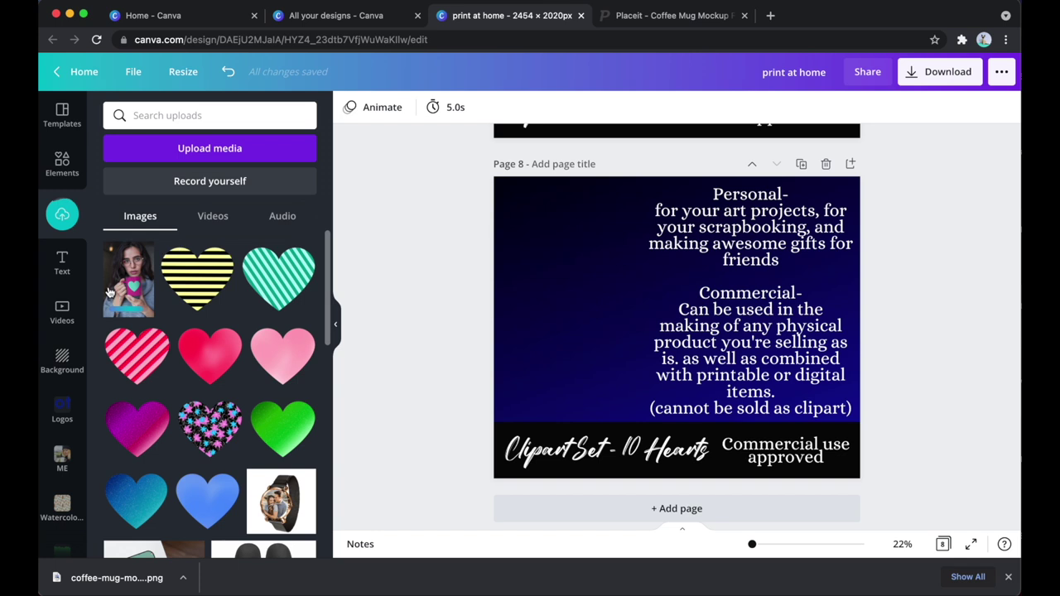
Step: Place the mug mockup photo on the left part of page 8, enlarge it to reach the footer, and send it behind the footer band
{"action": "left_click", "coordinate": [111, 293]}
{"action": "left_click_drag", "start_coordinate": [570, 306], "coordinate": [519, 306]}
{"action": "left_click_drag", "start_coordinate": [643, 401], "coordinate": [665, 433]}
{"action": "left_click", "coordinate": [776, 206]}
{"action": "left_click", "coordinate": [597, 320]}
{"action": "left_click", "coordinate": [828, 107]}
{"action": "left_click", "coordinate": [784, 148]}
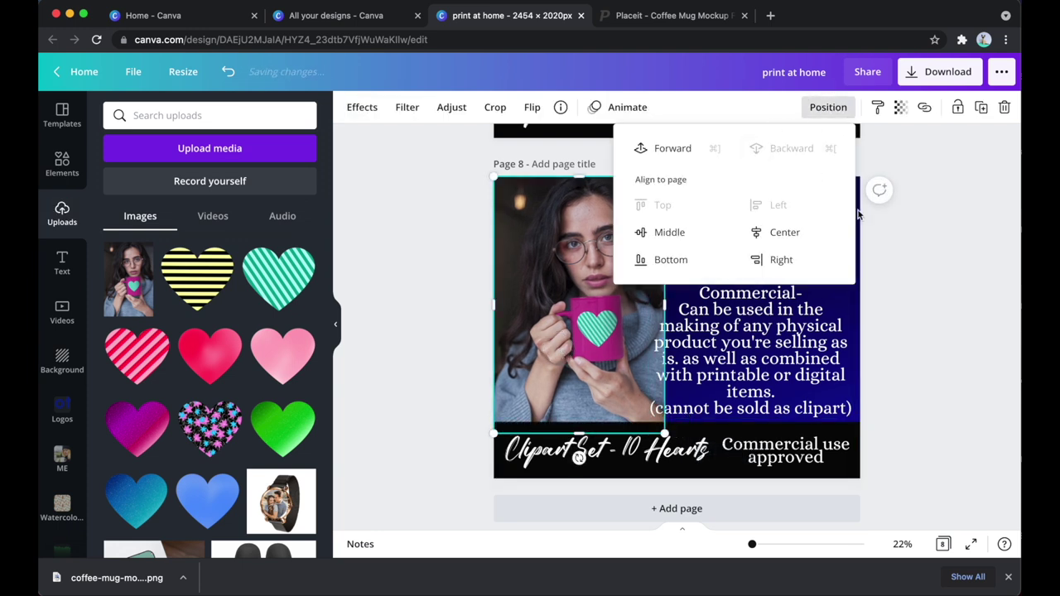
{"action": "left_click", "coordinate": [973, 323]}
{"action": "left_click", "coordinate": [944, 358]}
Step: Narrow the text block beside the photo and replace its text with "For example: Create beautiful print on demand: mugs tshirts pillows curtains stickers and more!"
{"action": "left_click", "coordinate": [736, 317]}
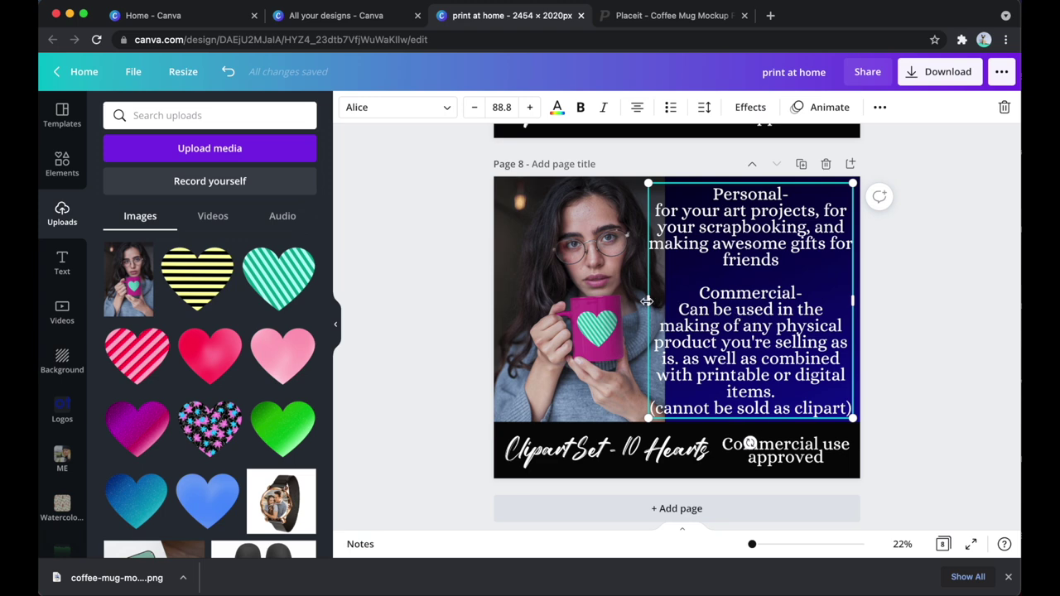
{"action": "left_click_drag", "start_coordinate": [647, 302], "coordinate": [677, 302]}
{"action": "double_click", "coordinate": [756, 330]}
{"action": "triple_click", "coordinate": [756, 329]}
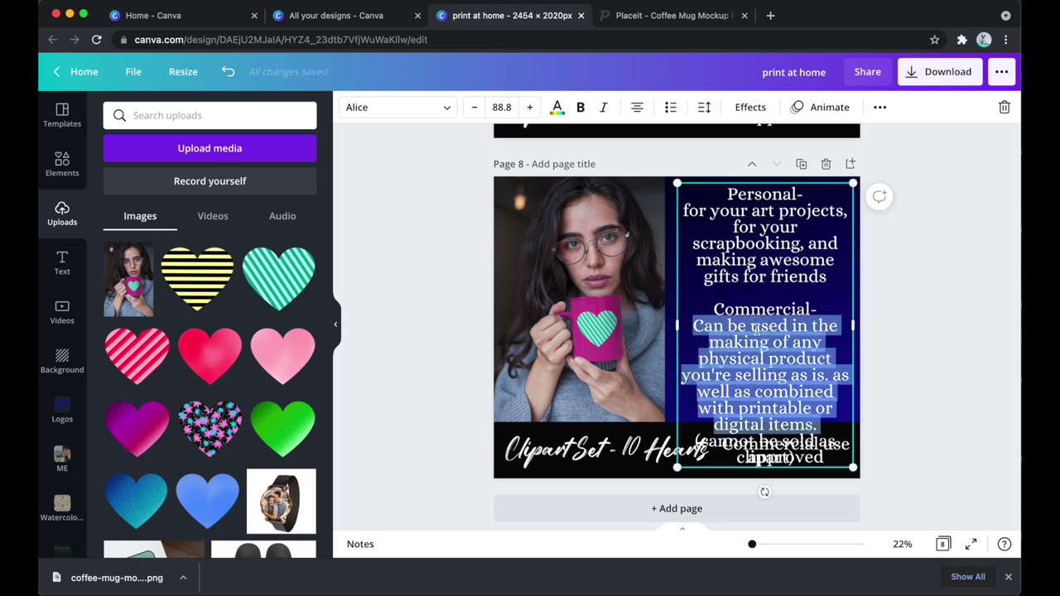
{"action": "key", "text": "super+a"}
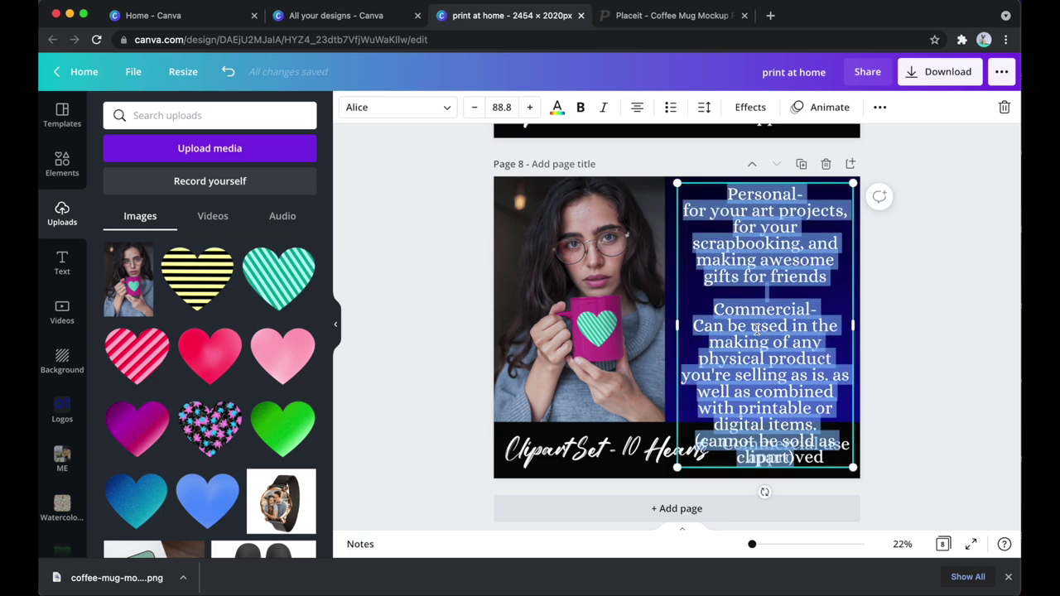
{"action": "type", "text": "For example:  Create beautiful print on demand: mugs tshirts pillows curtains stickers and more!"}
Step: Remove the "For example:" line from the text block and move the block down, closer to the footer
{"action": "key", "text": "shift+Left"}
{"action": "key", "text": "shift+Left"}
{"action": "key", "text": "shift+Left"}
{"action": "key", "text": "shift+Left"}
{"action": "key", "text": "shift+Left"}
{"action": "key", "text": "shift+Left"}
{"action": "key", "text": "shift+Left"}
{"action": "key", "text": "shift+Left"}
{"action": "key", "text": "shift+Left"}
{"action": "key", "text": "shift+Left"}
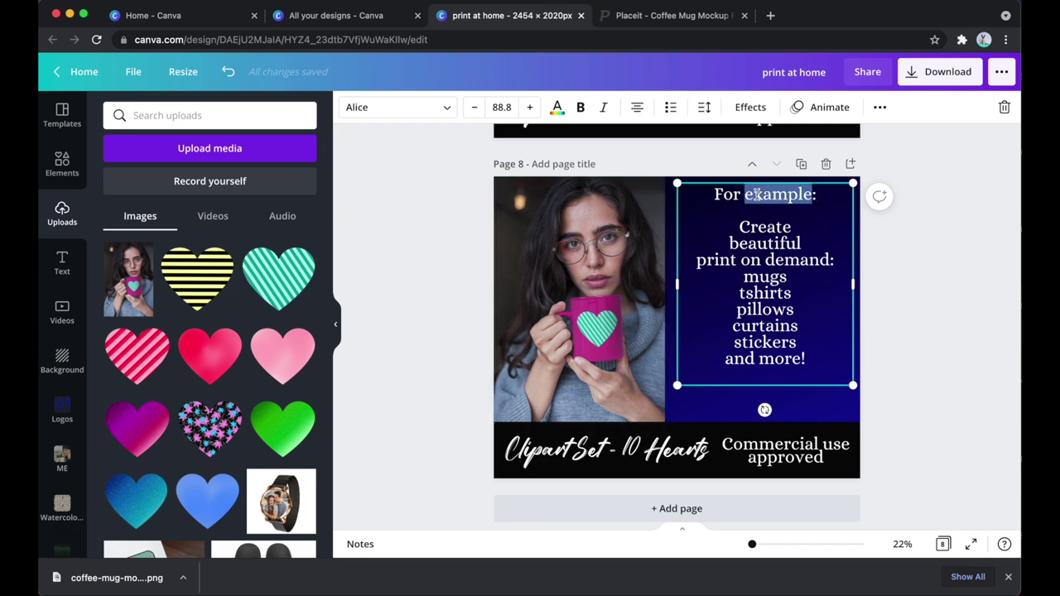
{"action": "key", "text": "BackSpace"}
{"action": "left_click", "coordinate": [925, 248]}
{"action": "left_click_drag", "start_coordinate": [795, 249], "coordinate": [795, 300]}
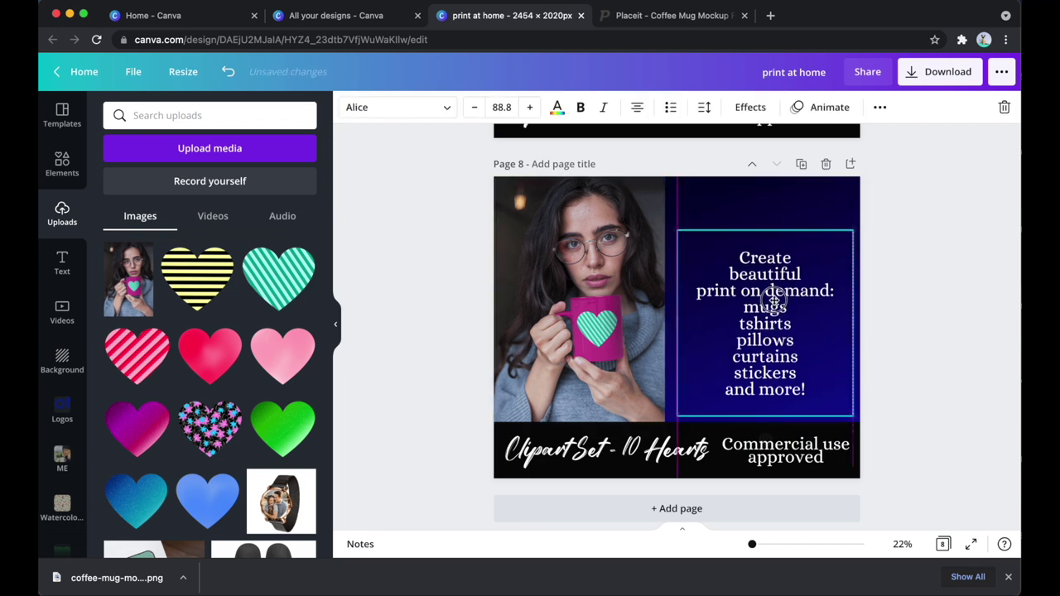
Step: Add a script heading "For example:" above the product list, made from a copy of the "Clipart Set - 10 Hearts" title
{"action": "left_click", "coordinate": [637, 448]}
{"action": "key", "text": "super+d"}
{"action": "left_click_drag", "start_coordinate": [636, 448], "coordinate": [733, 214]}
{"action": "key", "text": "super+z"}
{"action": "key", "text": "super+z"}
{"action": "key", "text": "super+z"}
{"action": "key", "text": "super+z"}
Step: Duplicate the mug example page and change the copy's footer texts to the designer's name and "Graphic Designer"
{"action": "scroll", "coordinate": [902, 325], "scroll_direction": "up", "scroll_amount": 10}
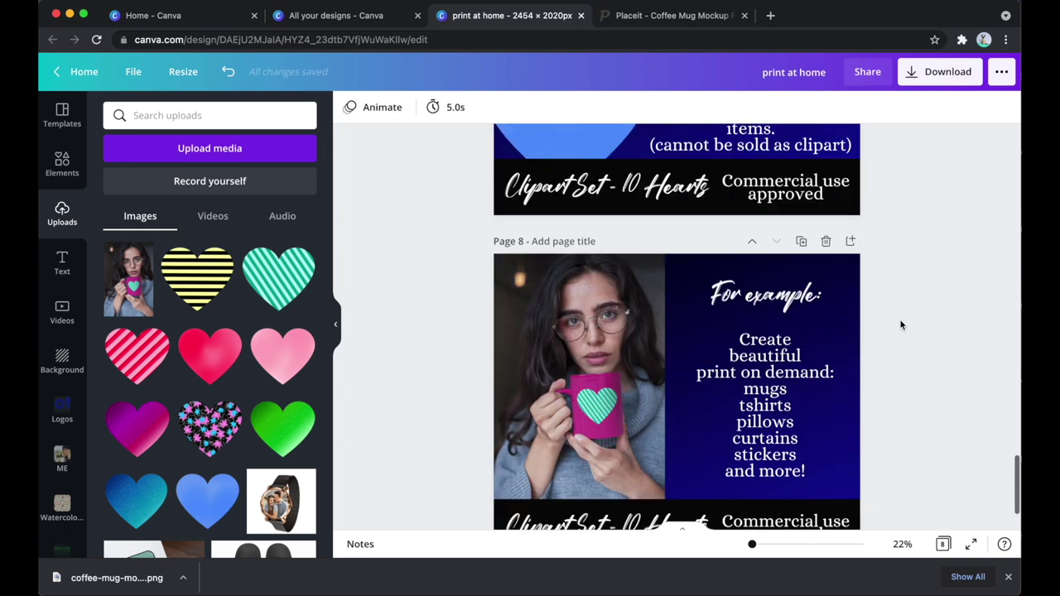
{"action": "scroll", "coordinate": [902, 325], "scroll_direction": "up", "scroll_amount": 5}
{"action": "scroll", "coordinate": [902, 324], "scroll_direction": "down", "scroll_amount": 10}
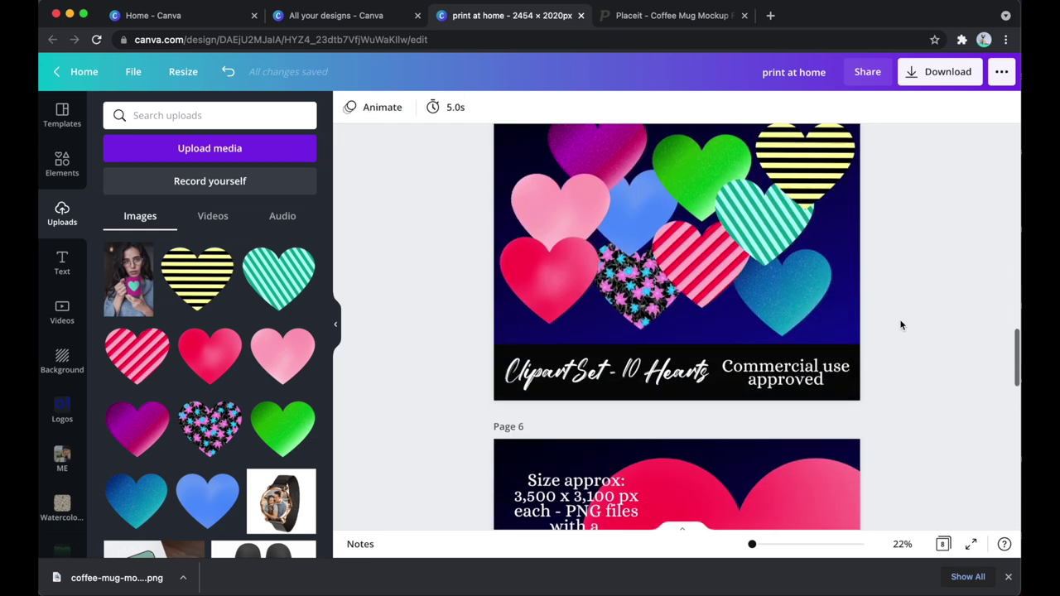
{"action": "scroll", "coordinate": [687, 246], "scroll_direction": "down", "scroll_amount": 8}
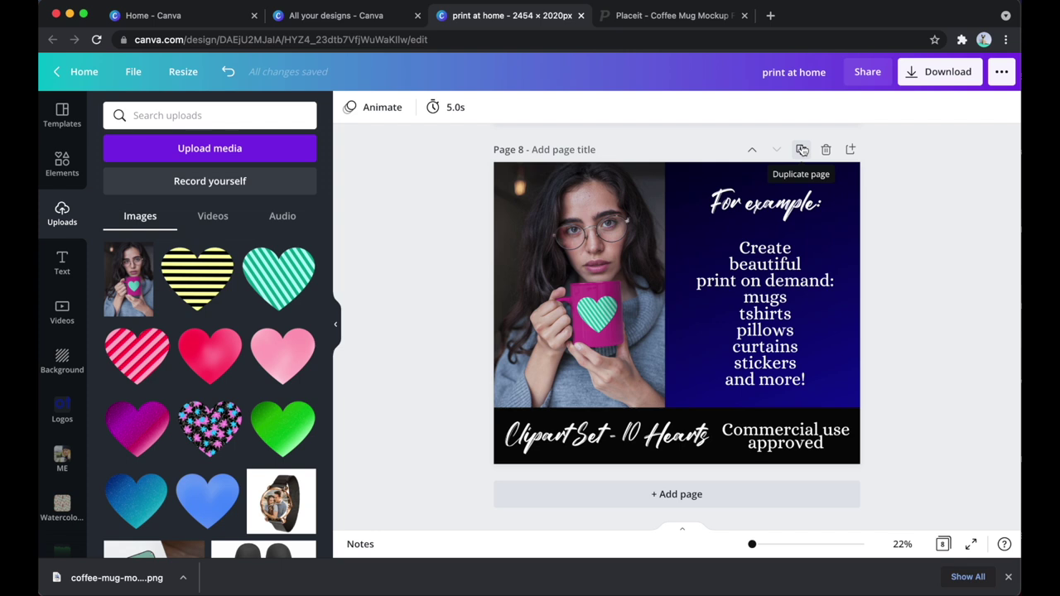
{"action": "left_click", "coordinate": [1009, 578]}
{"action": "left_click", "coordinate": [826, 158]}
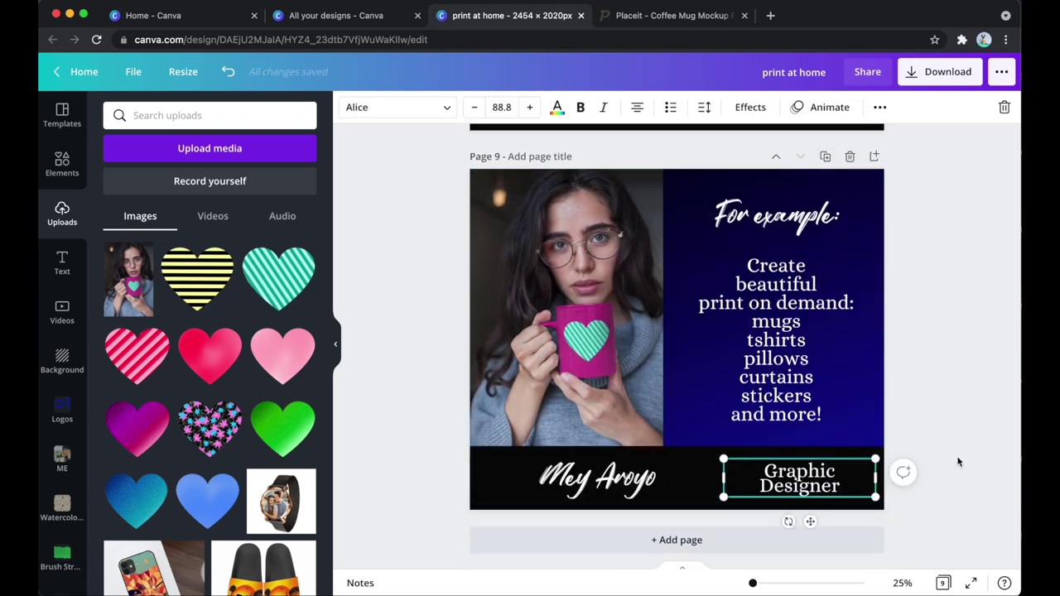
{"action": "left_click", "coordinate": [950, 445]}
Step: Replace the mug mockup photo on page 9 with the uploaded portrait of the smiling woman in a striped sweater
{"action": "mouse_move", "coordinate": [797, 308]}
{"action": "left_mouse_down"}
{"action": "mouse_move", "coordinate": [793, 258]}
{"action": "mouse_move", "coordinate": [792, 301]}
{"action": "left_mouse_up"}
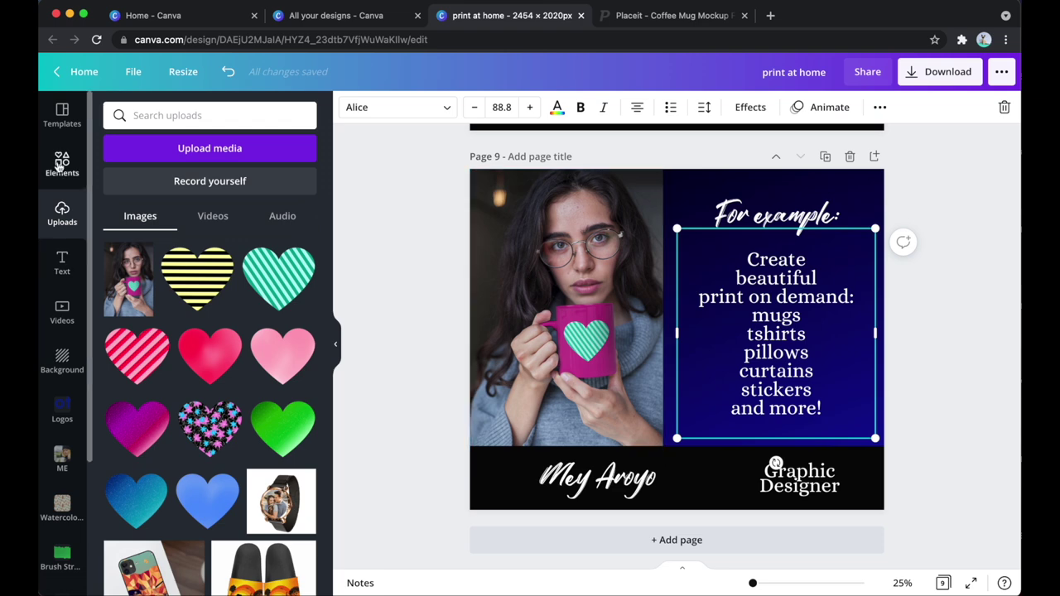
{"action": "scroll", "coordinate": [258, 352], "scroll_direction": "down", "scroll_amount": 10}
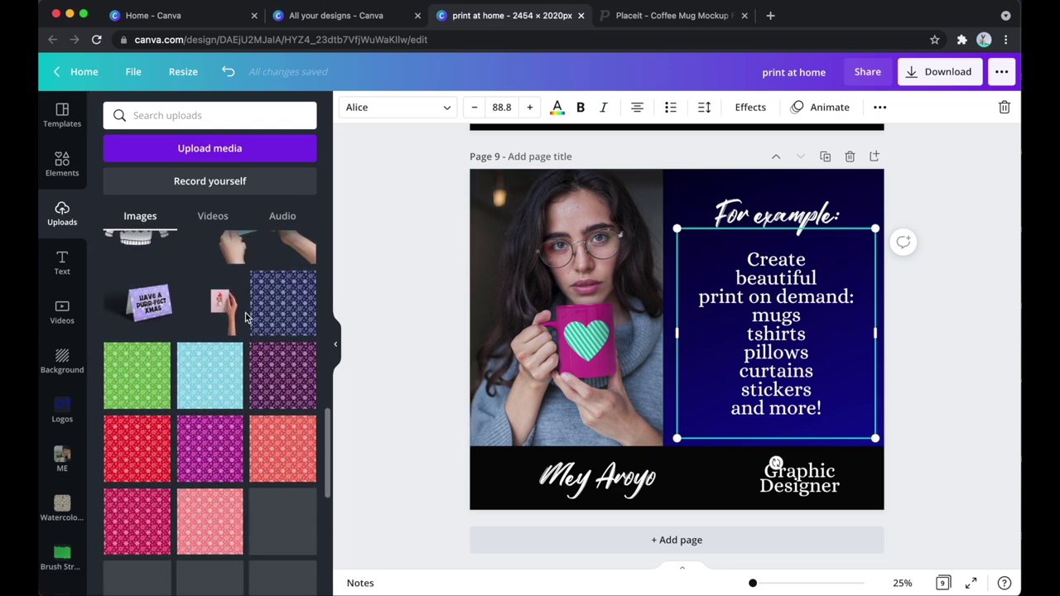
{"action": "scroll", "coordinate": [258, 352], "scroll_direction": "down", "scroll_amount": 15}
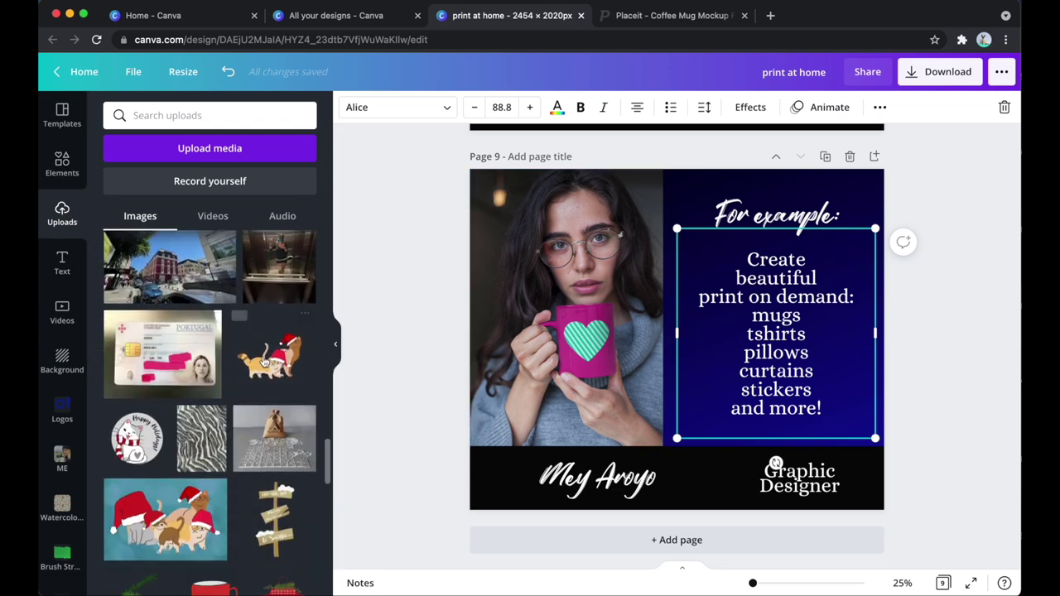
{"action": "scroll", "coordinate": [263, 362], "scroll_direction": "down", "scroll_amount": 15}
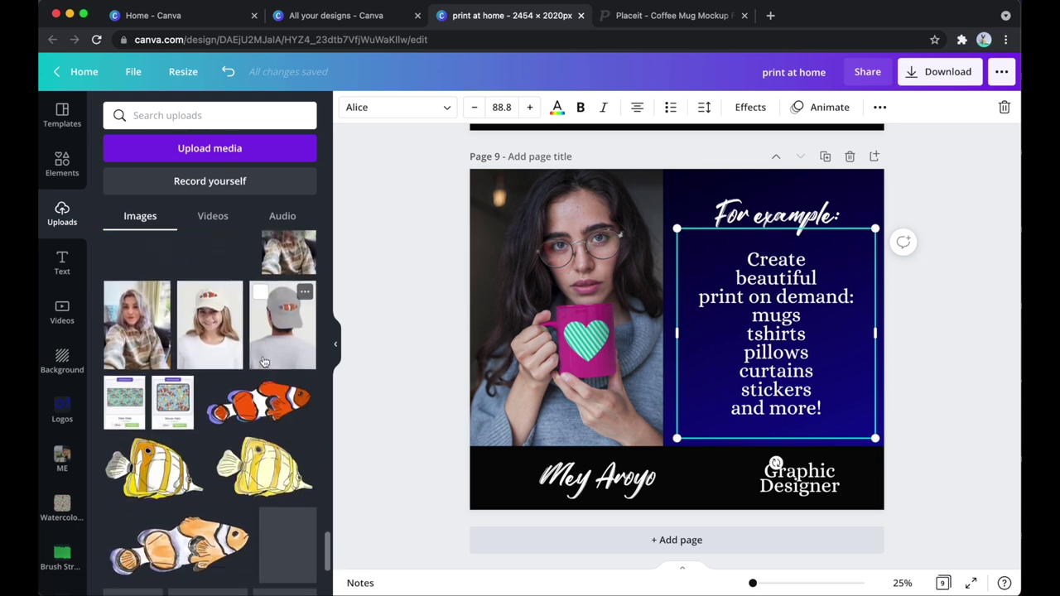
{"action": "scroll", "coordinate": [264, 361], "scroll_direction": "up", "scroll_amount": 3}
{"action": "left_click_drag", "start_coordinate": [286, 383], "coordinate": [580, 331]}
Step: Change the heading to "Thank You!" and the text block to a thank-you message with Etsy and IG contact details, moving both slightly up
{"action": "left_click", "coordinate": [771, 212]}
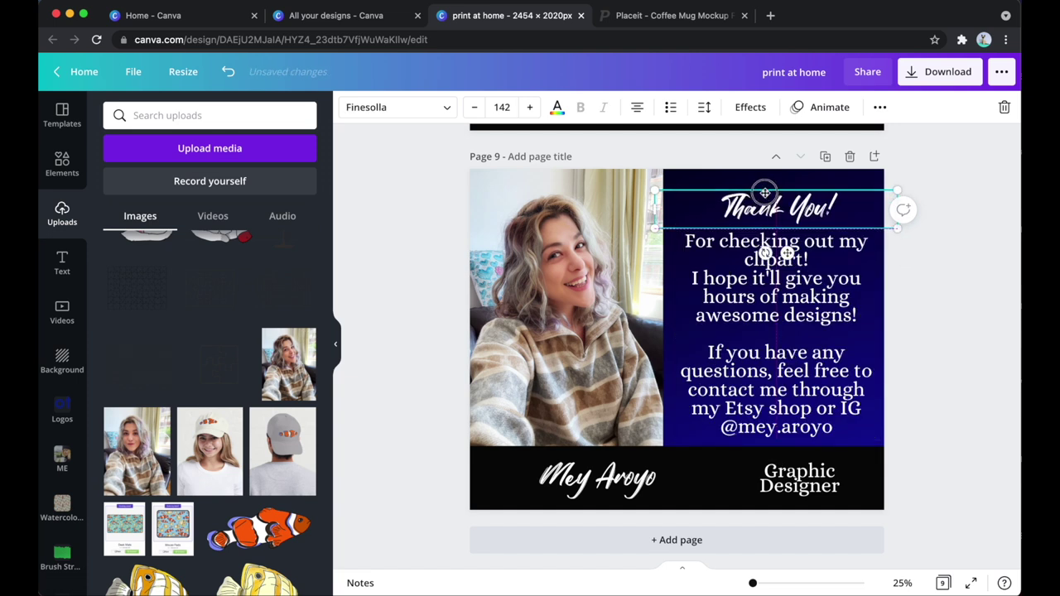
{"action": "left_click_drag", "start_coordinate": [766, 193], "coordinate": [765, 183]}
{"action": "left_click", "coordinate": [784, 287]}
{"action": "left_click_drag", "start_coordinate": [783, 274], "coordinate": [782, 268]}
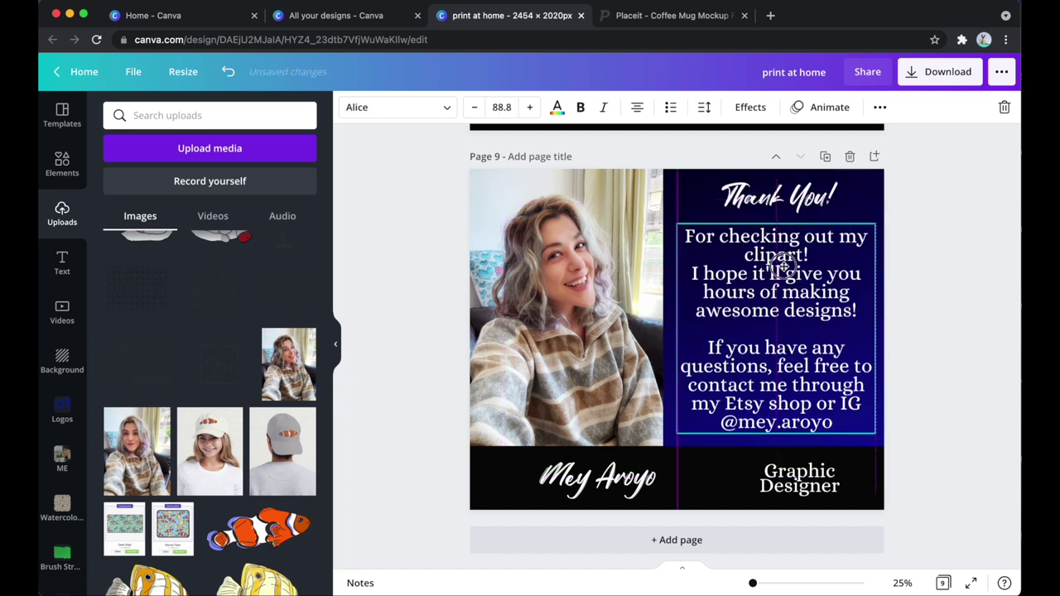
Step: Deselect the thank-you text and set up a download of the design with JPG as the file type
{"action": "left_click", "coordinate": [936, 253]}
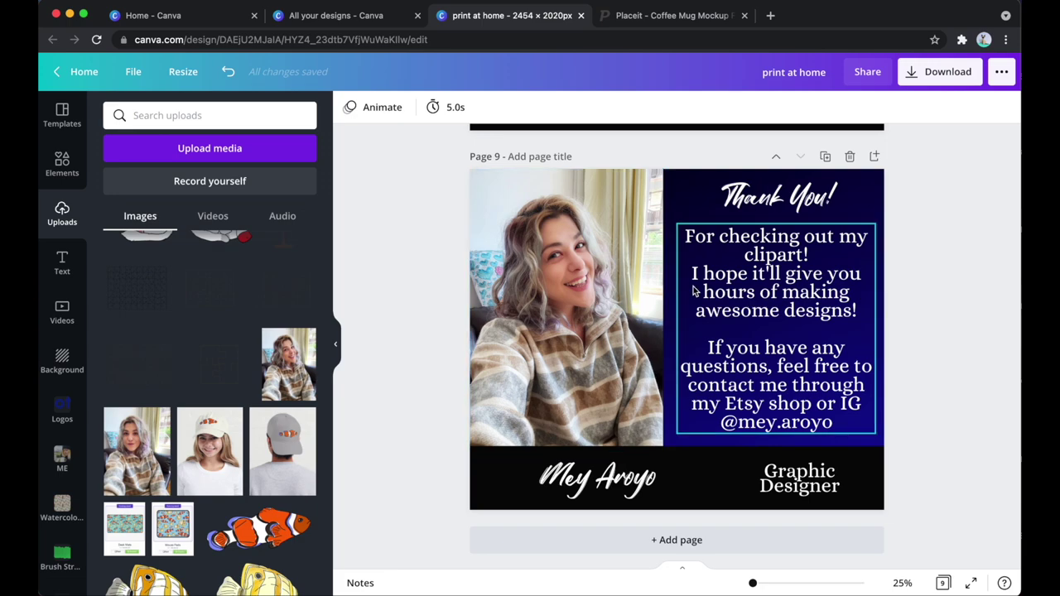
{"action": "scroll", "coordinate": [695, 290], "scroll_direction": "up", "scroll_amount": 10}
{"action": "scroll", "coordinate": [695, 291], "scroll_direction": "up", "scroll_amount": 8}
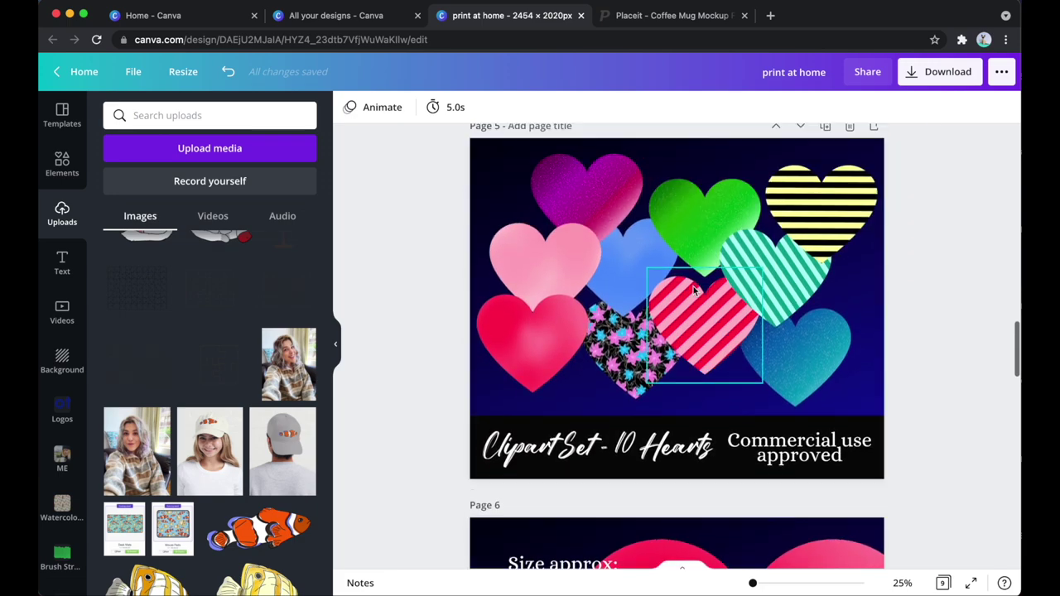
{"action": "left_click", "coordinate": [932, 75]}
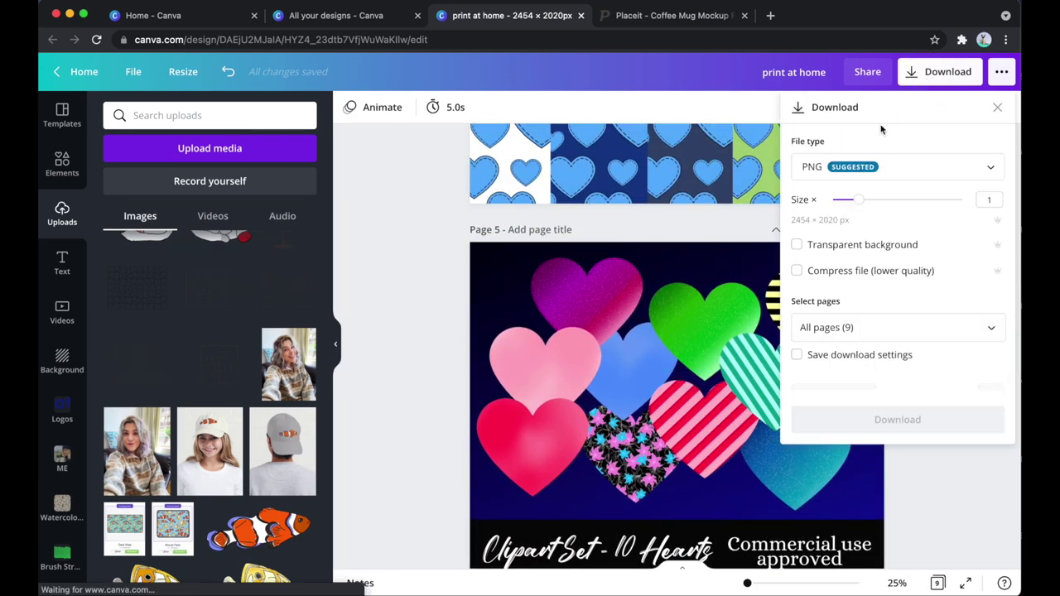
{"action": "left_click", "coordinate": [837, 168]}
{"action": "left_click", "coordinate": [809, 208]}
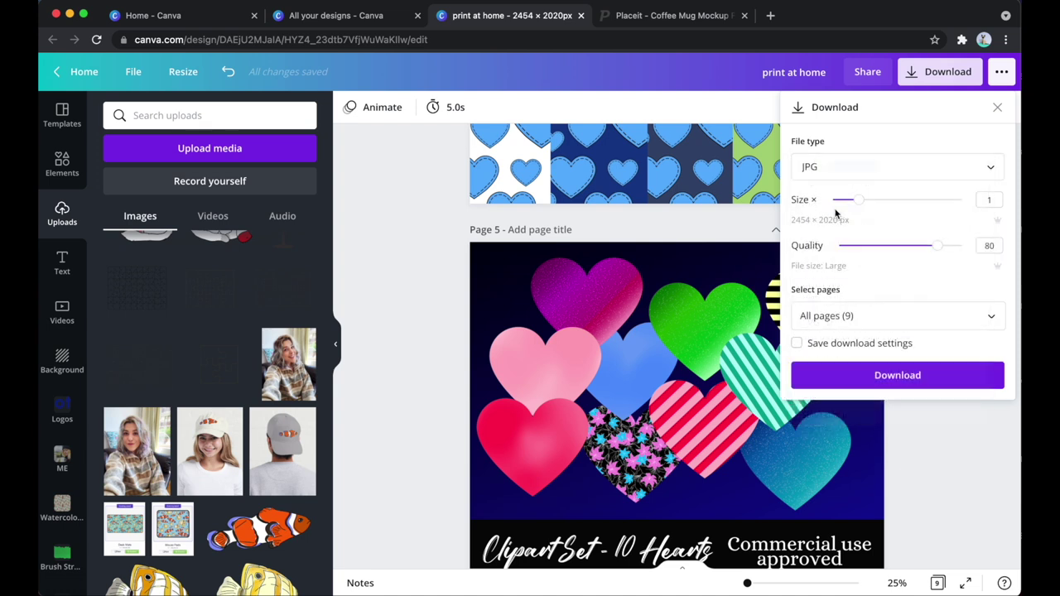
Step: Limit the download to pages 5 through 9 and download them as JPG files
{"action": "left_click", "coordinate": [820, 315]}
{"action": "left_click", "coordinate": [831, 356]}
{"action": "scroll", "coordinate": [831, 373], "scroll_direction": "down", "scroll_amount": 5}
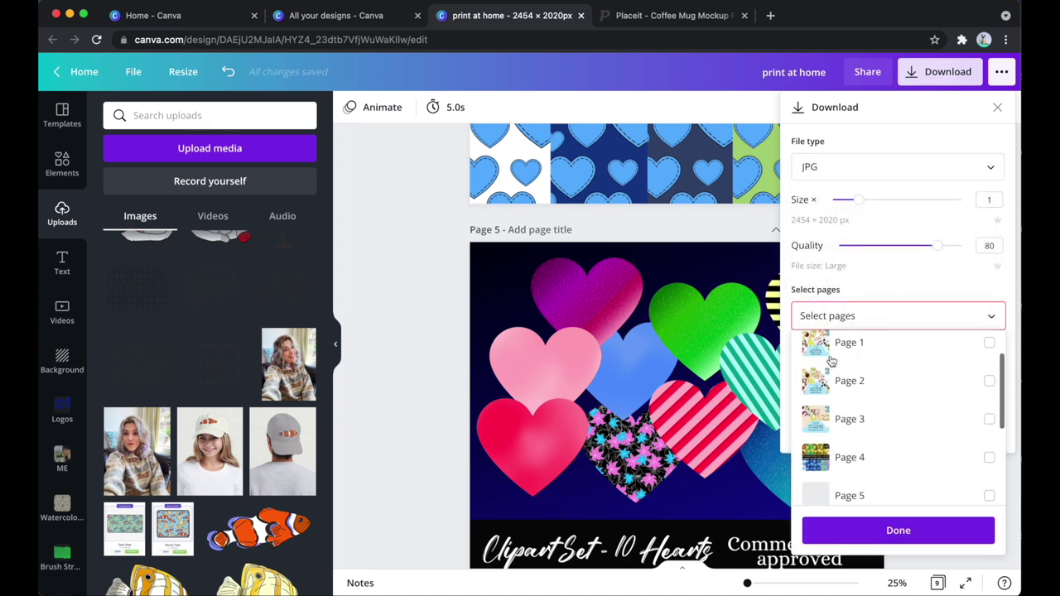
{"action": "left_click", "coordinate": [828, 366]}
{"action": "left_click", "coordinate": [841, 405]}
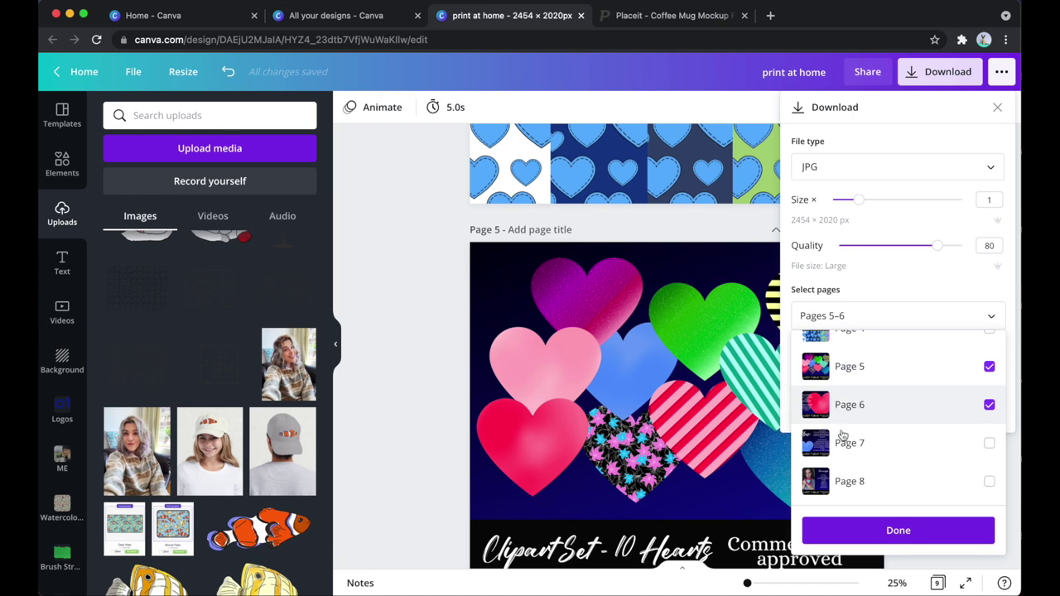
{"action": "left_click", "coordinate": [846, 442]}
{"action": "scroll", "coordinate": [846, 442], "scroll_direction": "down", "scroll_amount": 1}
{"action": "left_click", "coordinate": [847, 442]}
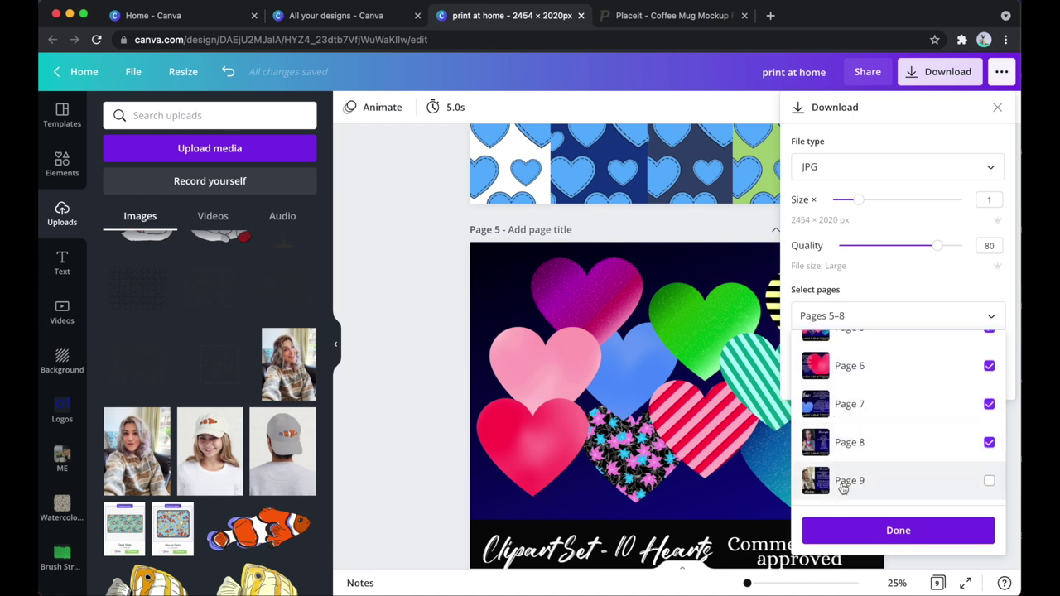
{"action": "left_click", "coordinate": [857, 532]}
{"action": "left_click", "coordinate": [862, 383]}
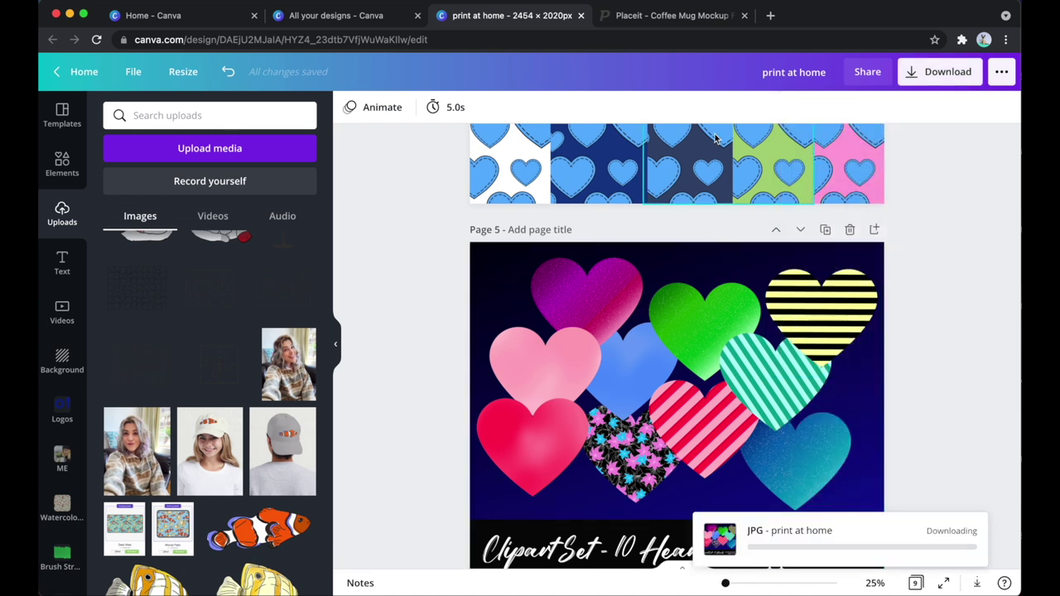
Step: Switch to Etsy by loading etsy.com in the Placeit page's place, and open the shop's listings in Shop Manager
{"action": "left_click", "coordinate": [663, 17]}
{"action": "left_click", "coordinate": [649, 39]}
{"action": "type", "text": "etsy.com/?ref=lgo"}
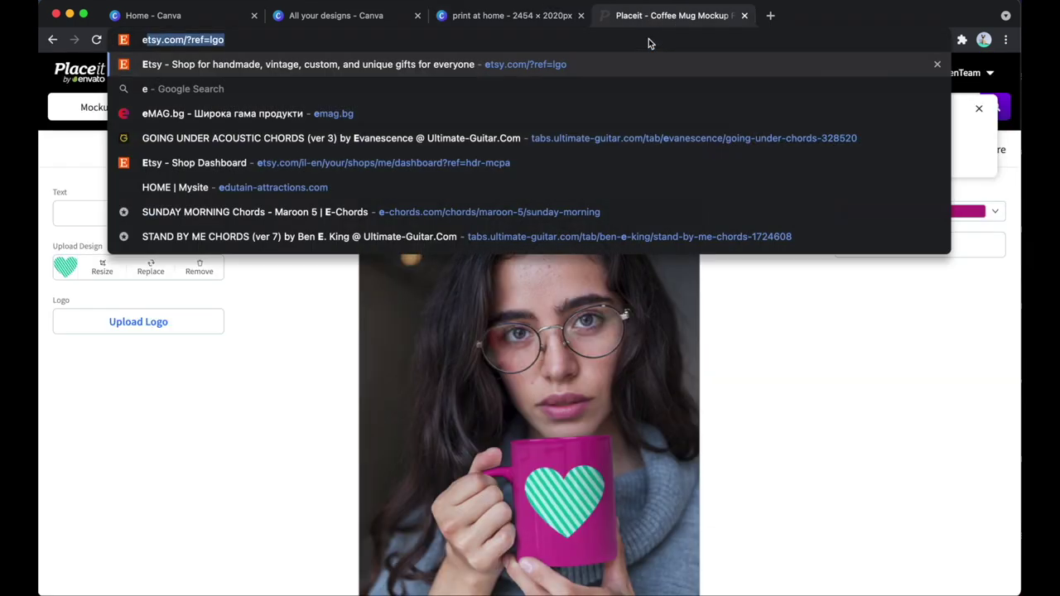
{"action": "key", "text": "Return"}
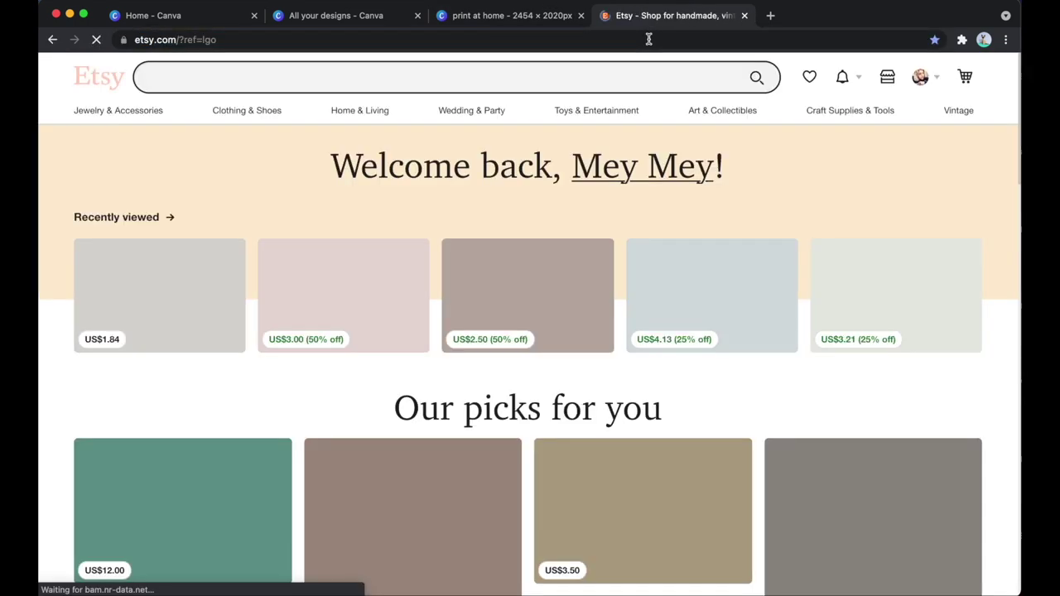
{"action": "left_click", "coordinate": [887, 77]}
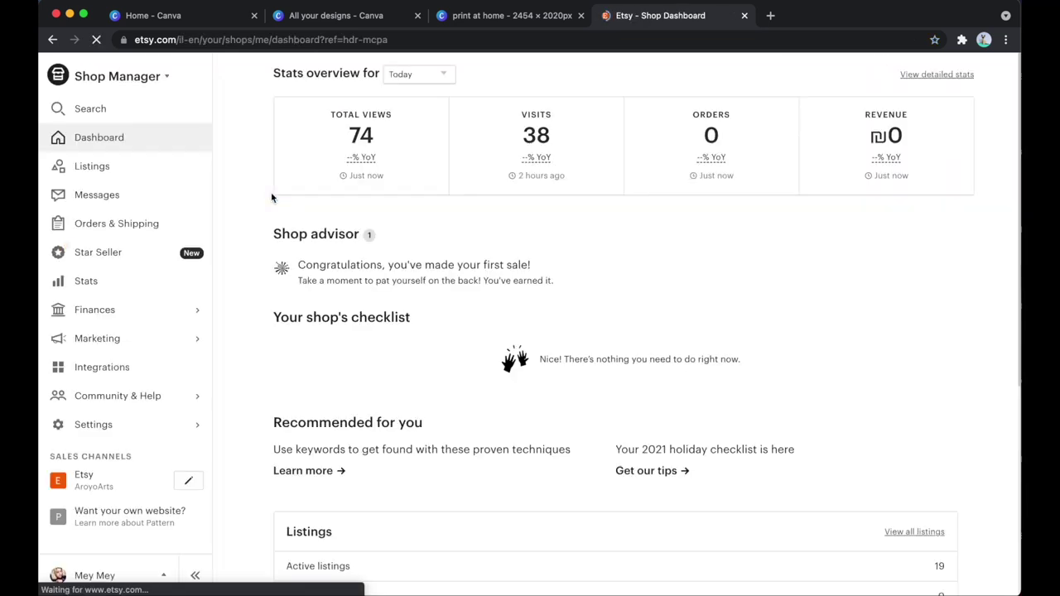
{"action": "left_click", "coordinate": [88, 170]}
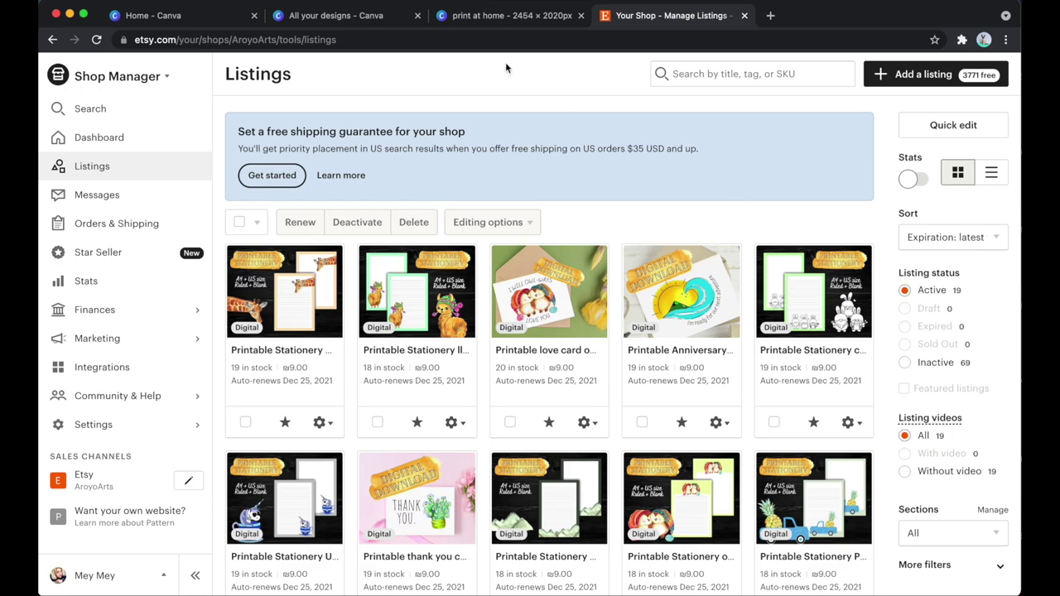
Step: Return to Canva, dismiss the saved-design message, unpack the downloaded print at home.zip and check the images in its folder
{"action": "left_click", "coordinate": [488, 18]}
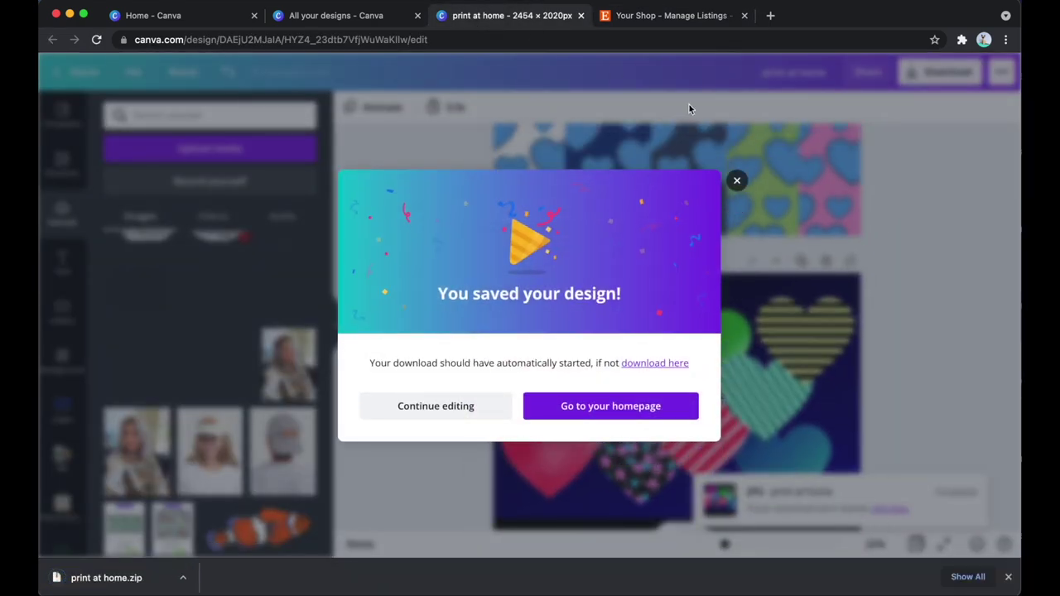
{"action": "left_click", "coordinate": [737, 180]}
{"action": "scroll", "coordinate": [350, 372], "scroll_direction": "down", "scroll_amount": 5}
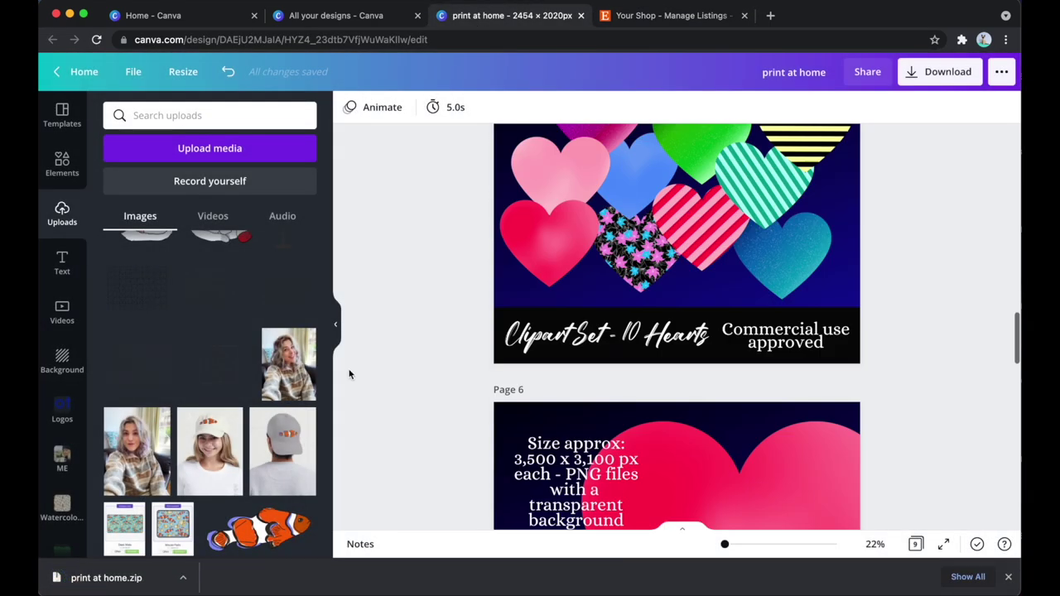
{"action": "scroll", "coordinate": [350, 375], "scroll_direction": "down", "scroll_amount": 10}
{"action": "left_click", "coordinate": [74, 578]}
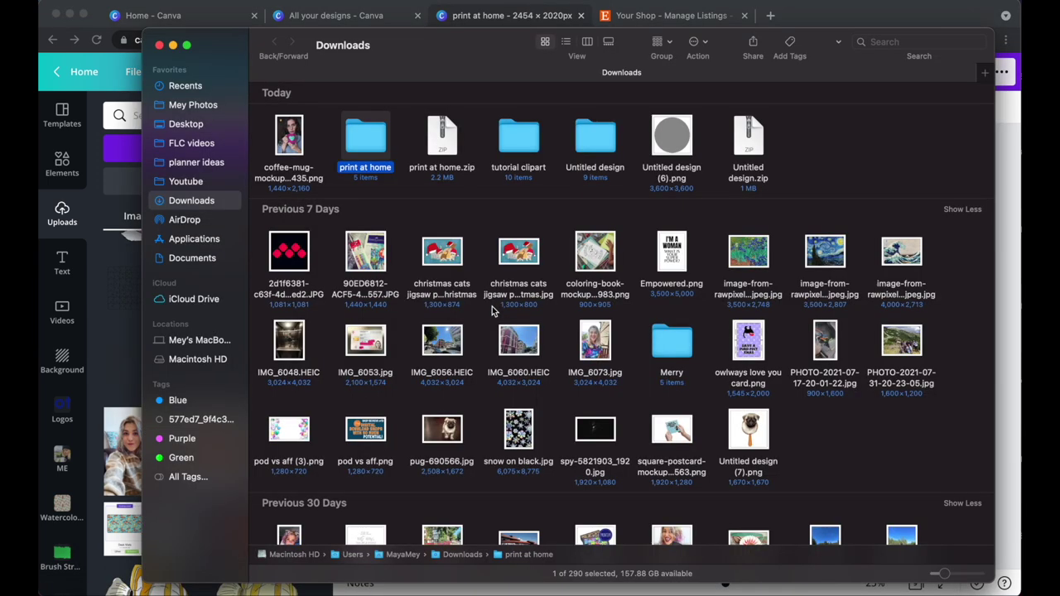
{"action": "double_click", "coordinate": [381, 139]}
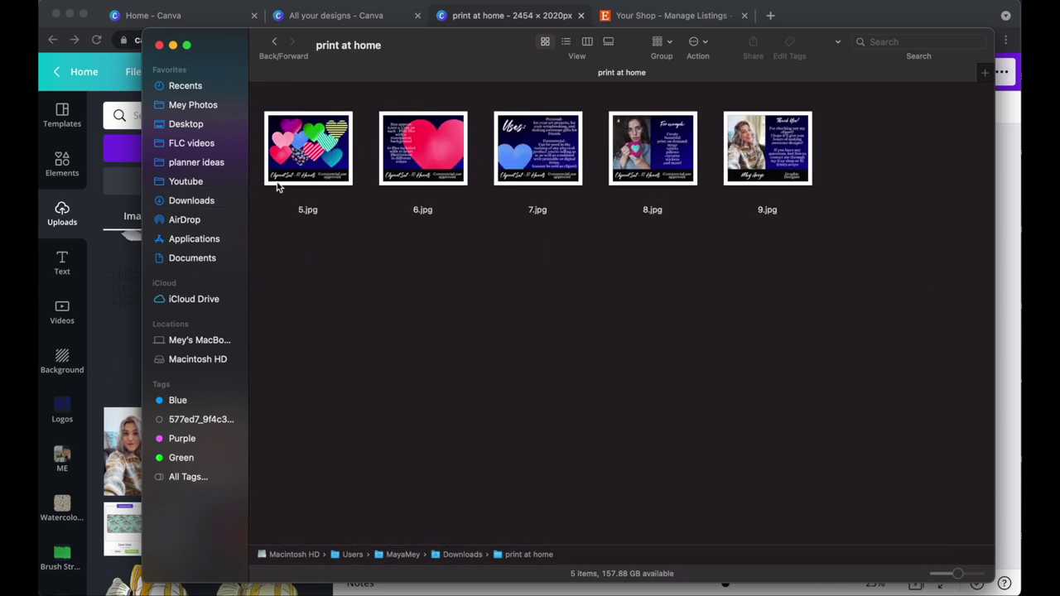
{"action": "left_click", "coordinate": [115, 273]}
Step: Start a new Etsy listing and upload all five images, 5.jpg to 9.jpg, from the print at home folder as photos
{"action": "left_click", "coordinate": [627, 16]}
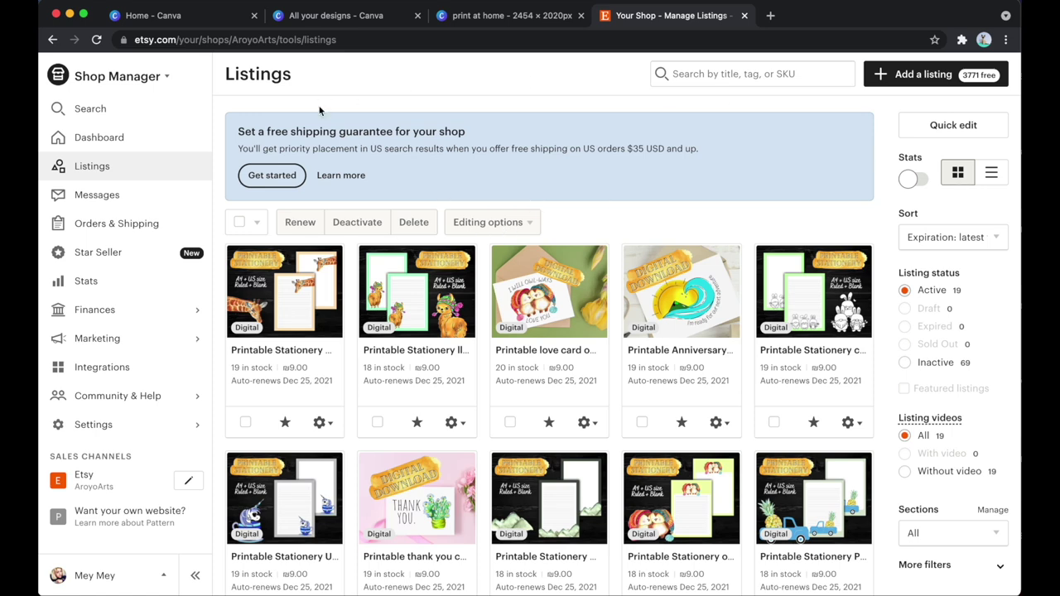
{"action": "left_click", "coordinate": [924, 74]}
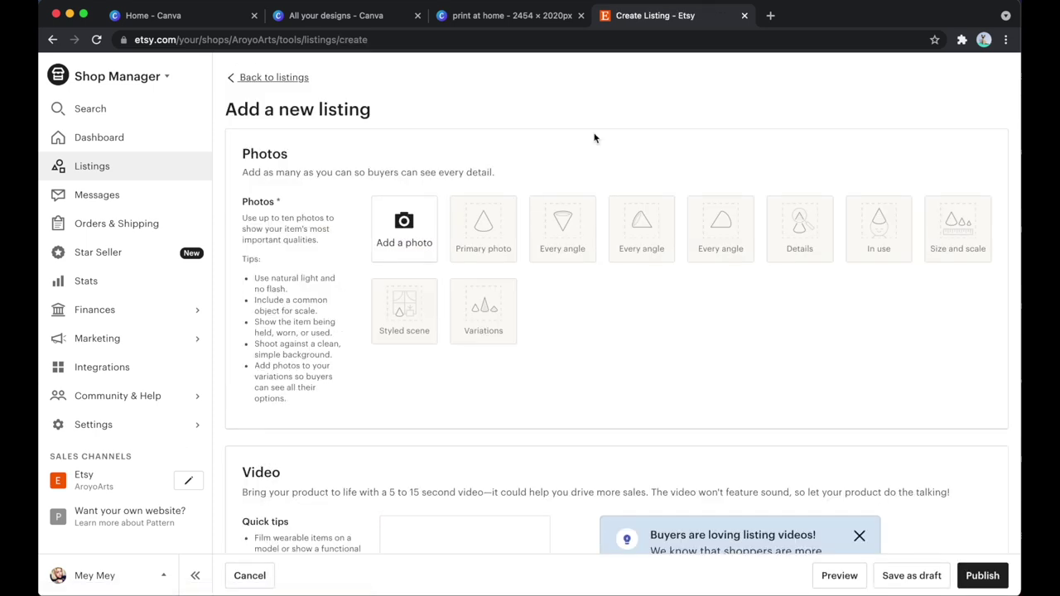
{"action": "left_click", "coordinate": [402, 243]}
{"action": "left_click", "coordinate": [333, 290]}
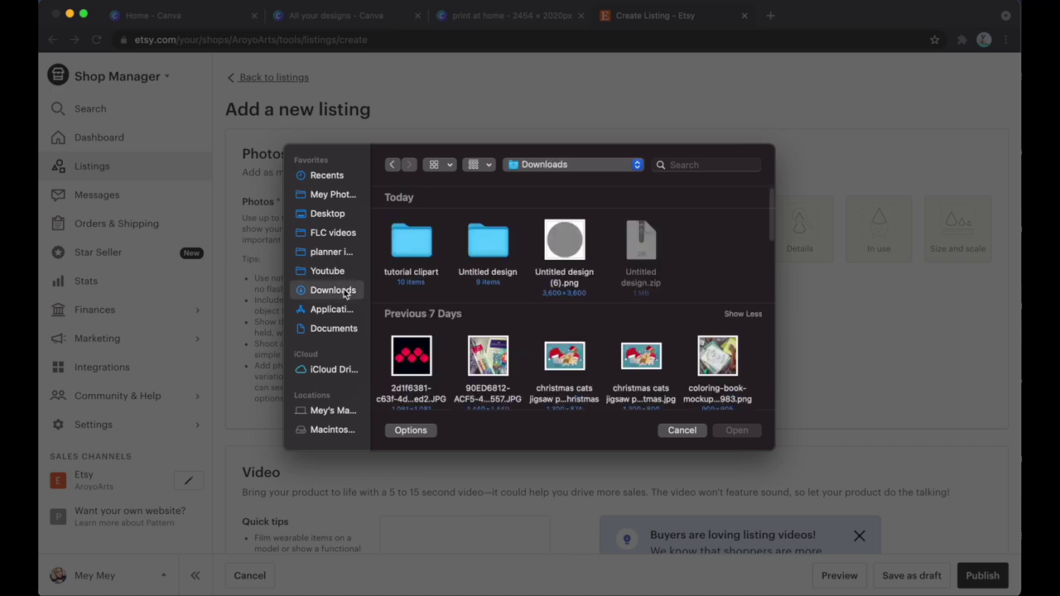
{"action": "double_click", "coordinate": [496, 242]}
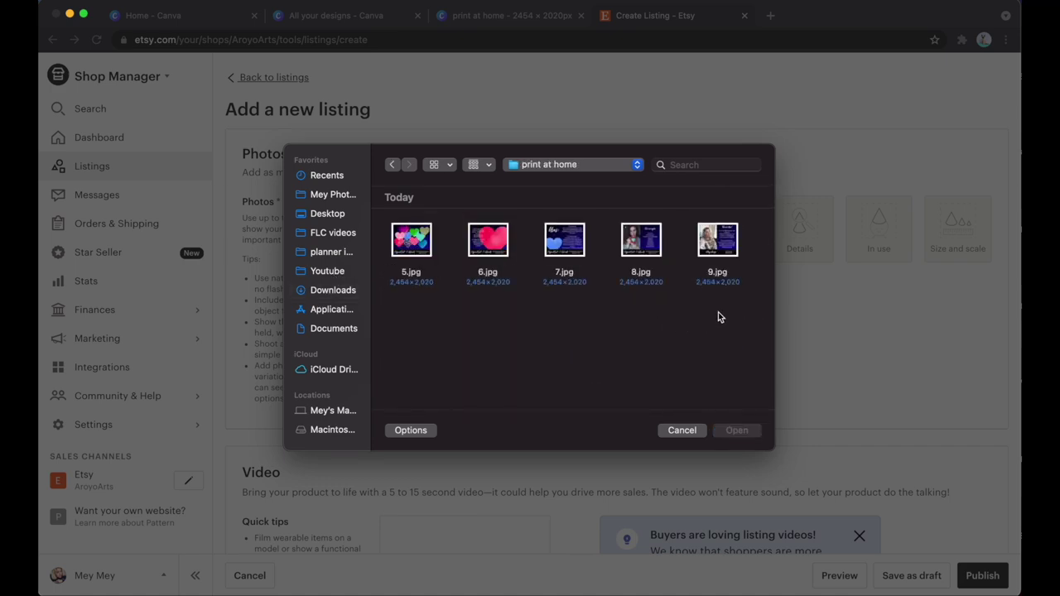
{"action": "left_click_drag", "start_coordinate": [738, 310], "coordinate": [388, 214]}
{"action": "left_click", "coordinate": [736, 430]}
Step: Title the listing "Commercial use OK clipart of hearts, Gradient hearts clip art, Print on demand approved graphics, 10 Hearts Clipart set"
{"action": "scroll", "coordinate": [587, 205], "scroll_direction": "down", "scroll_amount": 5}
{"action": "scroll", "coordinate": [587, 206], "scroll_direction": "down", "scroll_amount": 8}
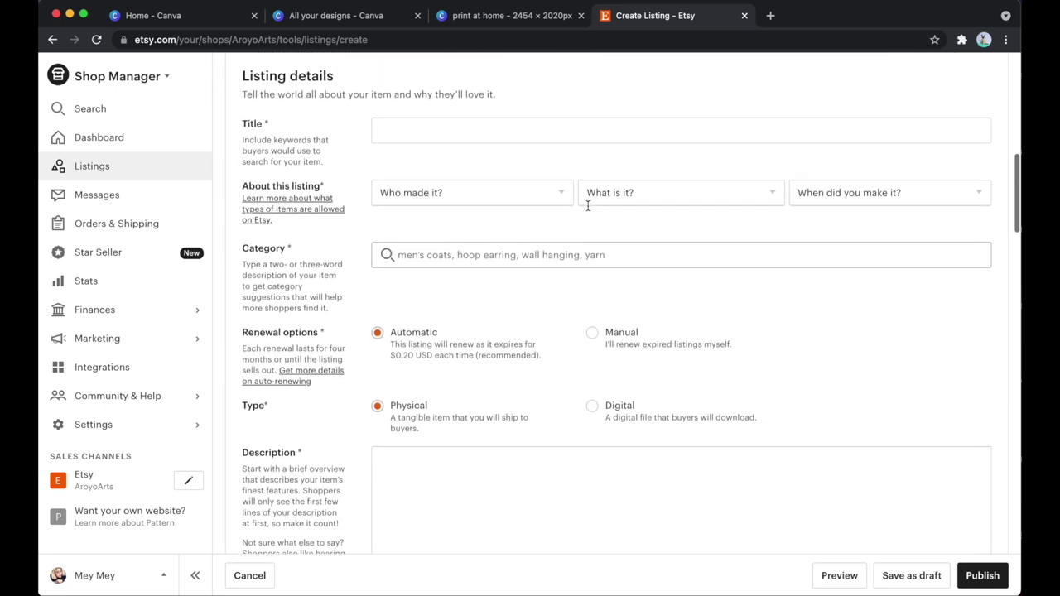
{"action": "left_click", "coordinate": [452, 279]}
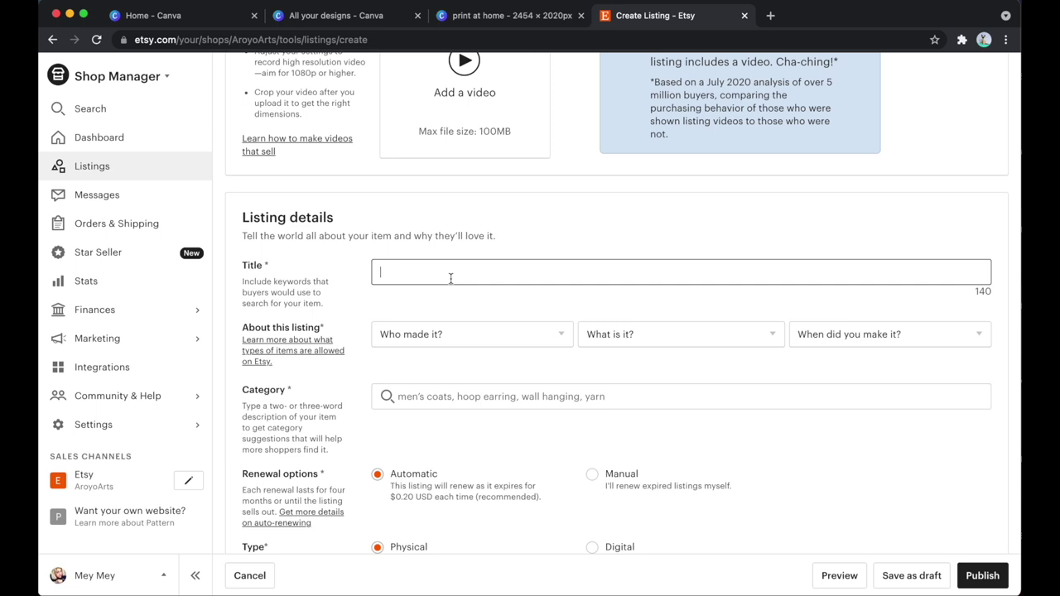
{"action": "type", "text": "10 Hearts Clipart set"}
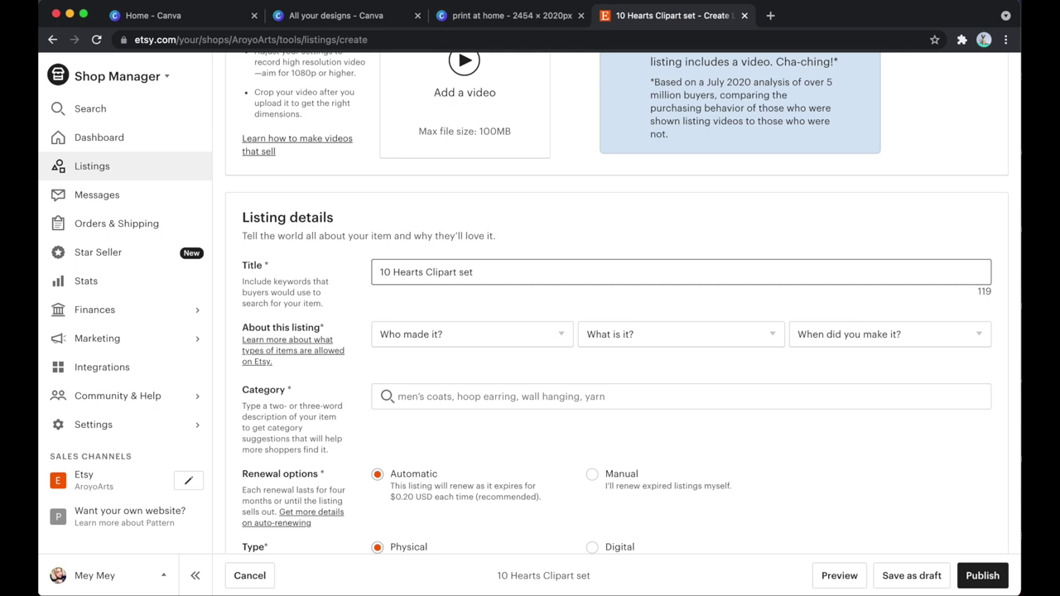
{"action": "type", "text": "Commercial use OK clipart of hearts, Gradient hearts clip art, Print on demand approved graphics,"}
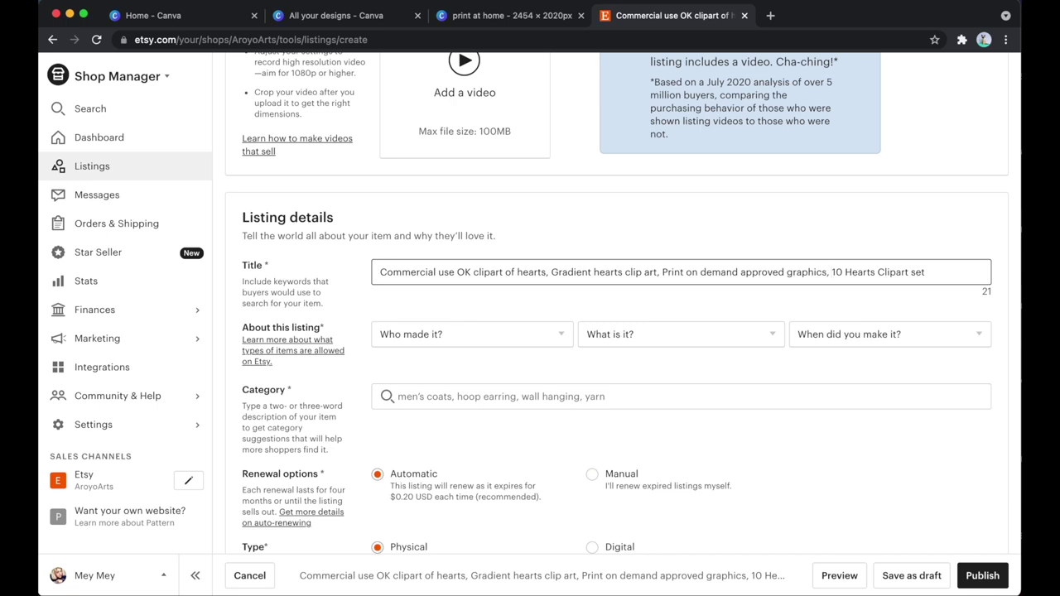
Step: Describe the item's origin as made by "I did", "A finished product", made in "2020 - 2021"
{"action": "left_click", "coordinate": [427, 336]}
{"action": "left_click", "coordinate": [423, 362]}
{"action": "left_click", "coordinate": [613, 337]}
{"action": "left_click", "coordinate": [638, 366]}
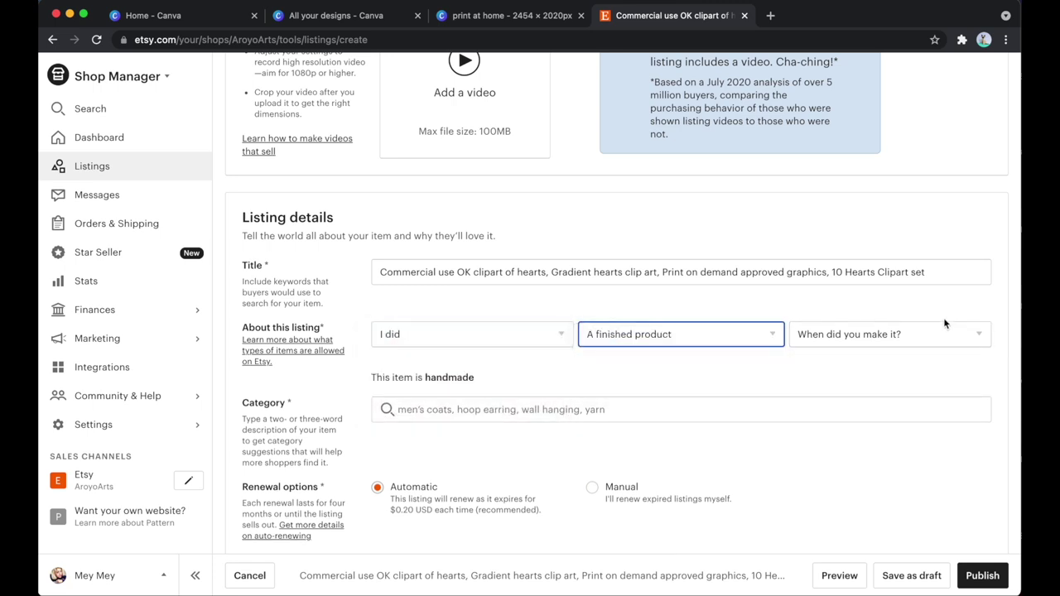
{"action": "left_click", "coordinate": [884, 336]}
{"action": "left_click", "coordinate": [836, 397]}
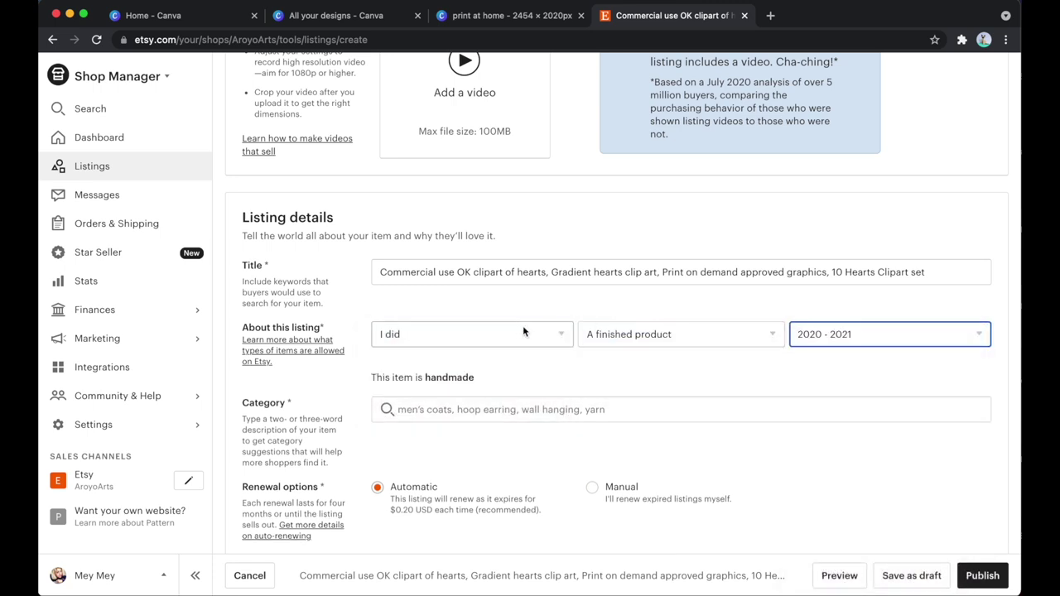
Step: Search the categories for "clipart" and assign the listing to Clip Art & Image Files
{"action": "scroll", "coordinate": [519, 330], "scroll_direction": "down", "scroll_amount": 5}
{"action": "left_click", "coordinate": [513, 227]}
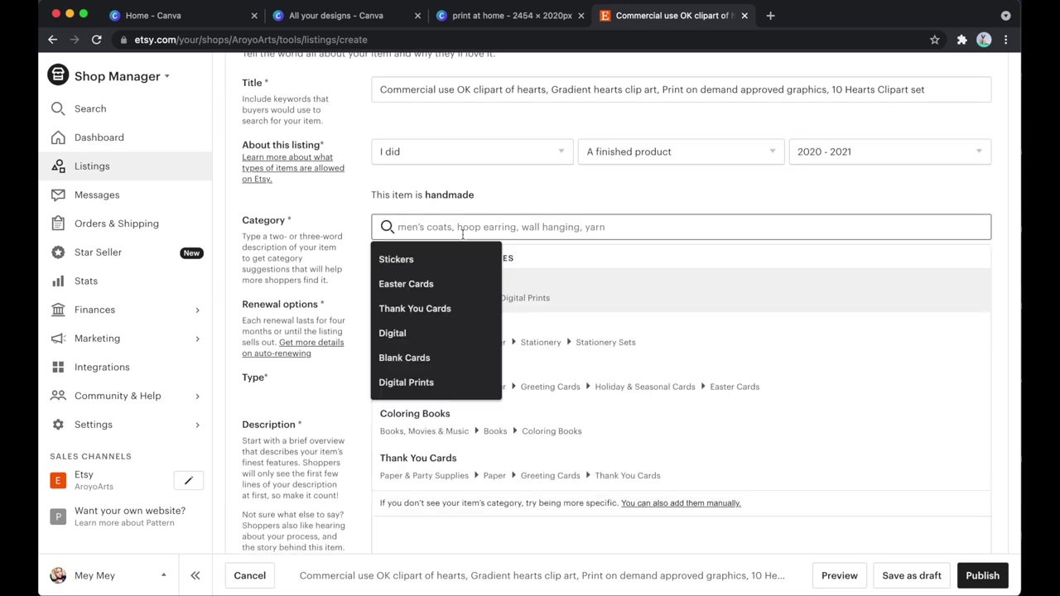
{"action": "type", "text": "clipart"}
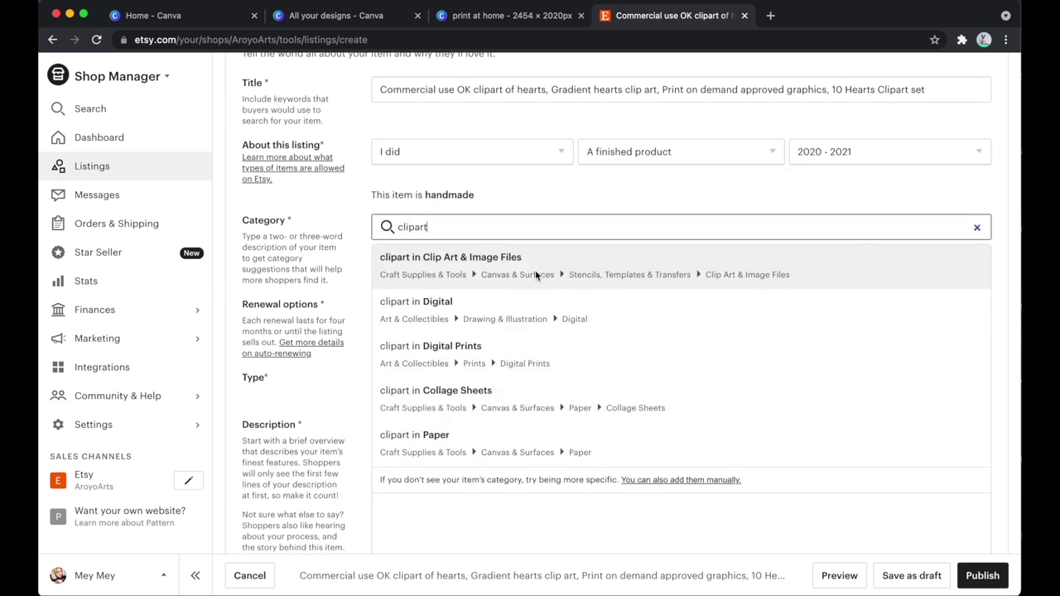
{"action": "left_click", "coordinate": [537, 274]}
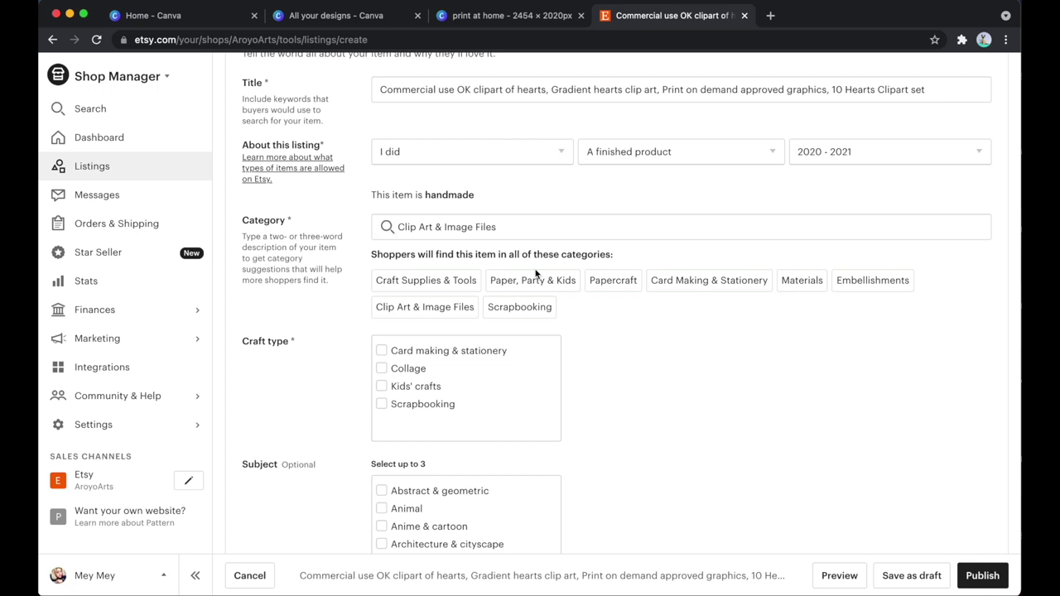
Step: Select the craft types Card making & stationery, Collage, Kids' crafts and Scrapbooking
{"action": "scroll", "coordinate": [583, 339], "scroll_direction": "down", "scroll_amount": 3}
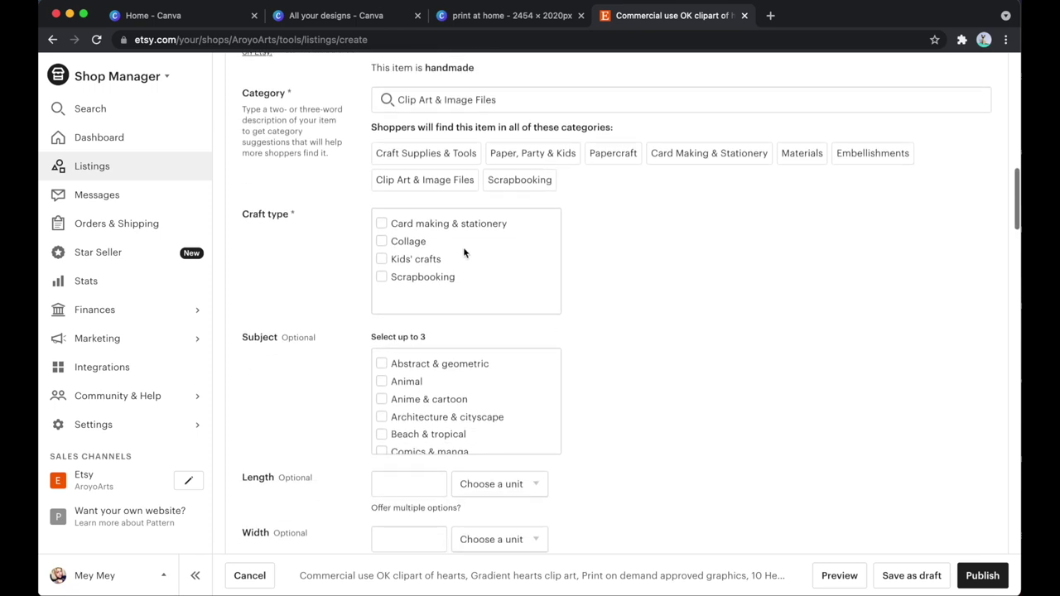
{"action": "left_click", "coordinate": [382, 224]}
{"action": "left_click", "coordinate": [381, 241]}
{"action": "left_click", "coordinate": [382, 258]}
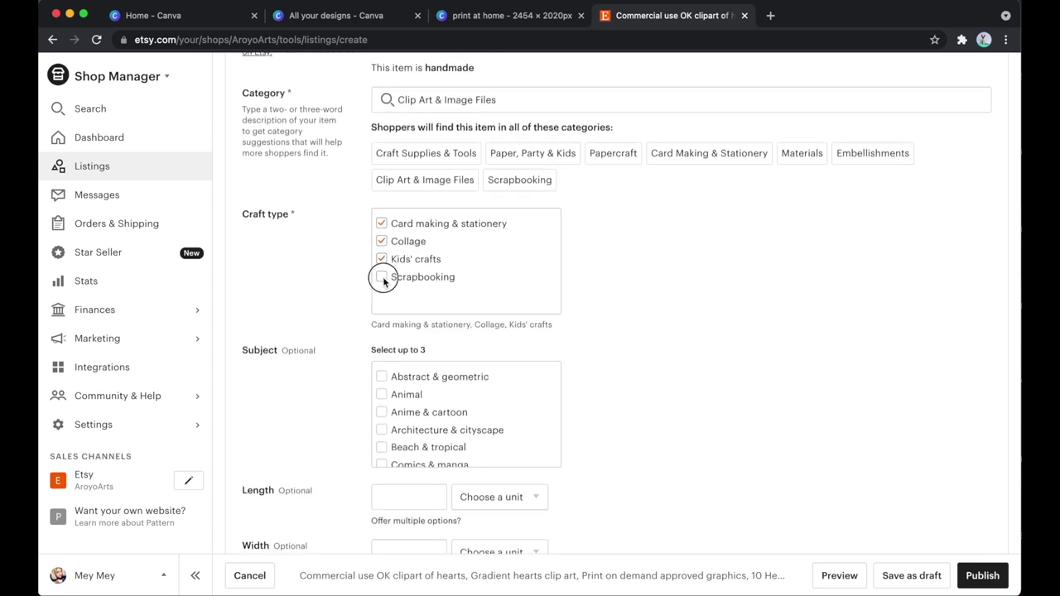
{"action": "left_click", "coordinate": [382, 278]}
Step: Select Abstract & geometric and Love & friendship as the listing's subjects
{"action": "scroll", "coordinate": [383, 277], "scroll_direction": "down", "scroll_amount": 3}
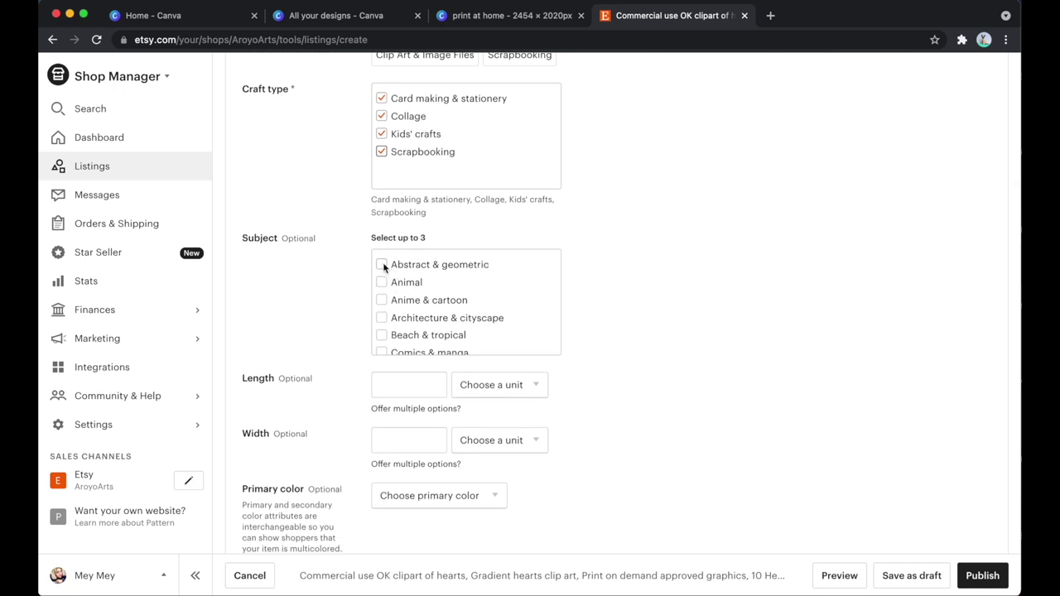
{"action": "left_click", "coordinate": [381, 265]}
{"action": "scroll", "coordinate": [433, 294], "scroll_direction": "down", "scroll_amount": 10}
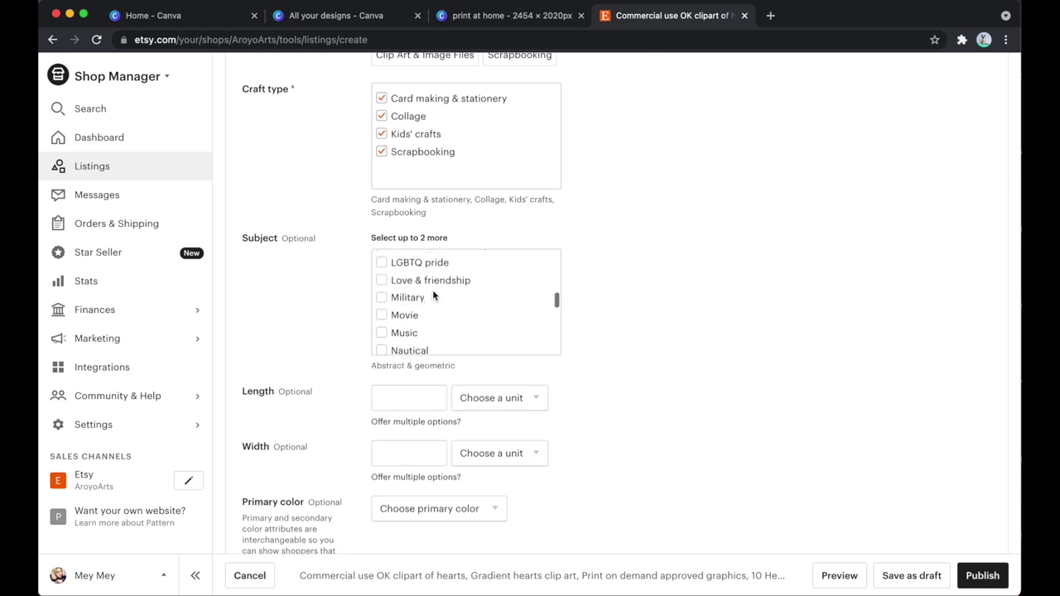
{"action": "scroll", "coordinate": [434, 295], "scroll_direction": "down", "scroll_amount": 1}
{"action": "scroll", "coordinate": [433, 298], "scroll_direction": "up", "scroll_amount": 15}
{"action": "scroll", "coordinate": [440, 324], "scroll_direction": "down", "scroll_amount": 5}
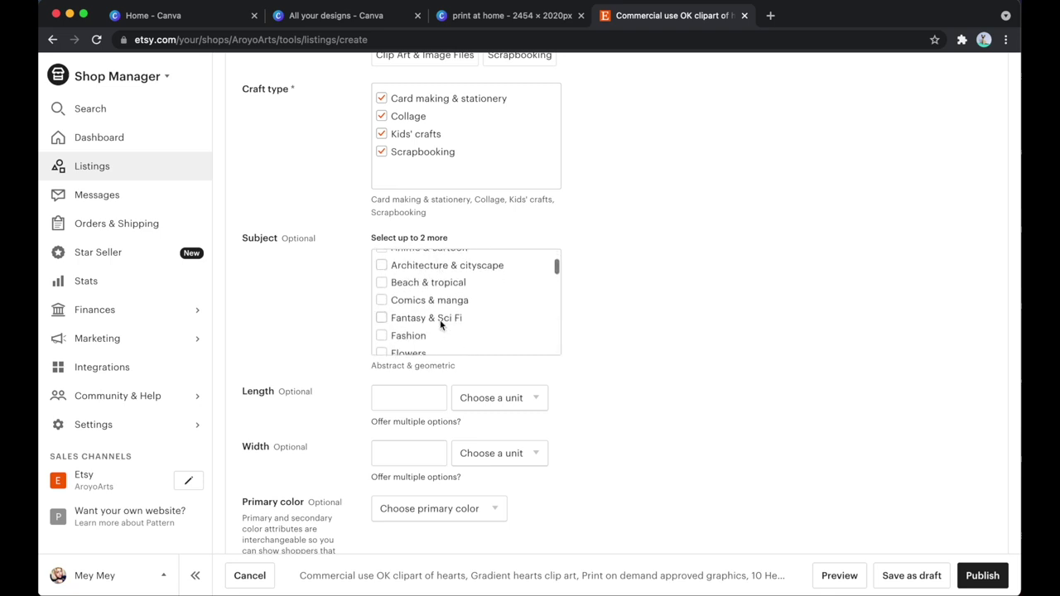
{"action": "scroll", "coordinate": [440, 322], "scroll_direction": "down", "scroll_amount": 2}
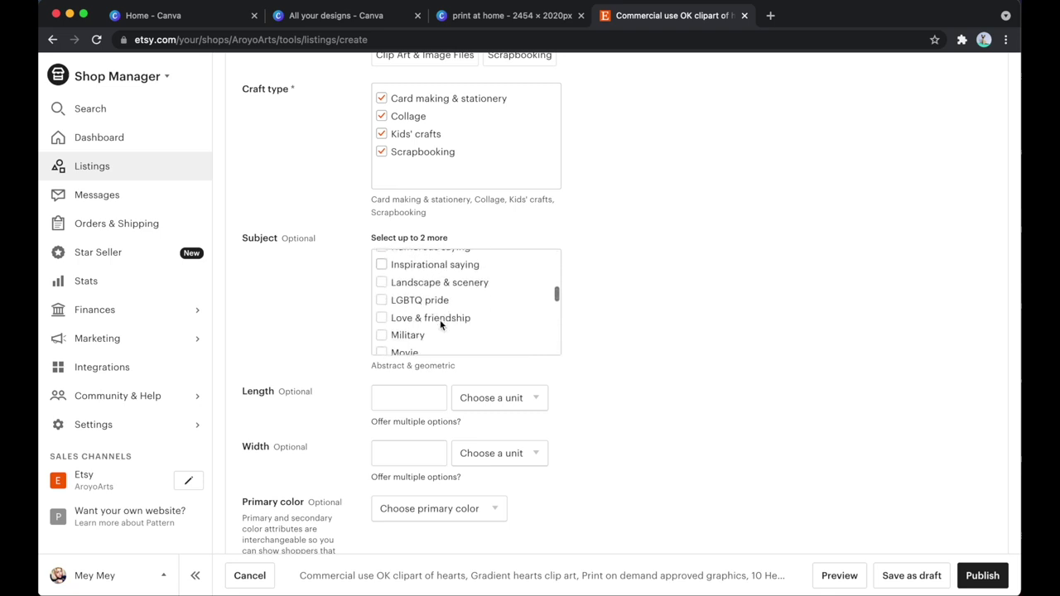
{"action": "left_click", "coordinate": [381, 319]}
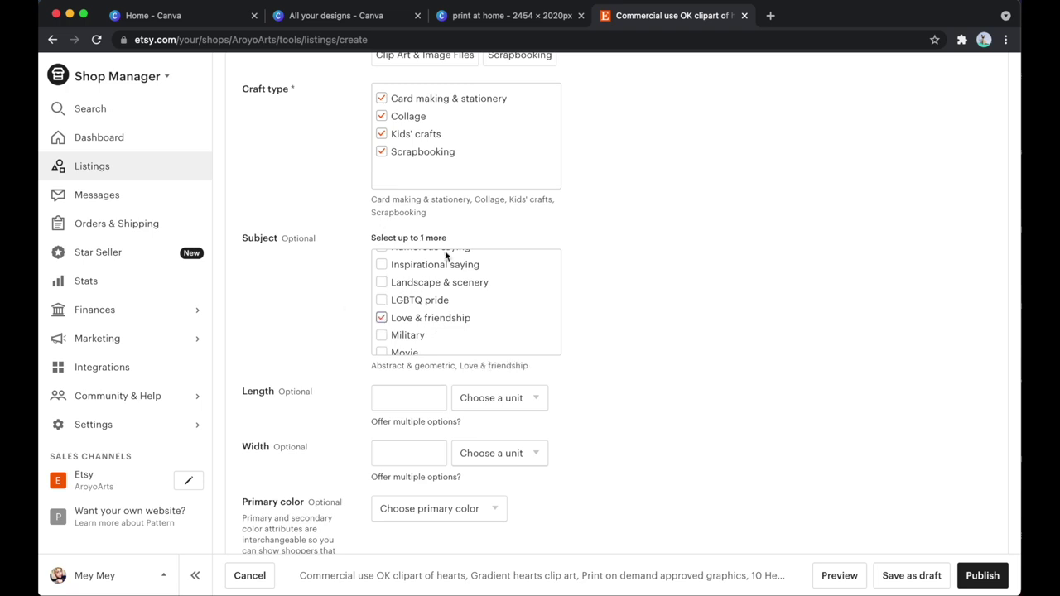
{"action": "scroll", "coordinate": [323, 315], "scroll_direction": "down", "scroll_amount": 1}
{"action": "scroll", "coordinate": [323, 315], "scroll_direction": "down", "scroll_amount": 3}
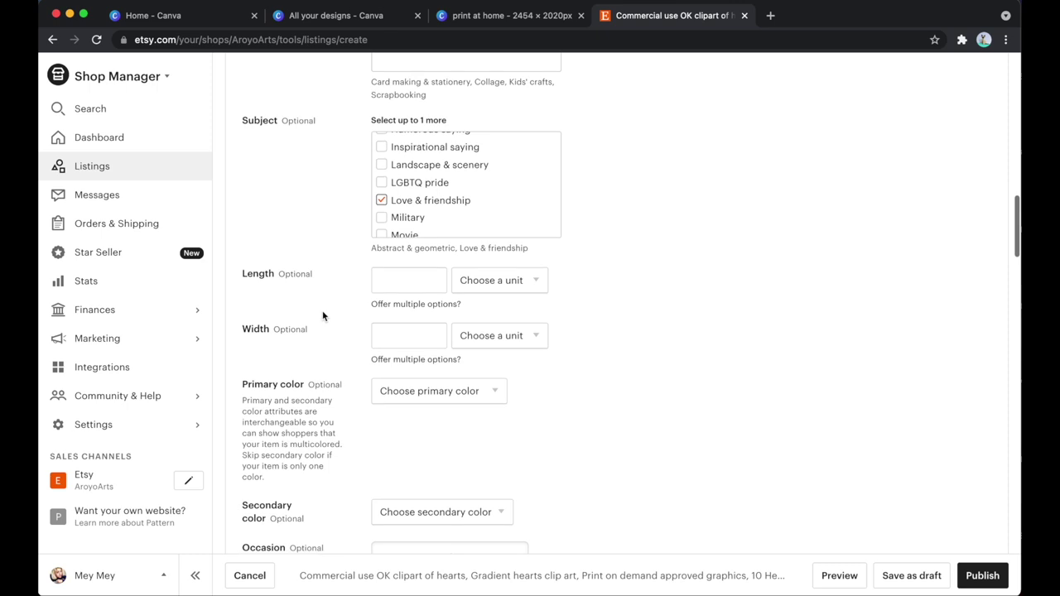
{"action": "left_click", "coordinate": [491, 281]}
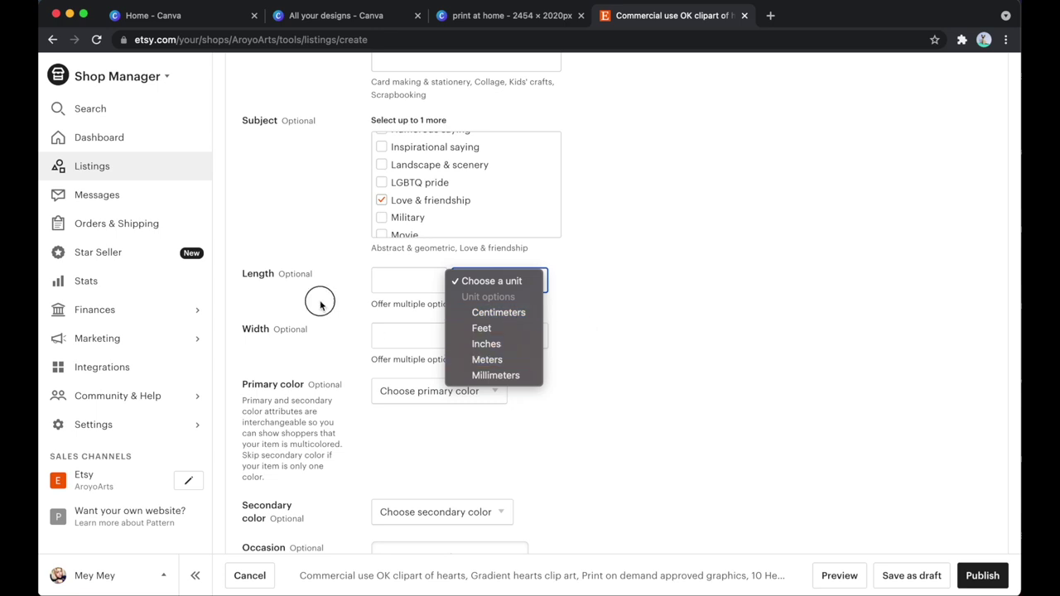
{"action": "left_click", "coordinate": [516, 300]}
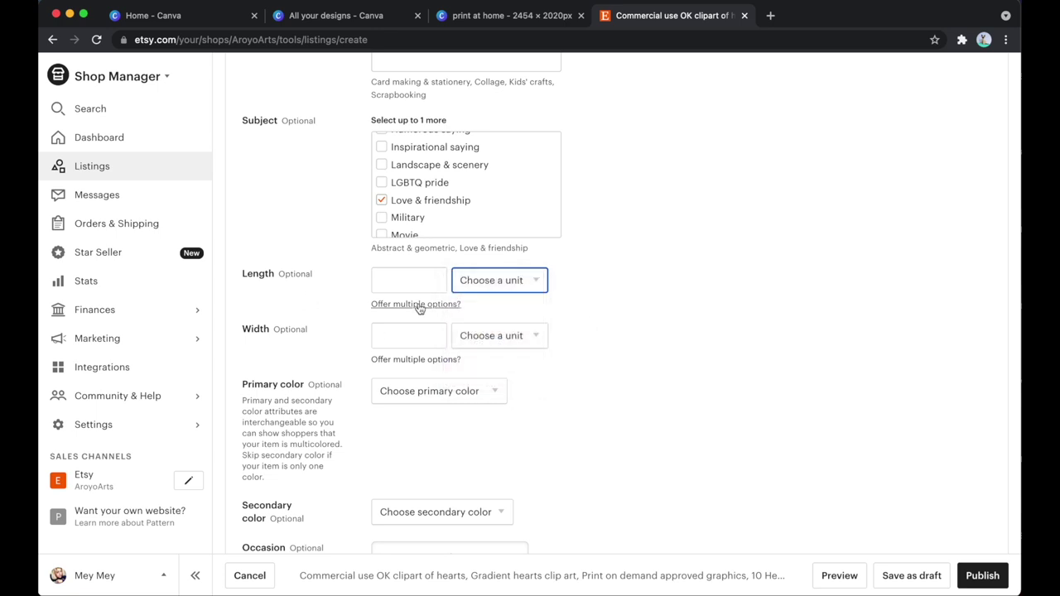
Step: Set the listing's occasion to Anniversary
{"action": "scroll", "coordinate": [419, 306], "scroll_direction": "down", "scroll_amount": 1}
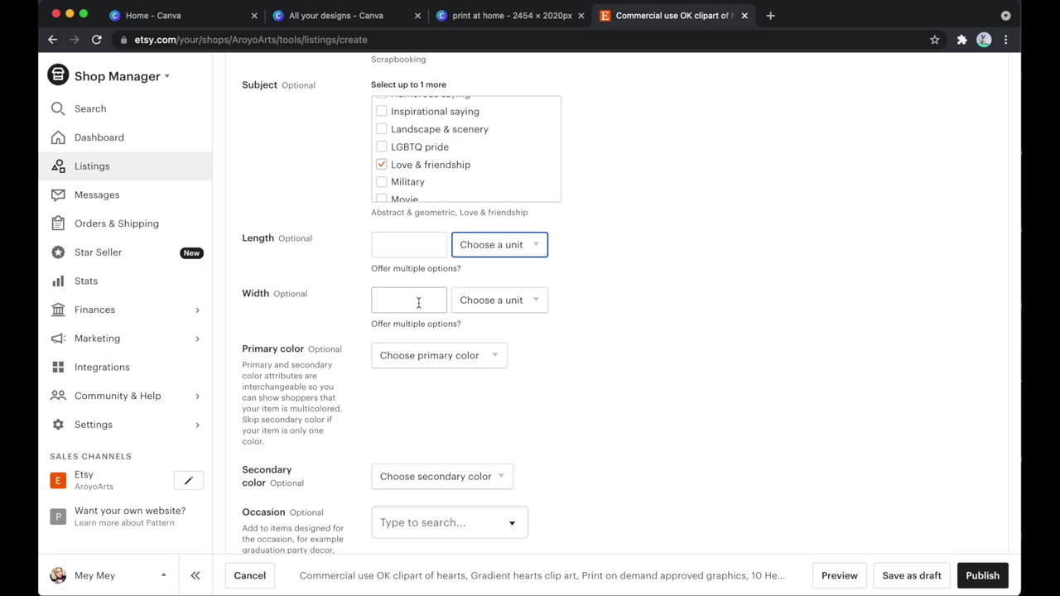
{"action": "scroll", "coordinate": [419, 303], "scroll_direction": "down", "scroll_amount": 2}
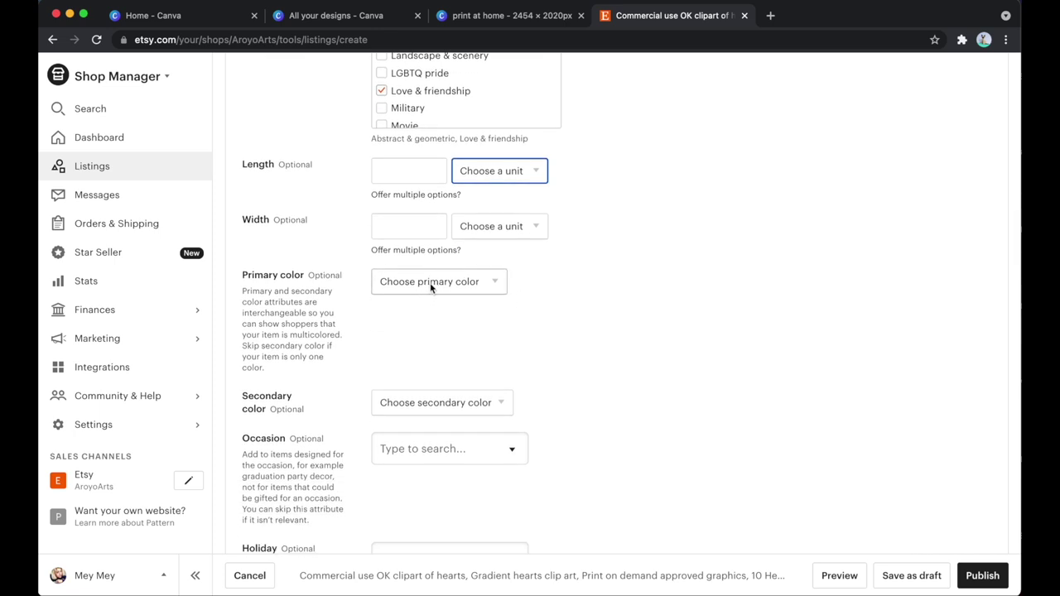
{"action": "scroll", "coordinate": [430, 284], "scroll_direction": "down", "scroll_amount": 4}
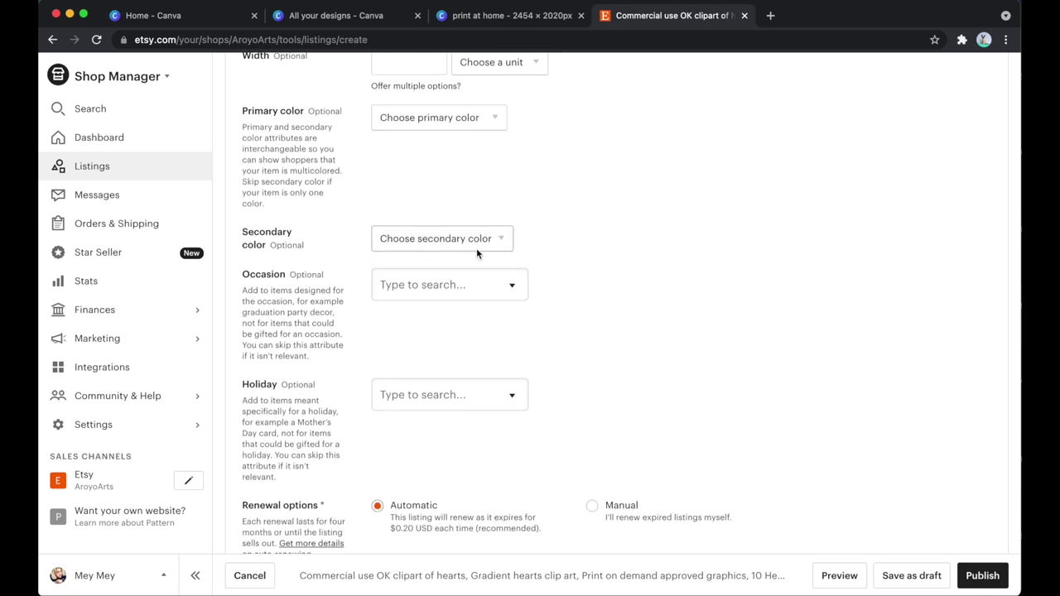
{"action": "left_click", "coordinate": [455, 295]}
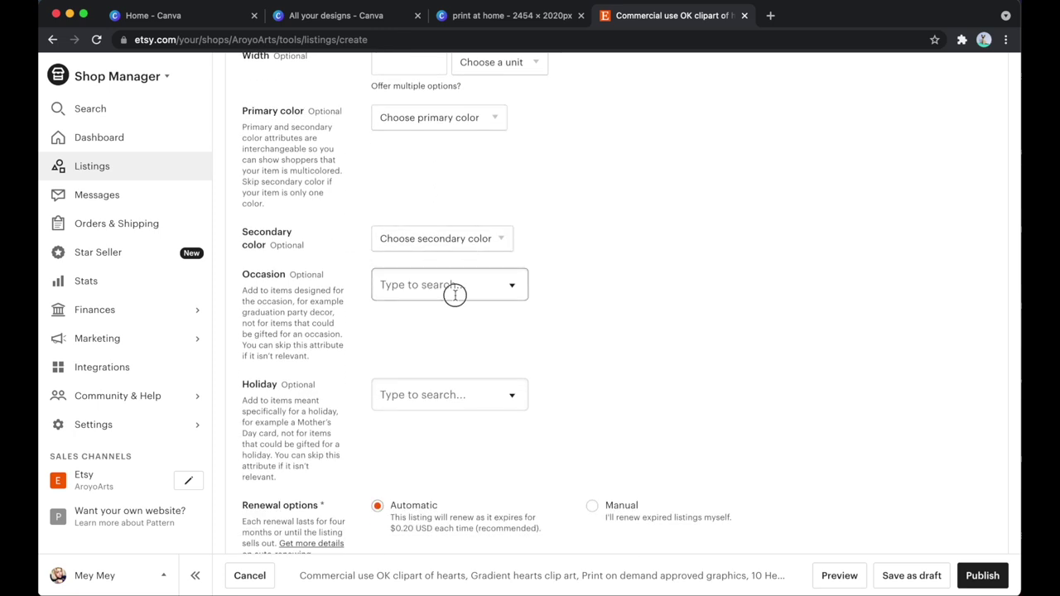
{"action": "scroll", "coordinate": [439, 403], "scroll_direction": "down", "scroll_amount": 8}
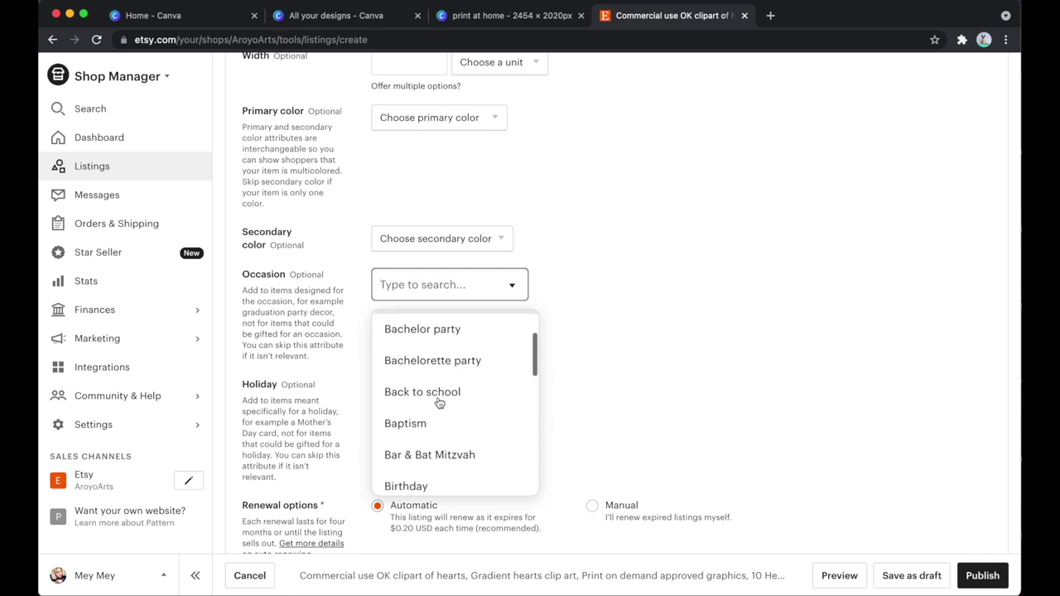
{"action": "scroll", "coordinate": [437, 403], "scroll_direction": "up", "scroll_amount": 3}
{"action": "scroll", "coordinate": [436, 402], "scroll_direction": "down", "scroll_amount": 6}
{"action": "scroll", "coordinate": [442, 395], "scroll_direction": "up", "scroll_amount": 8}
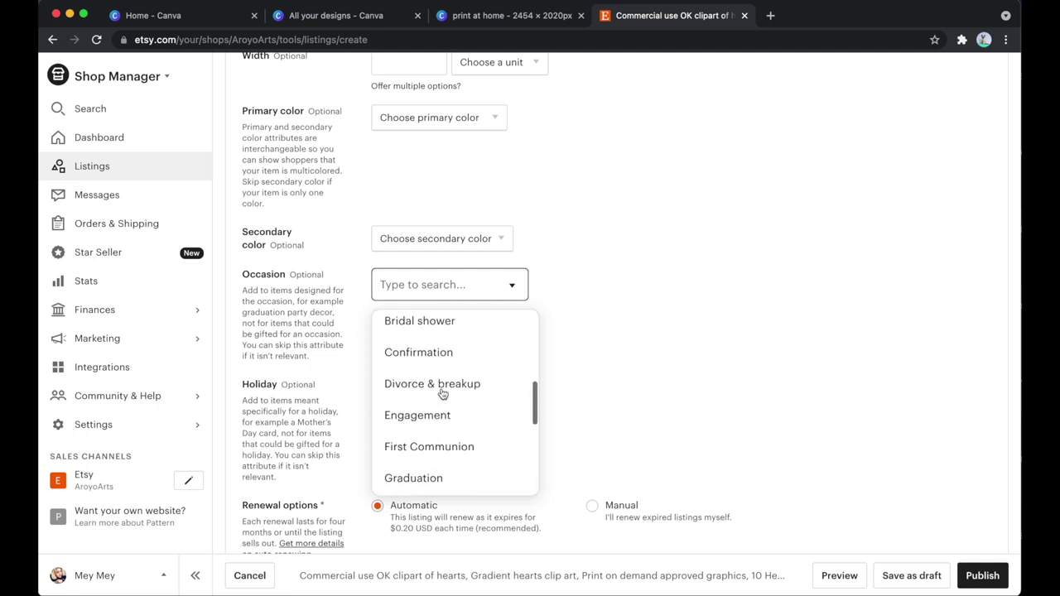
{"action": "left_click", "coordinate": [434, 355]}
Step: Set the listing's holiday to Valentine's Day
{"action": "left_click", "coordinate": [412, 396]}
{"action": "scroll", "coordinate": [460, 444], "scroll_direction": "down", "scroll_amount": 2}
{"action": "scroll", "coordinate": [460, 444], "scroll_direction": "down", "scroll_amount": 2}
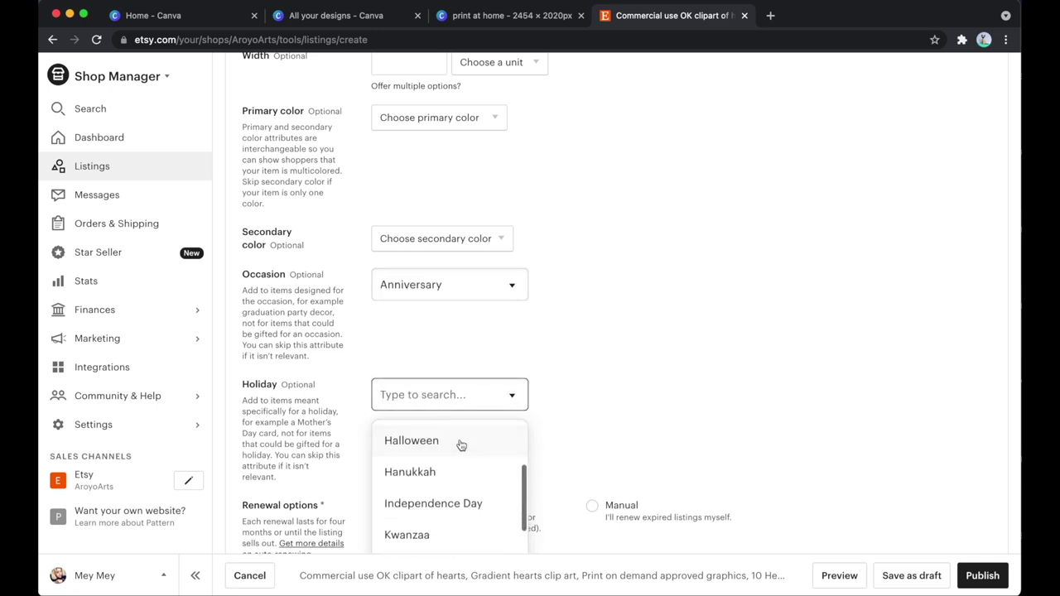
{"action": "scroll", "coordinate": [461, 480], "scroll_direction": "up", "scroll_amount": 3}
{"action": "scroll", "coordinate": [461, 483], "scroll_direction": "down", "scroll_amount": 6}
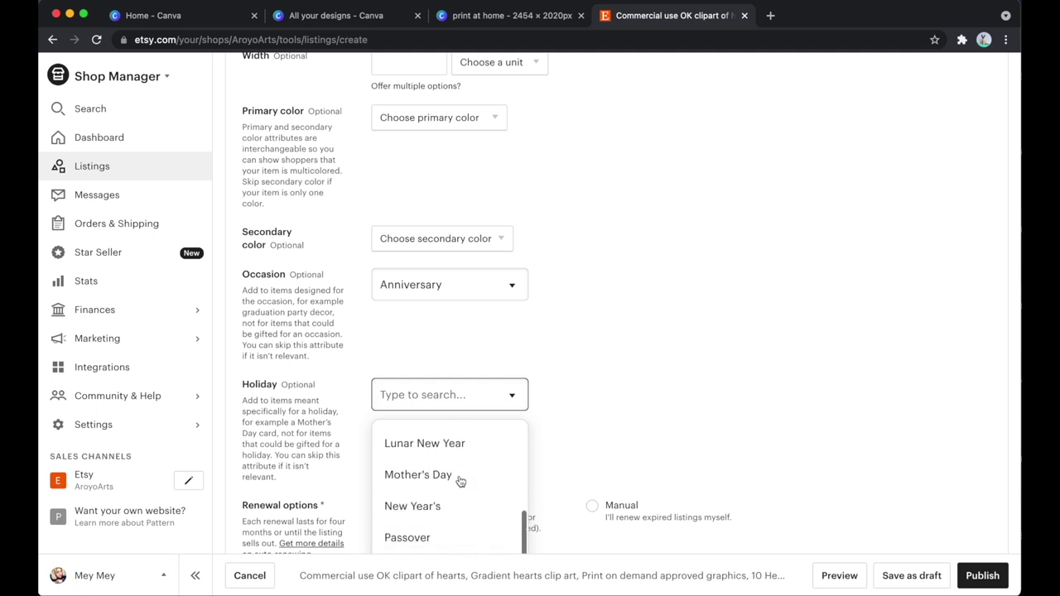
{"action": "scroll", "coordinate": [573, 422], "scroll_direction": "down", "scroll_amount": 3}
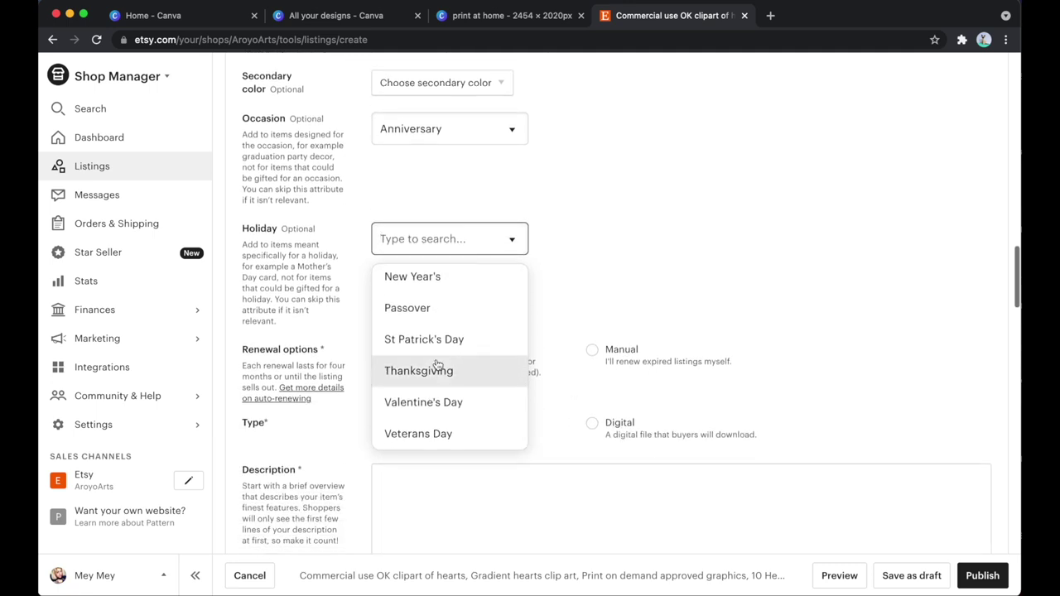
{"action": "left_click", "coordinate": [433, 405]}
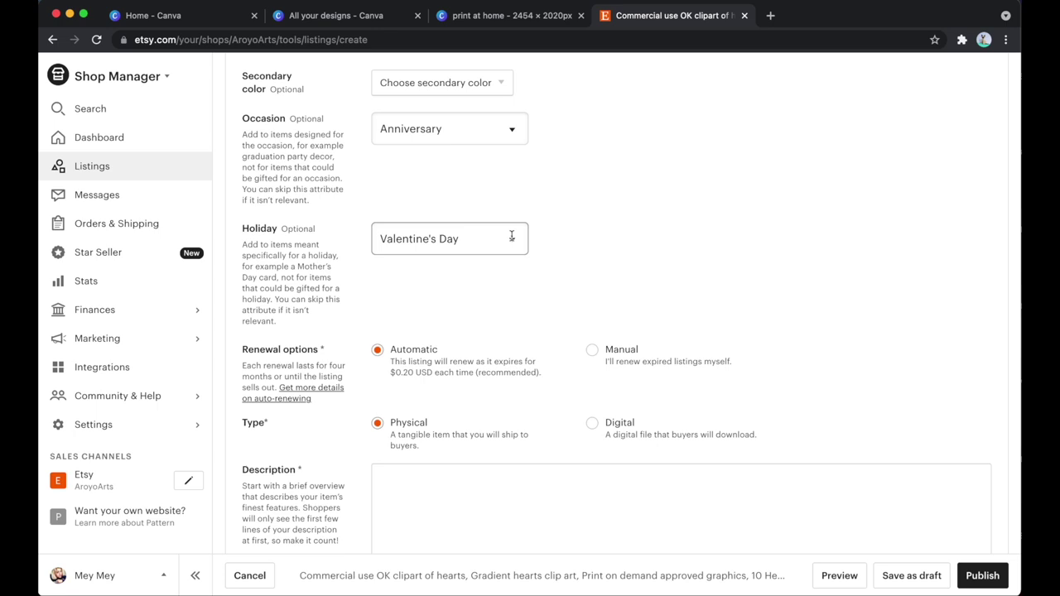
Step: Set the listing type to Digital
{"action": "scroll", "coordinate": [579, 339], "scroll_direction": "down", "scroll_amount": 3}
{"action": "left_click", "coordinate": [593, 318]}
{"action": "scroll", "coordinate": [592, 318], "scroll_direction": "down", "scroll_amount": 7}
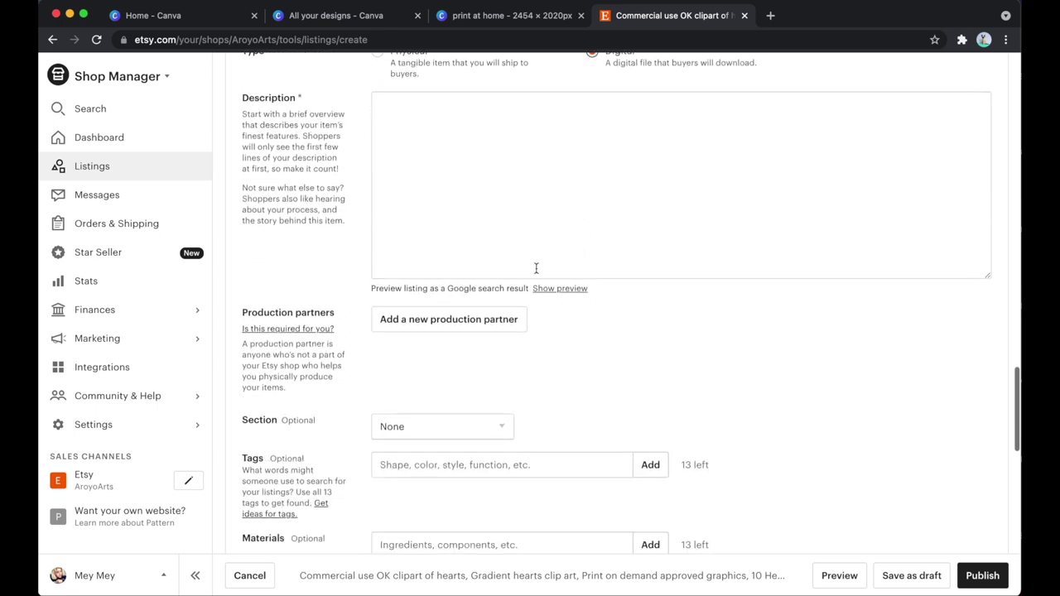
Step: Write the description: 10 hearts in gradient and sparkling colors, PNG files with transparent backgrounds, roughly 3,500x3,100 pixels, plus personal, commercial and prohibited uses
{"action": "scroll", "coordinate": [526, 258], "scroll_direction": "up", "scroll_amount": 3}
{"action": "scroll", "coordinate": [526, 258], "scroll_direction": "up", "scroll_amount": 2}
{"action": "left_click", "coordinate": [383, 315]}
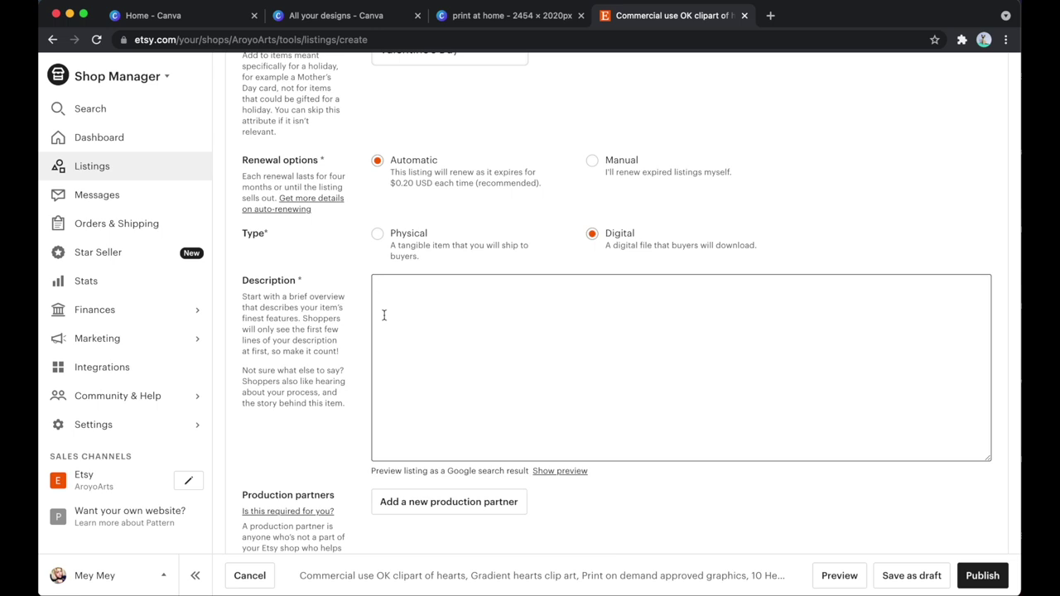
{"action": "type", "text": "Looking for a cute set of hearts clipart? Check out this 10 hearts clip art set of hearts in gradient and sparkling colors!  This set includes 10 hearts, all in different colors, as you can see in the first image. It's a digital file- no physical product will be shipped to you!  WHAT YOU'RE GETTING: This listing is for 10 PNG files With transparent backgrounds roughly 3,500x3,100 pixels per heart  PERSONAL USE: Use this heart clipart set in any personal way- Make beautiful greeting cards with them, print them as stickers Create elements for your physical/digital scrapbook or print items with these designs for you or your friends!  COMMERCIAL USE: Combine this clipart set of hearts in a work you're doing for a business' branding Create print on demand items with these elements And even make printables using them!  PROHIBITED USES: Selling these clipart hearts as is as a printable item Or selling them as clipart  If you have any questions for me about this item, please let me know through the Etsy message system (contact seller) or through my Instagram @Mey.Aroyo  Enjoy the love <3"}
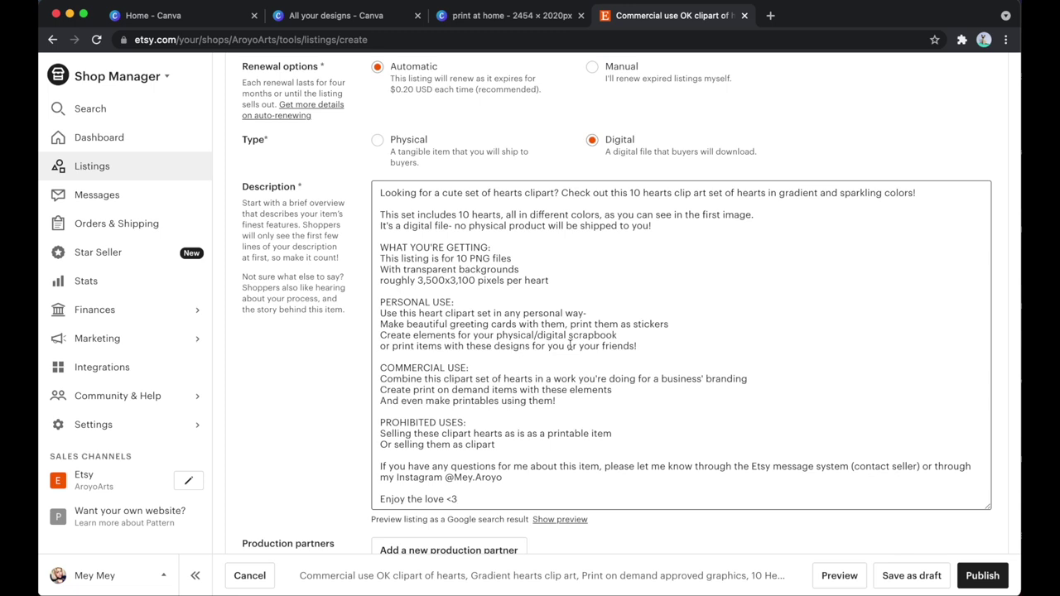
{"action": "scroll", "coordinate": [522, 335], "scroll_direction": "down", "scroll_amount": 1}
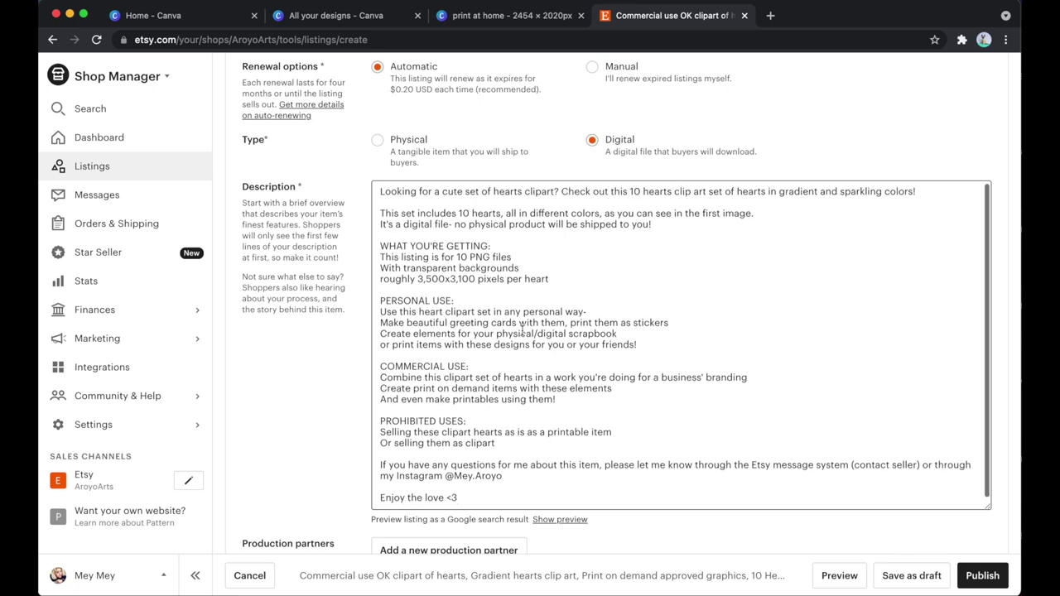
{"action": "scroll", "coordinate": [293, 338], "scroll_direction": "down", "scroll_amount": 5}
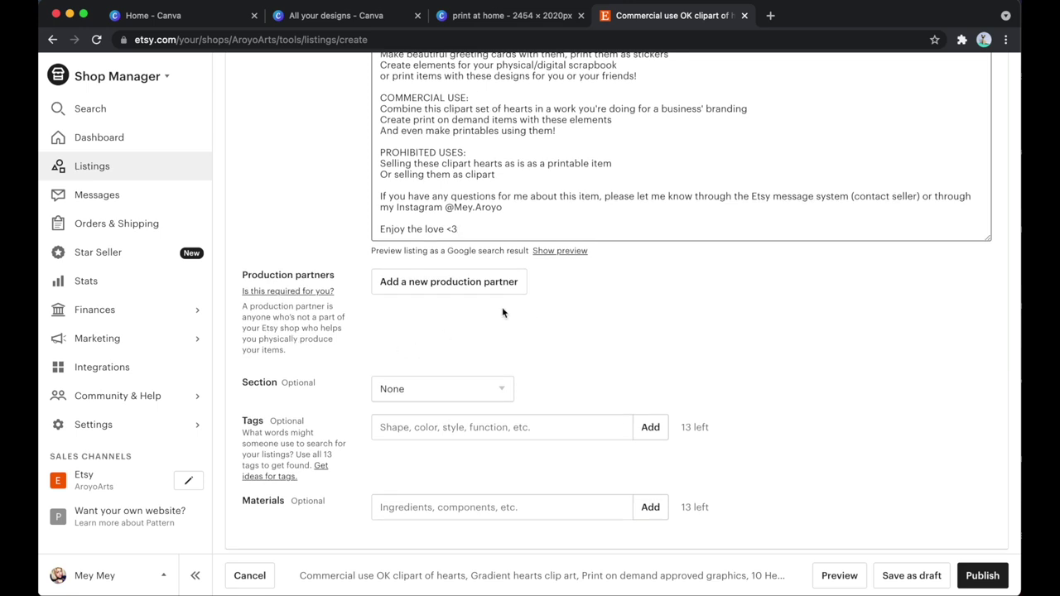
Step: Switch to Finder, close the "print at home" window and compress all ten heart PNGs in the "tutorial clipart" folder into one zip archive
{"action": "left_click", "coordinate": [124, 558]}
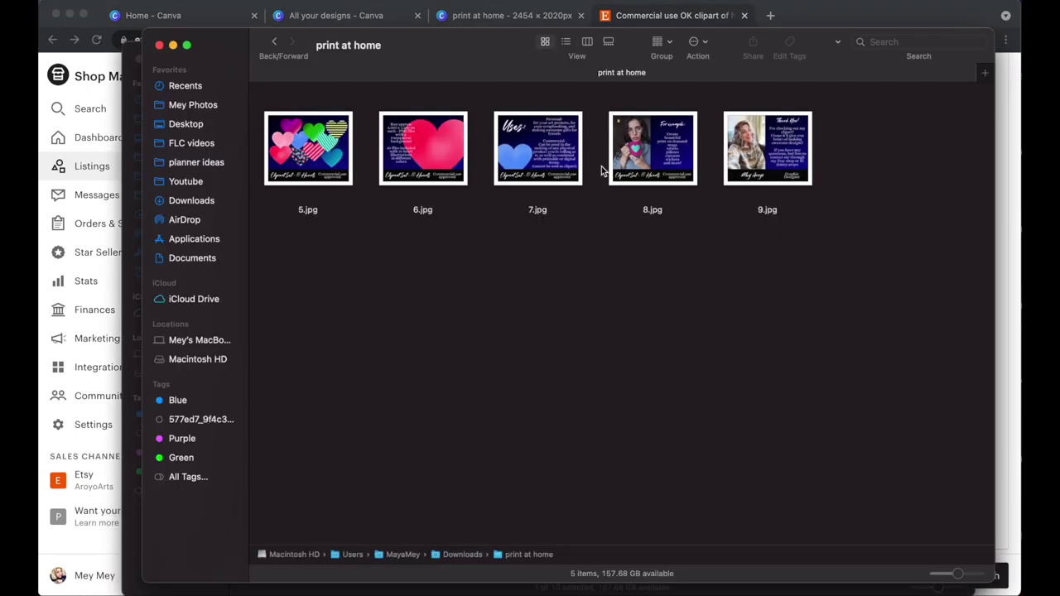
{"action": "left_click", "coordinate": [160, 46]}
{"action": "left_click", "coordinate": [817, 272]}
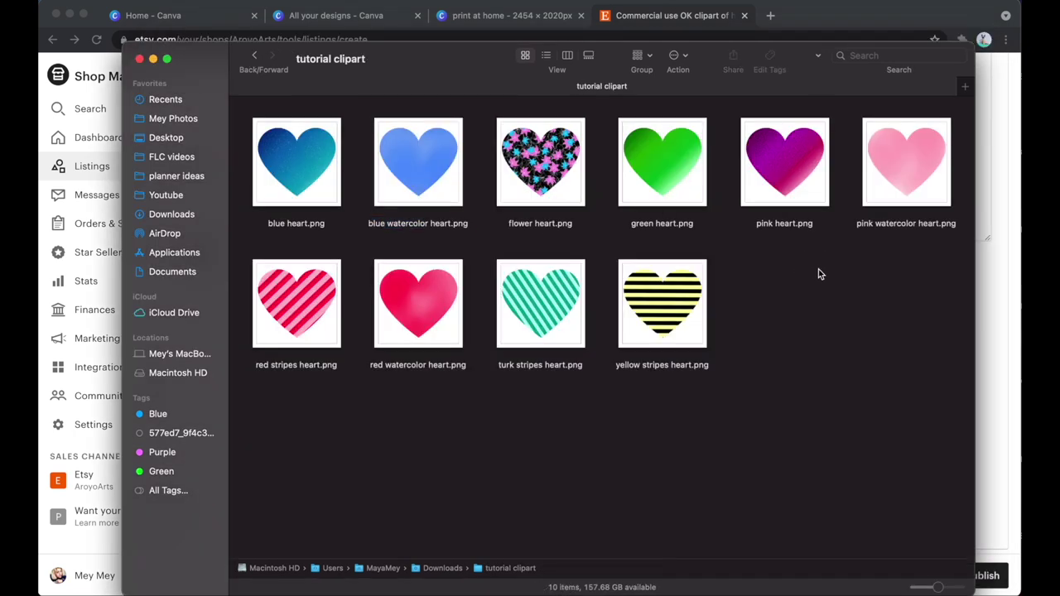
{"action": "left_click", "coordinate": [755, 301]}
{"action": "key", "text": "super+a"}
{"action": "right_click", "coordinate": [306, 173]}
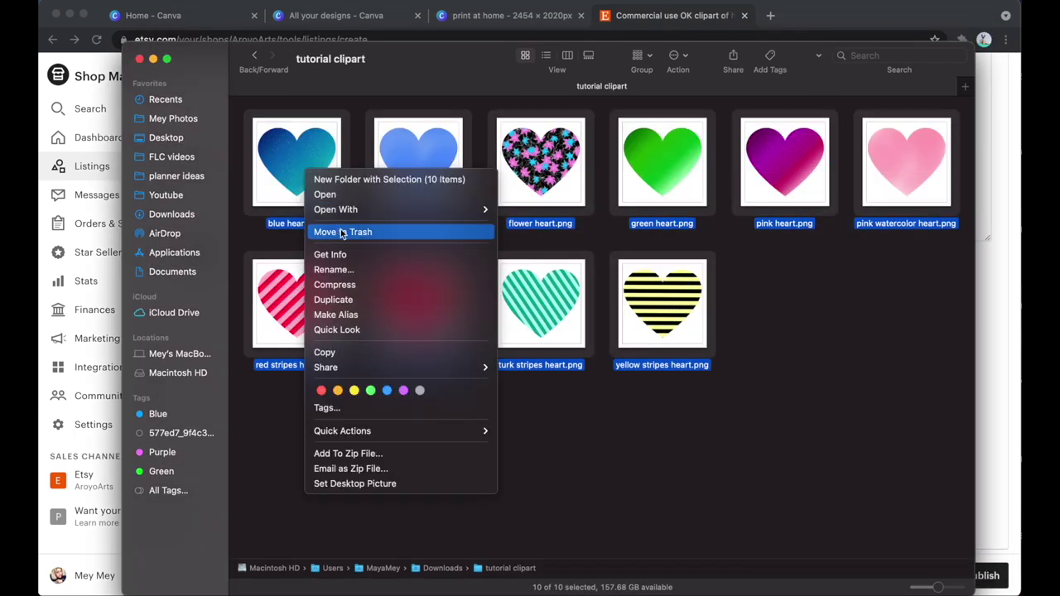
{"action": "left_click", "coordinate": [341, 285]}
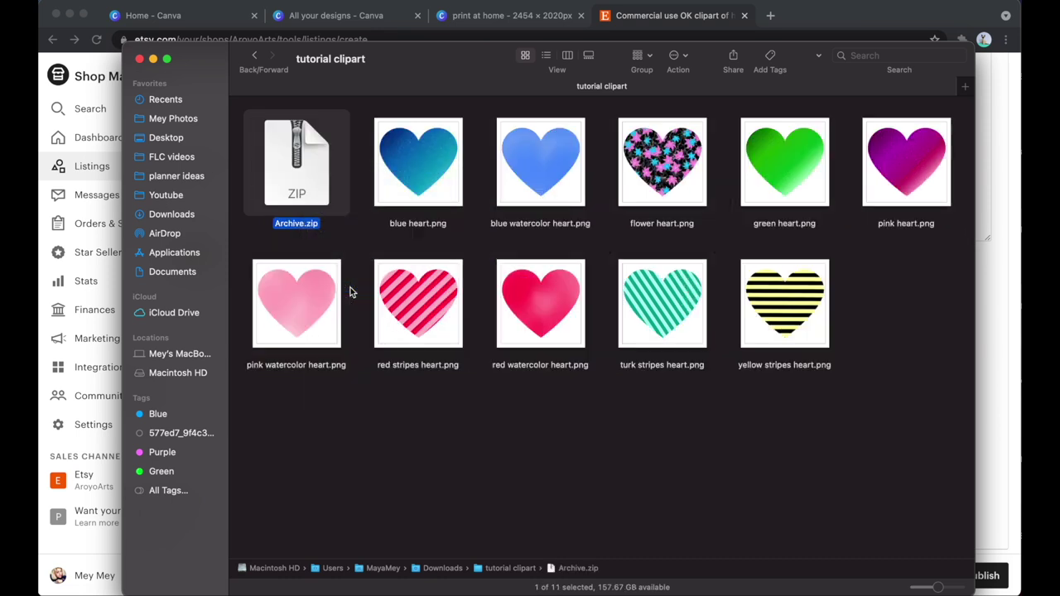
Step: Rename the zip archive as "hearts clipart.zip" and return to the Etsy listing in the browser
{"action": "left_click", "coordinate": [290, 225]}
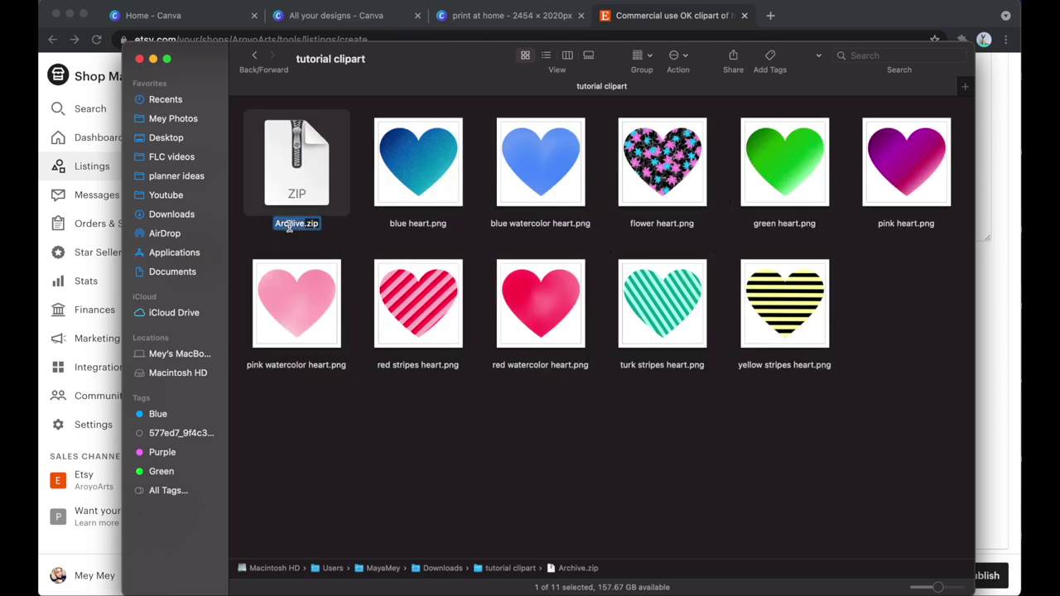
{"action": "type", "text": "hearts clipart"}
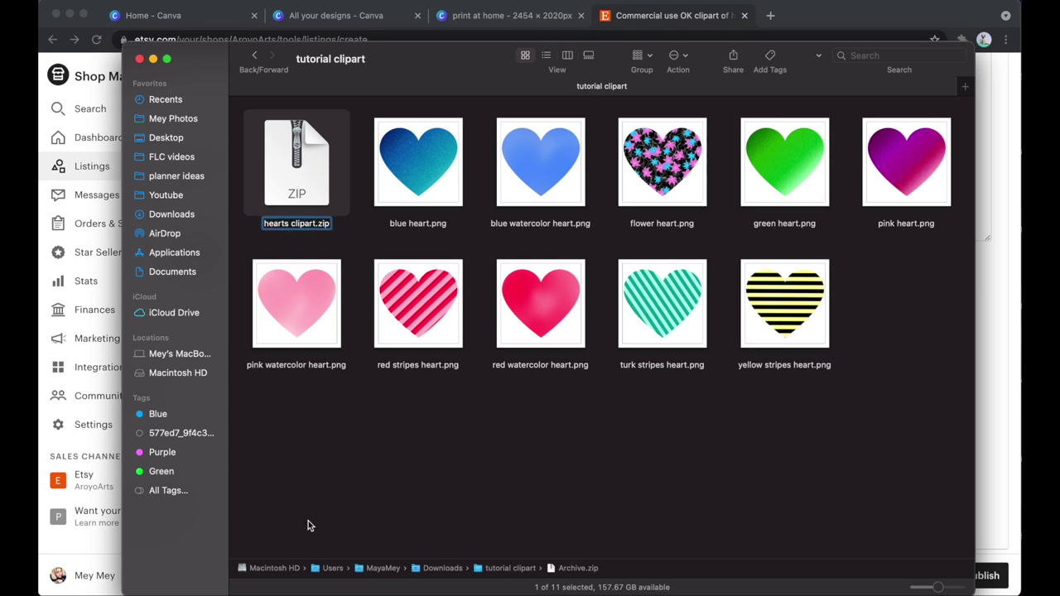
{"action": "key", "text": "Return"}
{"action": "key", "text": "super+Tab"}
{"action": "scroll", "coordinate": [377, 338], "scroll_direction": "down", "scroll_amount": 1}
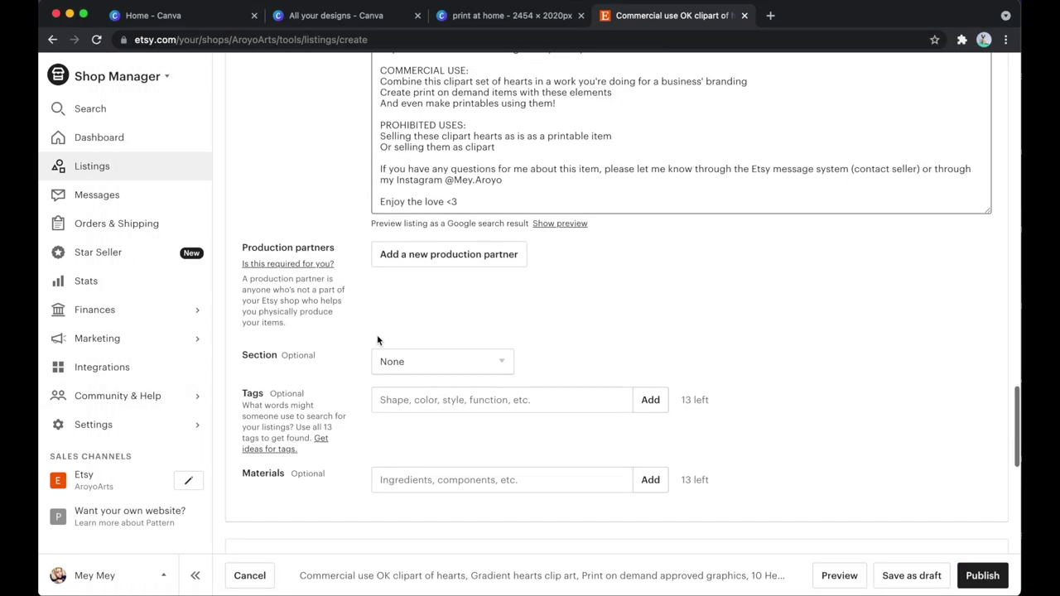
{"action": "left_click", "coordinate": [427, 365]}
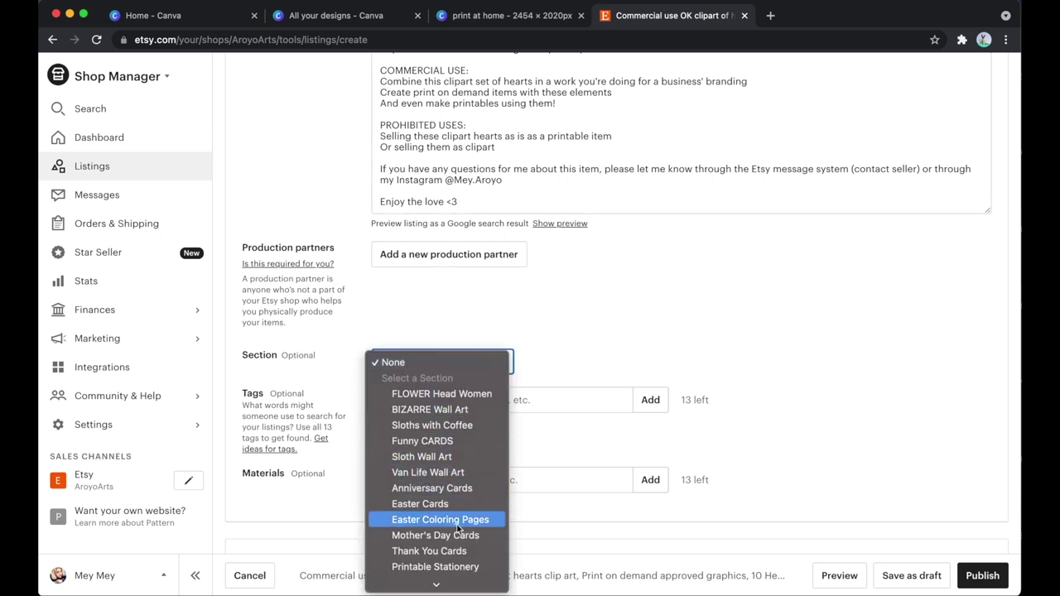
{"action": "left_click", "coordinate": [527, 333]}
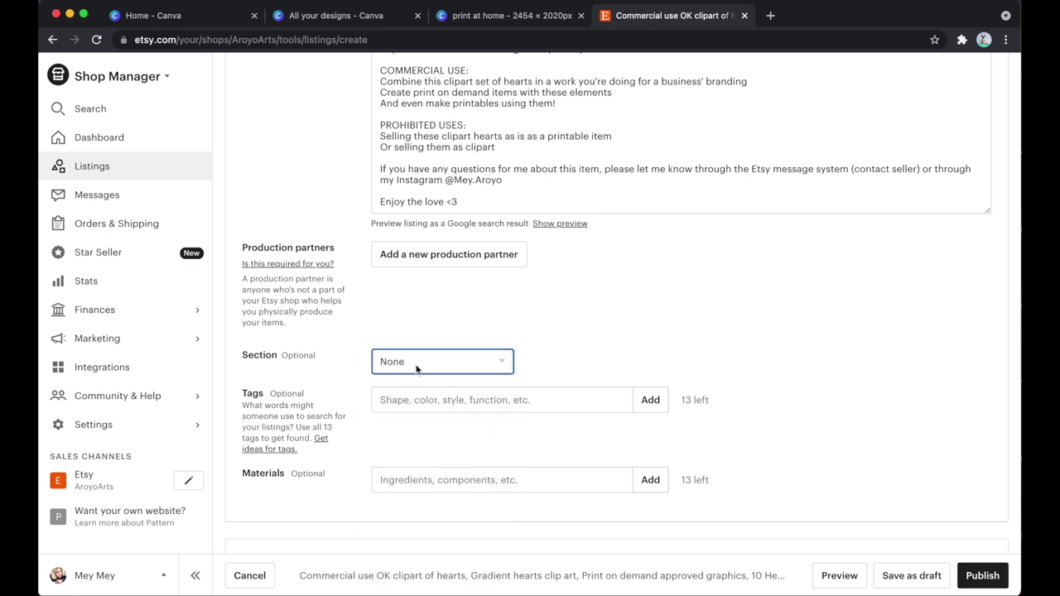
Step: Add 13 tags, including commercial use ok, hearts clipart, gradient hearts, valentines day art, graphics for sale, clipart bundle, shapes clipart and print on demand
{"action": "left_click", "coordinate": [422, 406]}
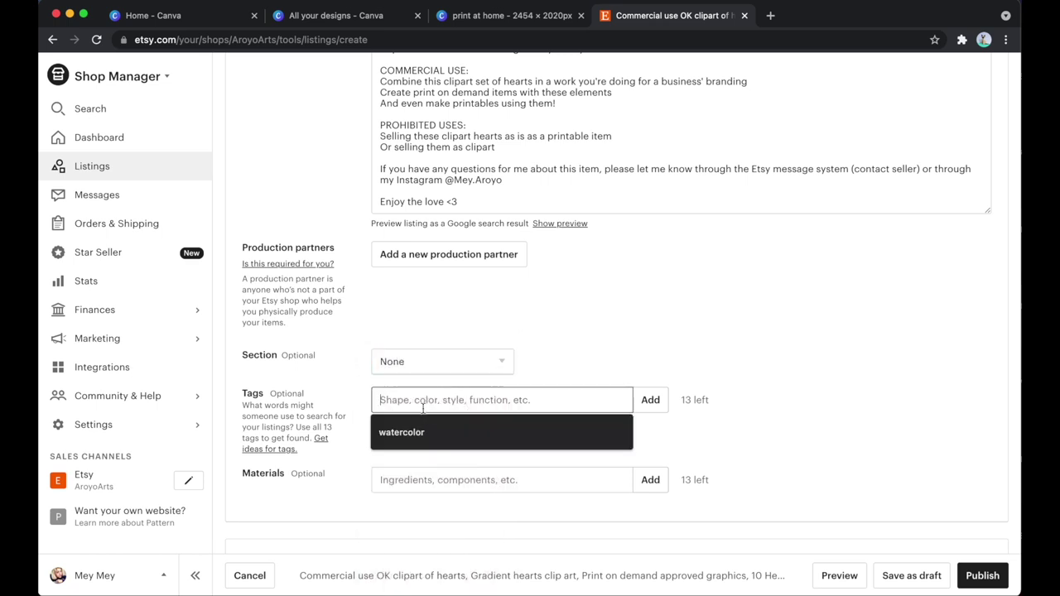
{"action": "type", "text": "commercial use ok,"}
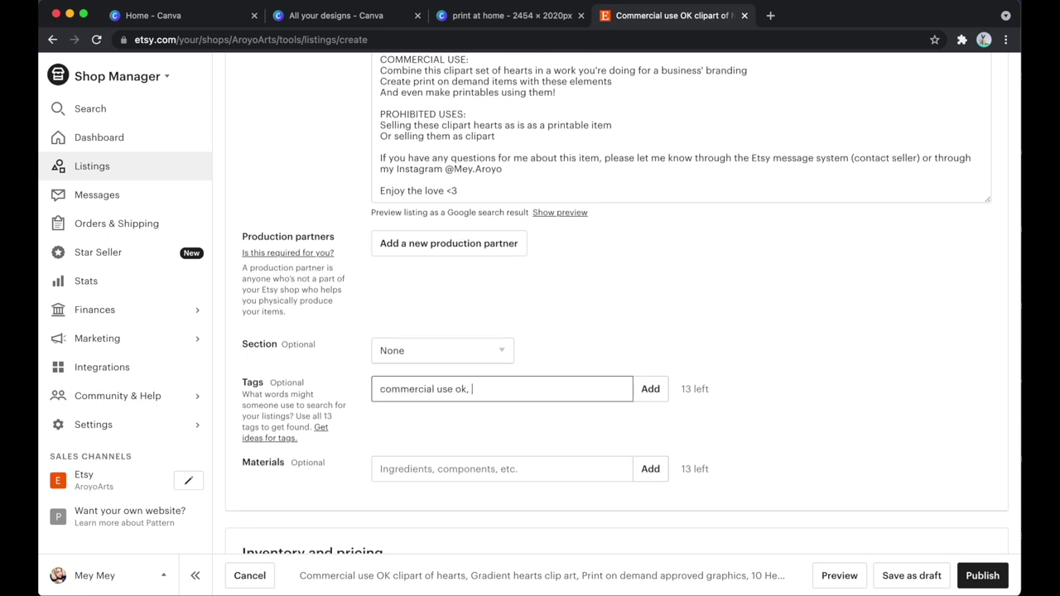
{"action": "key", "text": "ctrl+v"}
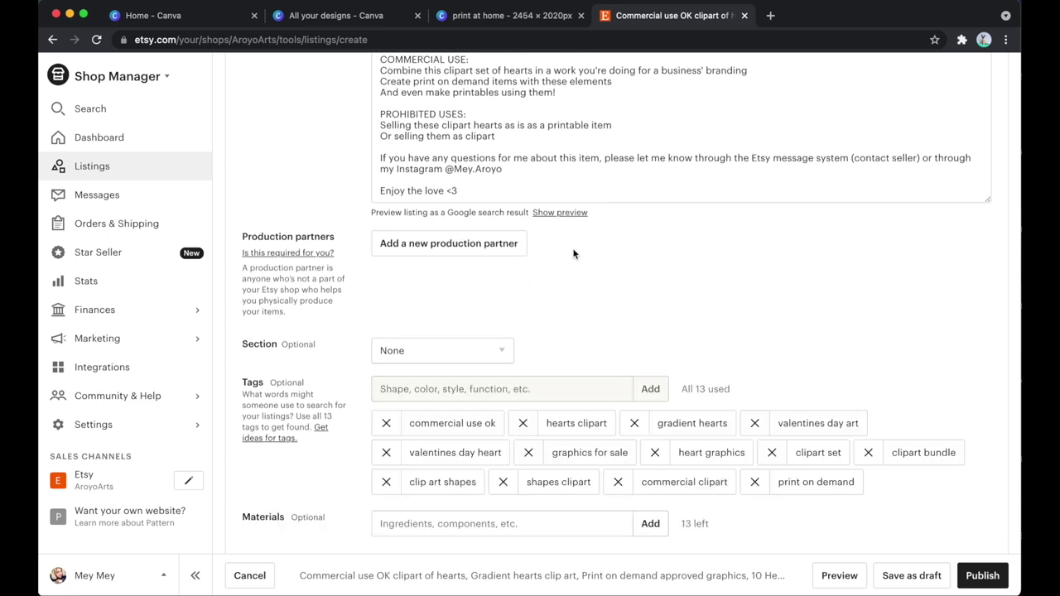
Step: Set the listing's price to ₪20.00
{"action": "scroll", "coordinate": [705, 308], "scroll_direction": "down", "scroll_amount": 2}
{"action": "scroll", "coordinate": [705, 308], "scroll_direction": "down", "scroll_amount": 1}
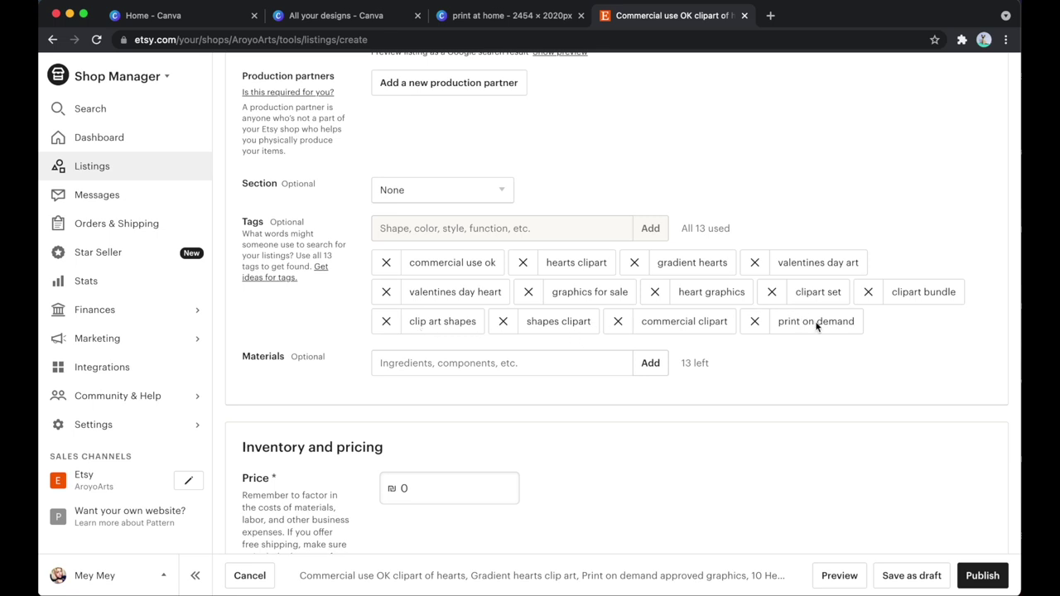
{"action": "scroll", "coordinate": [568, 241], "scroll_direction": "down", "scroll_amount": 5}
{"action": "left_click", "coordinate": [441, 274]}
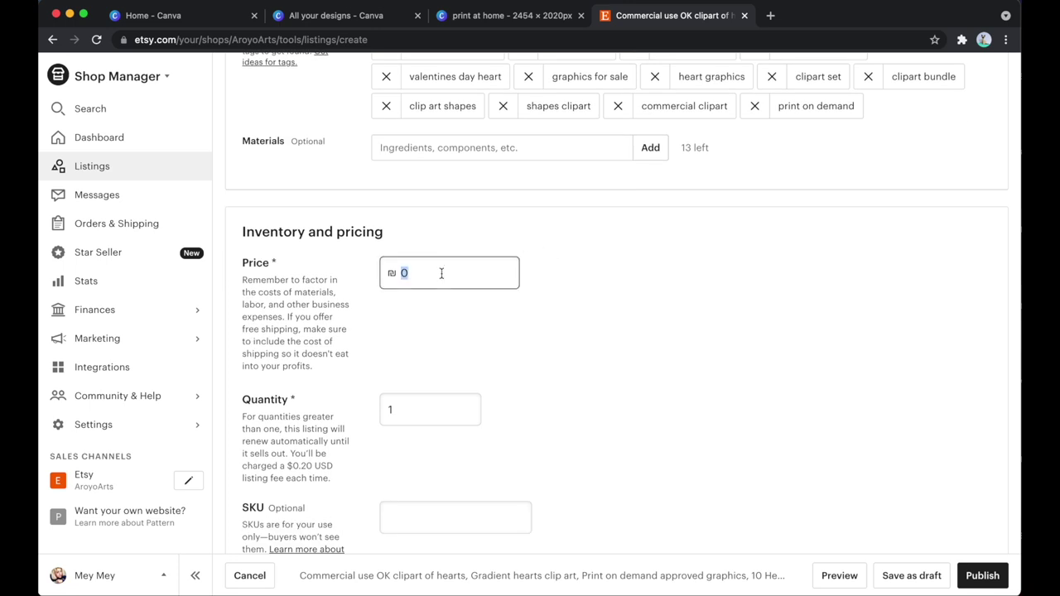
{"action": "type", "text": "20"}
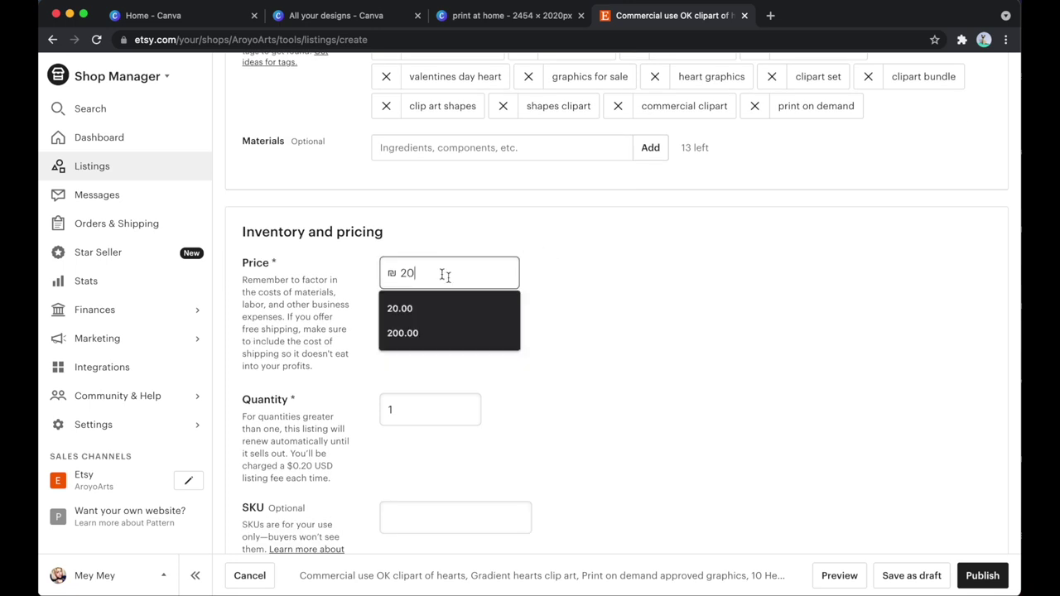
{"action": "left_click", "coordinate": [575, 287]}
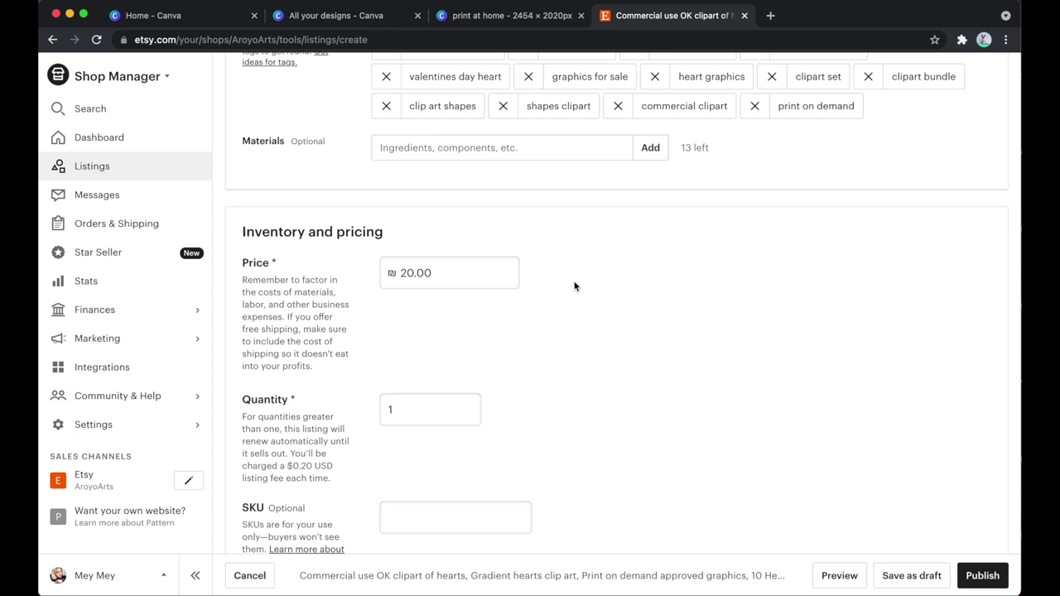
Step: Set the listing's quantity to 100
{"action": "scroll", "coordinate": [575, 285], "scroll_direction": "down", "scroll_amount": 5}
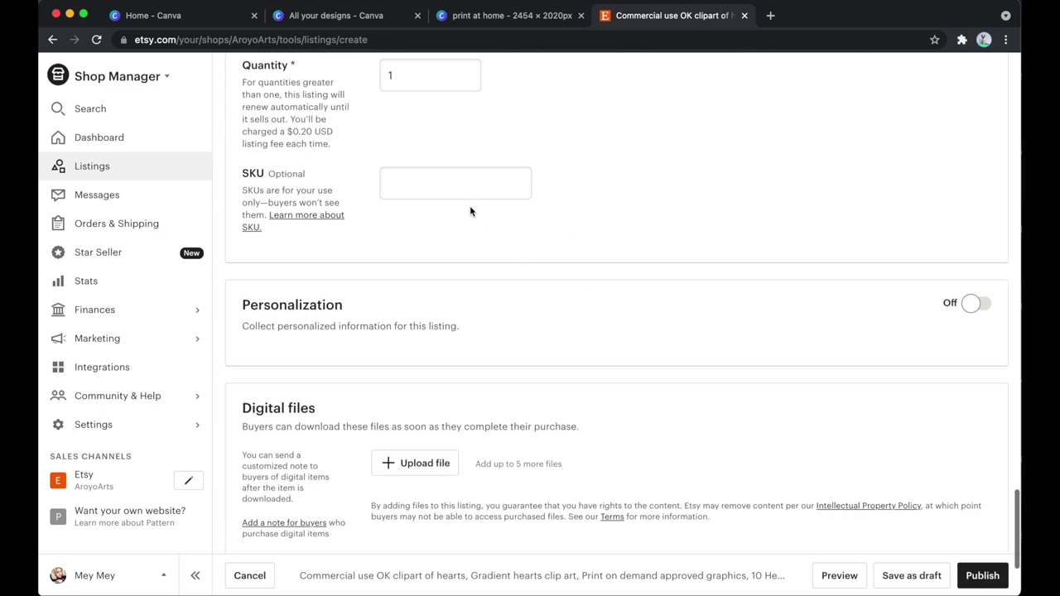
{"action": "scroll", "coordinate": [471, 211], "scroll_direction": "up", "scroll_amount": 3}
{"action": "double_click", "coordinate": [403, 311]}
{"action": "type", "text": "100"}
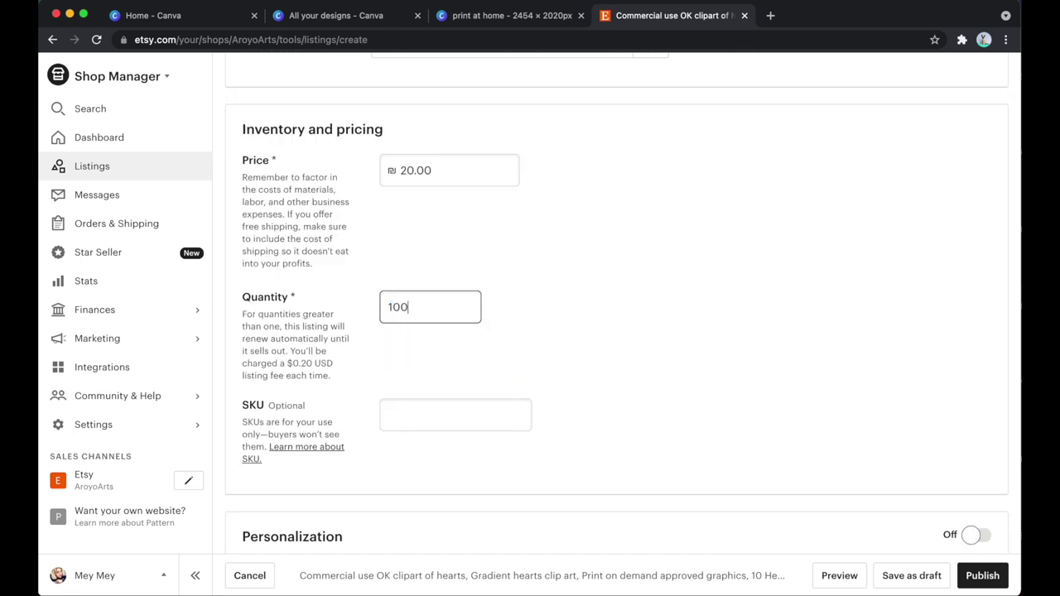
{"action": "left_click", "coordinate": [663, 272]}
Step: Upload "hearts clipart.zip" from the "tutorial clipart" folder in Downloads as the digital file and publish the listing
{"action": "scroll", "coordinate": [638, 261], "scroll_direction": "down", "scroll_amount": 5}
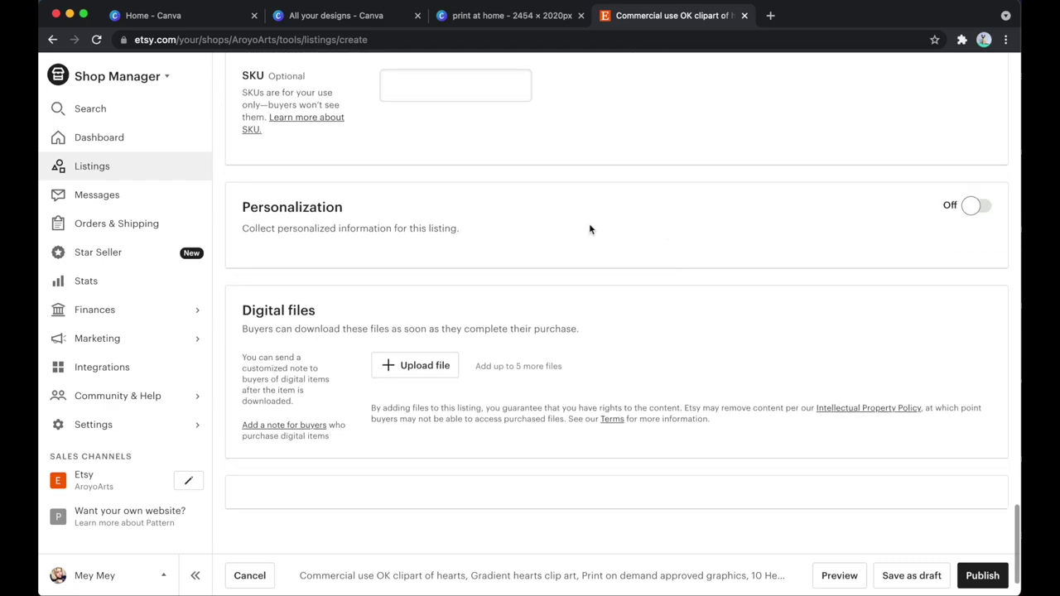
{"action": "scroll", "coordinate": [589, 227], "scroll_direction": "down", "scroll_amount": 2}
{"action": "left_click", "coordinate": [422, 294]}
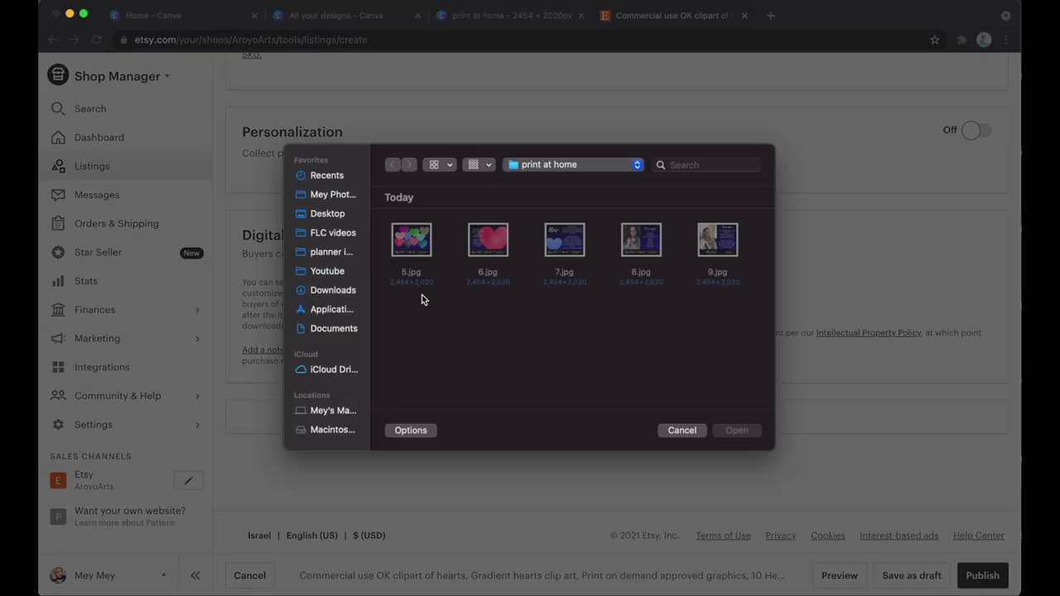
{"action": "left_click", "coordinate": [331, 293]}
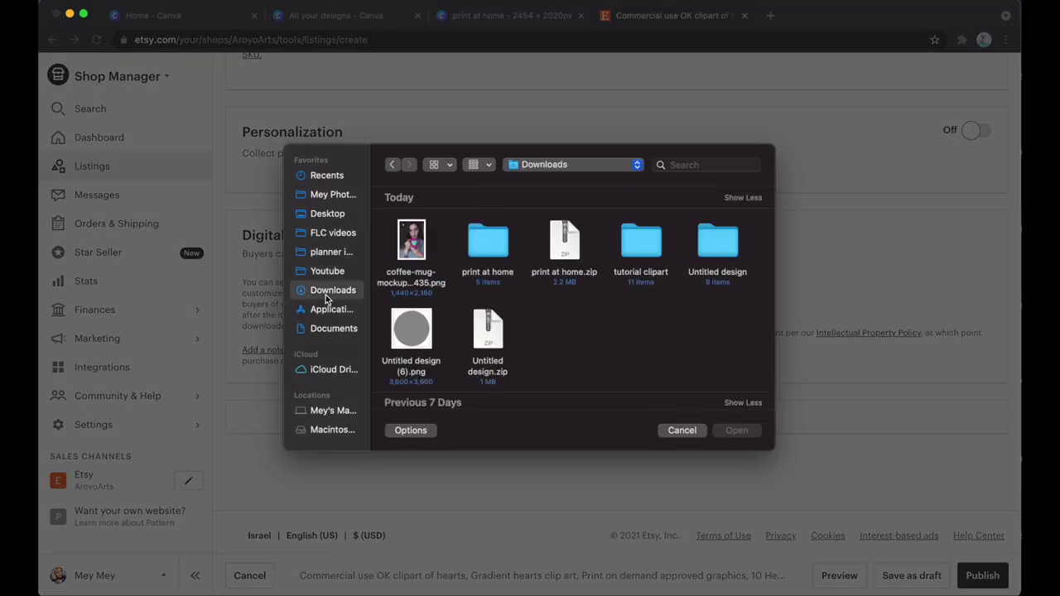
{"action": "double_click", "coordinate": [486, 240]}
{"action": "left_click", "coordinate": [392, 165]}
{"action": "double_click", "coordinate": [642, 242]}
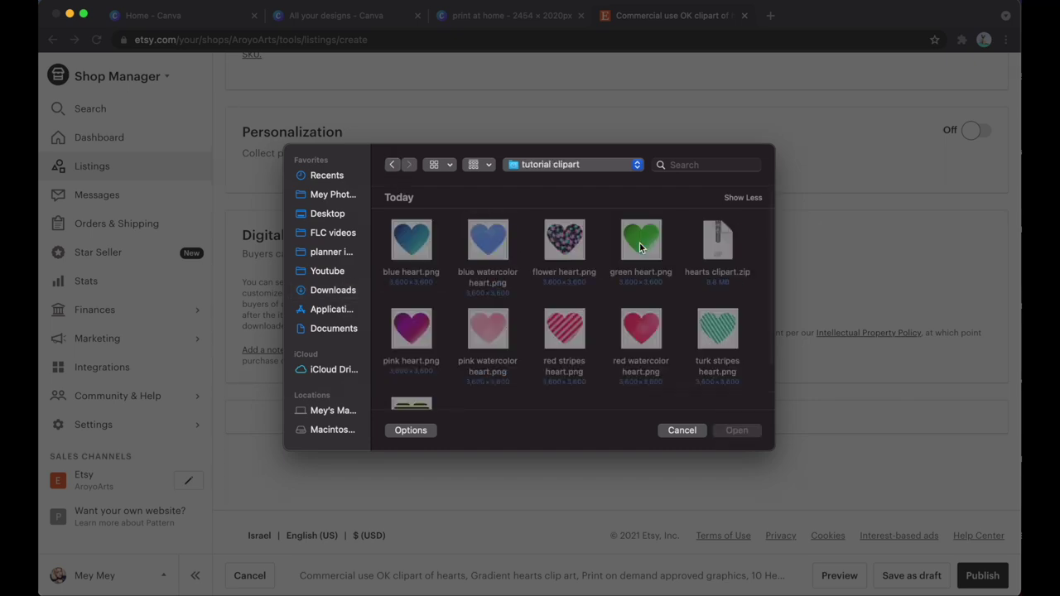
{"action": "double_click", "coordinate": [720, 244]}
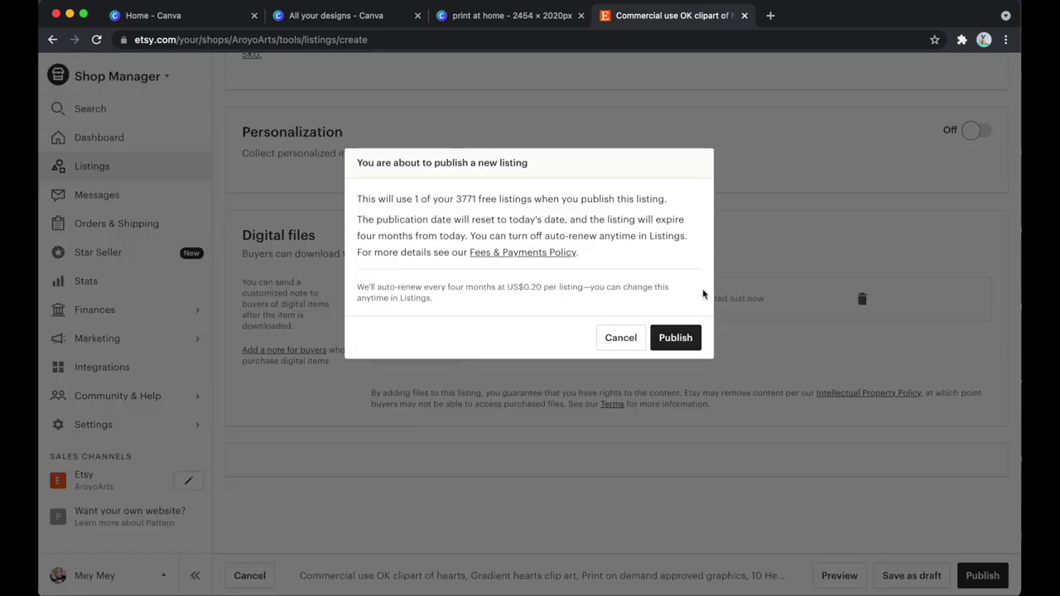
{"action": "left_click", "coordinate": [674, 334]}
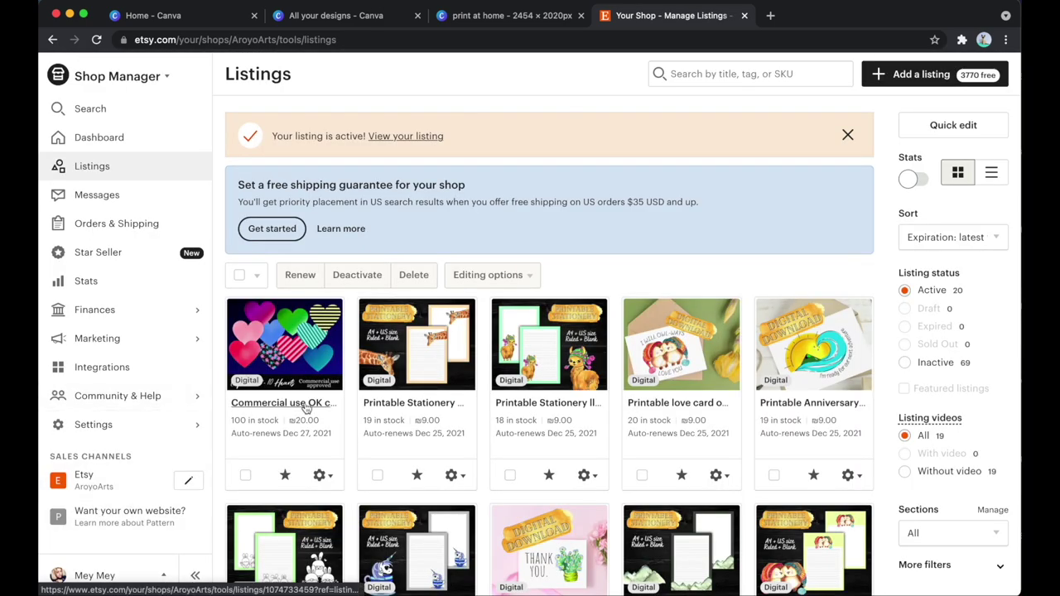
{"action": "left_click", "coordinate": [324, 476]}
{"action": "scroll", "coordinate": [327, 483], "scroll_direction": "down", "scroll_amount": 2}
{"action": "left_click", "coordinate": [263, 437]}
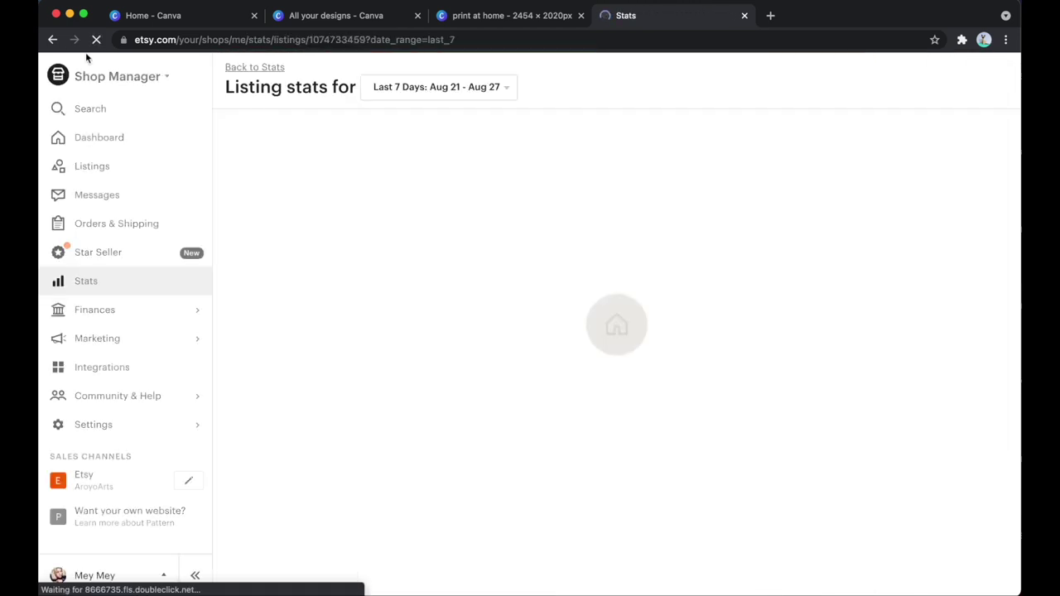
{"action": "left_click", "coordinate": [52, 39]}
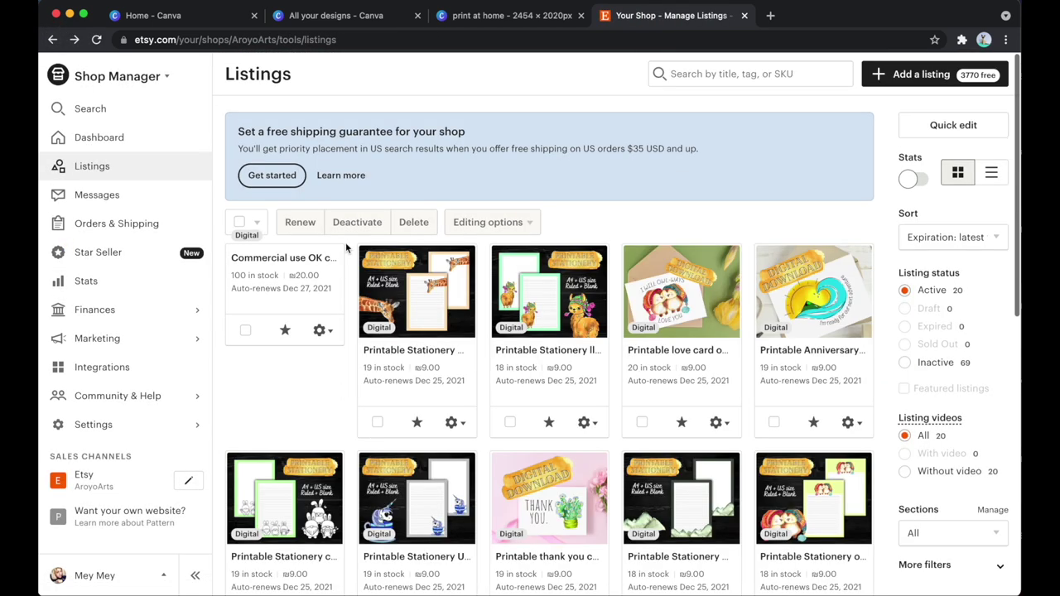
Step: Open the published hearts clipart listing's public page and look through all five of its photos
{"action": "left_click", "coordinate": [324, 422]}
{"action": "left_click", "coordinate": [312, 468]}
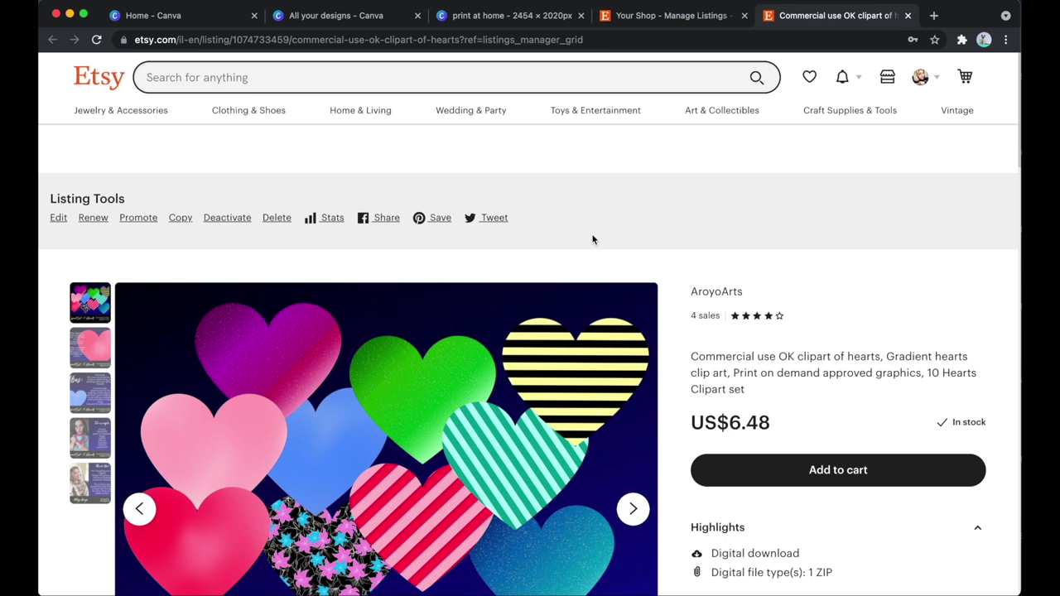
{"action": "scroll", "coordinate": [592, 239], "scroll_direction": "down", "scroll_amount": 4}
{"action": "scroll", "coordinate": [257, 339], "scroll_direction": "up", "scroll_amount": 2}
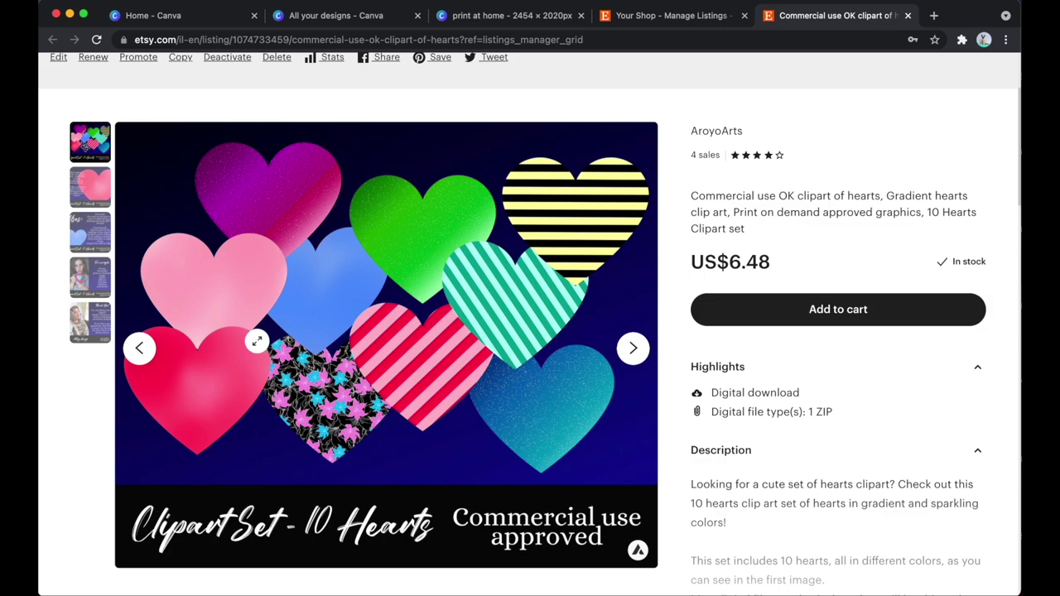
{"action": "left_click", "coordinate": [102, 196]}
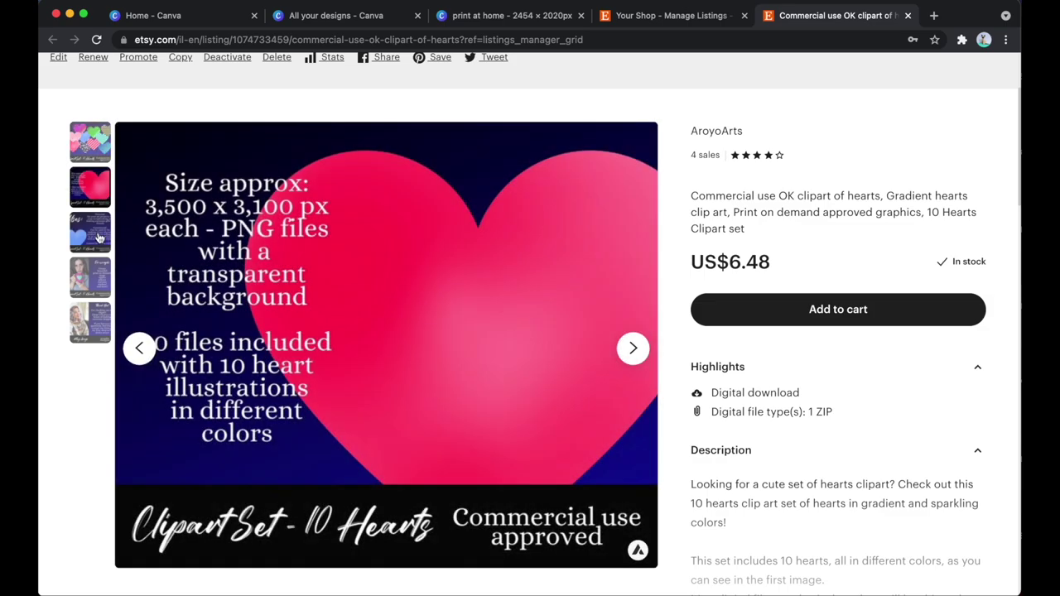
{"action": "left_click", "coordinate": [97, 237]}
{"action": "left_click", "coordinate": [98, 277]}
{"action": "left_click", "coordinate": [100, 314]}
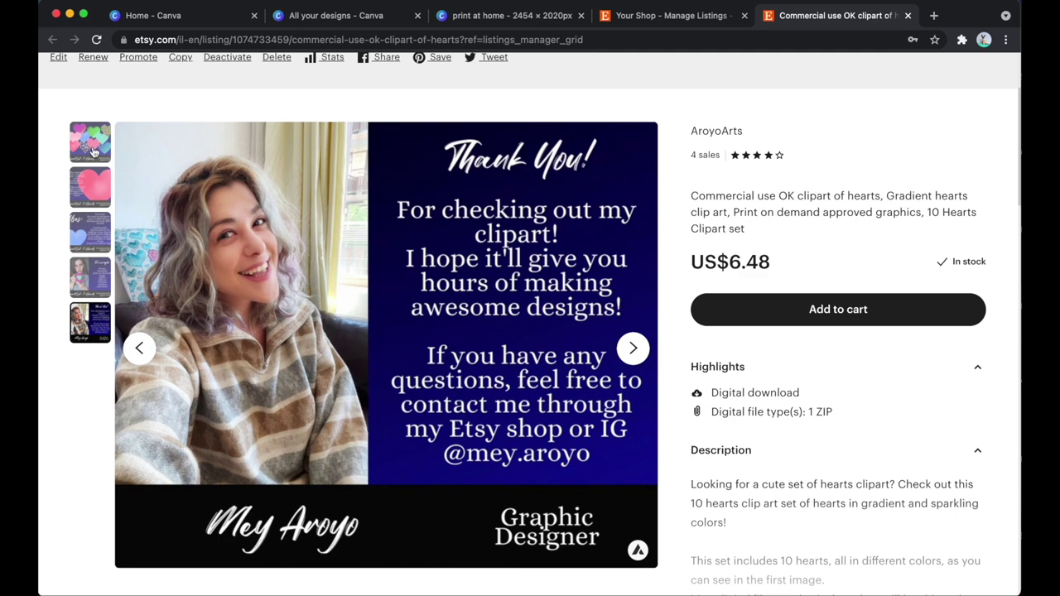
{"action": "left_click", "coordinate": [94, 151]}
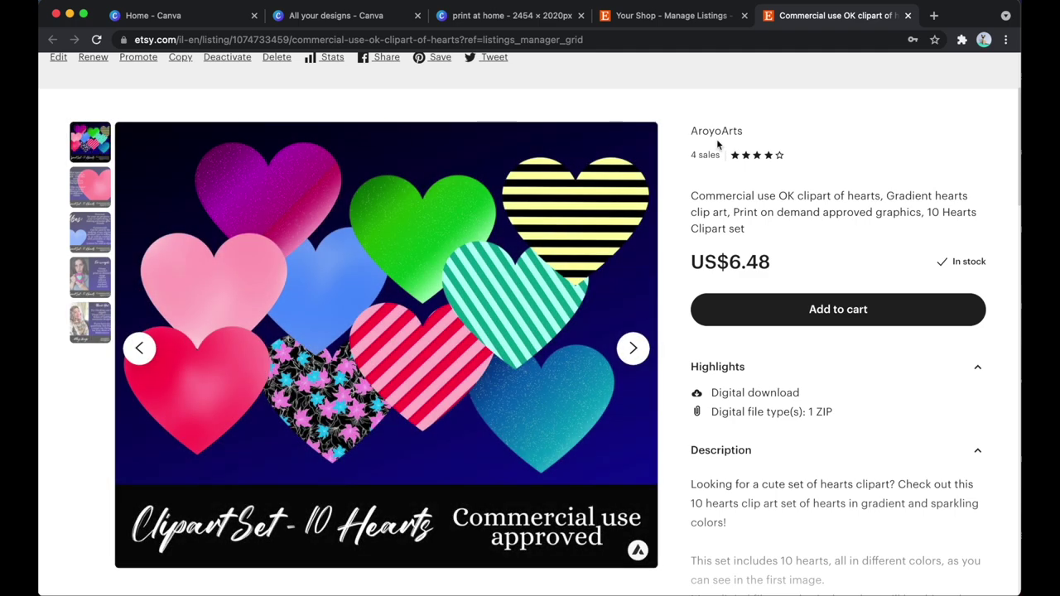
{"action": "scroll", "coordinate": [717, 144], "scroll_direction": "up", "scroll_amount": 2}
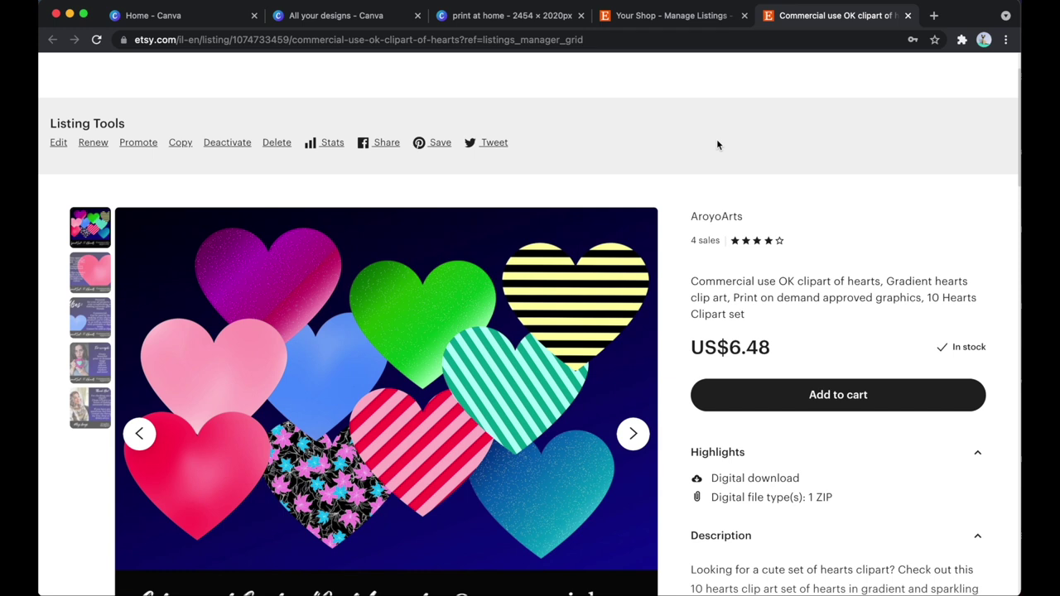